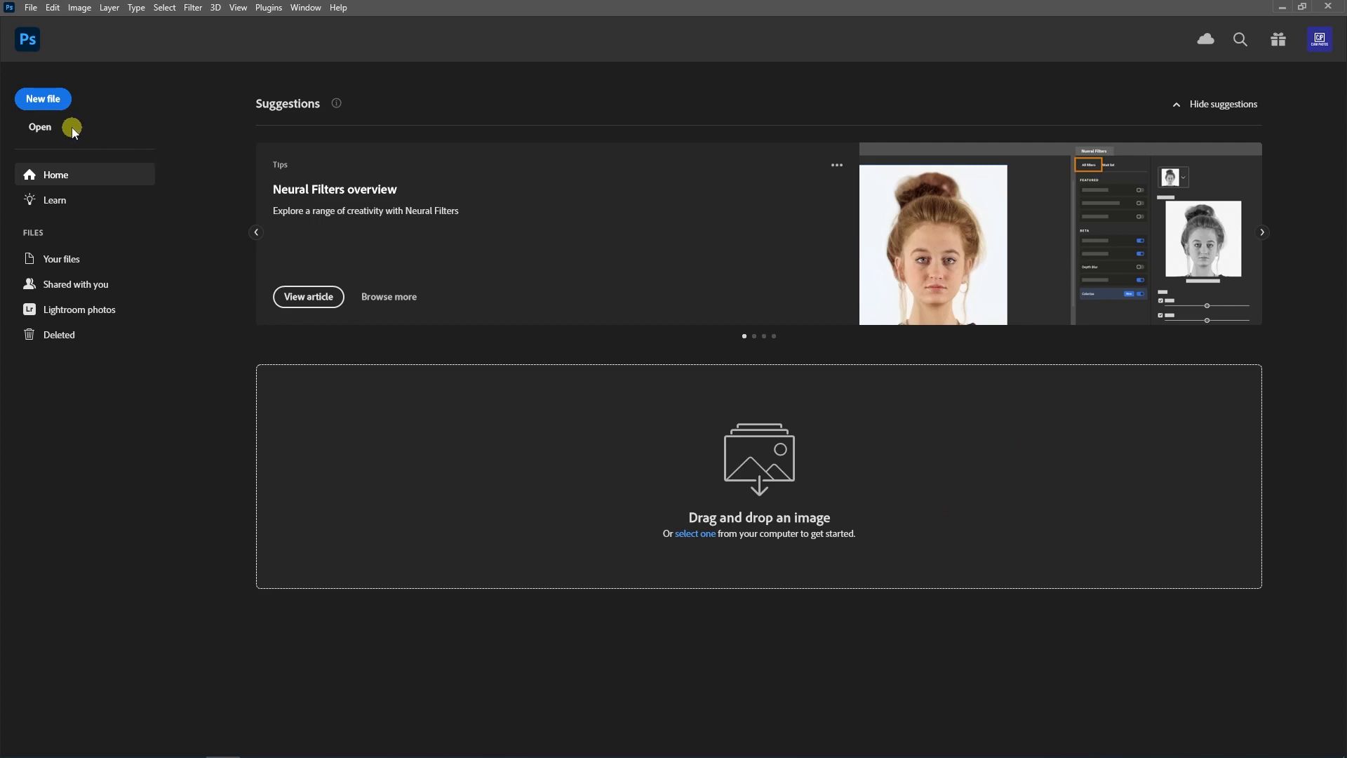
Step: Create a new 1080 x 1080 px document at 300 pixels/inch with a white background
click(60, 99)
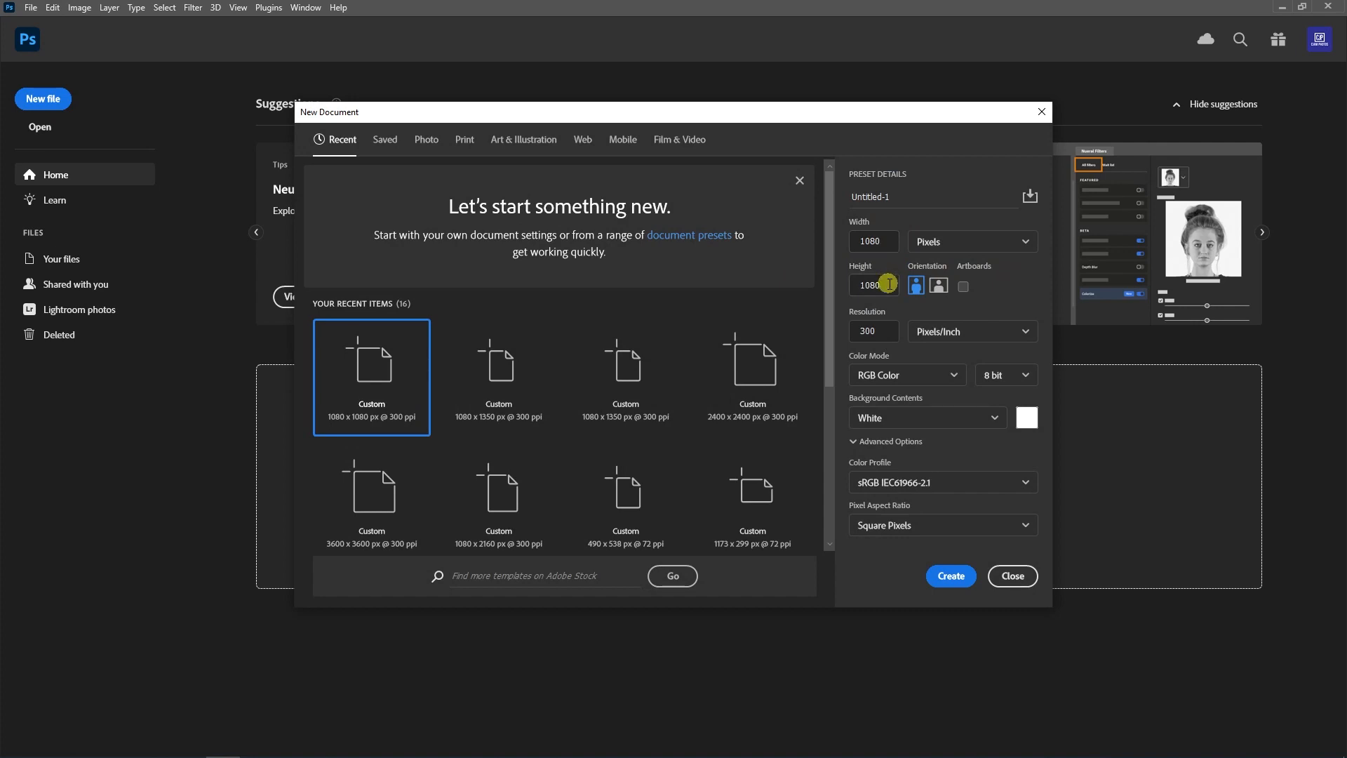
click(952, 576)
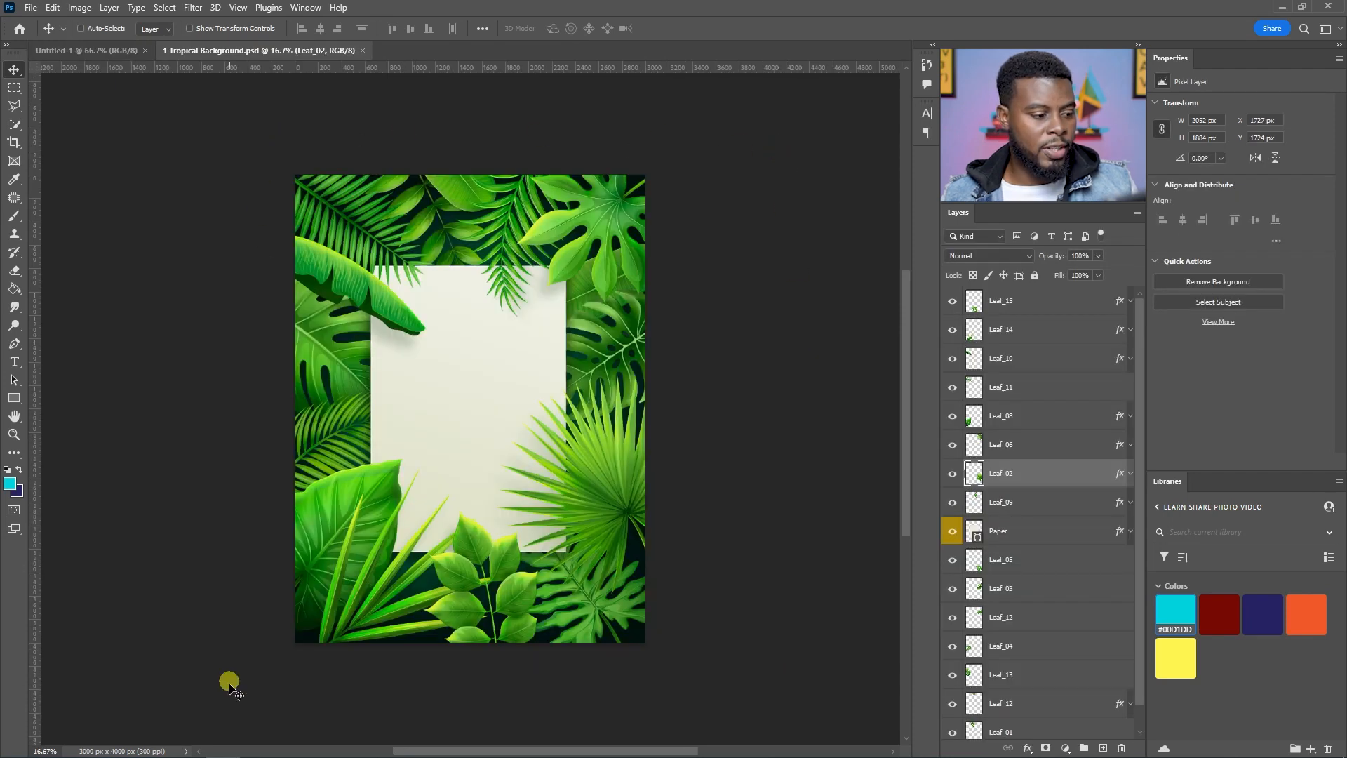
Step: Toggle leaf layer visibility and reposition leaves such as Leaf_06 in the Tropical Background document
scroll(645, 659, up, 1)
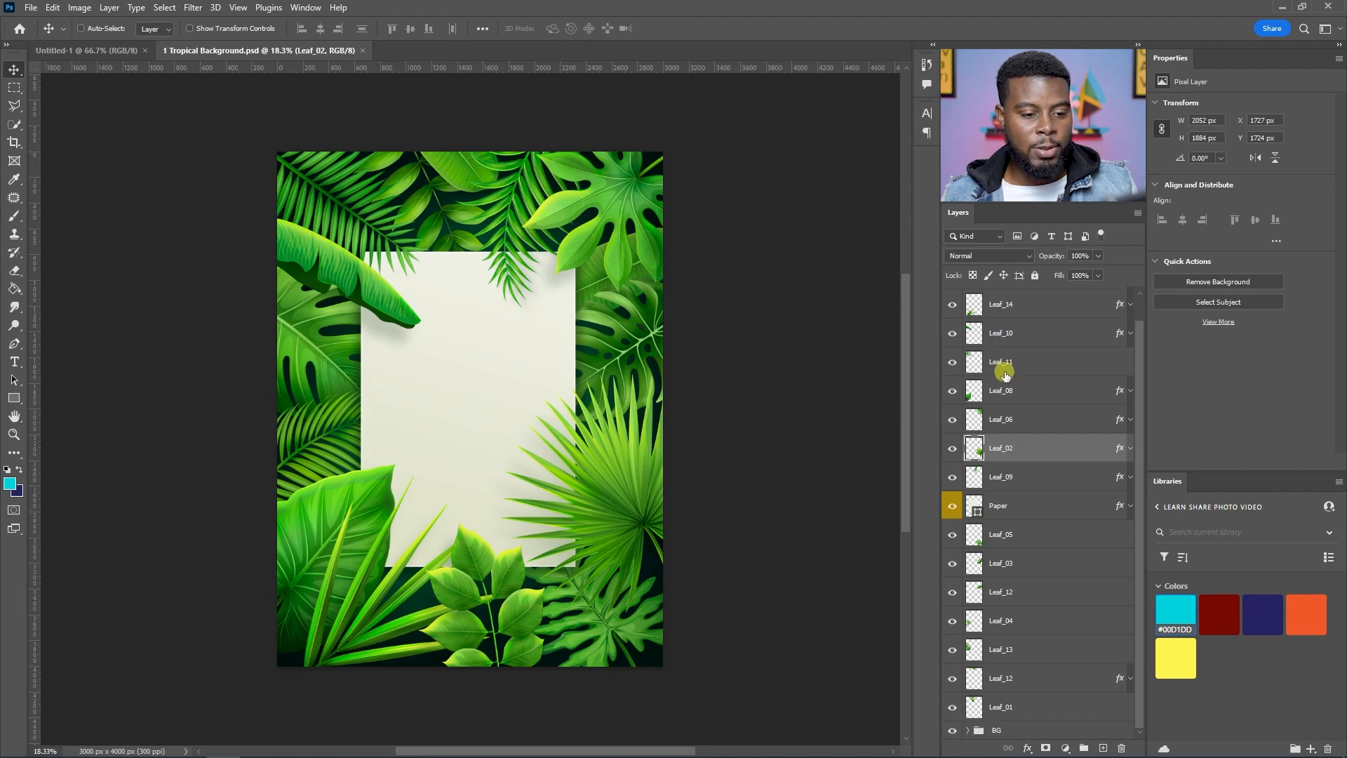
mouse_move(951, 473)
mouse_down()
mouse_move(952, 322)
mouse_move(951, 473)
mouse_up()
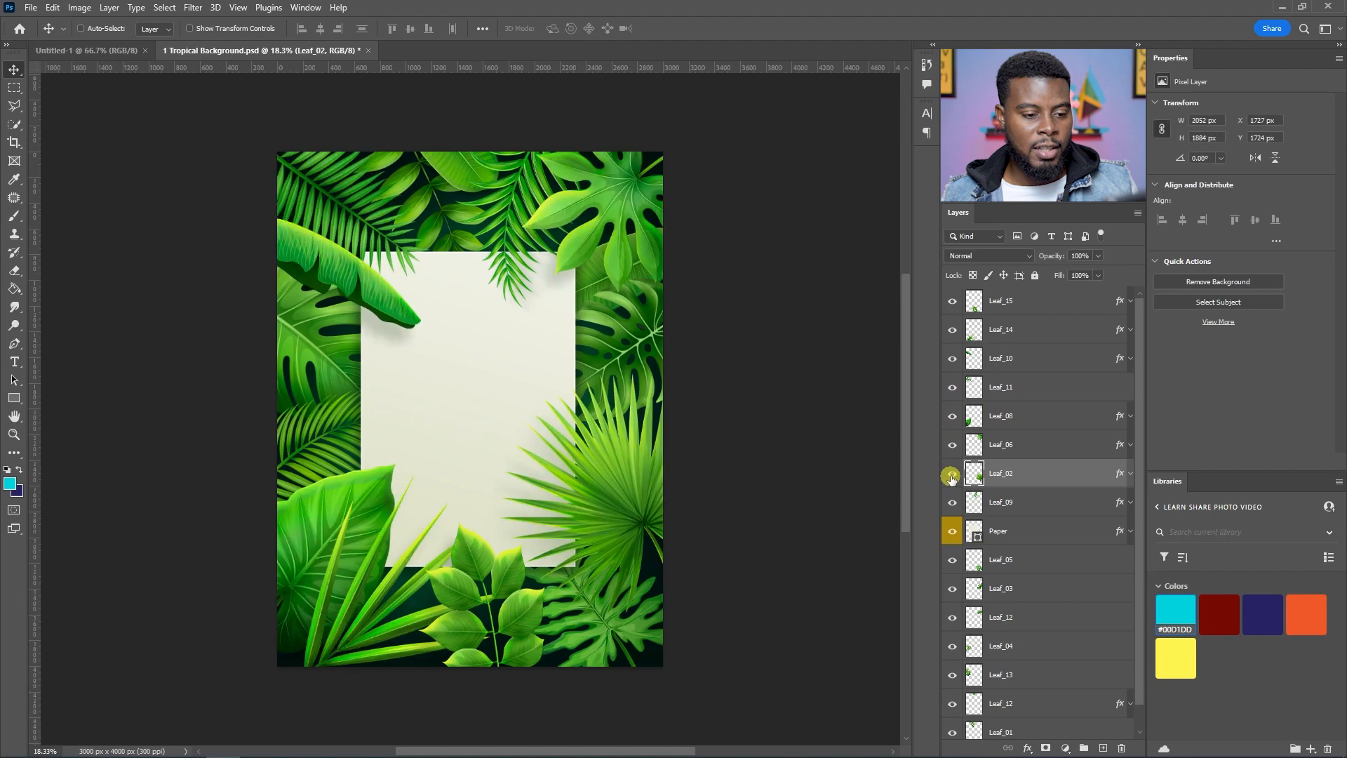
click(953, 447)
click(945, 440)
drag(624, 156, 557, 171)
click(1025, 444)
drag(505, 340, 446, 267)
Step: In the new document, commit the placed palm-tree sky photo and summer portrait photo, and hide the portrait layer
click(105, 51)
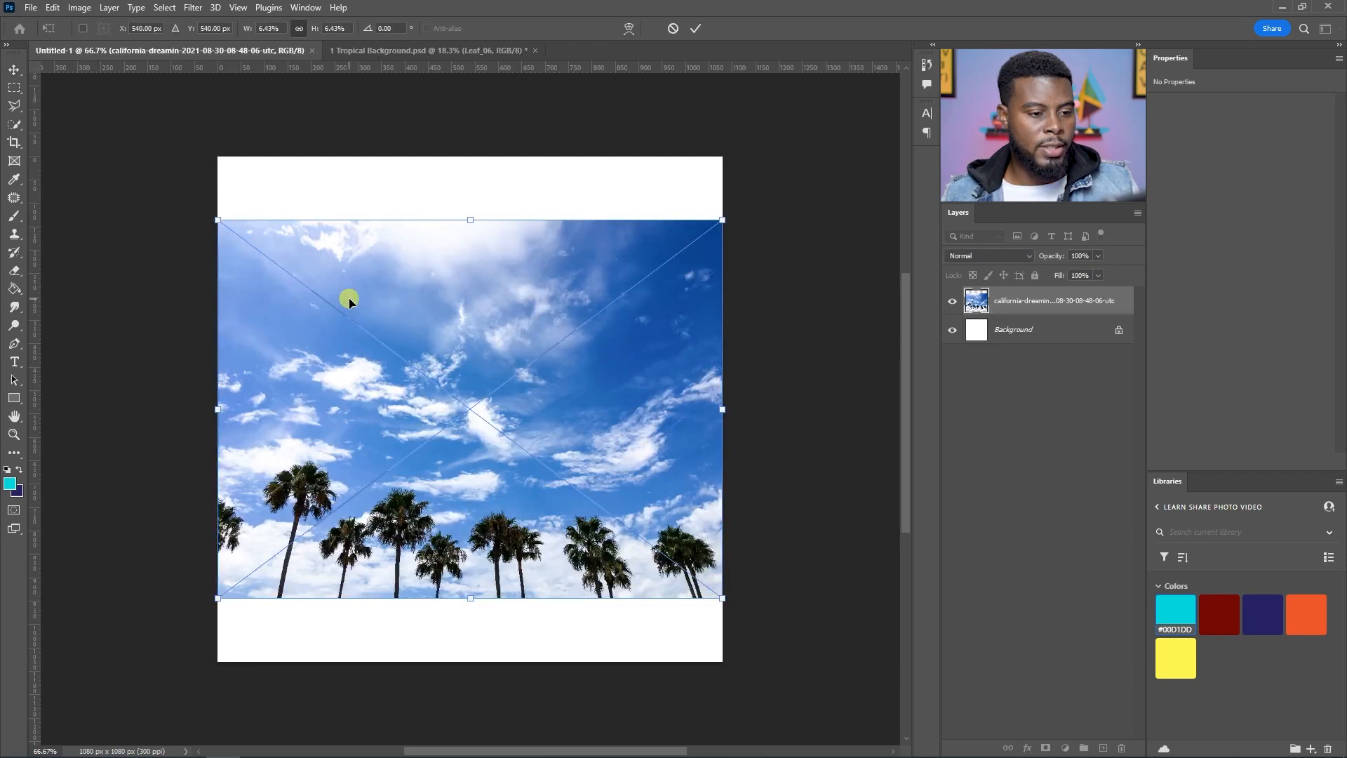
key(Return)
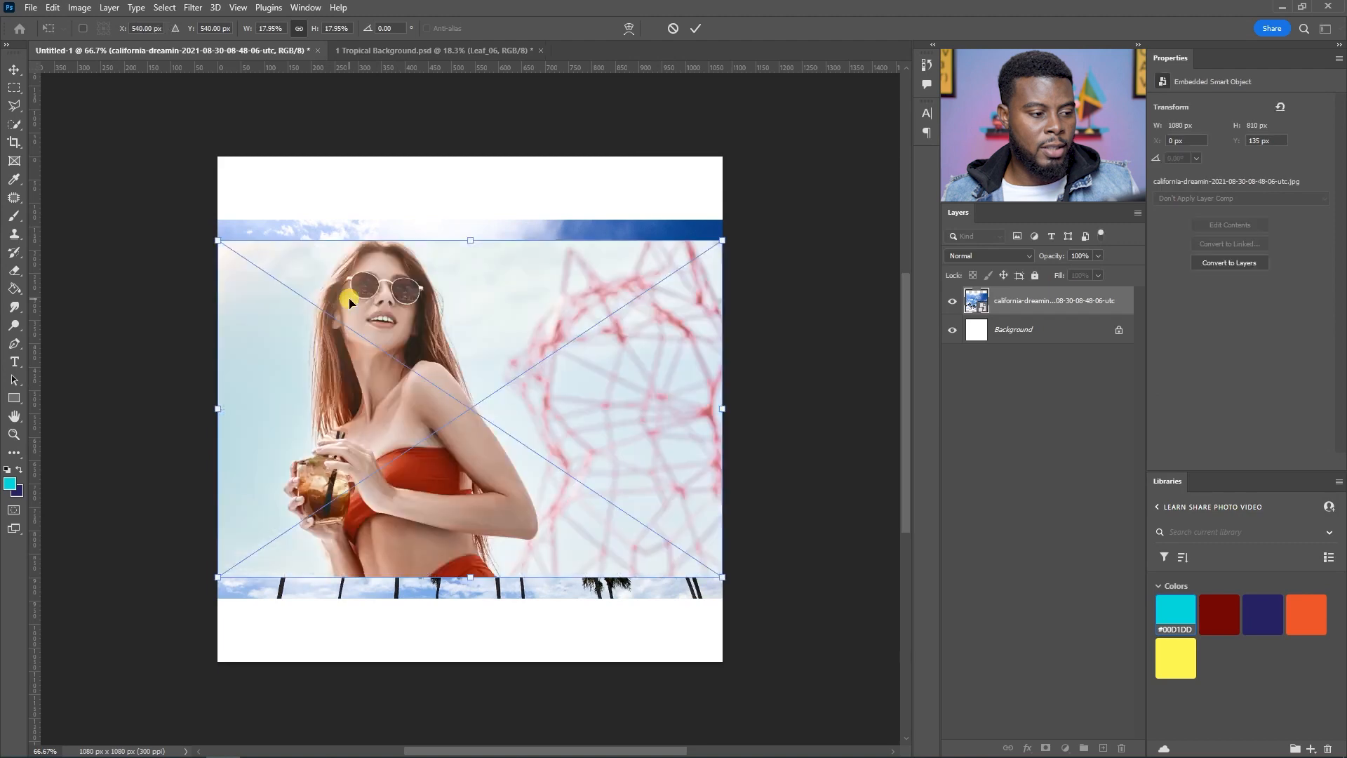
key(Return)
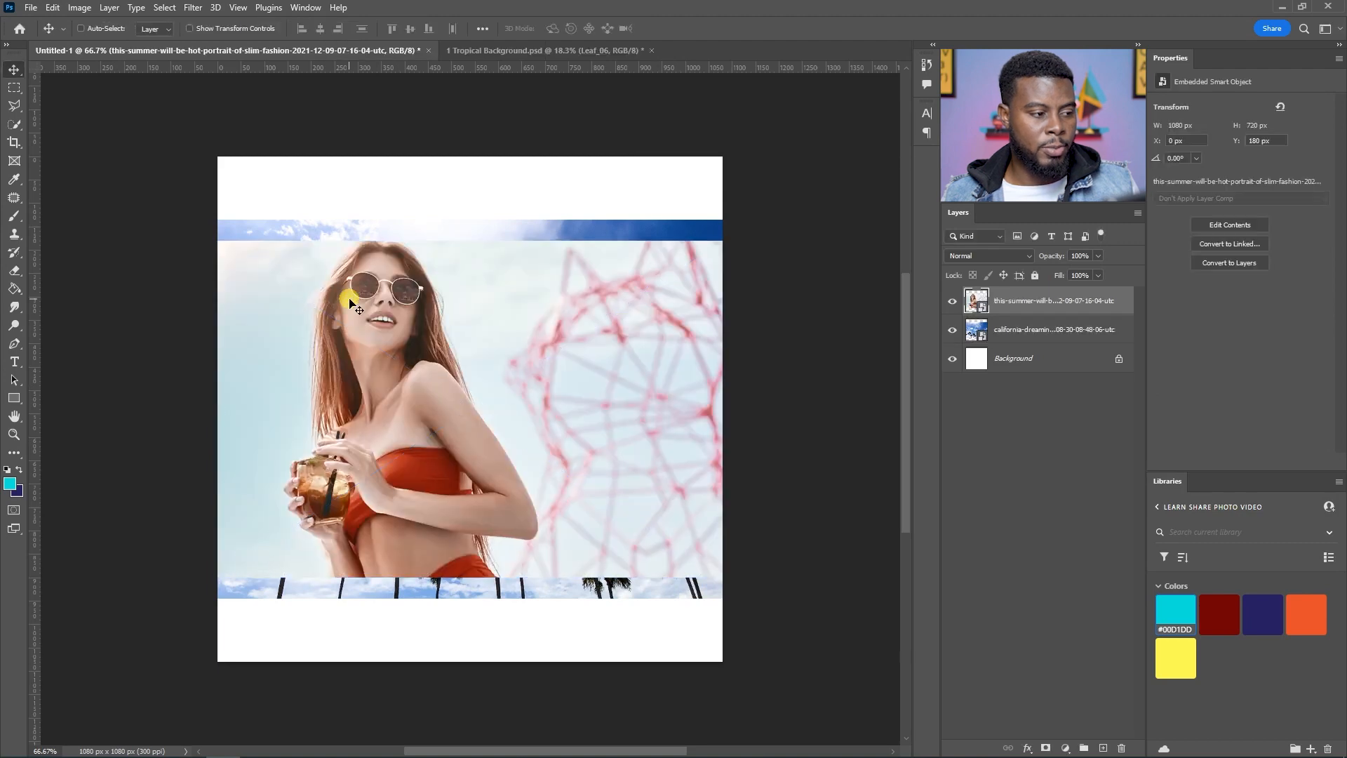
click(952, 303)
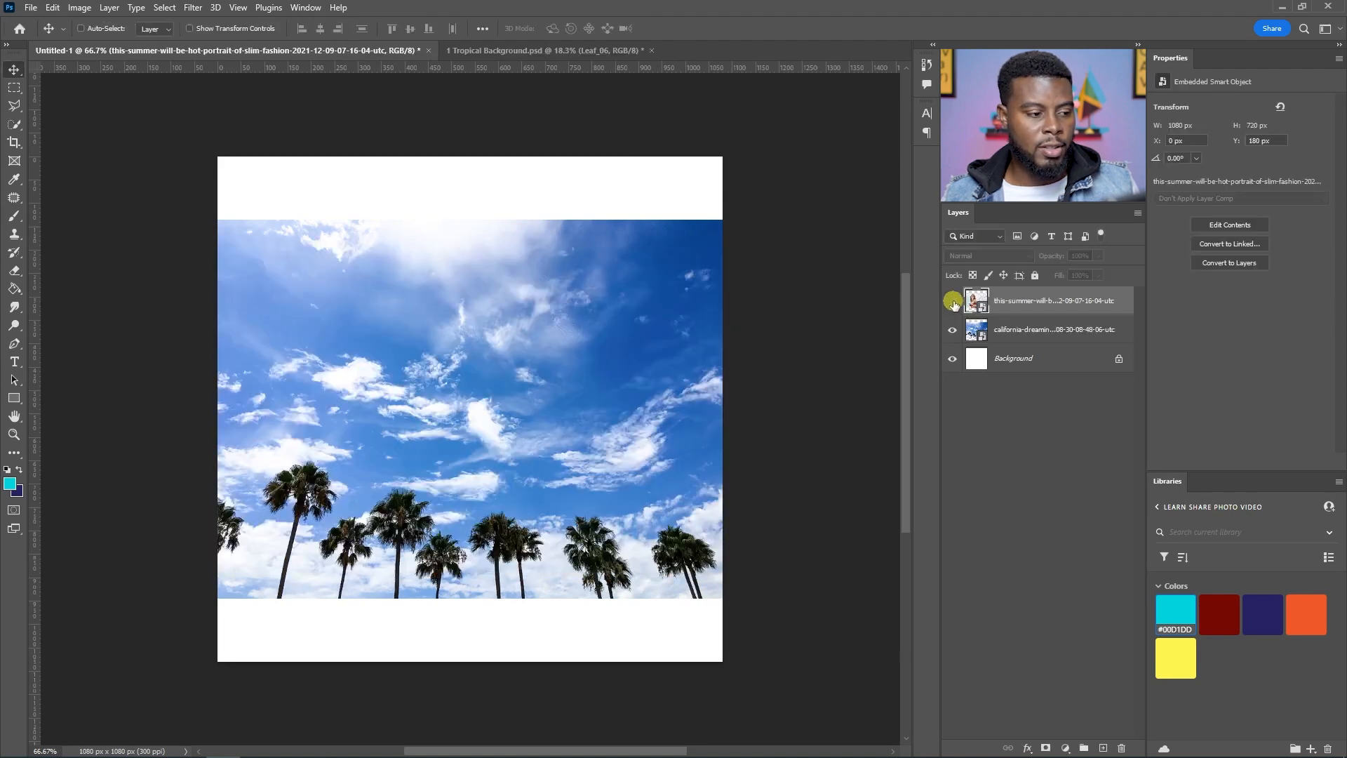
click(1042, 329)
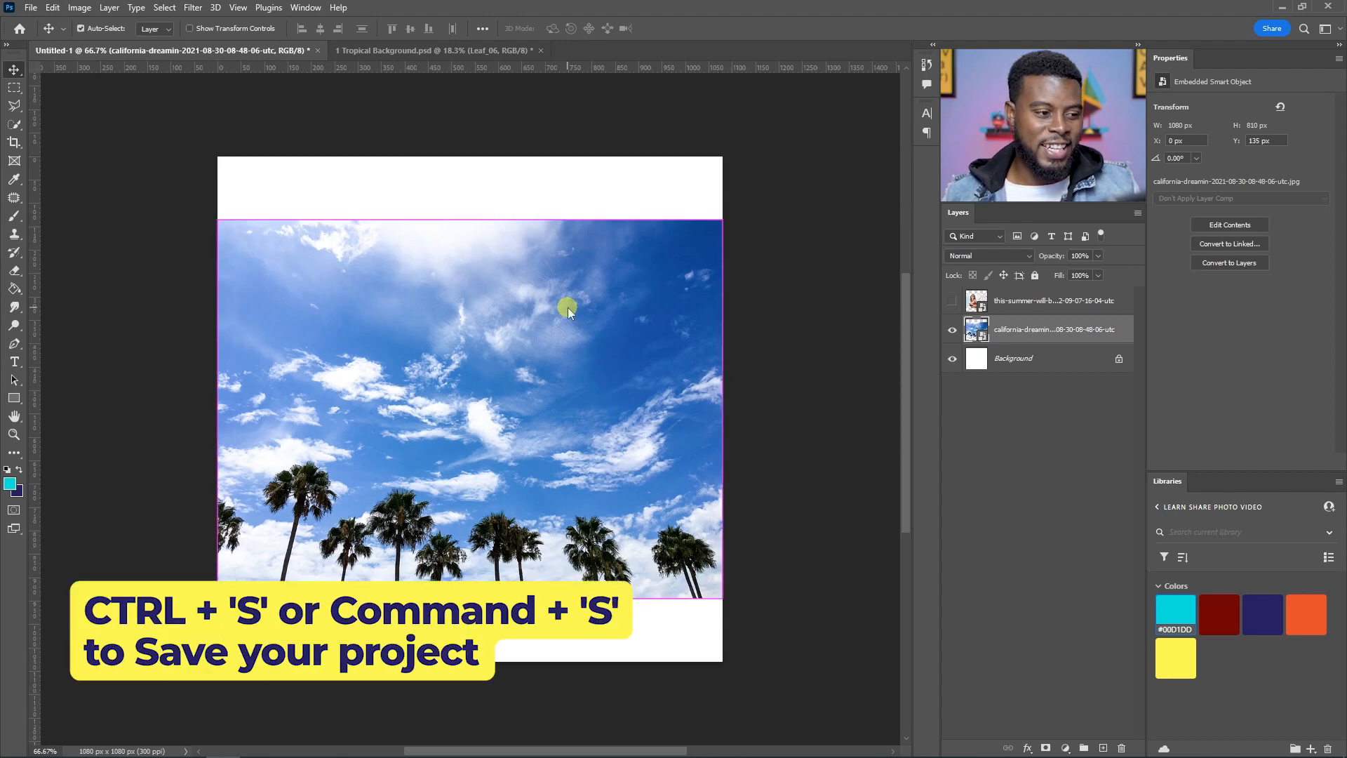
Step: Save the document as LSPV 092 Summer Event Flyer in Photoshop format with Maximize Compatibility
key(ctrl+s)
text(LSPV Summer Event Flyer)
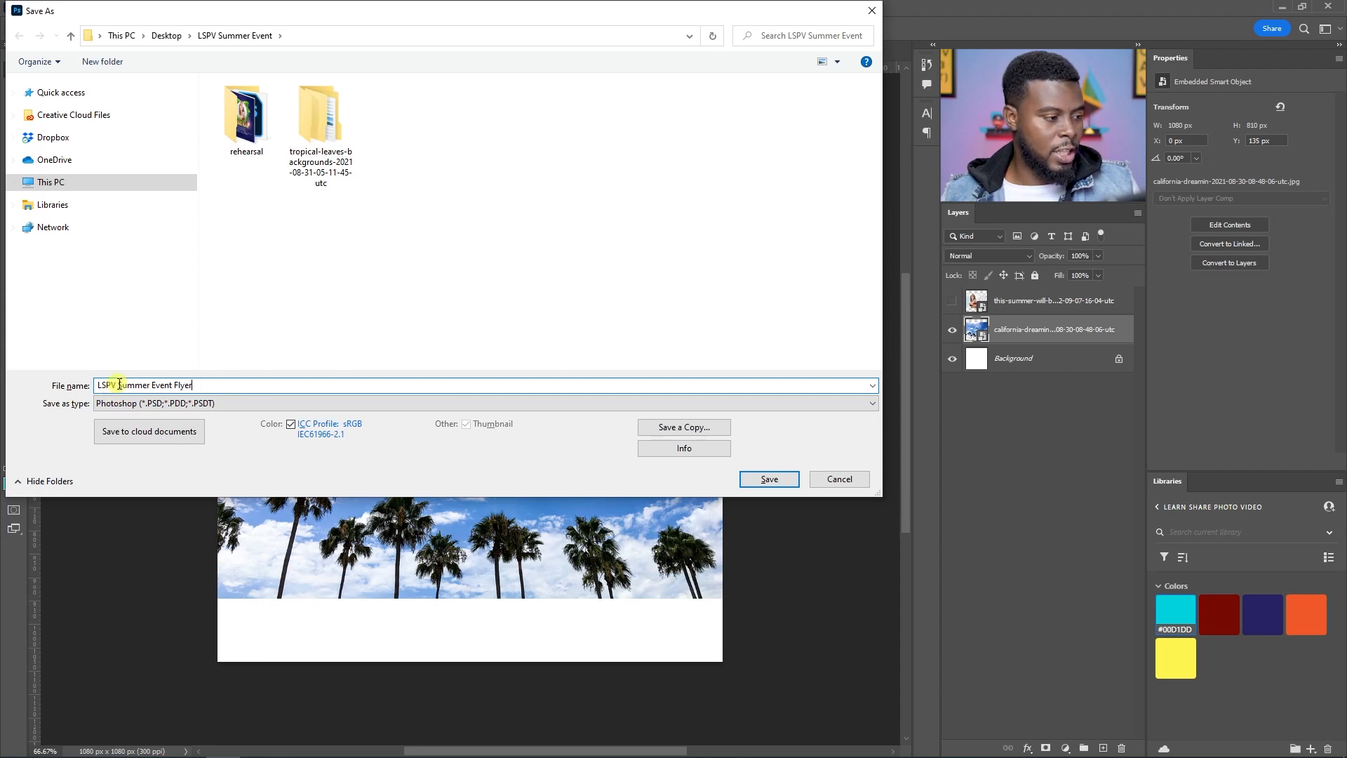
text(092)
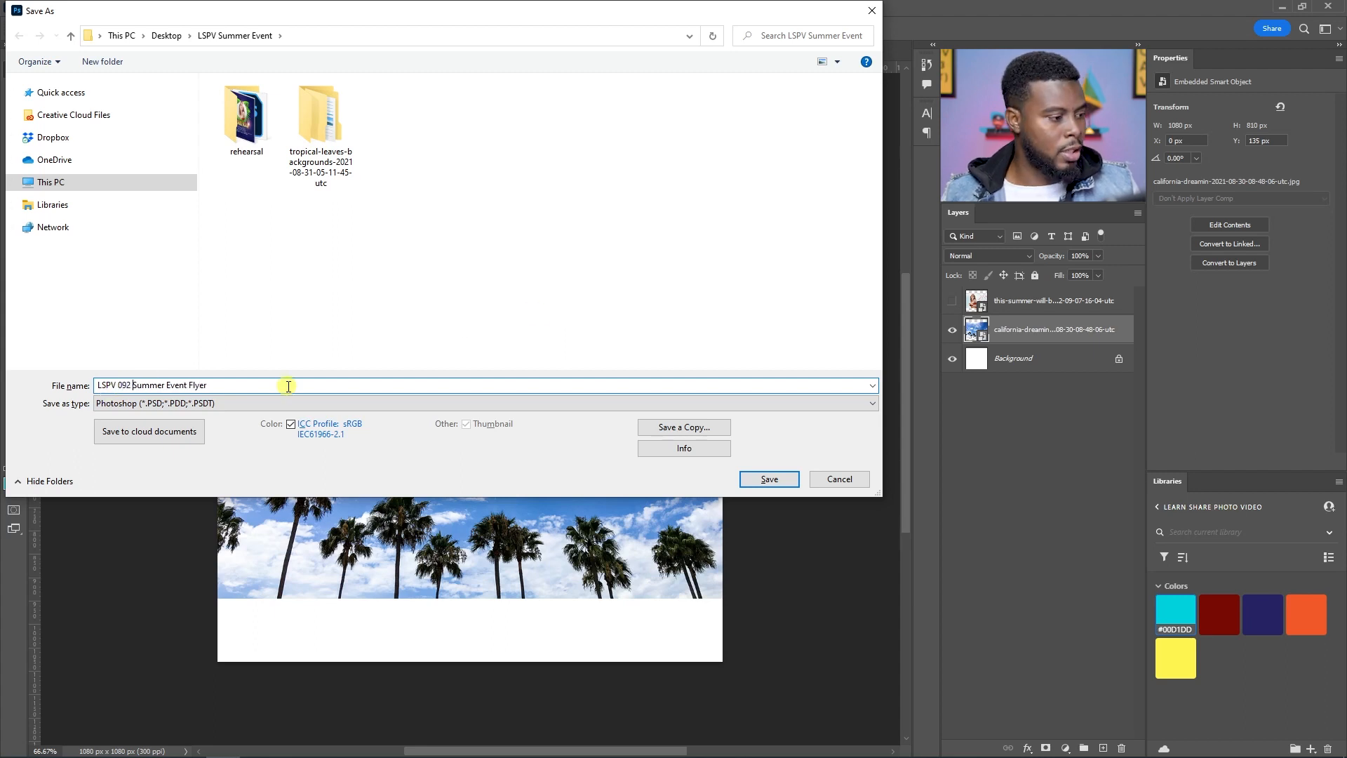
click(770, 479)
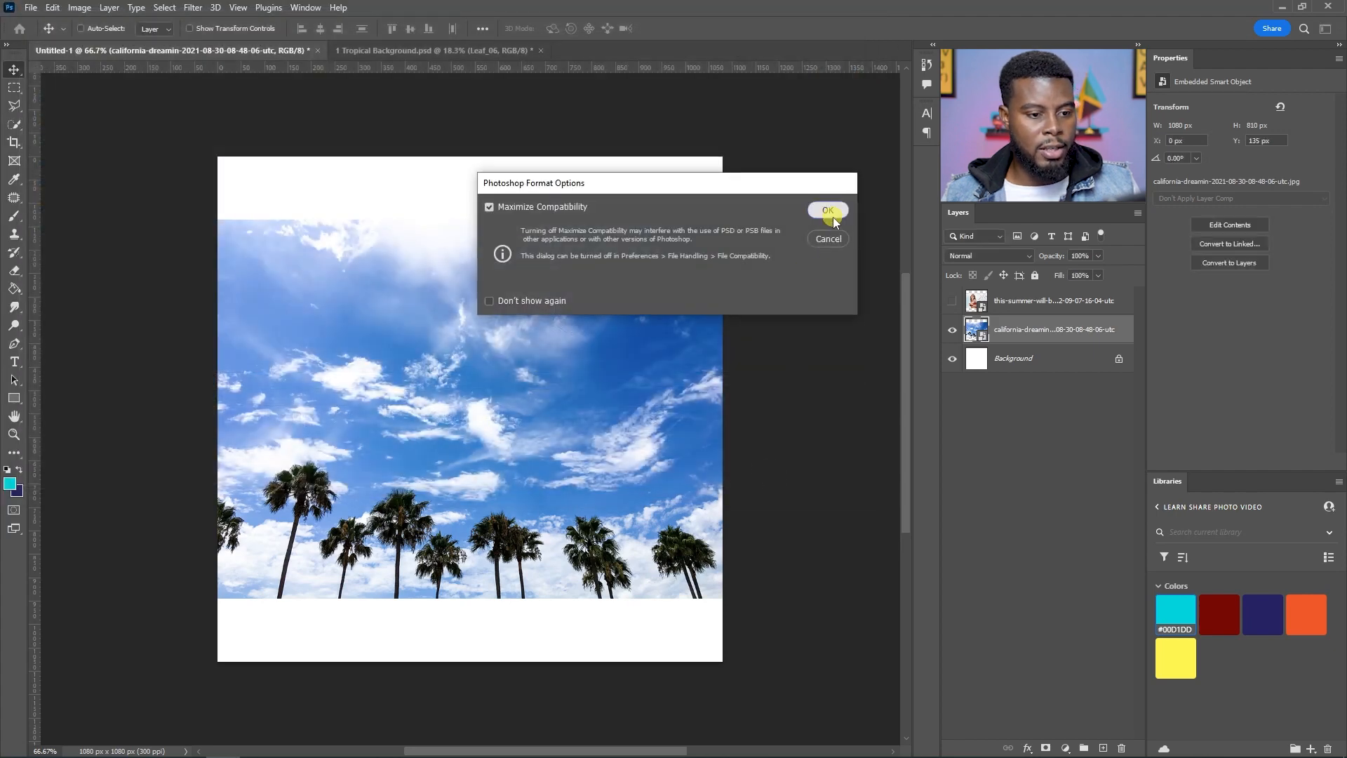
click(829, 209)
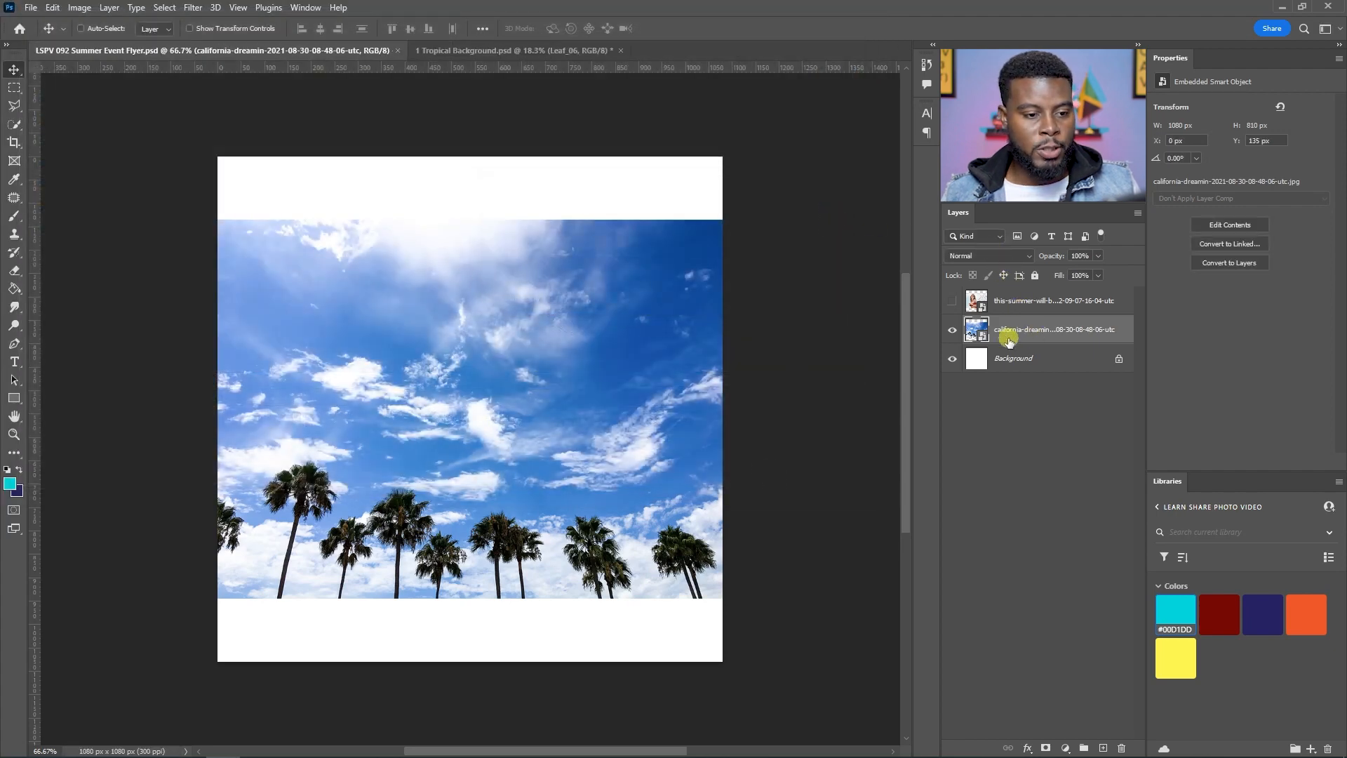
Step: Scale the sky photo up so it fills the whole canvas, about 2088 x 1566 px
key(ctrl+t)
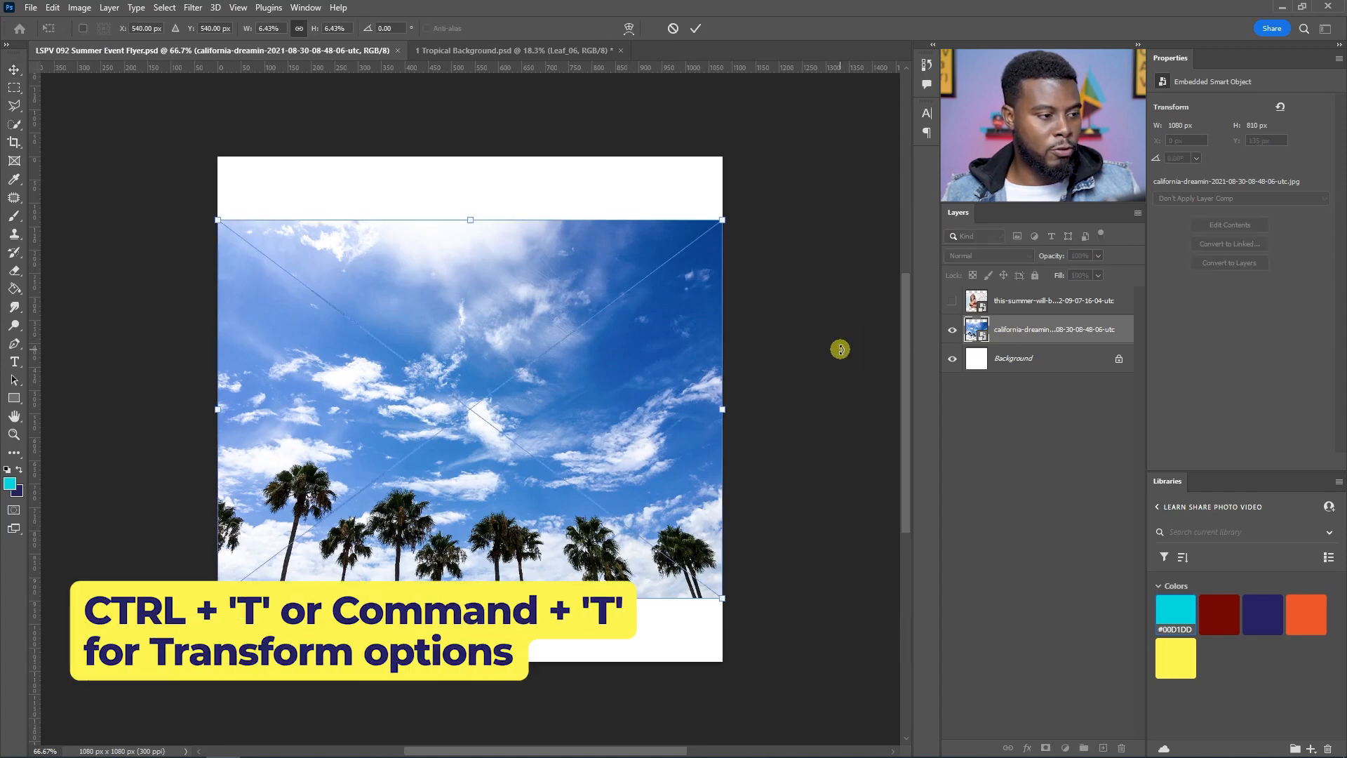
scroll(277, 31, up, 6)
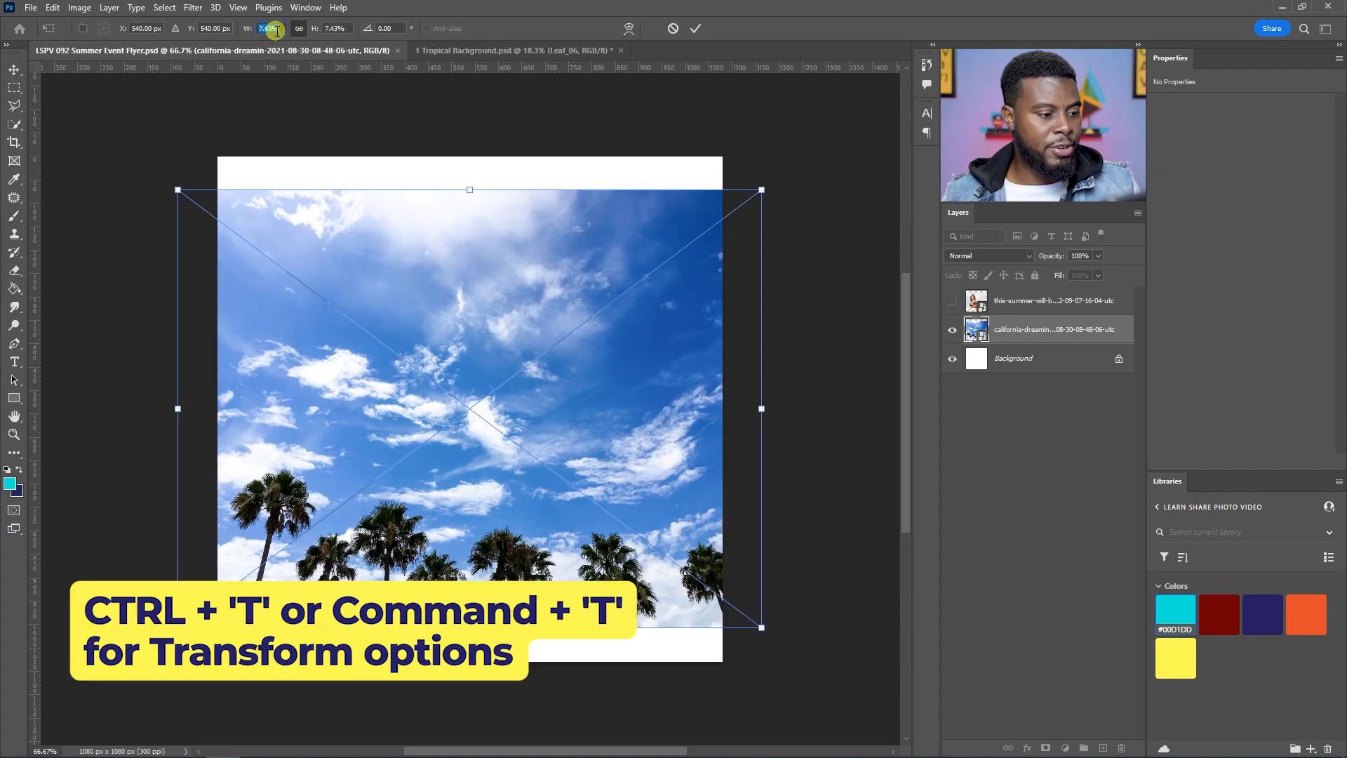
drag(527, 230, 528, 338)
key(Return)
Step: Add a guide layout of 2 columns and 2 rows with 50 px margins on every side
scroll(495, 337, up, 1)
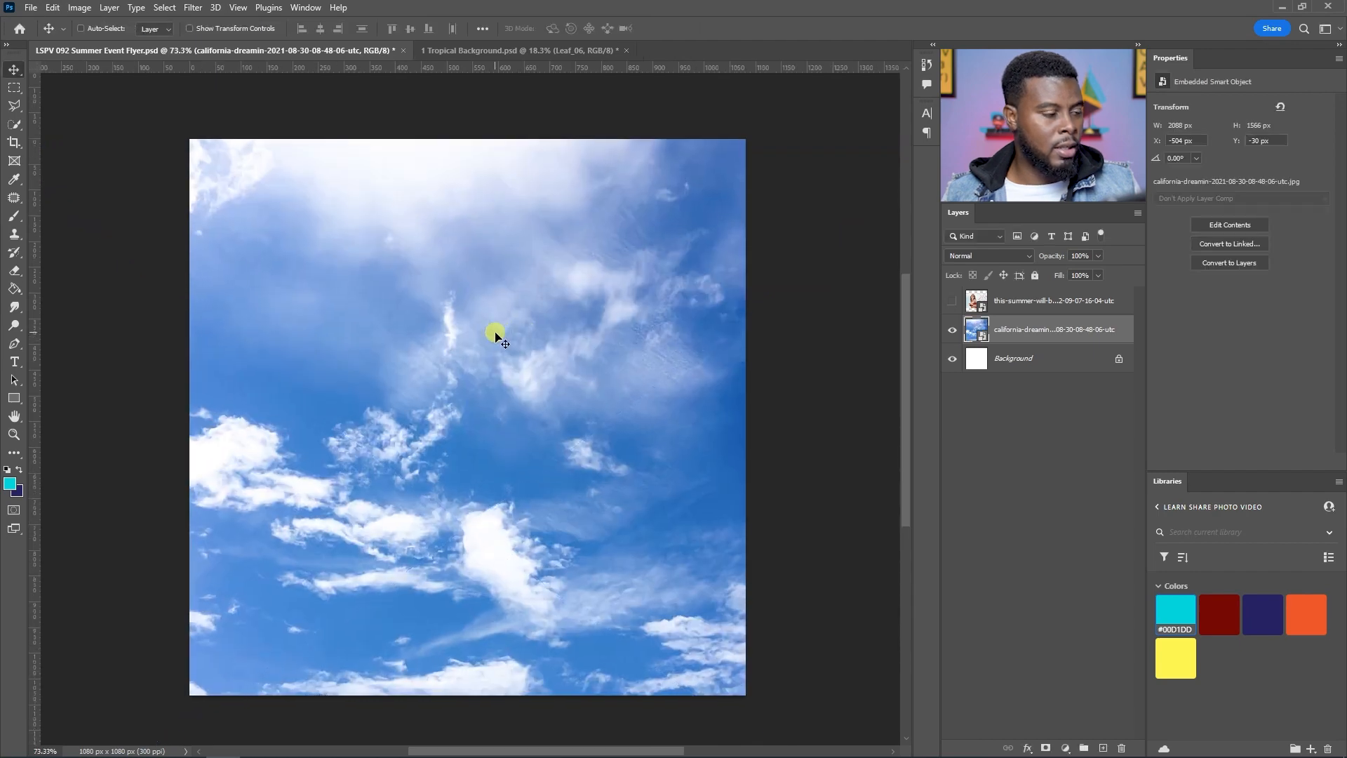
scroll(495, 337, down, 3)
scroll(494, 336, up, 2)
click(237, 7)
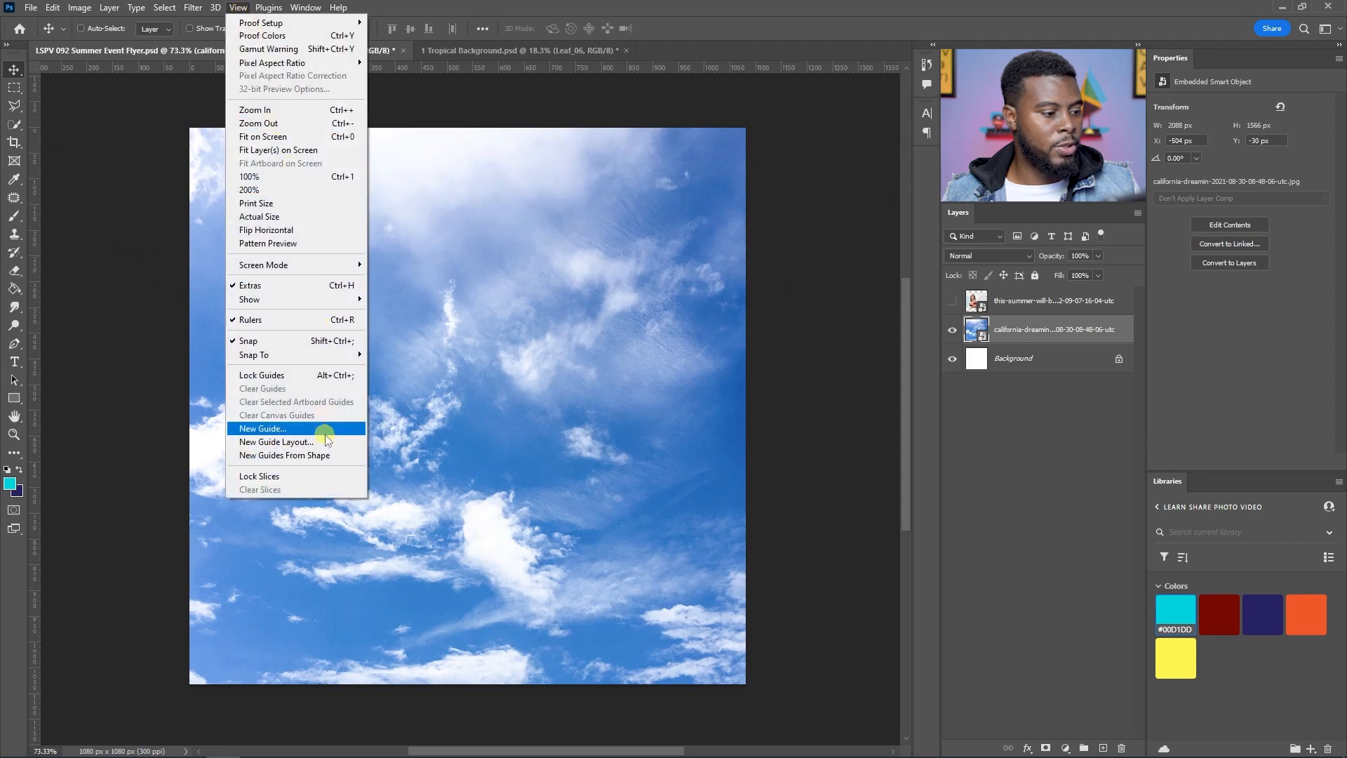
click(325, 442)
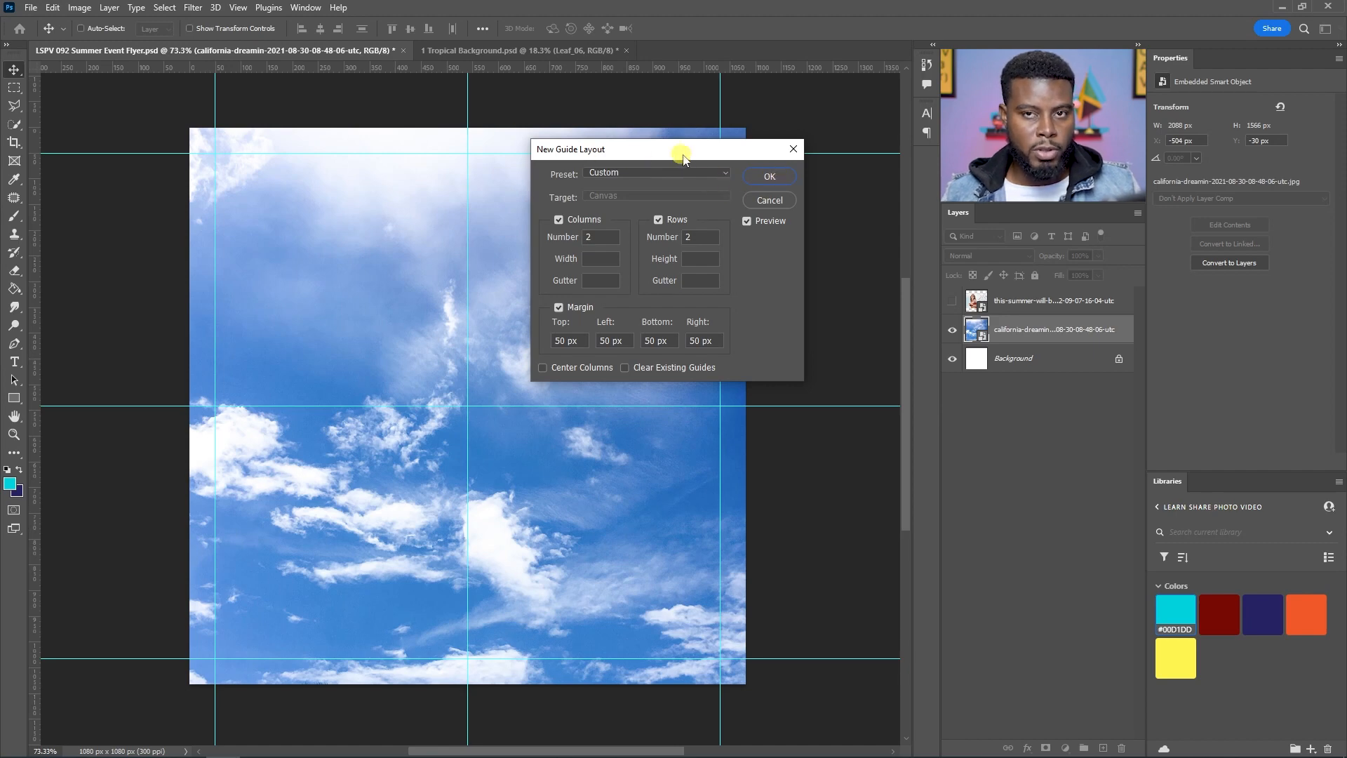
click(564, 341)
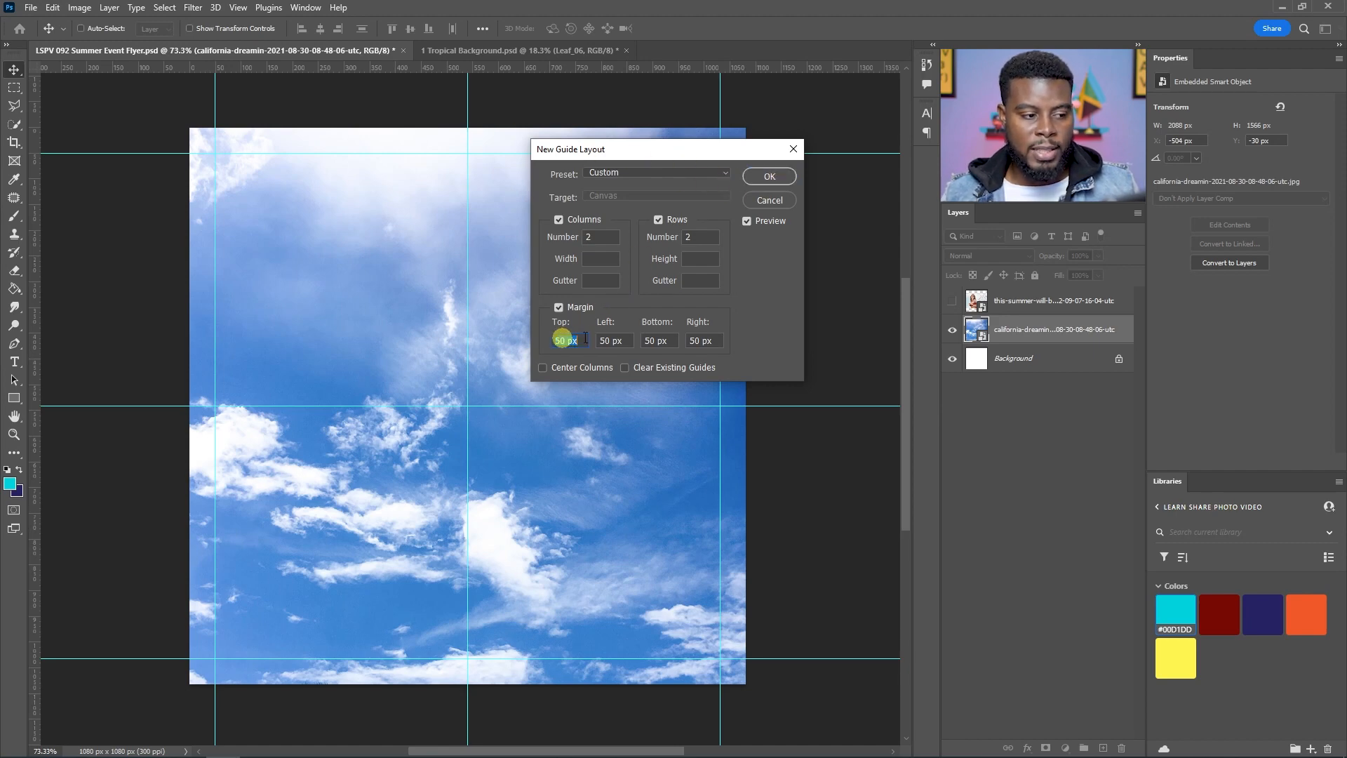
click(769, 176)
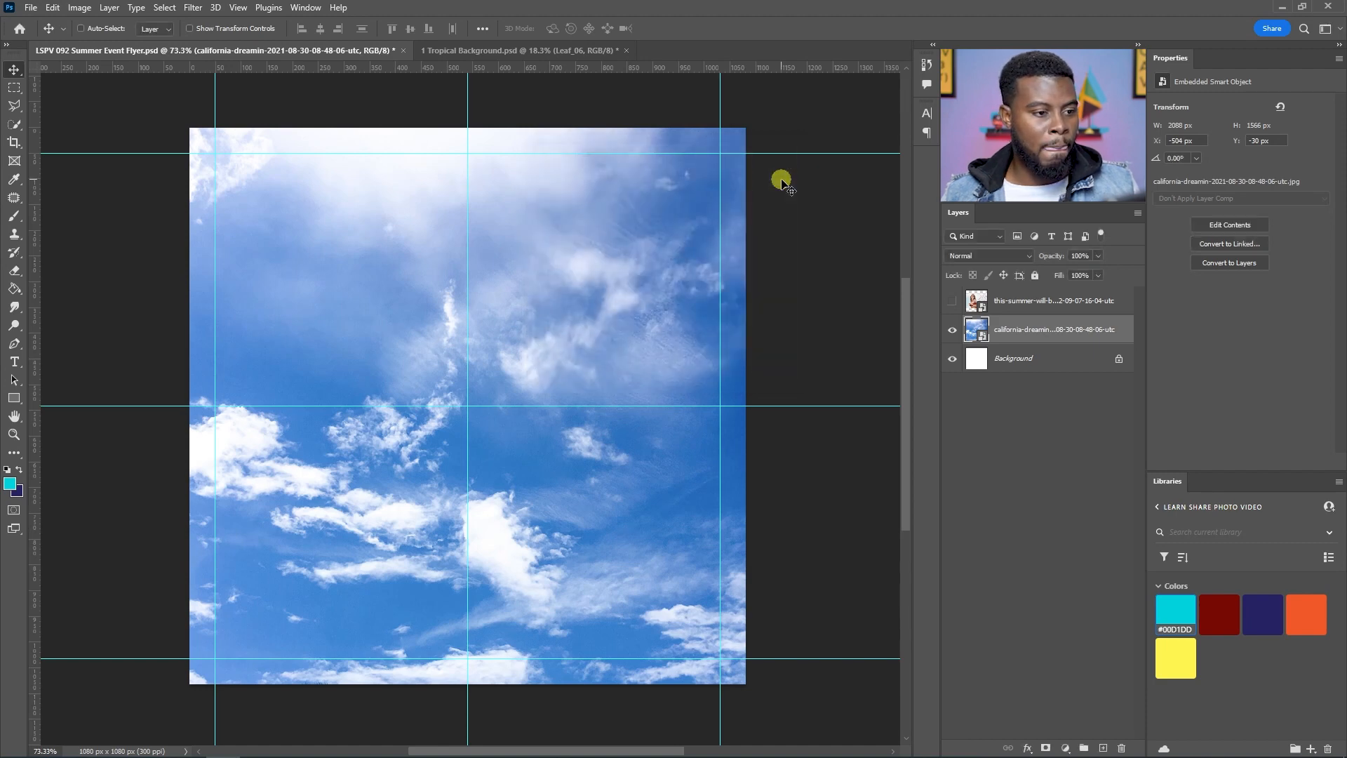
Step: Save the document
key(ctrl+s)
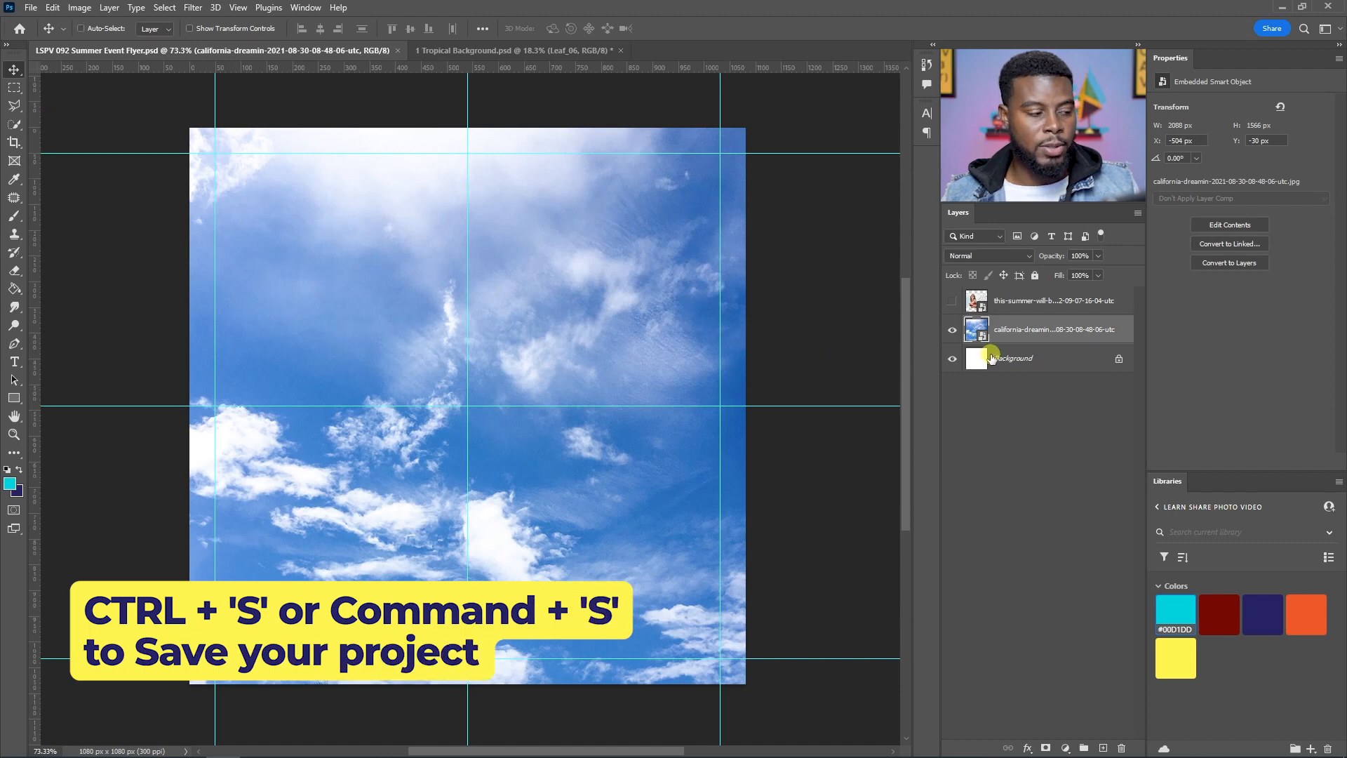
click(954, 329)
click(953, 329)
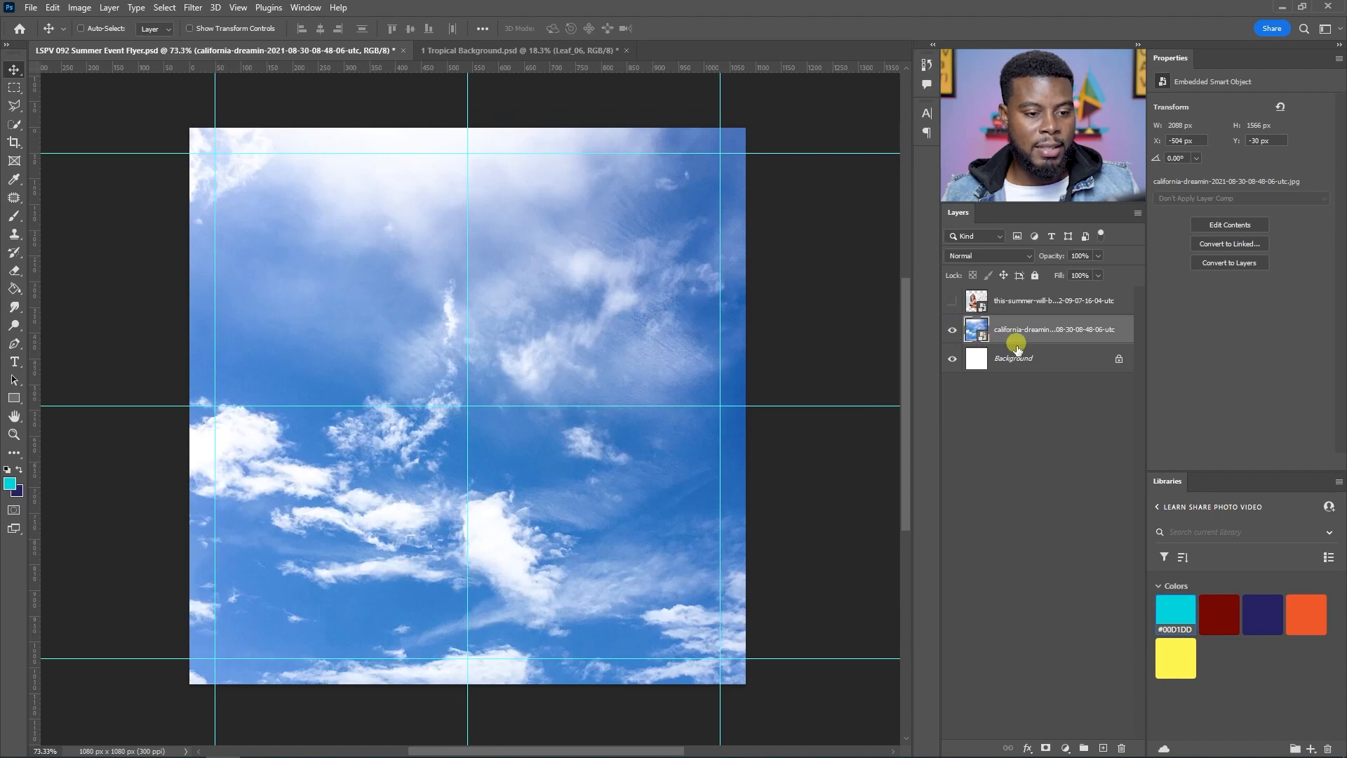
Step: Add a Solid Color fill layer using the dark navy background swatch color
click(1065, 748)
click(1095, 498)
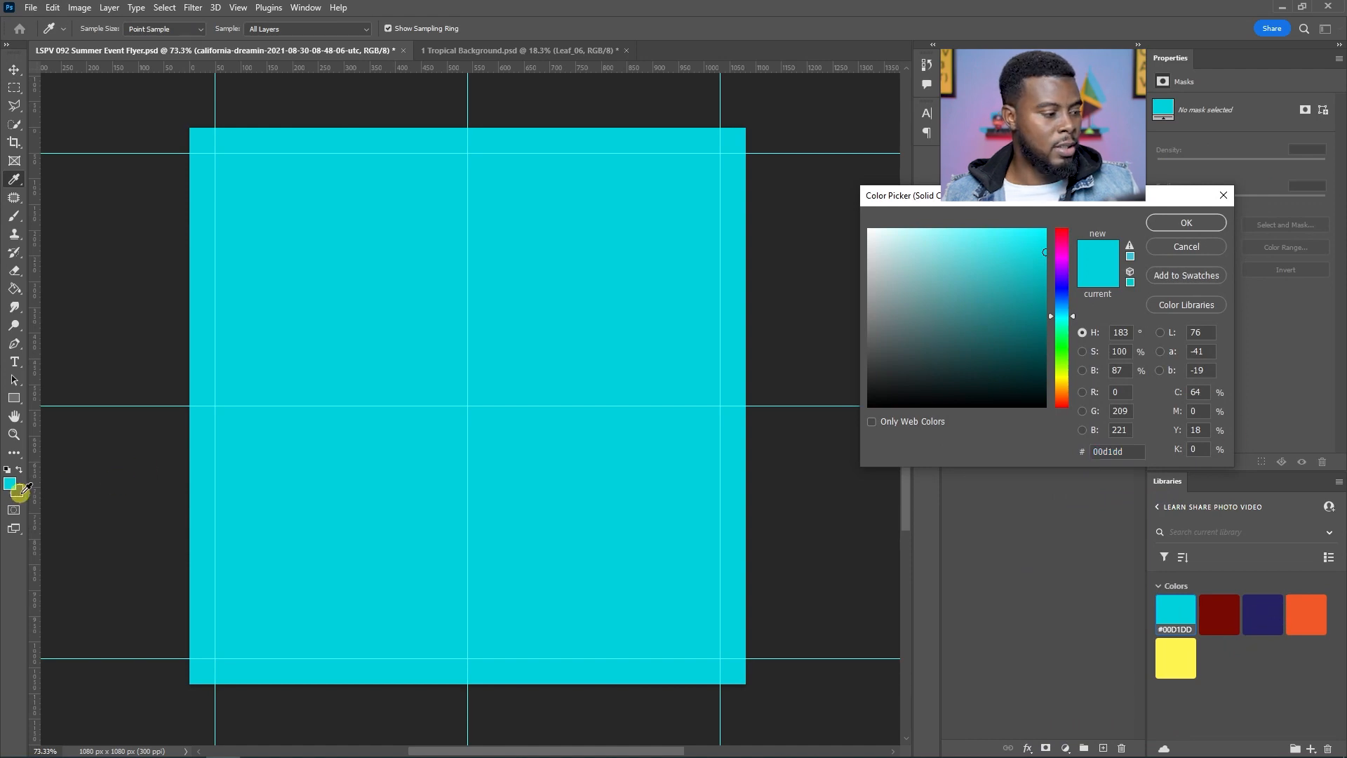
click(19, 490)
click(1187, 222)
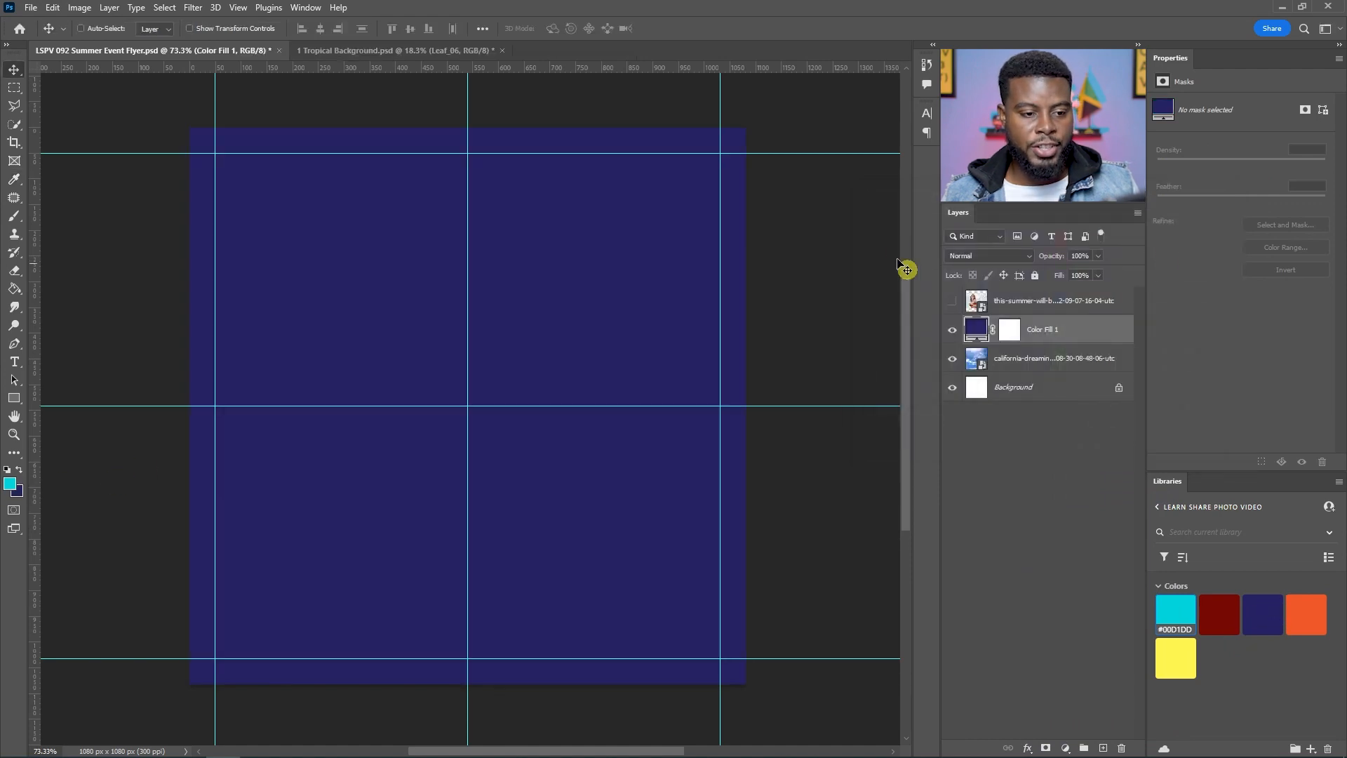
Step: Move the color fill layer beneath the sky photo, set the sky layer's blending mode to Multiply, and save
drag(1044, 330, 1046, 372)
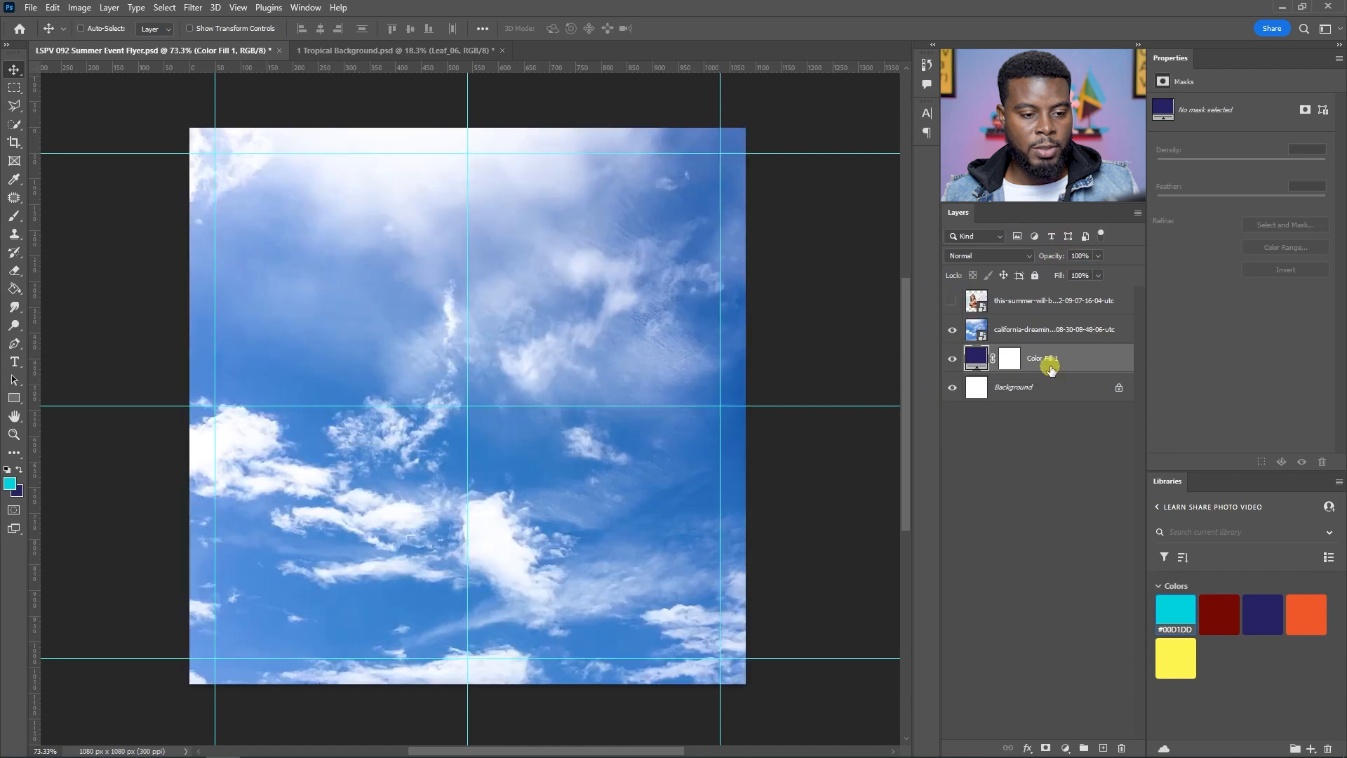
click(1043, 332)
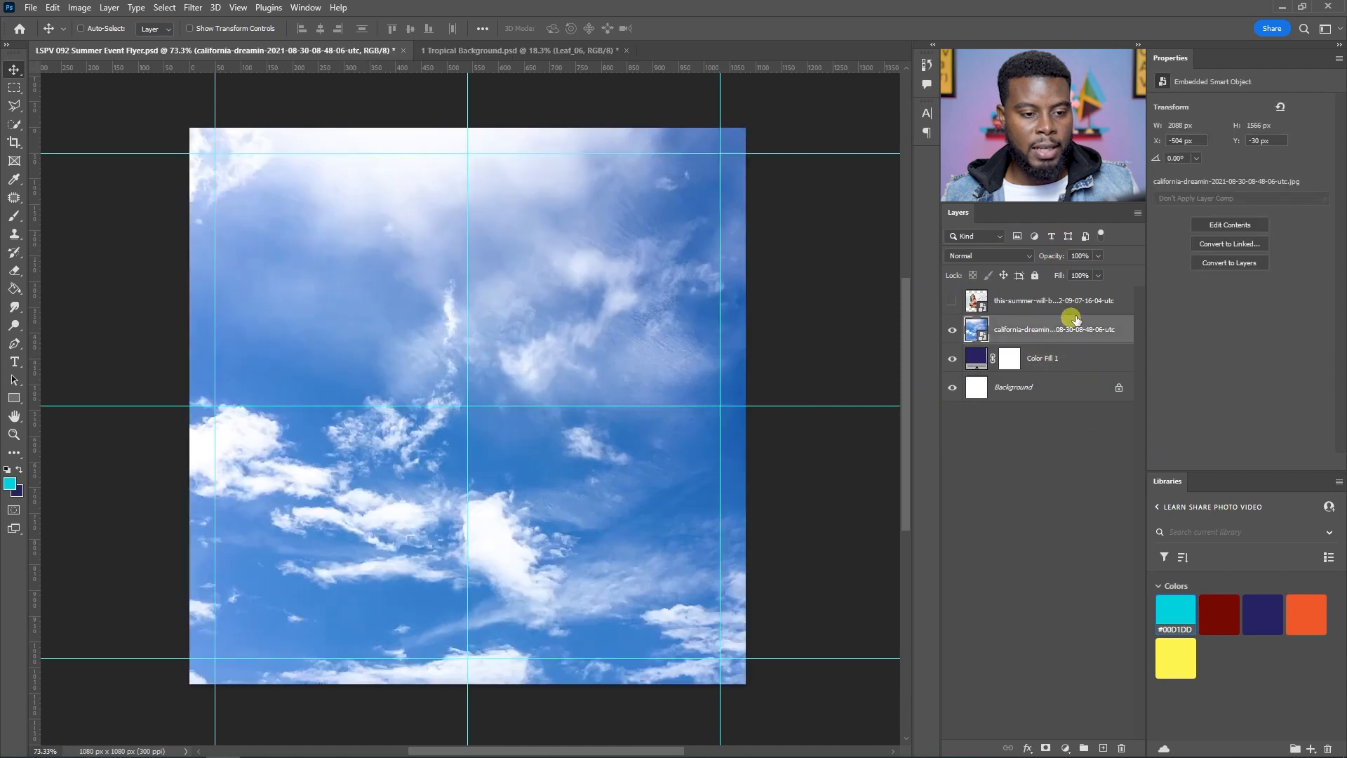
click(1018, 259)
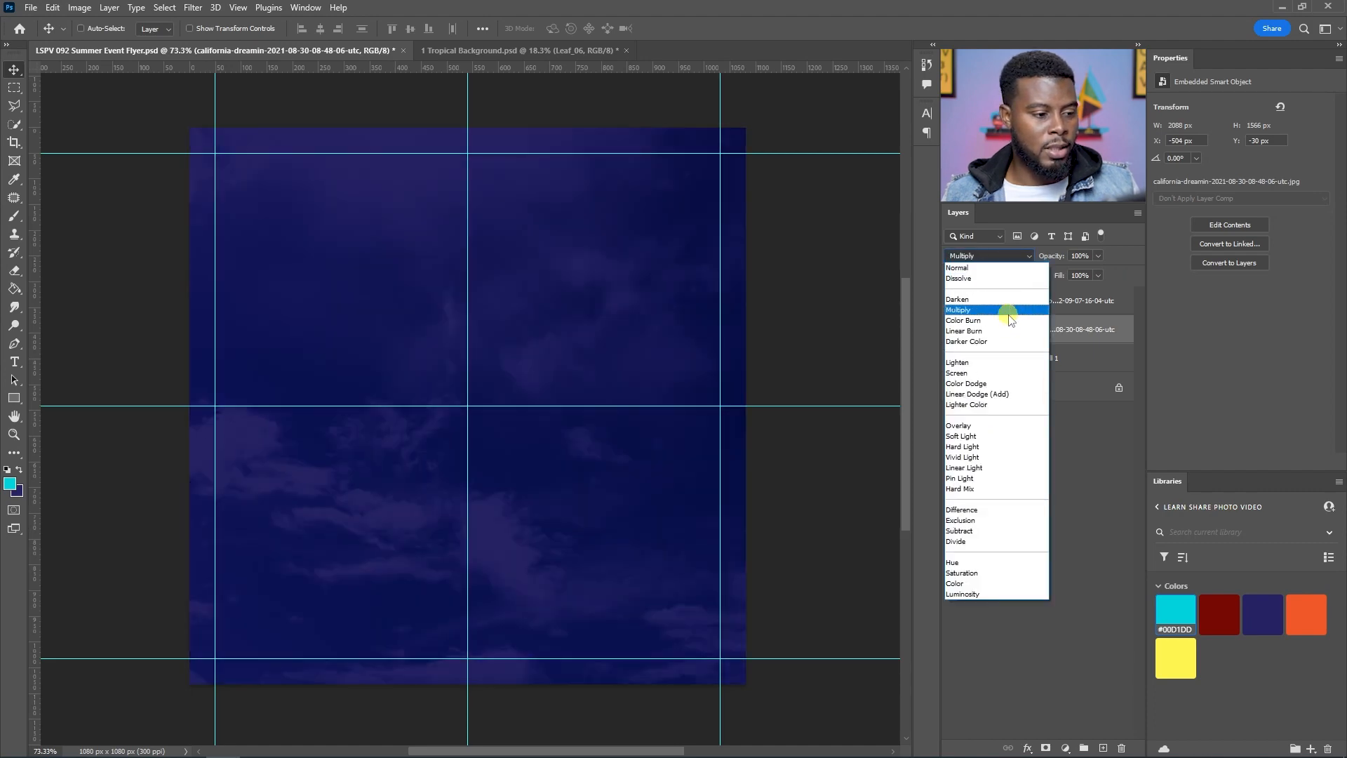
click(1008, 311)
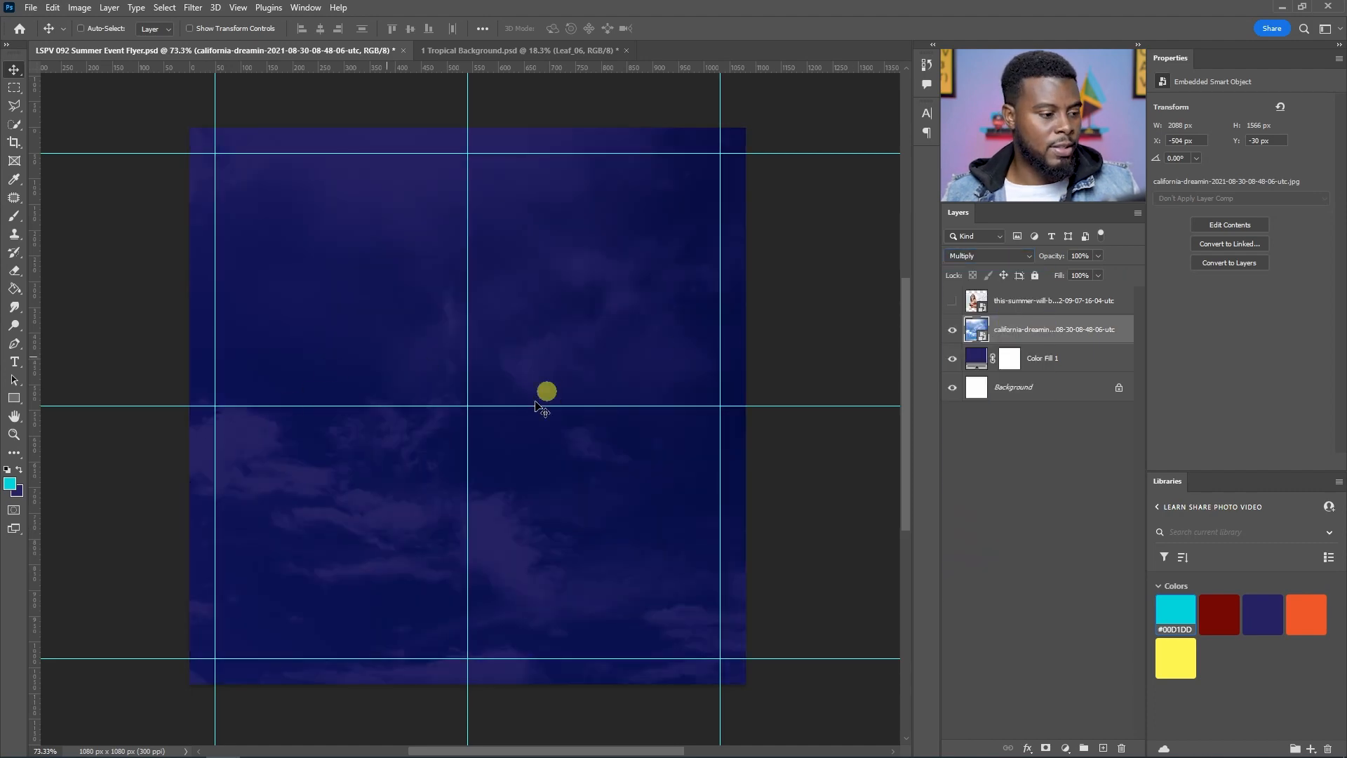
key(ctrl+s)
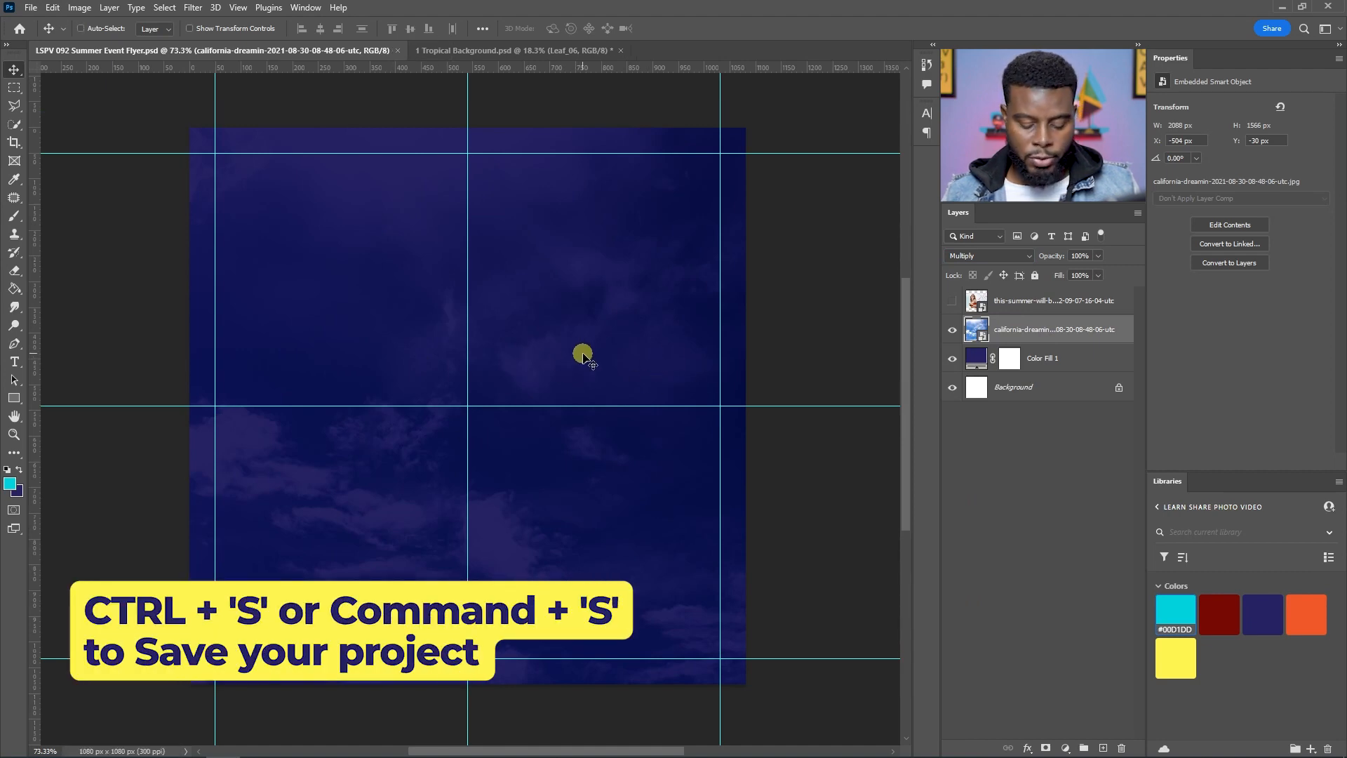
key(u)
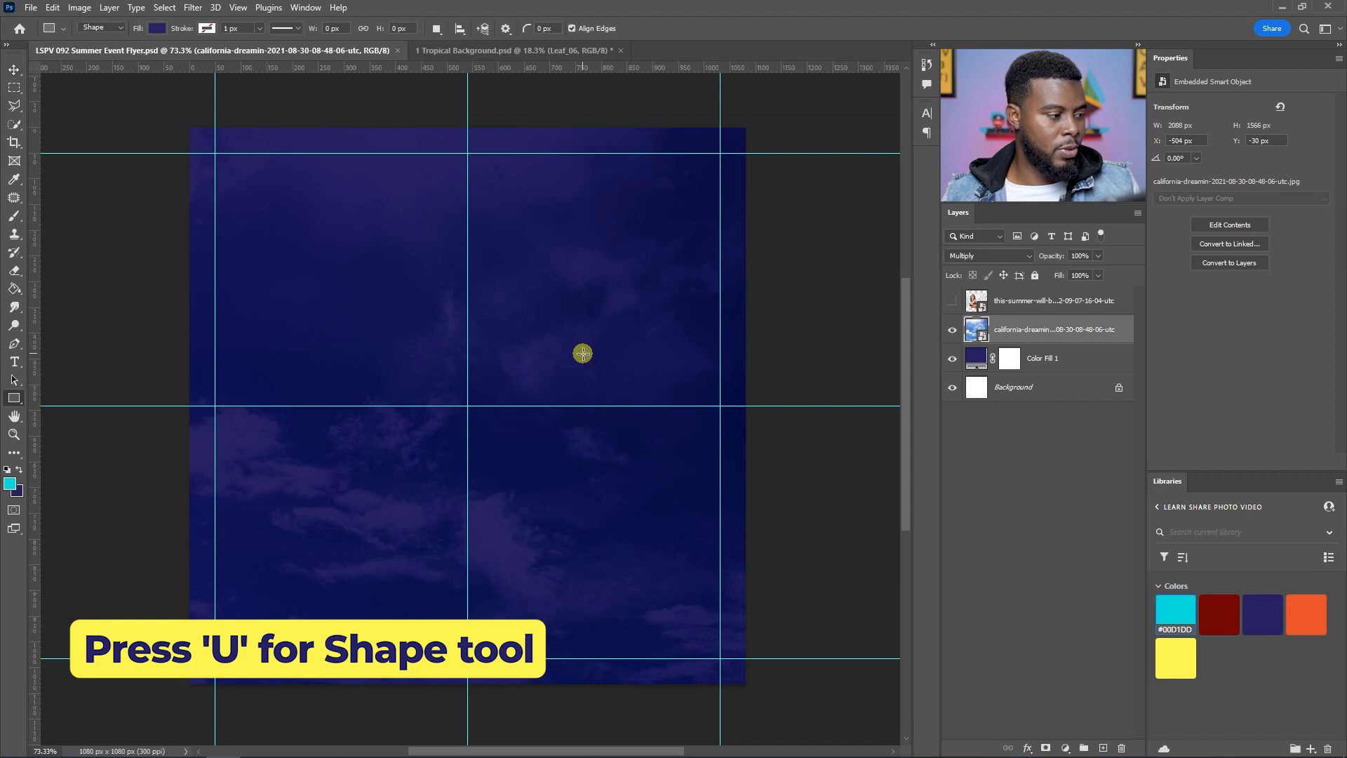
drag(342, 302, 634, 504)
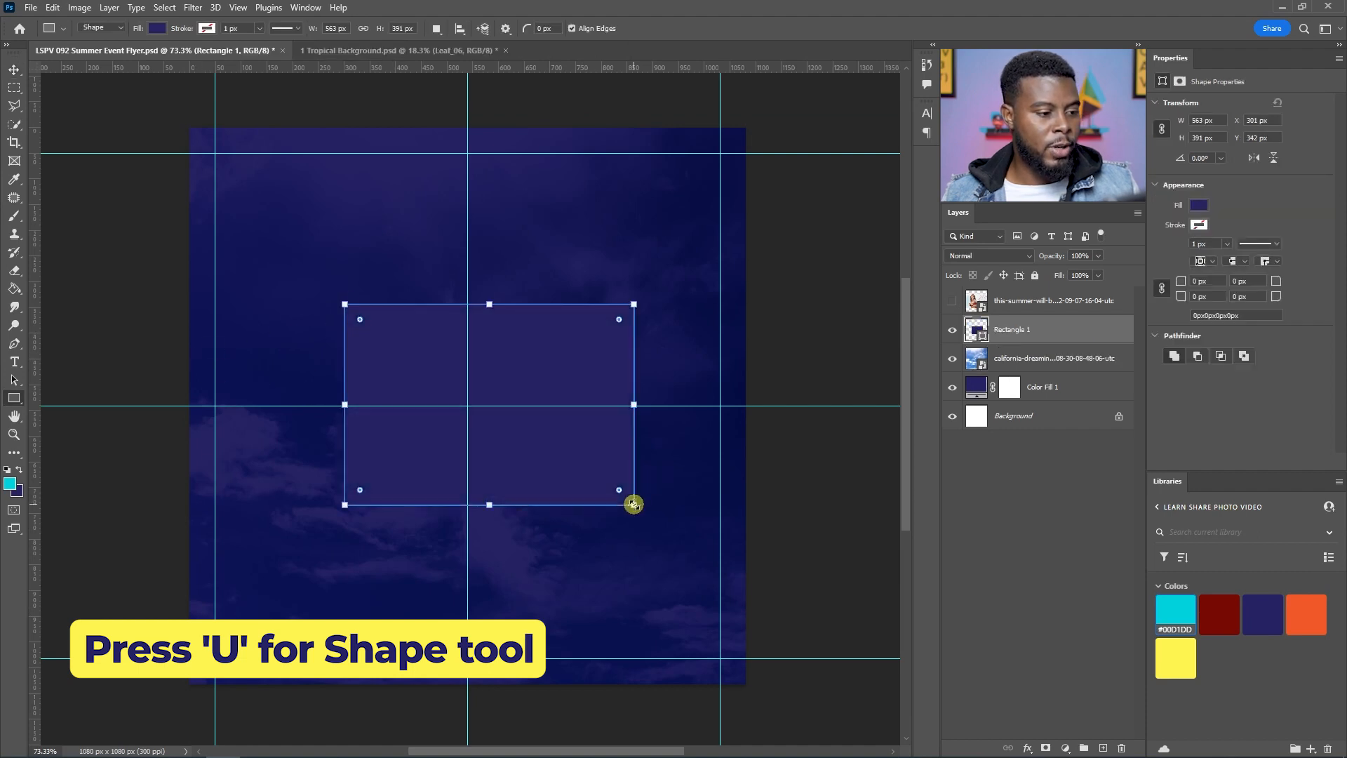
key(ctrl+z)
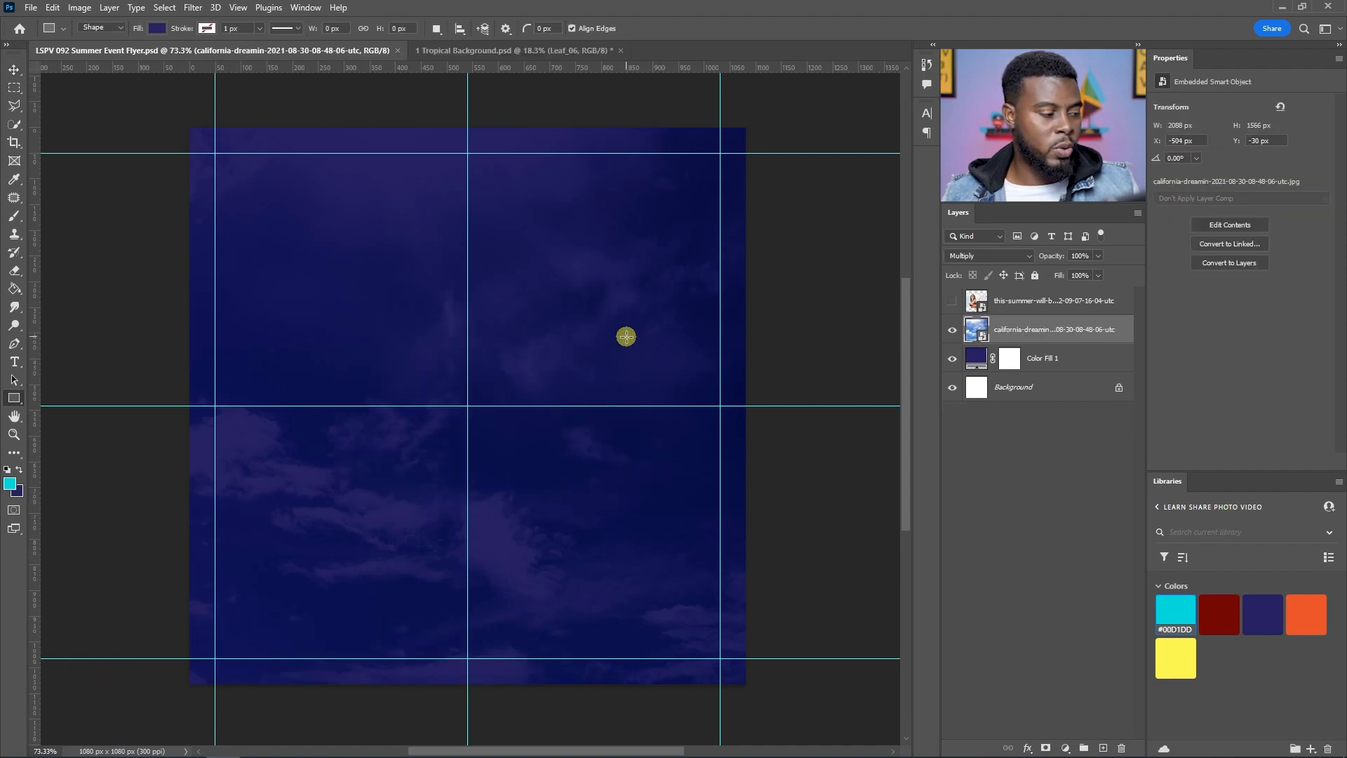
Step: Draw a circle about 460 x 460 px with the Ellipse Tool near the canvas centre
click(14, 397)
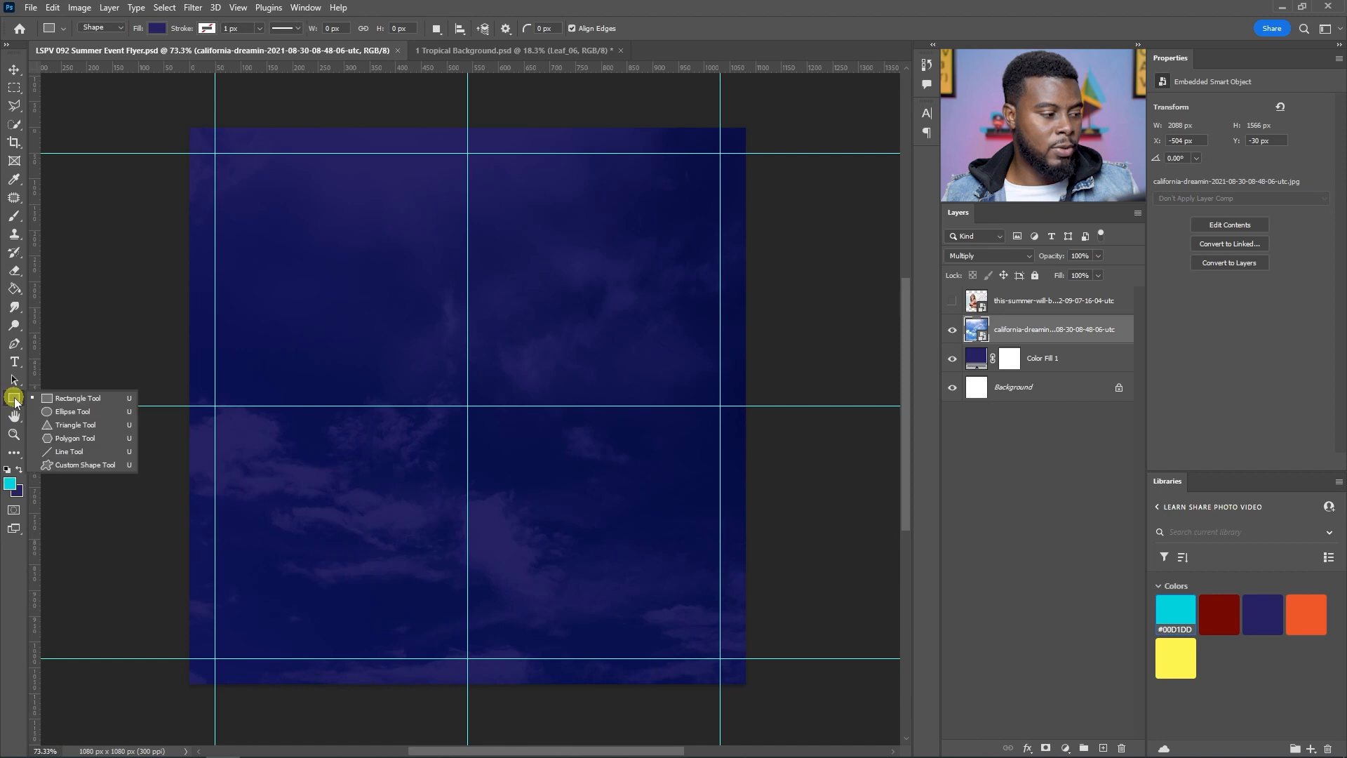
drag(14, 402, 58, 412)
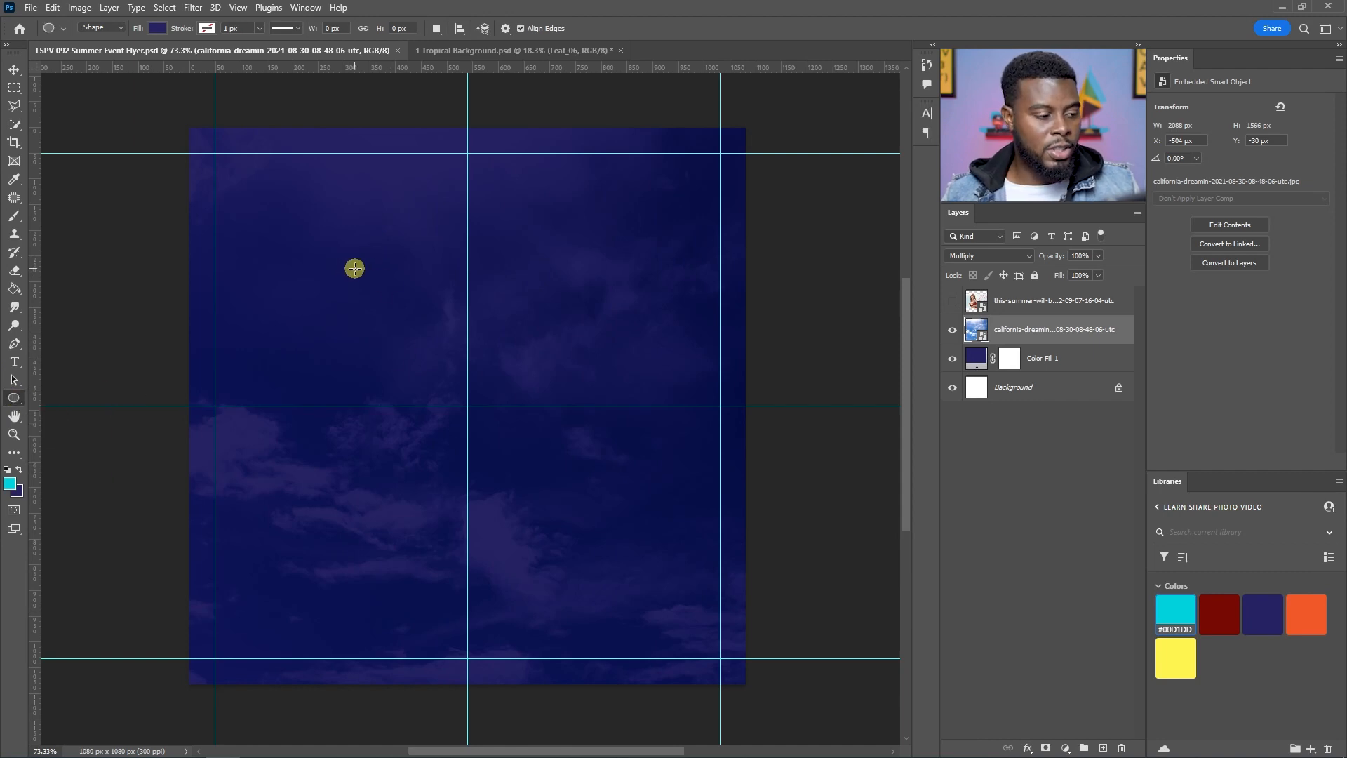
drag(349, 266, 586, 517)
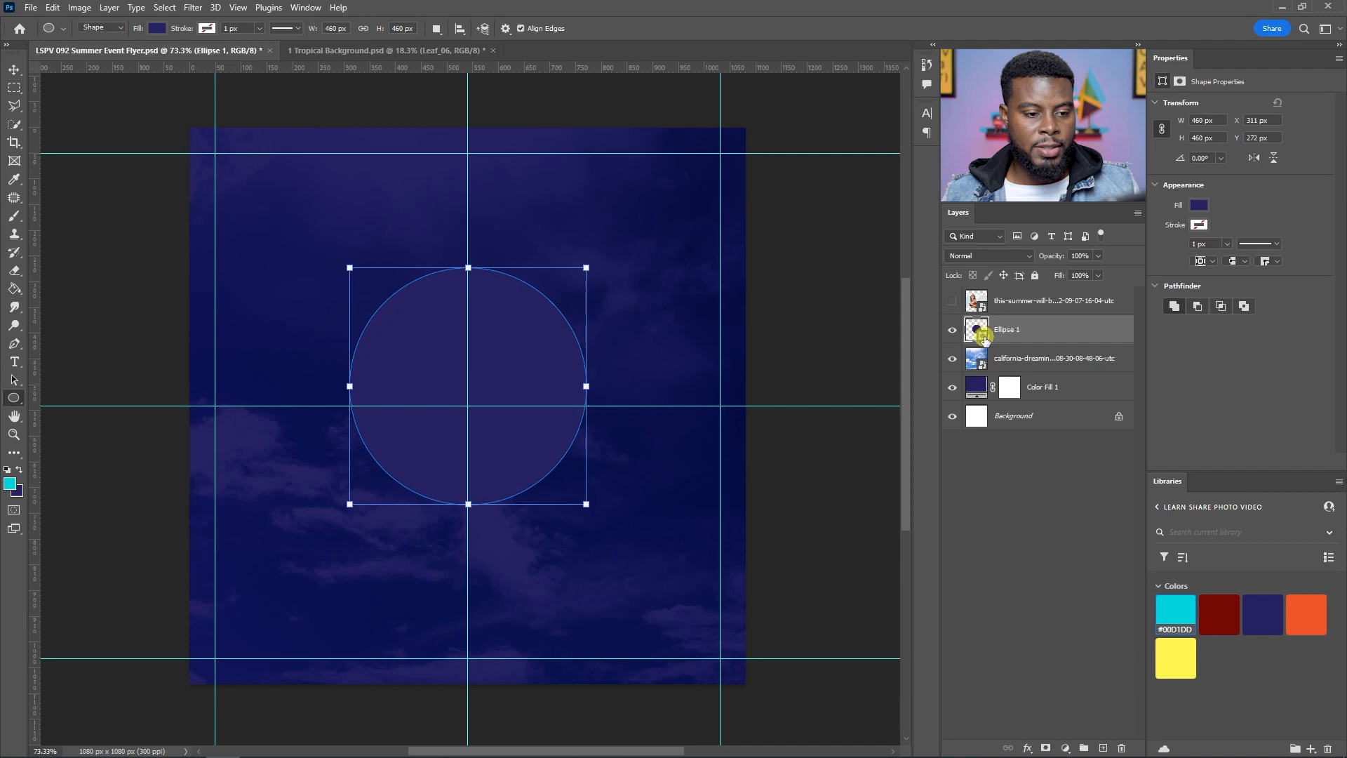
Step: Set the circle's fill colour to white
double_click(984, 336)
drag(883, 242, 851, 217)
click(1181, 217)
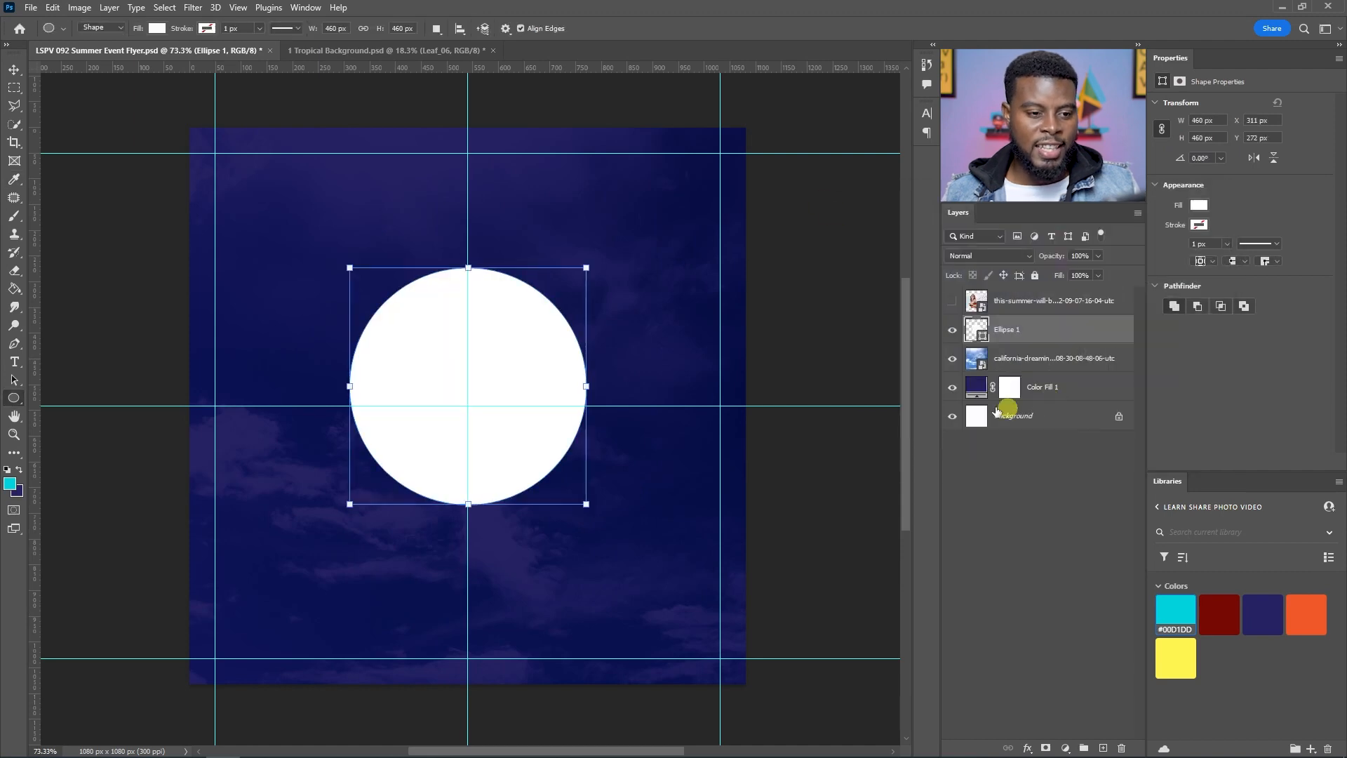
Step: Show the portrait photo layer and clip it to the circle with a clipping mask
click(952, 301)
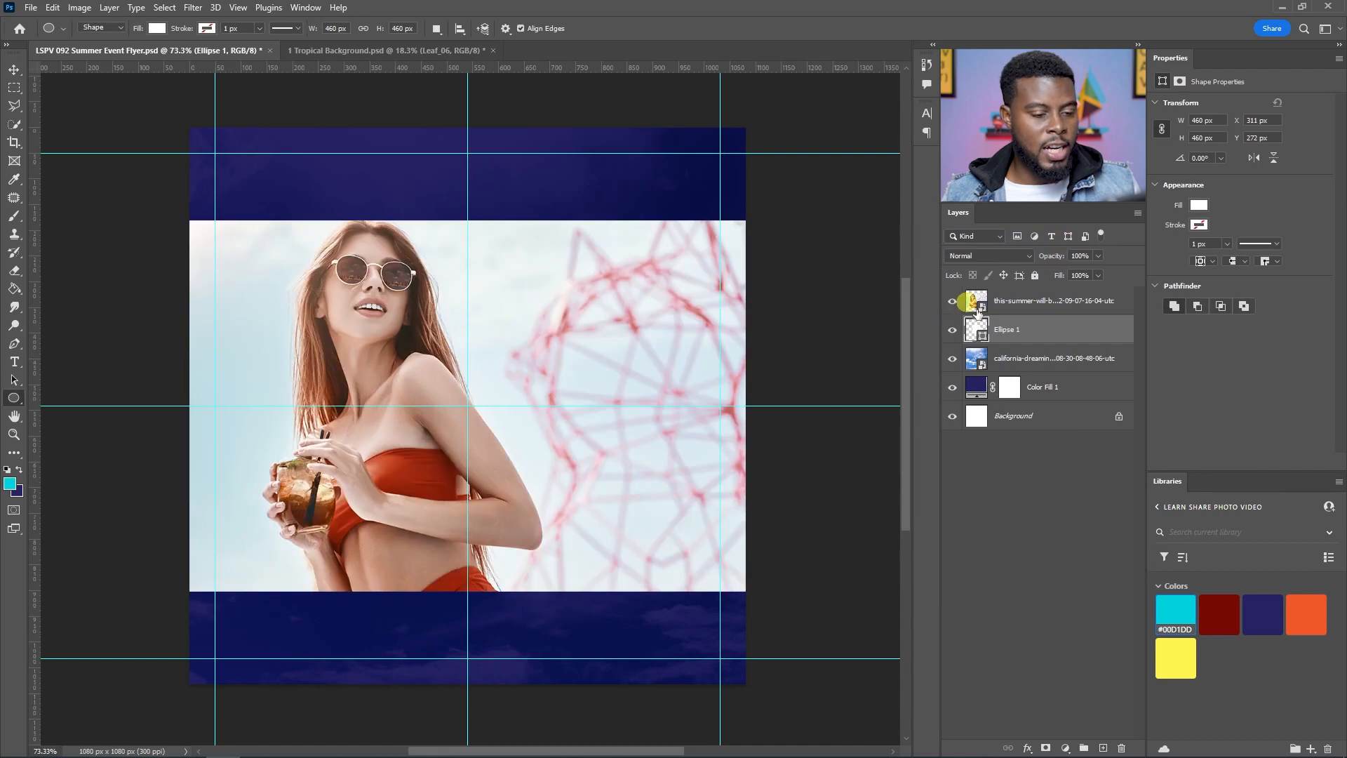
right_click(1044, 302)
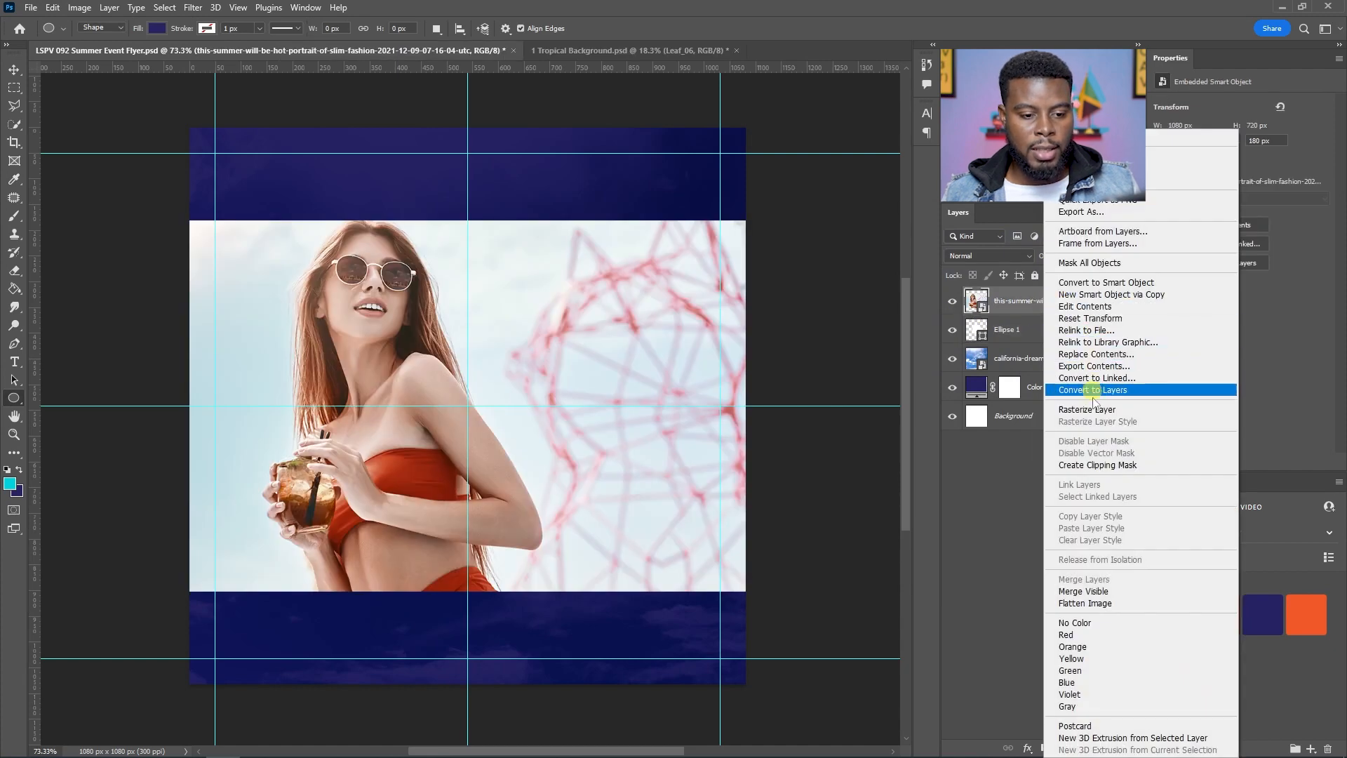
click(1089, 465)
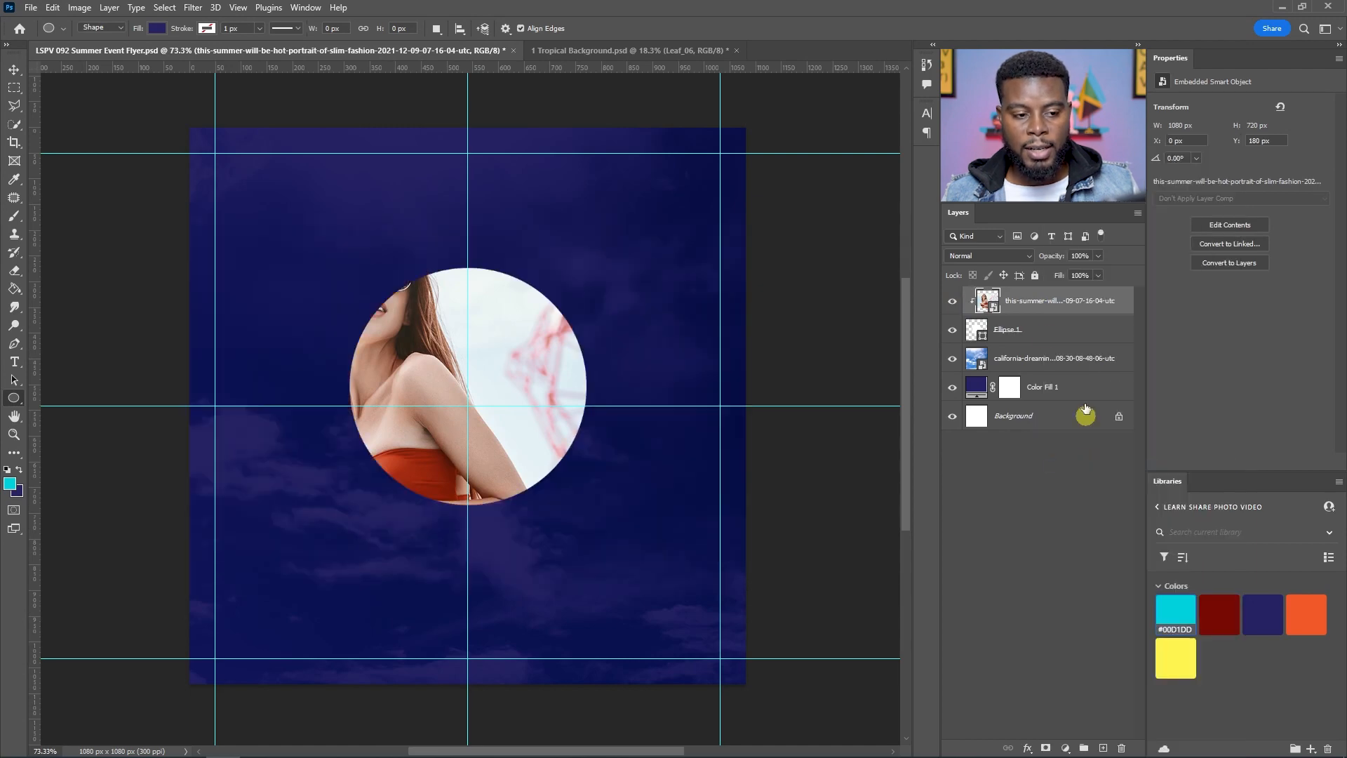
Step: Resize and reposition the portrait photo with Free Transform so her face fills the circle
click(1017, 333)
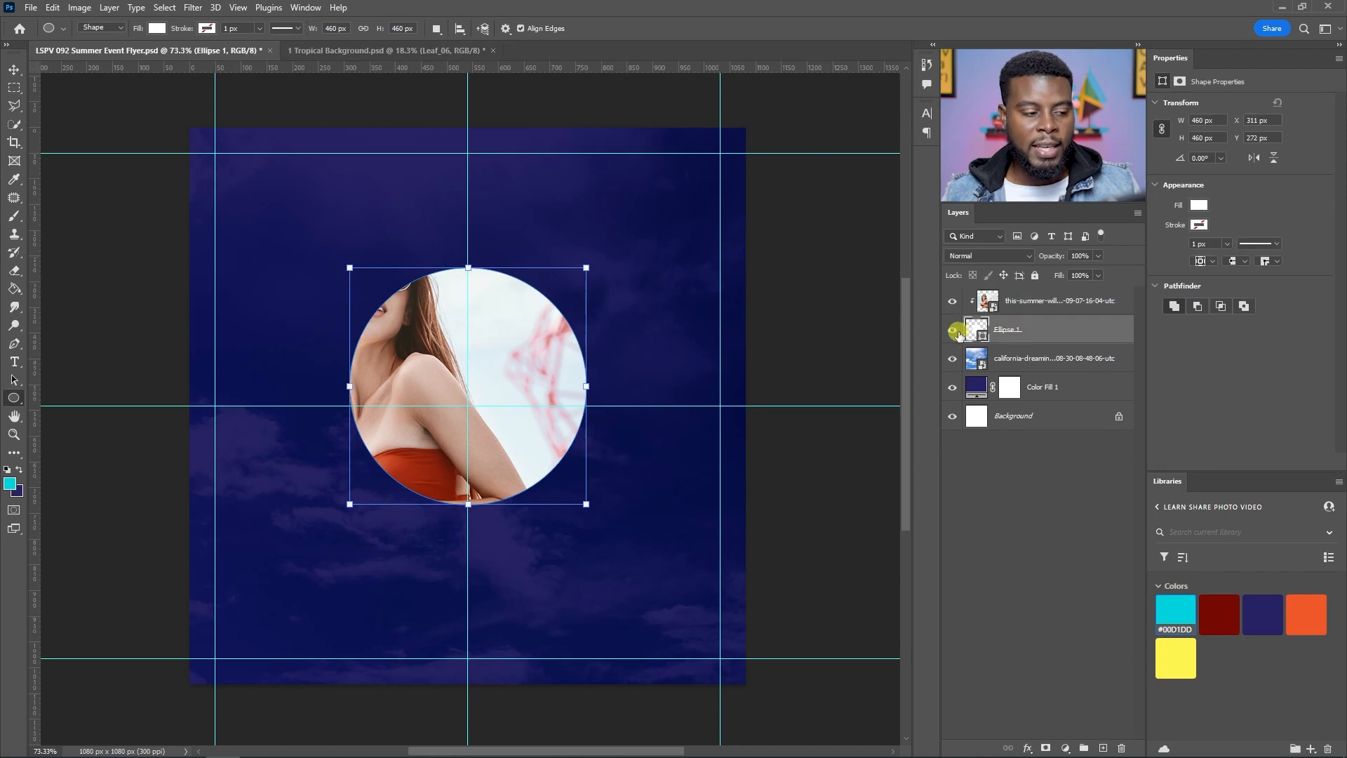
click(1055, 302)
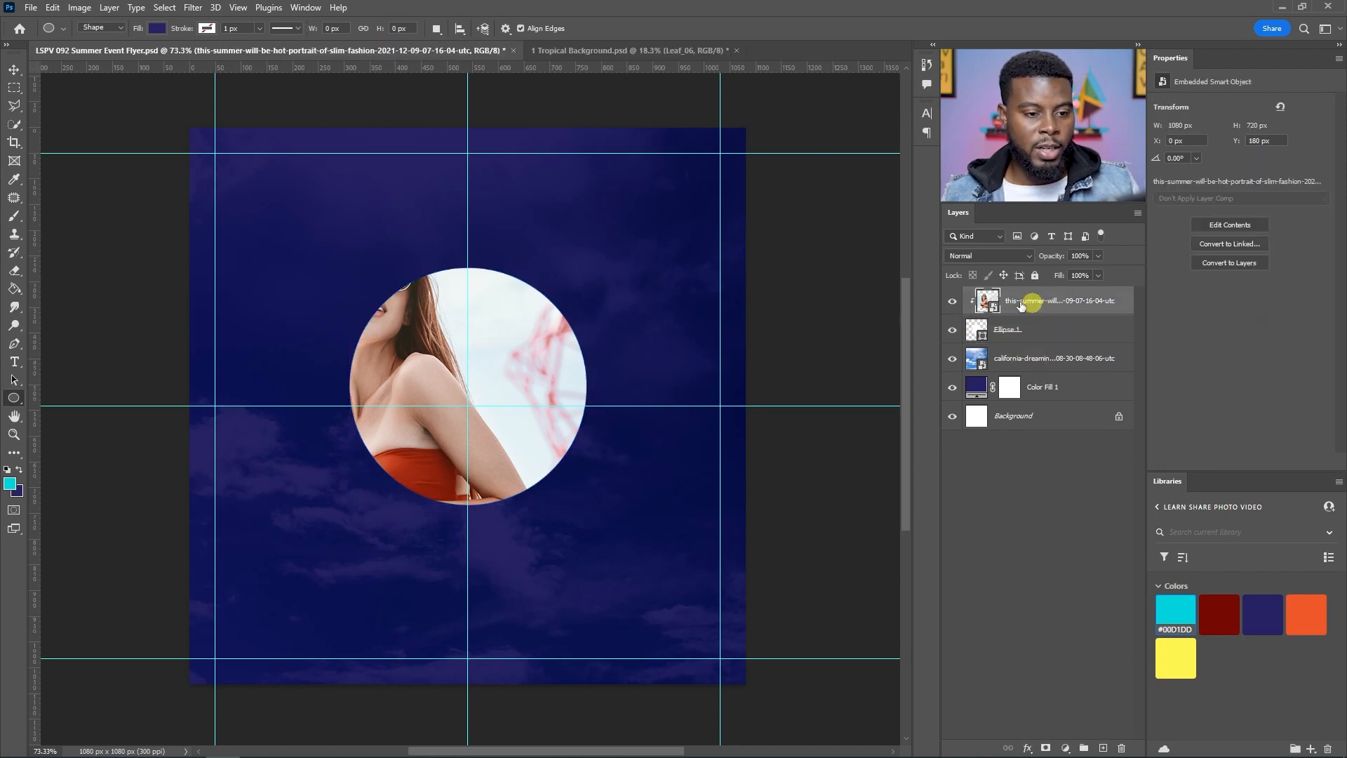
key(ctrl+t)
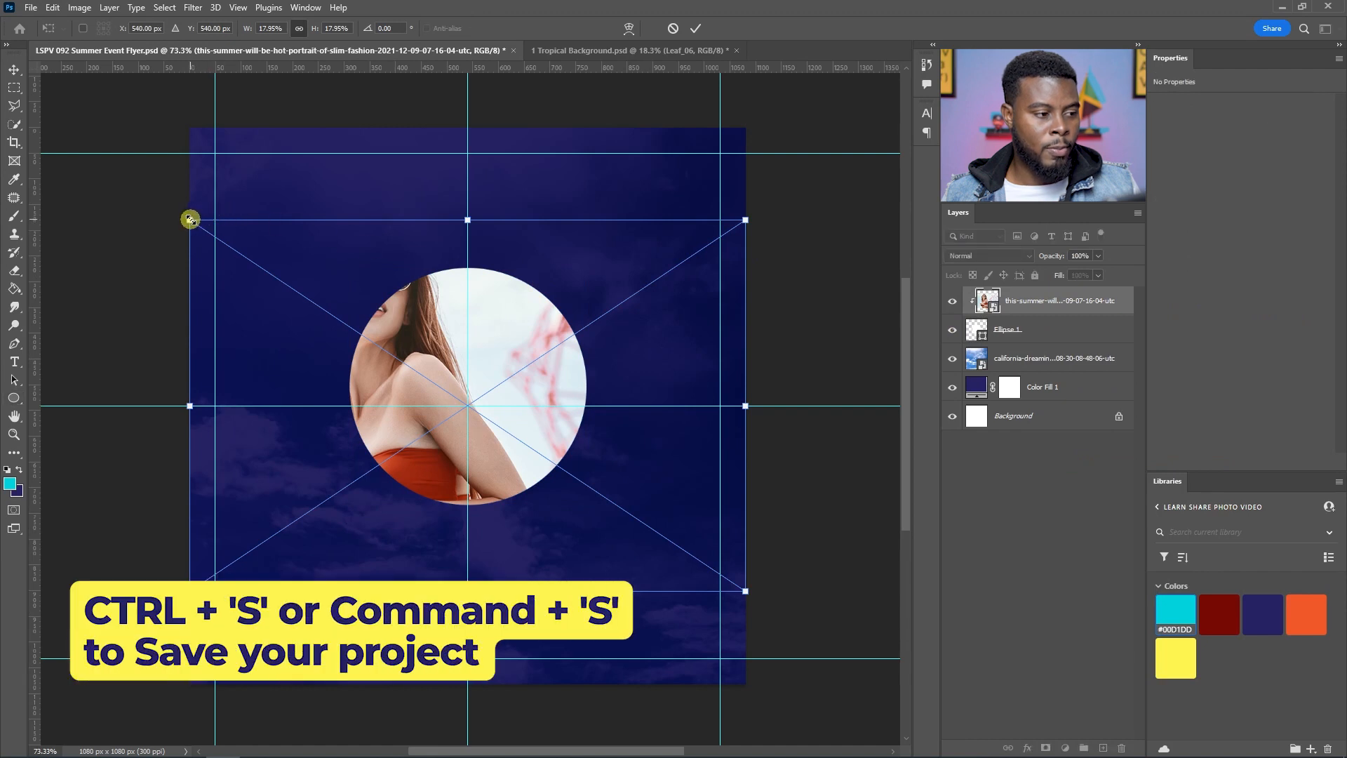
drag(409, 321, 456, 341)
drag(496, 345, 503, 343)
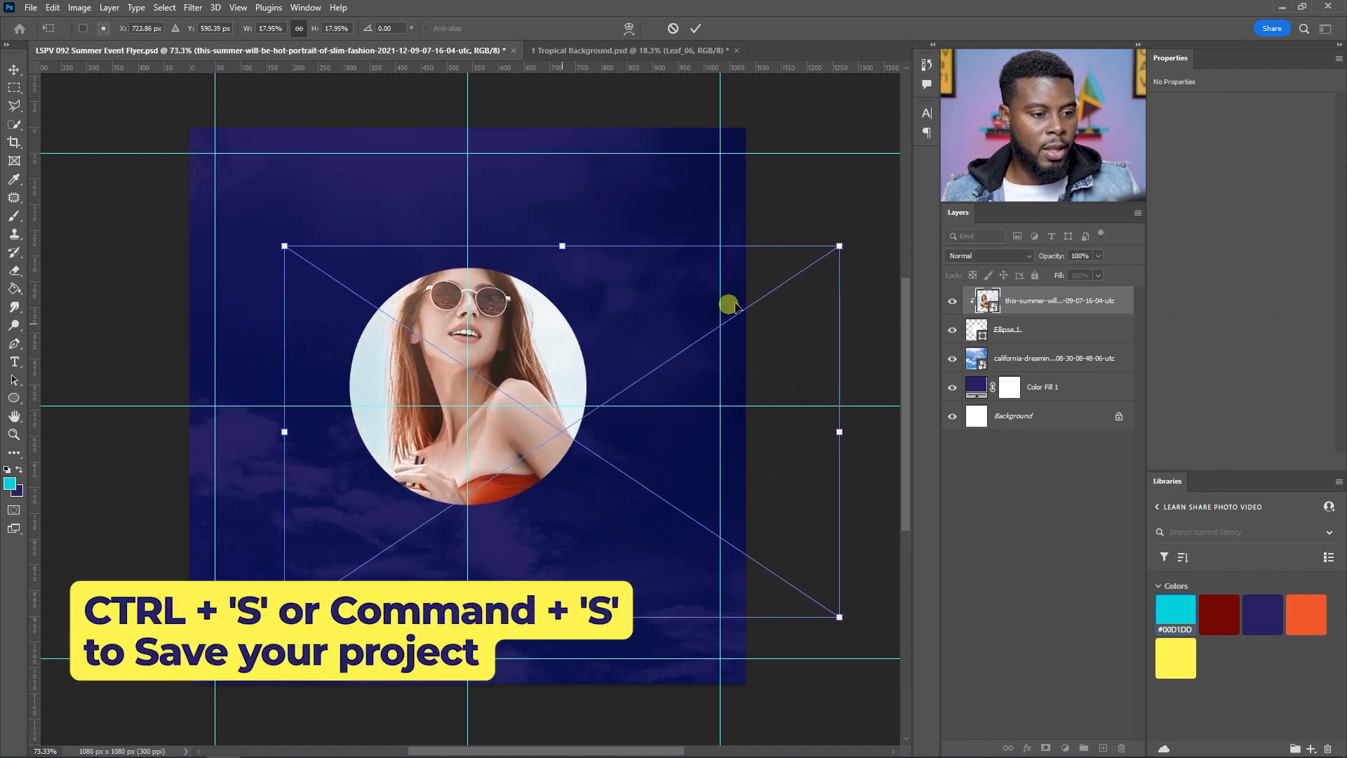
drag(834, 618, 775, 574)
drag(441, 319, 462, 331)
key(u)
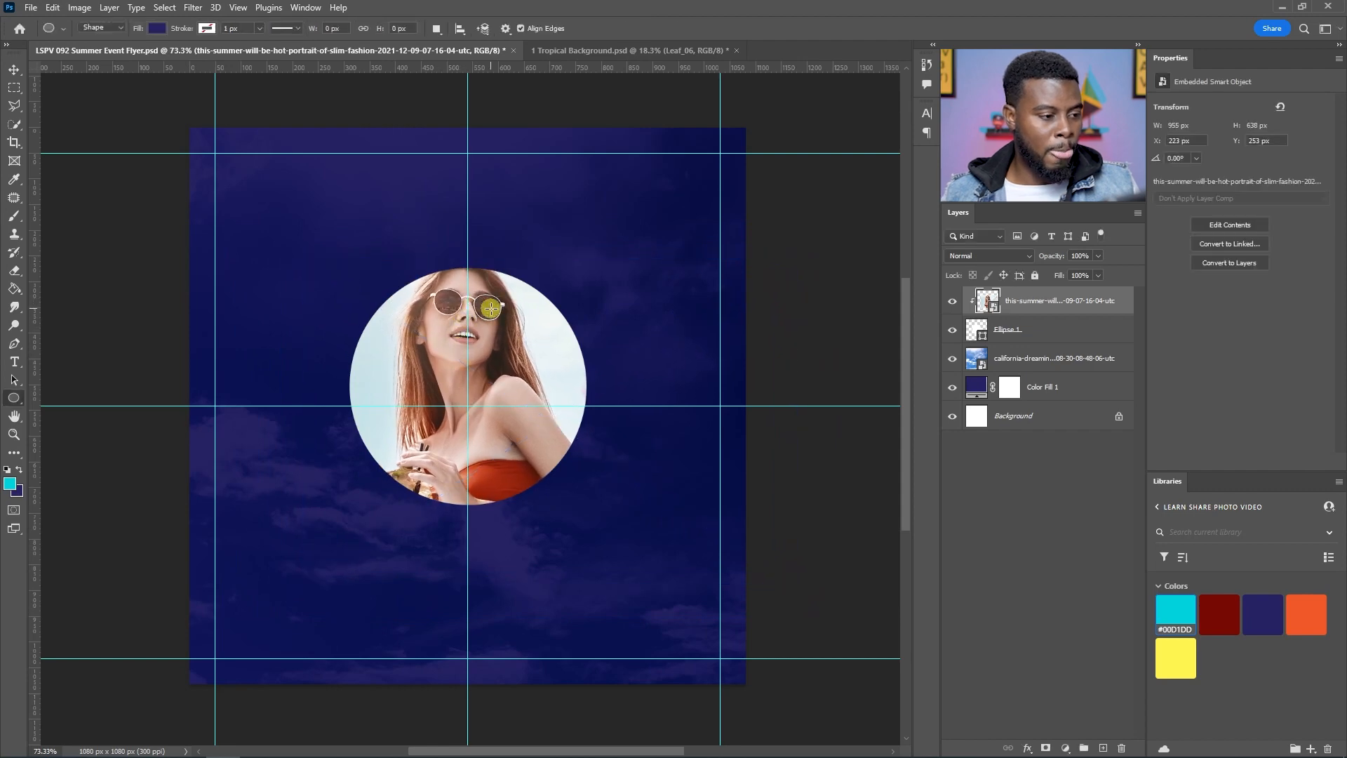
Step: Nudge the portrait down slightly and save the document
key(v)
key(Down)
key(Down)
key(Down)
key(Down)
key(Down)
key(Down)
key(Down)
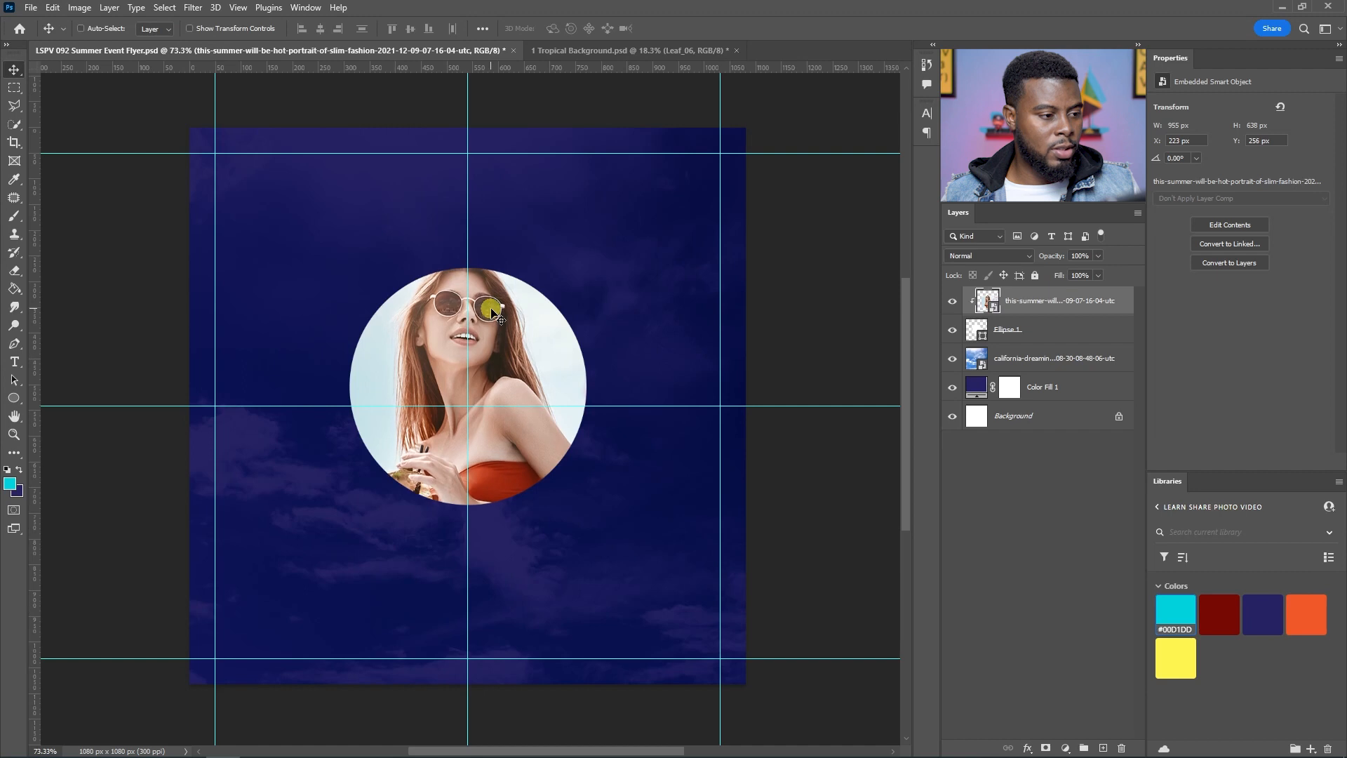
scroll(432, 319, down, 1)
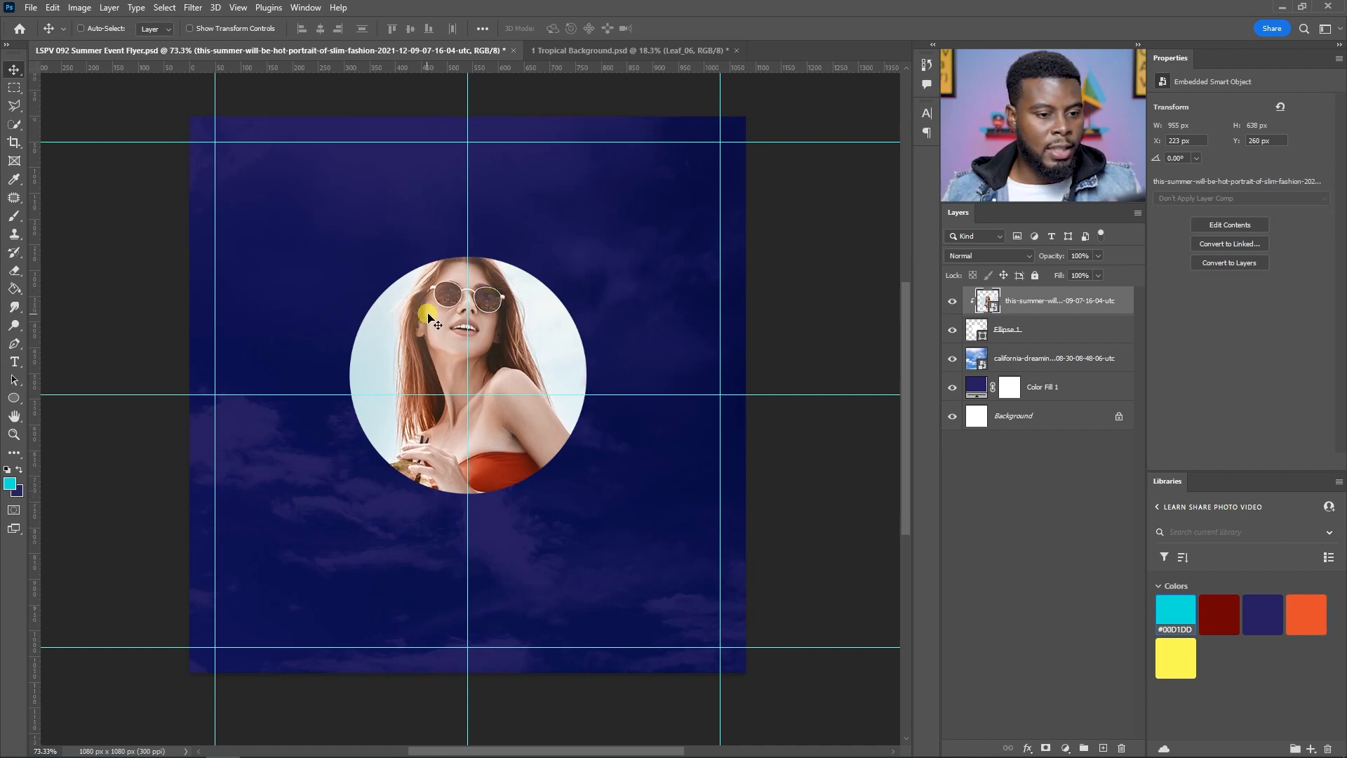
key(ctrl+s)
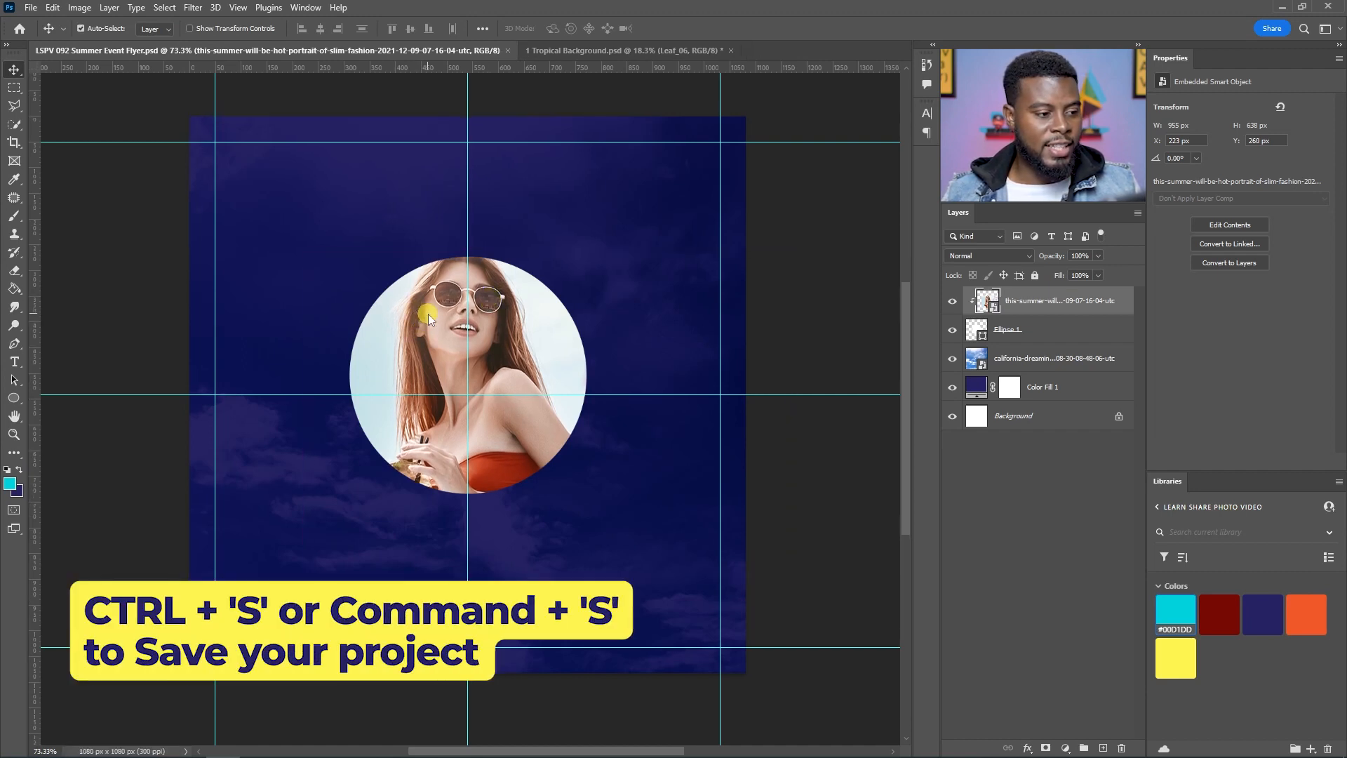
Step: Duplicate the circle shape layer and place the copy beneath the original circle
scroll(588, 385, up, 1)
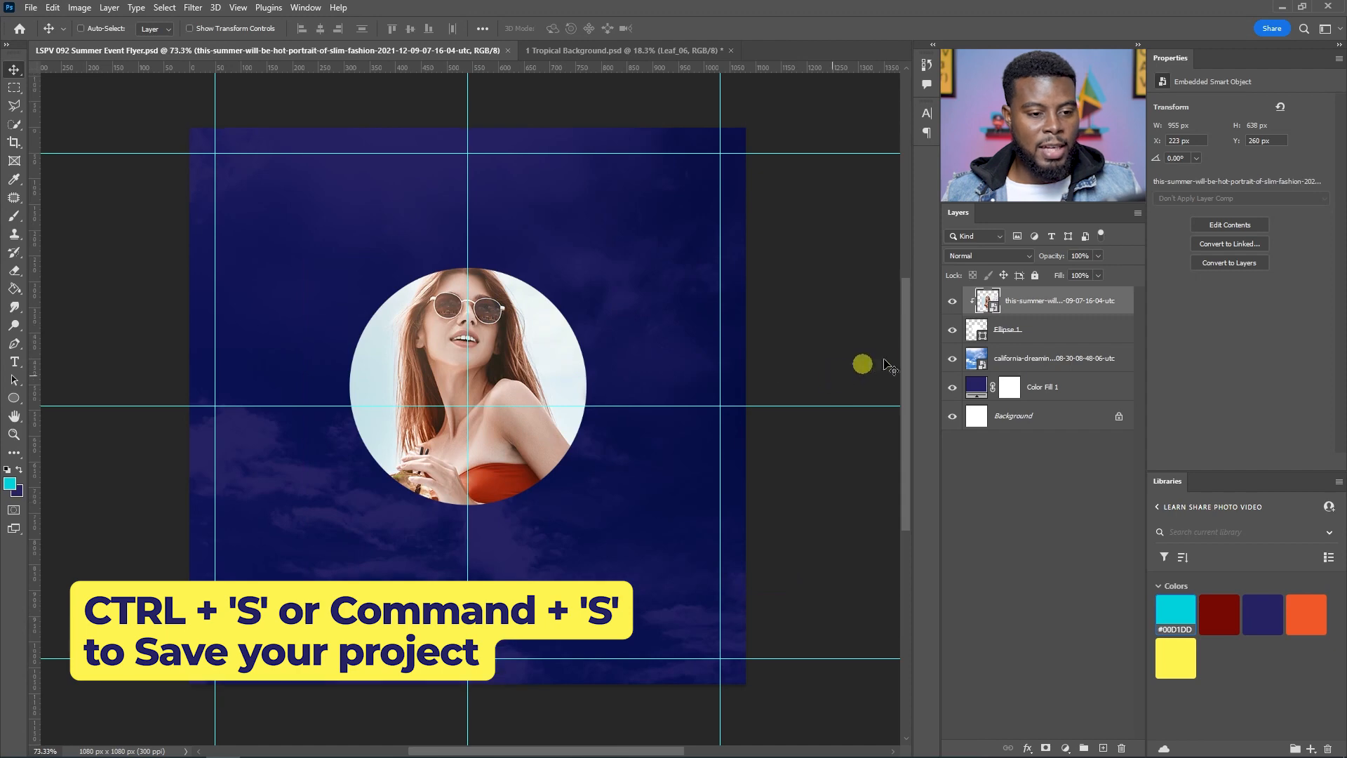
click(1028, 340)
click(1051, 332)
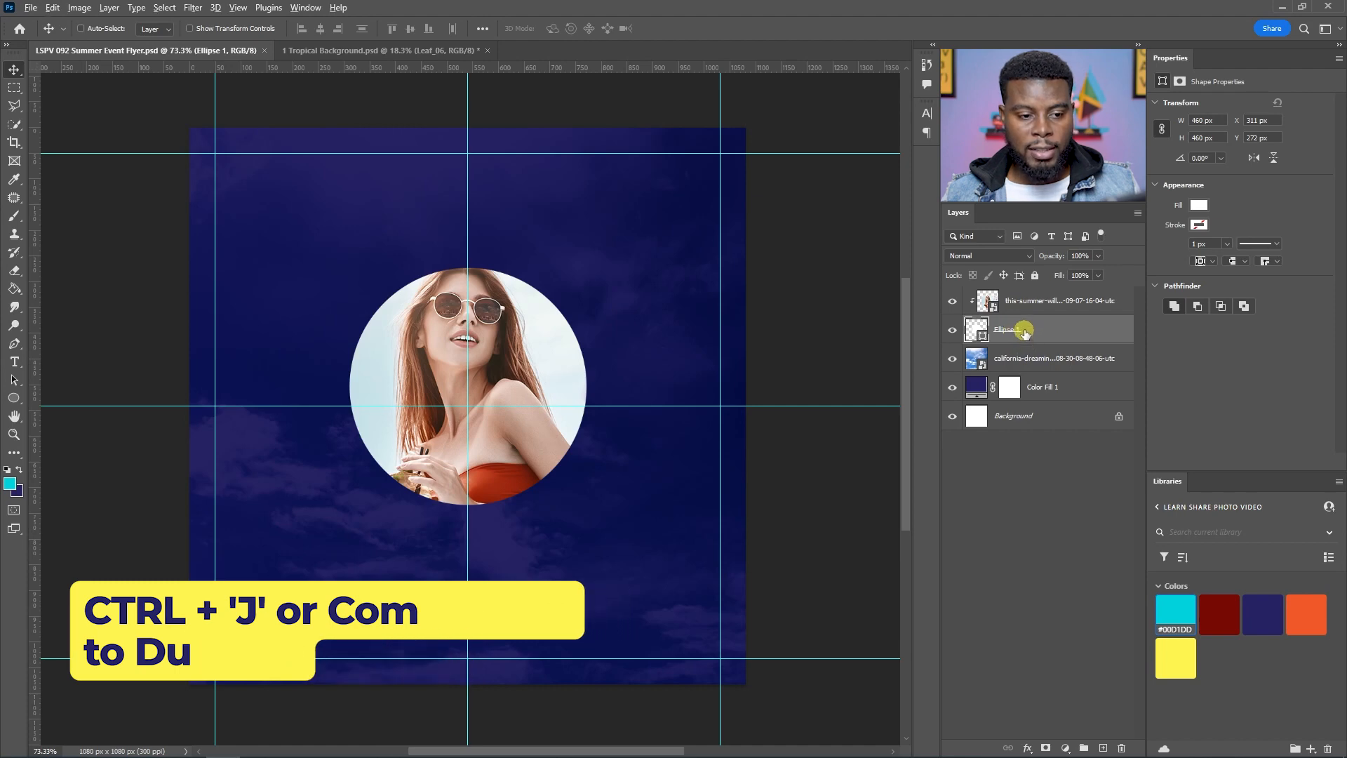
drag(1055, 331, 1052, 344)
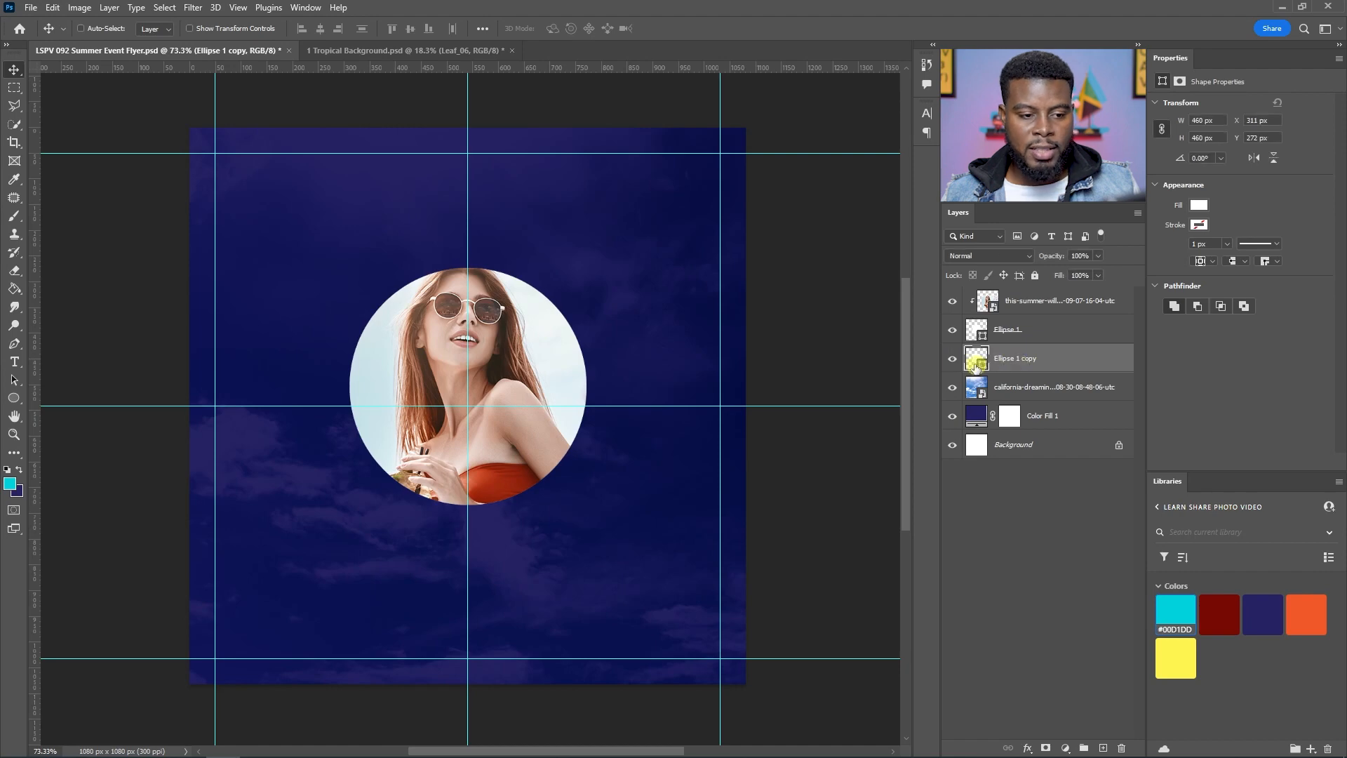
Step: Enlarge the circle copy from its centre to about 506 x 506 px
scroll(451, 394, up, 1)
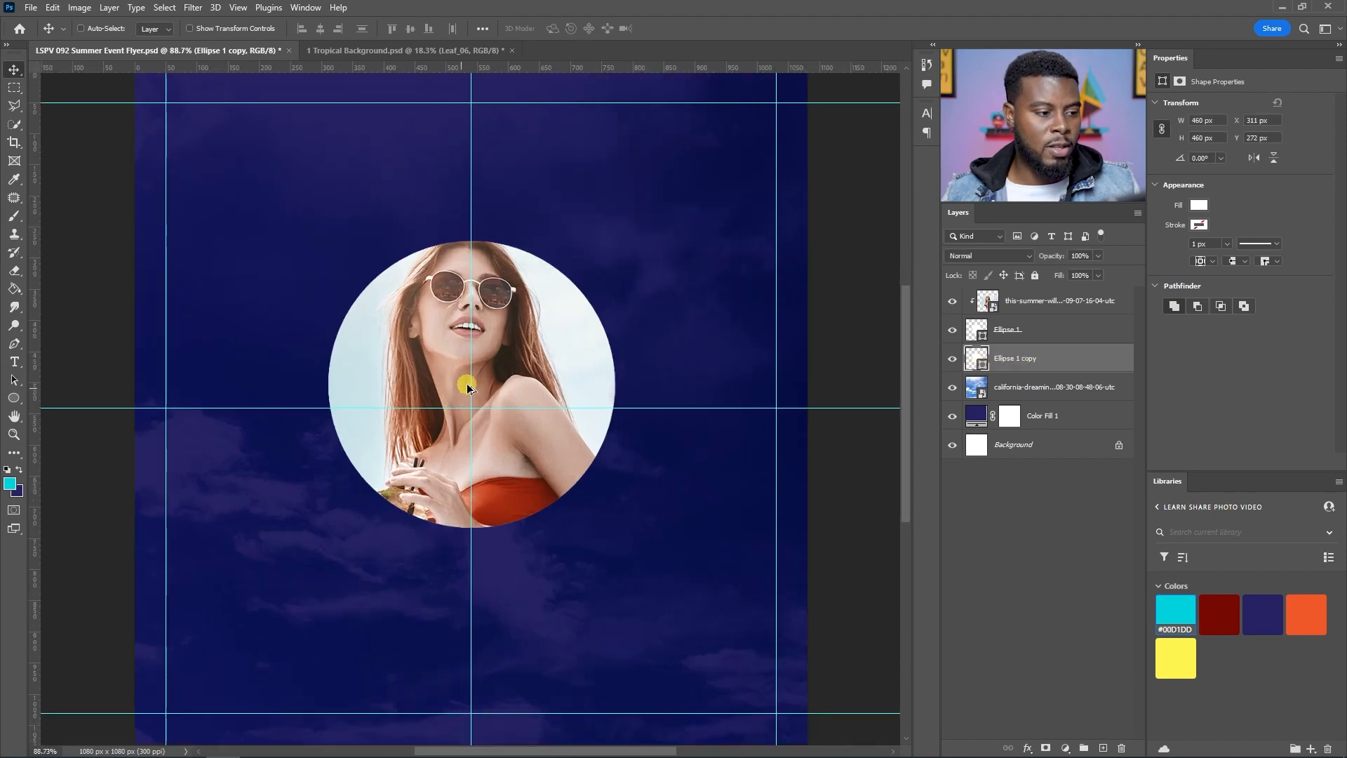
scroll(468, 386, up, 1)
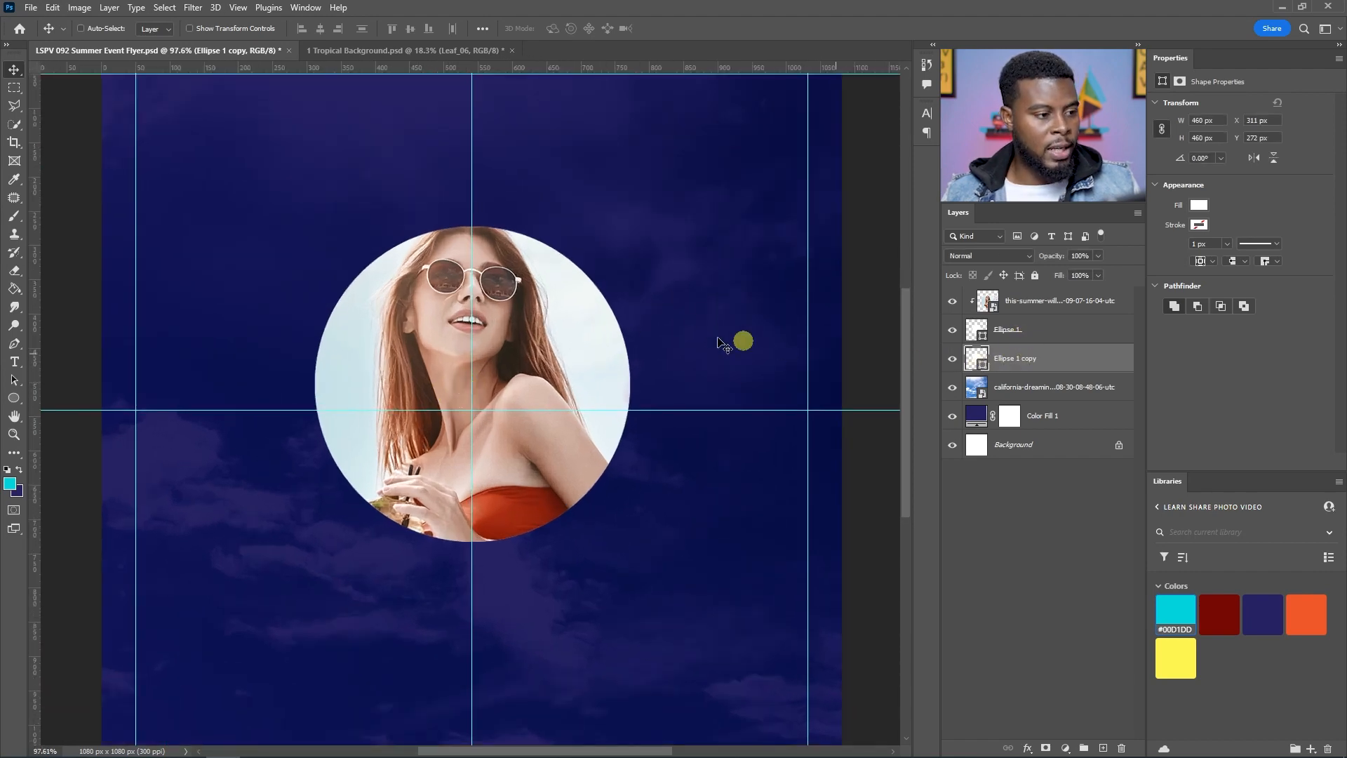
key(ctrl+t)
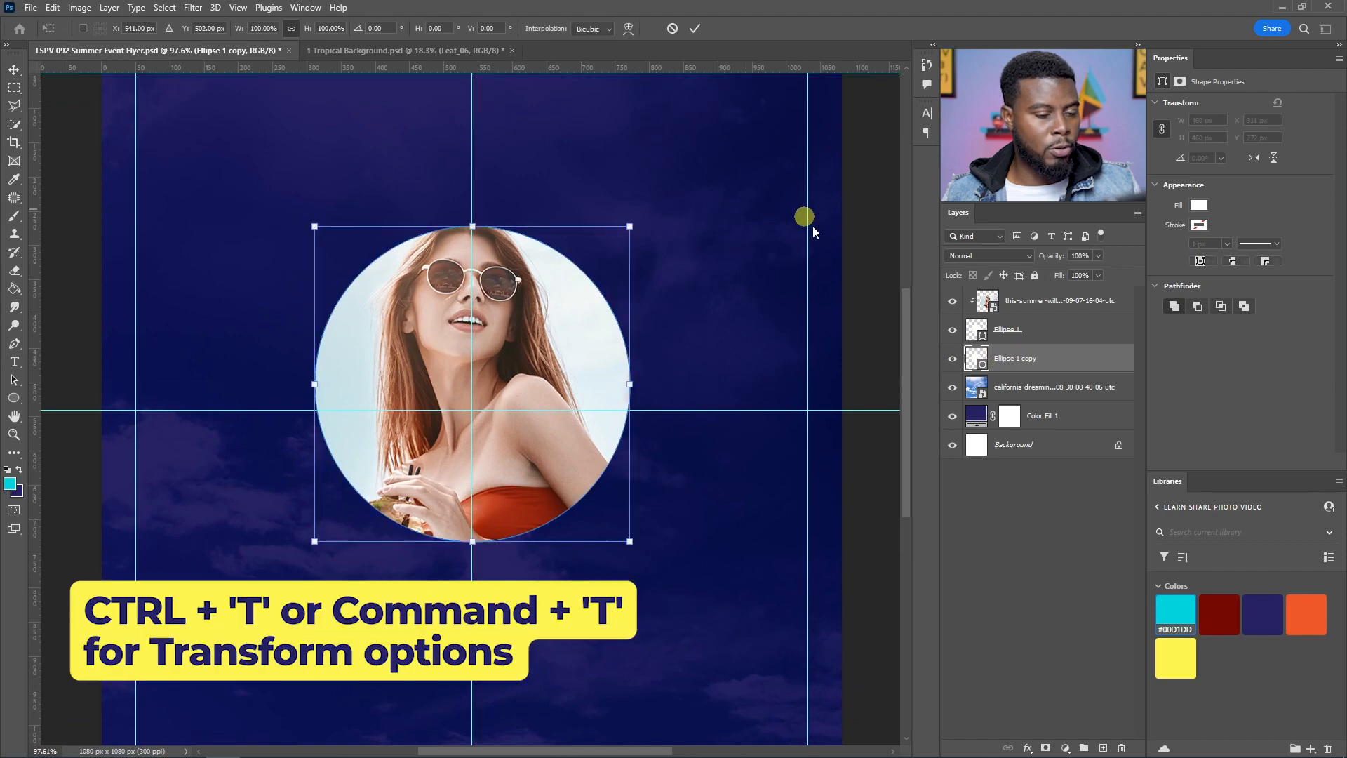
scroll(263, 29, up, 6)
scroll(263, 30, up, 4)
key(Return)
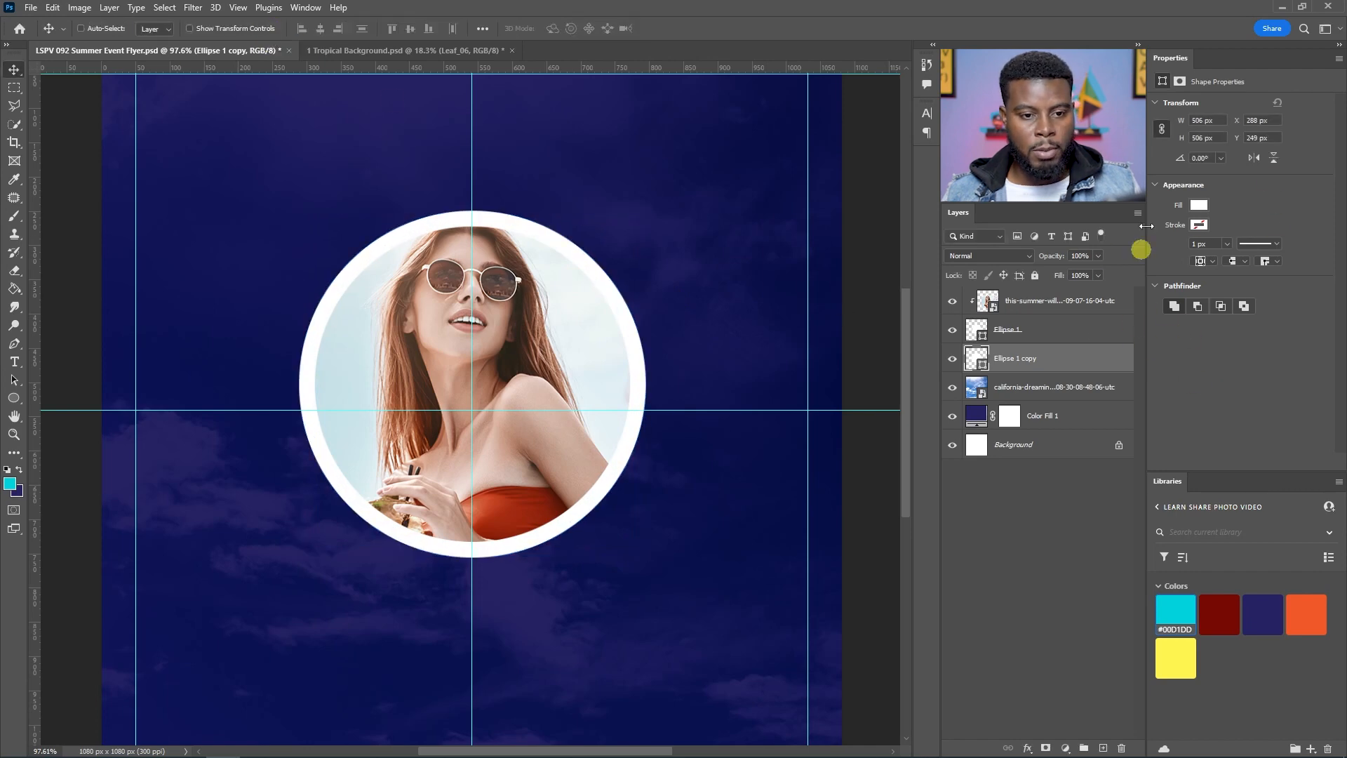
Step: Give the circle copy no fill and a white 5 px stroke to form a ring
key(u)
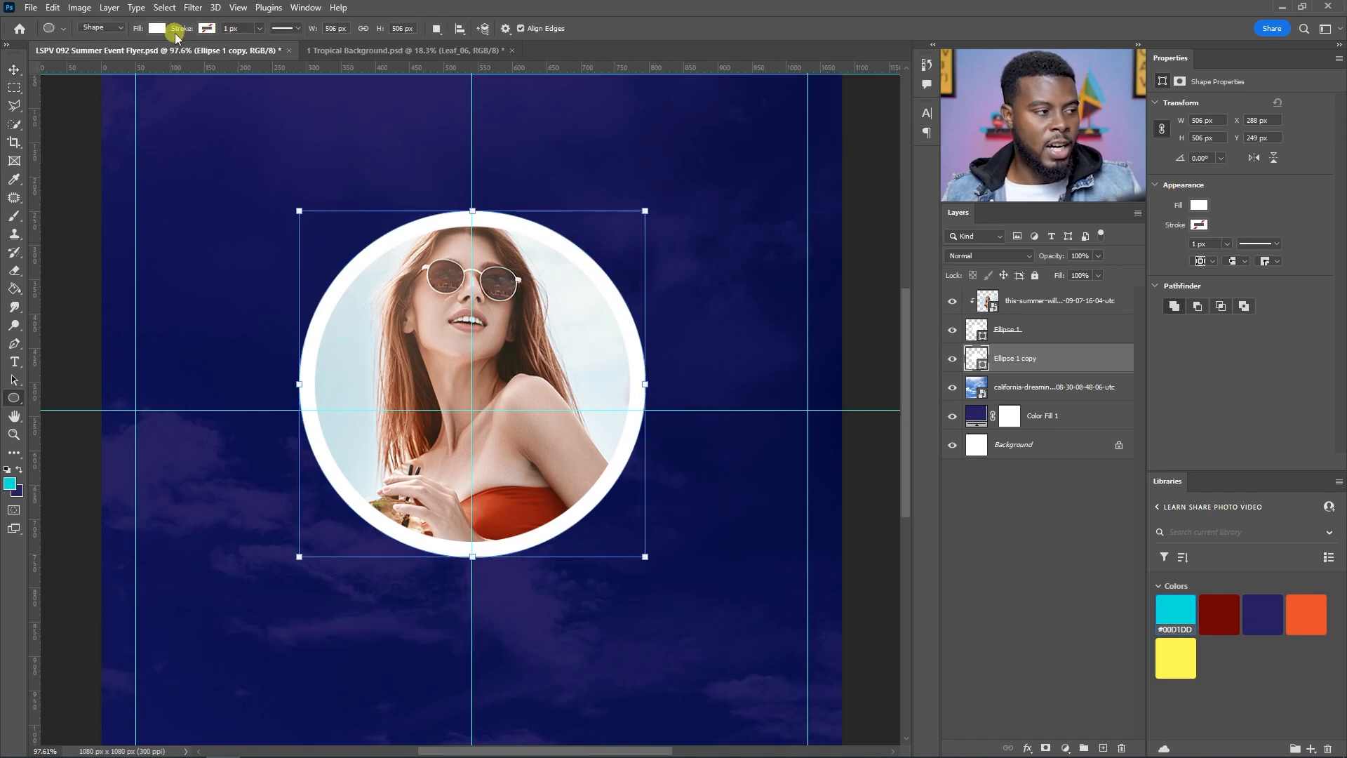
click(155, 31)
click(77, 59)
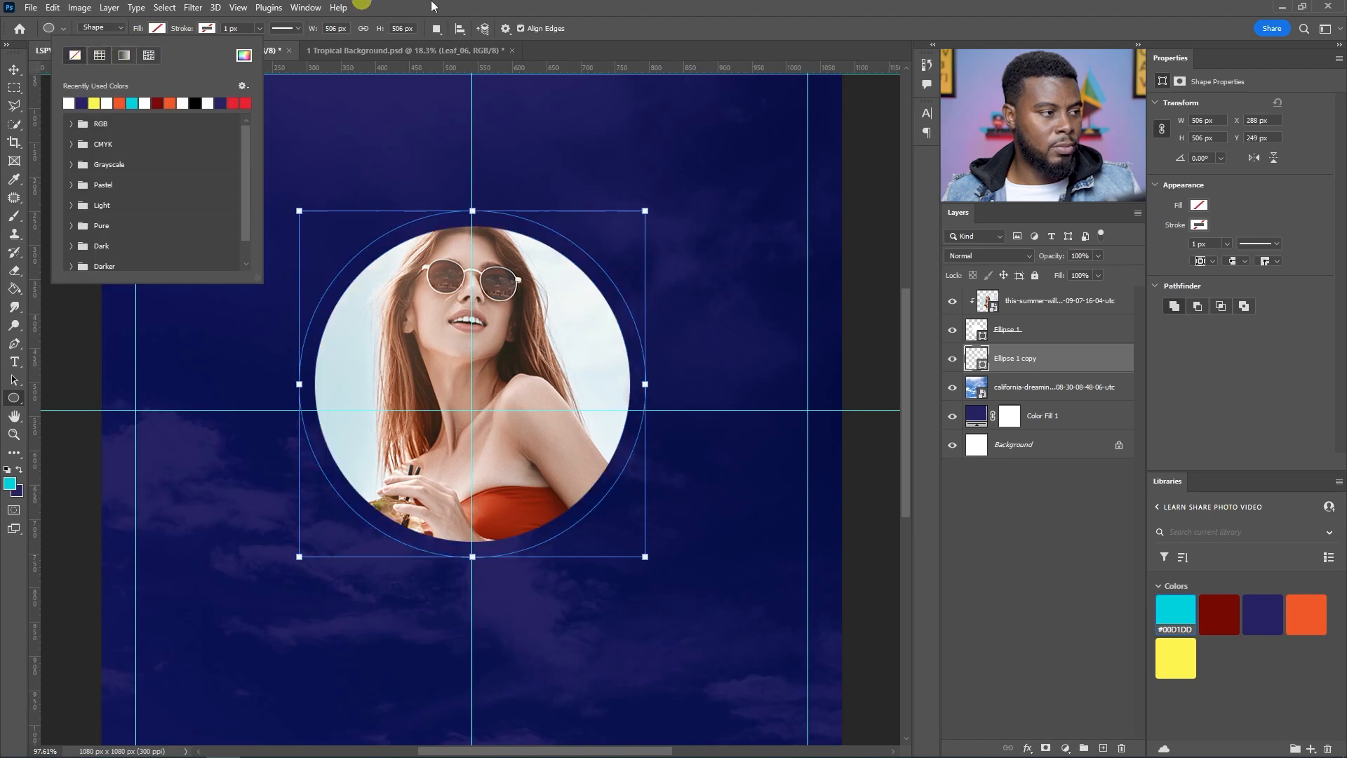
click(207, 28)
click(123, 104)
click(231, 28)
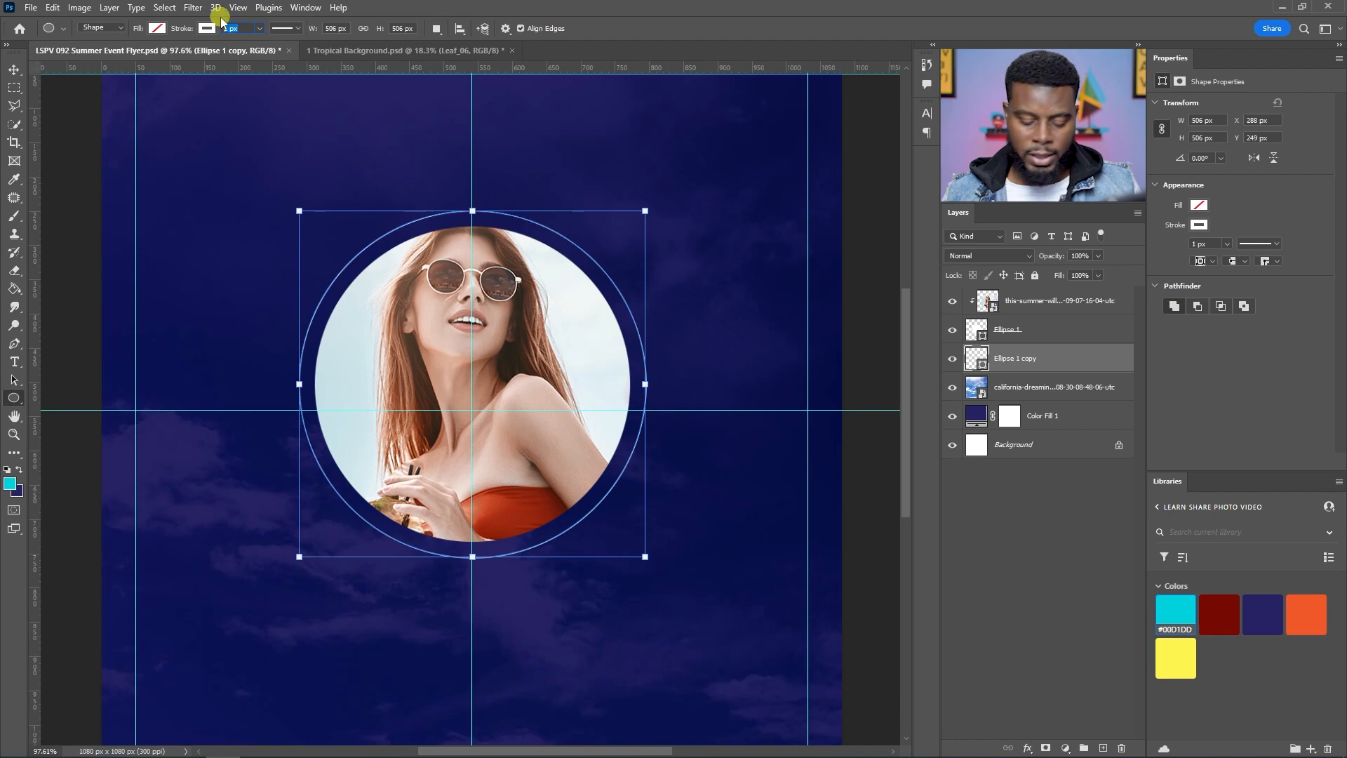
text(5)
key(Return)
Step: Deselect the shape and save the document
click(1035, 445)
scroll(469, 342, down, 2)
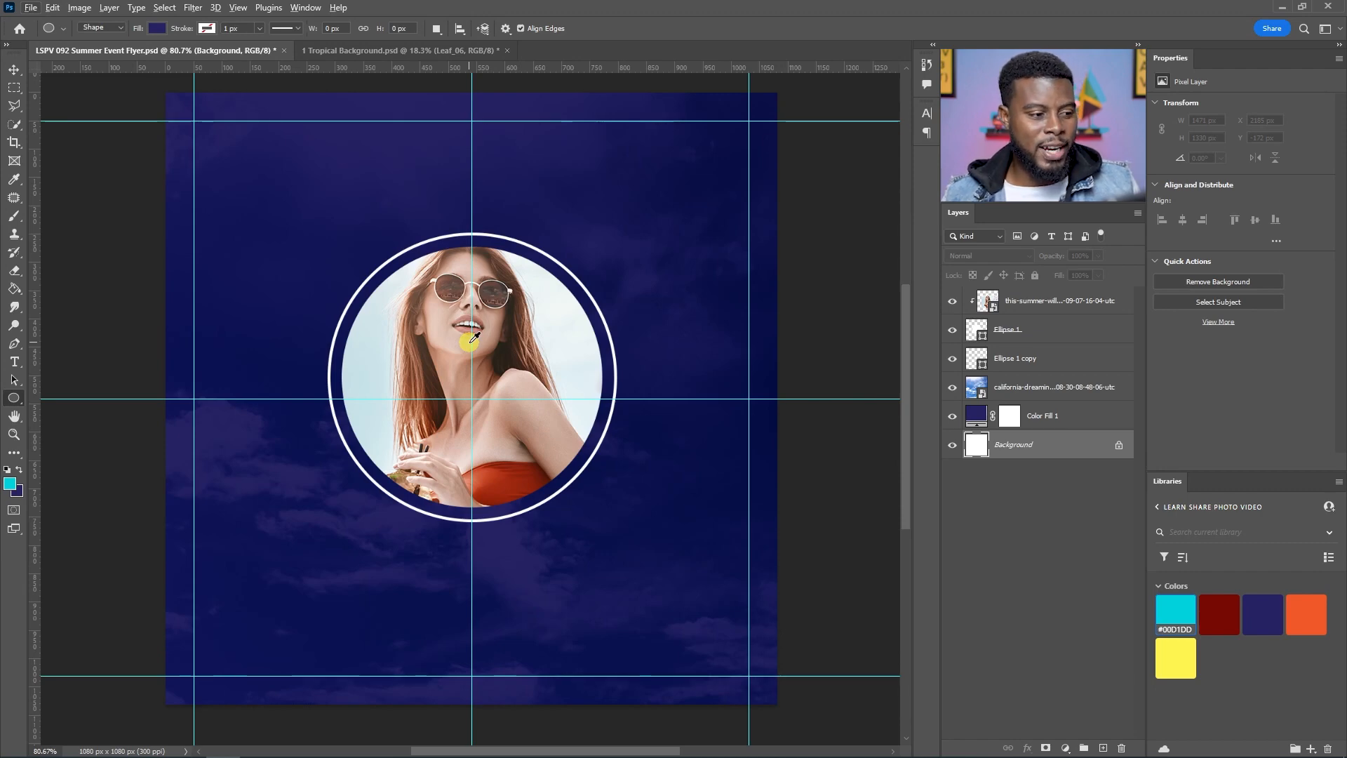
key(ctrl+s)
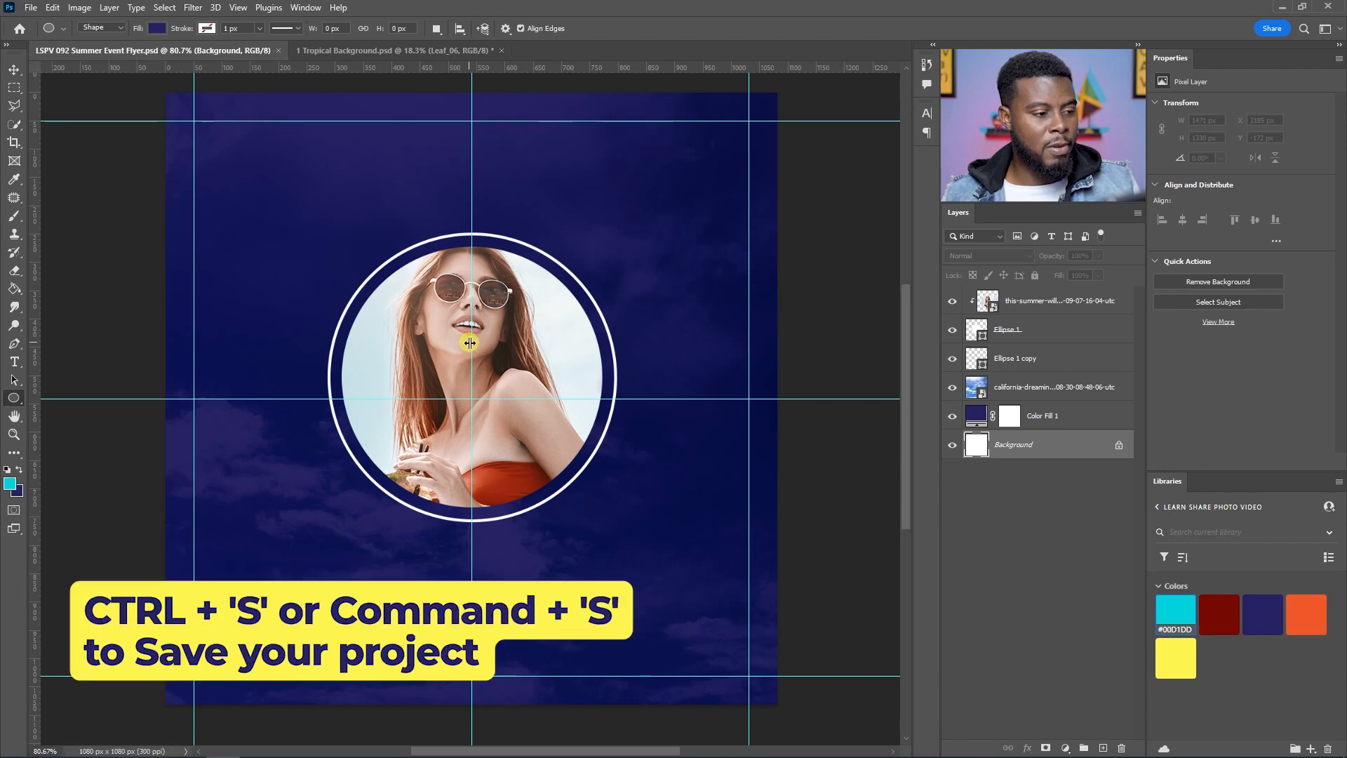
key(v)
scroll(469, 341, up, 1)
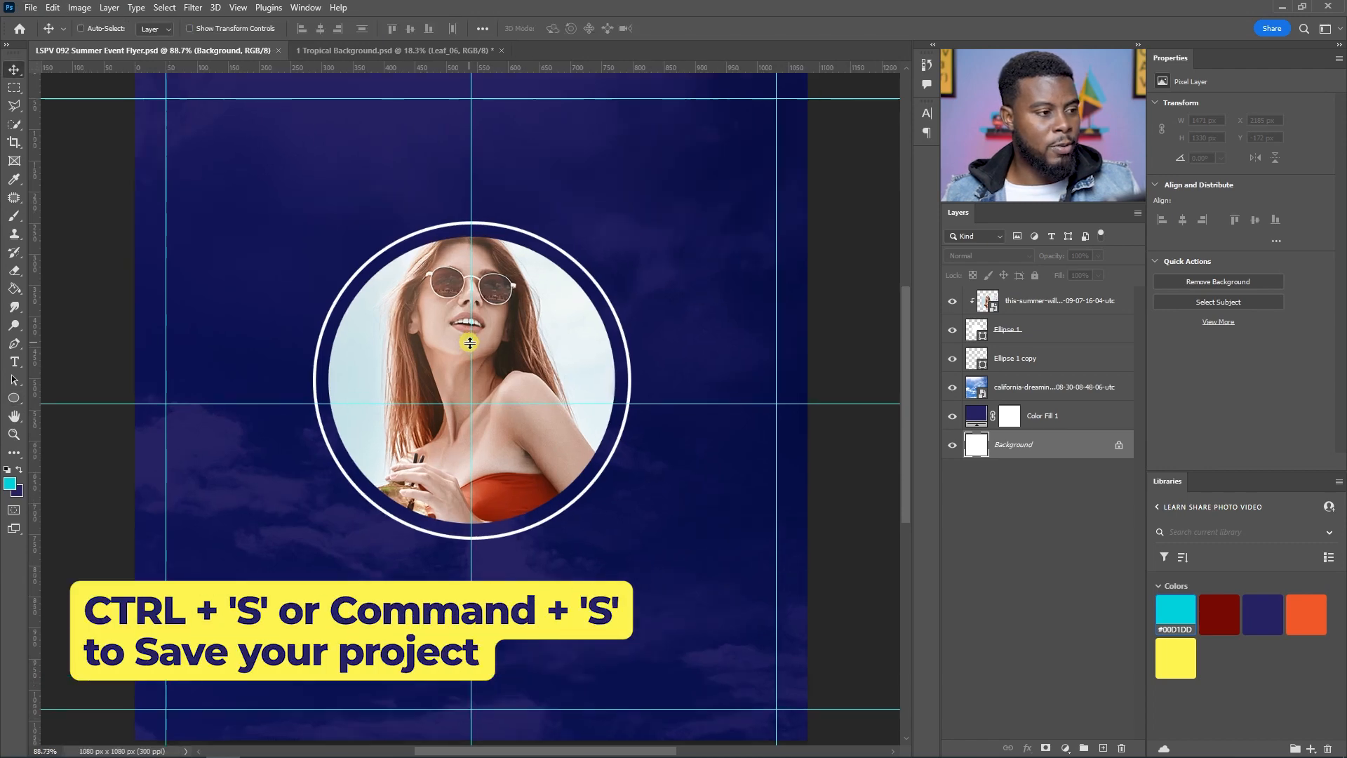
Step: Switch to the Tropical Background document and toggle the leaf layers' visibility to inspect them
click(368, 52)
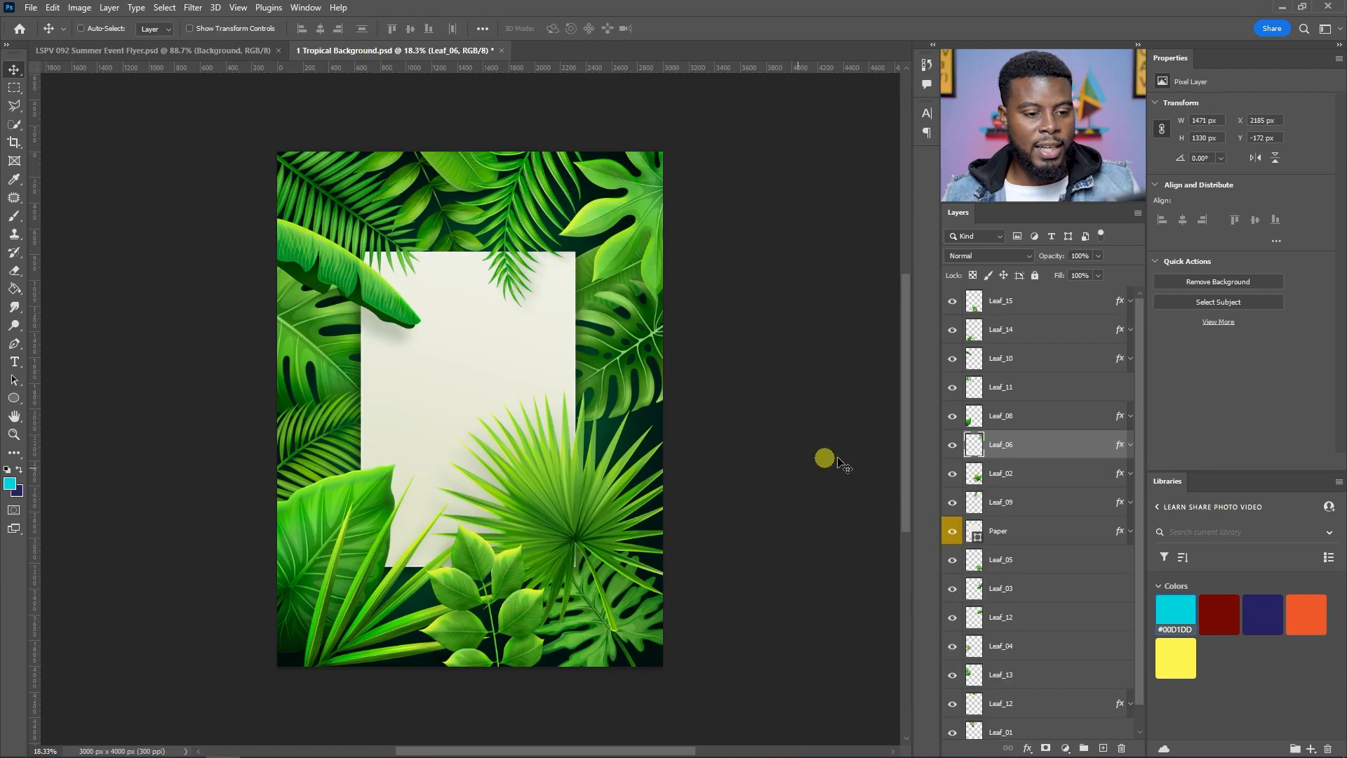
click(952, 444)
click(952, 445)
click(951, 420)
click(952, 419)
click(951, 388)
click(949, 389)
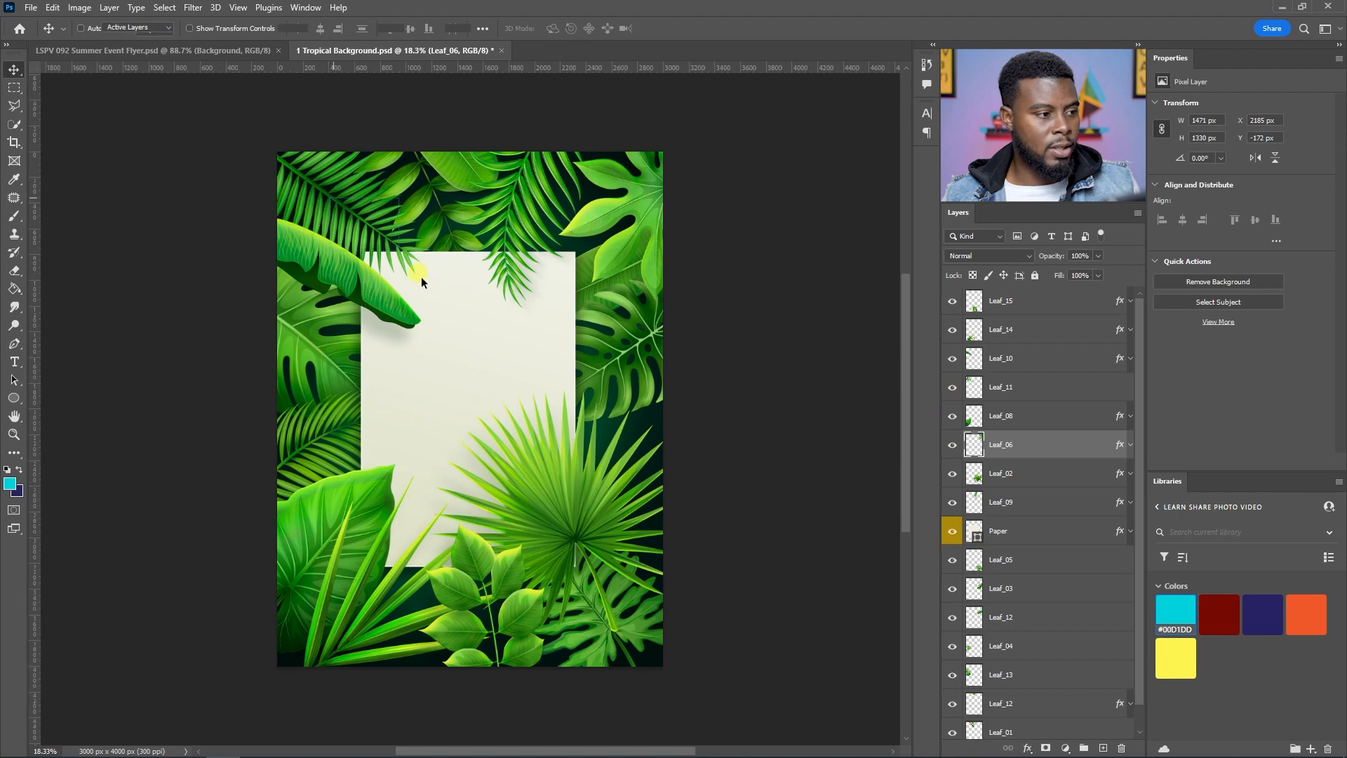
Step: Drag several leaf layers into new positions over the paper
key(a)
key(v)
drag(372, 223, 496, 286)
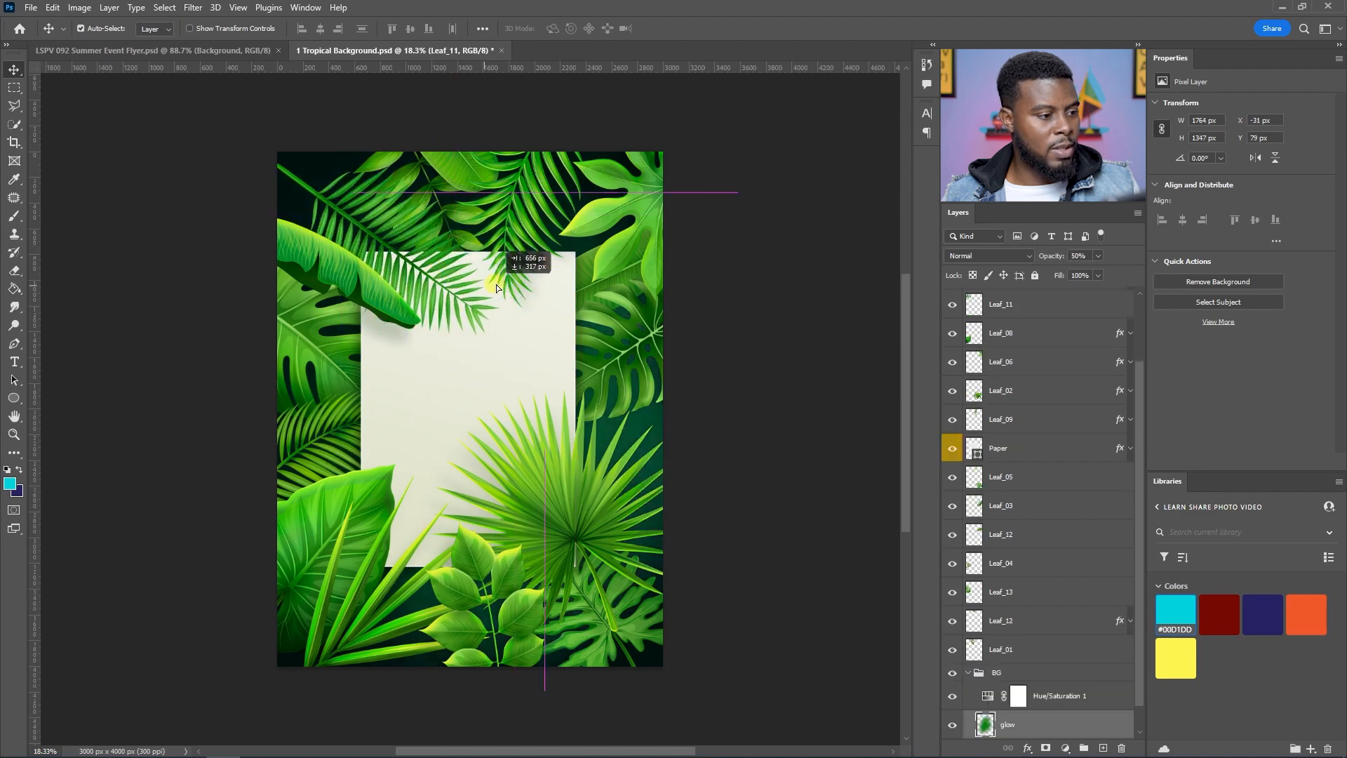
drag(370, 291, 485, 349)
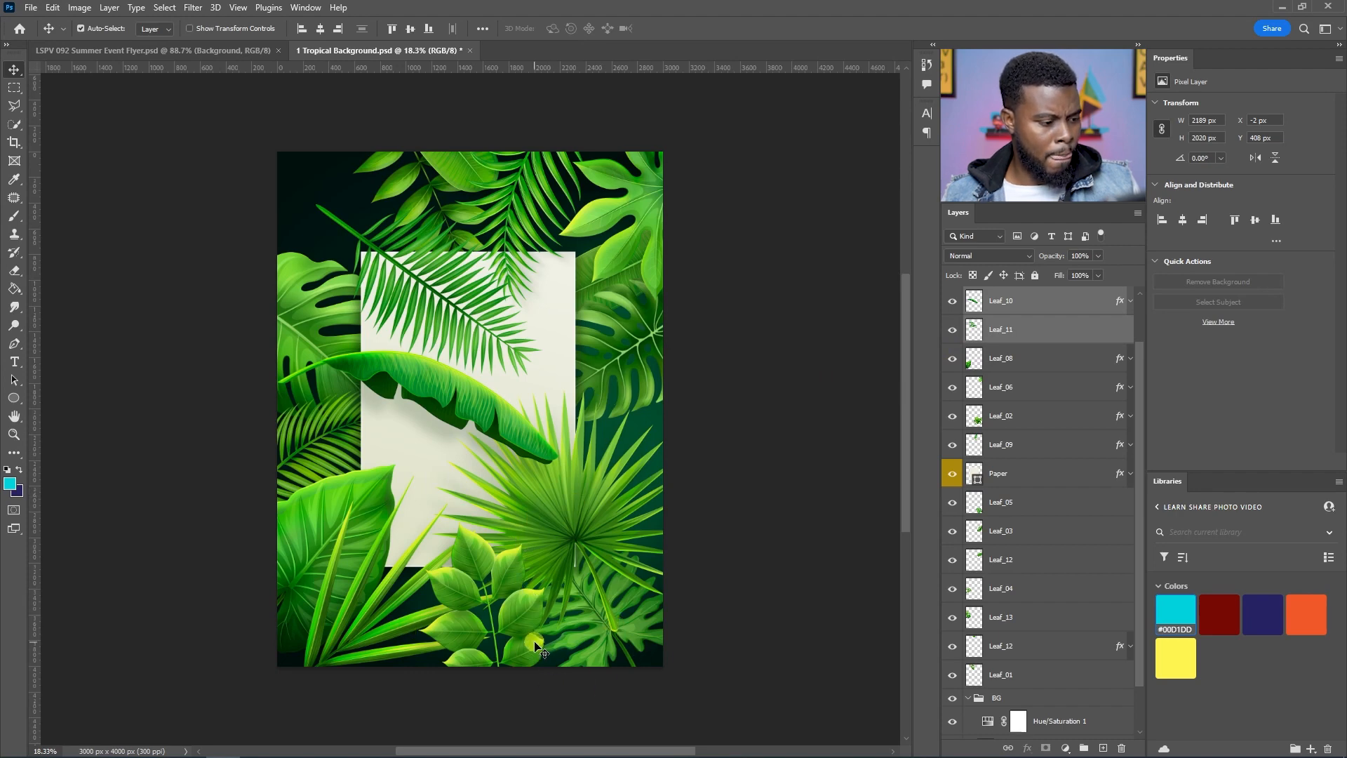
drag(318, 315, 372, 334)
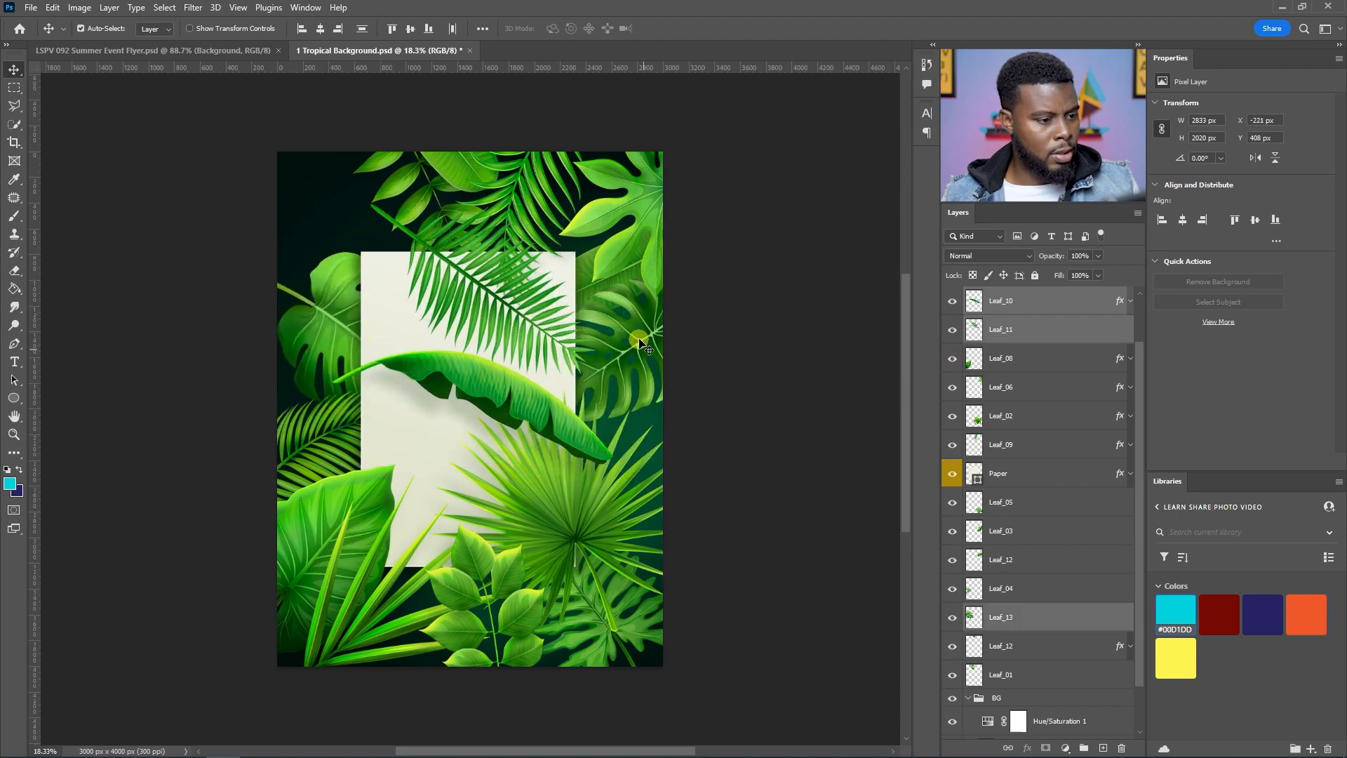
mouse_move(640, 344)
mouse_down()
mouse_move(547, 364)
mouse_move(453, 308)
mouse_move(649, 361)
mouse_up()
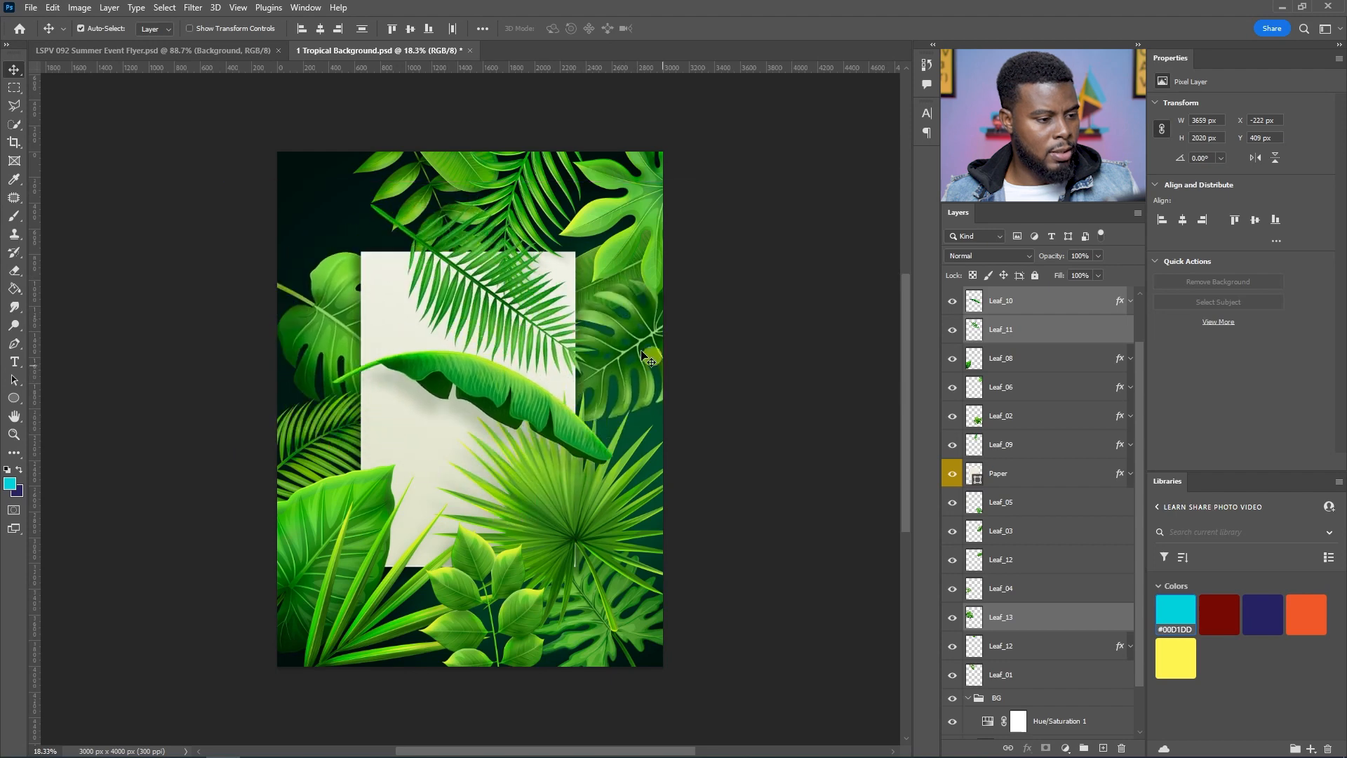
Step: Move another leaf slightly, then undo the following shift of the leaves
shift+click(621, 360)
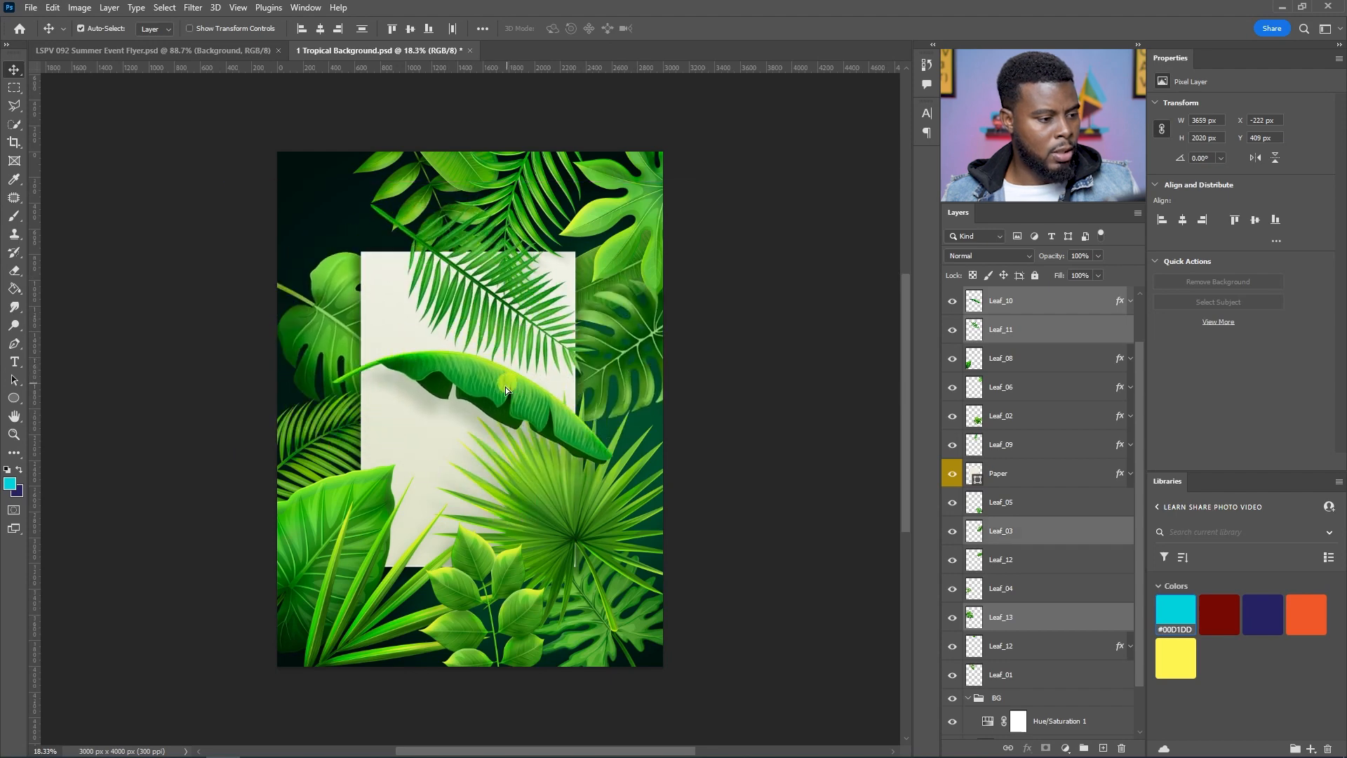
drag(510, 385, 496, 402)
drag(488, 293, 430, 286)
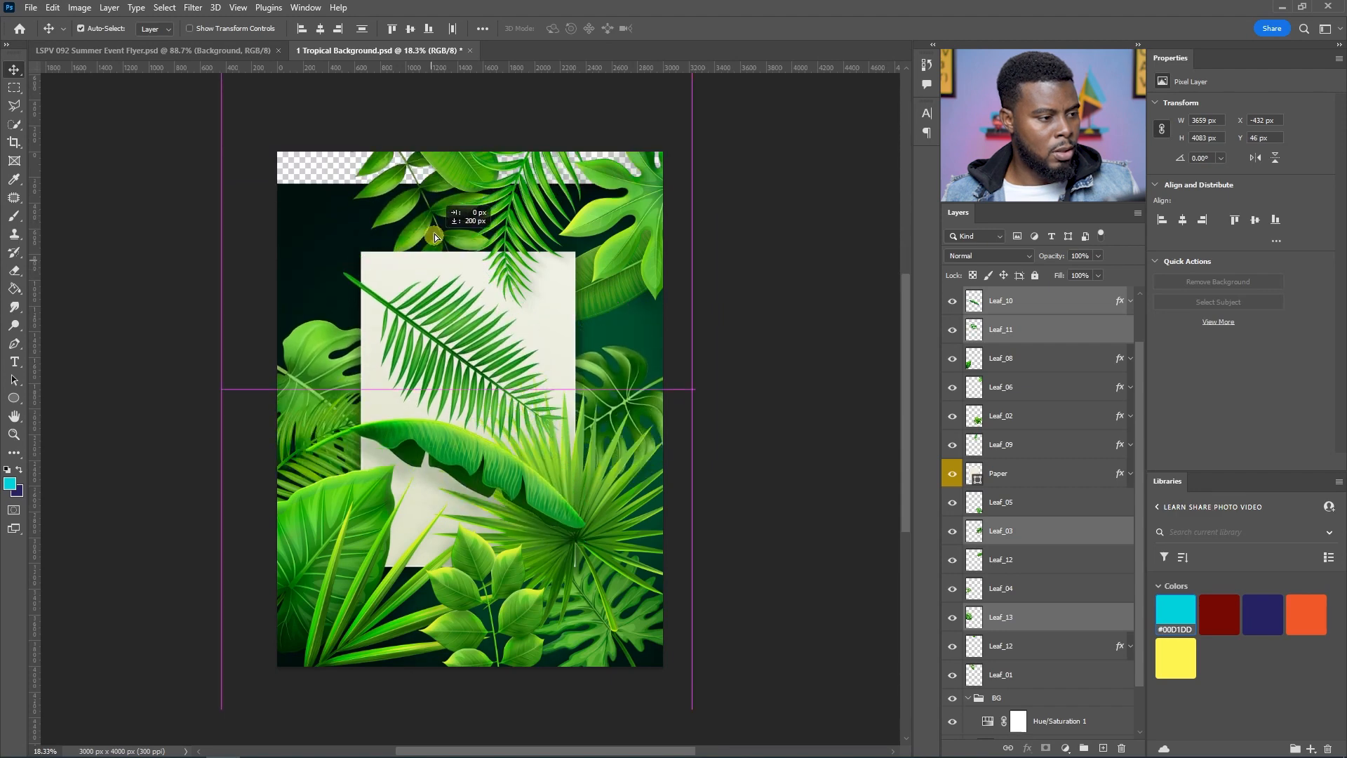
key(ctrl+z)
Step: Reposition a leaf and hide the glow and Paper layers to leave the leaves on a transparent background
shift+click(333, 244)
drag(380, 237, 421, 301)
click(952, 729)
mouse_move(481, 345)
mouse_down()
mouse_move(447, 368)
mouse_move(507, 319)
mouse_move(536, 335)
mouse_move(463, 364)
mouse_move(465, 328)
mouse_up()
click(860, 462)
click(952, 419)
click(952, 695)
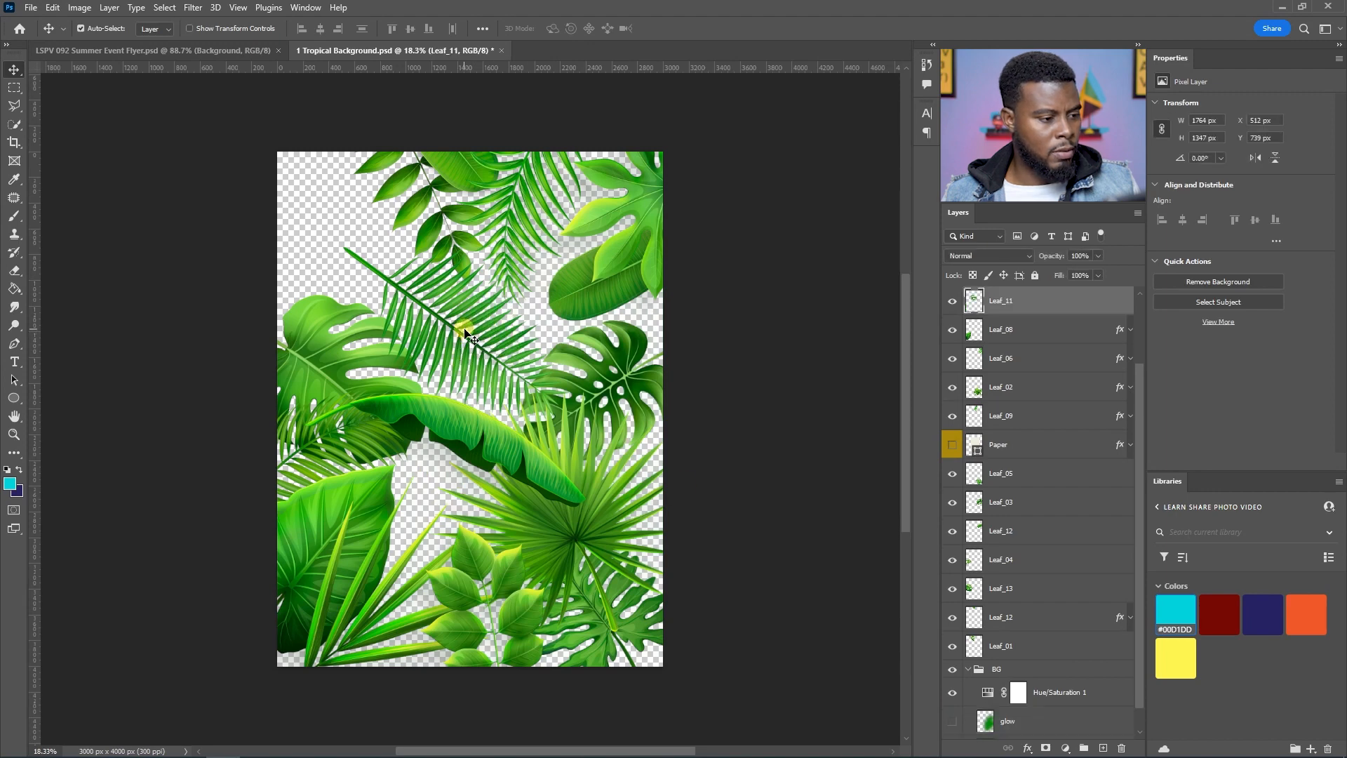
click(952, 301)
click(953, 303)
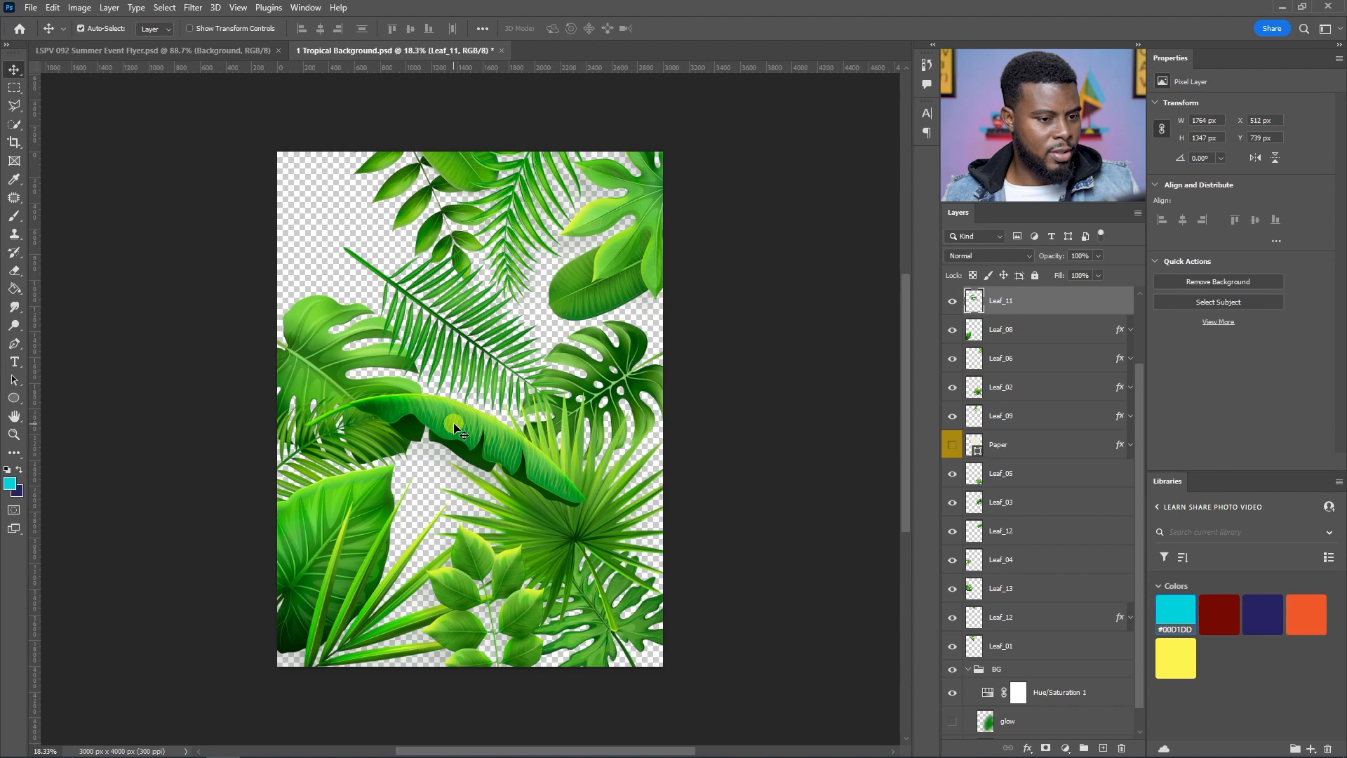
Step: Select five leaf layers in the Tropical Background document and paste them into the Summer Event Flyer
click(489, 354)
click(484, 378)
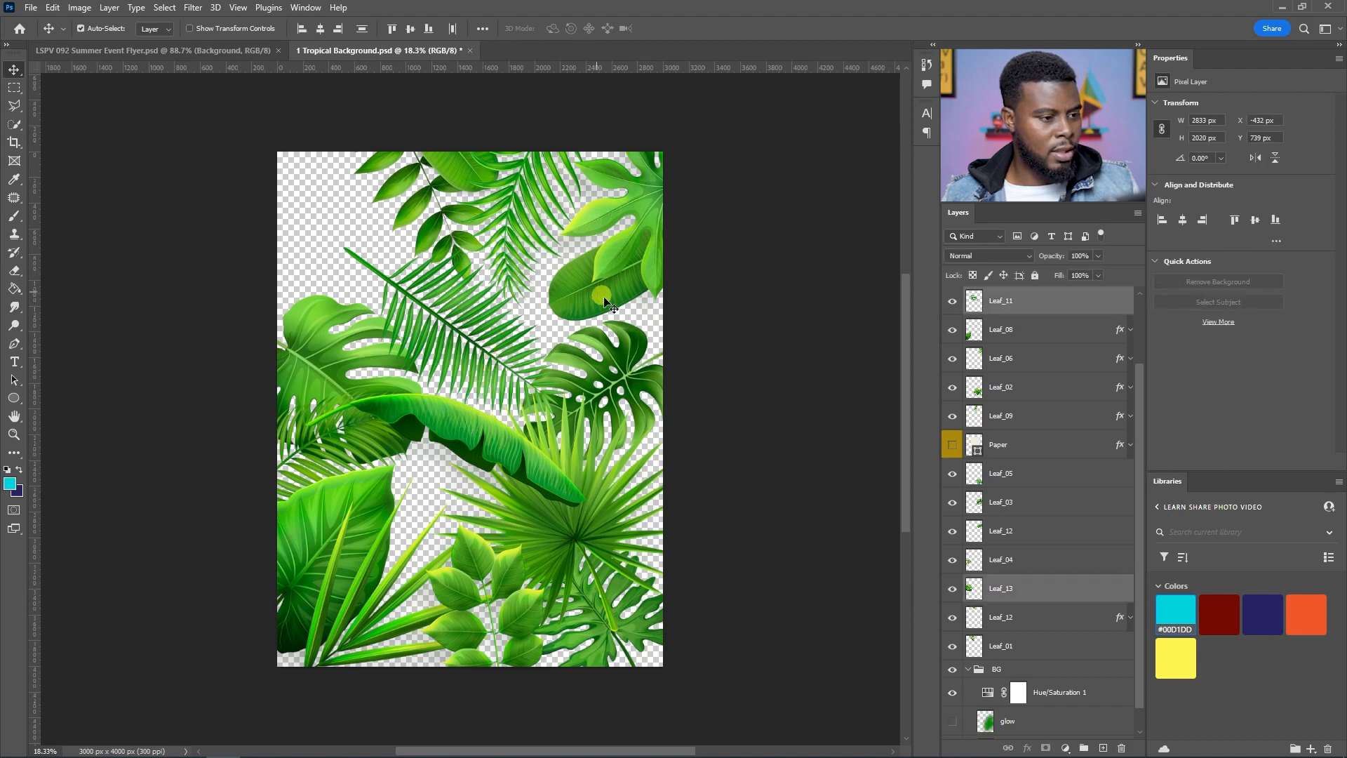
shift+click(600, 642)
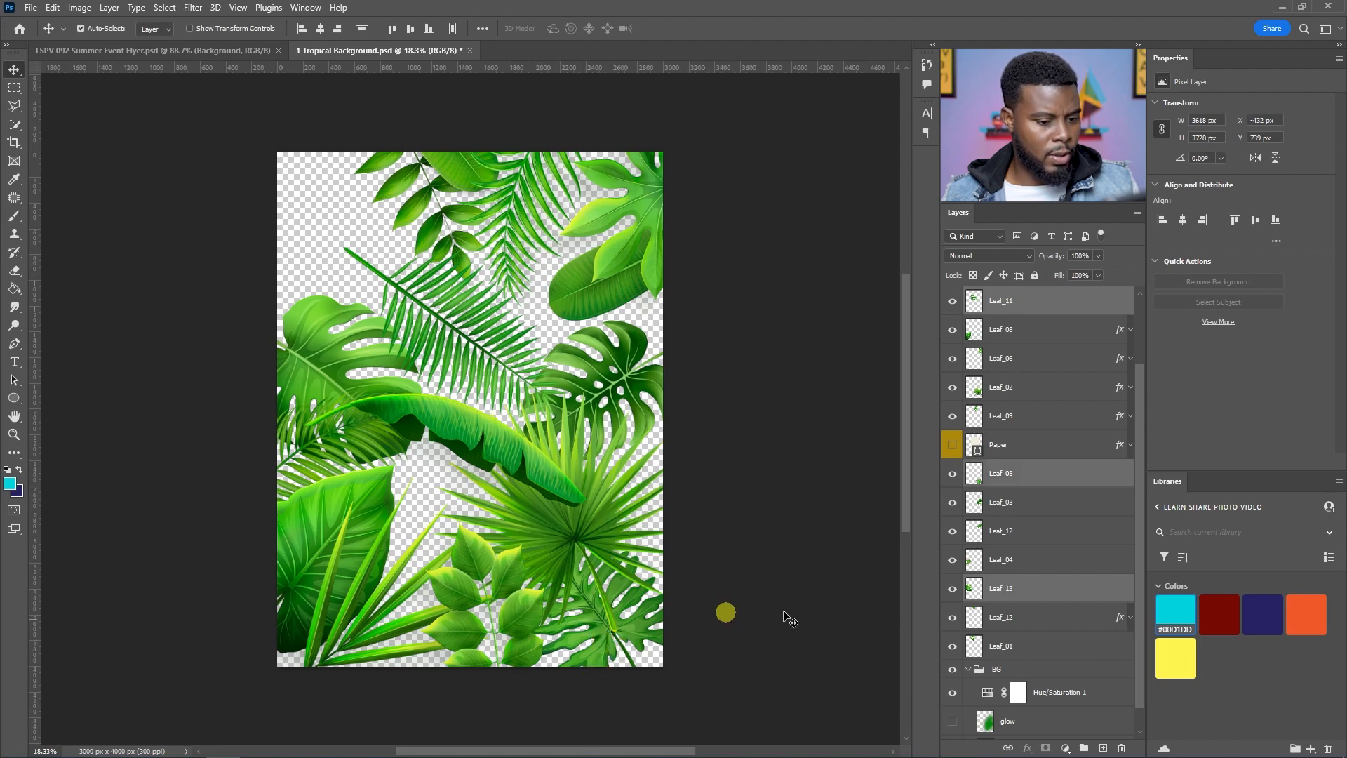
scroll(1031, 471, up, 3)
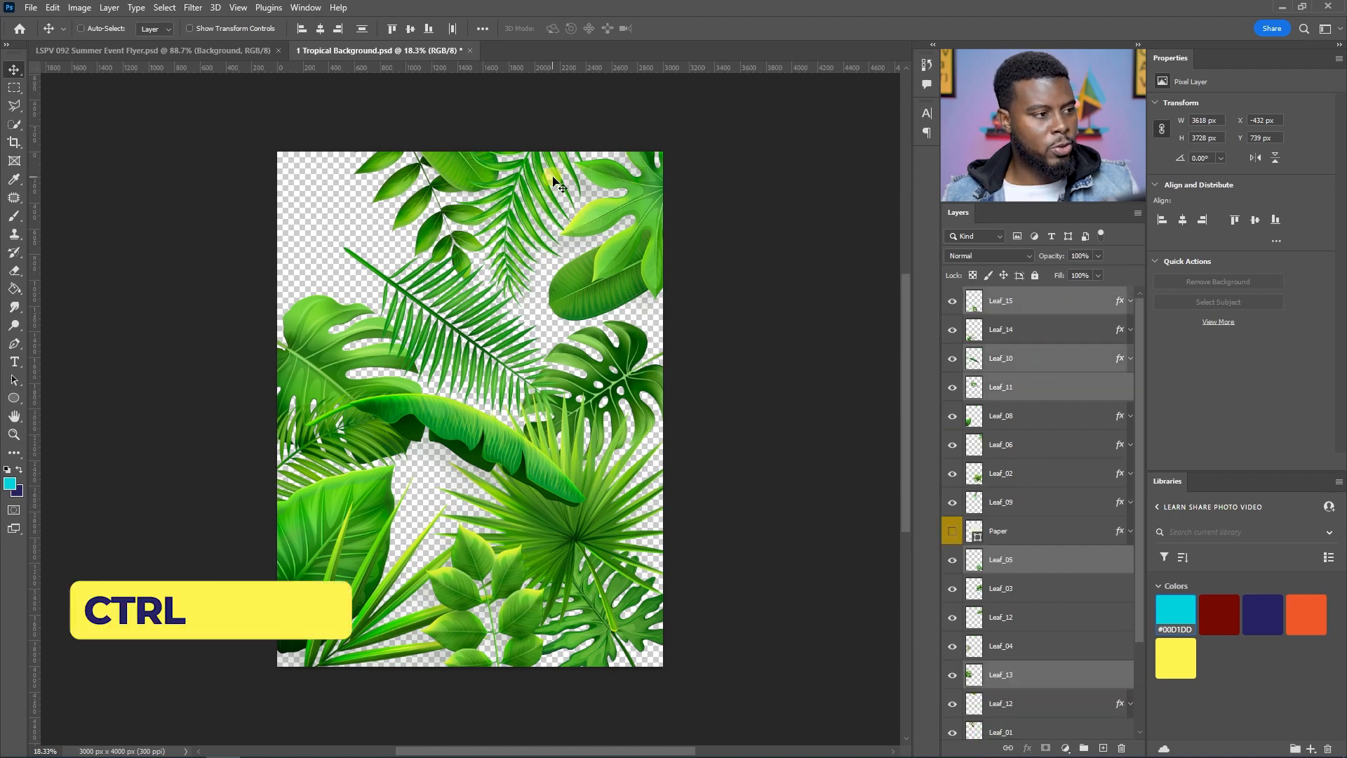
click(214, 50)
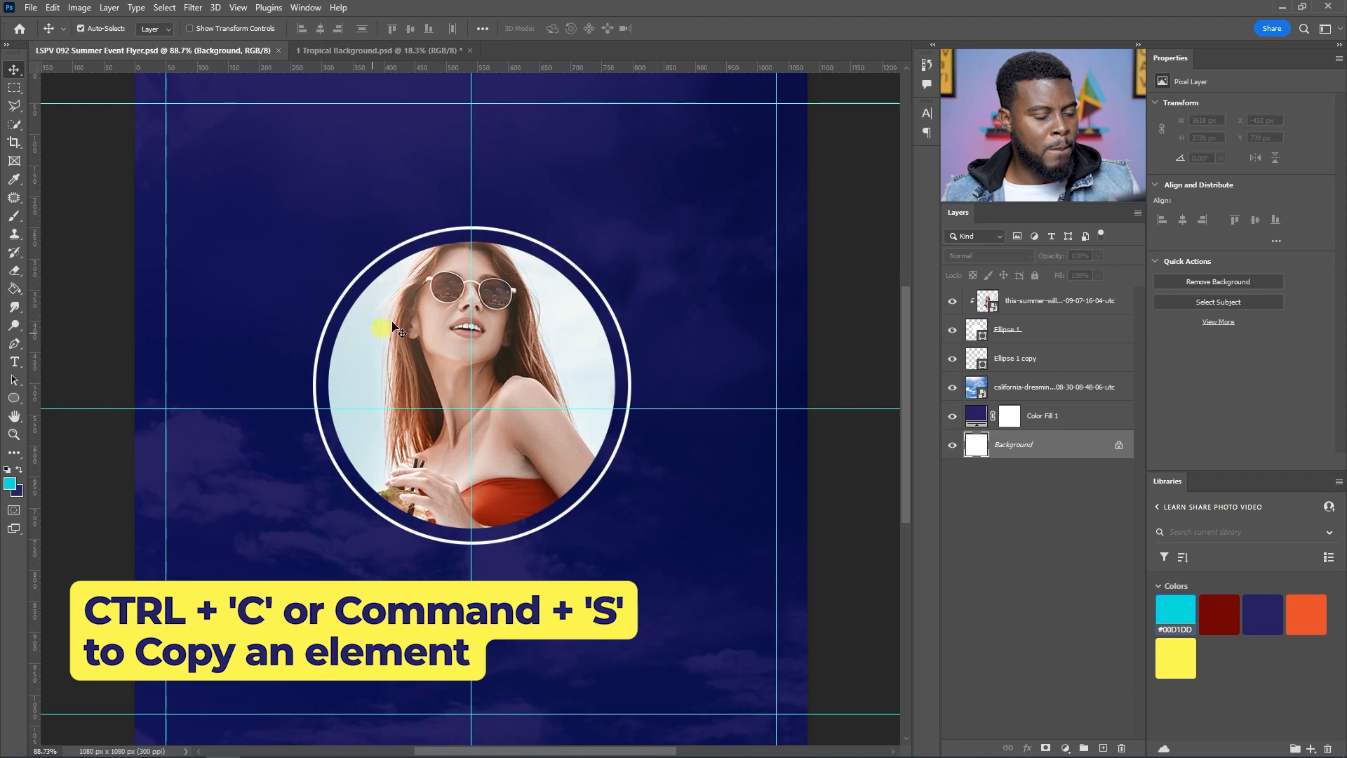
key(ctrl+v)
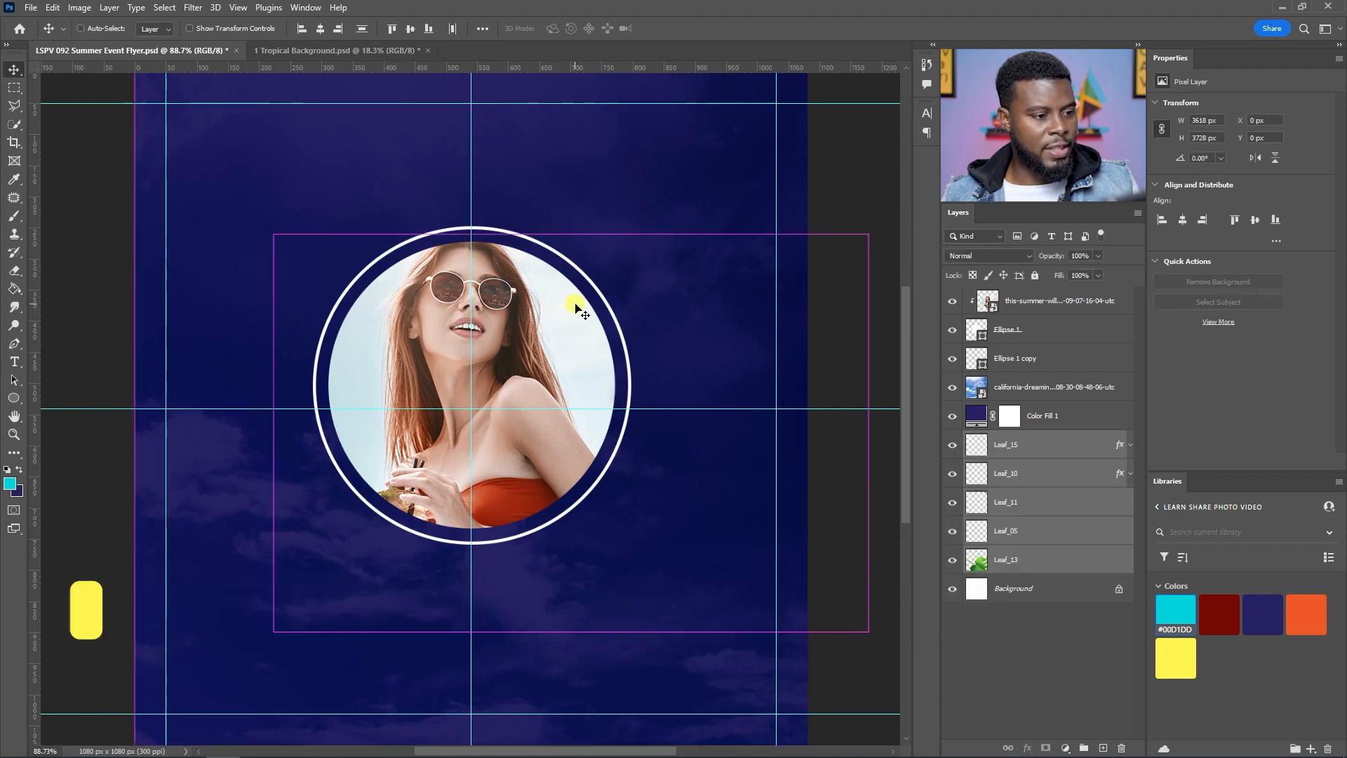
Step: Move the pasted leaf layers in the stack to sit between the photo ellipse and the ring copy
scroll(498, 295, down, 3)
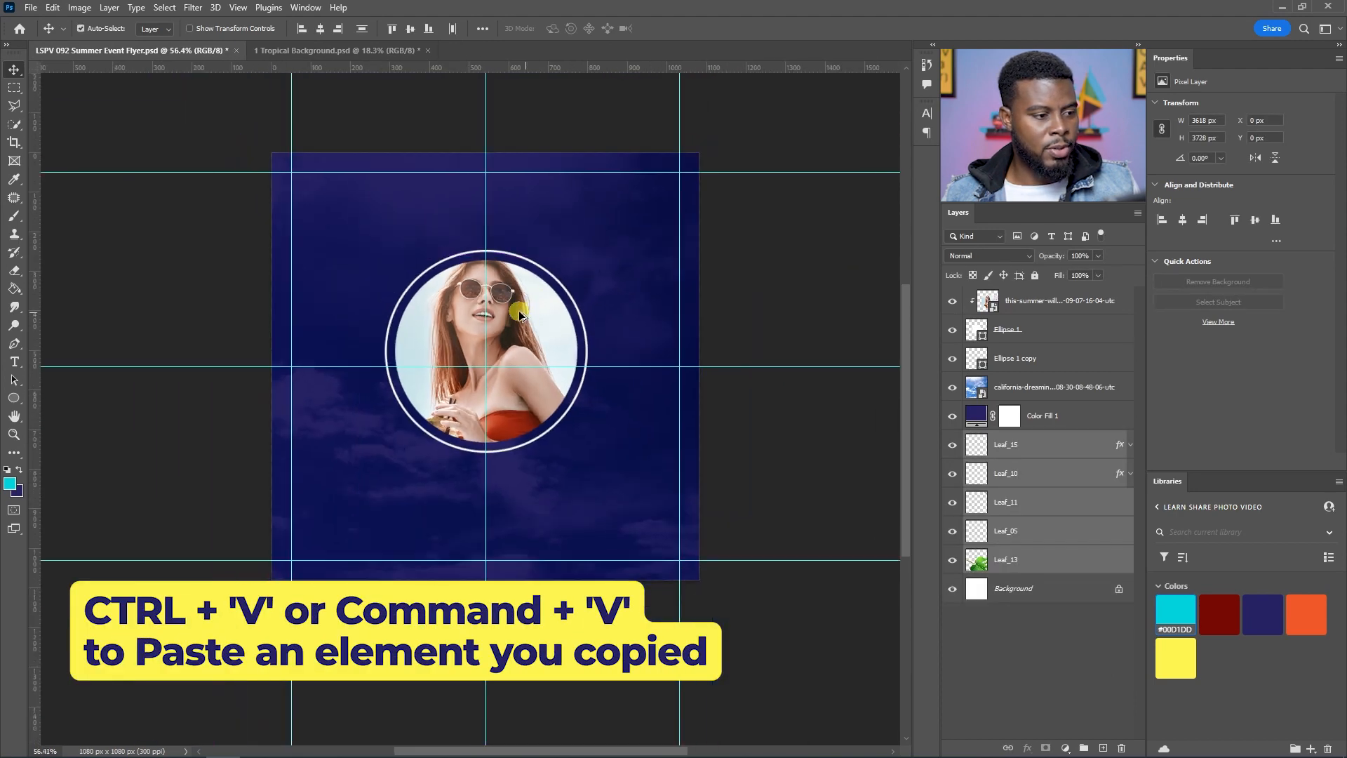
scroll(516, 306, up, 1)
drag(1031, 447, 1013, 343)
scroll(418, 335, up, 1)
scroll(565, 399, down, 1)
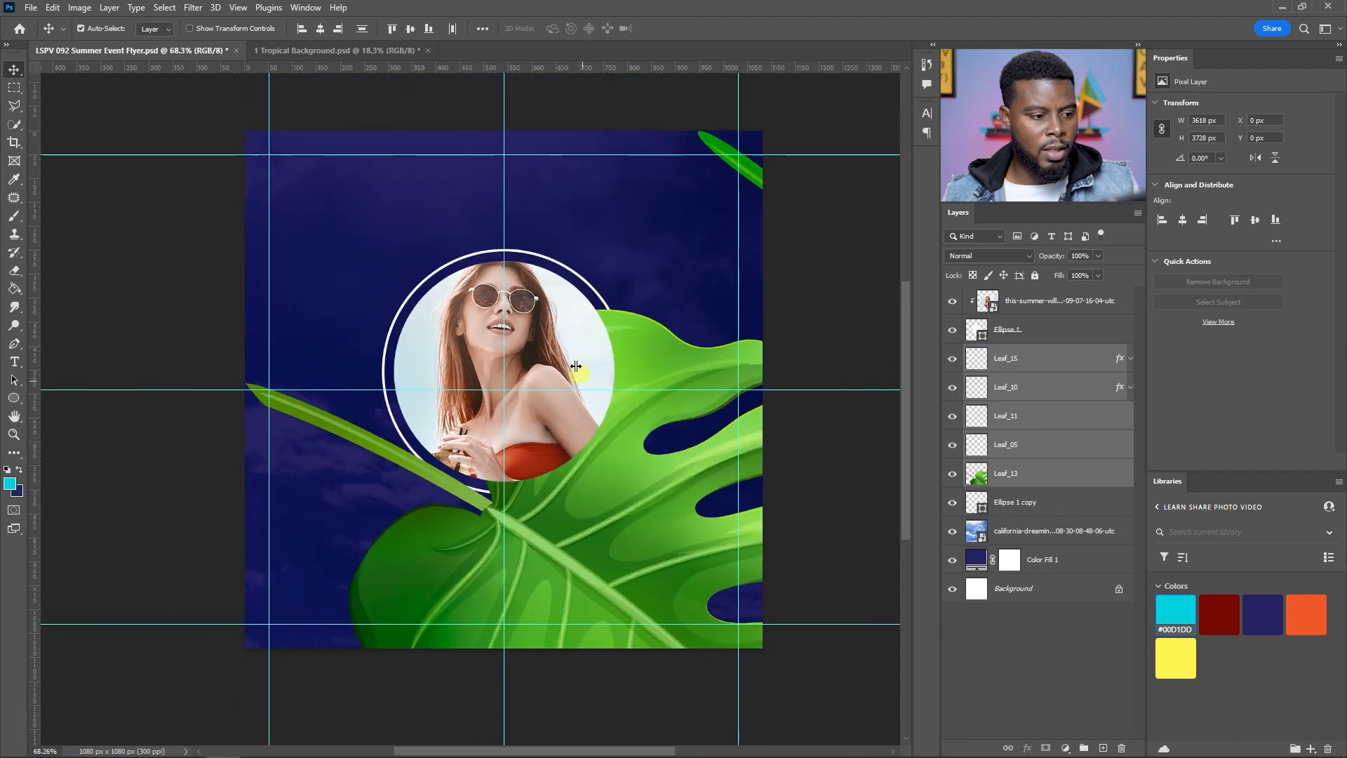
Step: Scale the pasted leaves to 30 percent with Free Transform, then undo a trial move of them
key(ctrl+t)
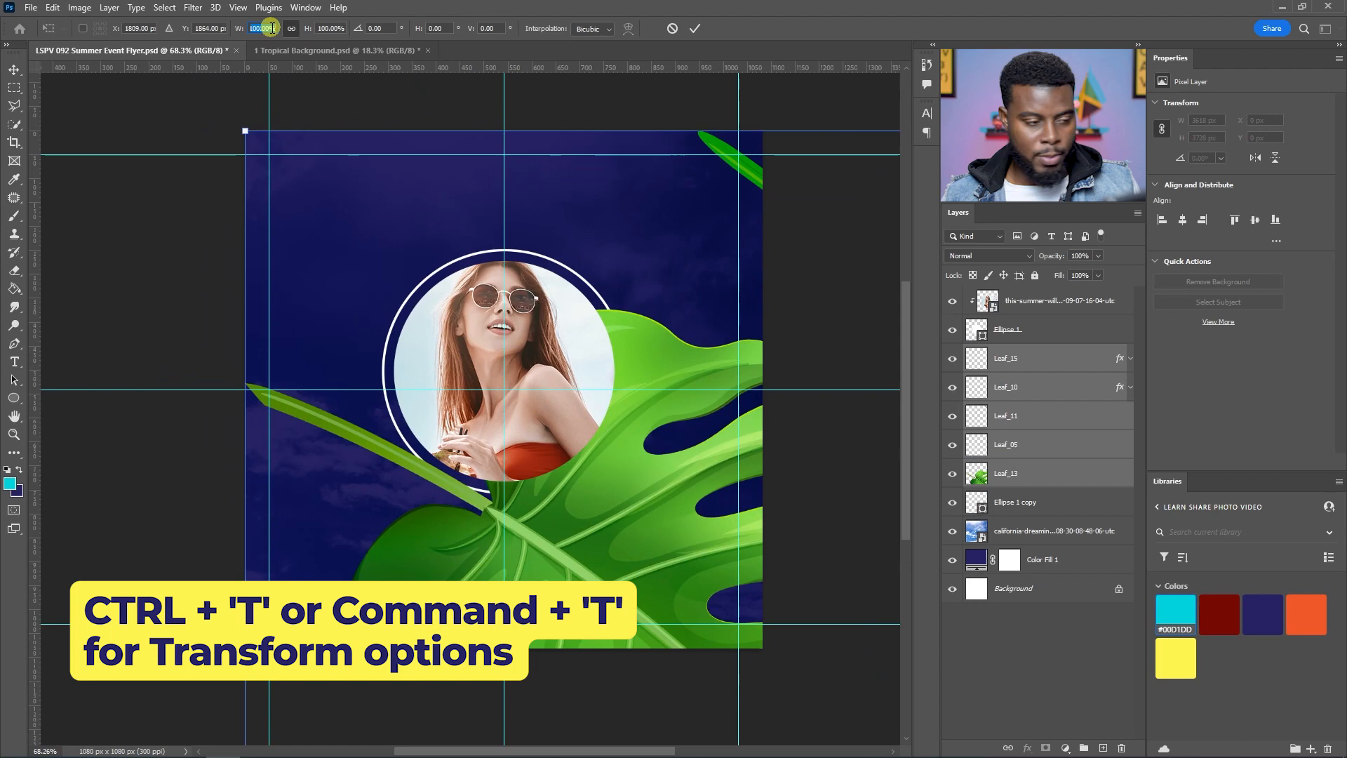
text(30)
key(Return)
drag(683, 547, 261, 249)
key(ctrl+z)
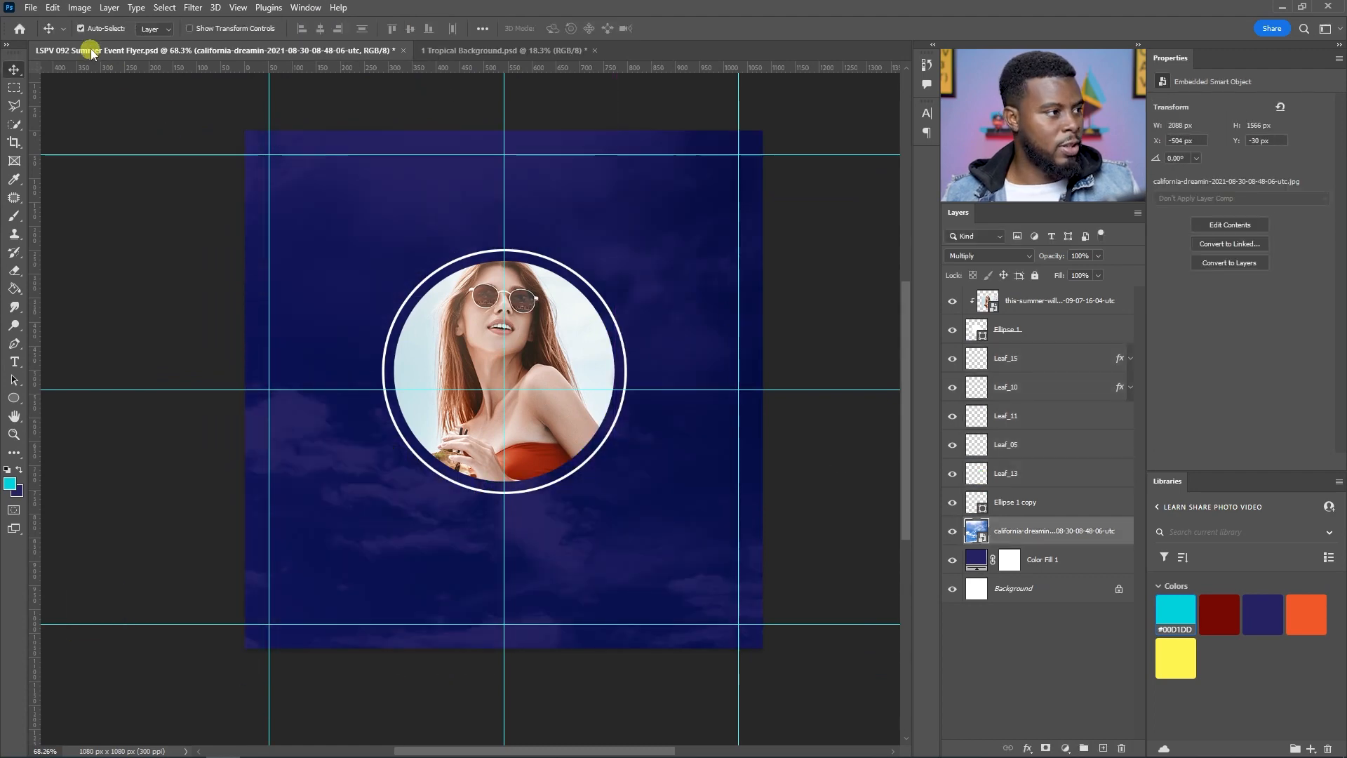
Step: Reselect the leaf layers and drag the leaves into a cluster around the circular portrait
click(1028, 495)
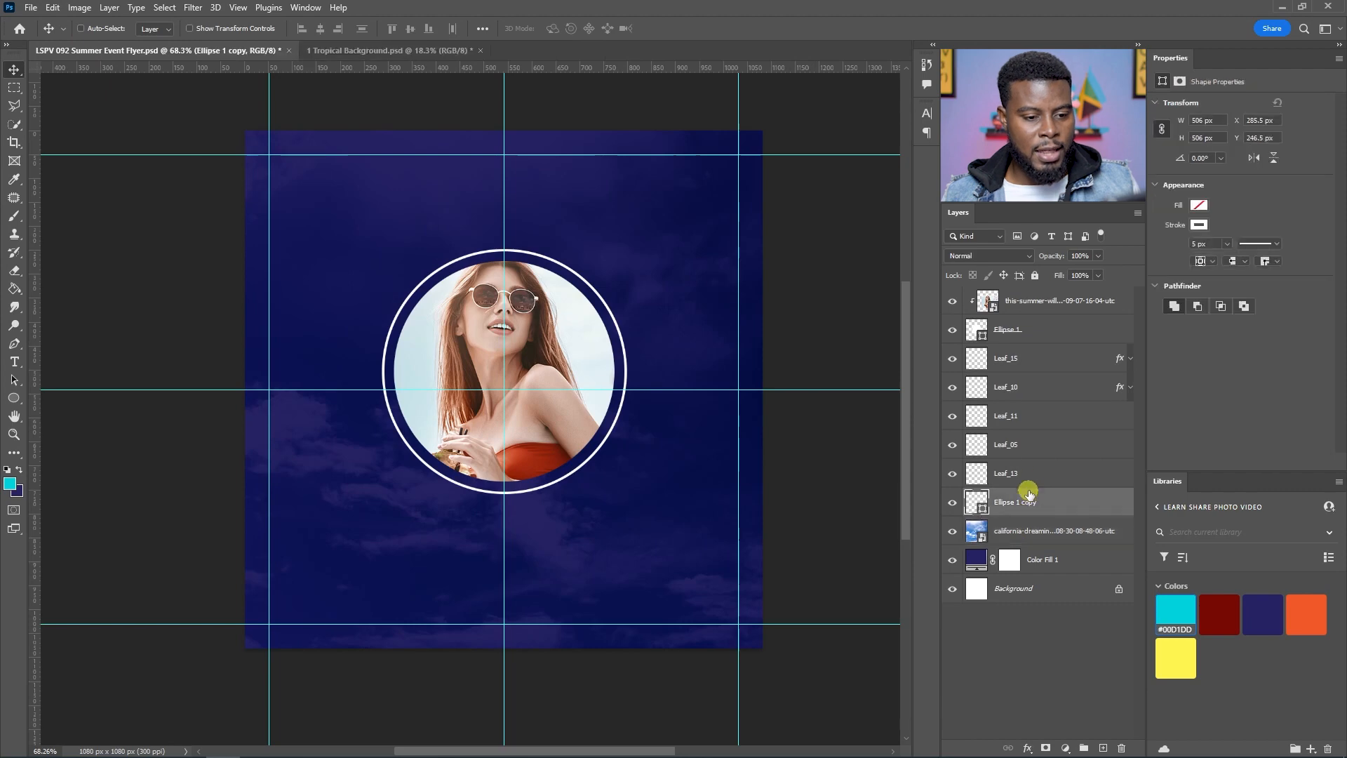
click(1035, 465)
shift+click(1031, 359)
drag(655, 460, 132, 67)
drag(656, 588, 655, 438)
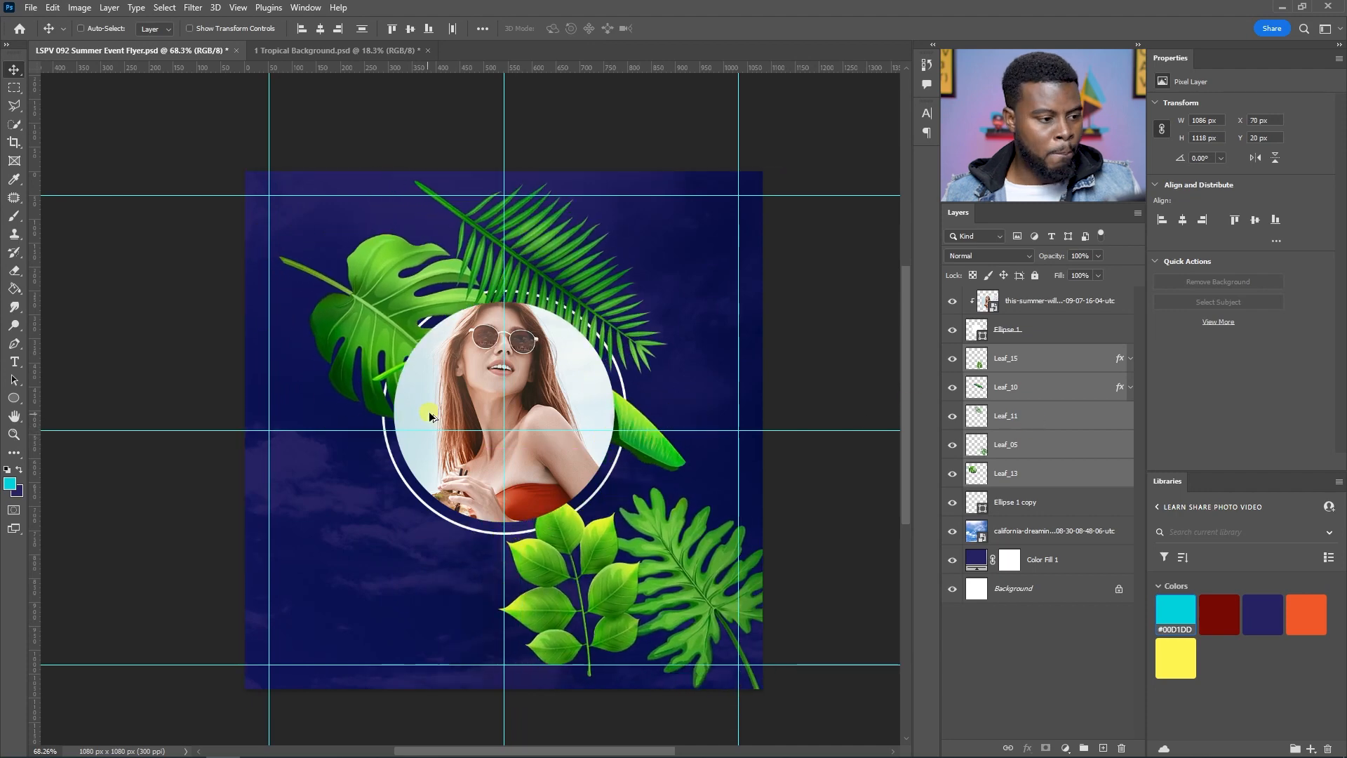
Step: Hide every pasted leaf except the palm frond layer Leaf_11
scroll(431, 413, up, 1)
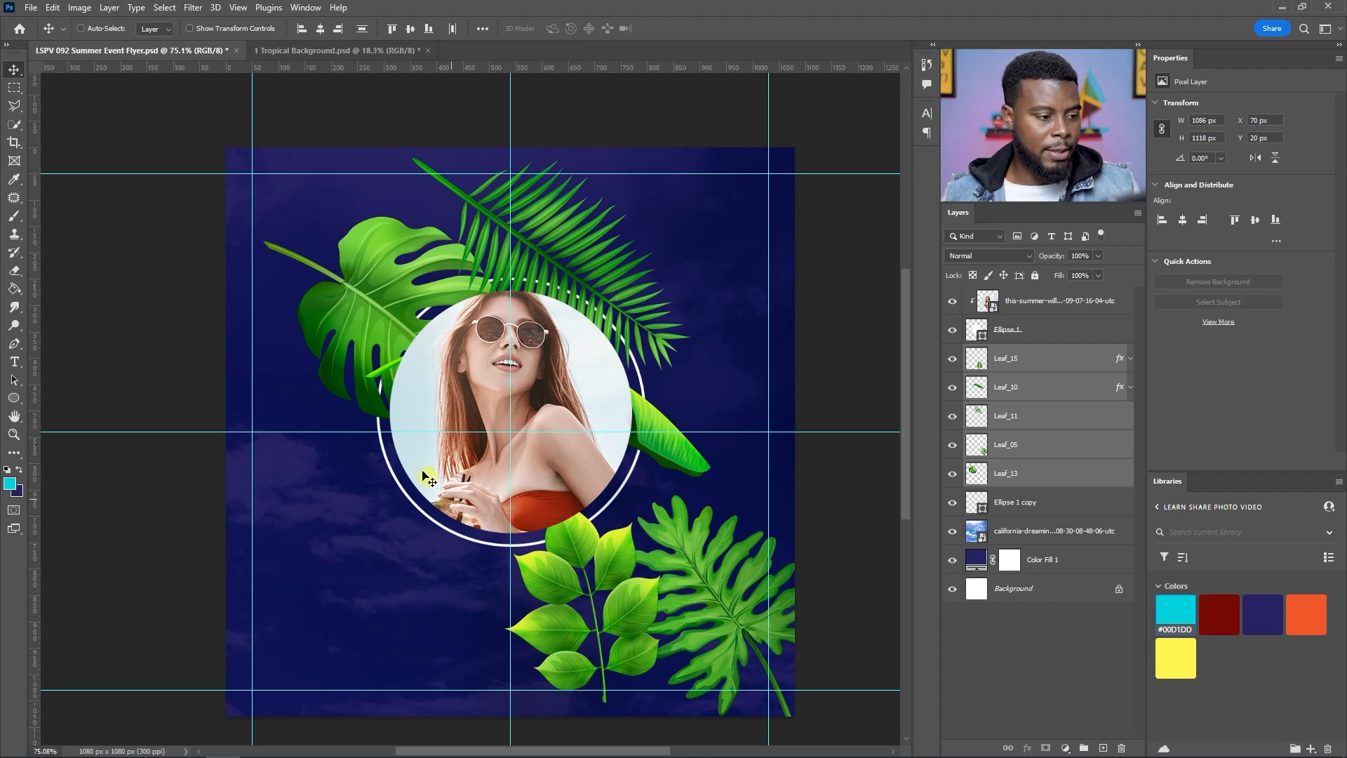
scroll(484, 421, up, 3)
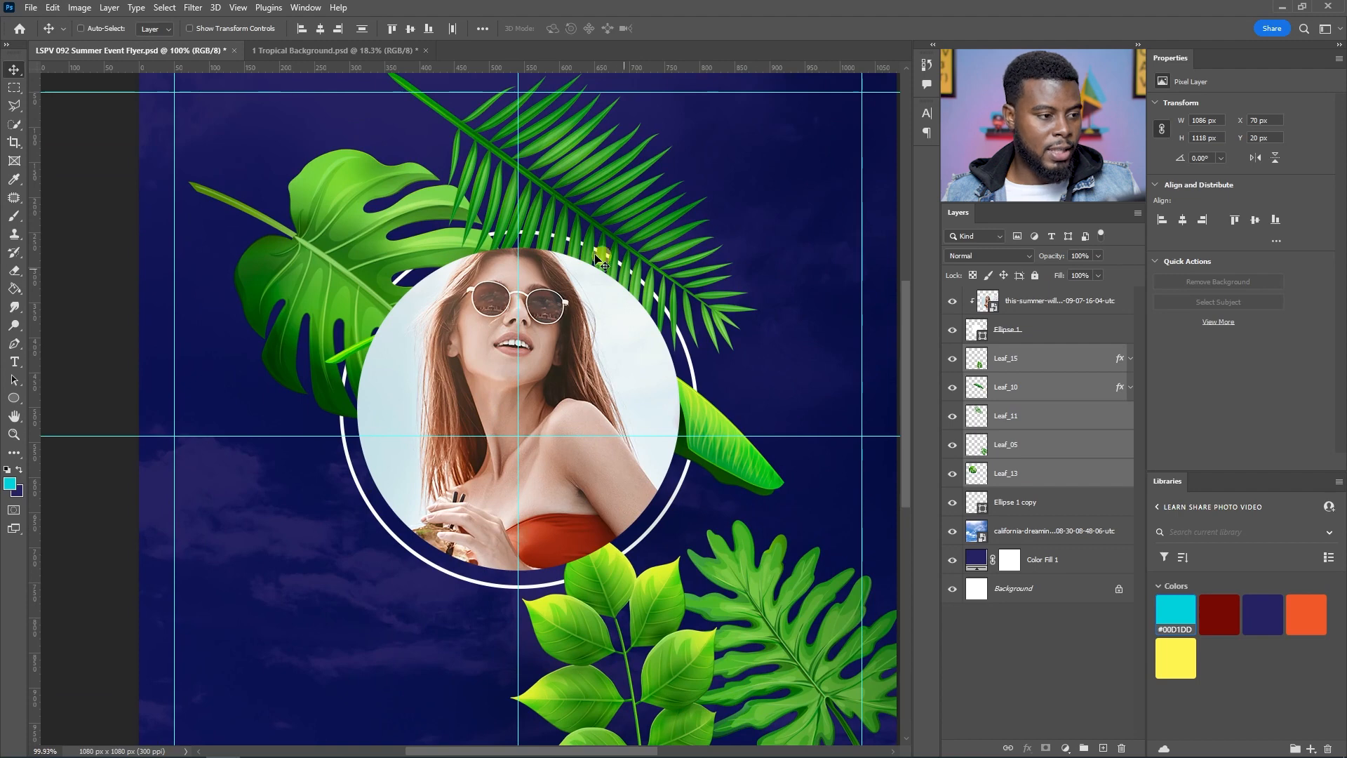
click(1001, 358)
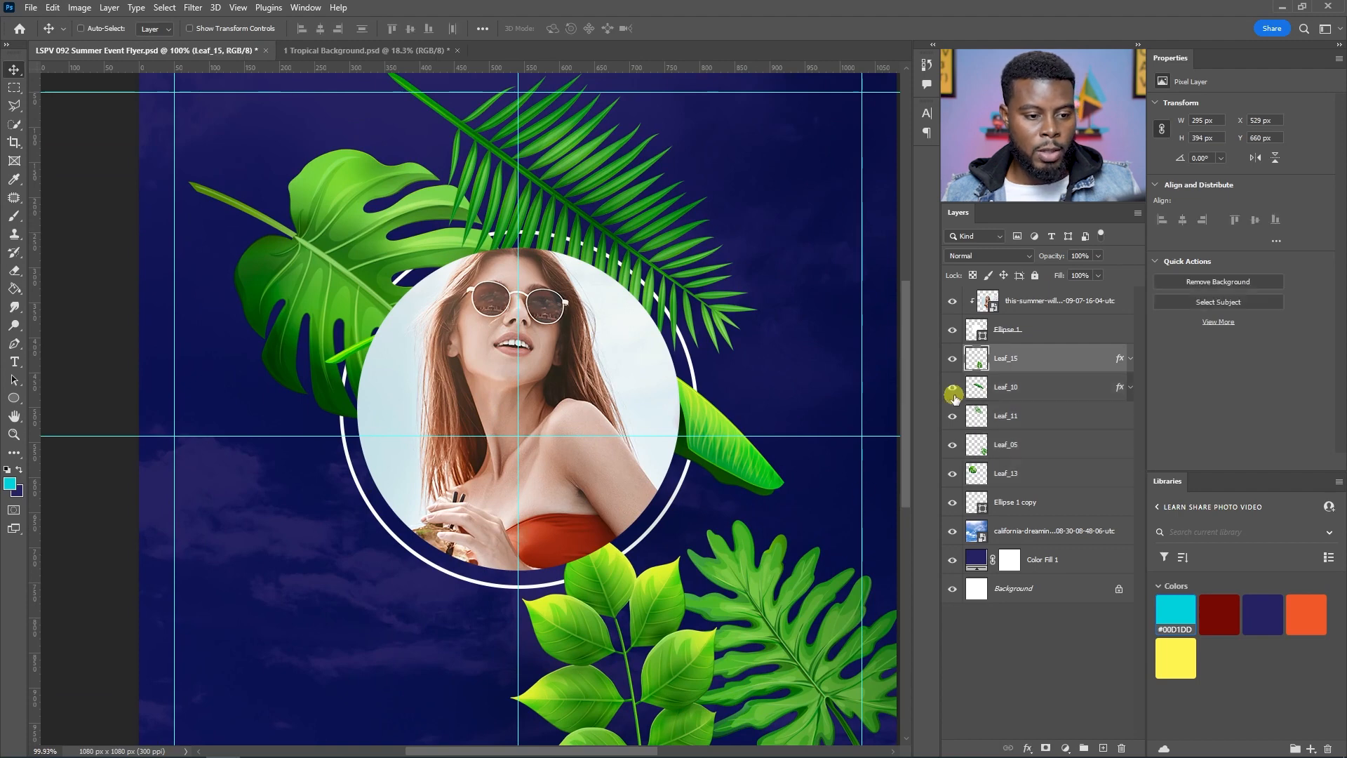
drag(946, 444, 951, 474)
click(951, 474)
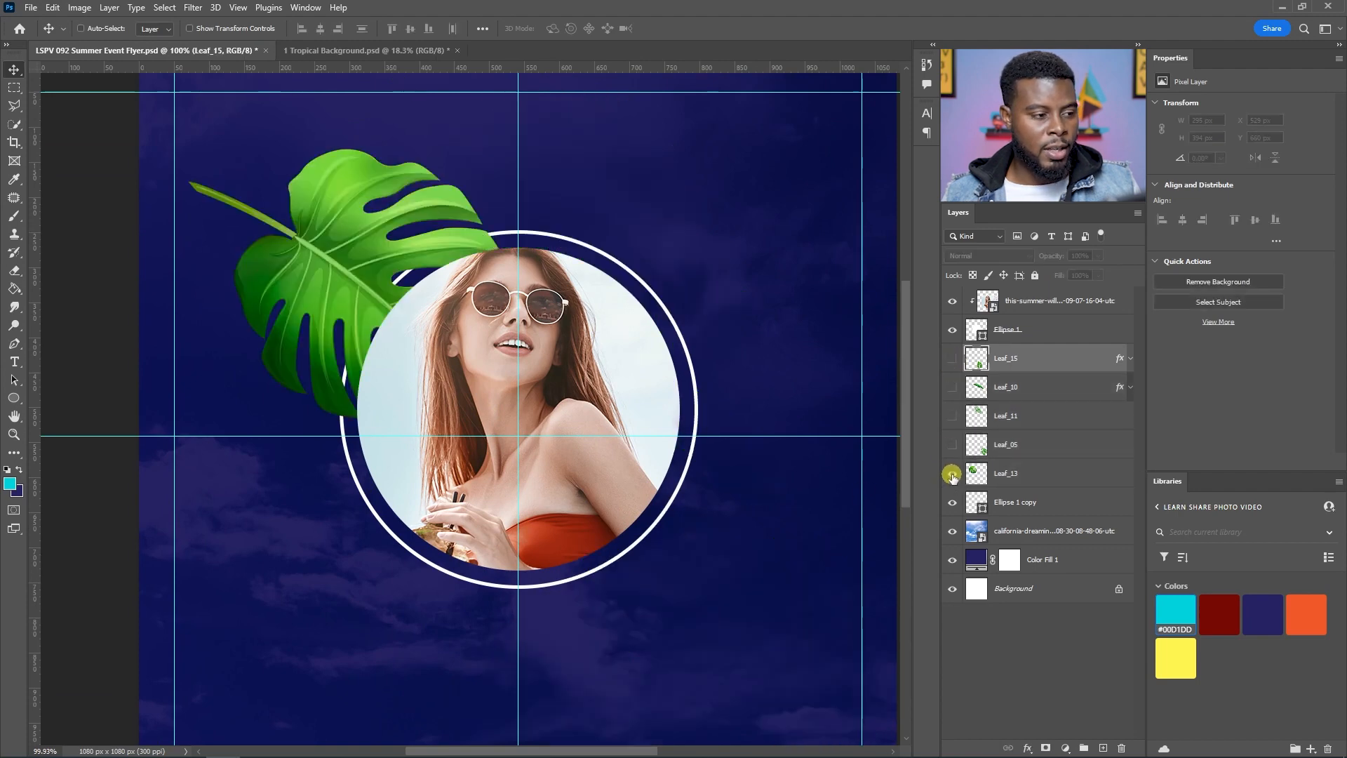
click(951, 464)
click(952, 449)
click(958, 418)
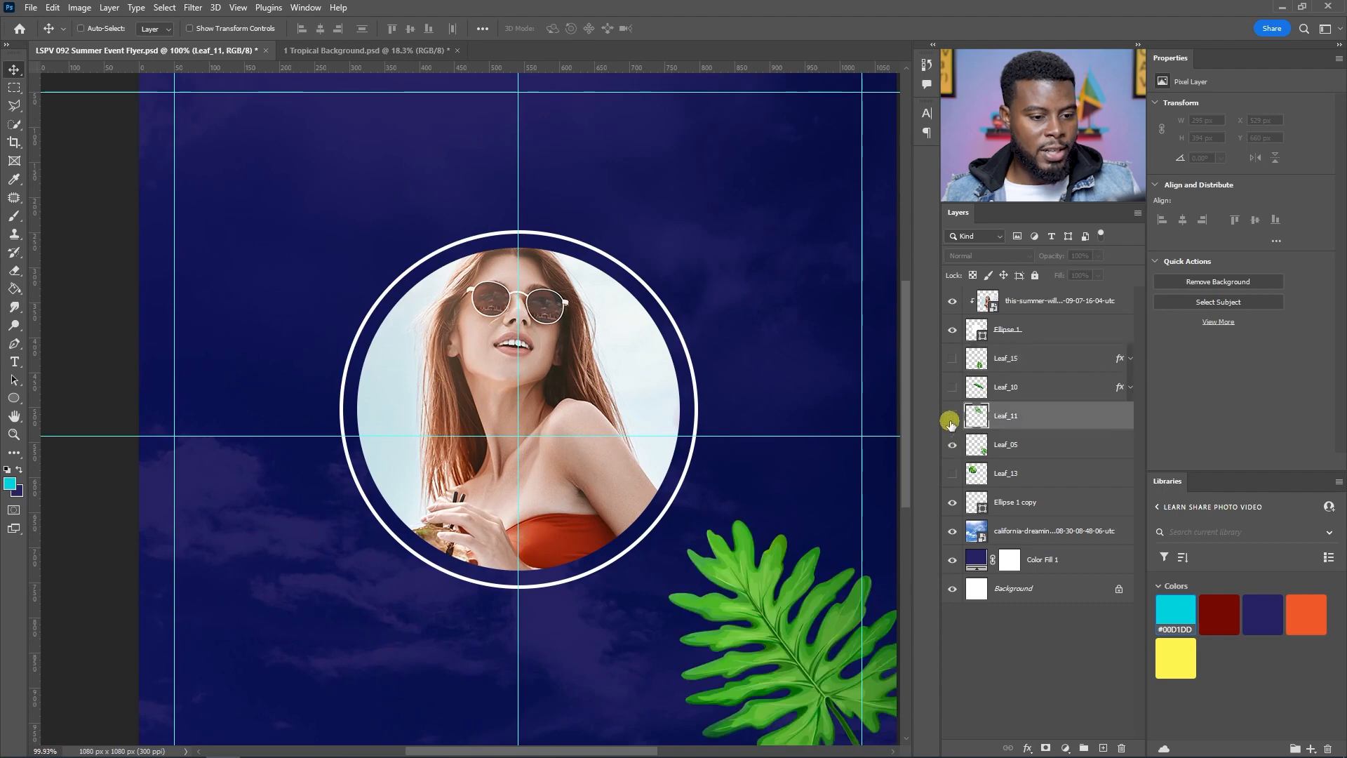
click(951, 419)
click(957, 447)
Step: Move the palm frond to the left of the portrait and rotate it to lie roughly horizontally behind the ring
click(1010, 423)
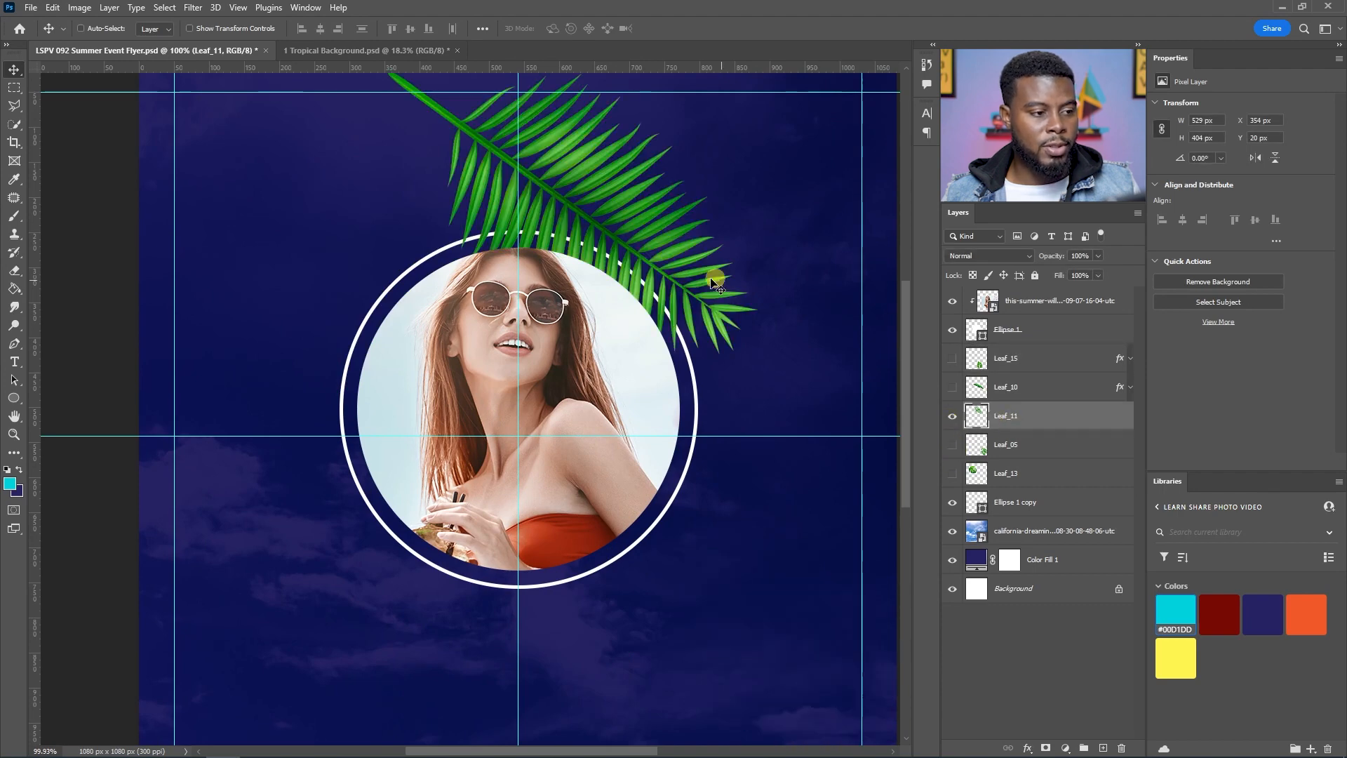
drag(645, 221, 412, 293)
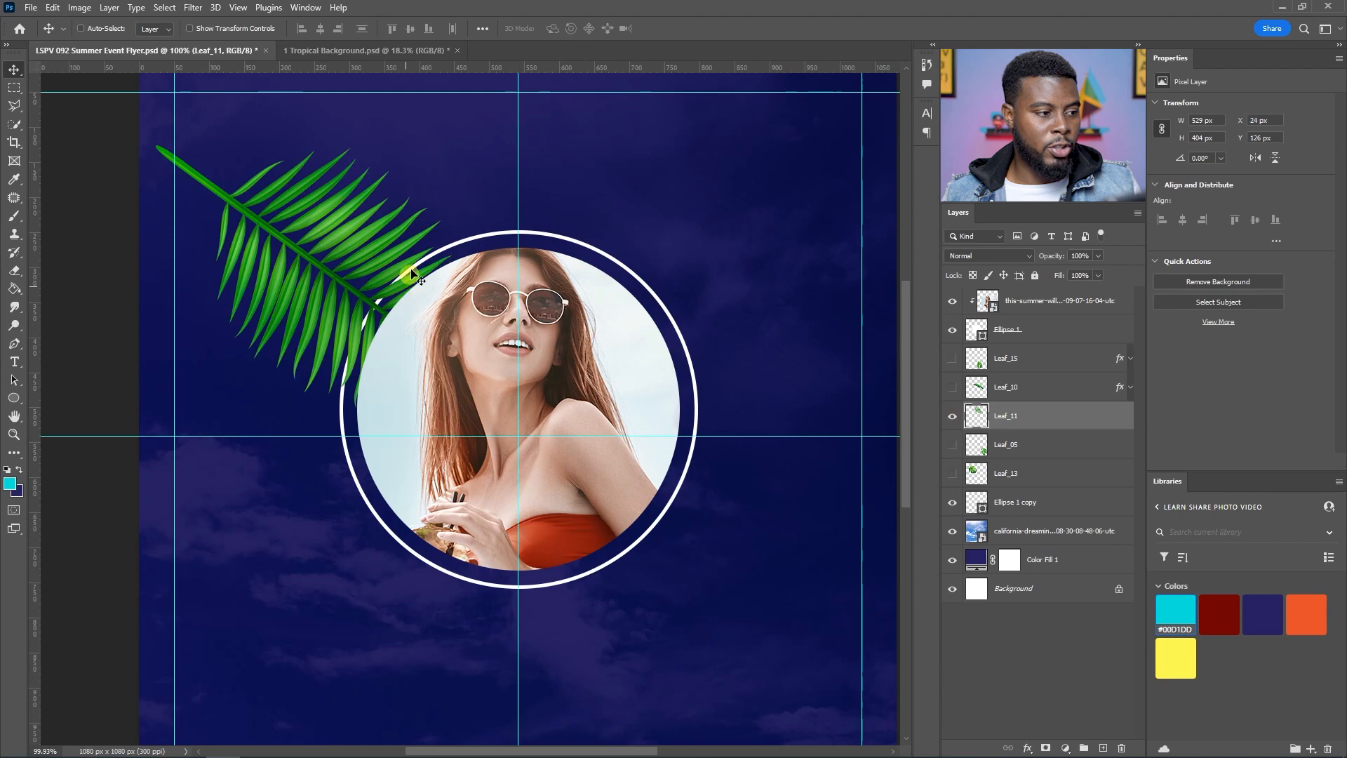
key(ctrl+t)
drag(470, 120, 325, 538)
key(Return)
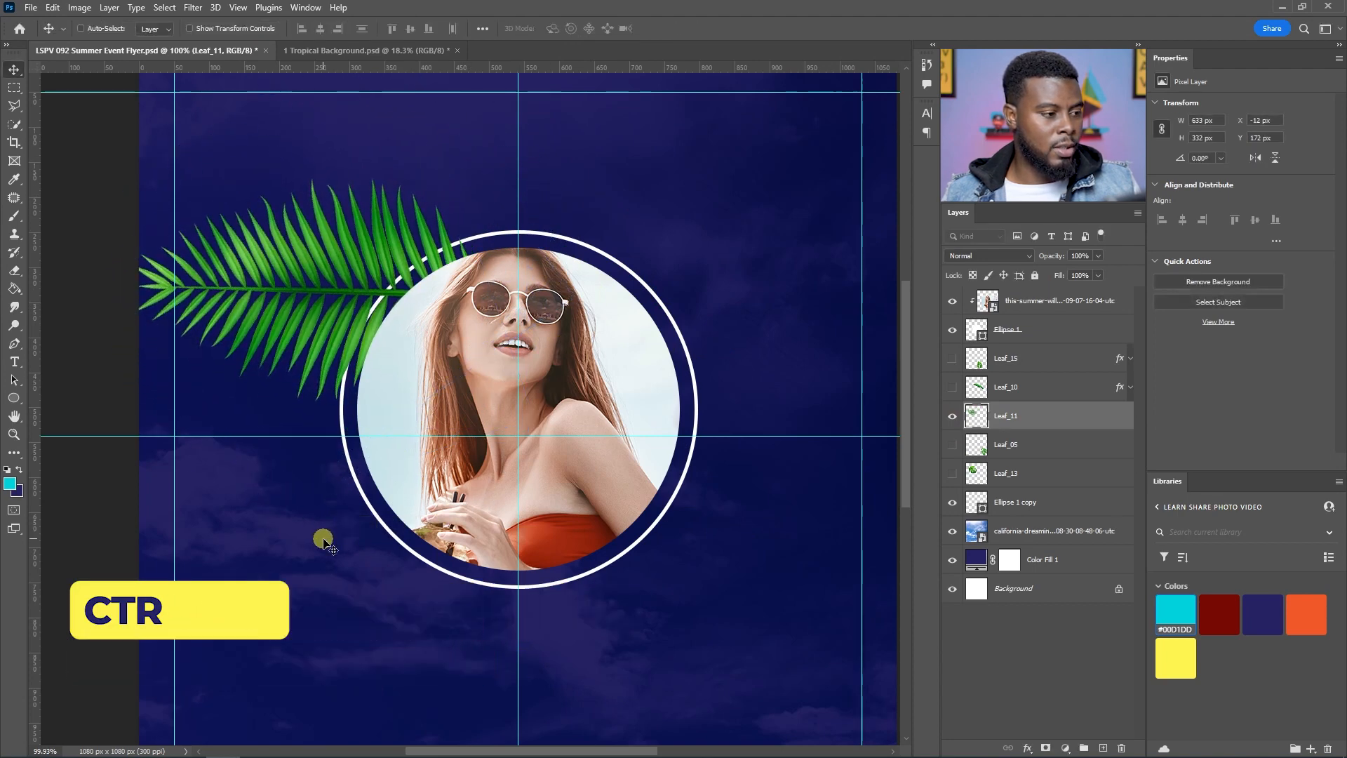
drag(334, 280, 412, 417)
scroll(419, 382, down, 2)
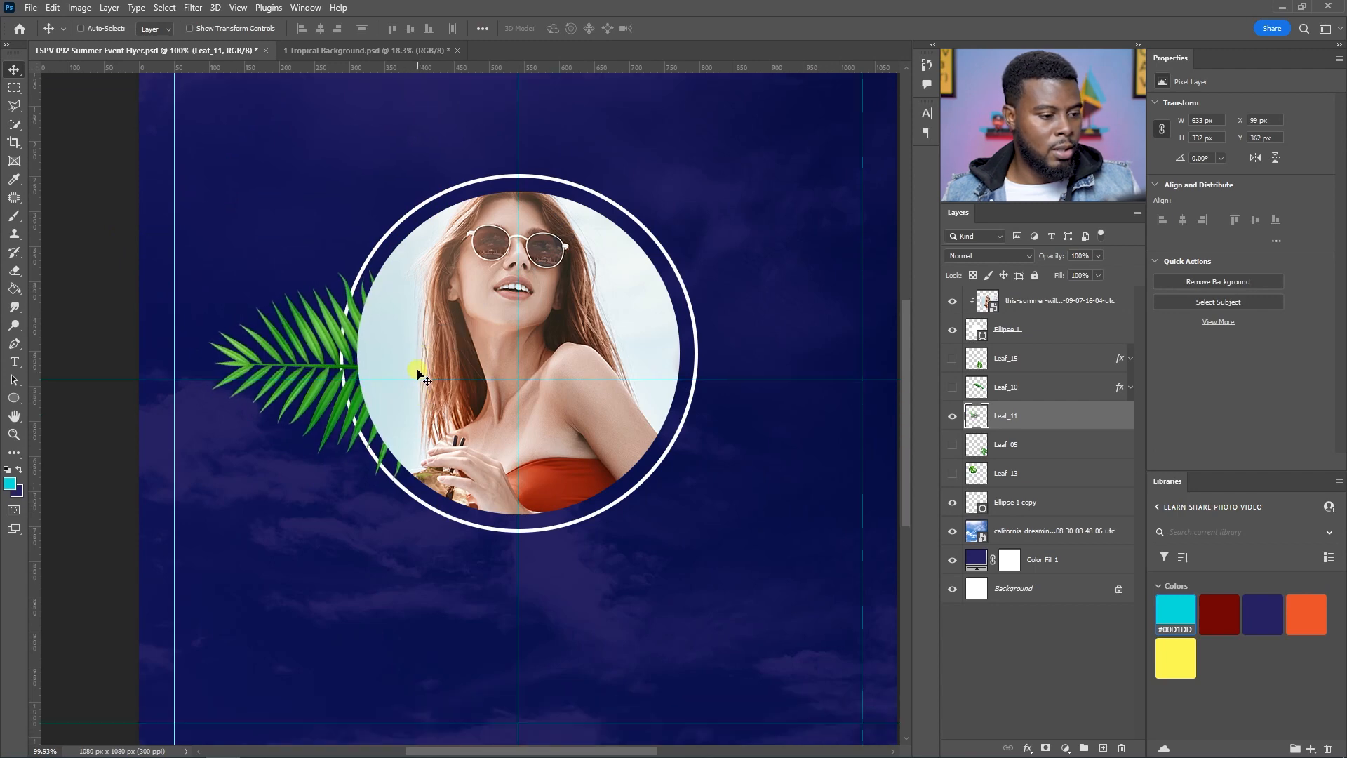
scroll(415, 366, down, 3)
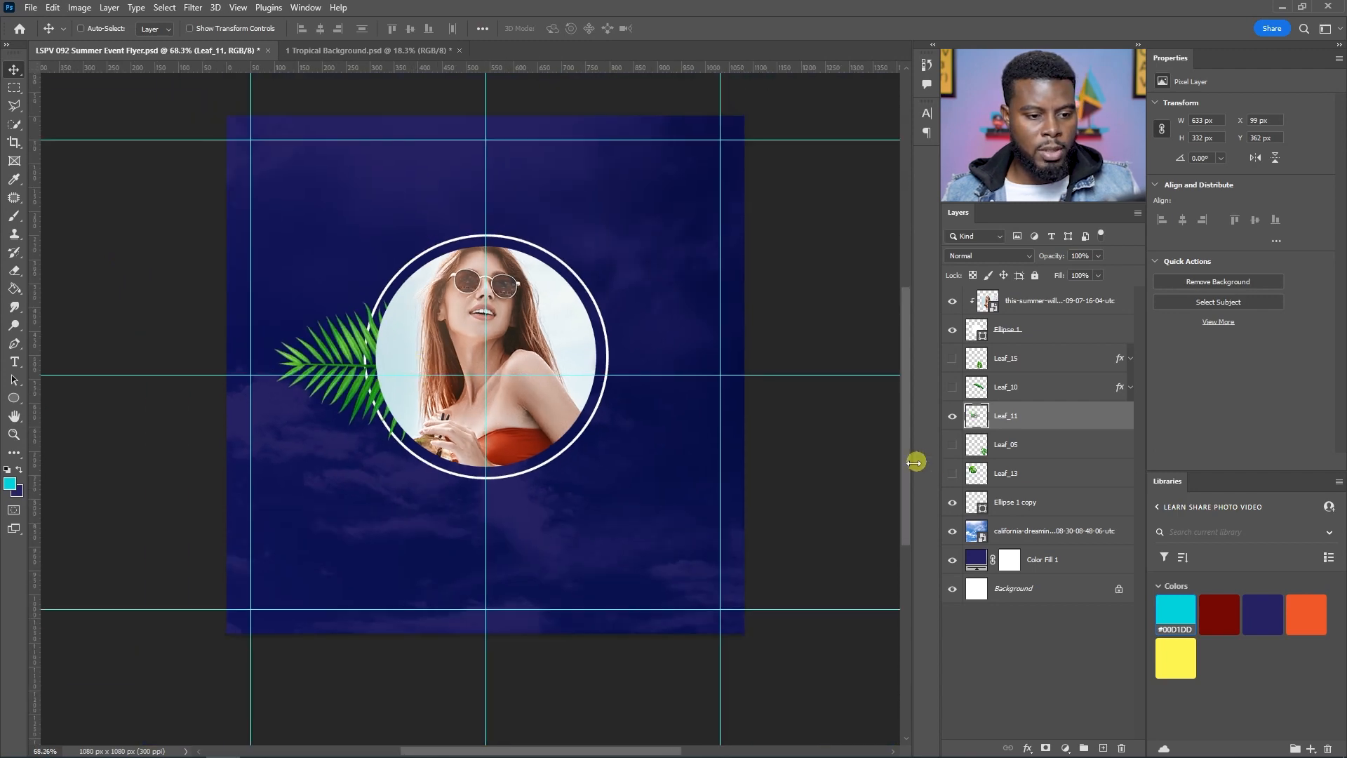
Step: Hide the palm frond and shift the ring copy slightly down
click(952, 421)
click(1017, 331)
scroll(561, 386, up, 1)
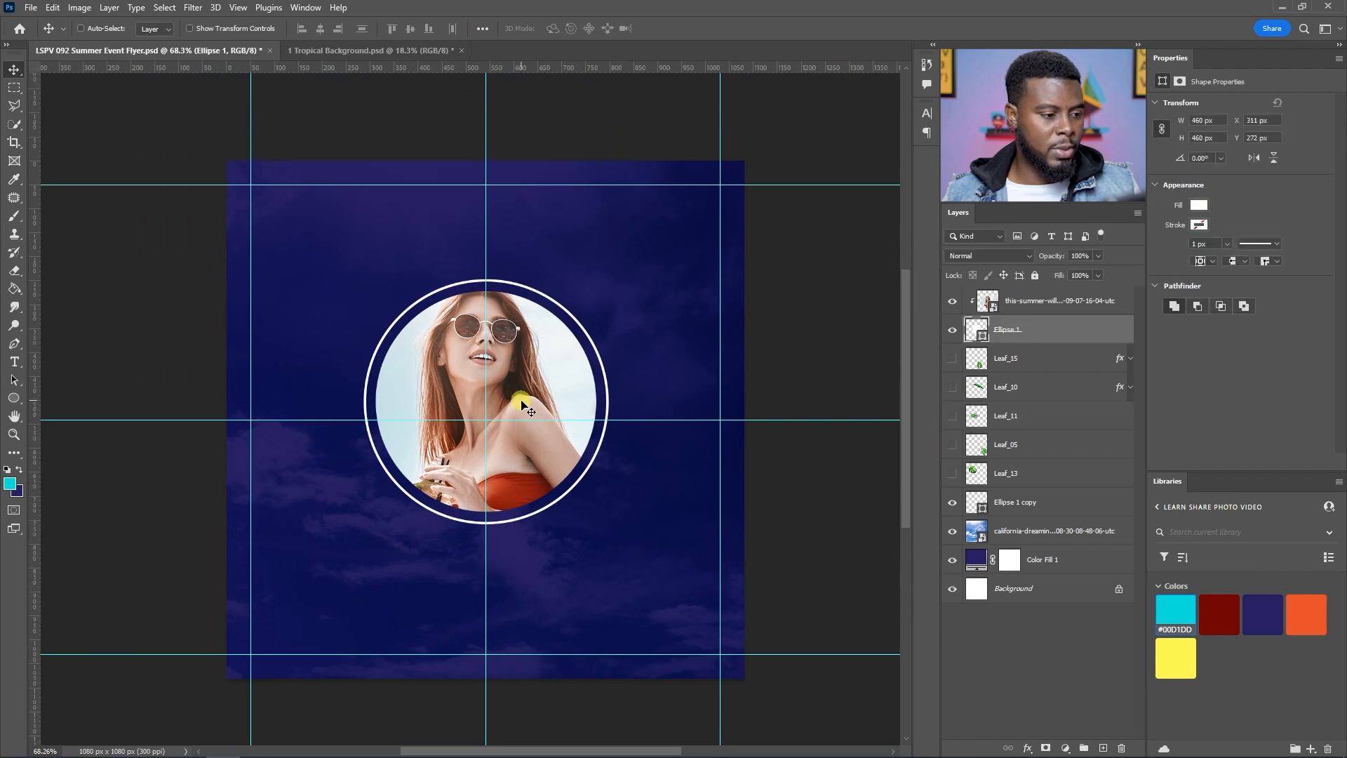
ctrl+click(1016, 501)
drag(530, 363, 530, 370)
Step: Nudge the portrait photo 30 px down and 10 px right inside the circle
click(1037, 300)
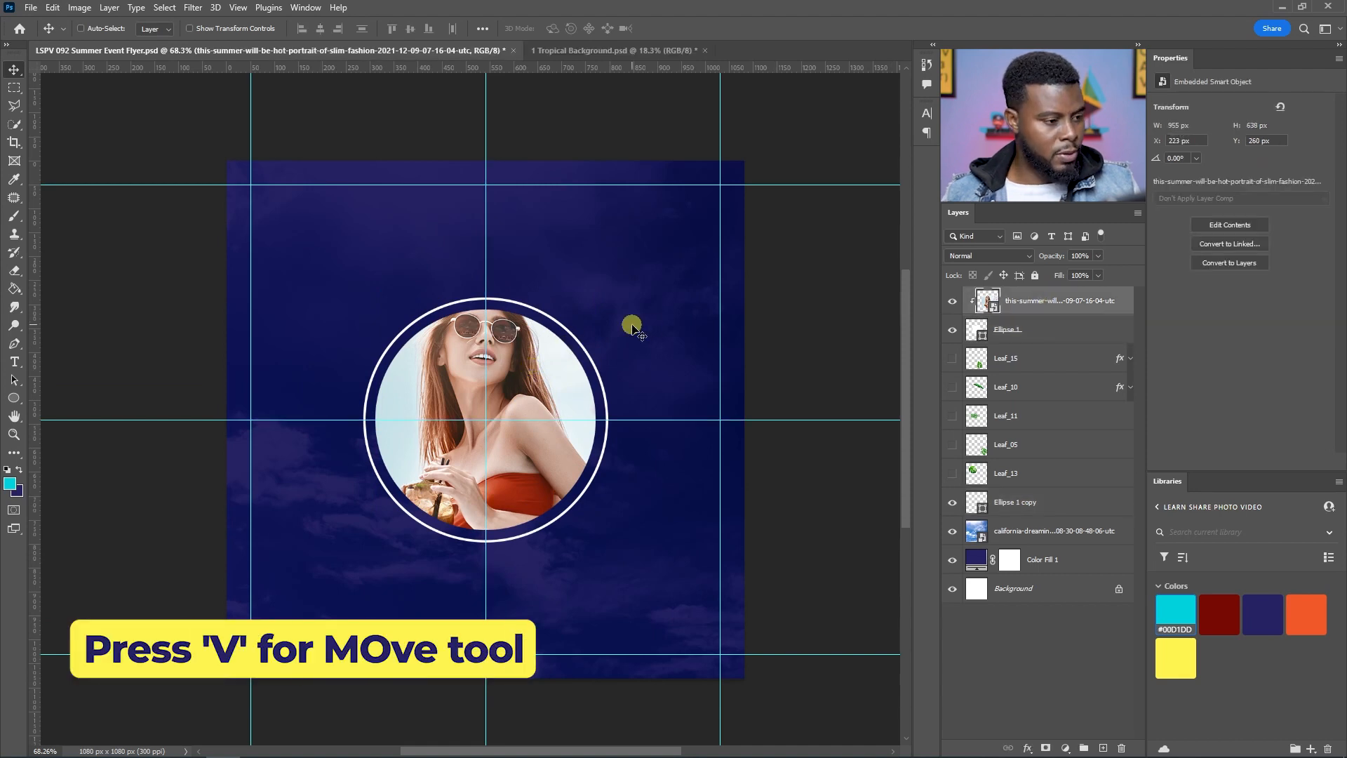
key(shift+Down)
key(shift+Down)
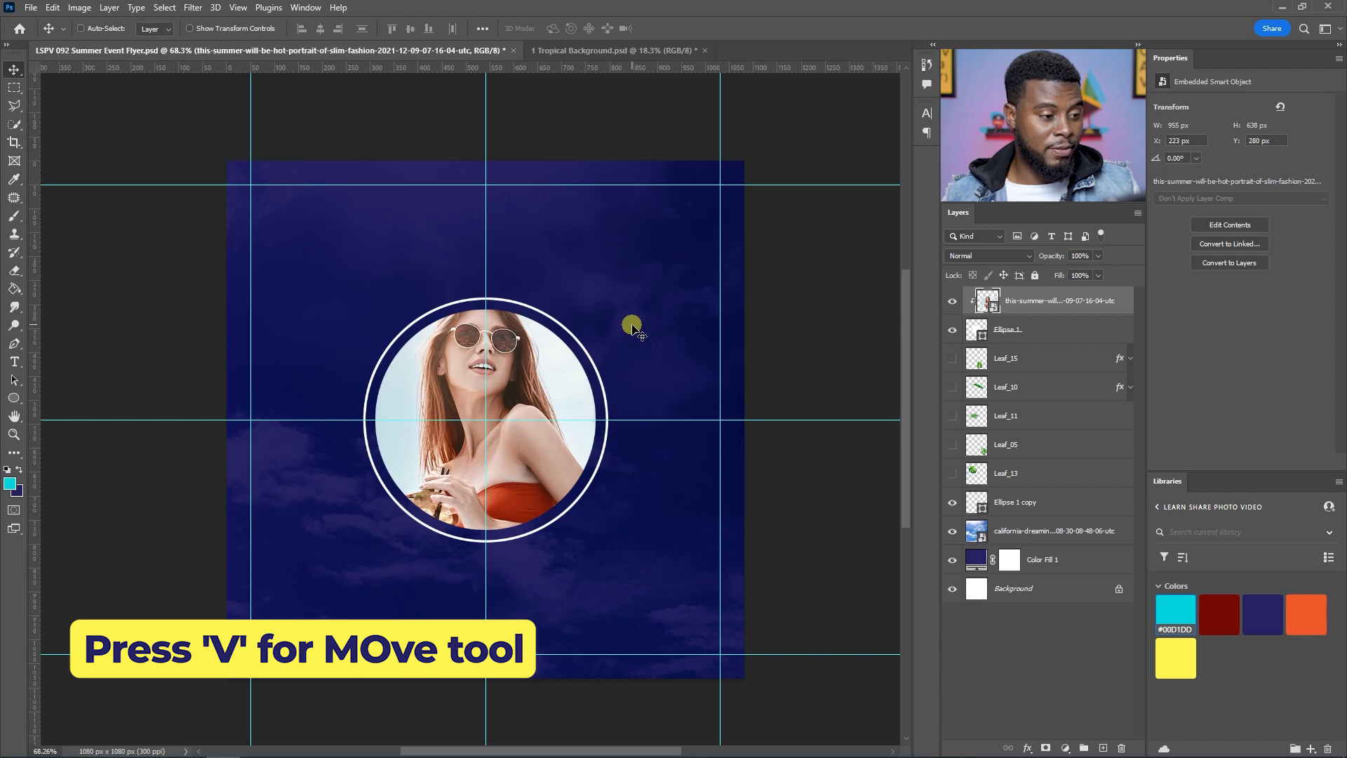
key(shift+Down)
key(shift+Down)
key(shift+Up)
key(shift+Right)
key(shift+Right)
key(shift+Left)
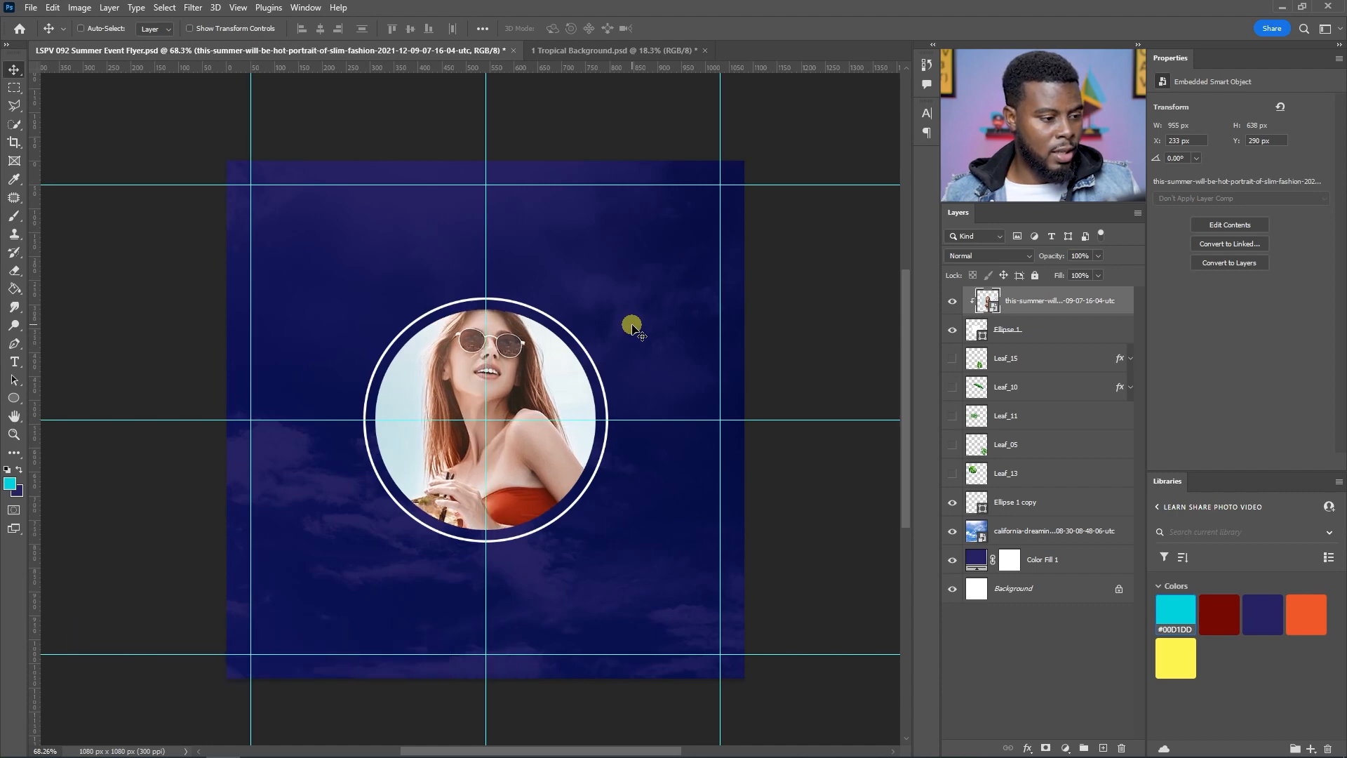
Step: Show the palm frond again and nudge it slightly downward
scroll(522, 341, up, 3)
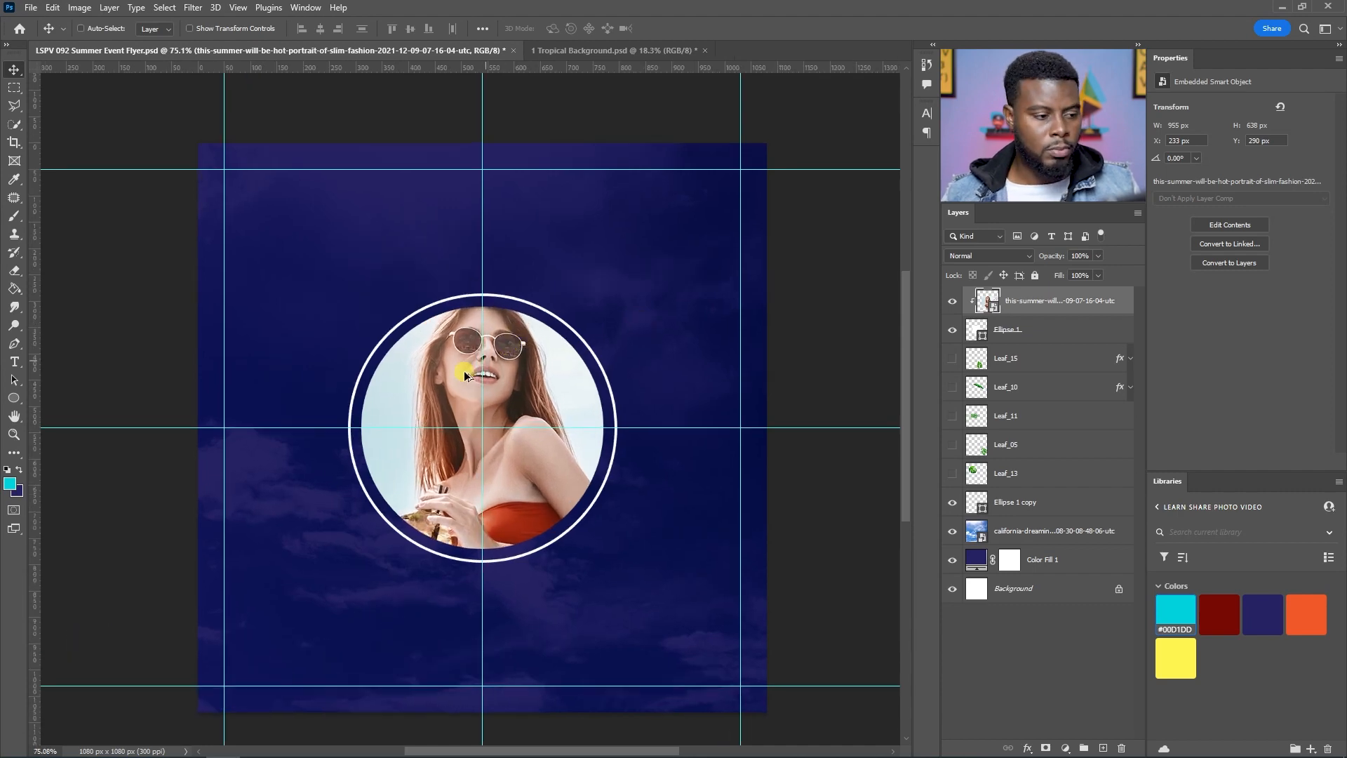
click(956, 446)
click(953, 416)
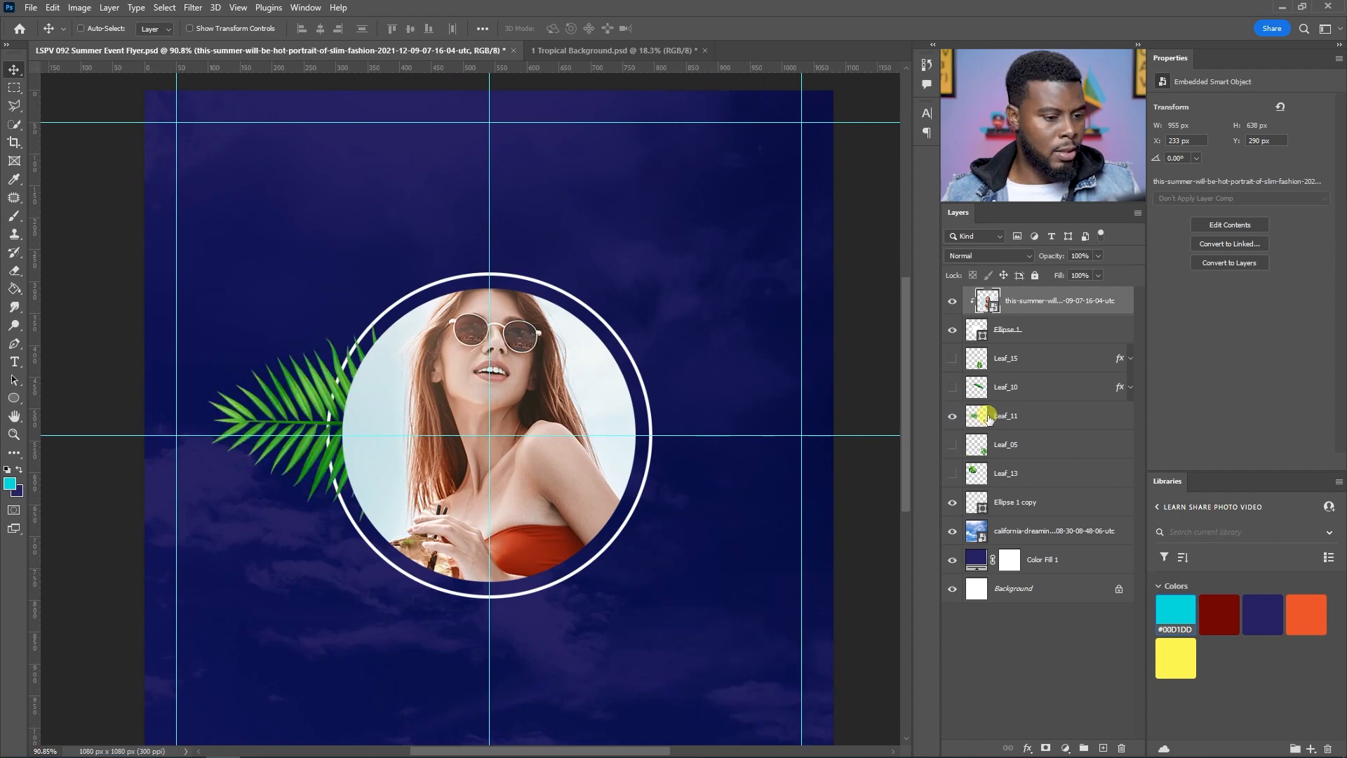
click(1010, 415)
scroll(376, 436, up, 1)
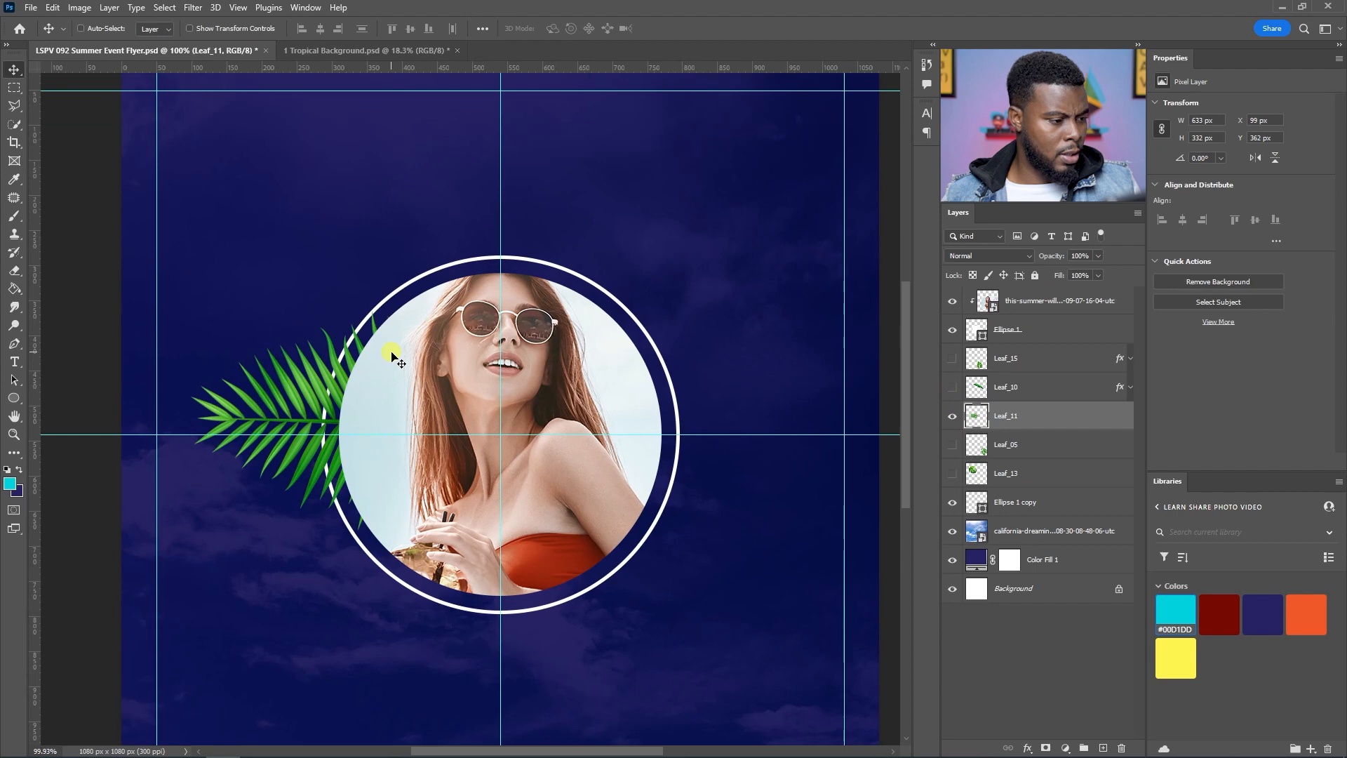
key(Down)
key(Down)
key(Down)
key(Down)
key(Down)
key(Down)
key(Down)
key(Down)
key(Down)
key(Down)
key(Down)
key(Down)
key(Down)
key(Down)
key(Down)
key(Down)
key(Down)
key(Down)
key(Down)
key(Down)
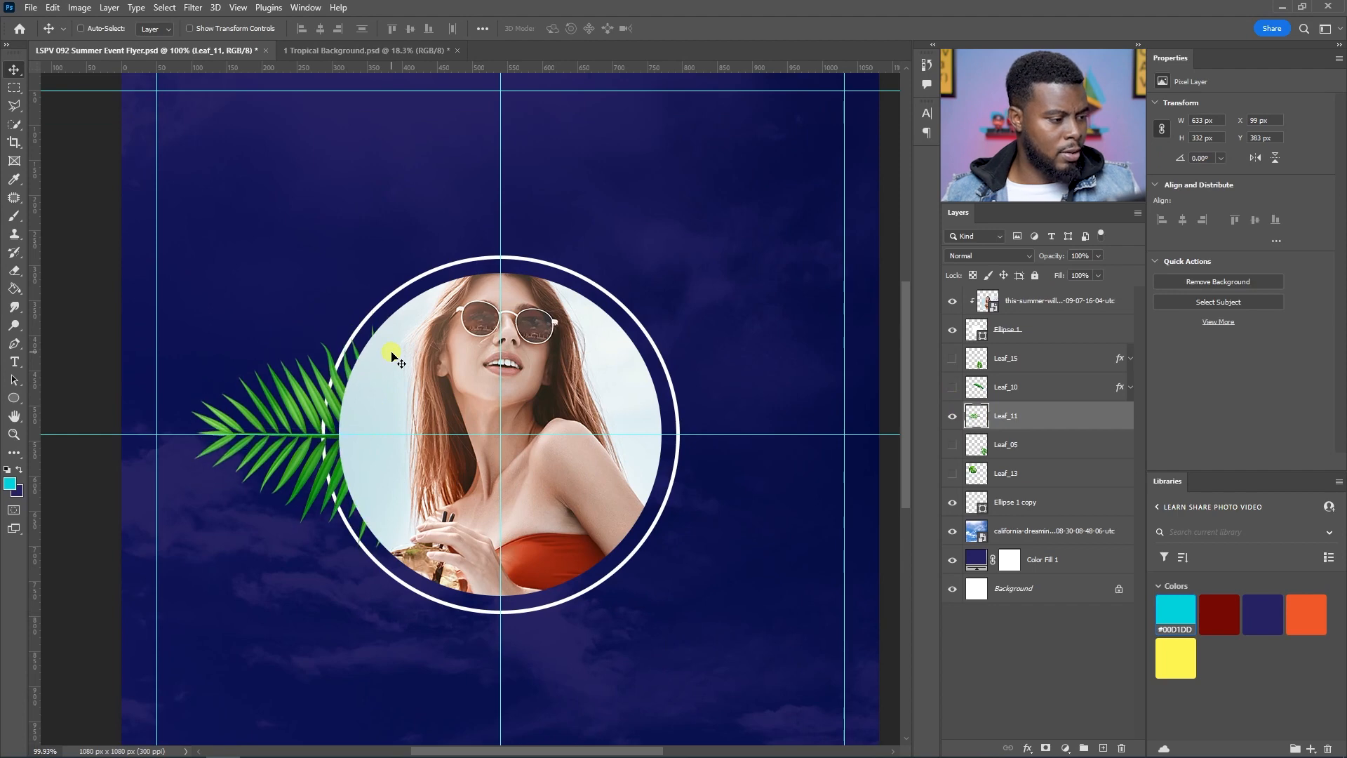
Step: Nudge the palm frond to the right, closer to the ring
key(Right)
key(Right)
key(Right)
key(Right)
key(Right)
key(Right)
key(Right)
key(Right)
key(Right)
key(Right)
key(Right)
key(Right)
key(Right)
key(Right)
key(Right)
key(Right)
key(Right)
key(Right)
key(Right)
key(Right)
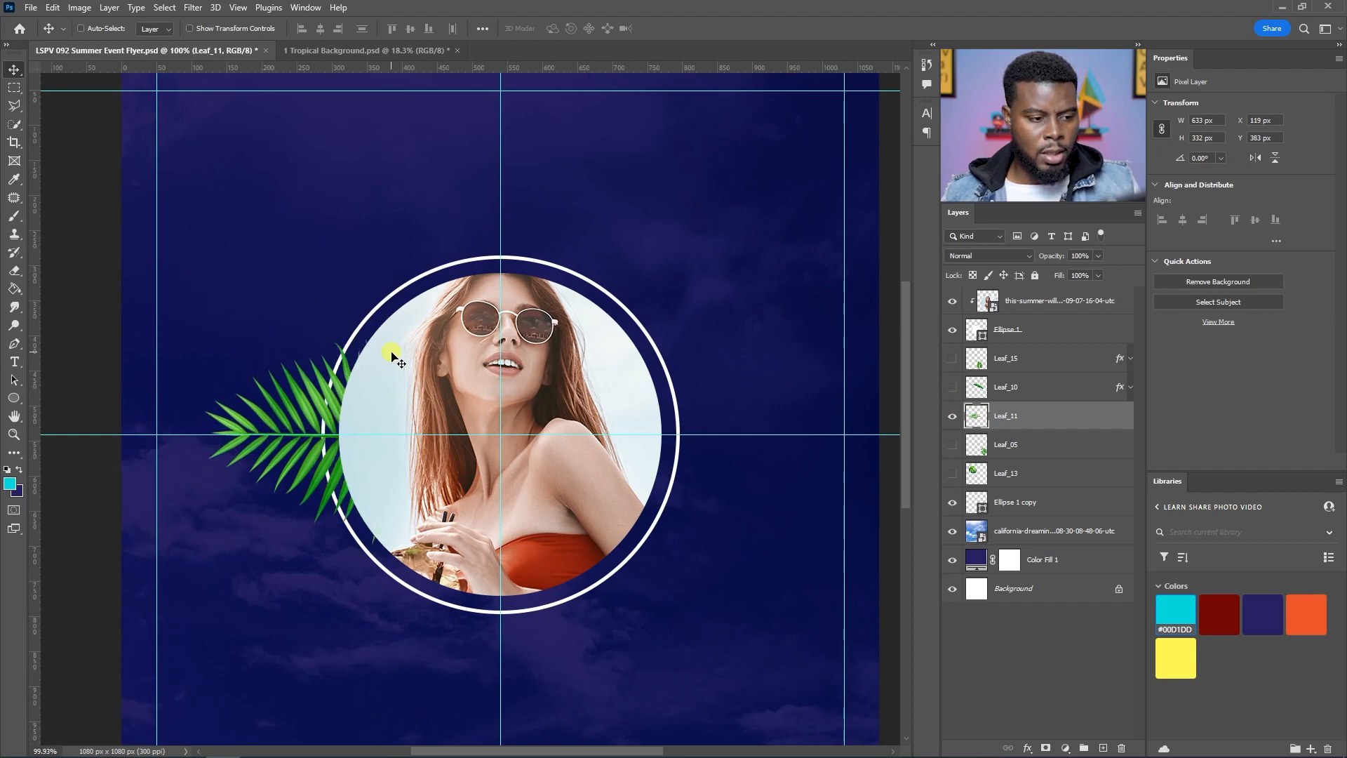
key(Right)
key(Right)
key(Right)
key(Right)
key(Right)
key(Right)
key(Right)
key(Right)
key(Right)
key(Right)
Step: Show the banana leaf Leaf_10, drag it over the top of the portrait and flip it horizontally
click(951, 389)
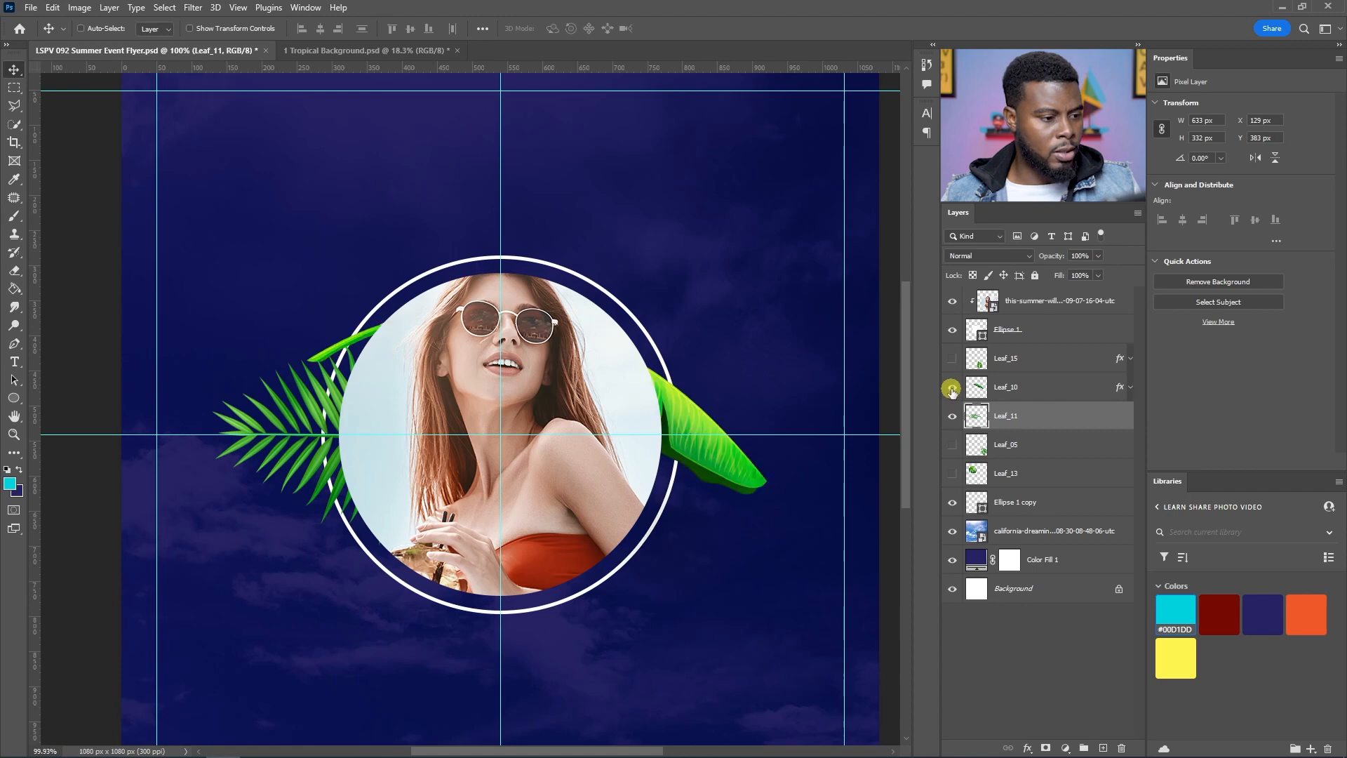
click(994, 390)
drag(714, 419, 693, 291)
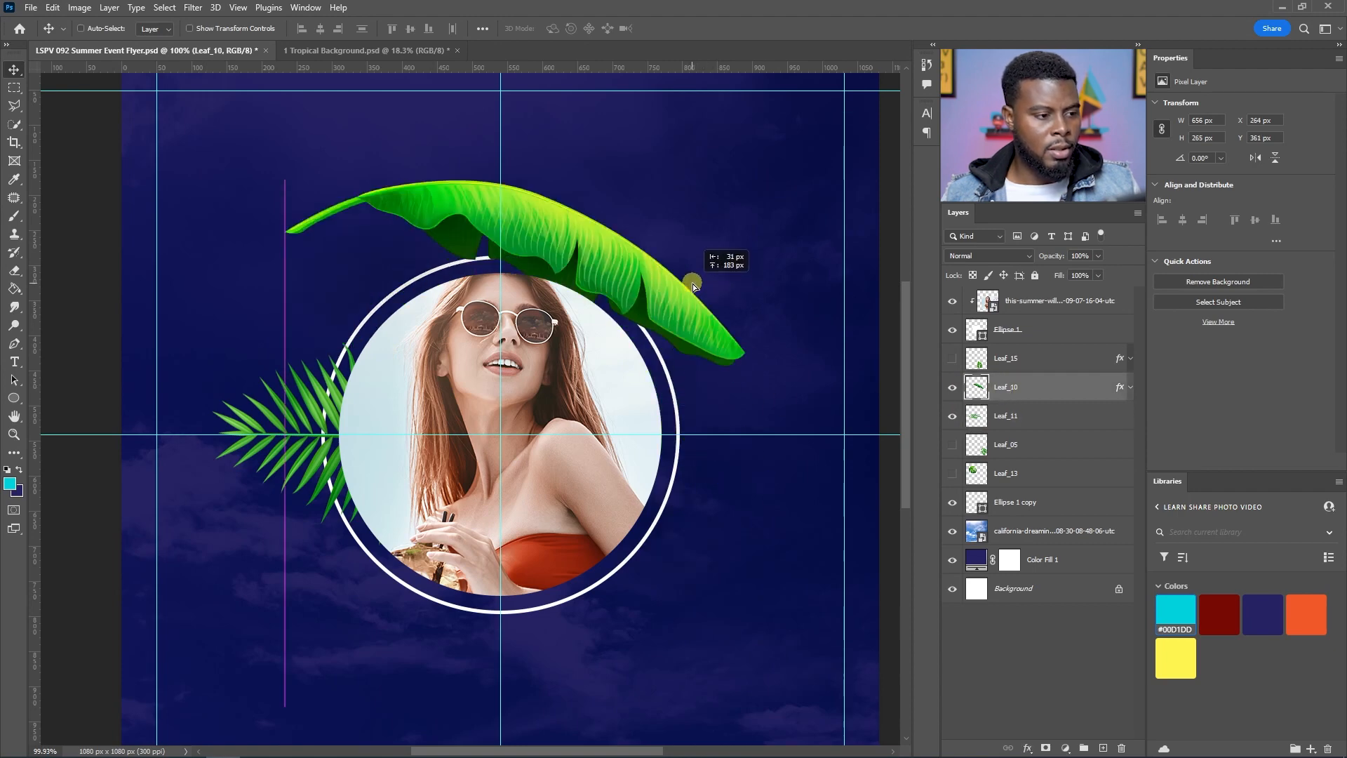
click(55, 8)
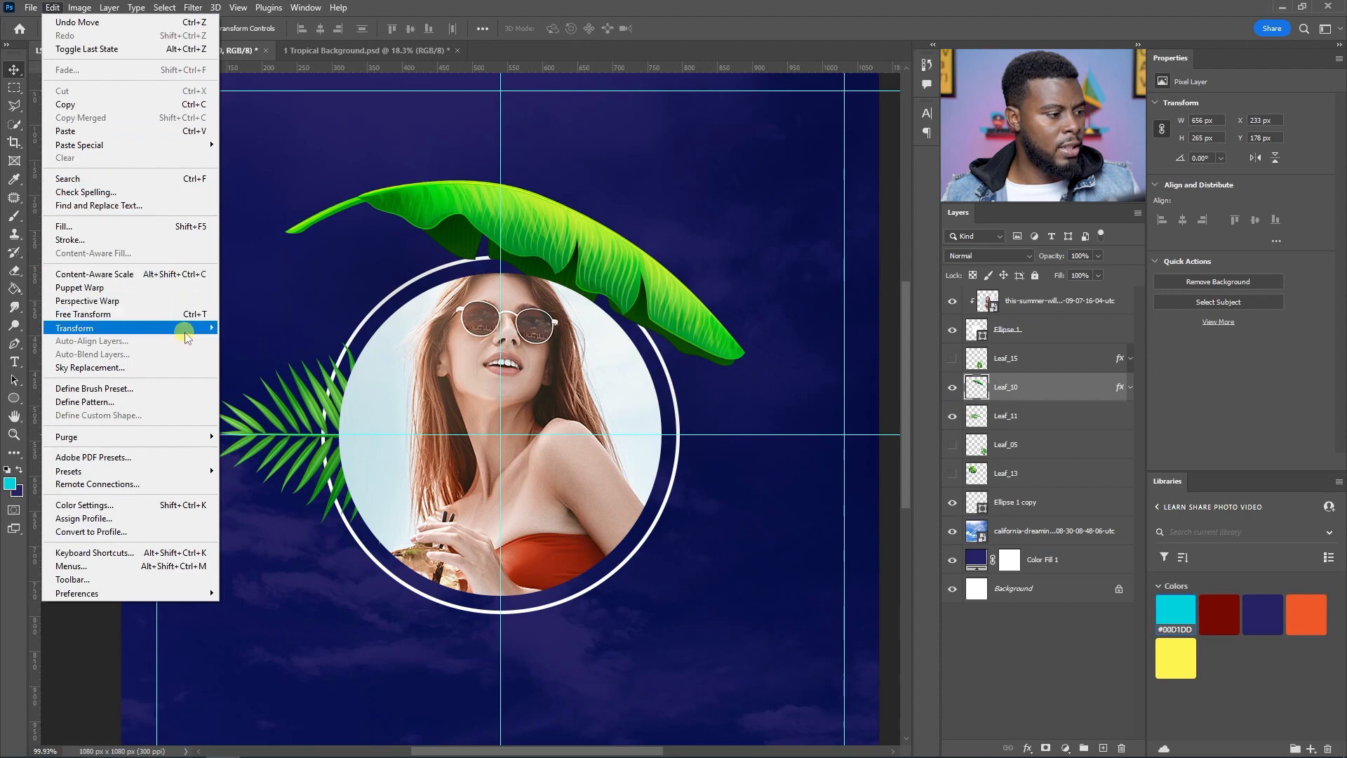
mouse_move(186, 329)
click(292, 587)
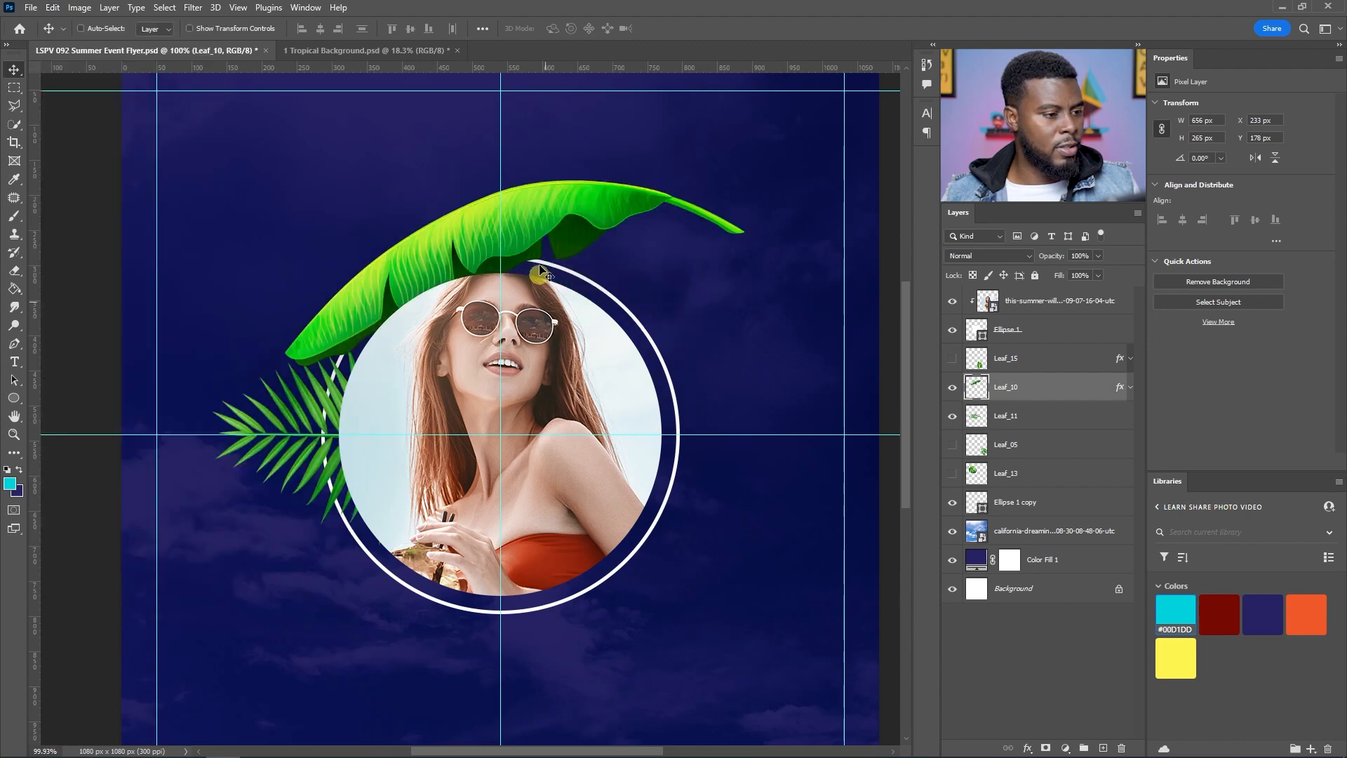
Step: Move, rotate and resize the banana leaf so it sits above the palm frond at the portrait's left
drag(581, 222, 427, 261)
key(ctrl+t)
drag(415, 162, 544, 247)
drag(315, 267, 390, 345)
key(Return)
Step: Toggle the palm frond's visibility to compare, then select the Leaf_15 layer
click(1088, 415)
click(952, 416)
click(951, 416)
click(1108, 361)
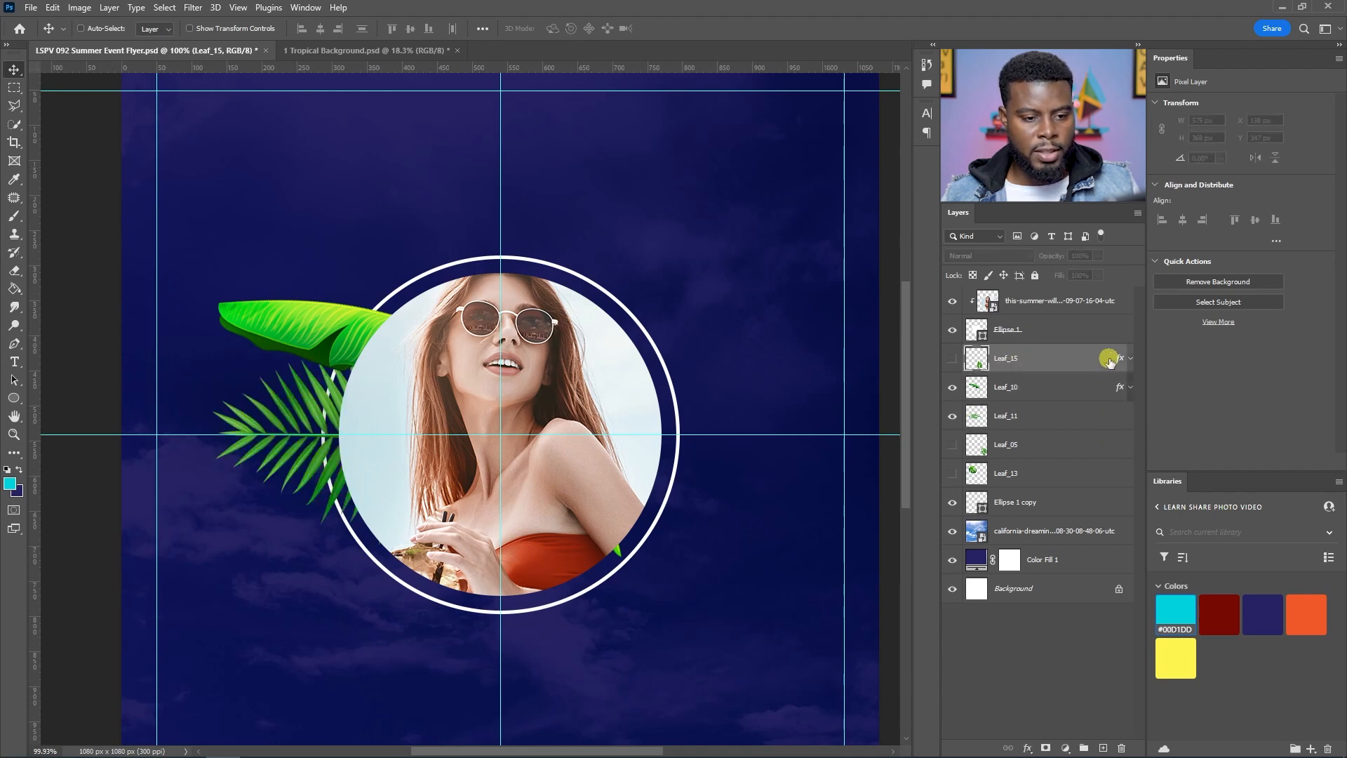
Step: Show the Leaf_15 leafy branch, move it to the top of the ring and scale it down there
click(1130, 359)
click(951, 358)
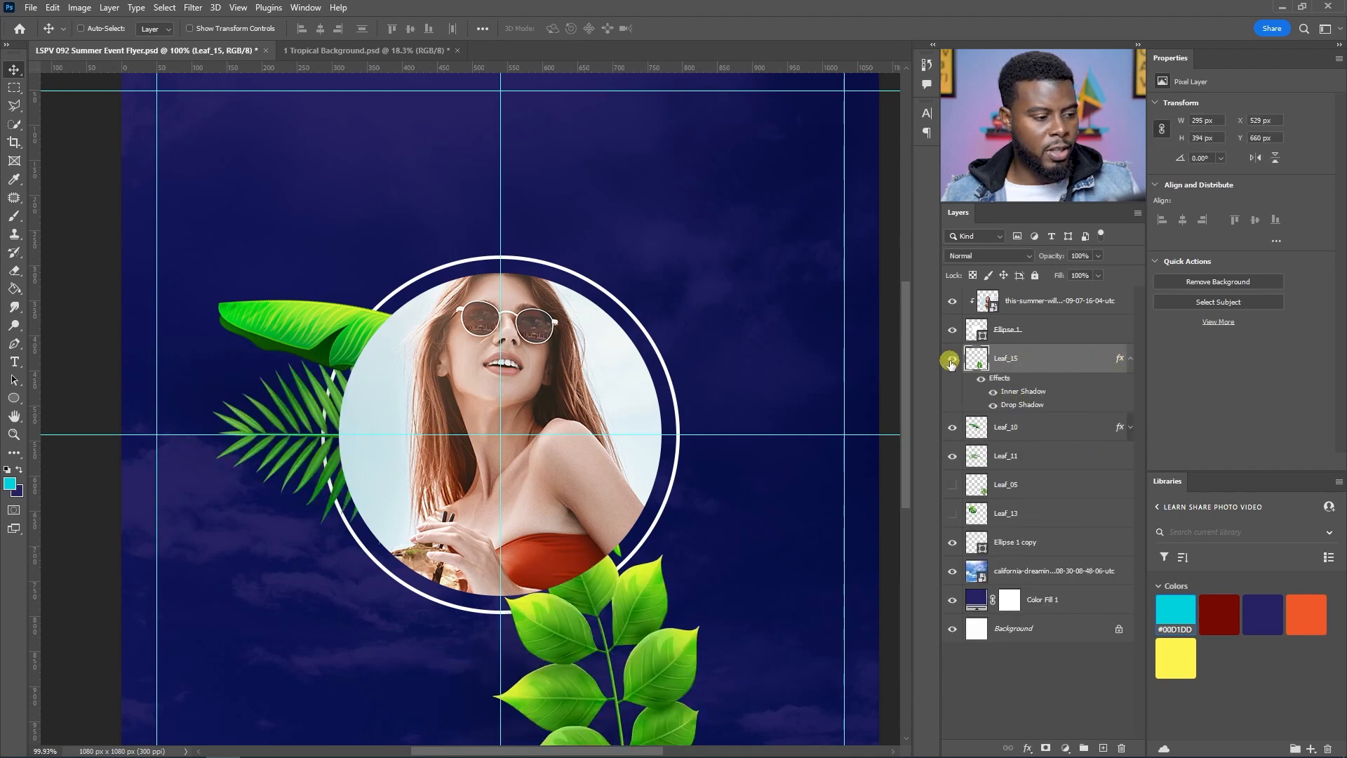
click(981, 380)
click(981, 380)
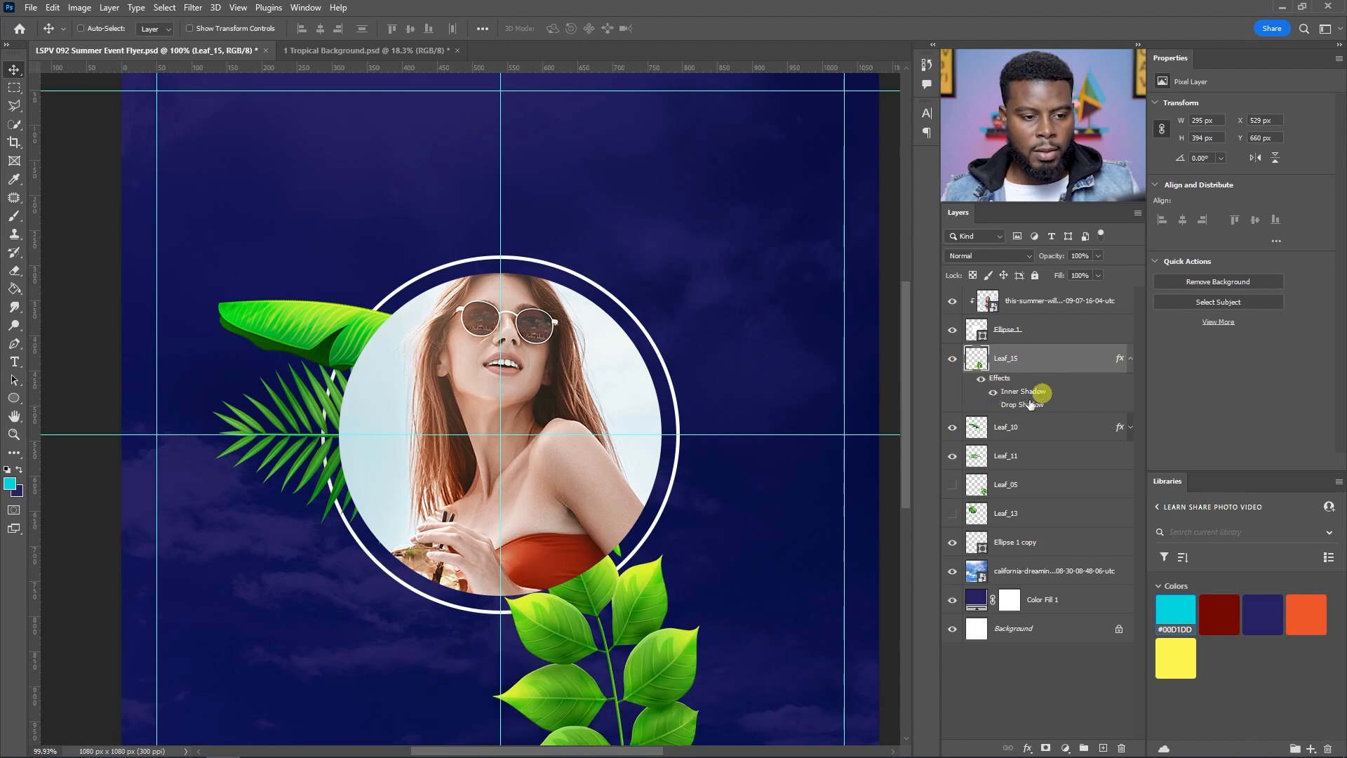
drag(647, 654, 463, 269)
key(ctrl+t)
drag(308, 133, 351, 195)
mouse_move(447, 266)
mouse_down()
mouse_move(449, 220)
mouse_move(460, 263)
mouse_move(455, 237)
mouse_move(447, 274)
mouse_up()
key(Return)
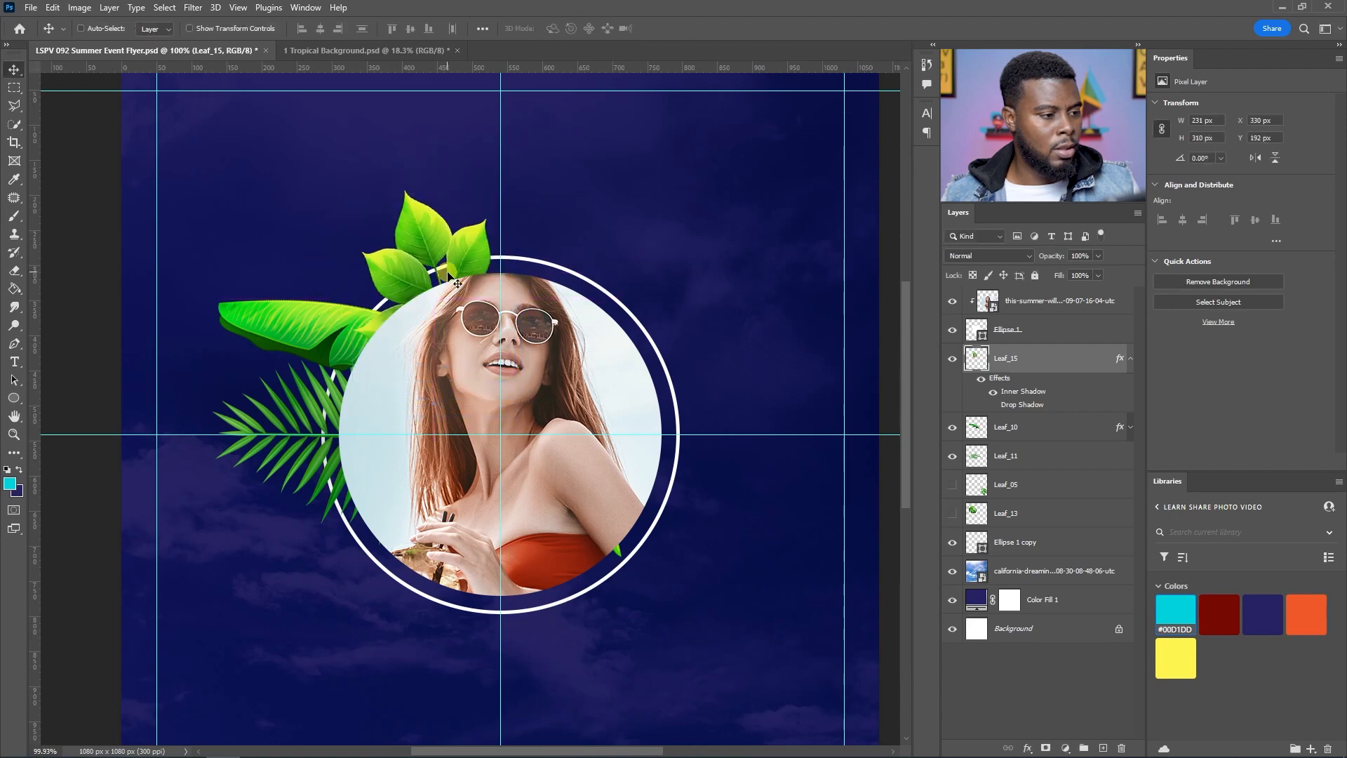
Step: Show the monstera leaf Leaf_05, move it behind the top of the portrait, scale it to 90% and rotate it about 17°
click(959, 485)
click(994, 493)
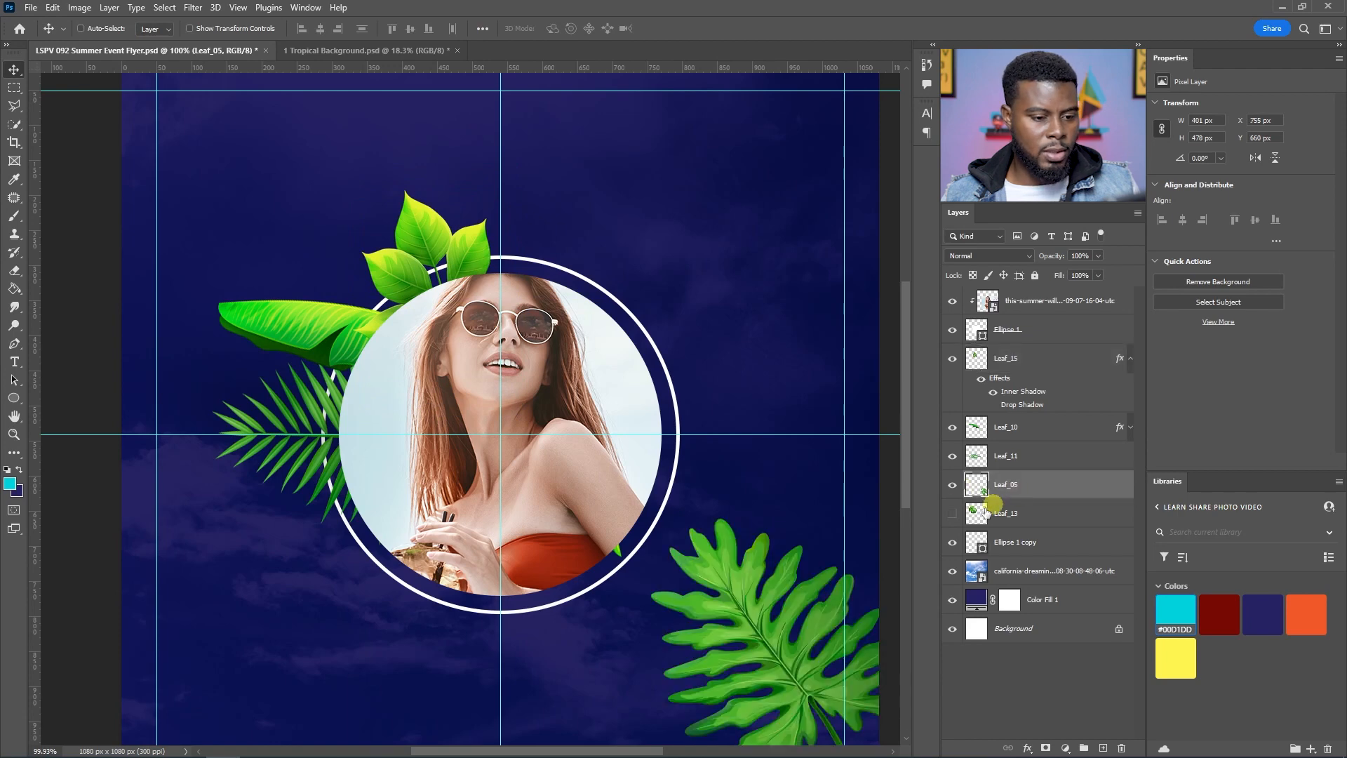
drag(787, 639, 446, 269)
key(ctrl+t)
drag(619, 126, 594, 226)
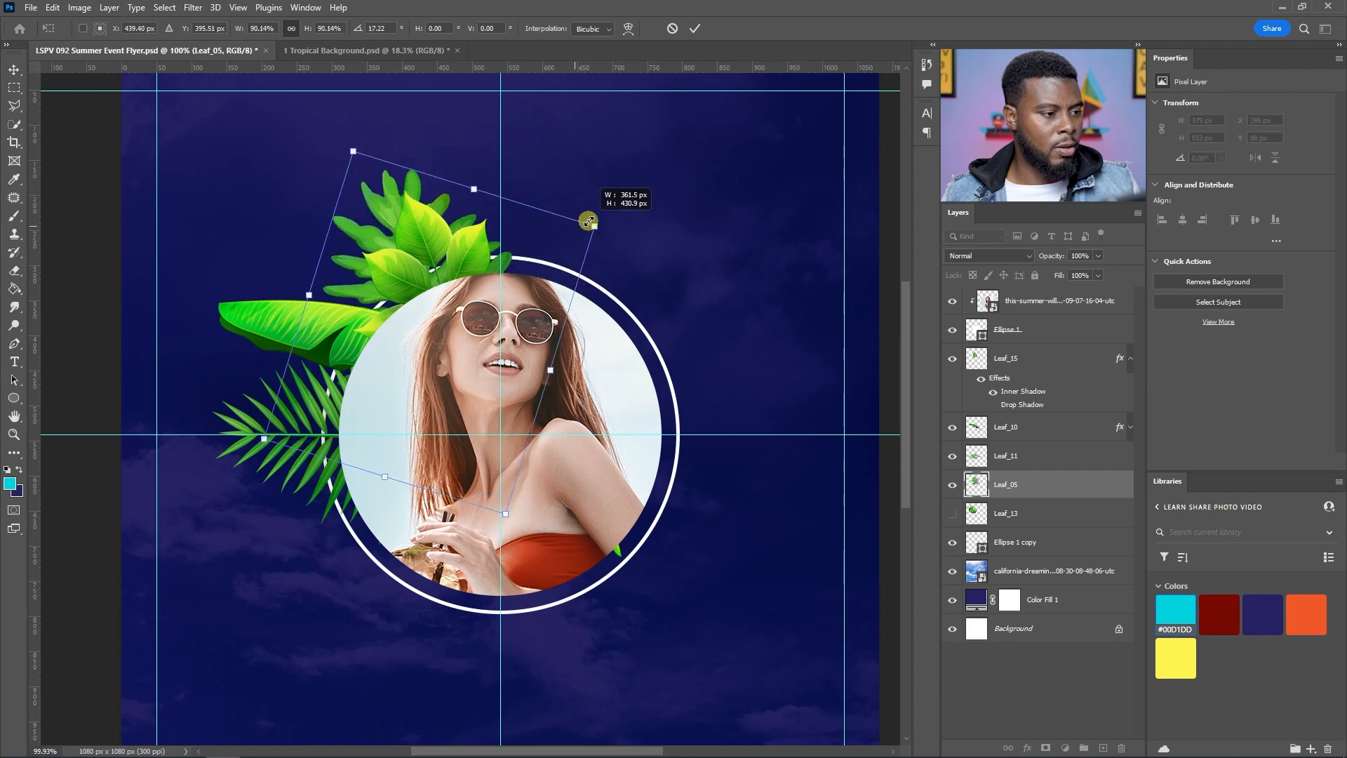
drag(352, 244, 362, 244)
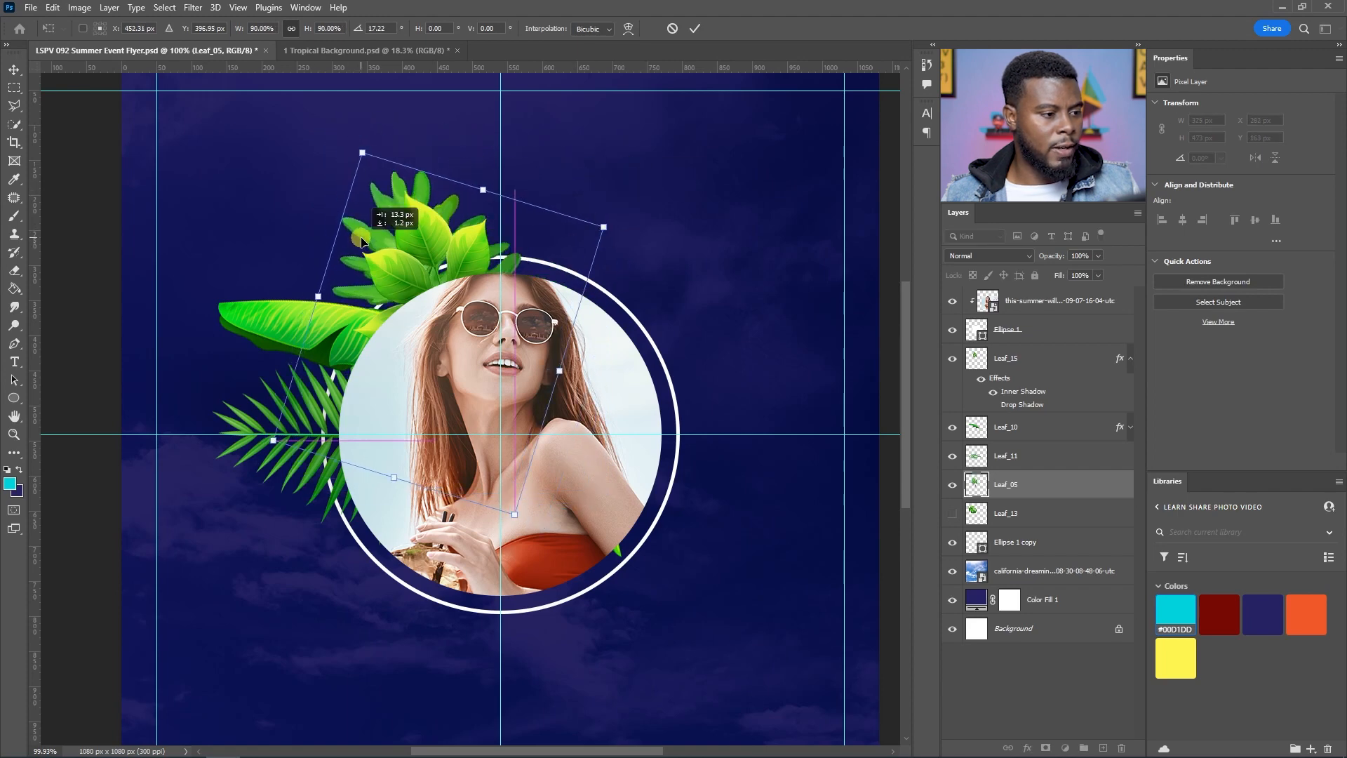
key(Return)
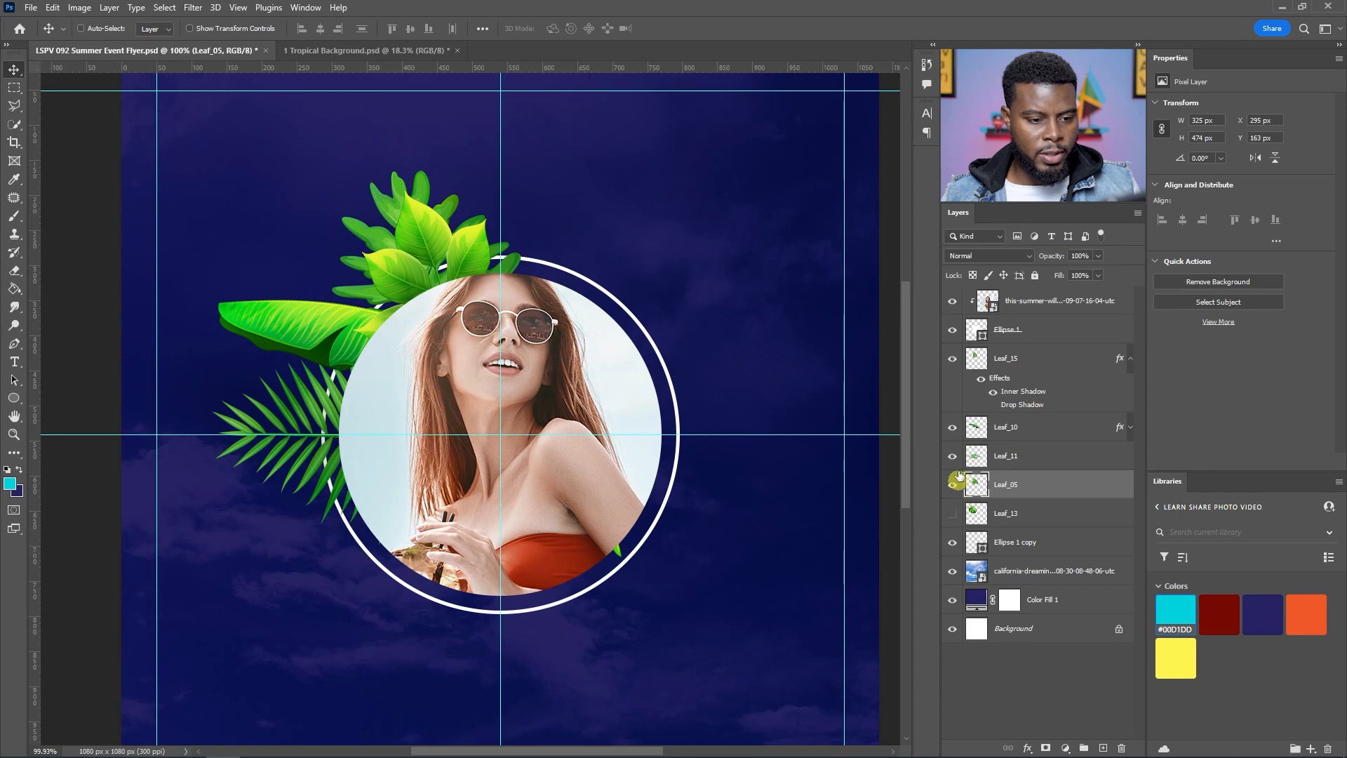
Step: Move the Leaf_15 branch to the bottom of the portrait and rotate it to hang below the ring
click(954, 358)
click(954, 357)
click(1014, 360)
drag(449, 267, 375, 554)
key(ctrl+t)
drag(466, 475, 217, 571)
key(Return)
drag(370, 573, 447, 579)
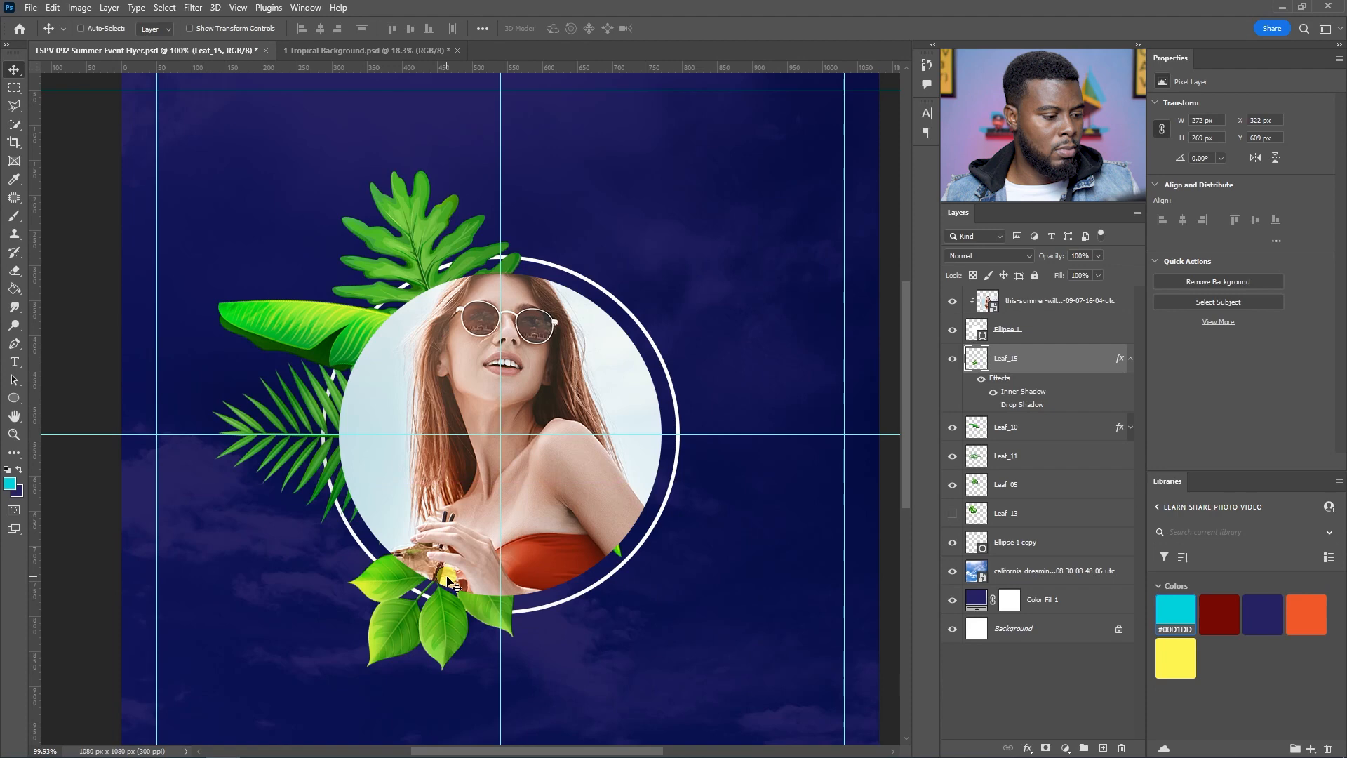
Step: Show the monstera leaf Leaf_13, move it to the portrait's lower left, rotate it about 121° and resize it
click(948, 426)
click(953, 512)
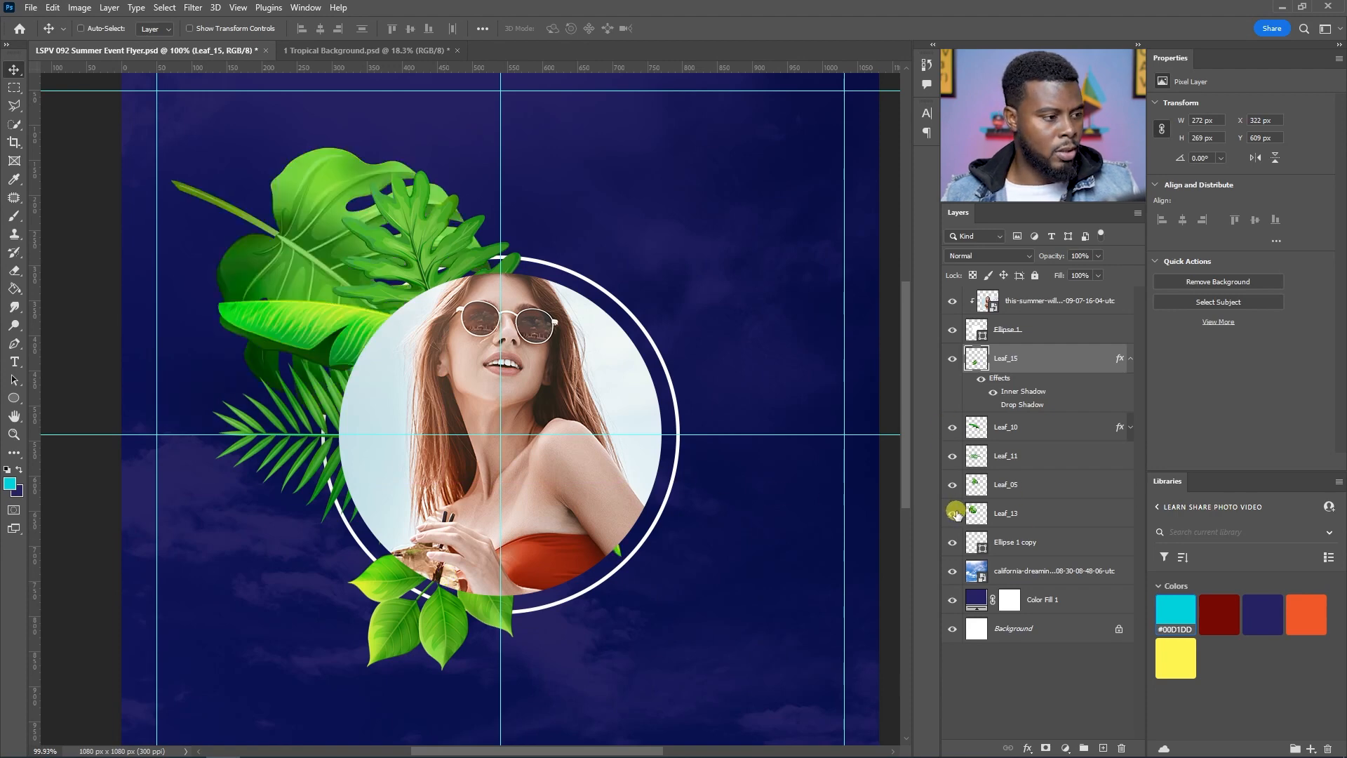
click(993, 510)
drag(279, 210, 387, 304)
key(ctrl+t)
drag(551, 231, 529, 594)
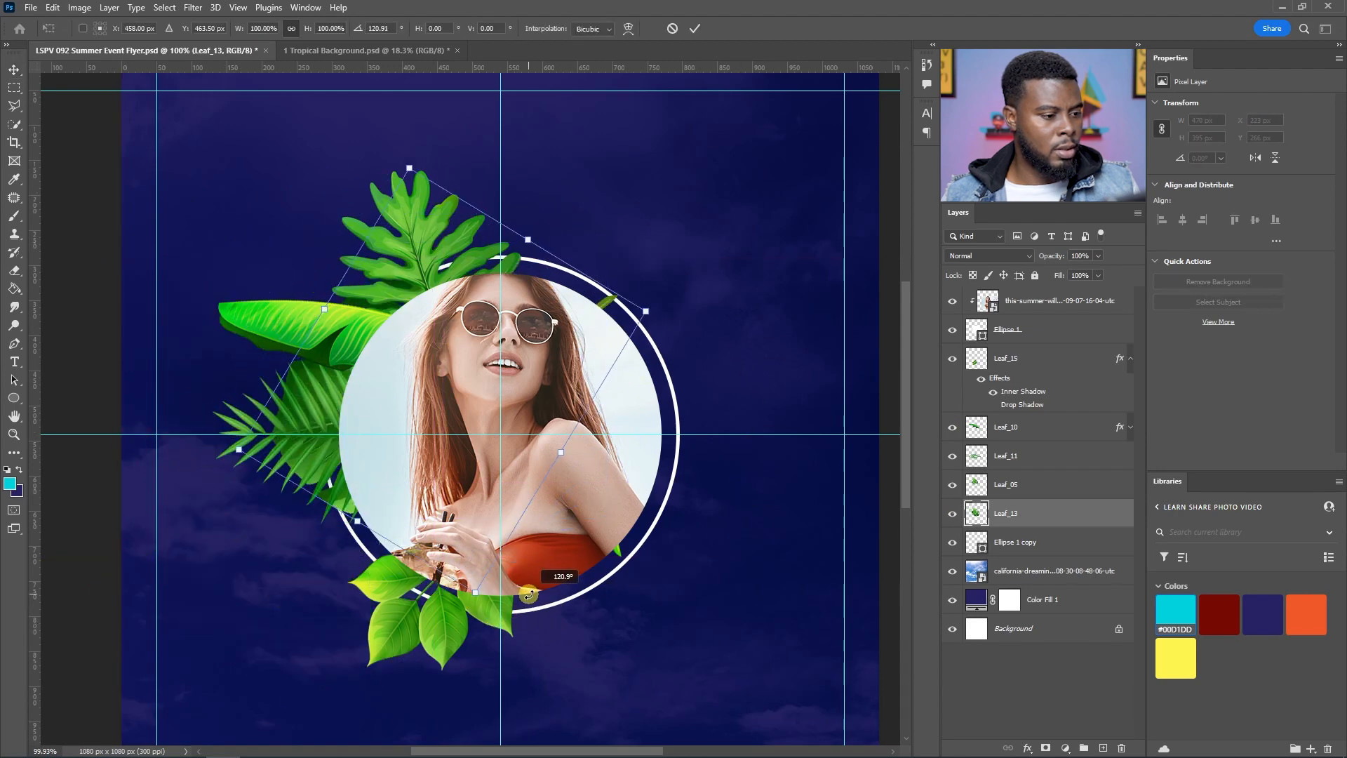
drag(409, 168, 420, 280)
drag(414, 472, 335, 560)
drag(538, 469, 517, 414)
drag(298, 580, 324, 546)
key(Return)
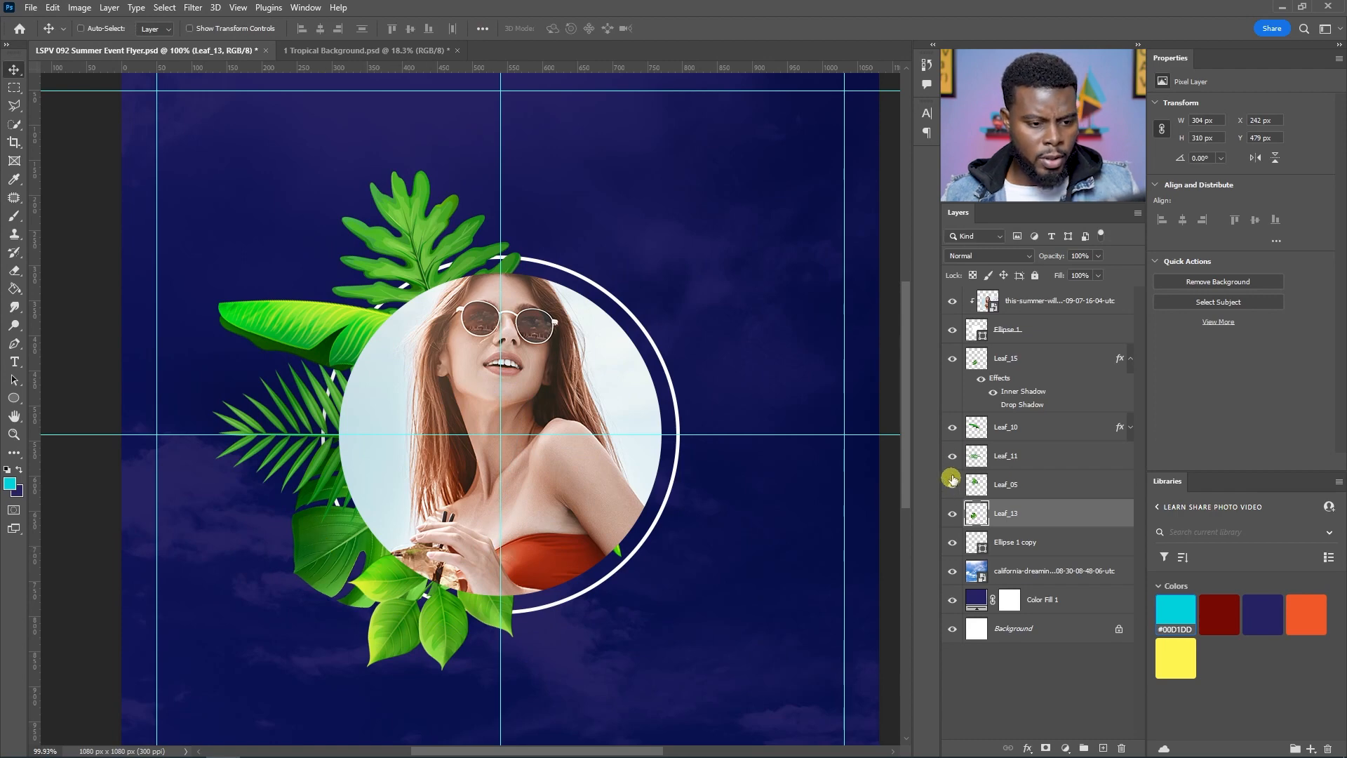
Step: Hide the Leaf_15 branch and reposition and rotate the Leaf_13 monstera so it sits under the portrait
click(952, 361)
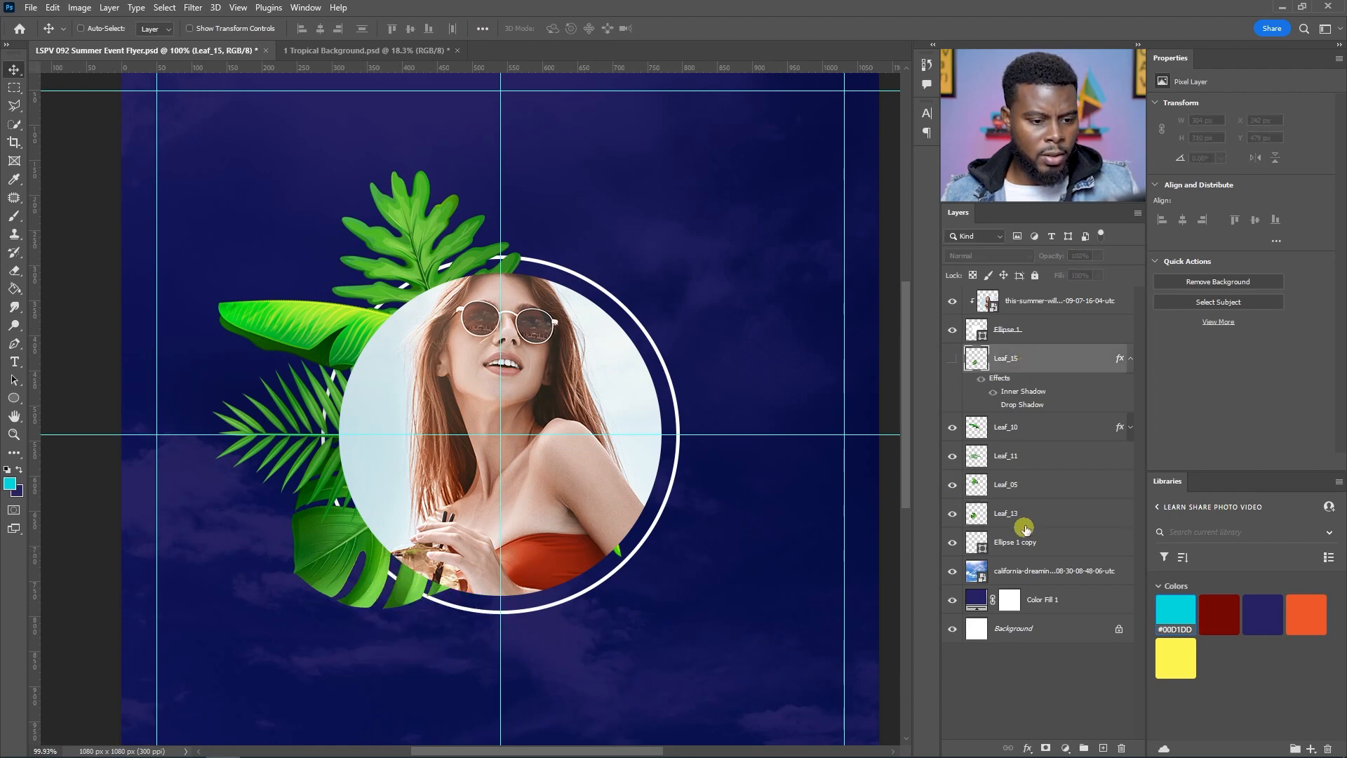
drag(355, 577, 439, 625)
key(ctrl+t)
drag(685, 529, 642, 390)
drag(412, 634, 433, 617)
key(Return)
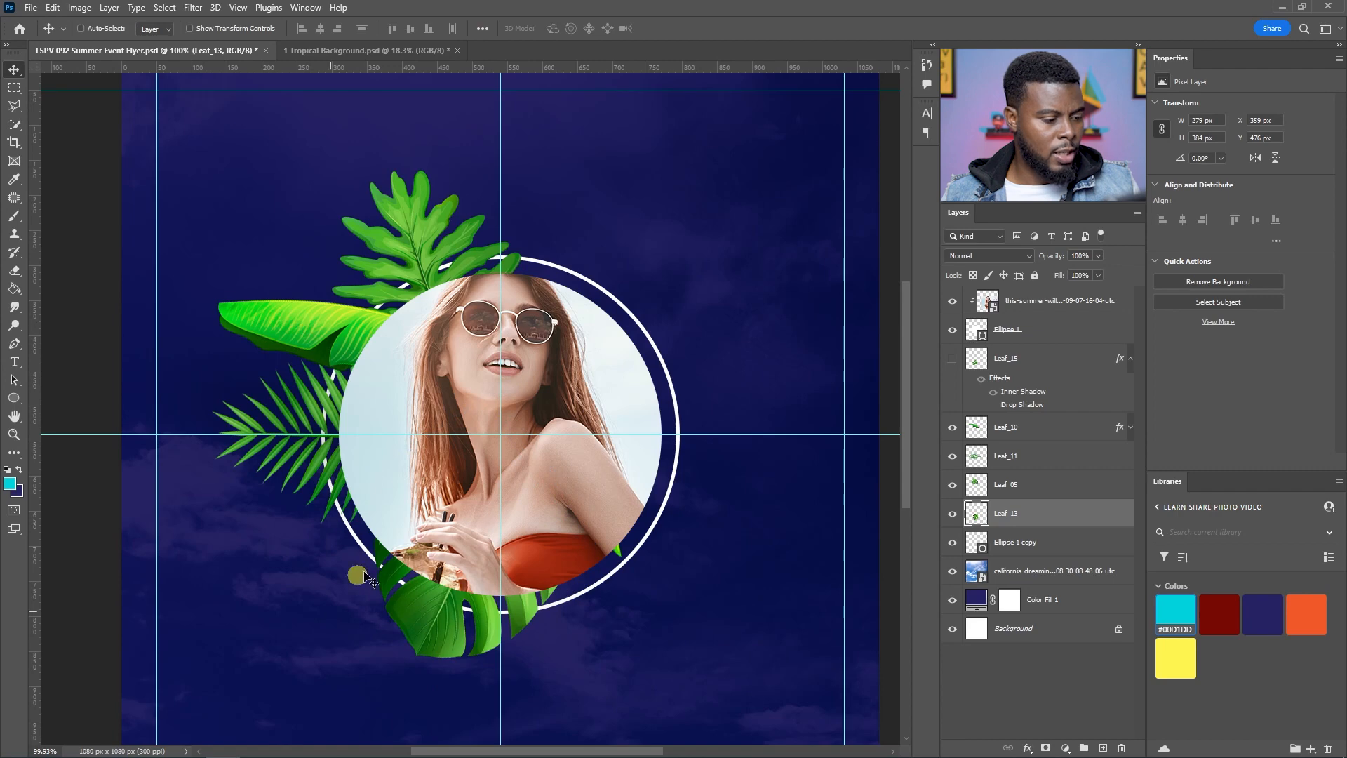
Step: Duplicate the banana leaf Leaf_10, flip the copy vertically and place it at the portrait's lower left
click(1000, 433)
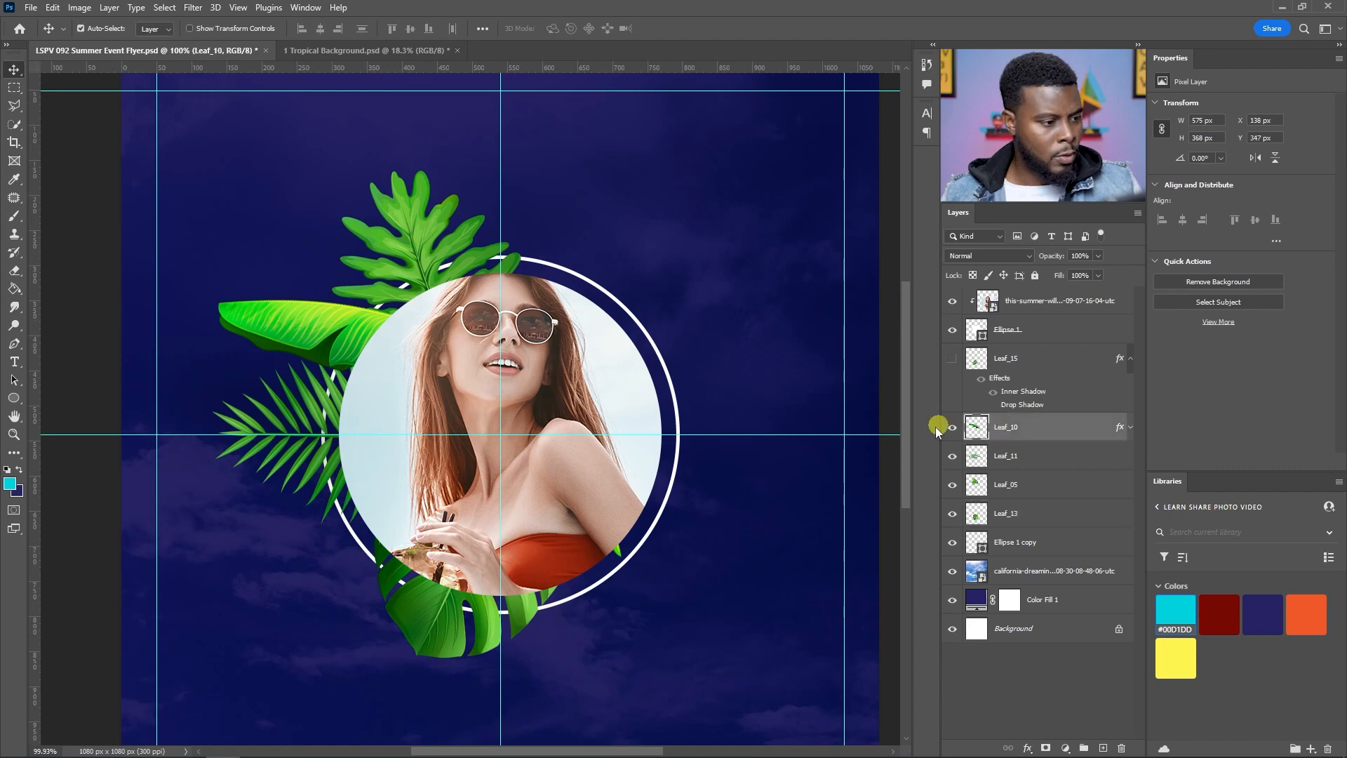
key(ctrl+j)
drag(334, 343, 336, 554)
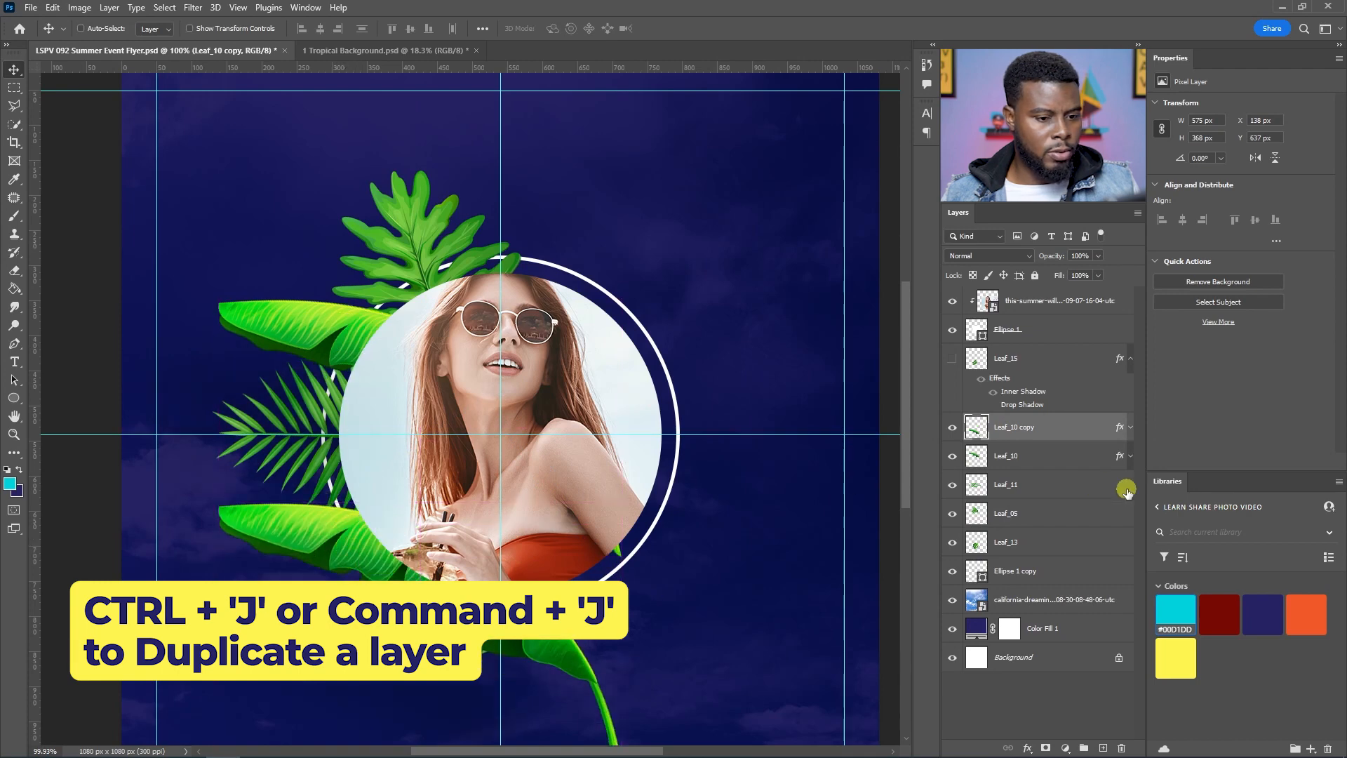
click(1131, 427)
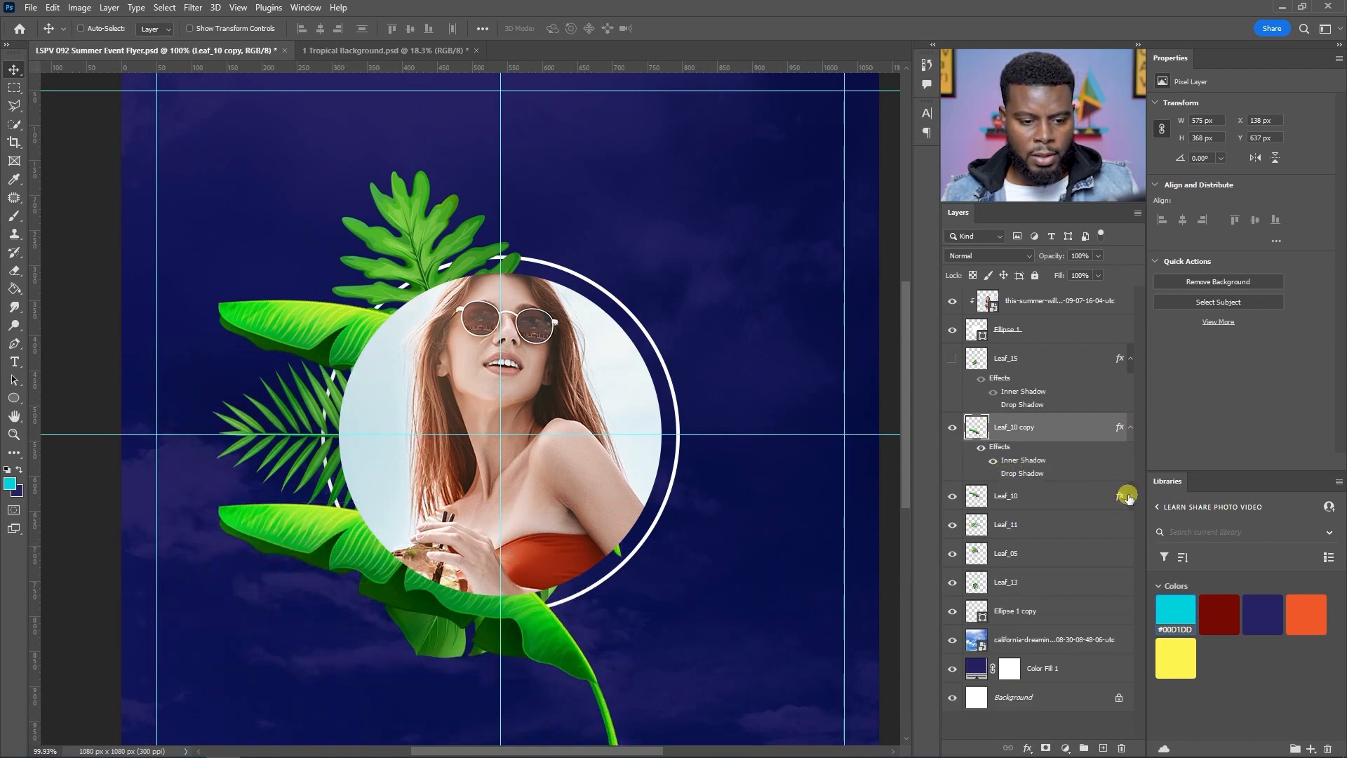
click(1128, 496)
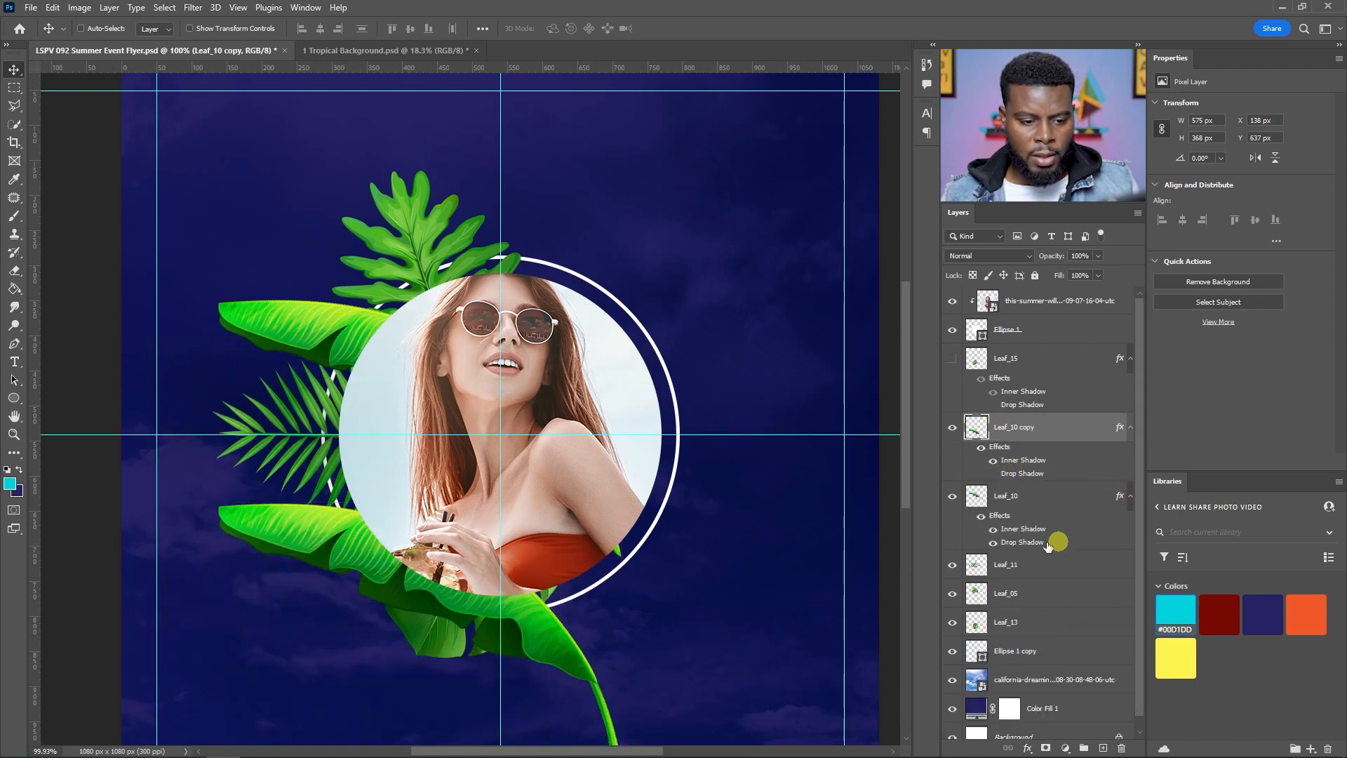
click(1128, 497)
click(952, 427)
click(951, 428)
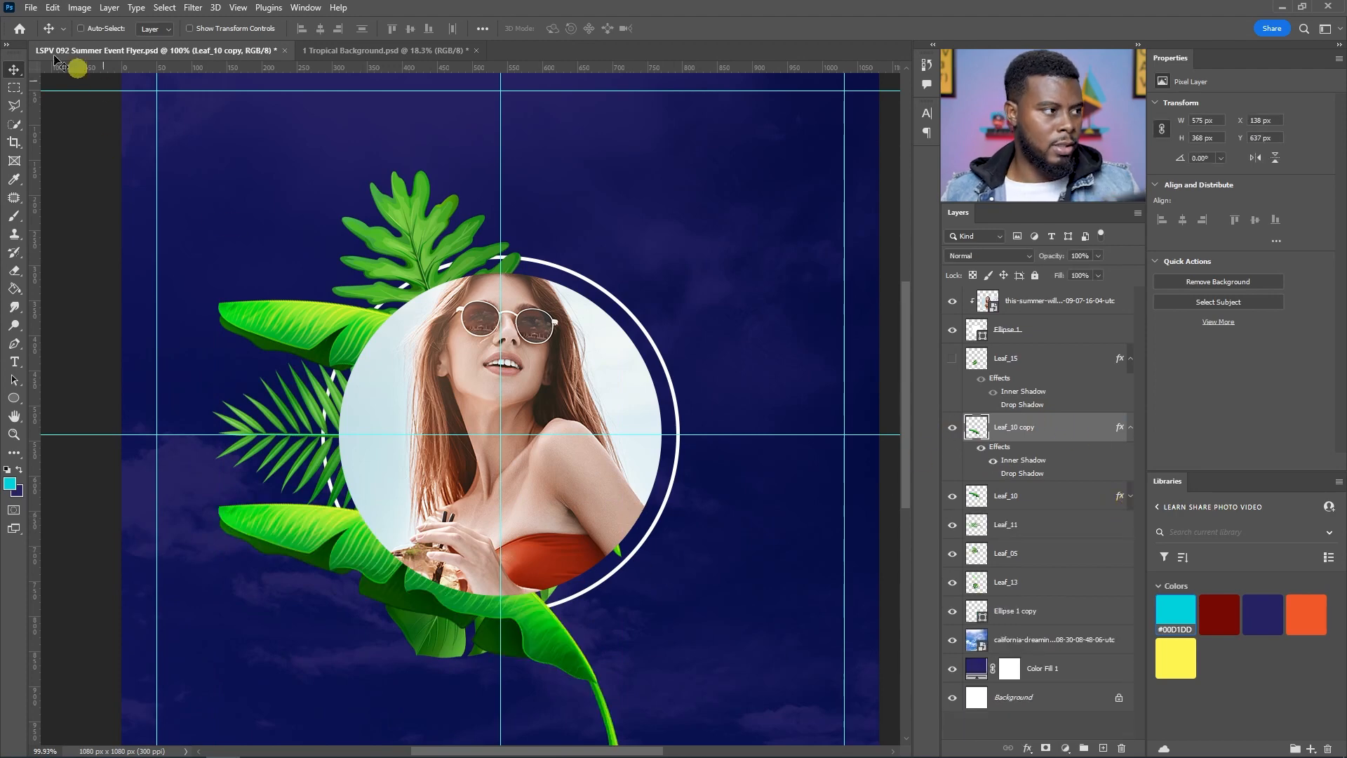
click(54, 14)
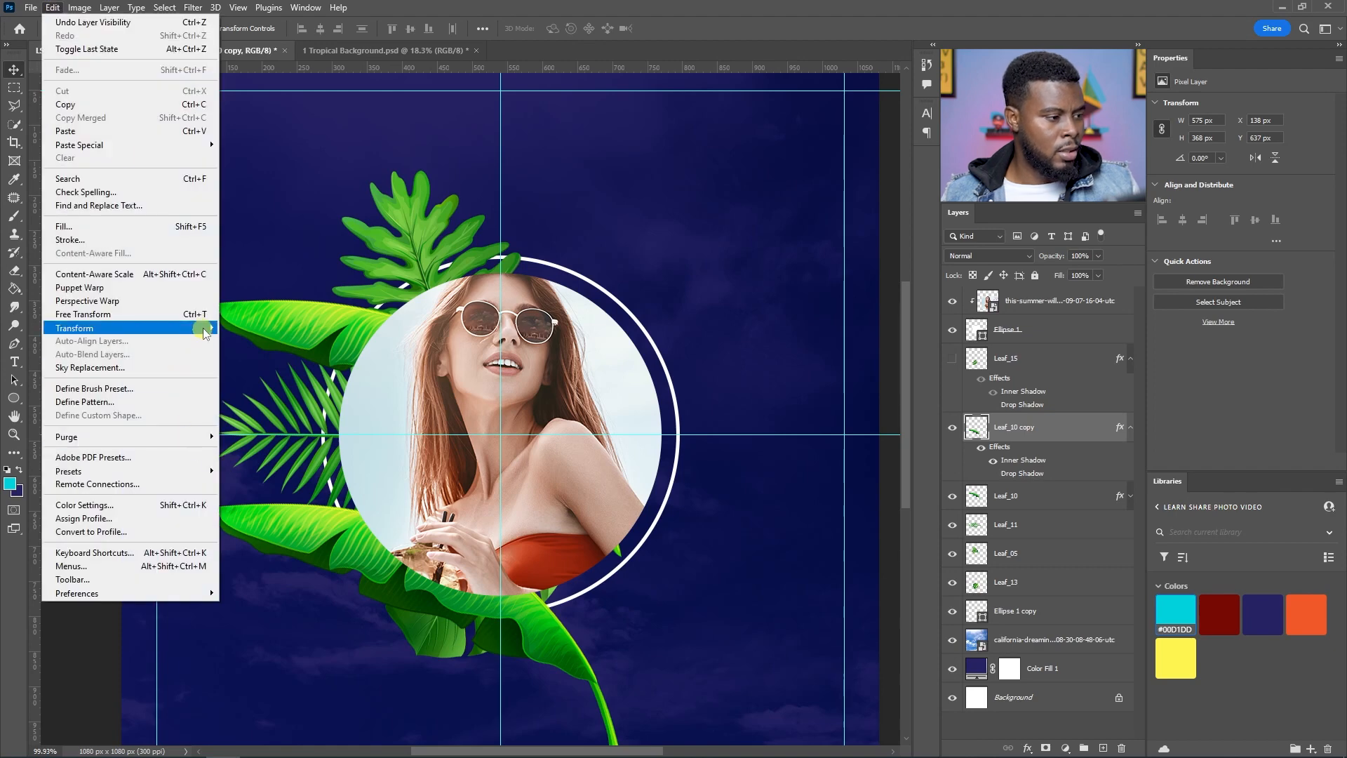
mouse_move(203, 329)
click(302, 600)
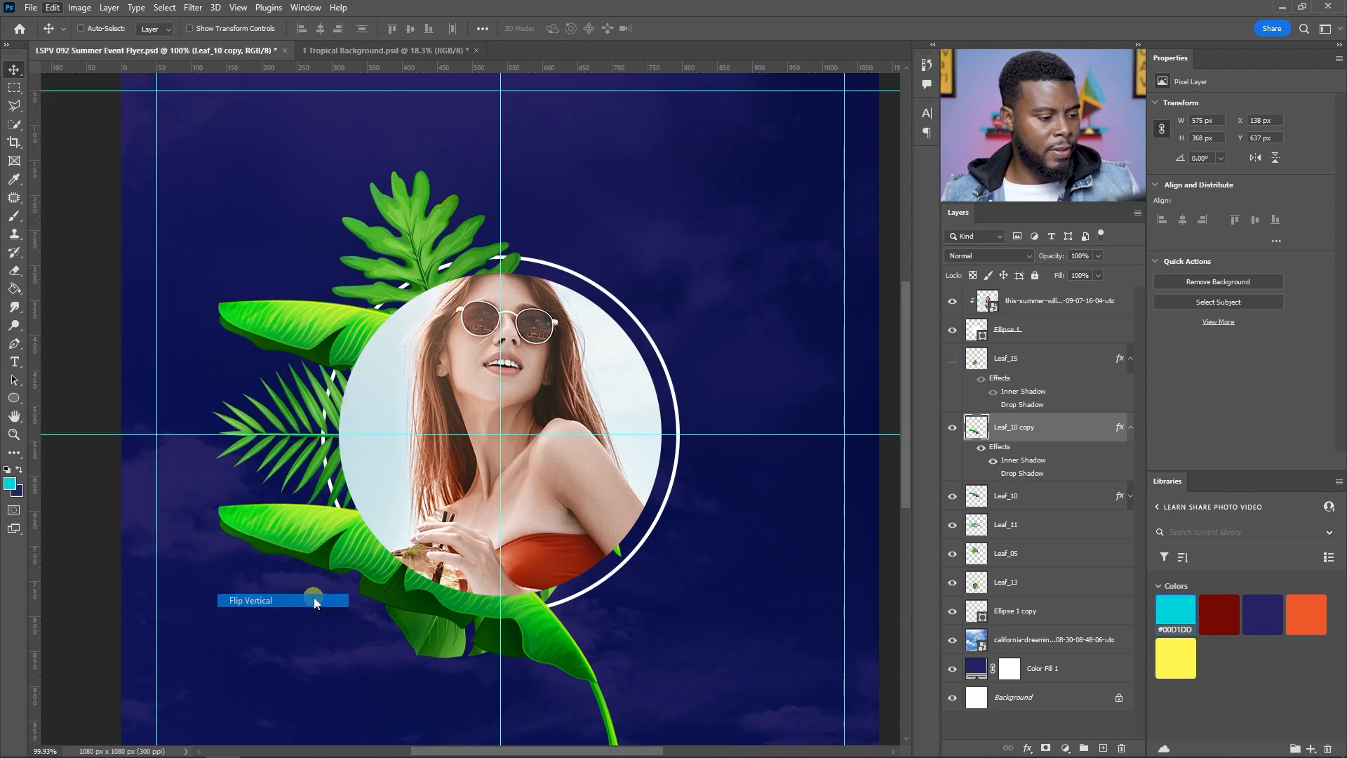
drag(414, 675, 459, 505)
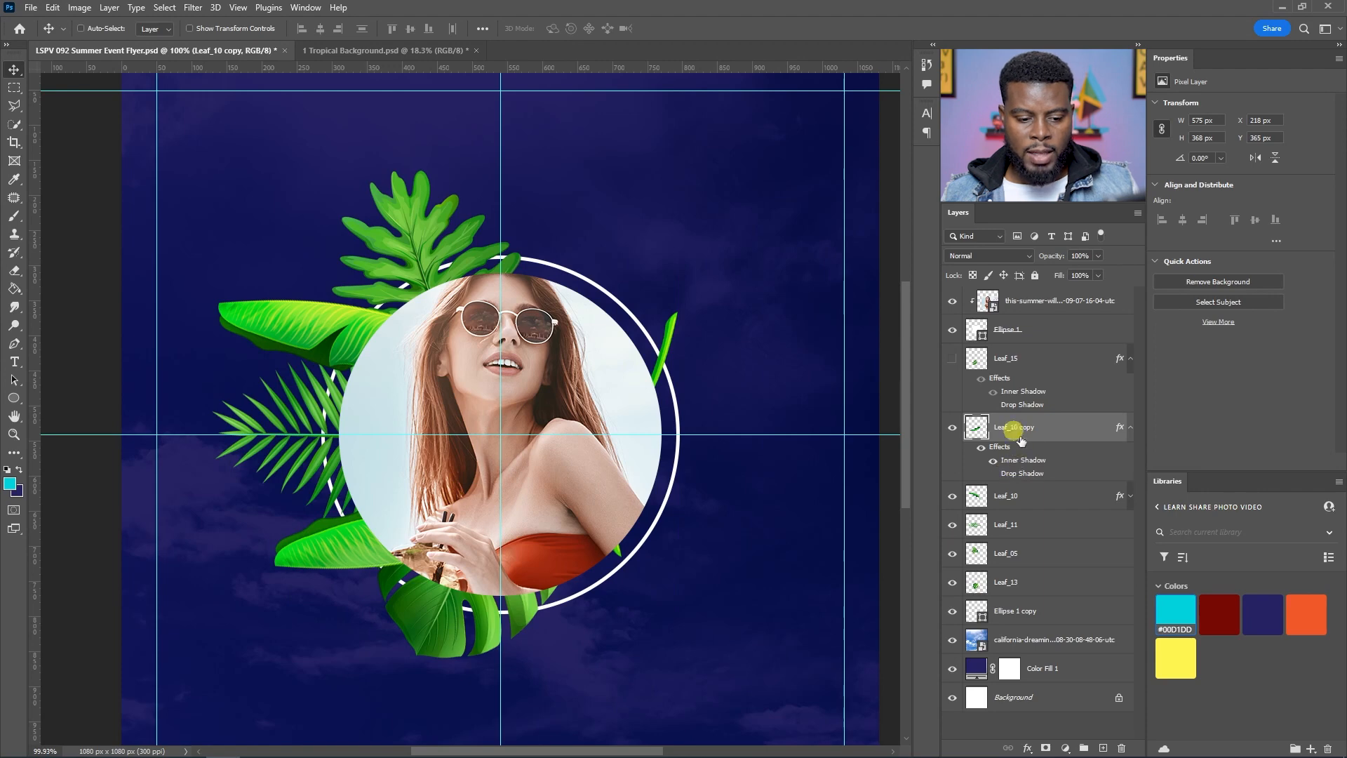
Step: Add a layer mask to the banana leaf copy and erase its stray stem poking past the ring on the right
click(1046, 747)
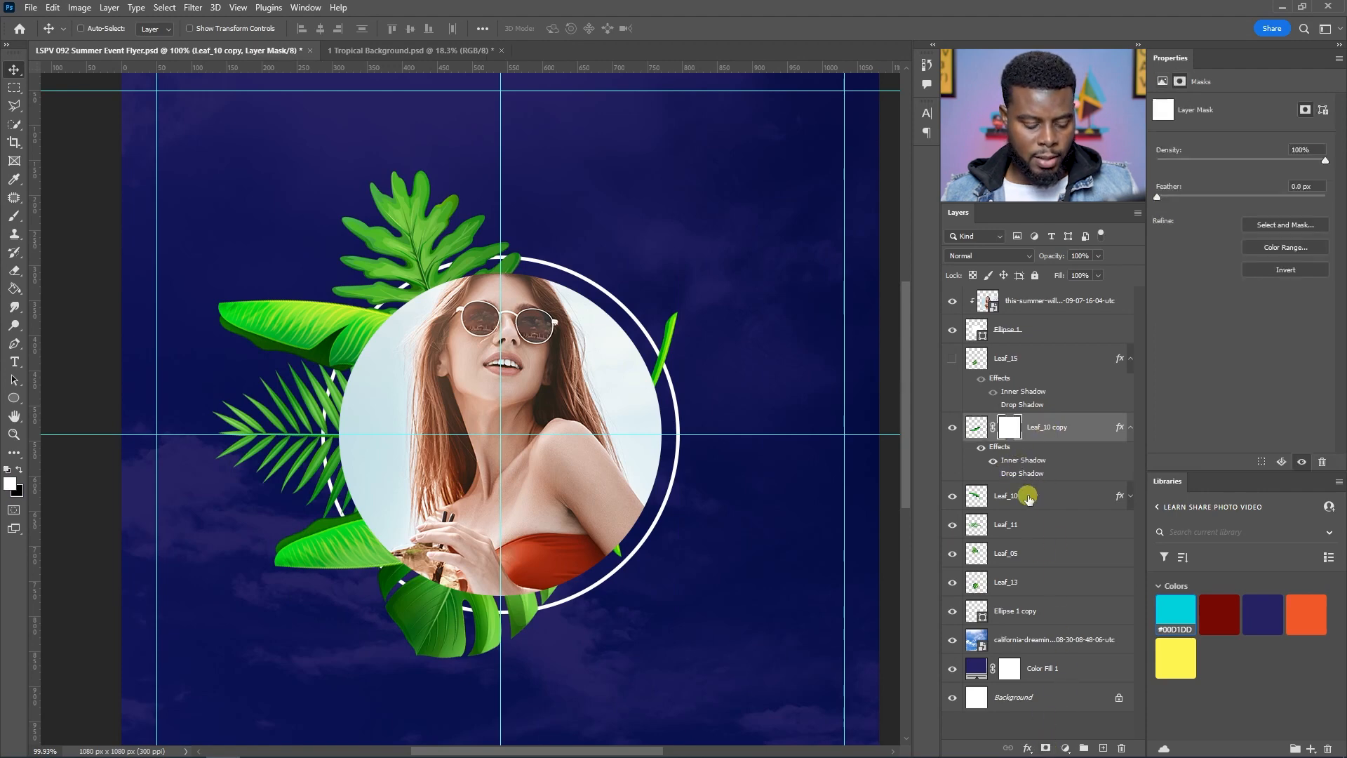
key(e)
key(bracketleft)
key(bracketleft)
key(bracketleft)
mouse_move(686, 310)
mouse_down()
mouse_move(658, 372)
mouse_move(673, 349)
mouse_move(662, 325)
mouse_move(679, 363)
mouse_up()
key(v)
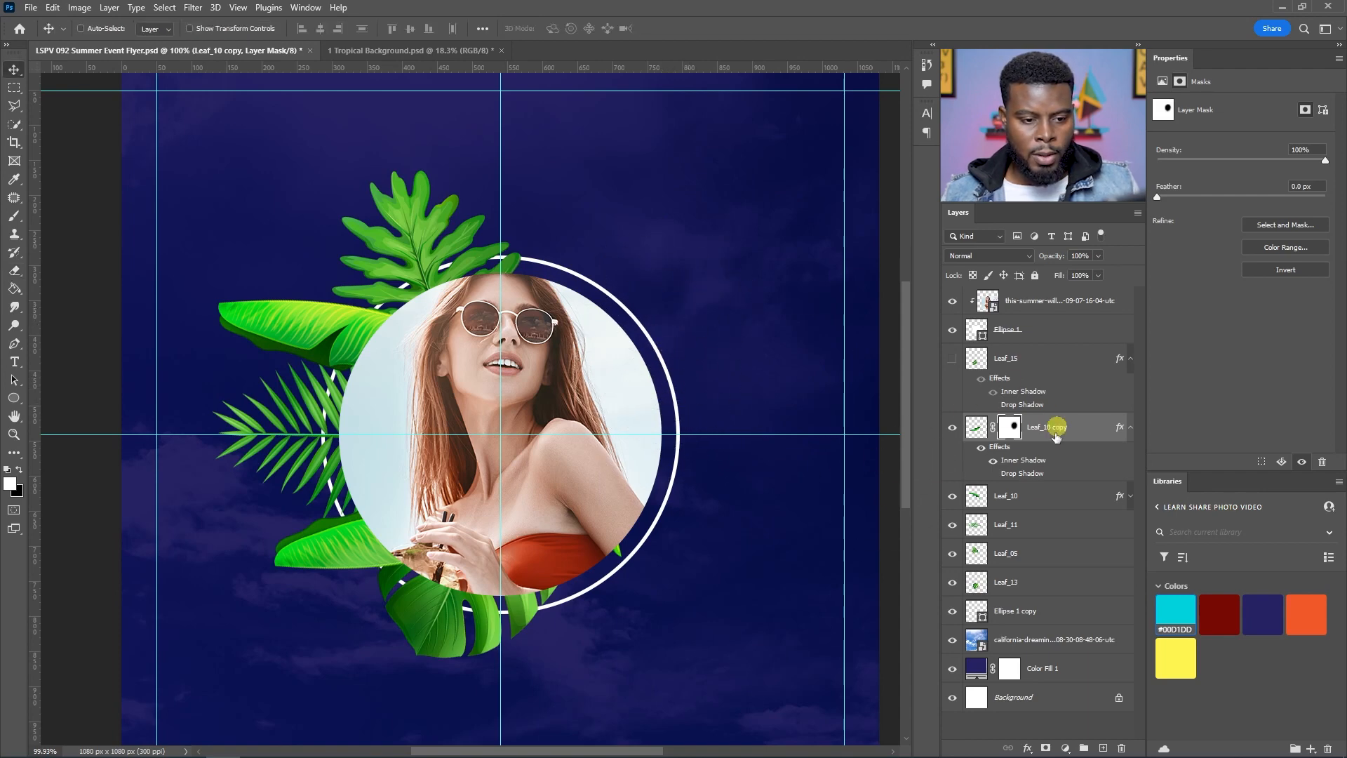
Step: Save the flyer project
key(ctrl+s)
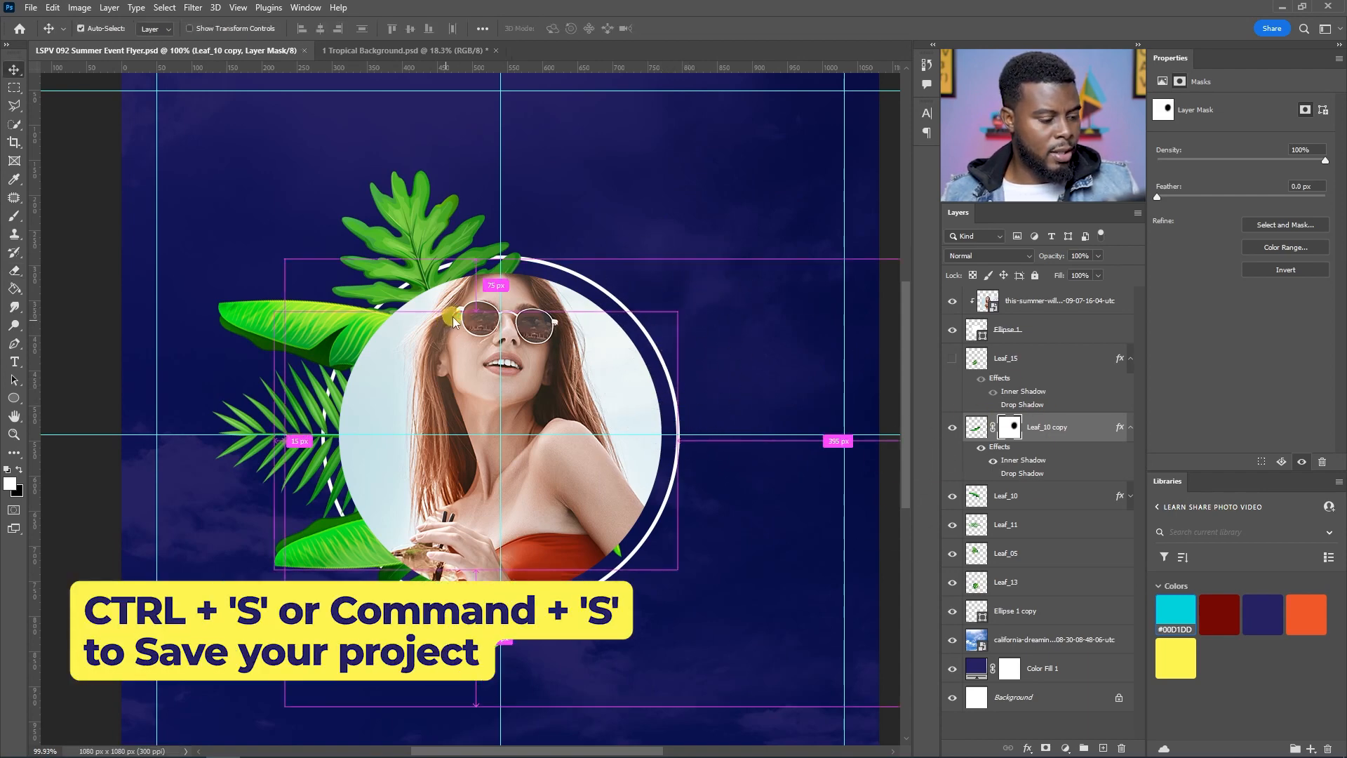
scroll(352, 427, down, 4)
scroll(352, 427, up, 3)
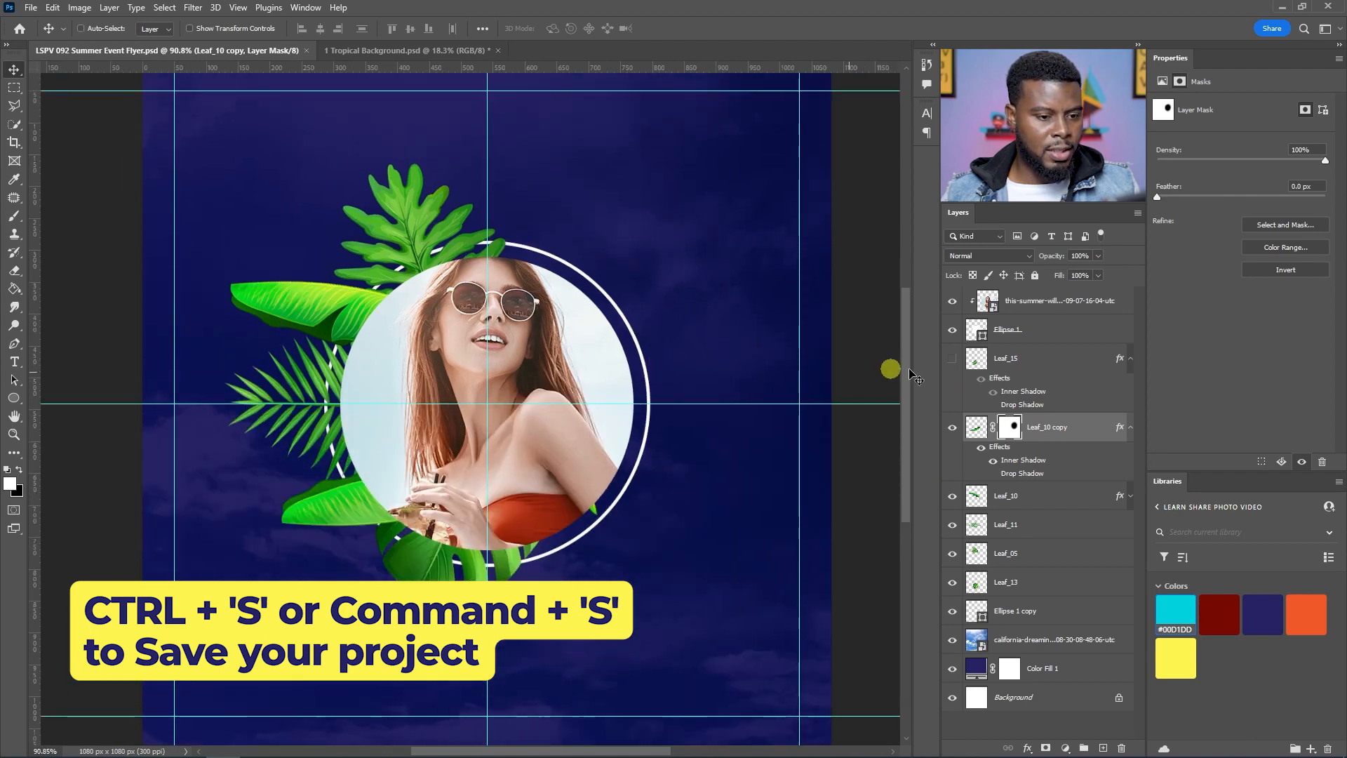
Step: Nudge the palm frond Leaf_11 slightly upward along the ring's left side
click(951, 358)
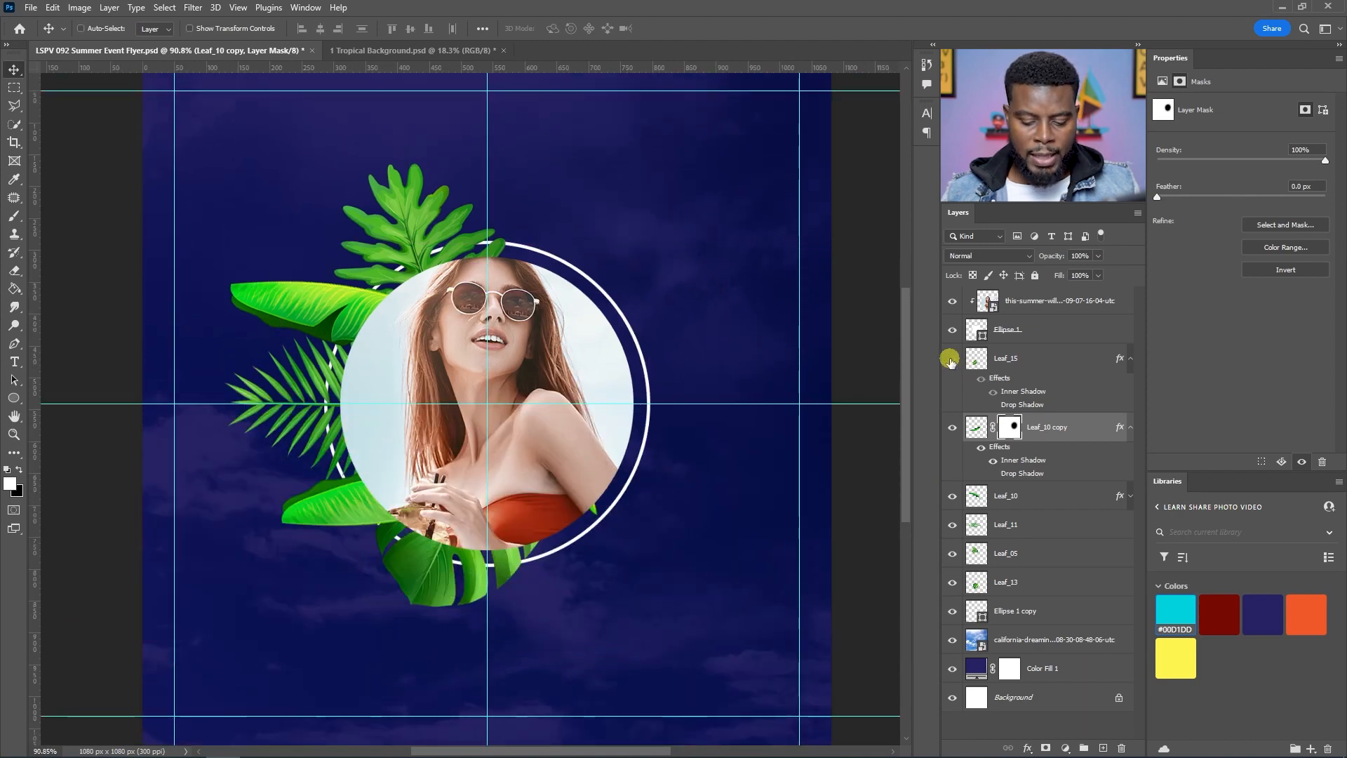
click(952, 359)
click(984, 502)
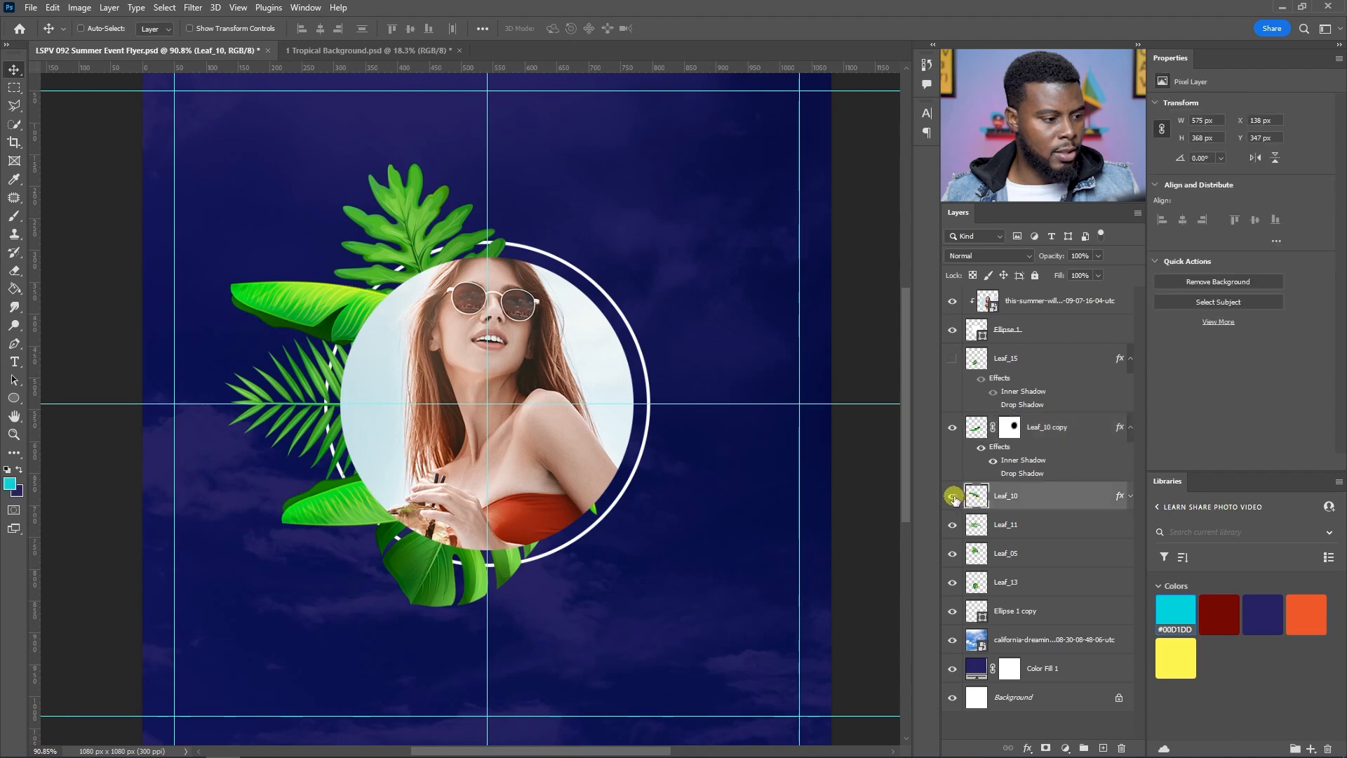
click(989, 525)
drag(342, 439, 274, 426)
key(ctrl+z)
drag(312, 377, 319, 341)
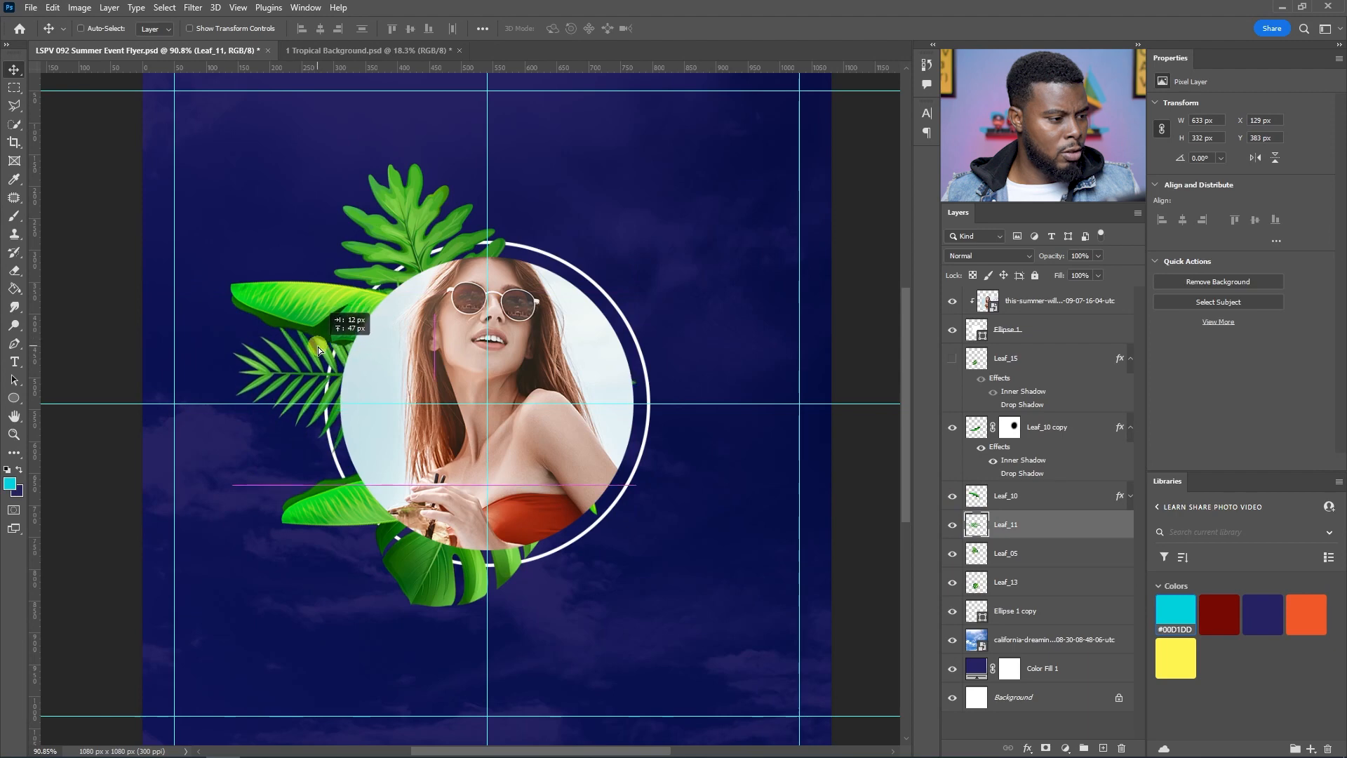
Step: Raise the flipped banana leaf copy slightly beside the portrait's lower left
click(1010, 498)
click(953, 497)
click(953, 497)
click(1049, 430)
drag(389, 515, 377, 456)
Step: Bring the fan palm Leaf_02 from the Tropical Background document into the flyer and scale it to 30%
click(357, 51)
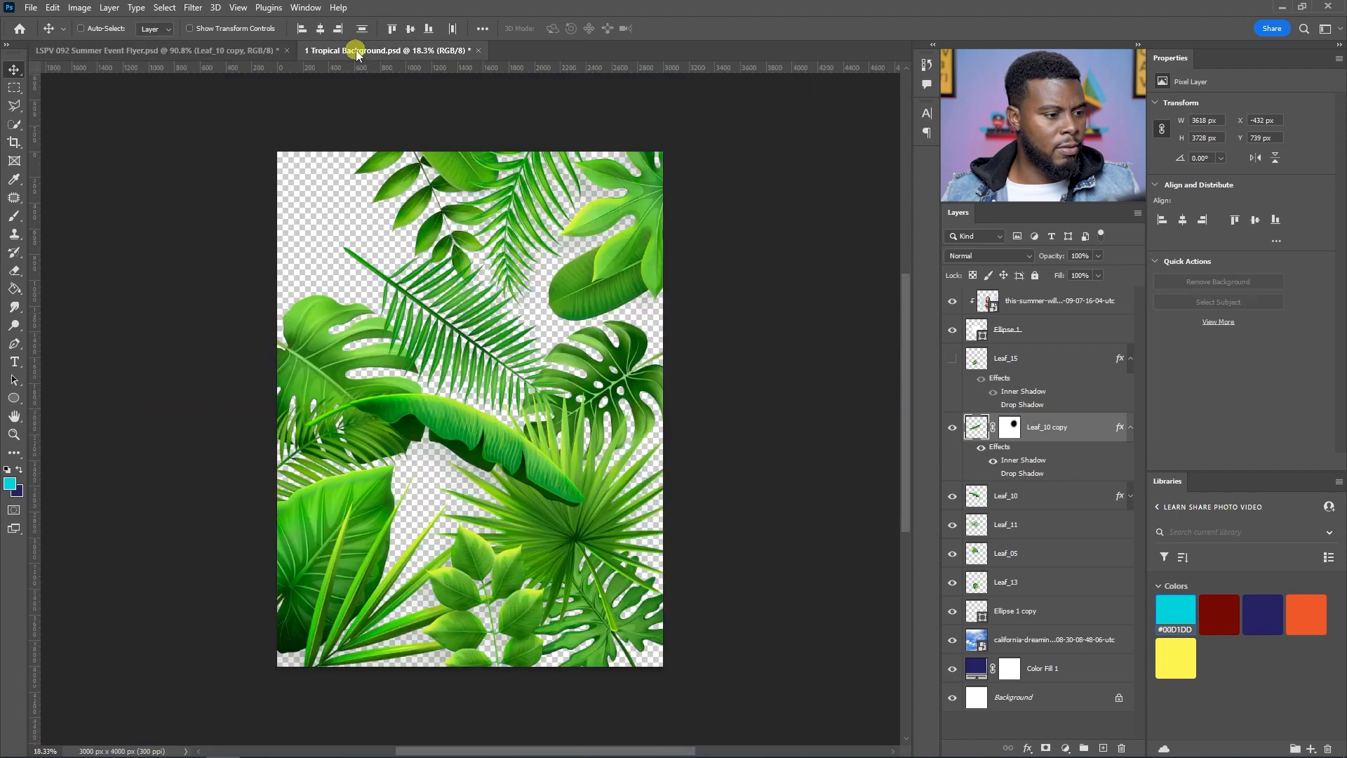
click(951, 474)
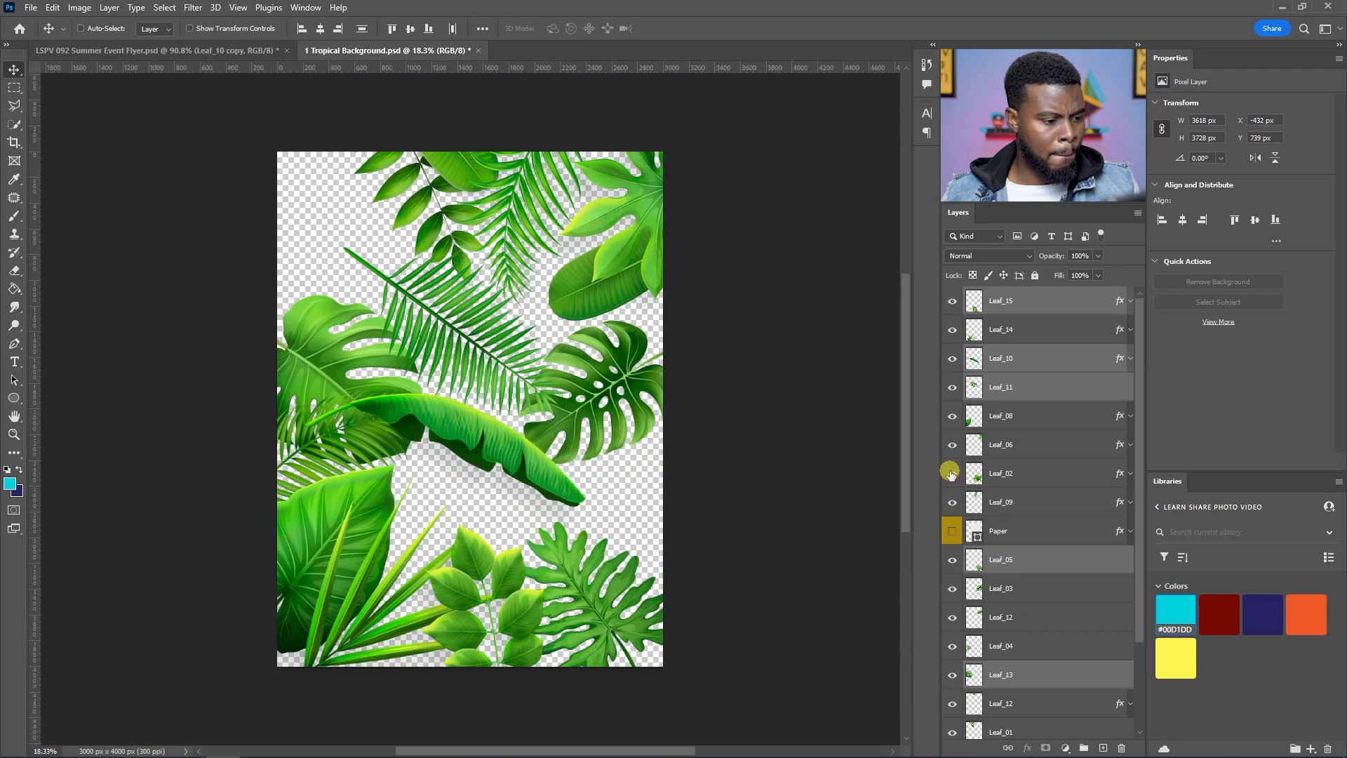
click(951, 474)
click(1005, 472)
click(951, 473)
click(952, 473)
drag(641, 496, 470, 363)
key(ctrl+t)
key(shift+Down)
key(shift+Down)
key(shift+Down)
key(shift+Down)
key(shift+Down)
key(shift+Down)
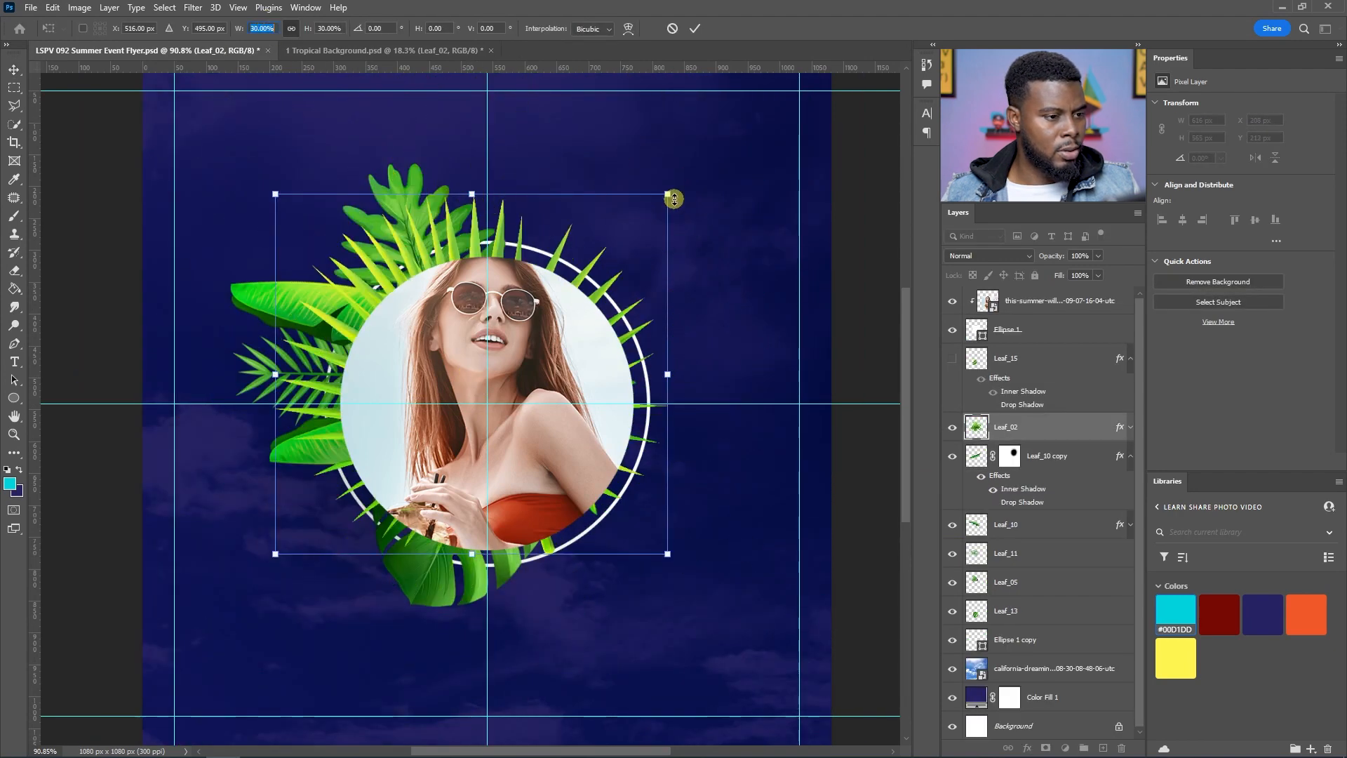
key(Return)
Step: Move the fan palm to the portrait's lower left, below the other leaves
drag(689, 182, 396, 264)
key(Return)
drag(614, 499, 490, 529)
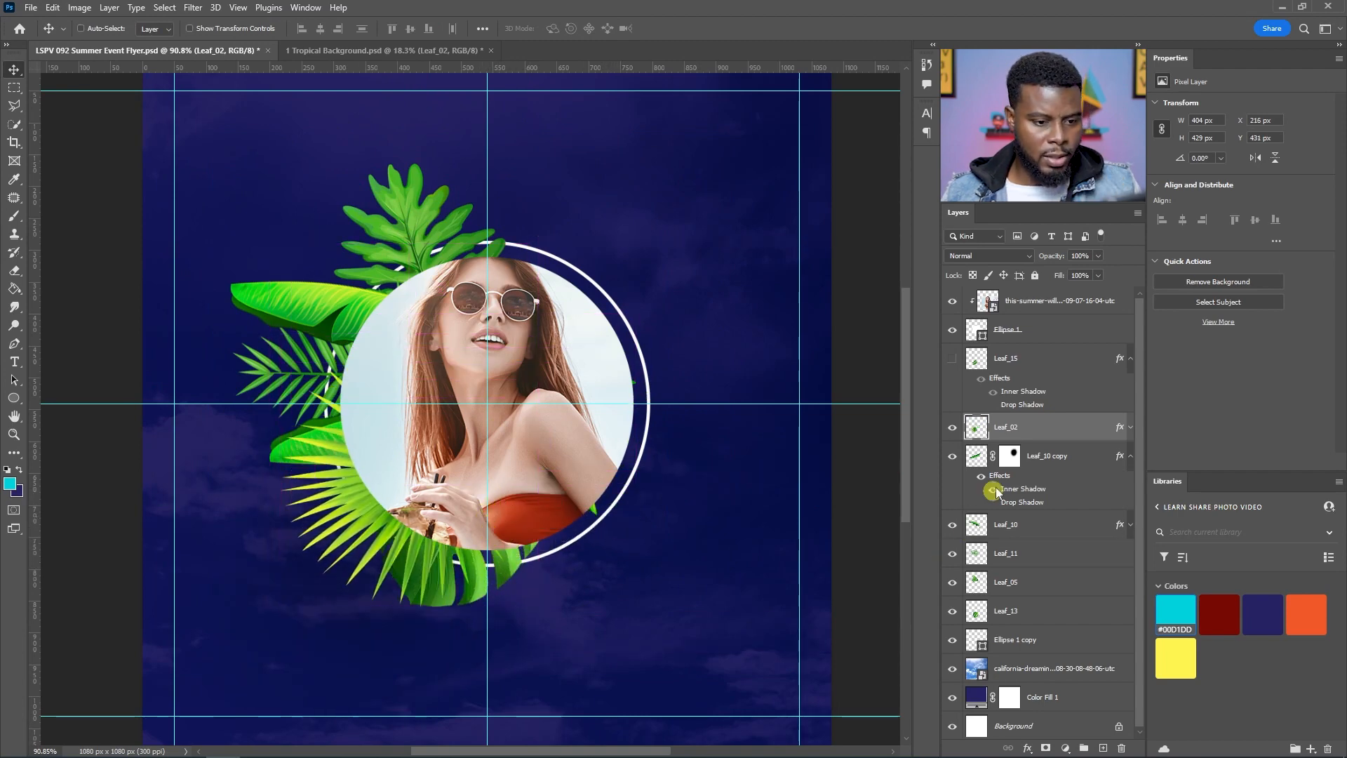
Step: Reorder the fan palm layer down the stack so it sits just above Leaf_13
drag(1019, 429, 1002, 623)
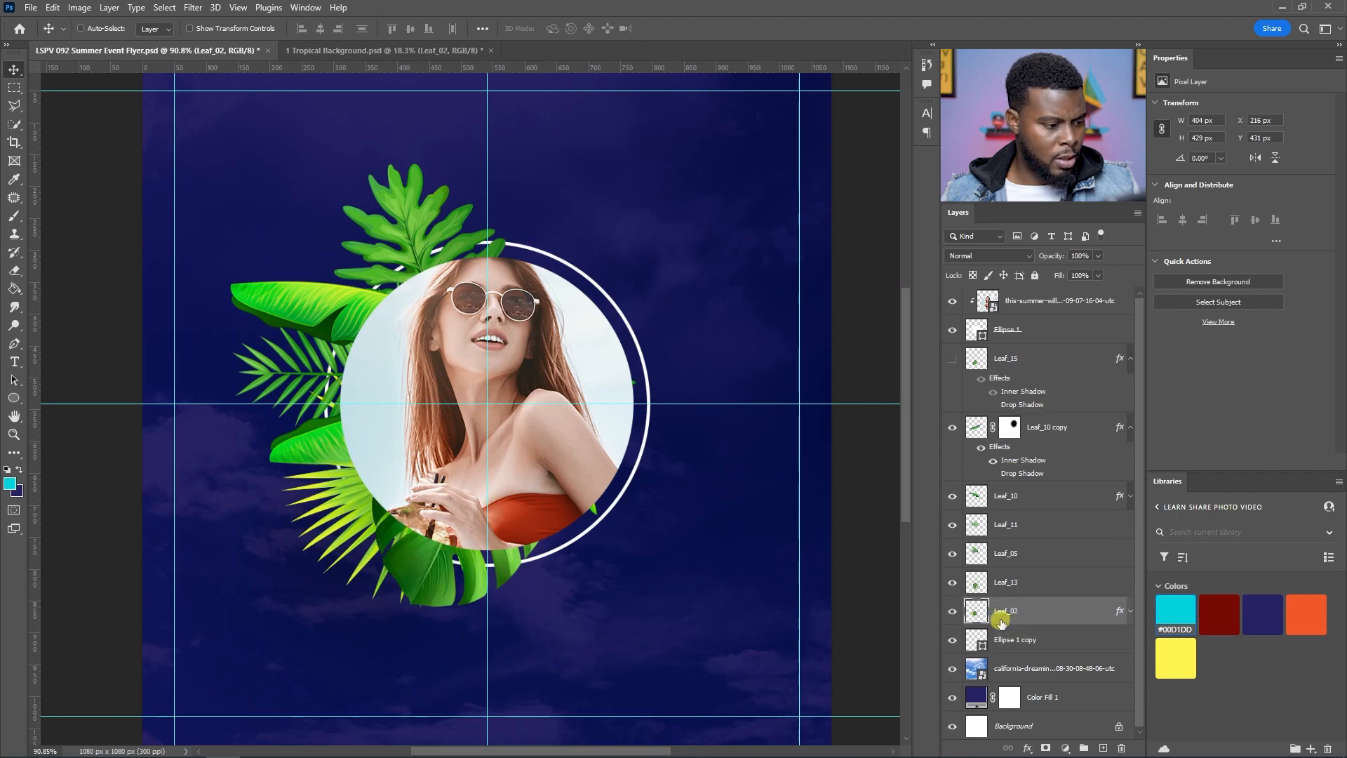
click(953, 582)
click(952, 583)
drag(991, 607, 1008, 575)
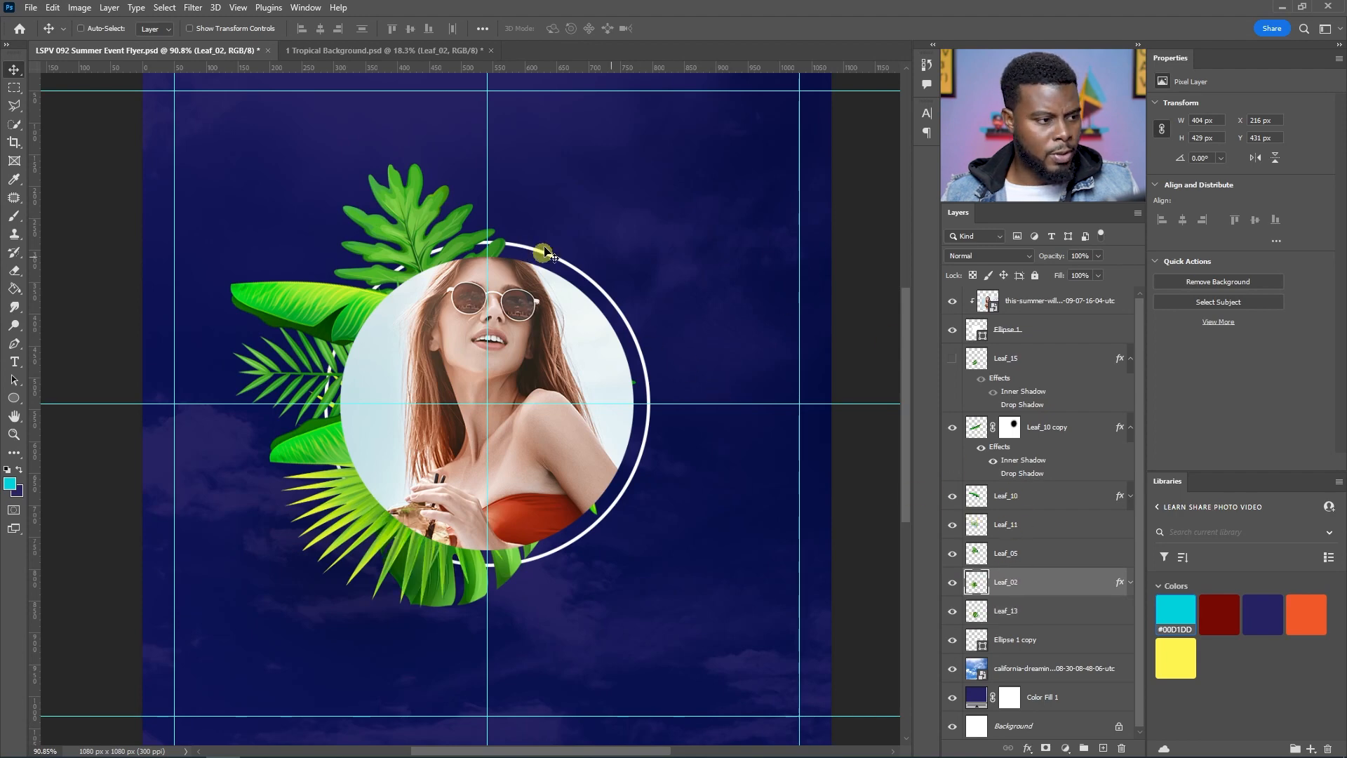
click(952, 498)
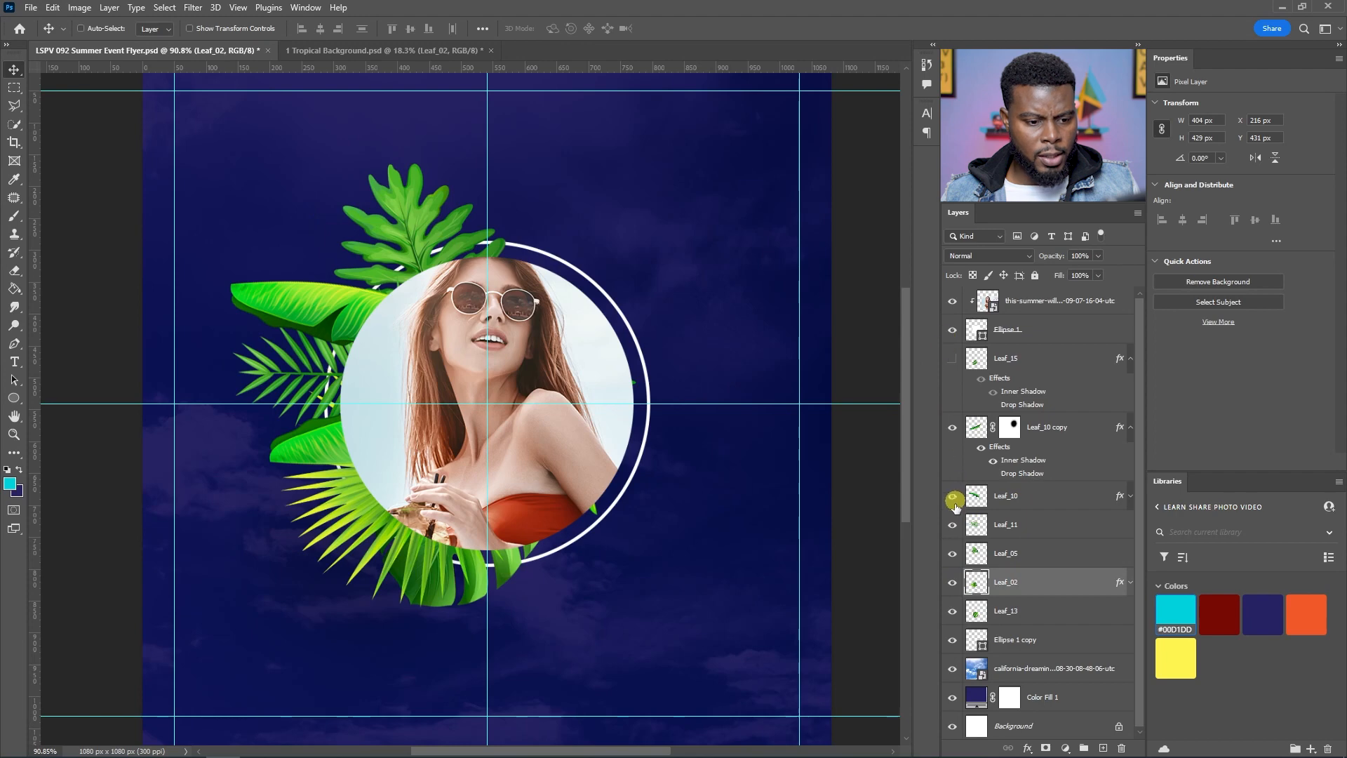
Step: Nudge the Leaf_05 leaf slightly upward with Free Transform, then hide the Leaf_05 layer
click(1008, 553)
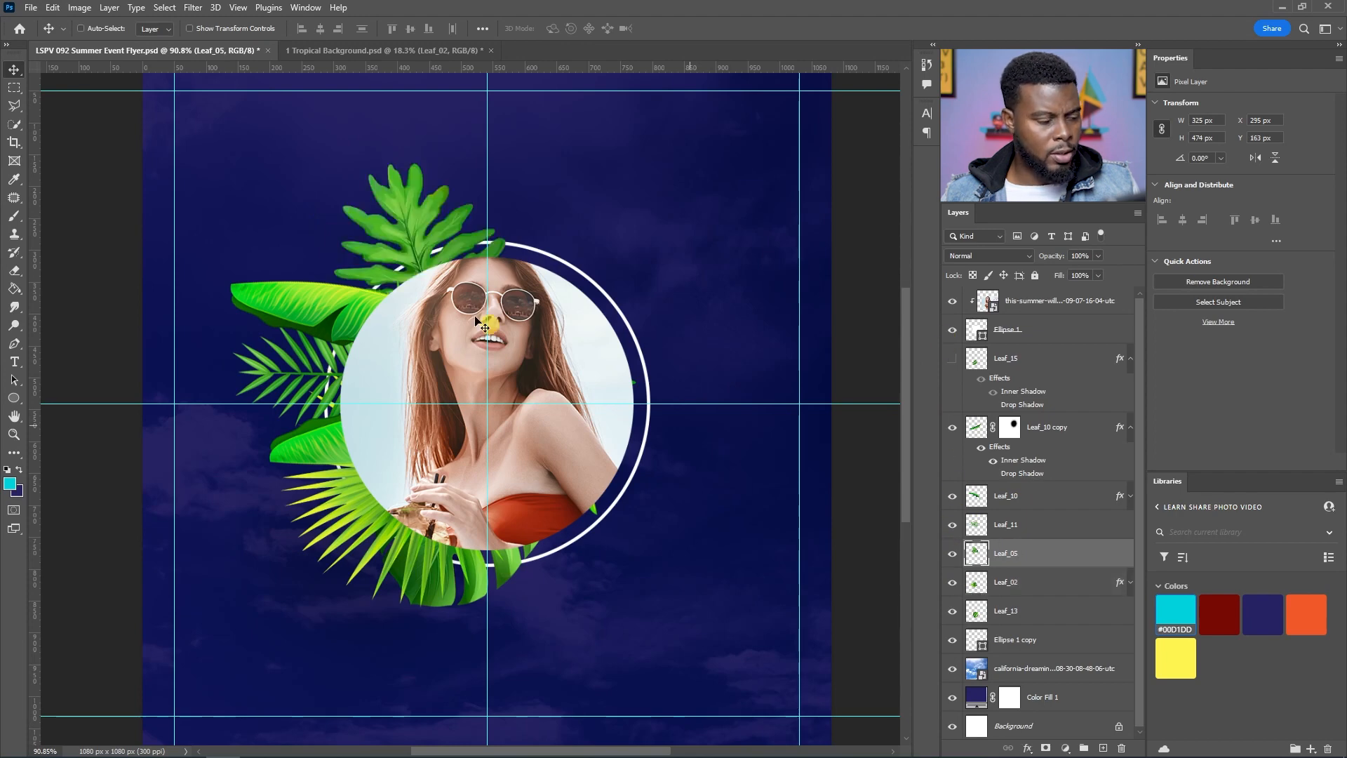
key(ctrl+t)
mouse_move(424, 270)
mouse_down()
mouse_move(416, 213)
mouse_move(416, 250)
mouse_up()
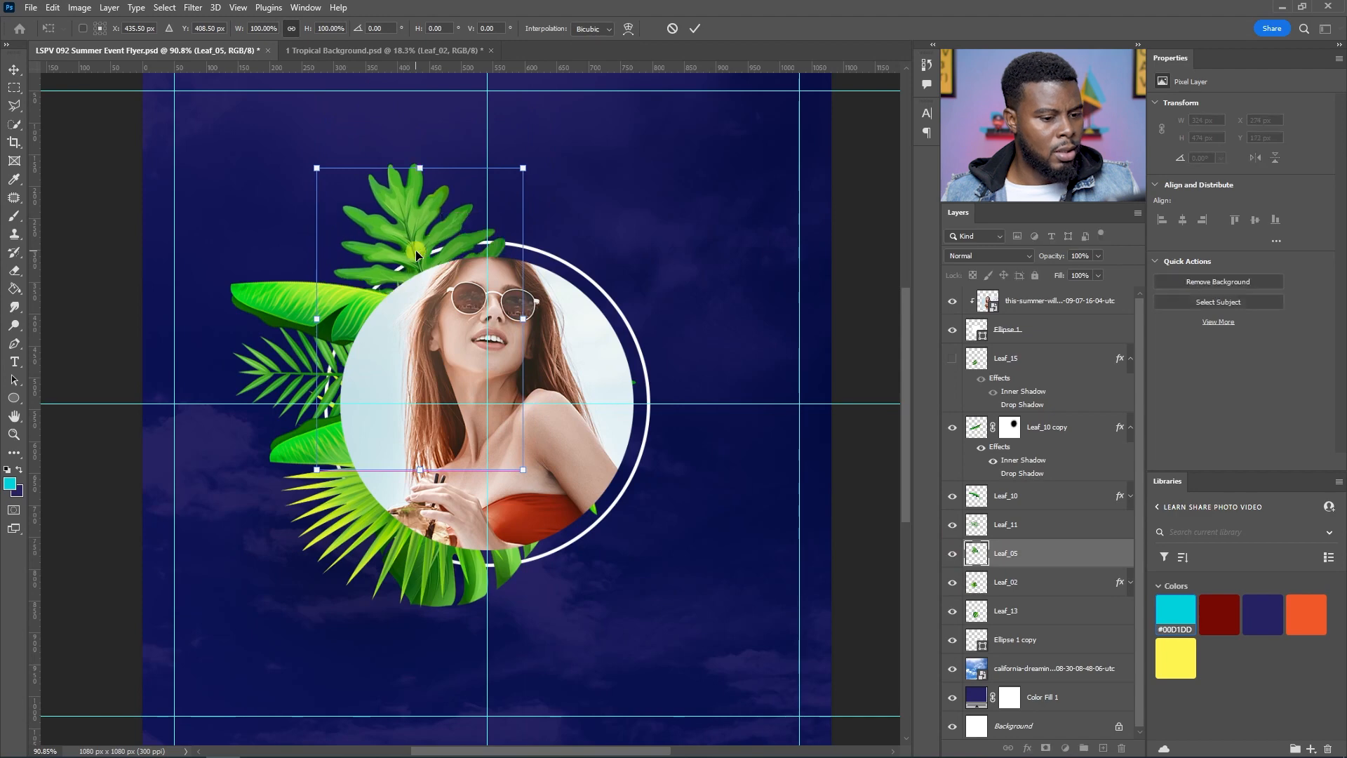
key(Return)
click(951, 555)
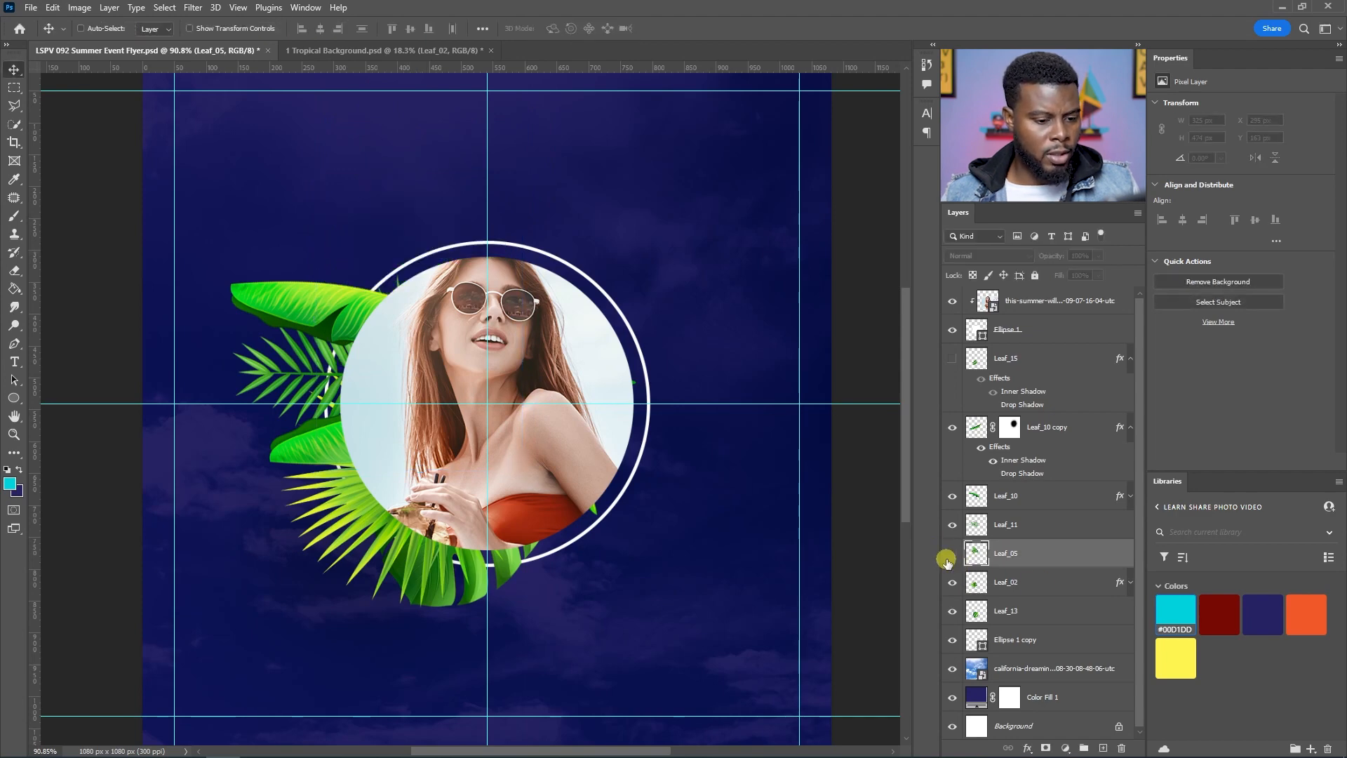
Step: Move the Leaf_13 monstera leaf up behind the portrait's top and rotate it to sit there
click(977, 622)
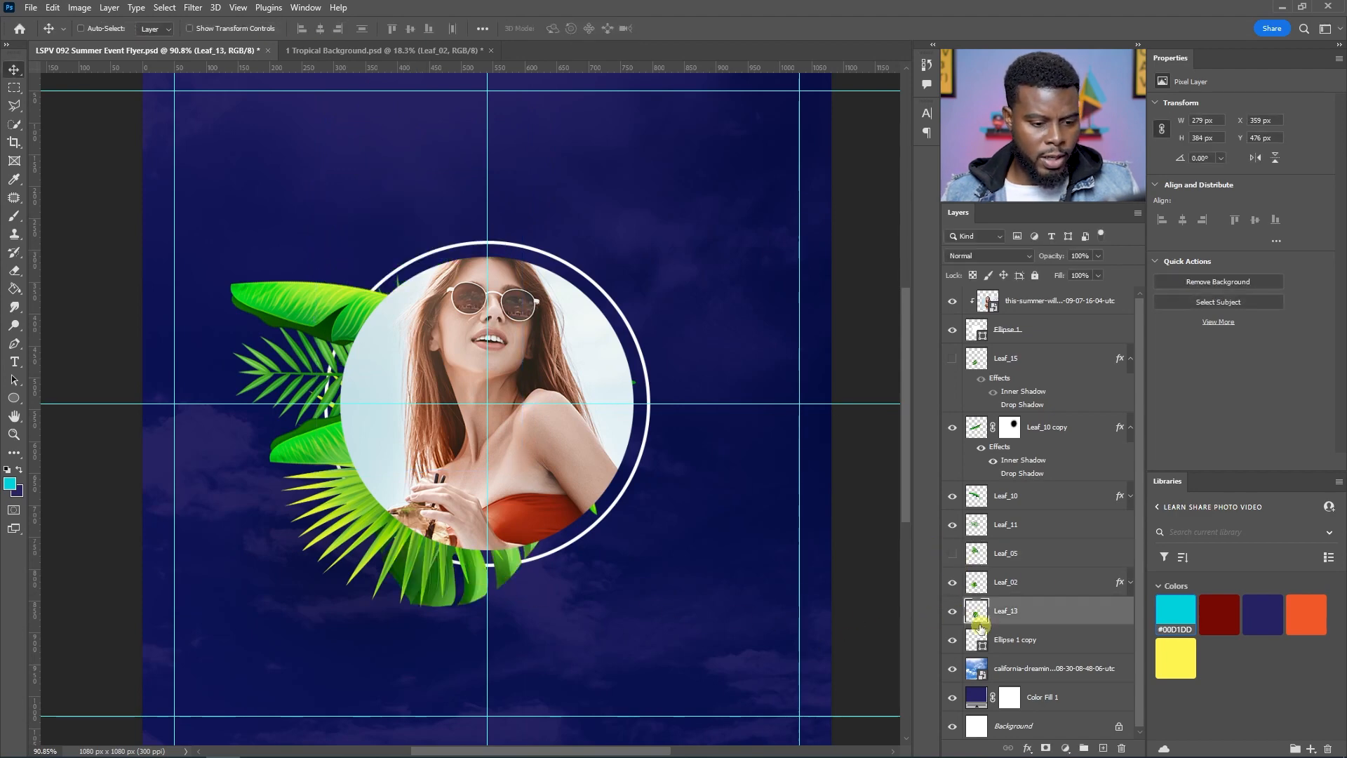
click(951, 614)
click(952, 614)
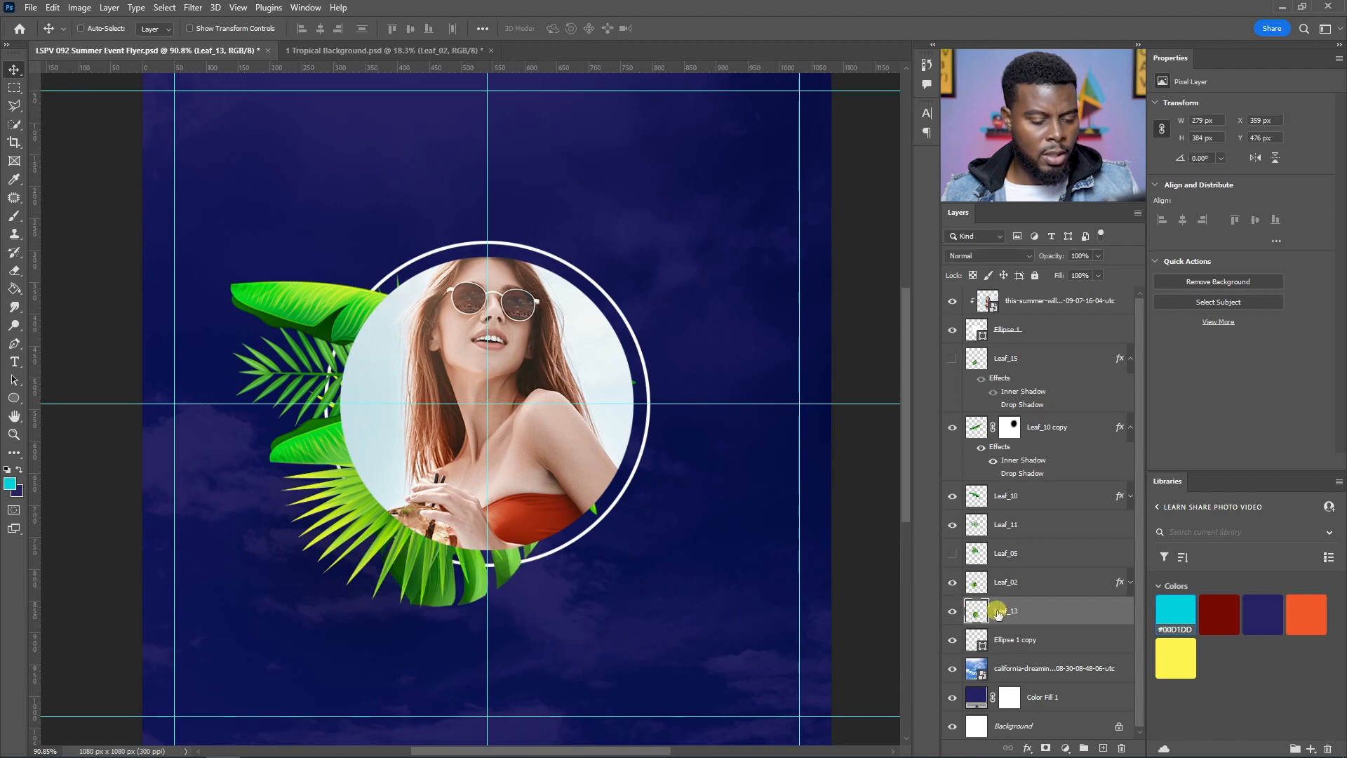
drag(510, 584, 466, 280)
key(ctrl+t)
drag(577, 148, 308, 411)
drag(398, 110, 421, 226)
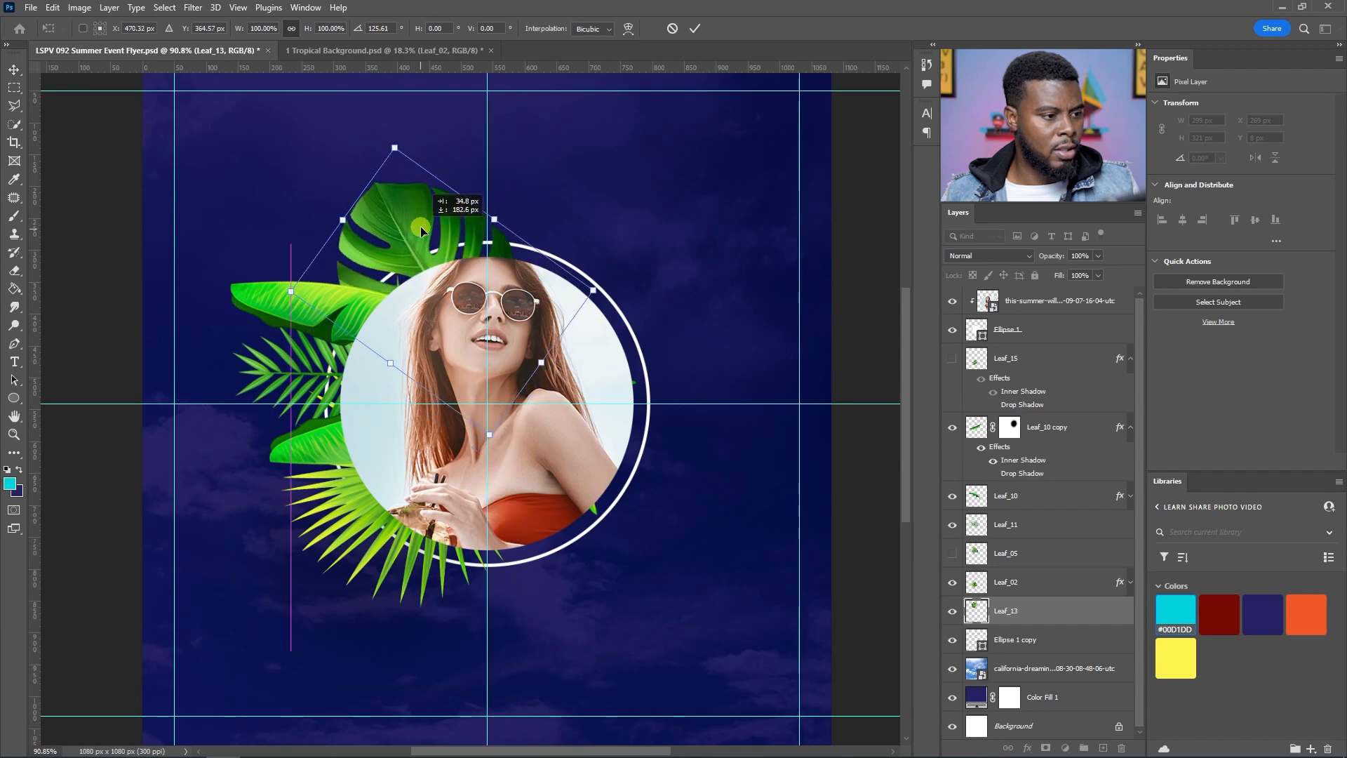
key(Return)
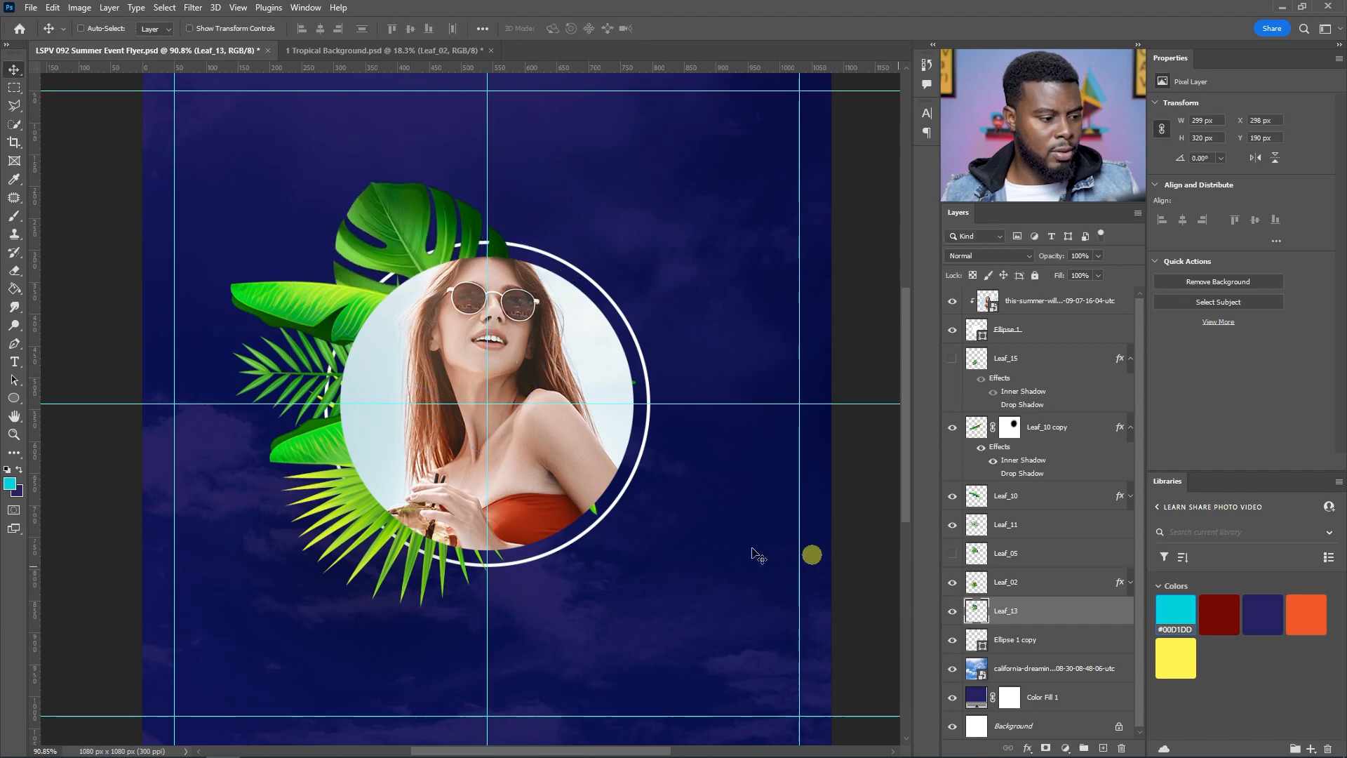
Step: Nudge the fan palm Leaf_02 slightly down and right below the portrait
click(1031, 589)
click(951, 581)
click(952, 582)
drag(393, 550, 420, 570)
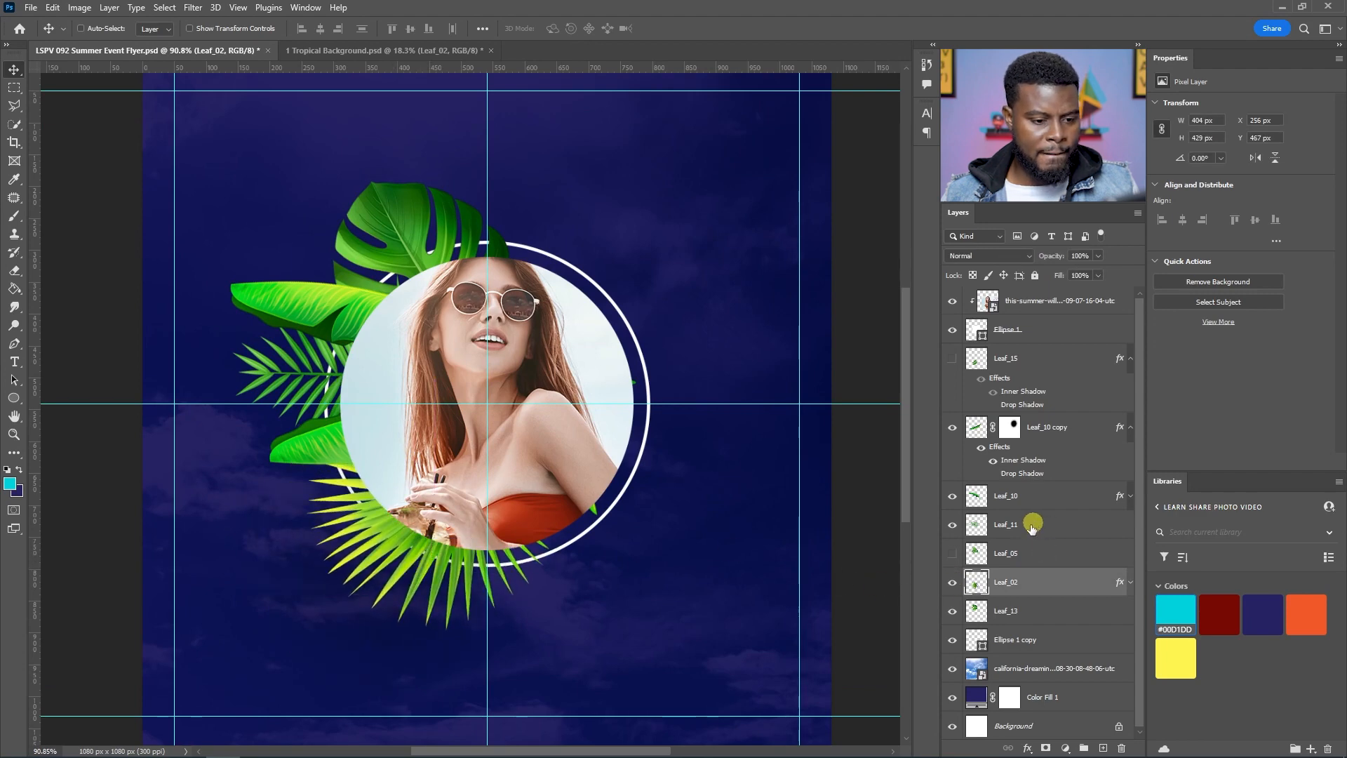
Step: Shift the Leaf_10 copy banana leaf down and nudge the Leaf_11 palm slightly down-right
click(1041, 438)
drag(344, 438, 344, 471)
click(954, 524)
click(951, 524)
mouse_move(323, 371)
mouse_down()
mouse_move(300, 388)
mouse_move(341, 390)
mouse_up()
click(1031, 525)
Step: Hide the guides
scroll(341, 390, down, 3)
key(ctrl+semicolon)
scroll(310, 393, up, 3)
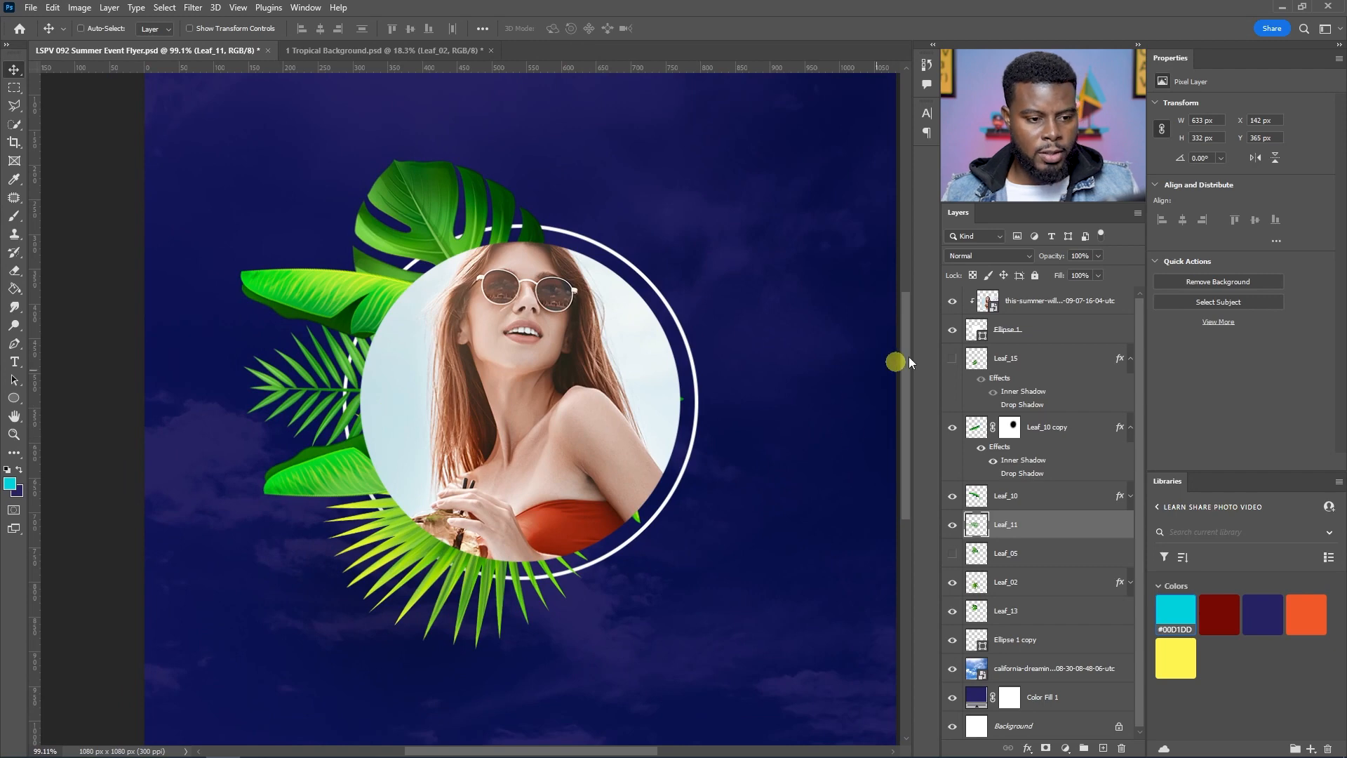
Step: Make the Leaf_15 layer visible
click(953, 358)
click(953, 358)
click(955, 359)
click(955, 358)
click(952, 359)
Step: Scale down the fan palm Leaf_02 and move it under the portrait's bottom
click(959, 586)
click(959, 586)
click(1008, 582)
key(ctrl+t)
drag(601, 650, 538, 595)
key(Return)
drag(373, 502, 419, 573)
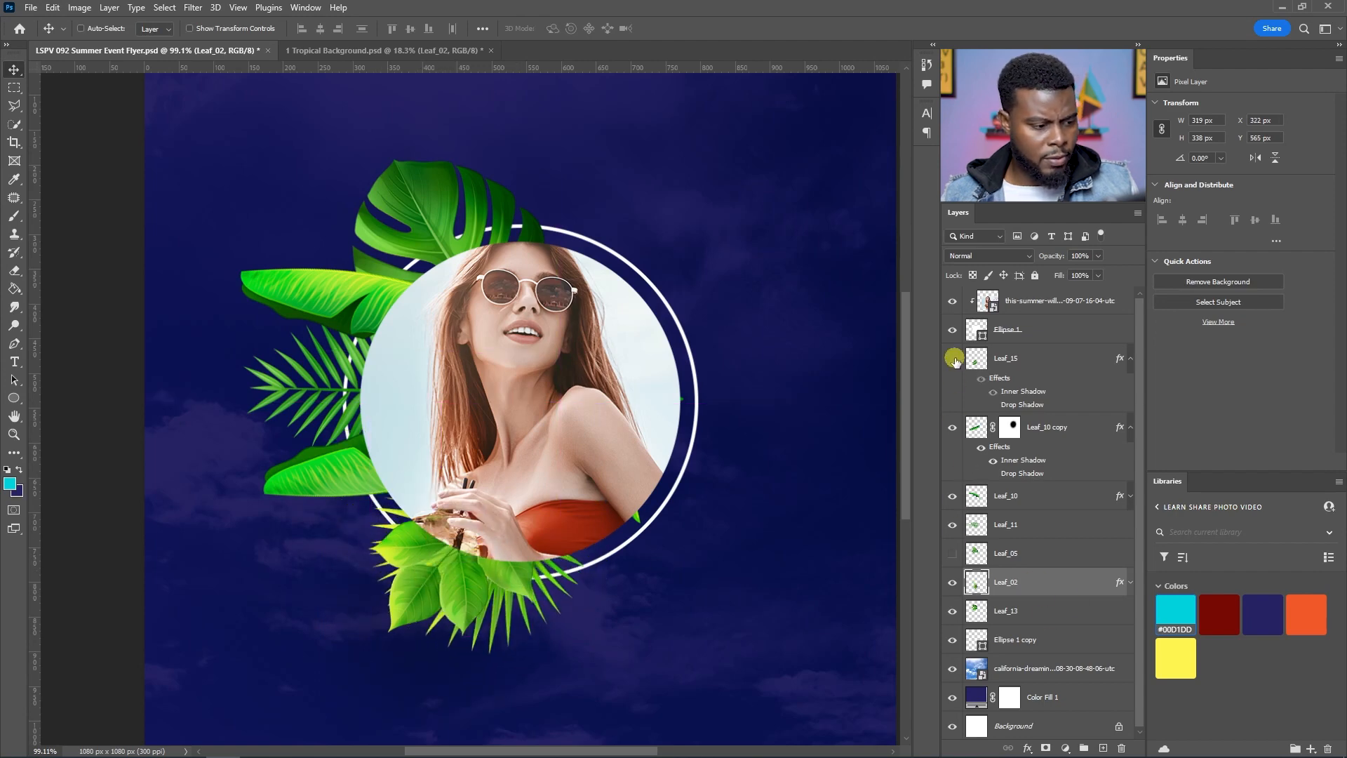
Step: Move the Leaf_15 leaves to the portrait's lower left
click(1006, 359)
drag(520, 576, 464, 538)
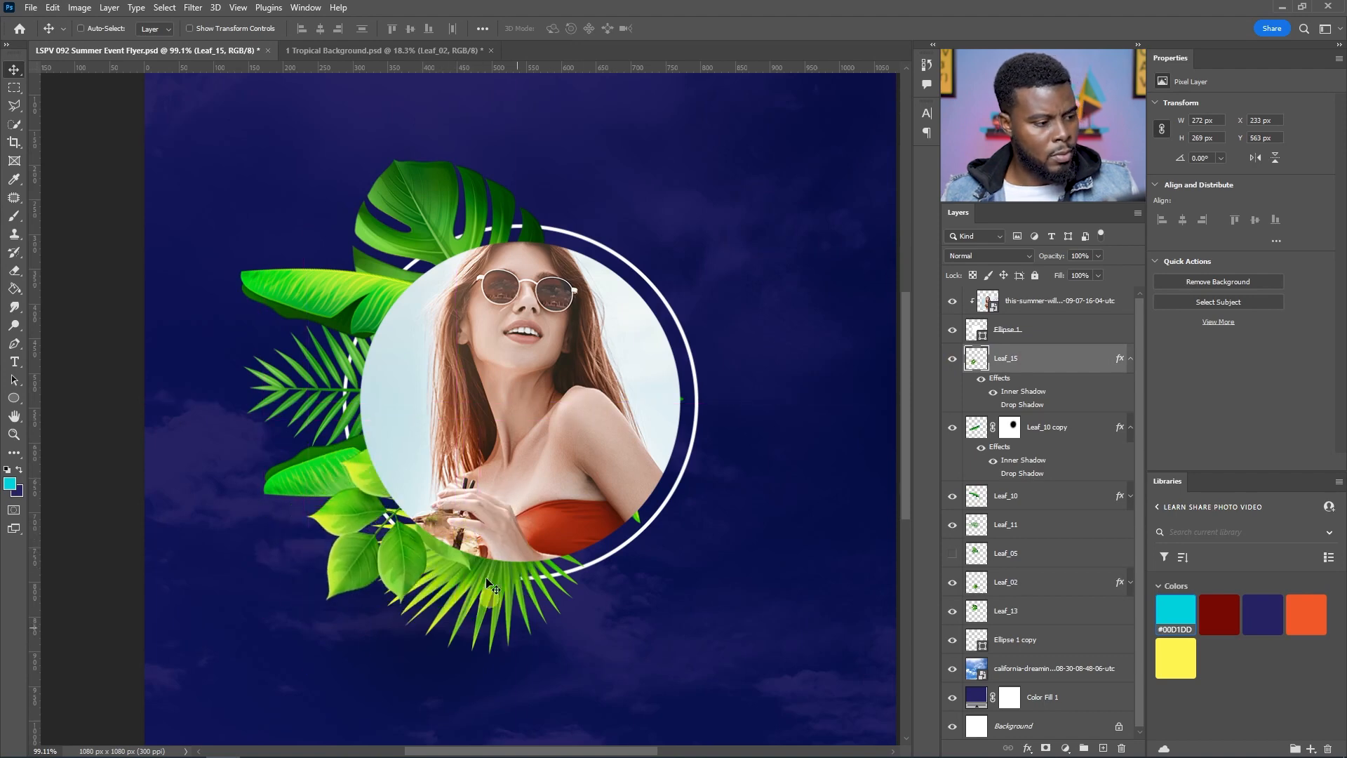
scroll(533, 440, down, 3)
scroll(481, 423, up, 4)
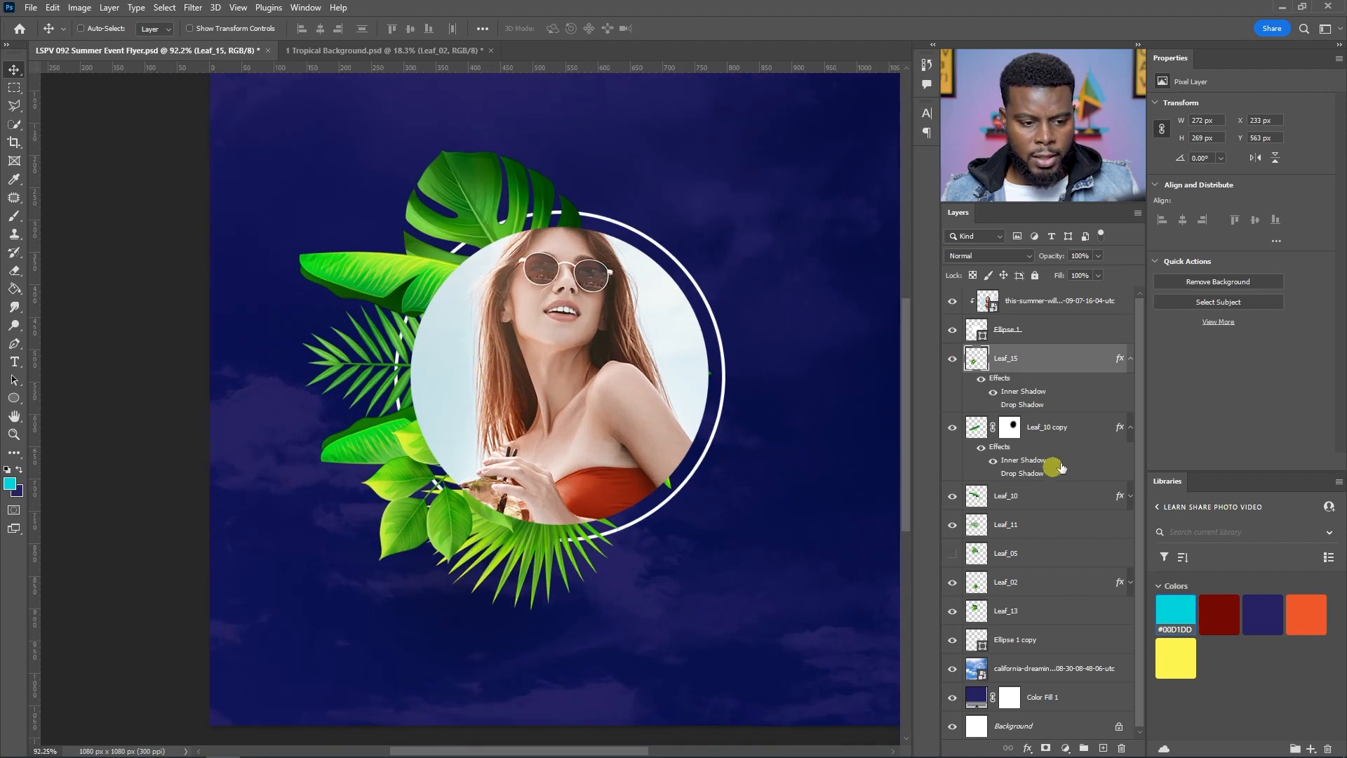
Step: Collapse the effects lists of the Leaf_02, Leaf_10 copy and Leaf_15 layers
scroll(985, 535, down, 1)
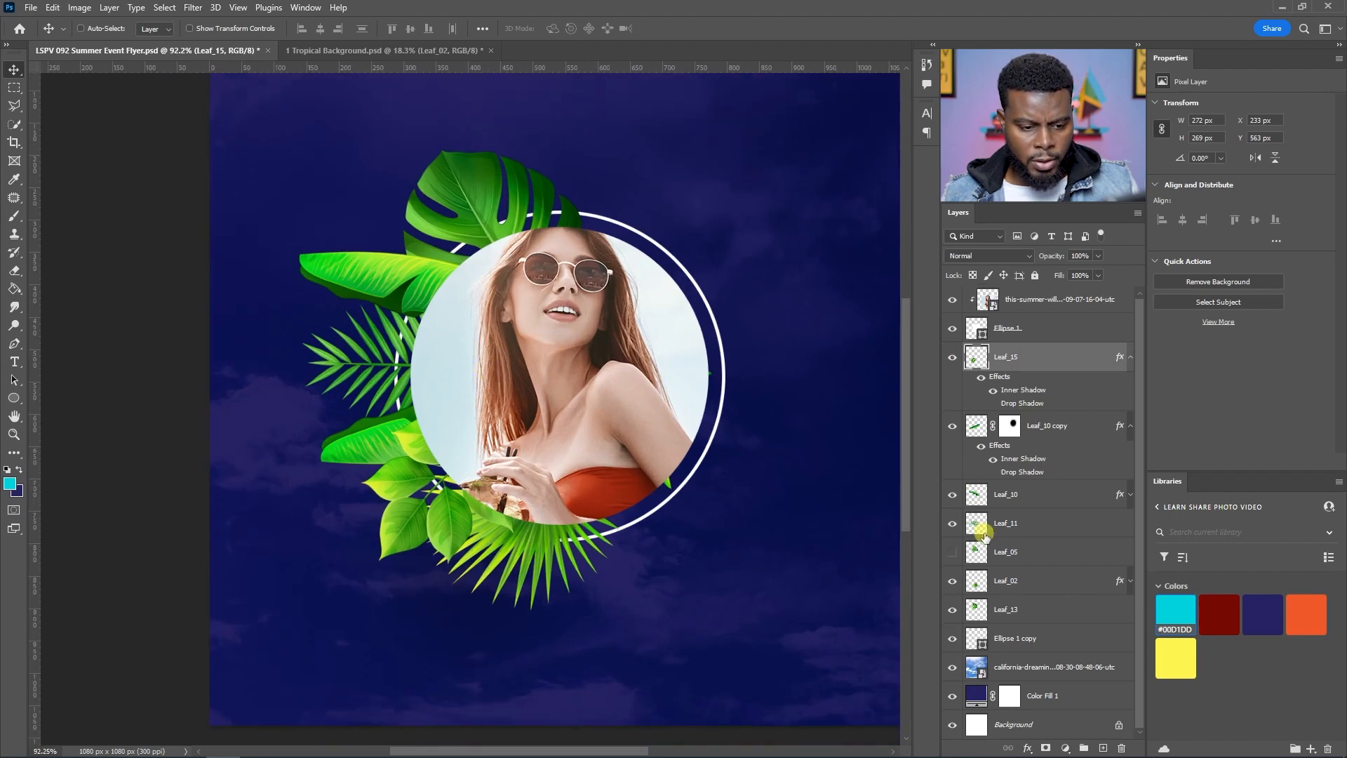
click(1130, 582)
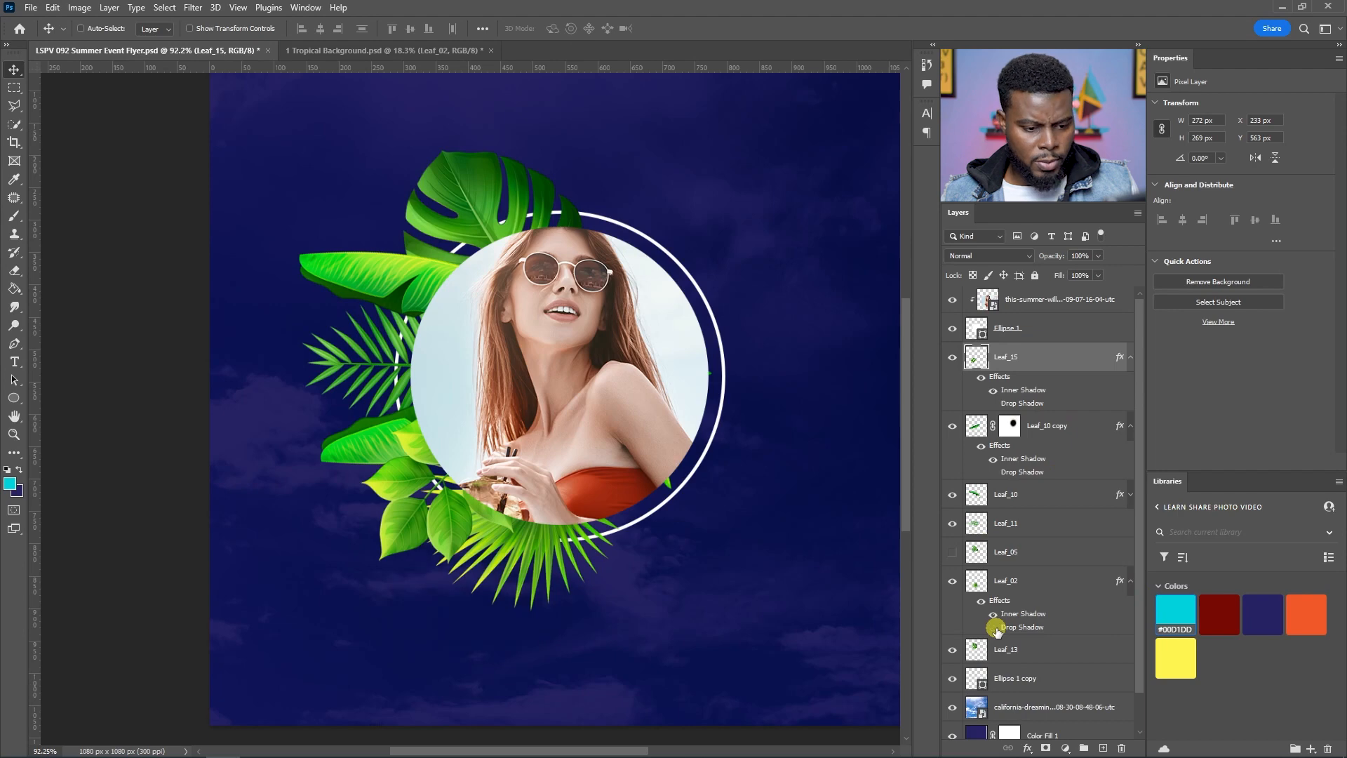
click(1129, 576)
click(1130, 494)
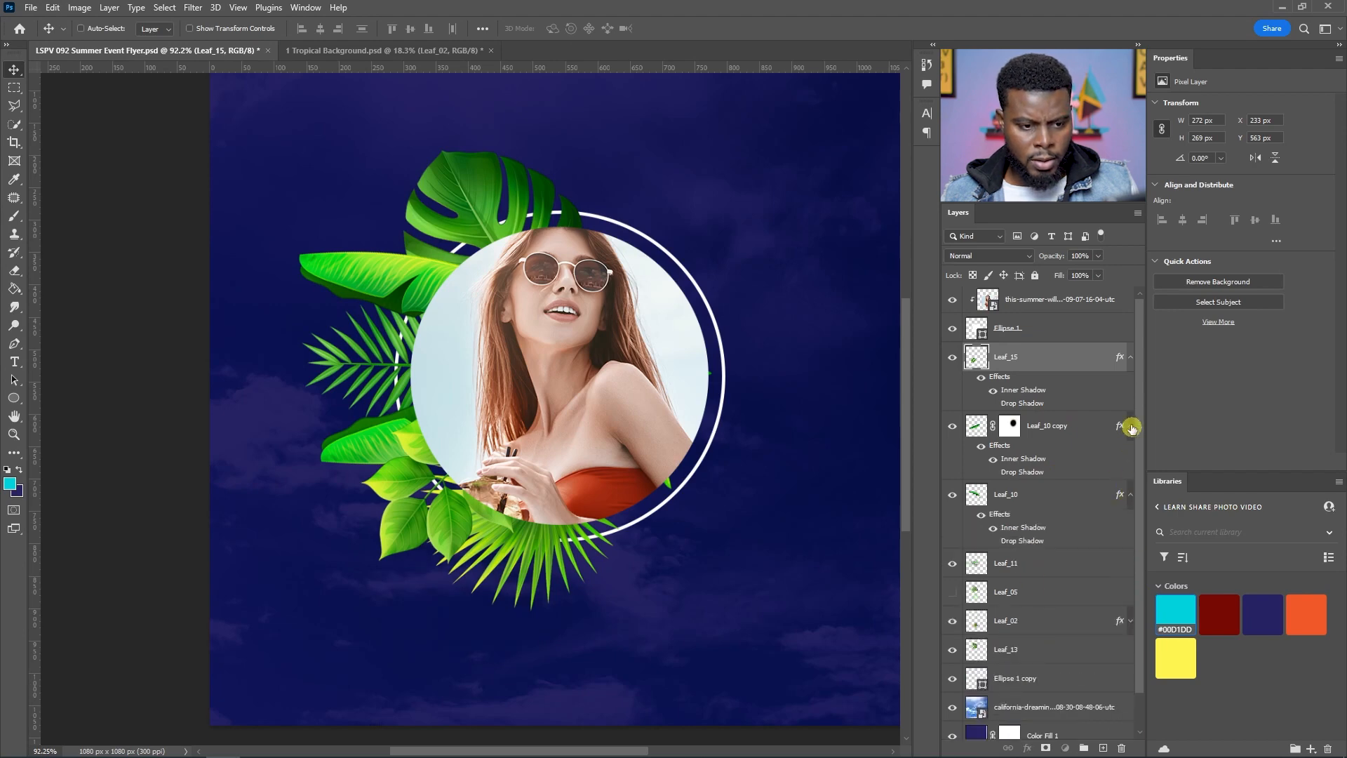
click(1130, 425)
click(1130, 359)
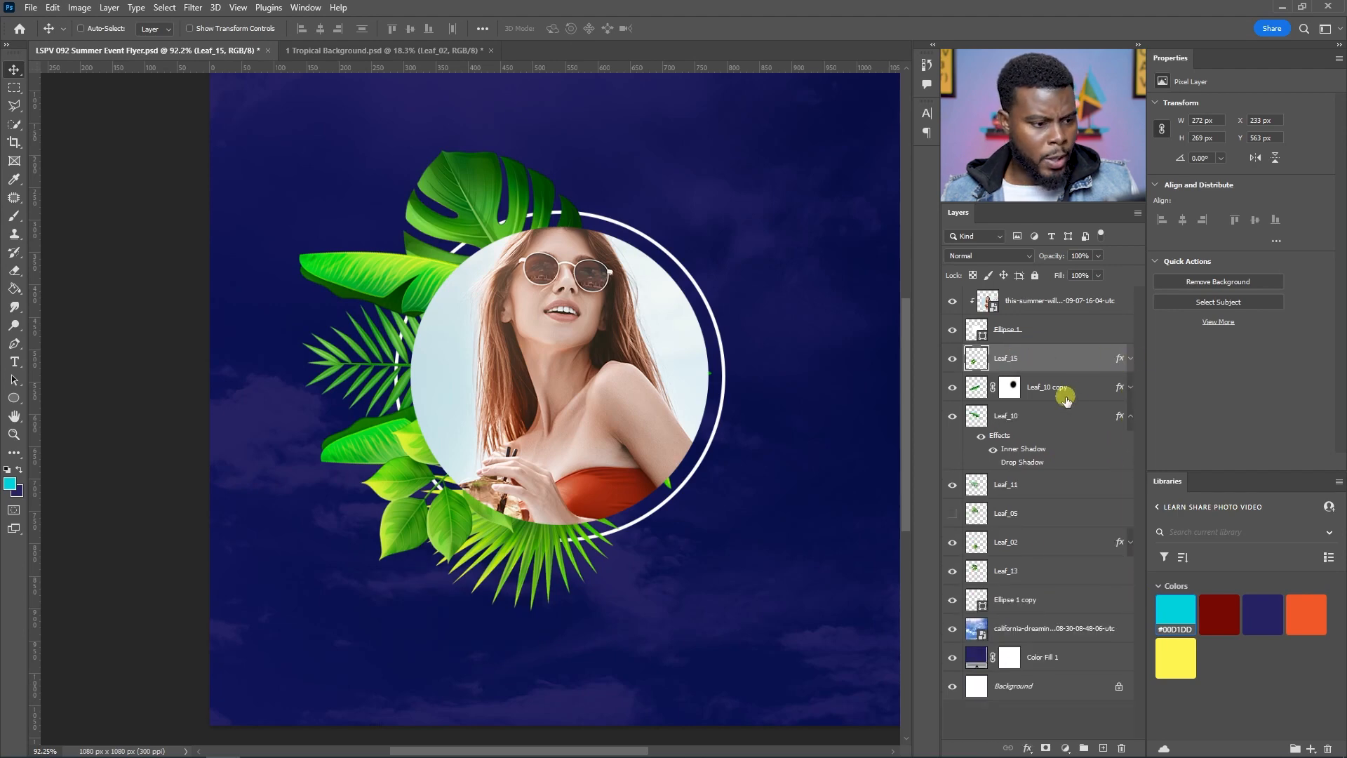
Step: Group all the leaf layers into a group named Leaves
shift+click(1019, 572)
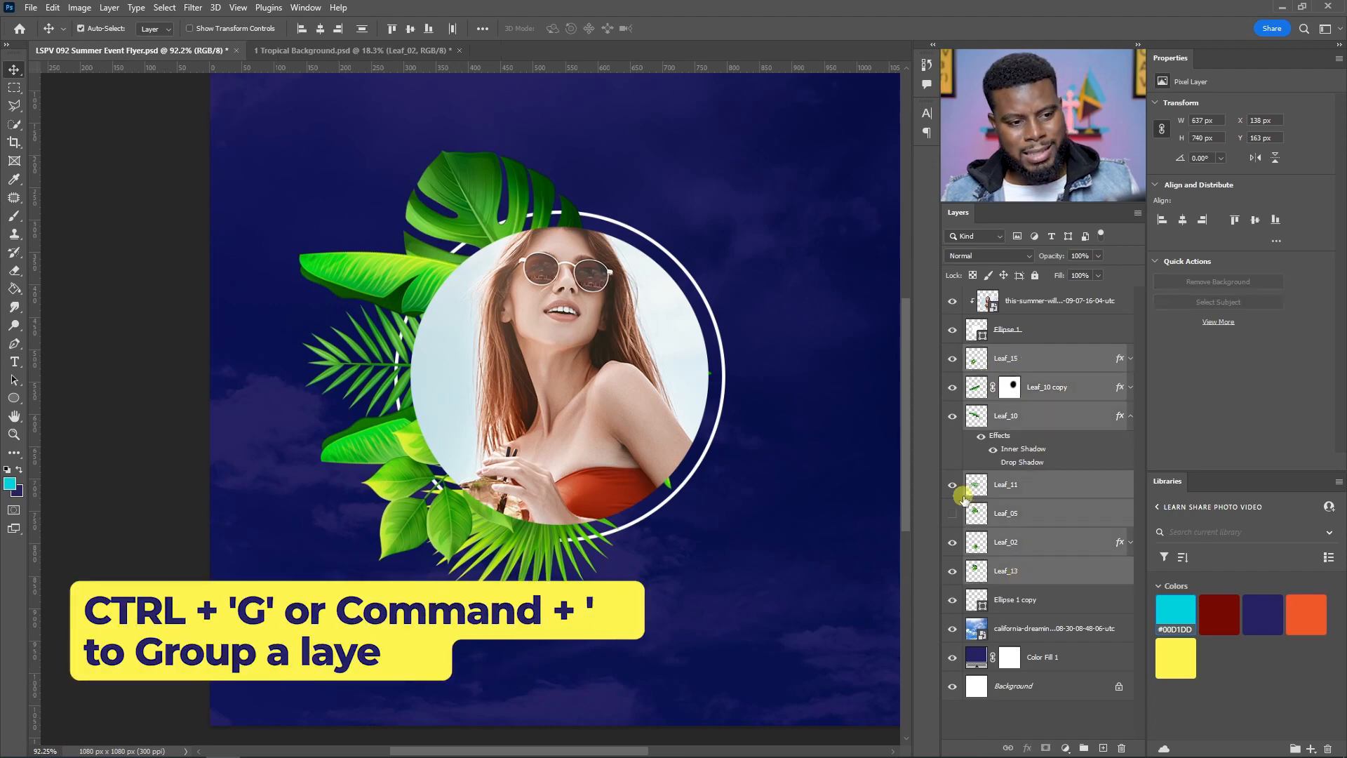
key(ctrl+g)
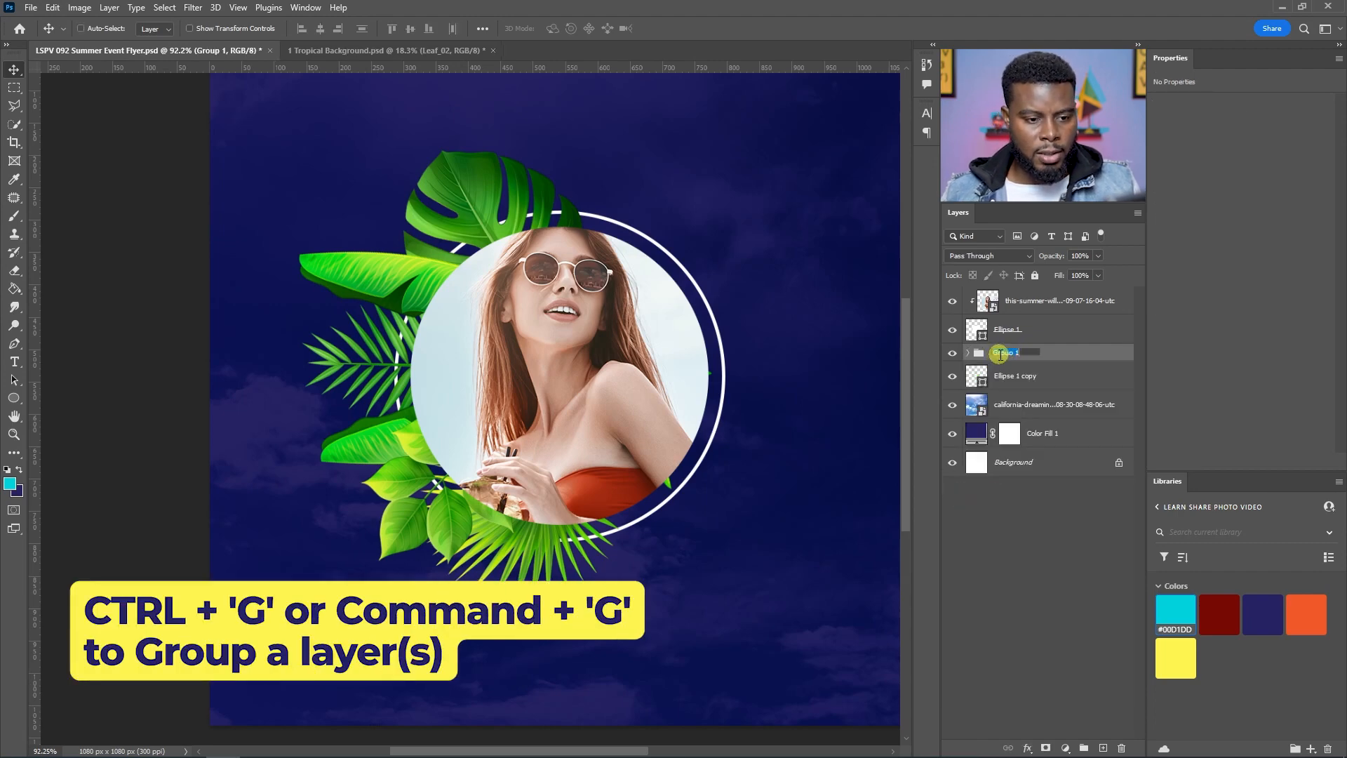
text(Leaves)
key(Return)
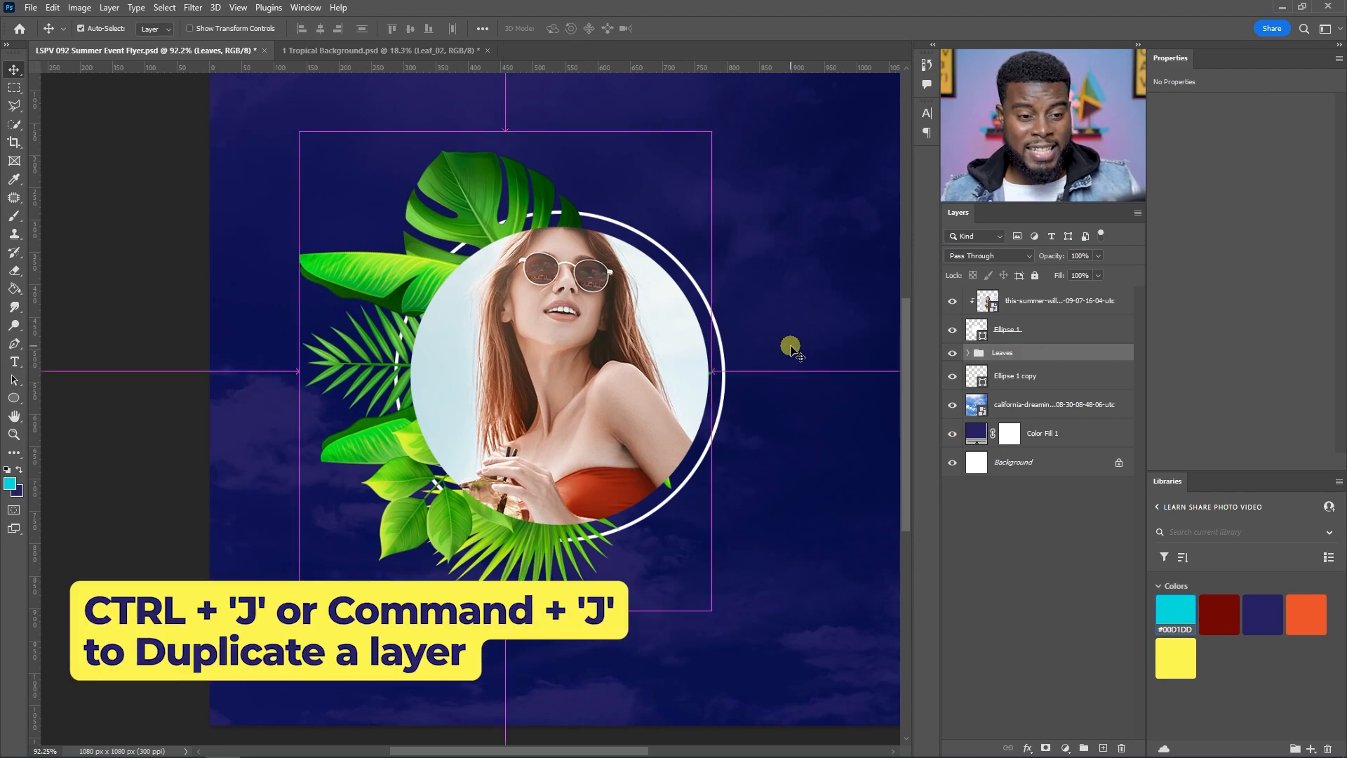
Step: Duplicate the Leaves group and flip the copy horizontally
key(ctrl+j)
click(53, 7)
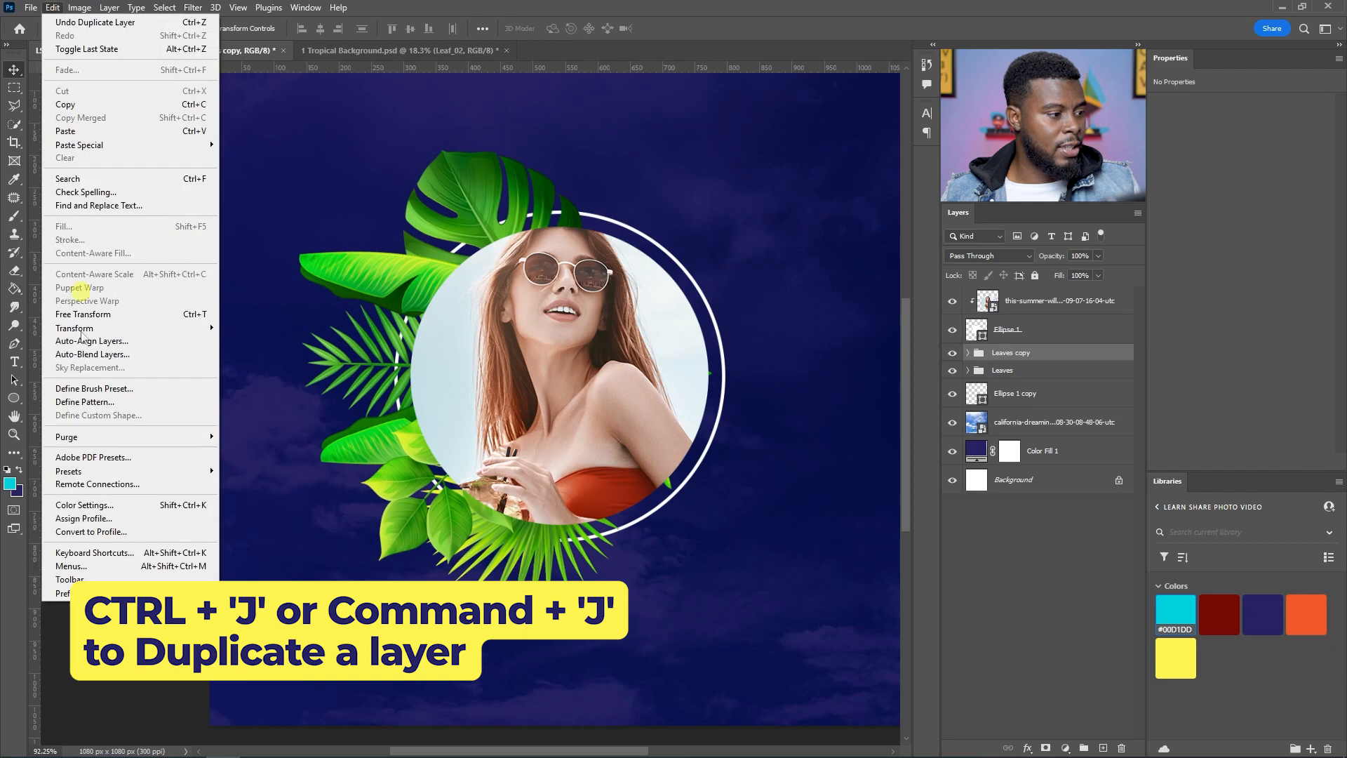
mouse_move(155, 330)
click(274, 587)
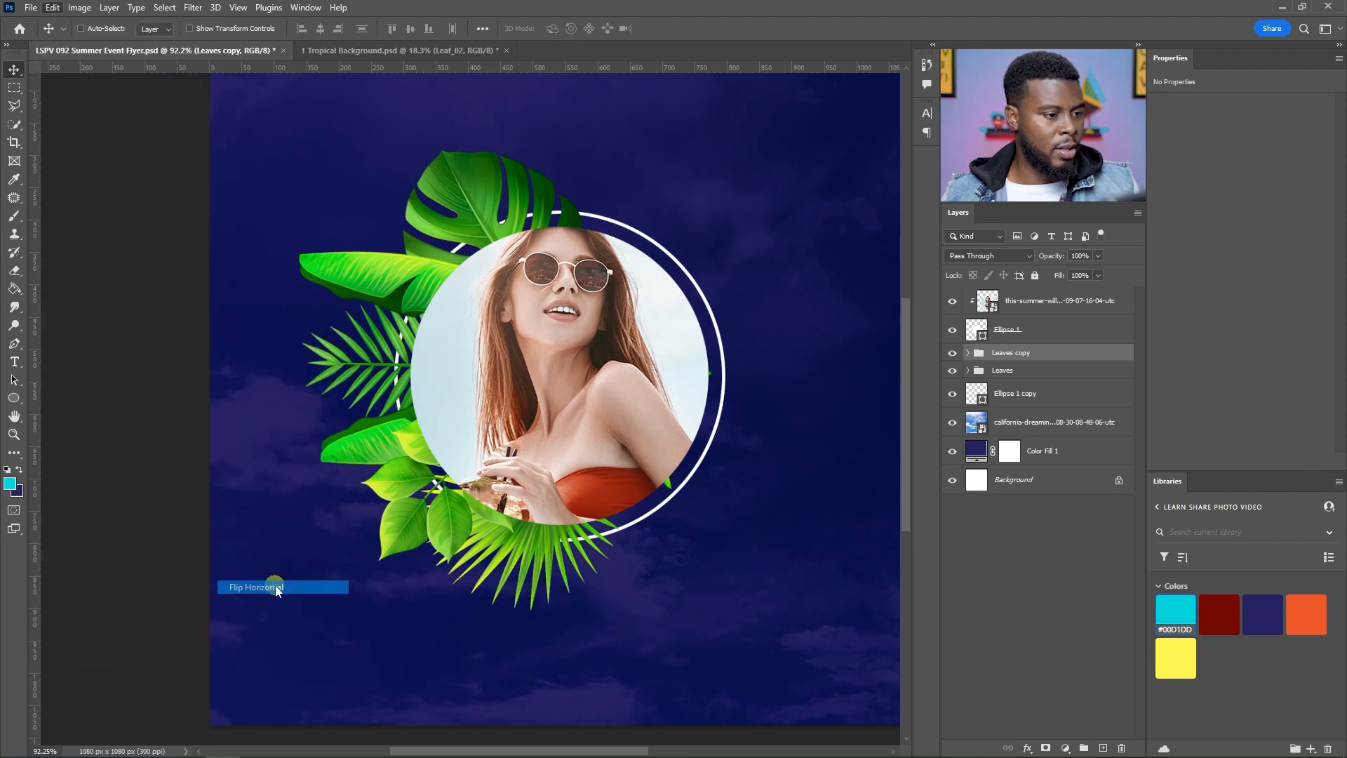
Step: Move the flipped leaves copy to the portrait's right side, mirroring the left arrangement
scroll(436, 394, right, 2)
drag(389, 348, 555, 348)
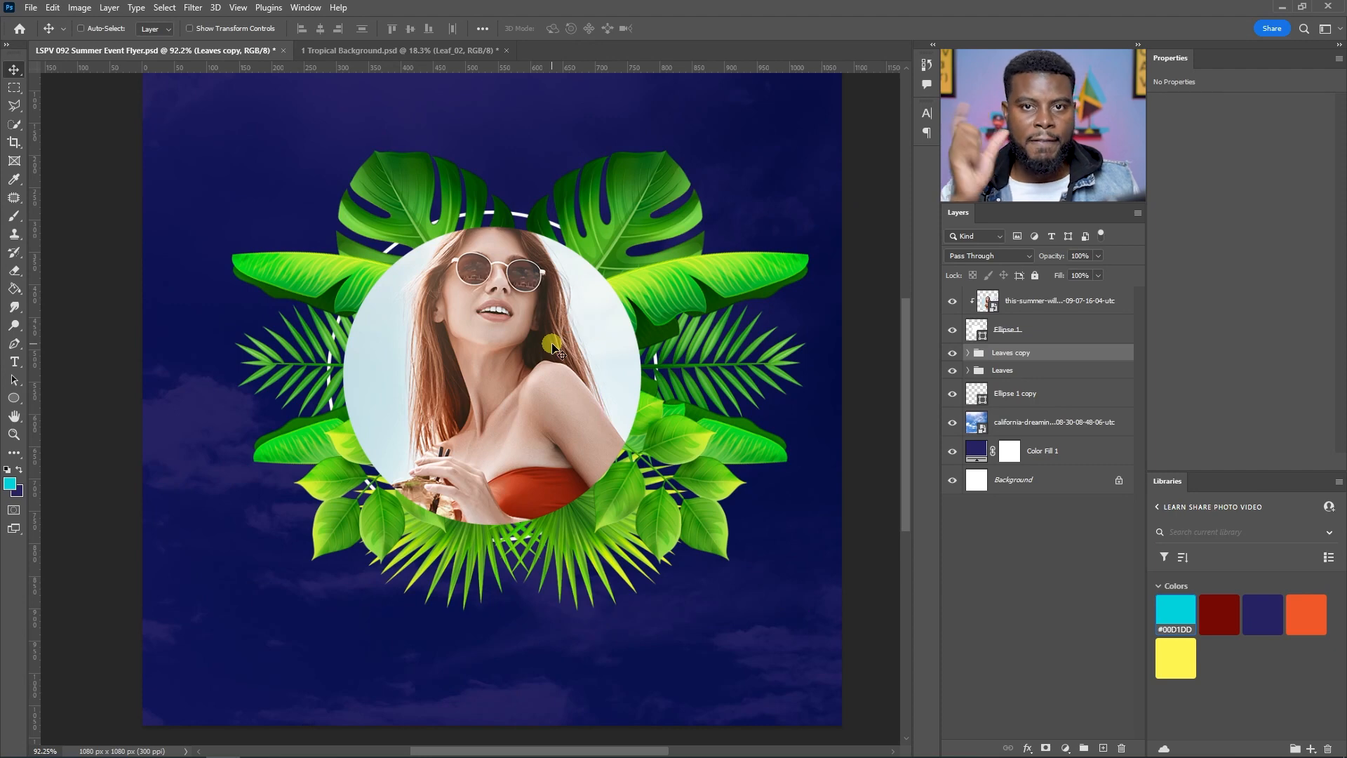
drag(653, 332, 602, 330)
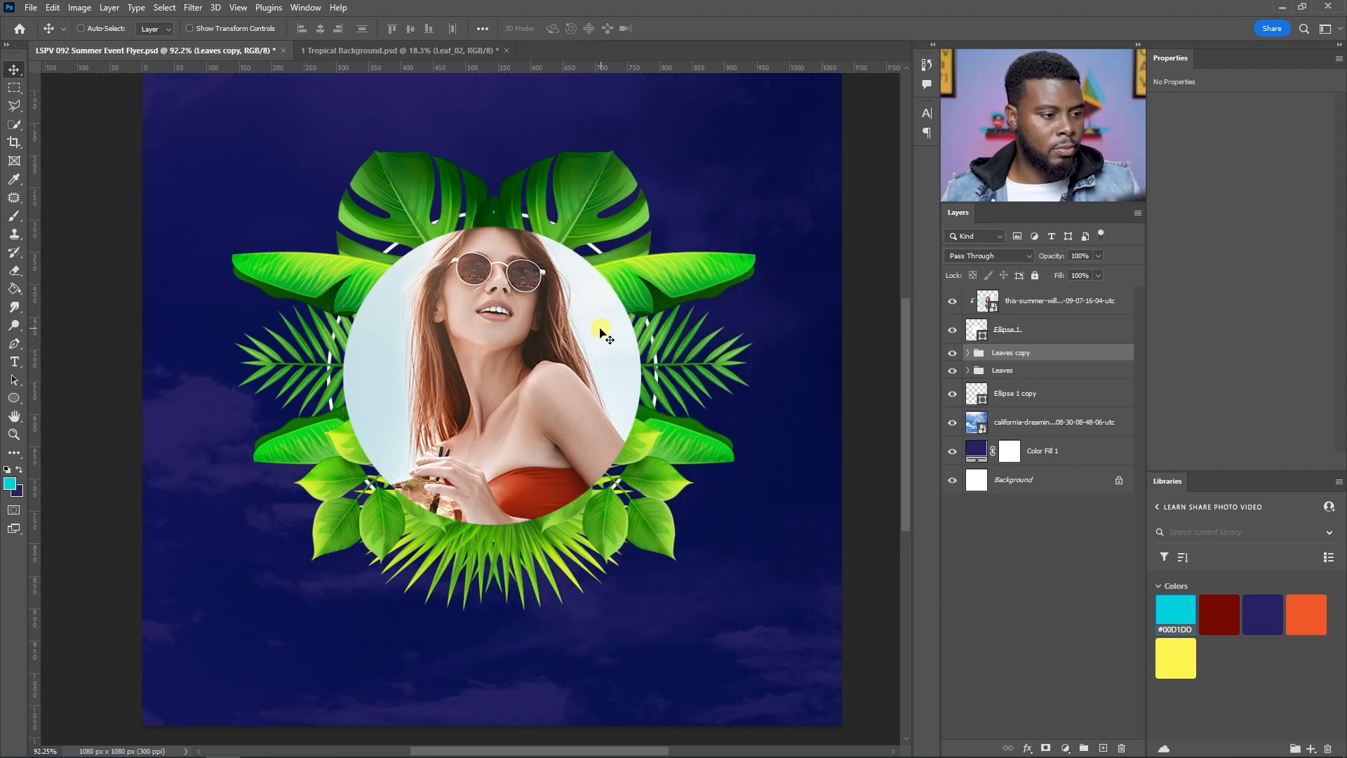
scroll(400, 326, down, 2)
scroll(401, 325, left, 1)
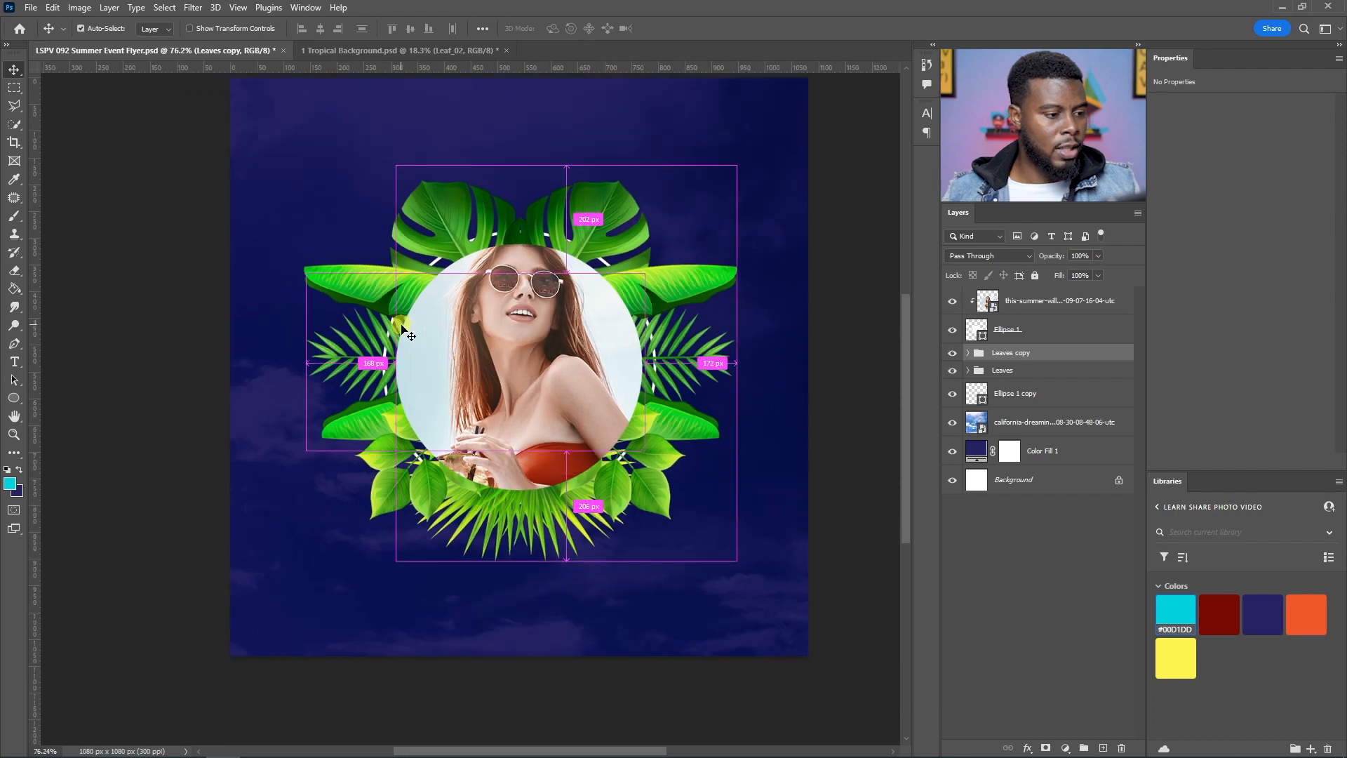
drag(653, 306, 696, 306)
Step: Select both leaf groups and shift them slightly left together
shift+click(1000, 369)
scroll(510, 420, up, 1)
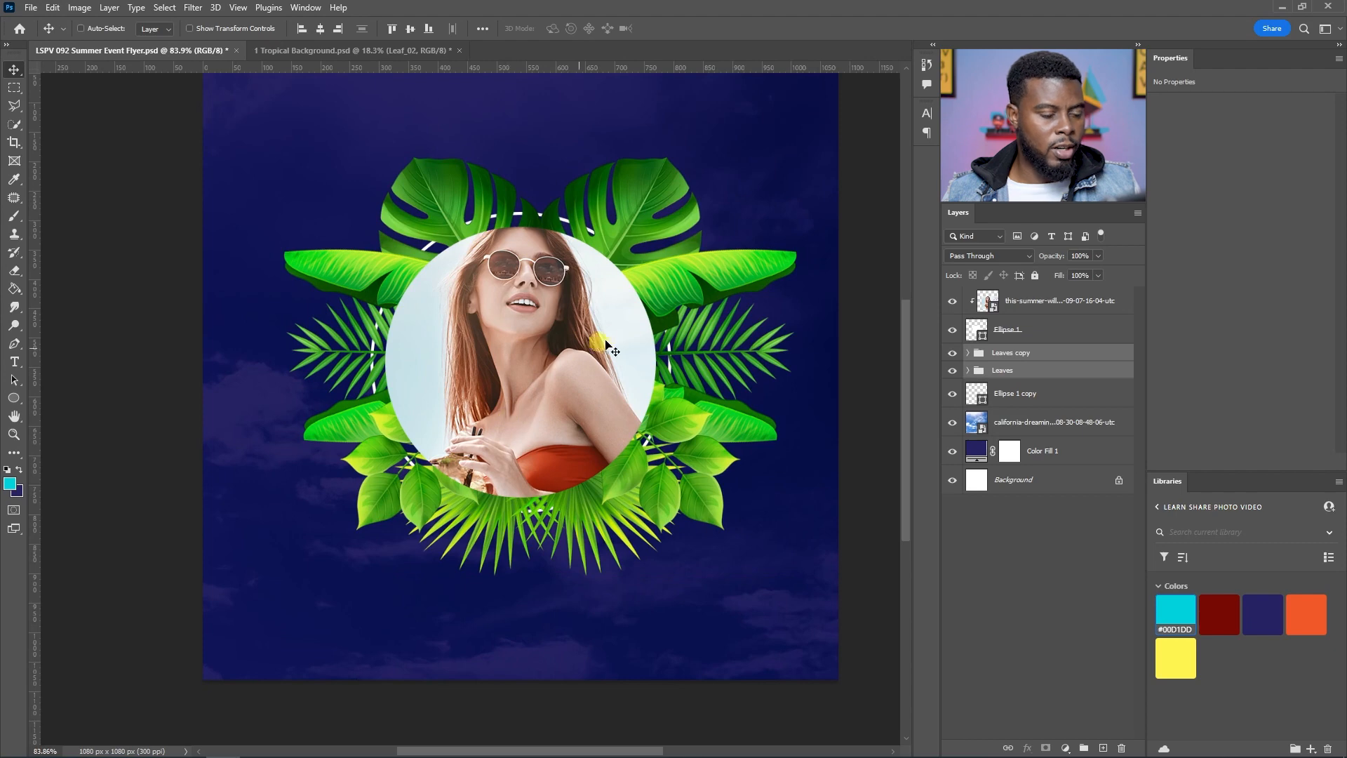
key(ctrl+t)
drag(676, 282, 655, 281)
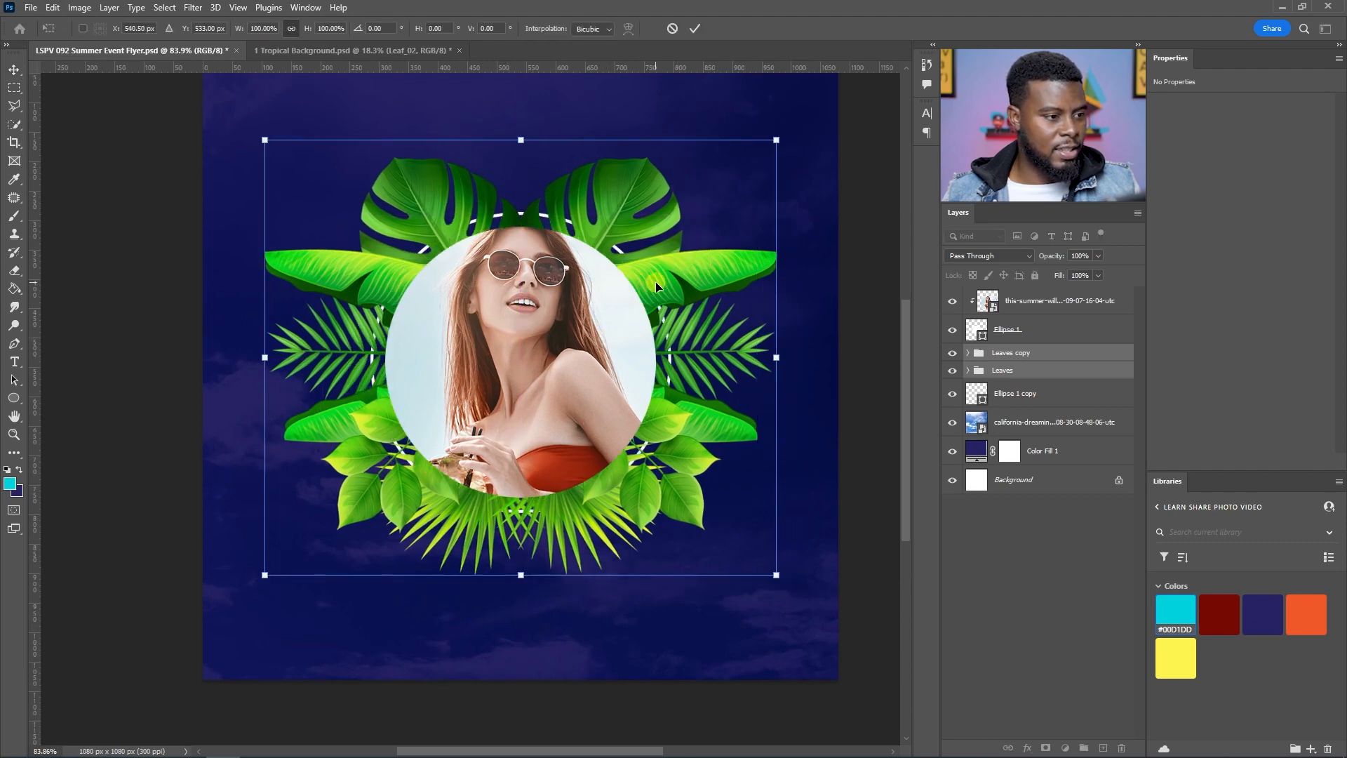
key(Return)
Step: Rename the flipped group Leaves (Right)
scroll(655, 282, down, 3)
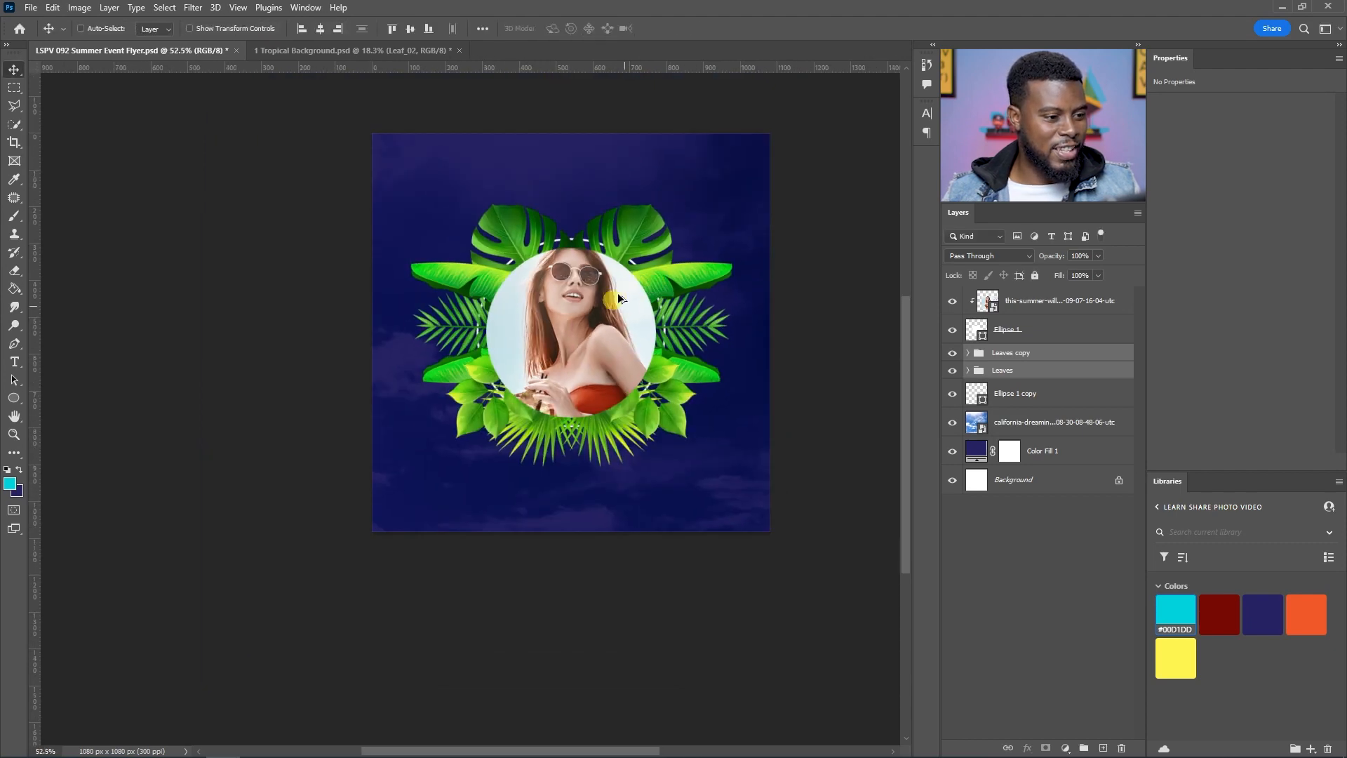
scroll(619, 298, up, 2)
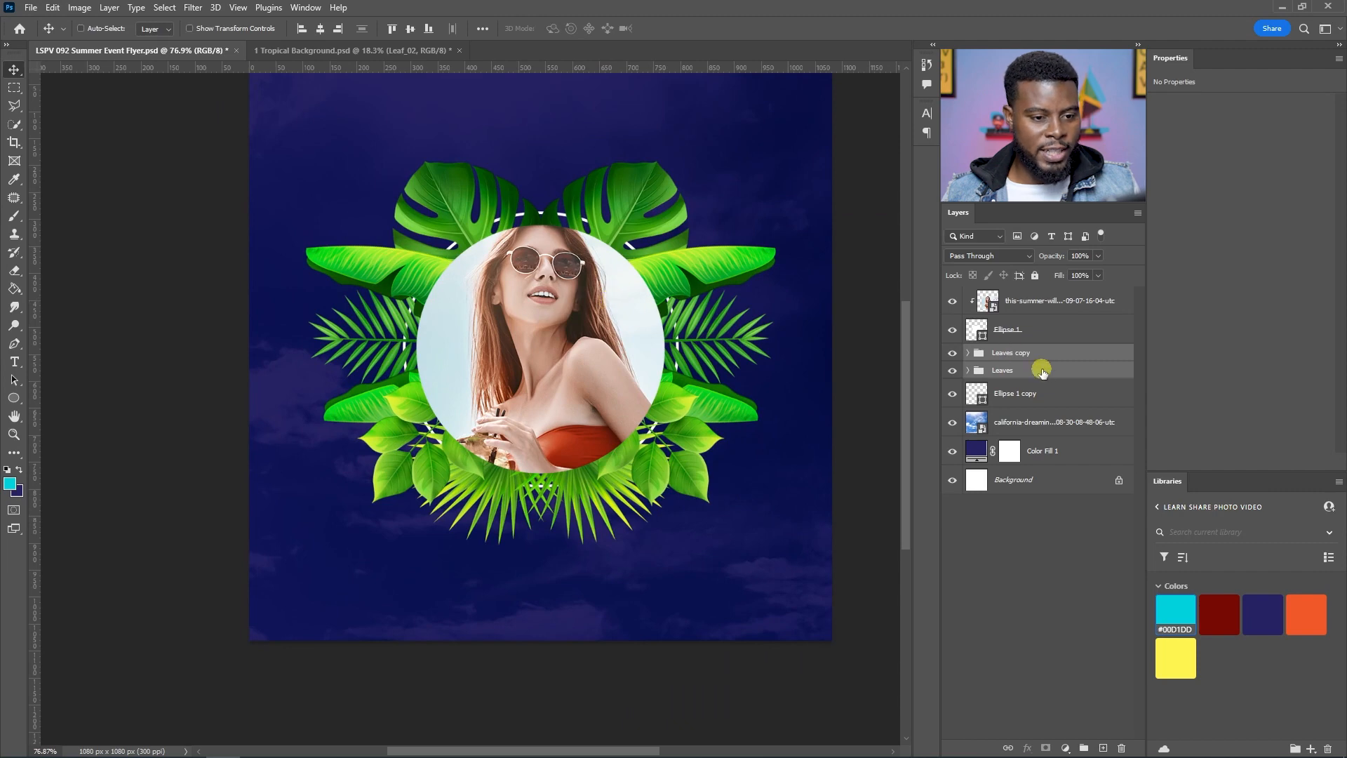
click(1031, 354)
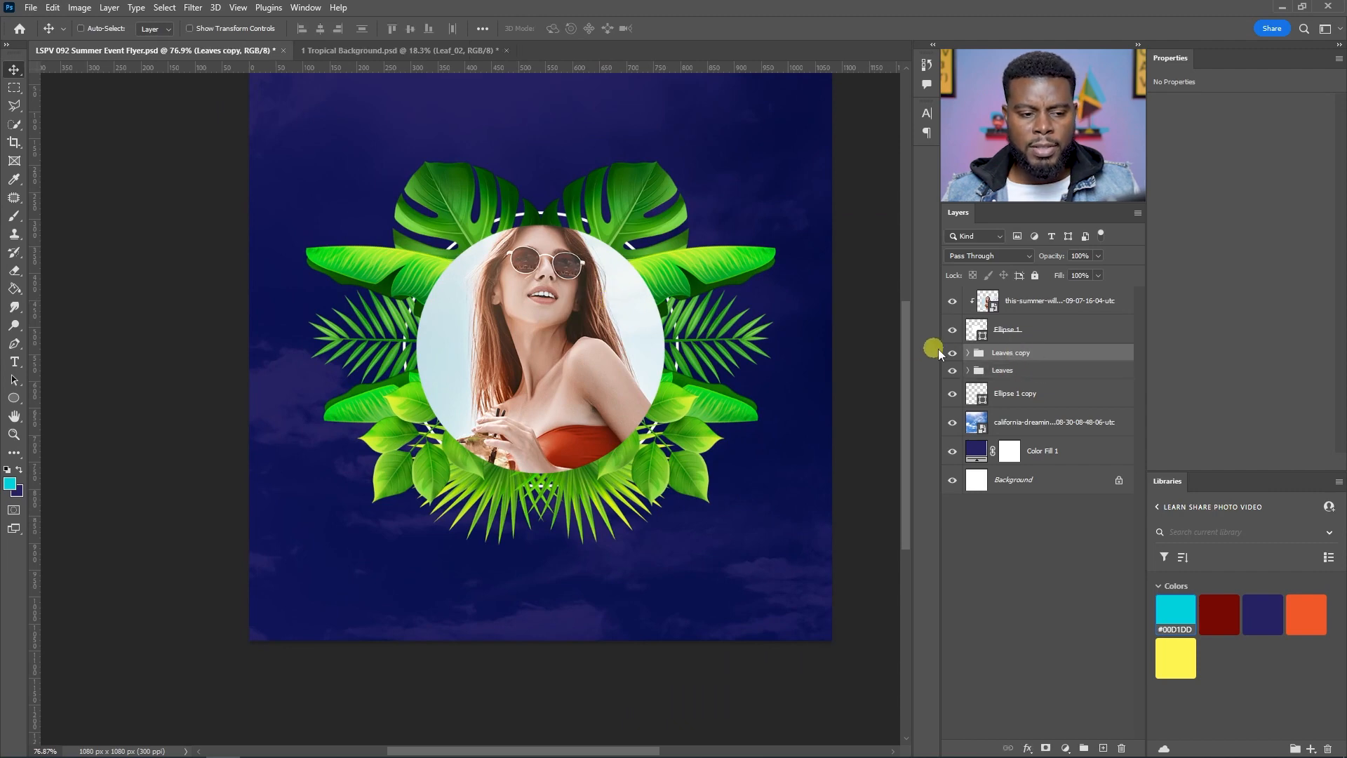
scroll(799, 323, up, 1)
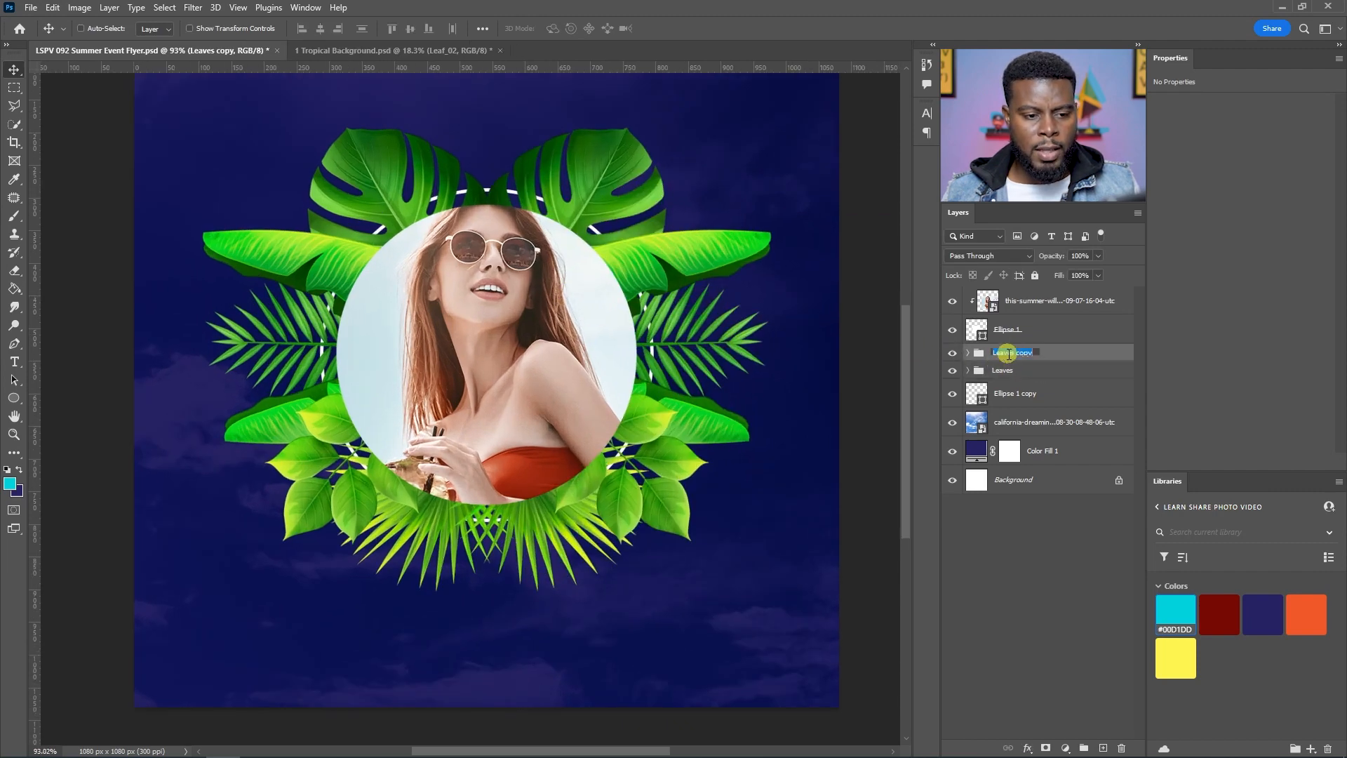
text(Leaves (R)
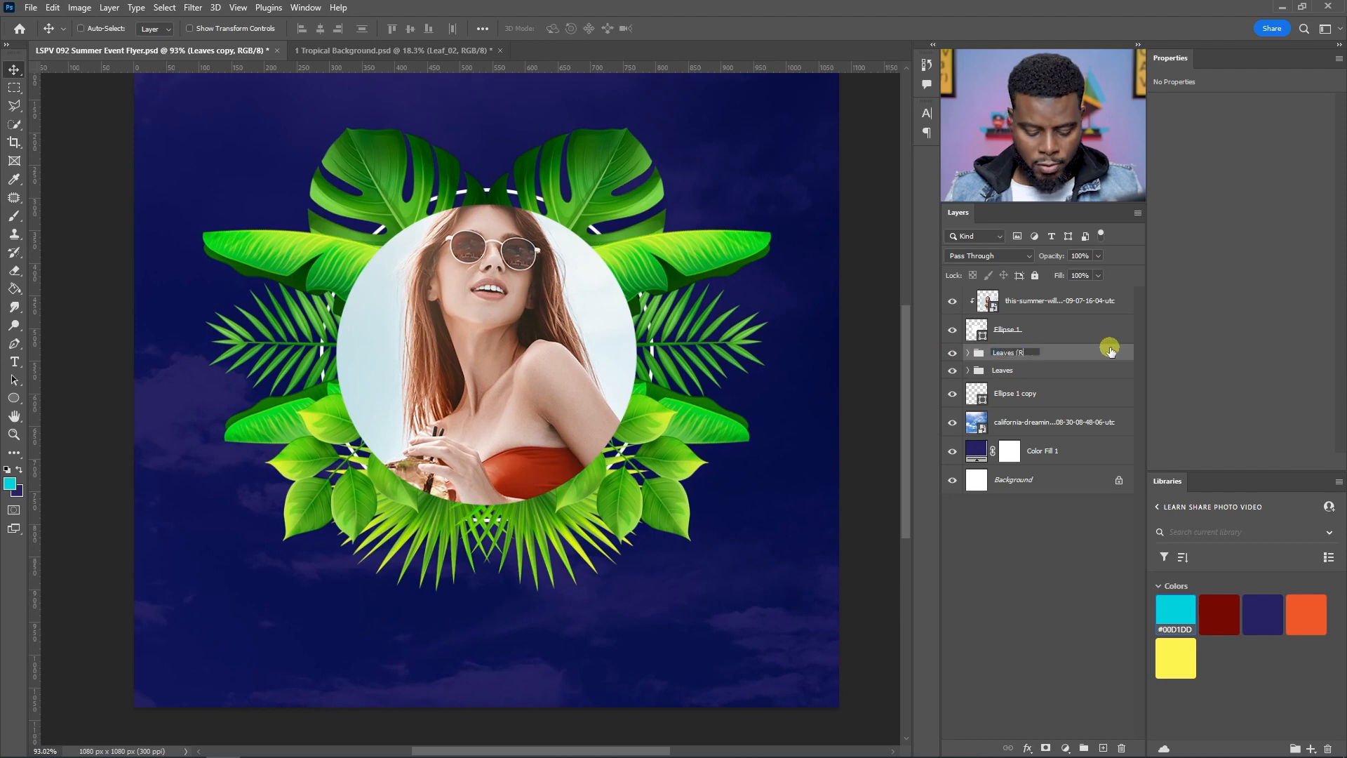
text(ight))
key(Return)
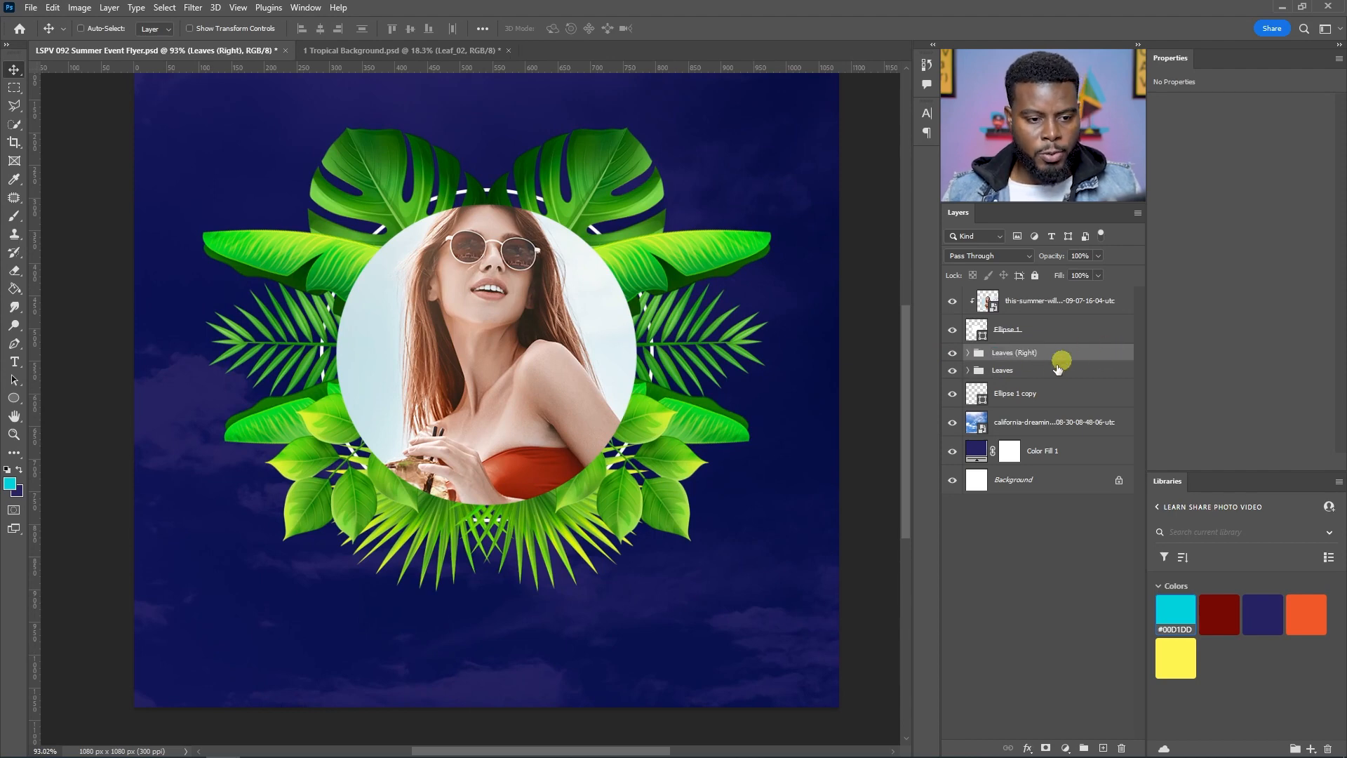
Step: Rename the original group Leaves (Left) and group both leaf groups together
double_click(1010, 371)
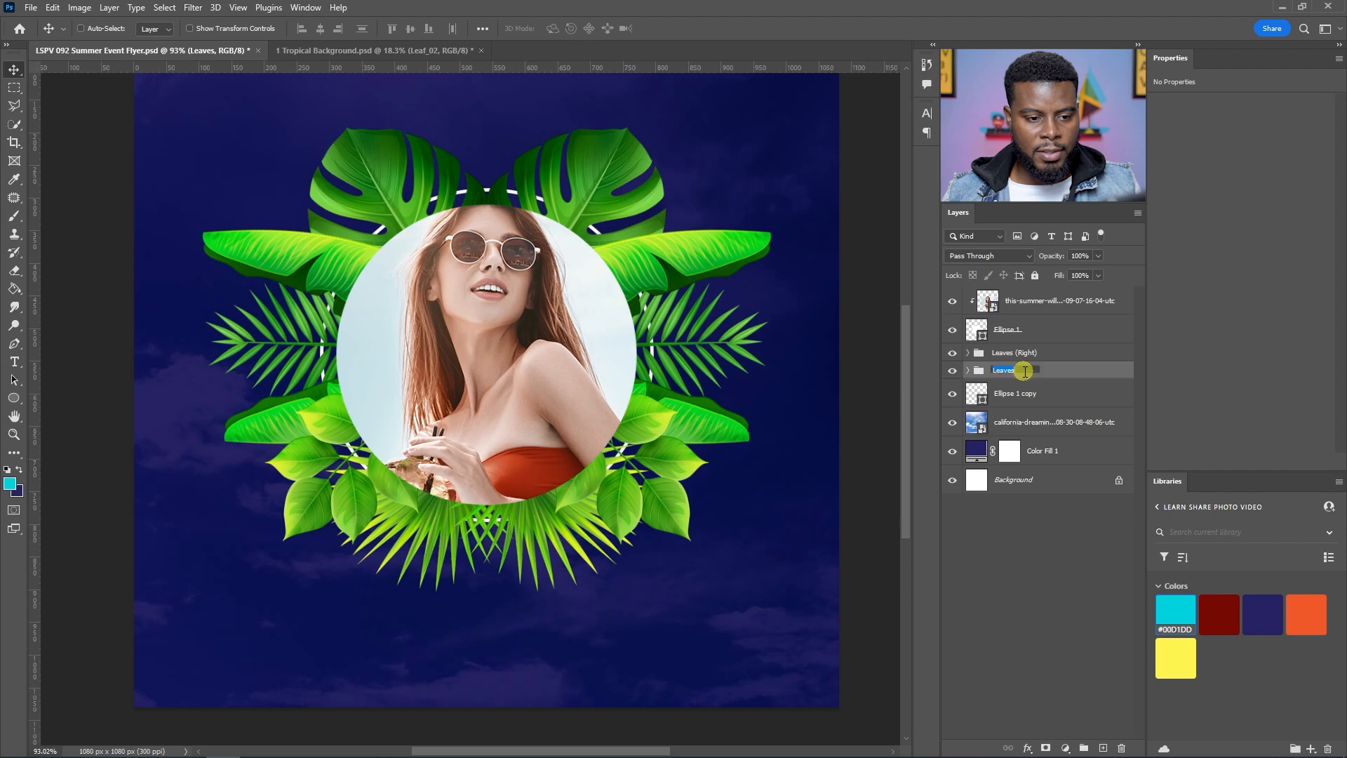
text((Left))
key(Return)
shift+click(1045, 358)
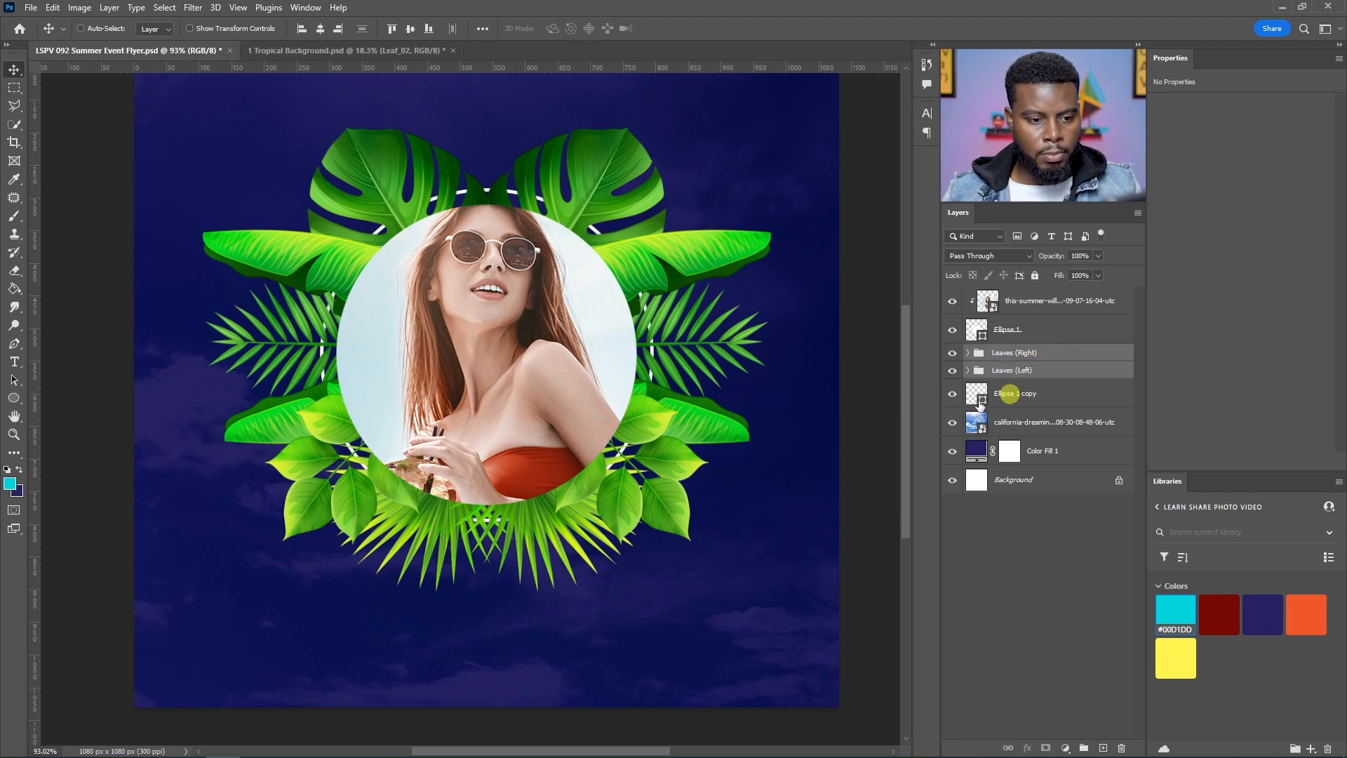
key(ctrl+g)
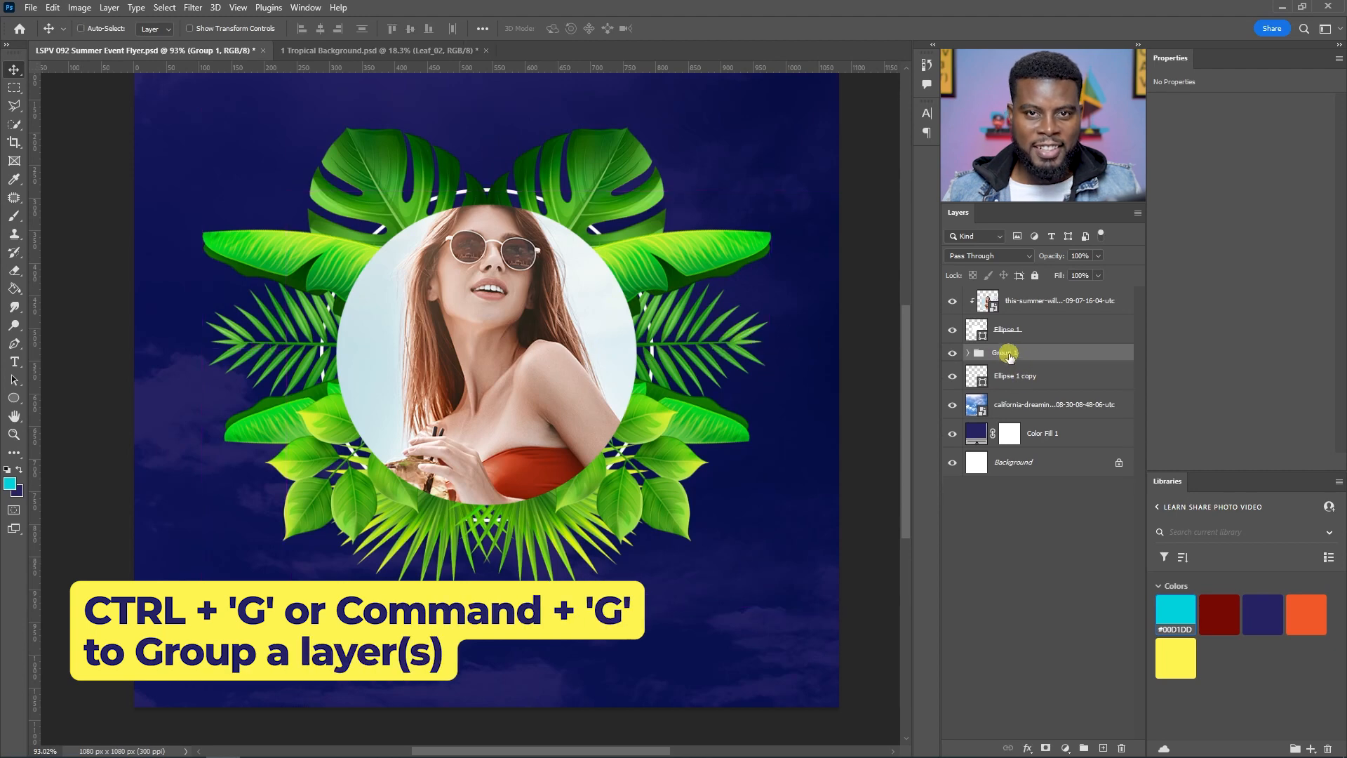
Step: Rename the combined leaf group Leaves
click(1010, 354)
text(Leaves)
key(Return)
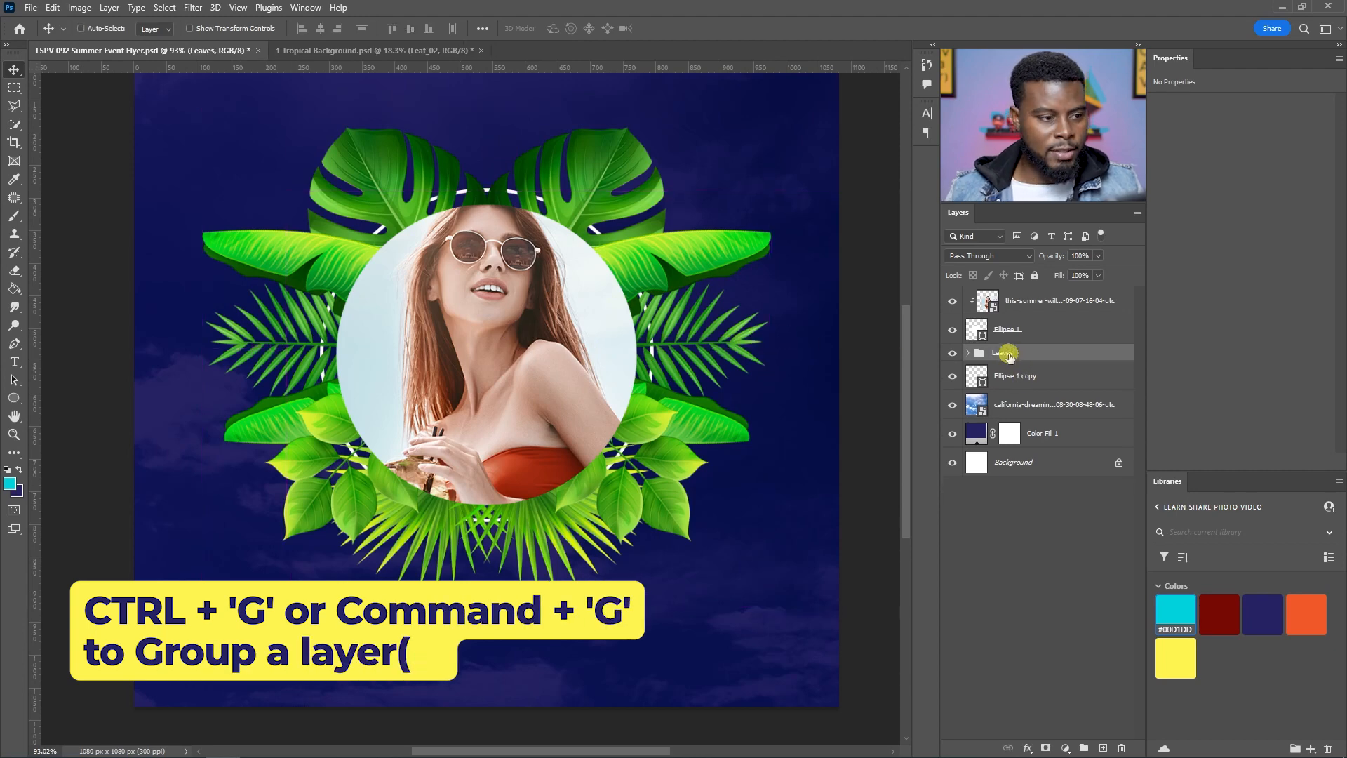
Step: Scale the Leaves group down to 90% with Free Transform
scroll(318, 192, down, 3)
scroll(333, 239, up, 2)
key(ctrl)
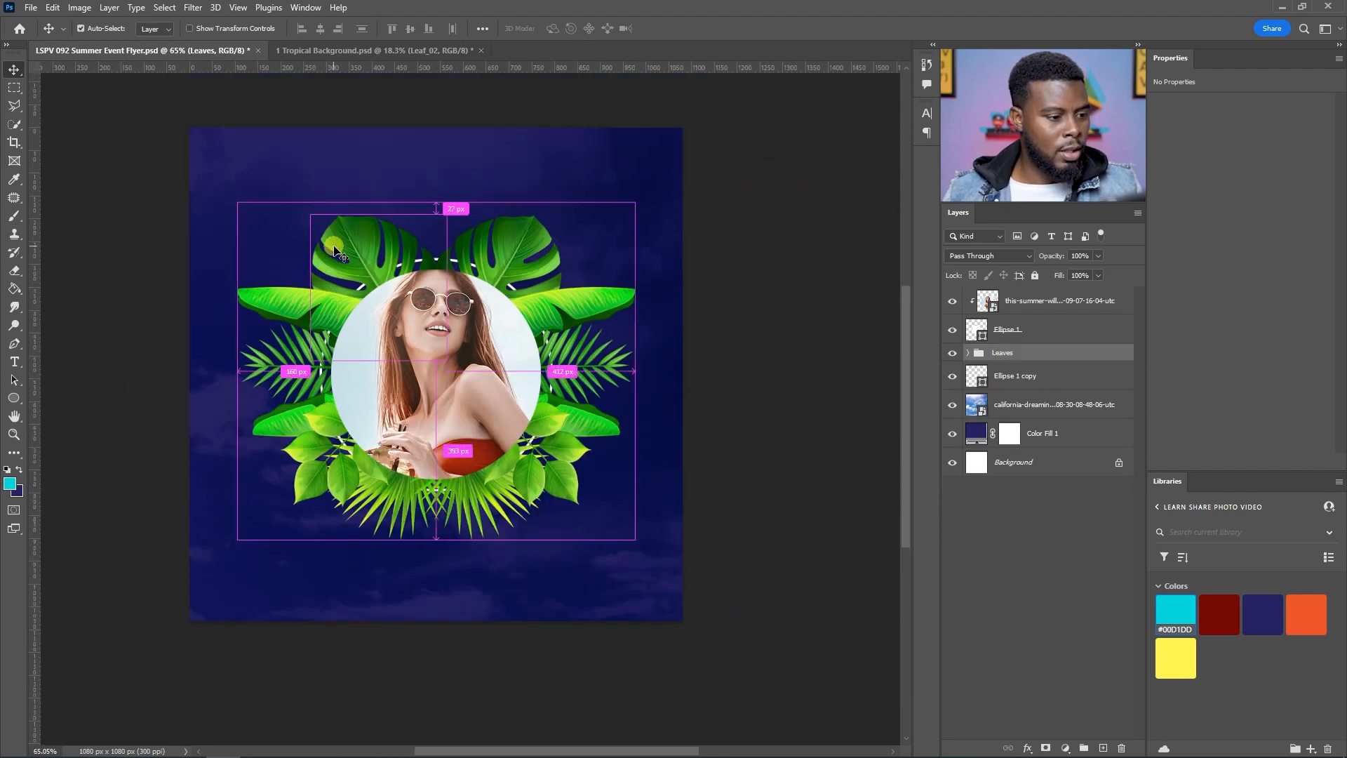
scroll(343, 246, left, 2)
key(ctrl+t)
click(264, 30)
key(shift+Down)
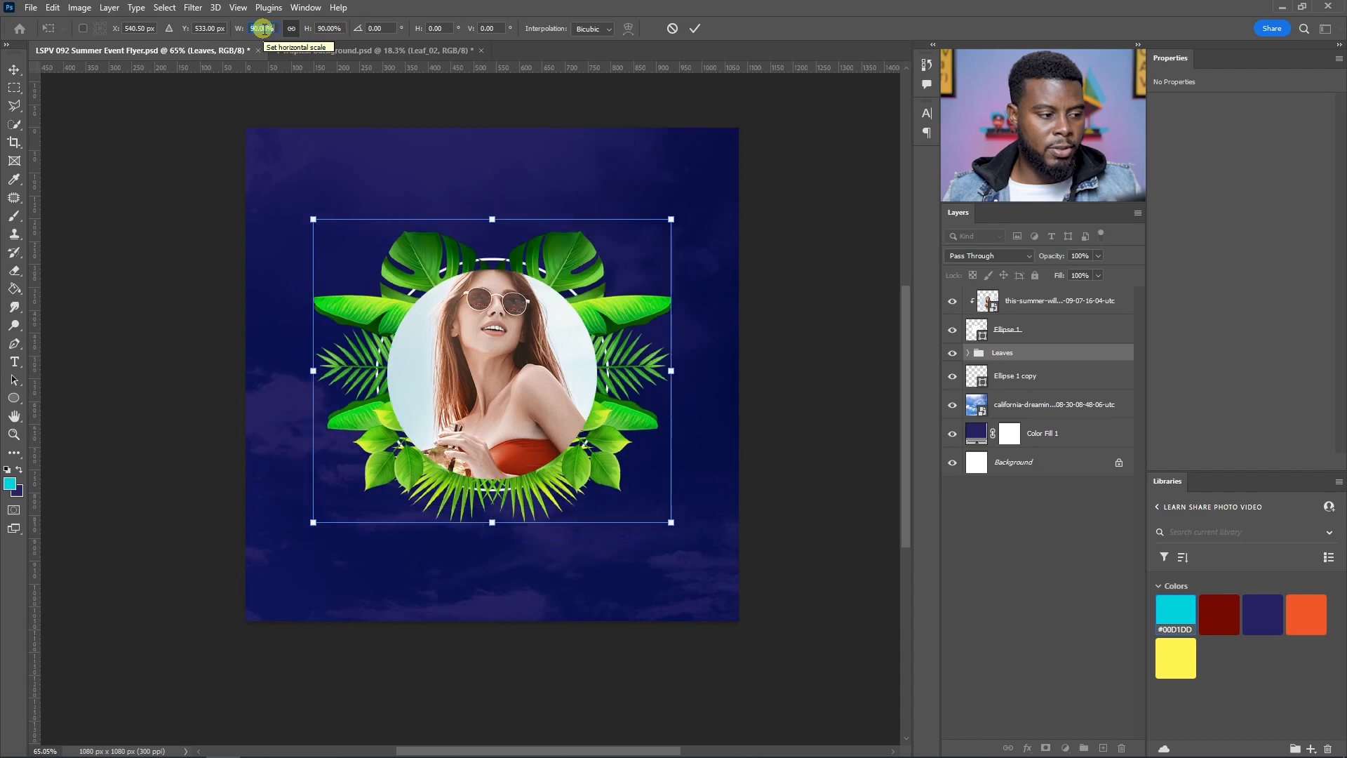
key(Return)
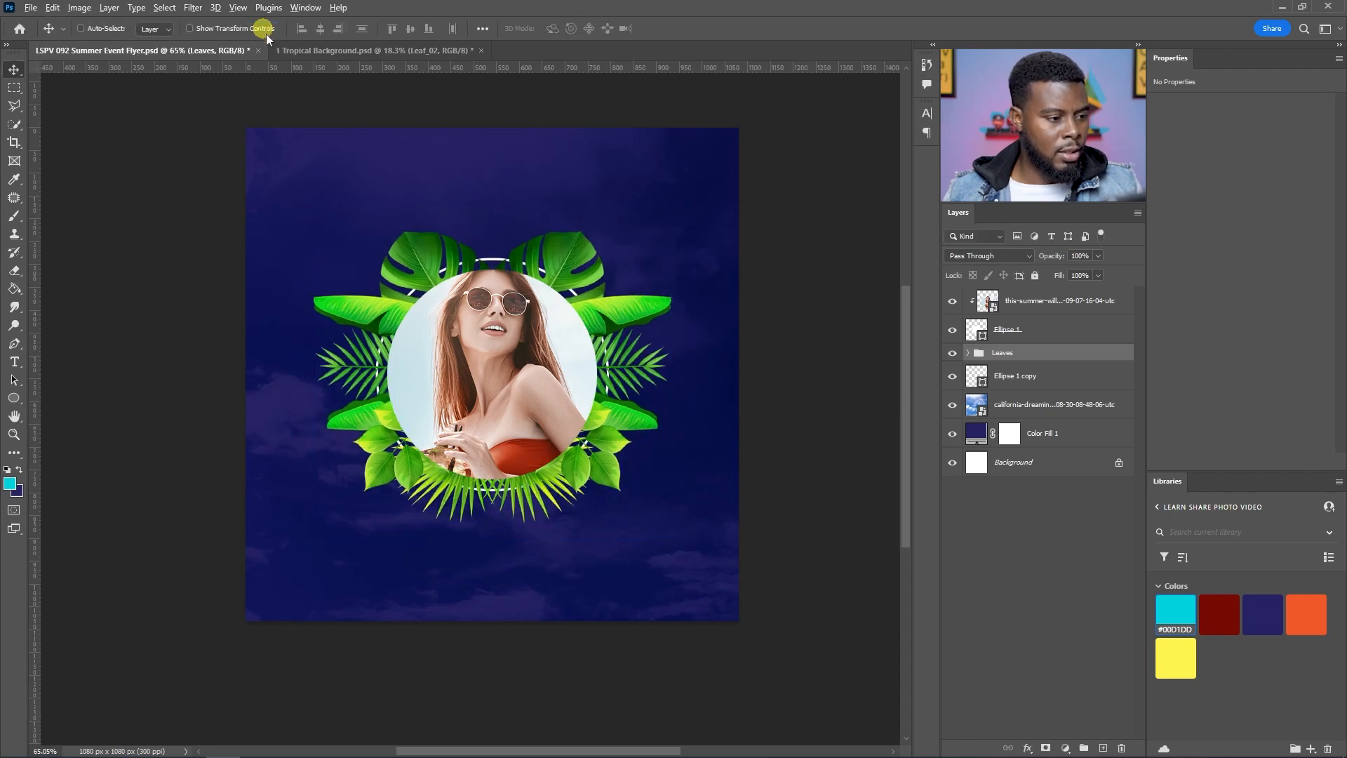
Step: Select the portrait photo, ring ellipses and Leaves group layers and group them together
scroll(513, 346, up, 4)
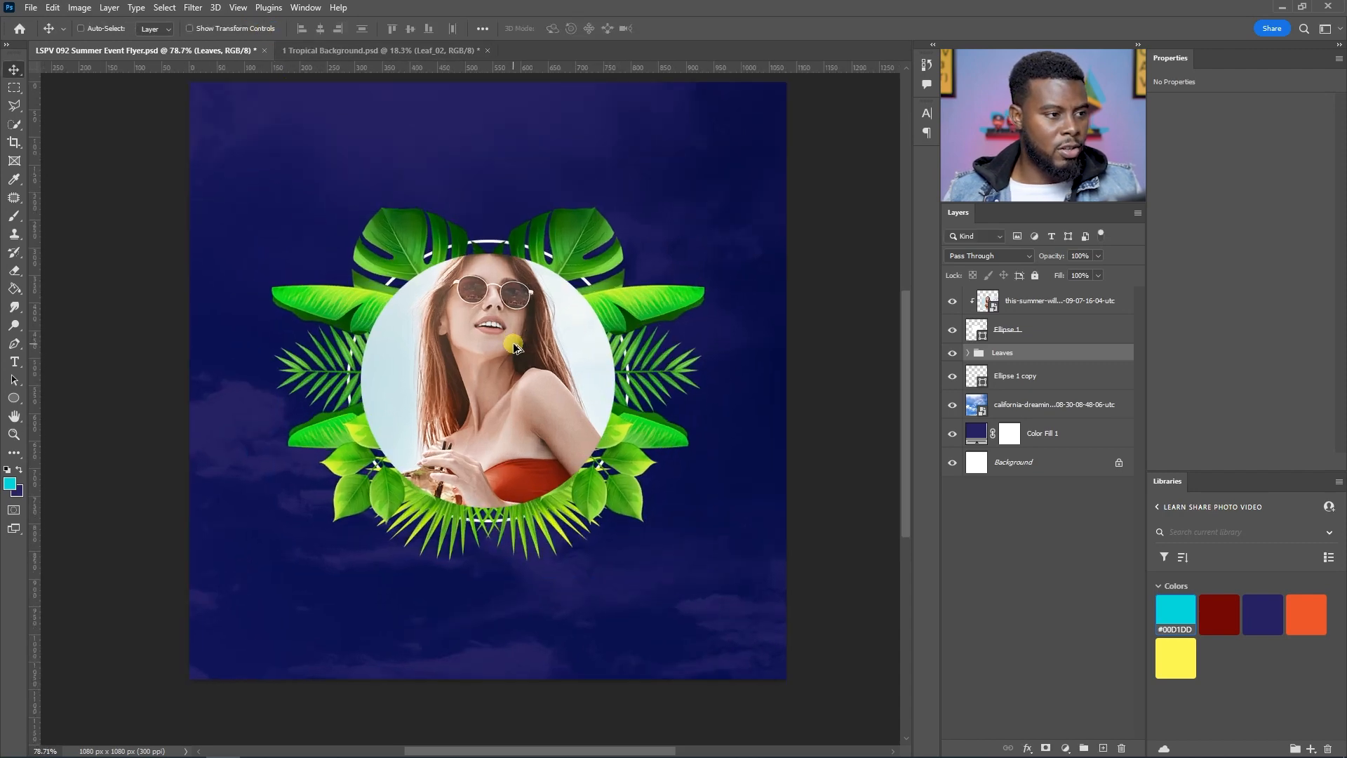
scroll(388, 346, down, 1)
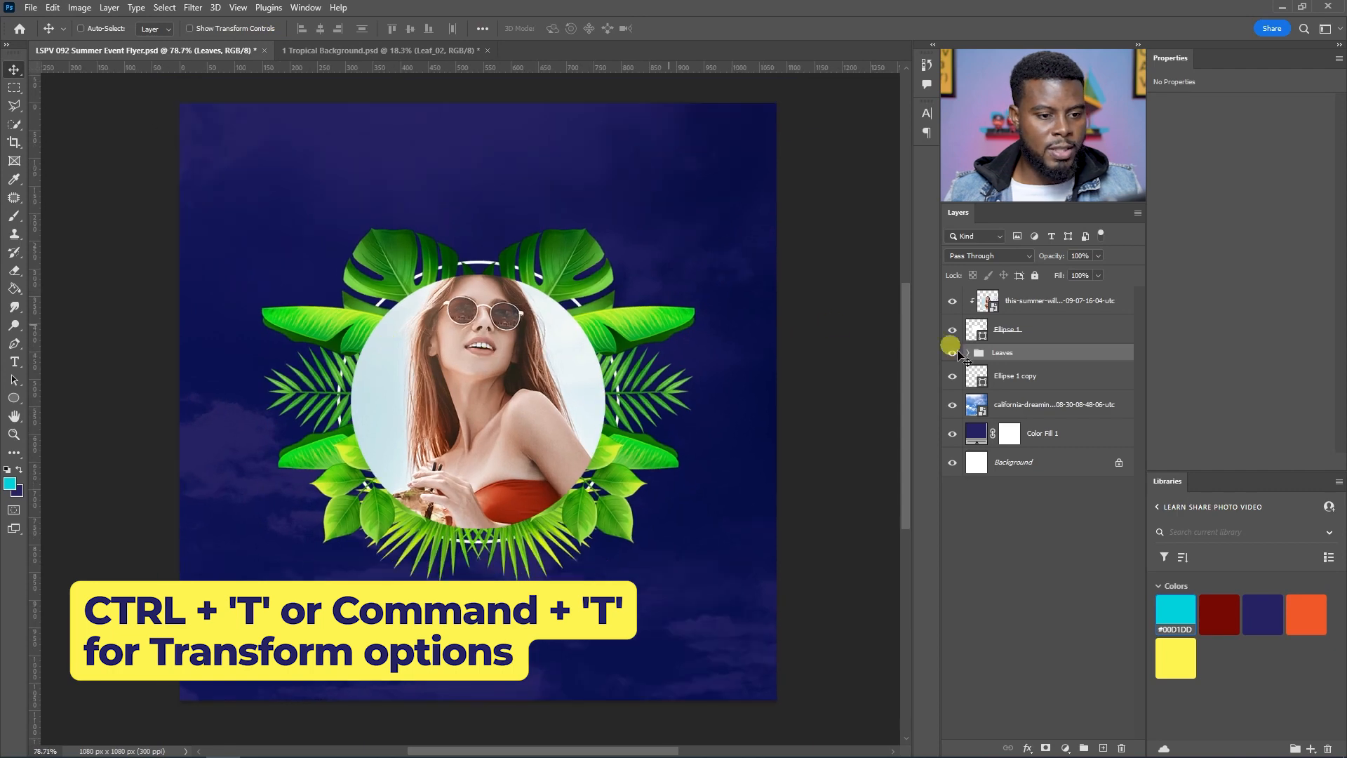
key(ctrl)
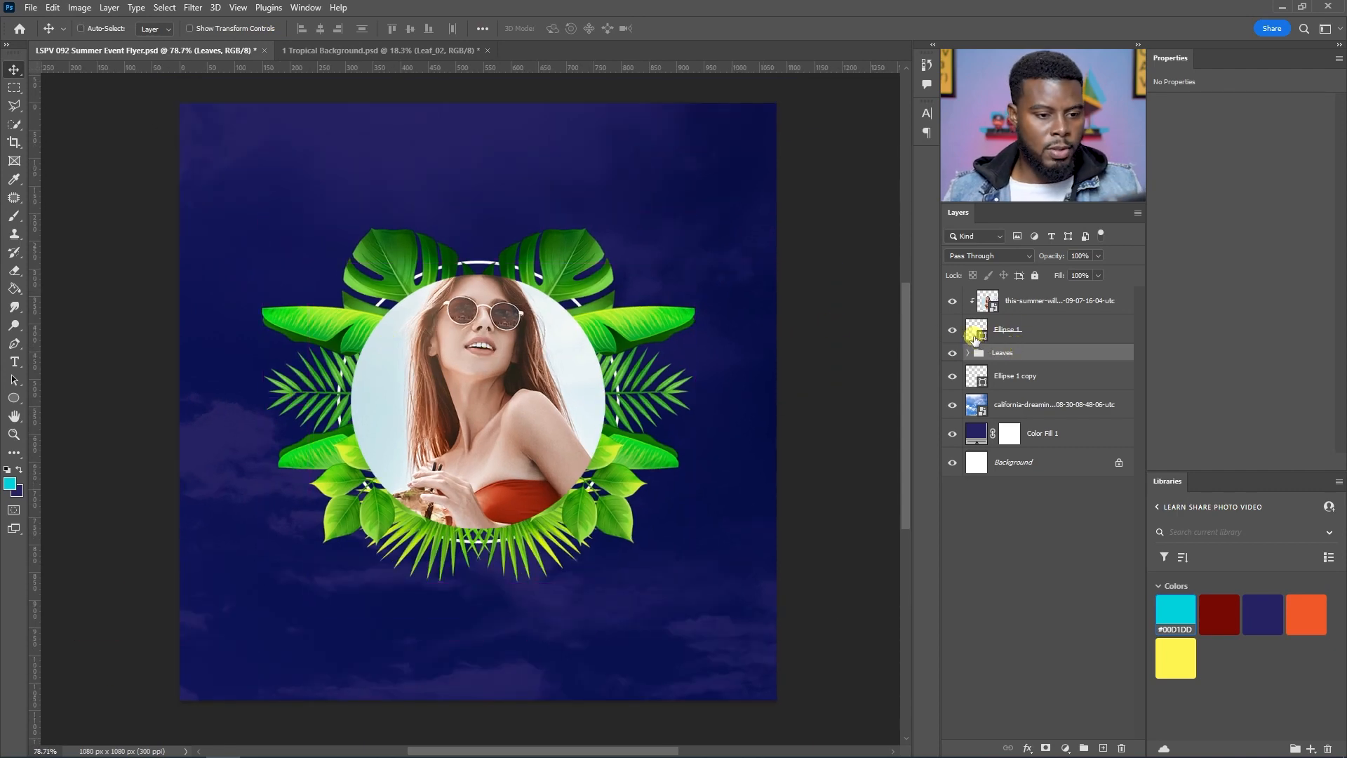
click(951, 353)
click(950, 353)
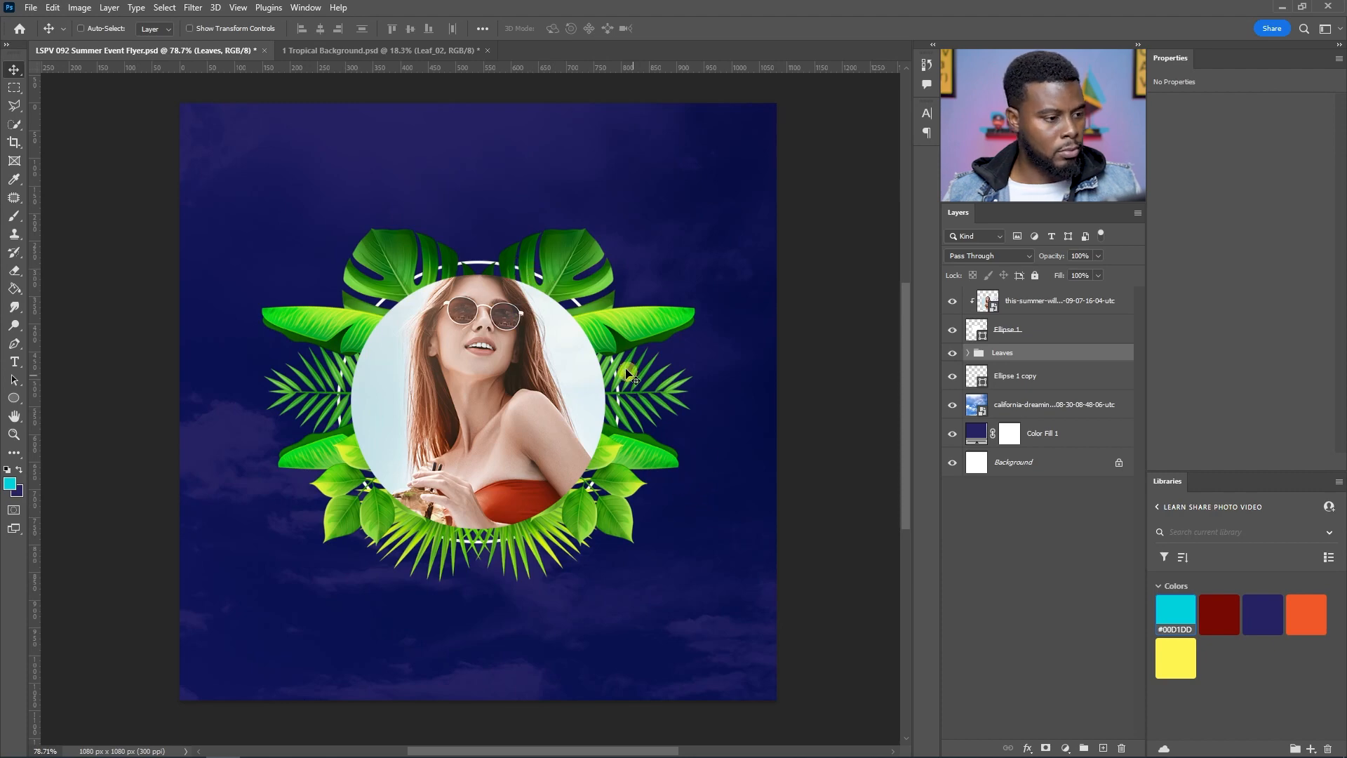
click(1043, 300)
shift+click(1029, 380)
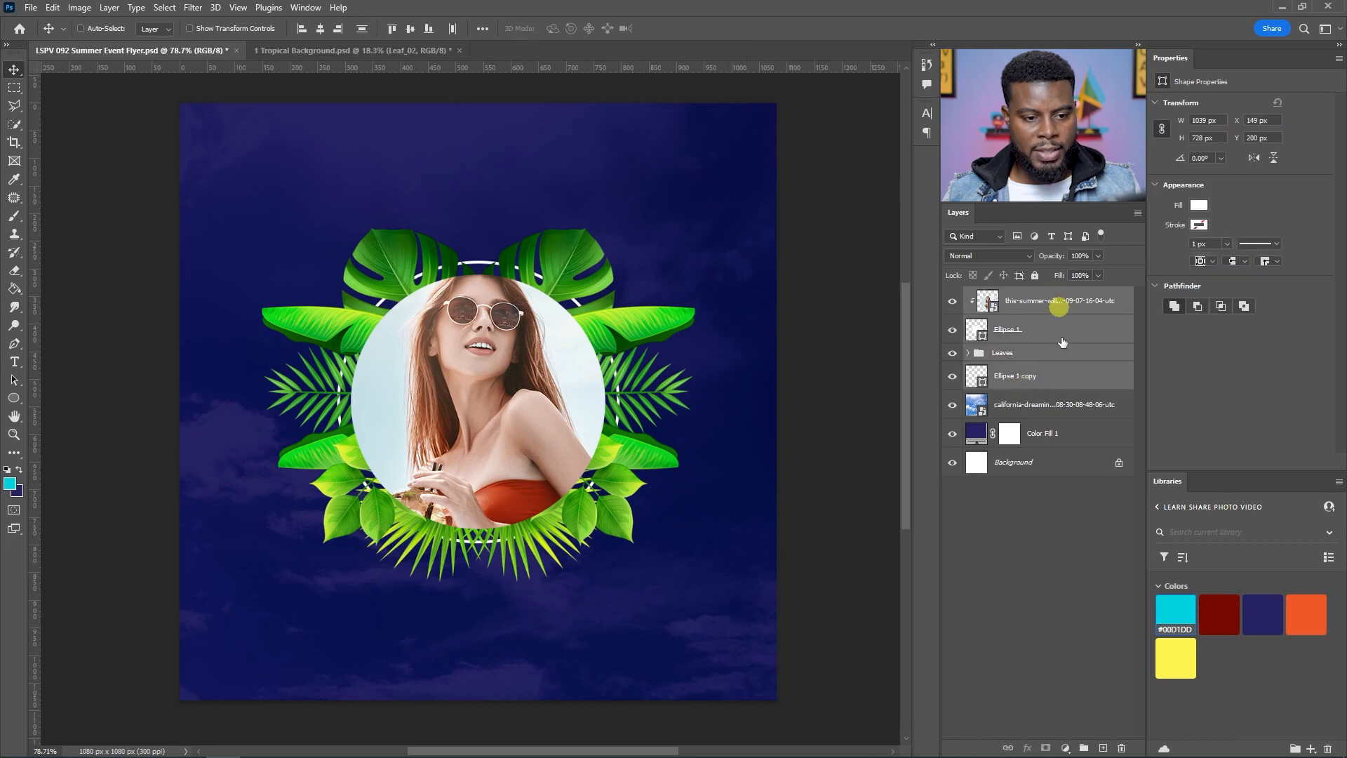
key(ctrl+g)
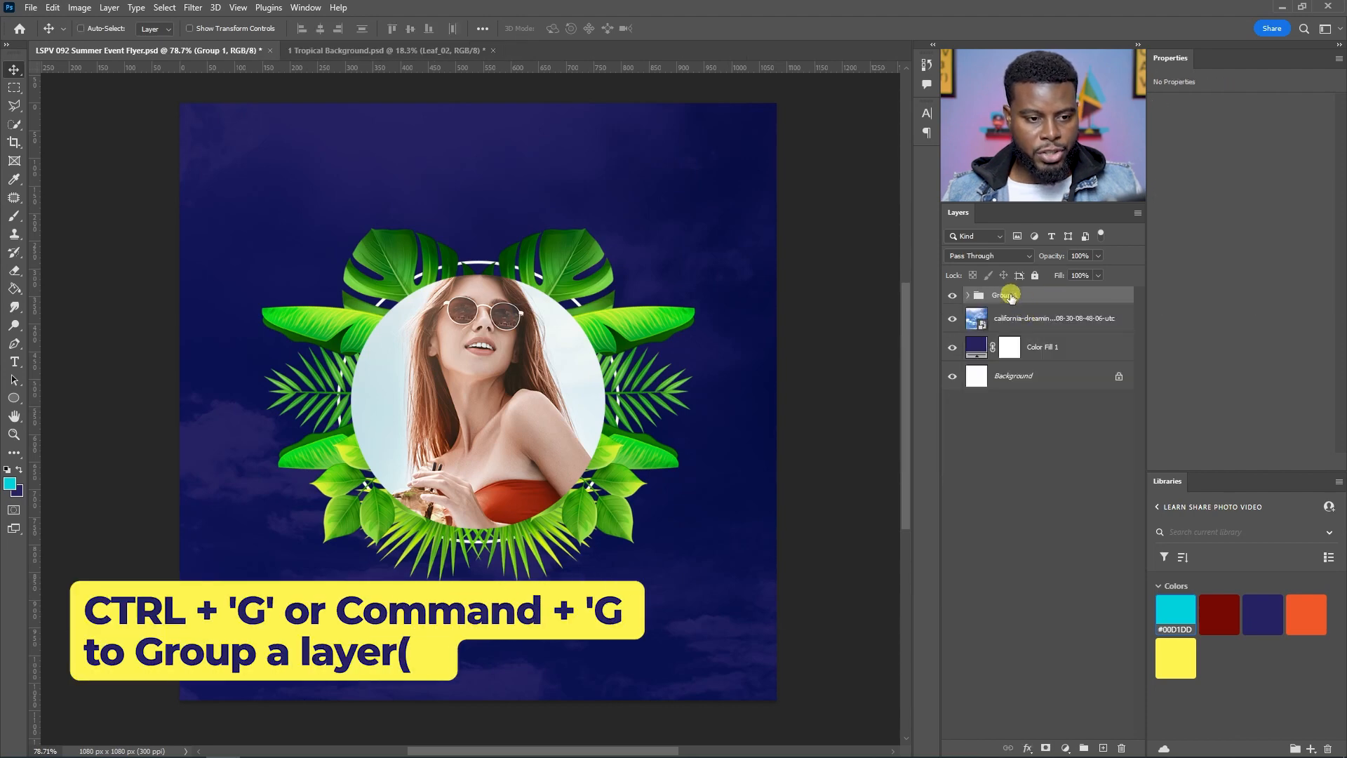
Step: Rename the new group Photo + Leaves and save the document
click(1008, 294)
text(Phoo)
key(BackSpace)
text(to + Leaves)
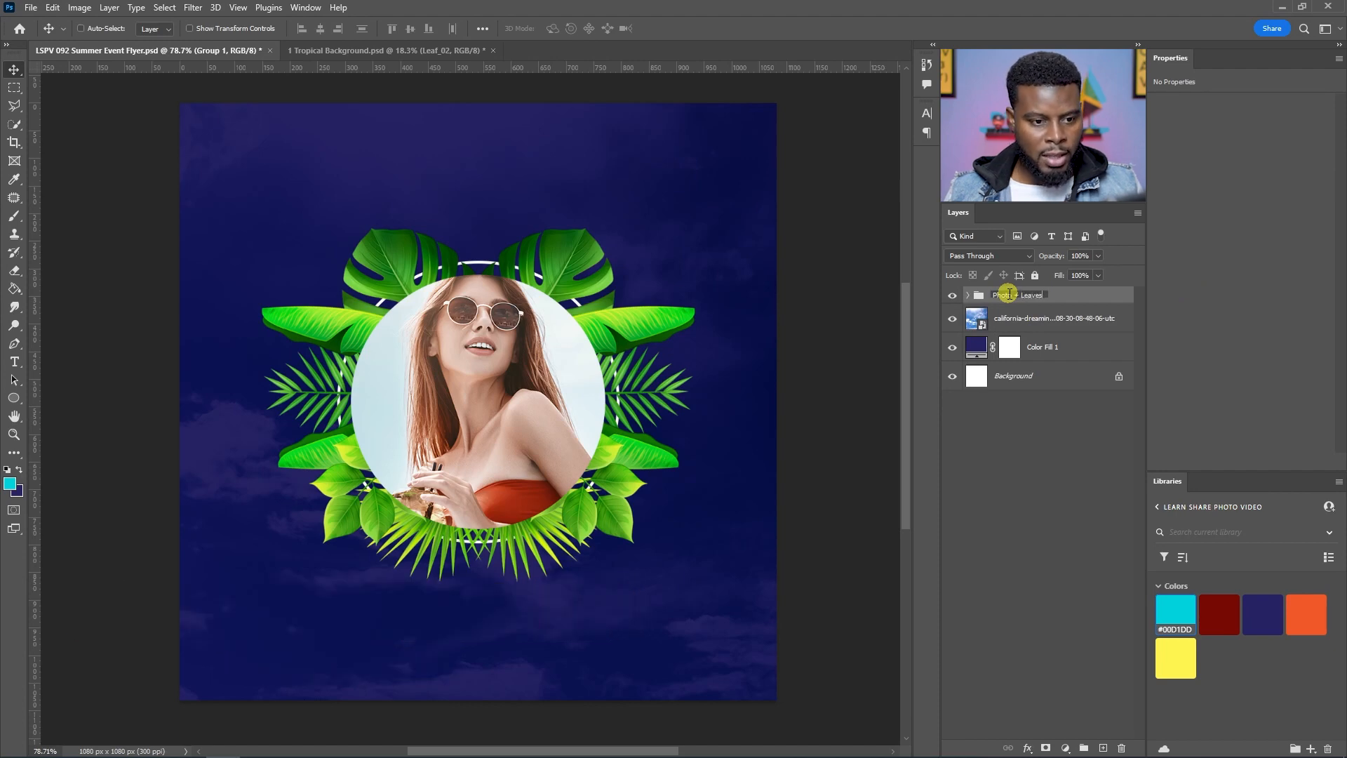
key(Return)
key(ctrl+s)
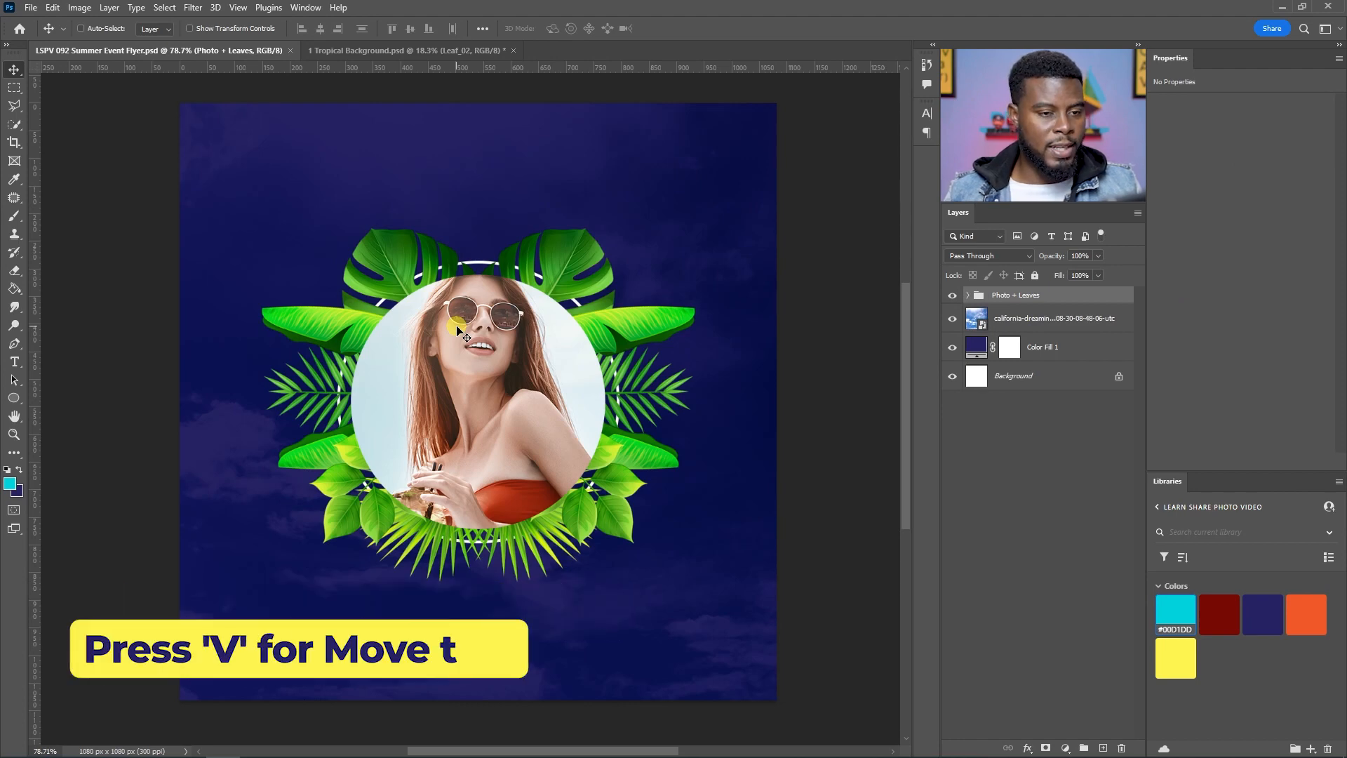
Step: Nudge the Photo + Leaves group upward about 50 px, checking its placement against the guides
key(shift+Up)
key(shift+Up)
key(shift+Up)
key(shift+Up)
key(shift+Up)
key(shift+Down)
key(shift+Down)
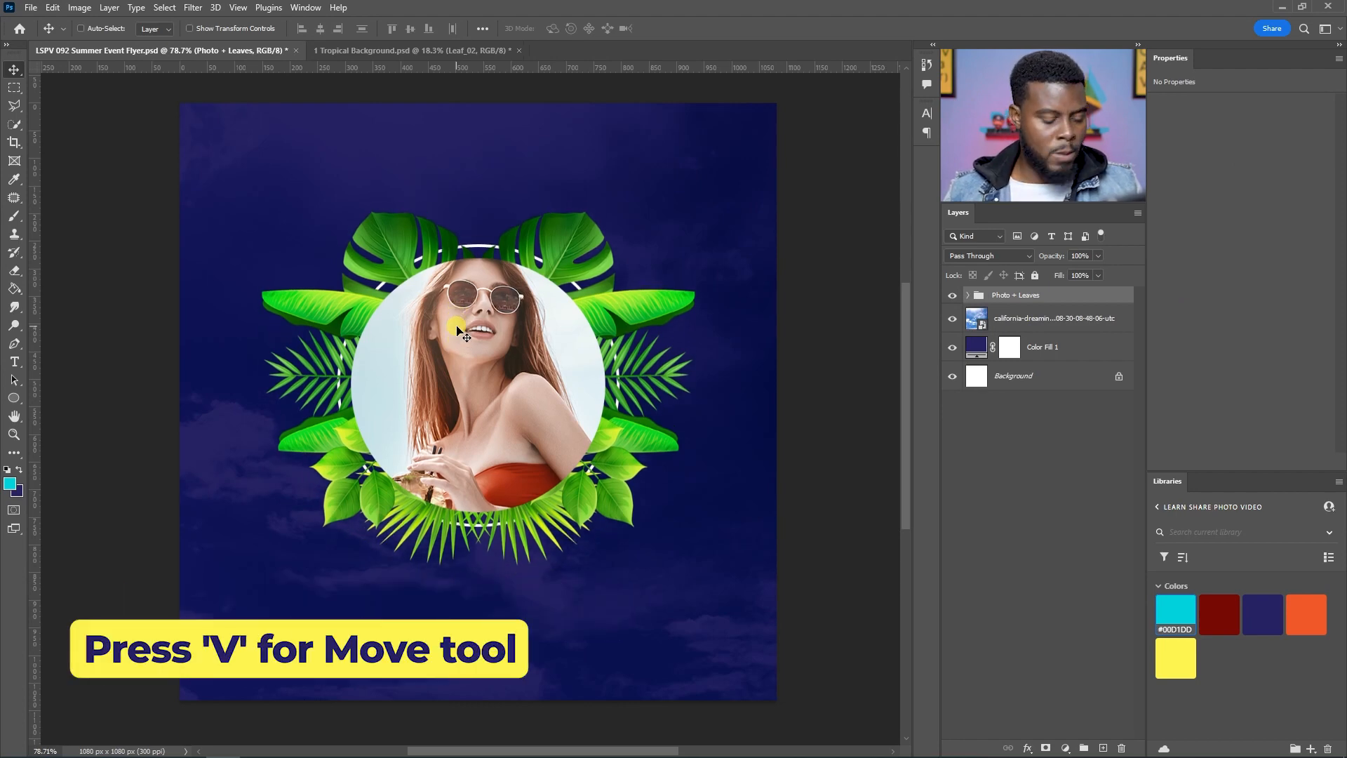
key(ctrl+semicolon)
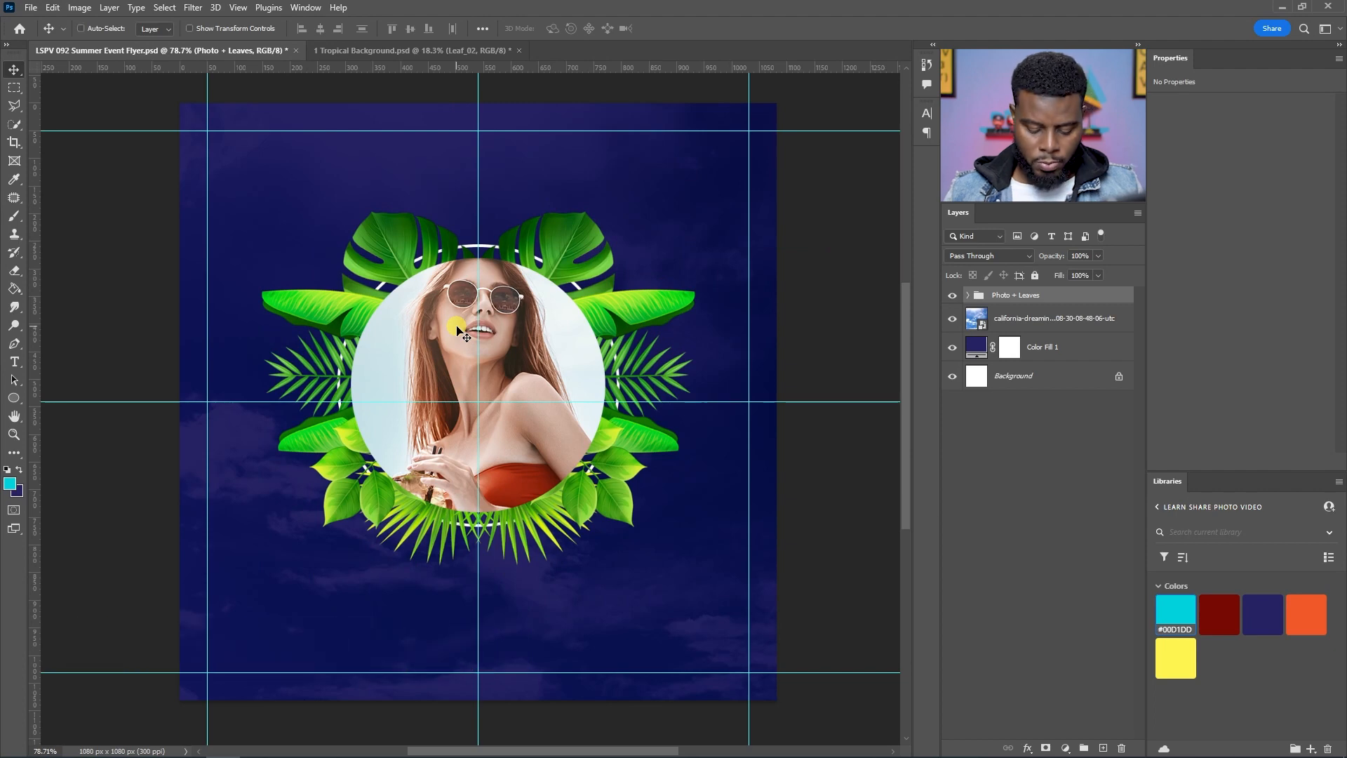
key(shift+Up)
key(shift+Up)
key(shift+Up)
key(shift+Up)
key(shift+Up)
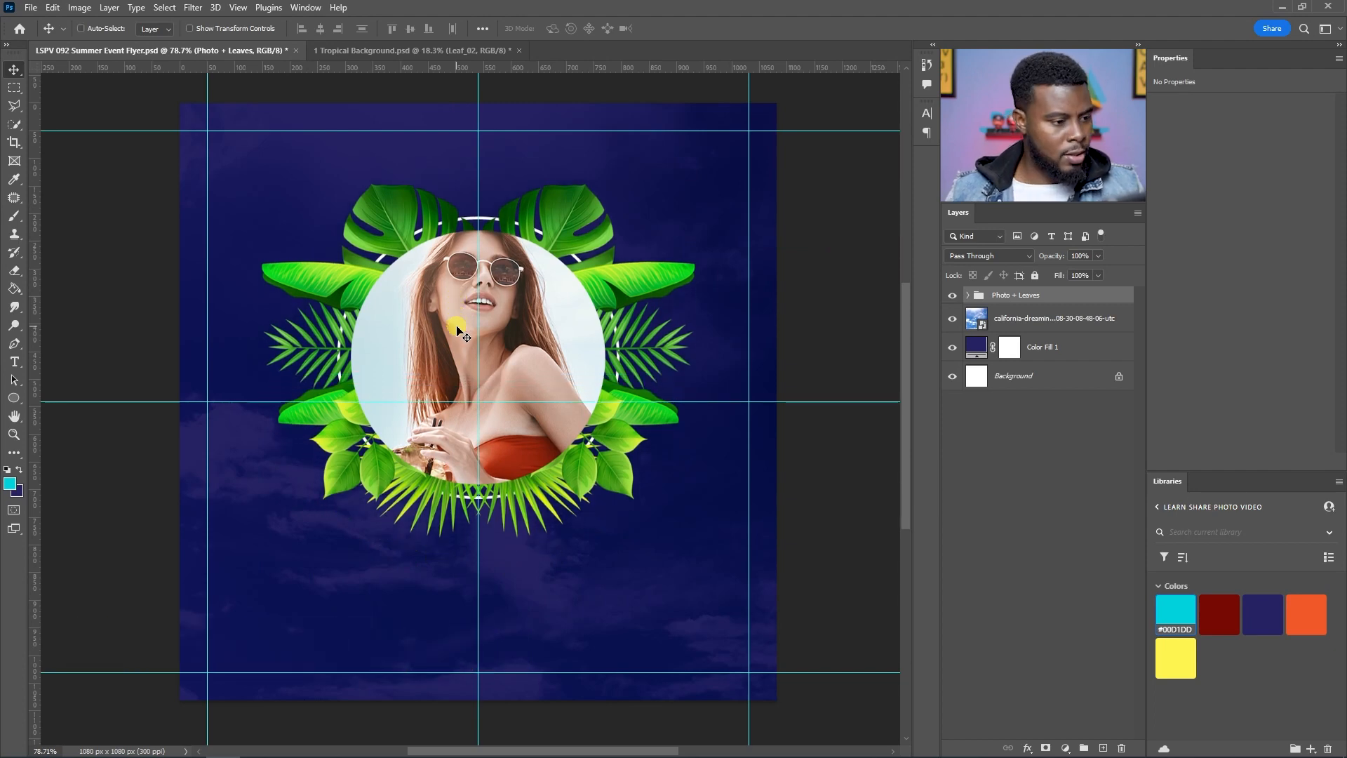
key(ctrl+semicolon)
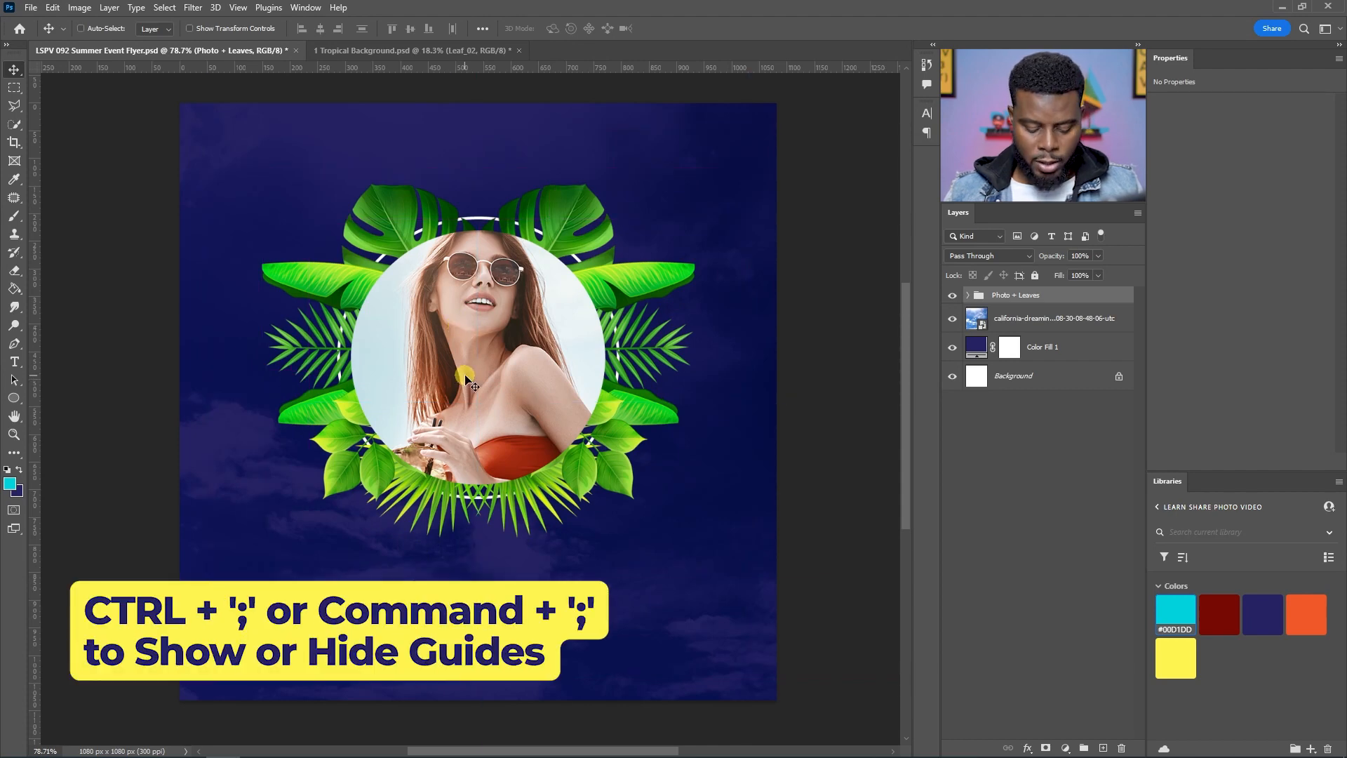
Step: Add the text SUMMER SUN below the portrait with the Type tool
key(t)
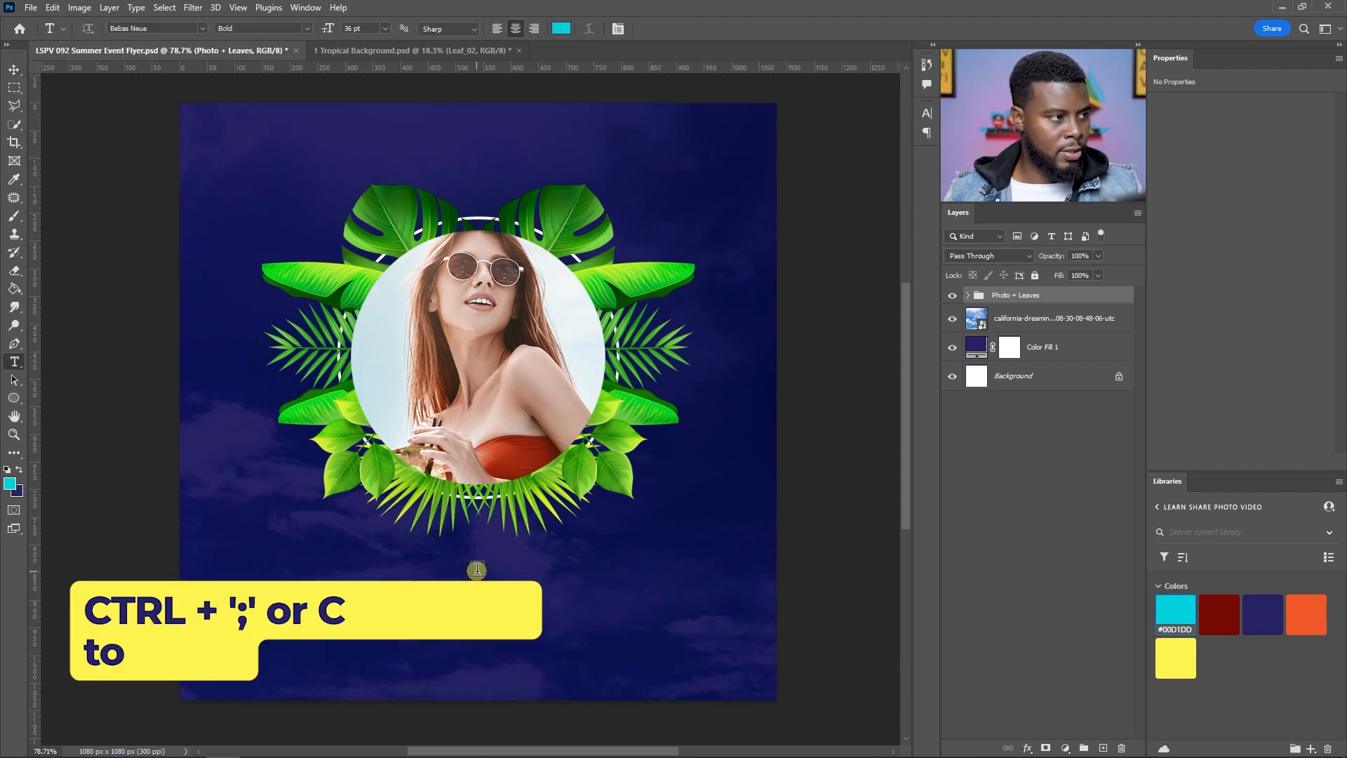
click(477, 569)
text(SUMMER SUN)
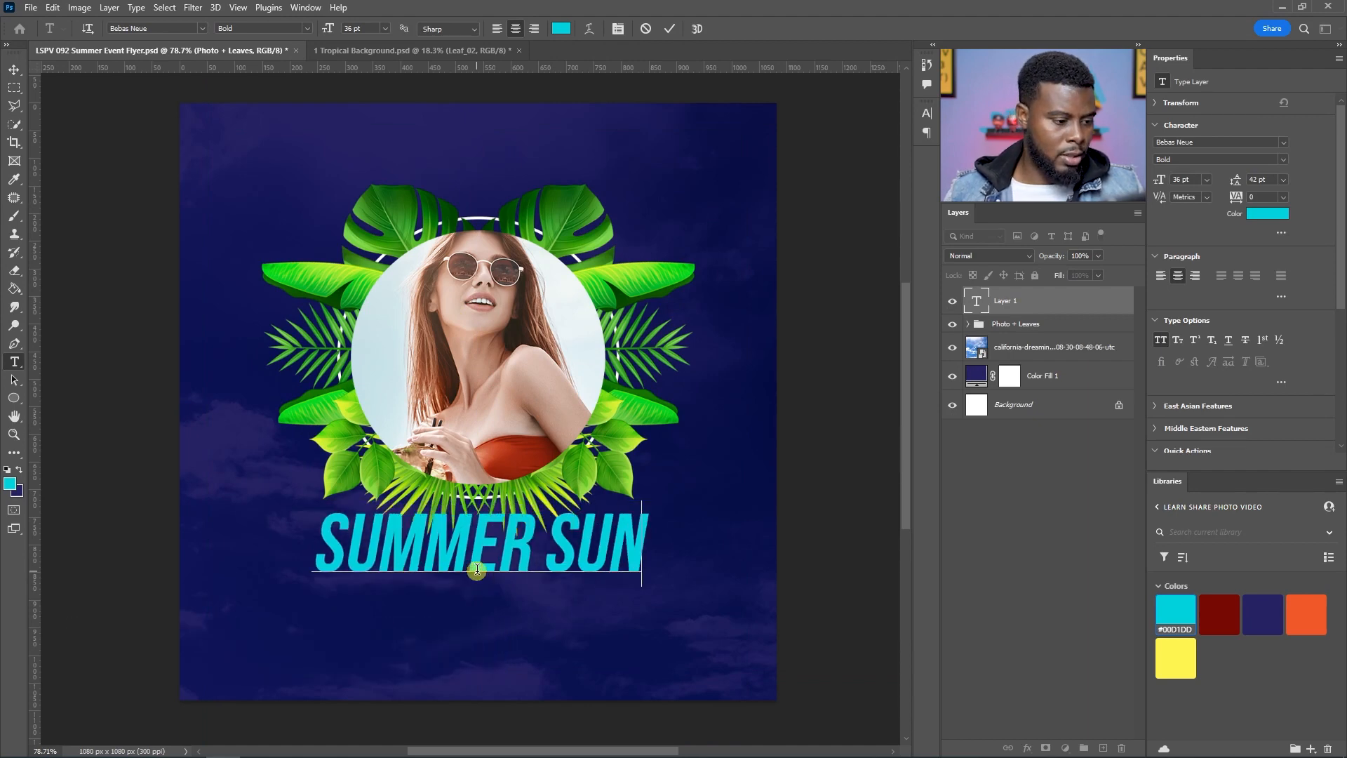
key(ctrl+Return)
Step: Remove the space to make SUMMERSUN and set the text colour to white
click(555, 545)
key(BackSpace)
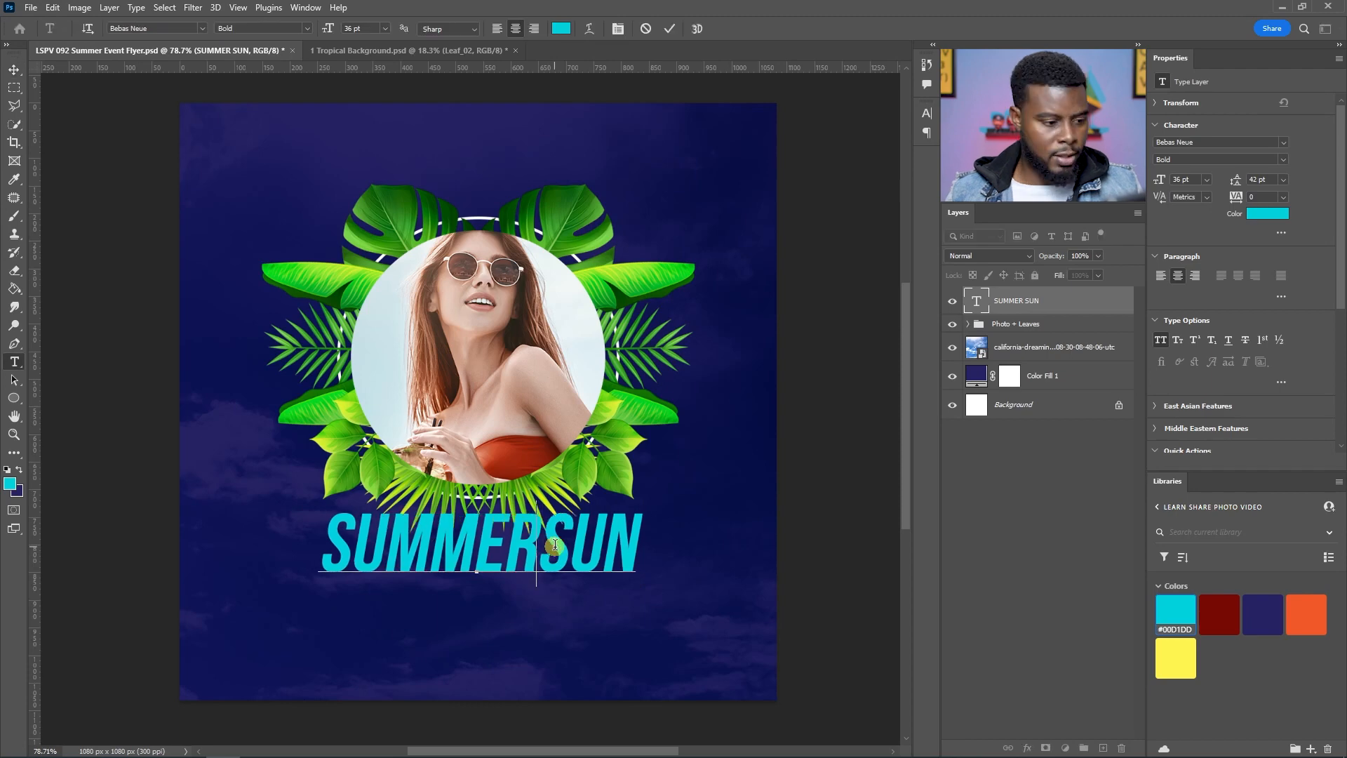
key(ctrl+Return)
key(v)
click(1267, 216)
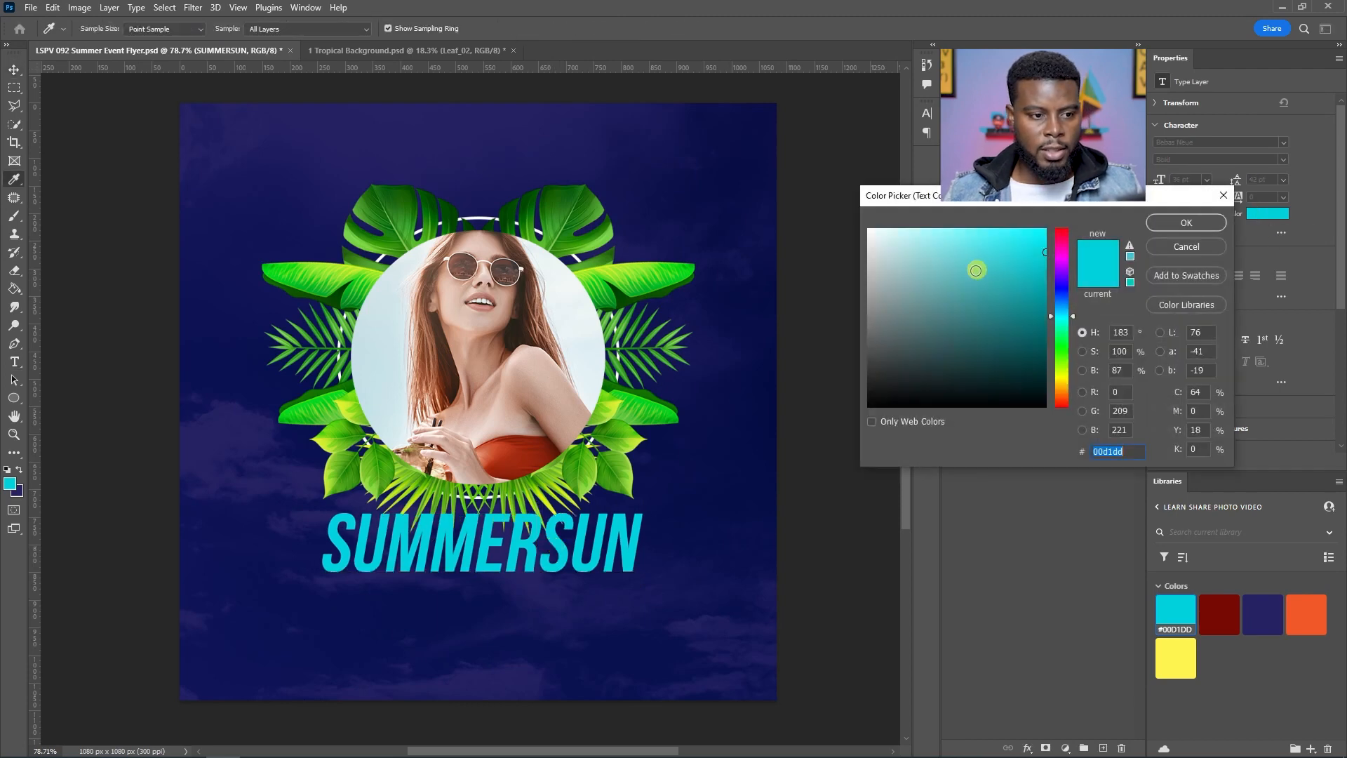
click(975, 228)
click(1193, 214)
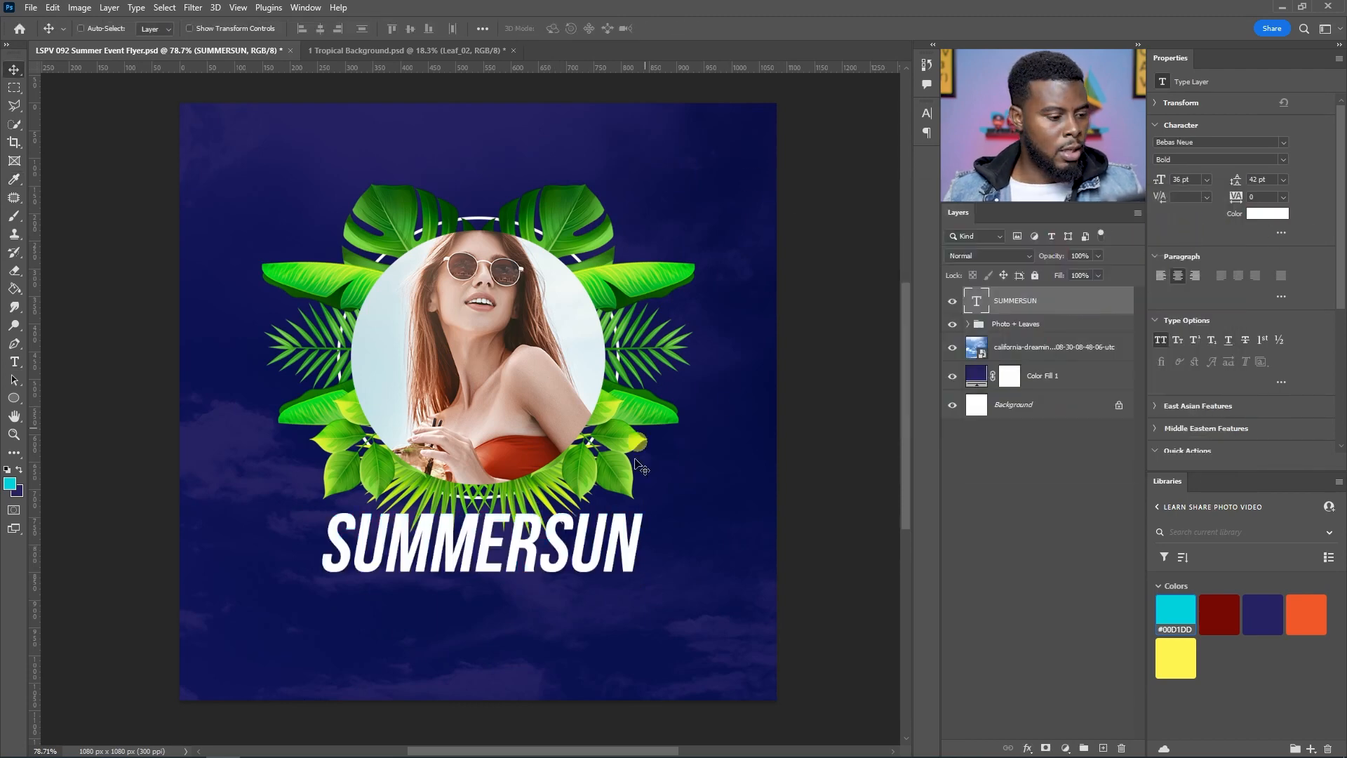
Step: Shift the SUMMERSUN text slightly left to centre it on the guide
key(ctrl+semicolon)
drag(585, 556, 558, 546)
Step: Add the text LEARN SHARE EVENTS centred above the leaves at the top
key(t)
scroll(519, 484, down, 2)
scroll(496, 490, up, 1)
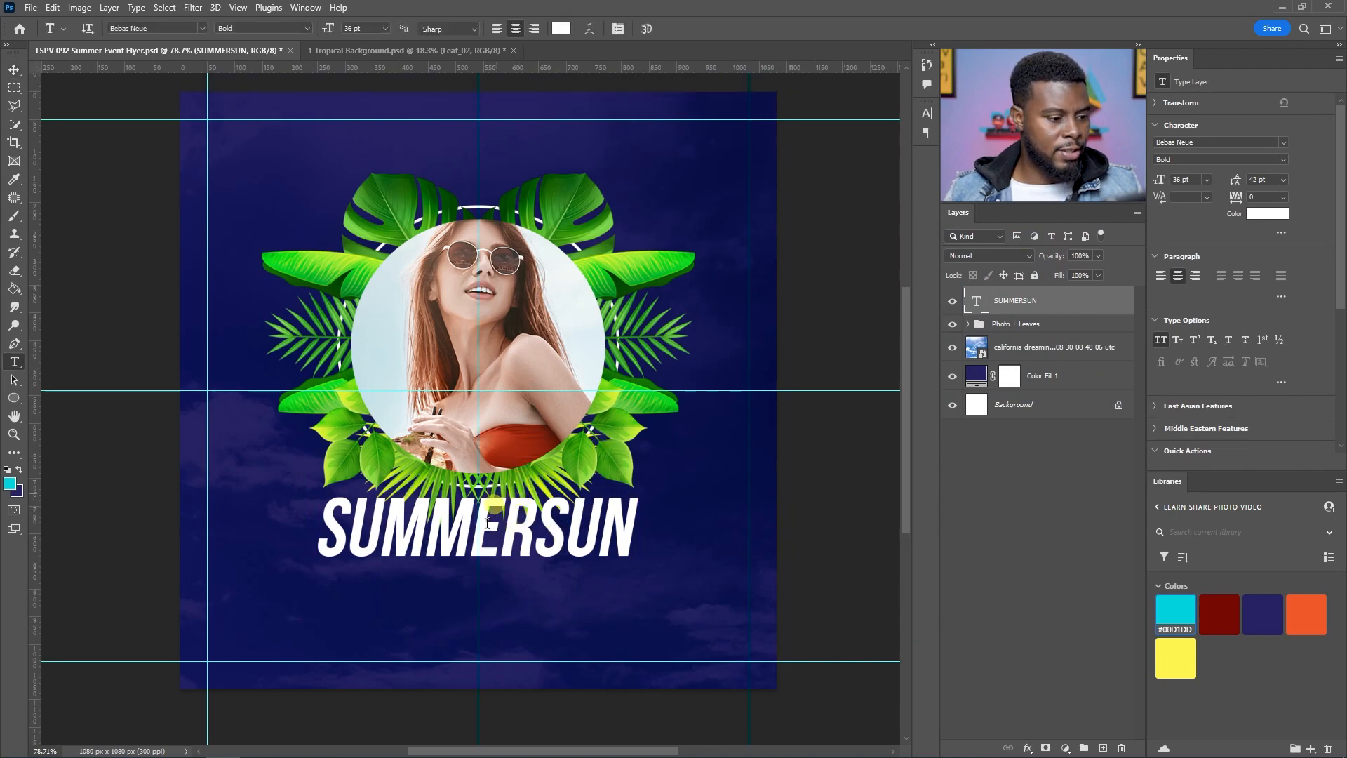
scroll(477, 421, up, 2)
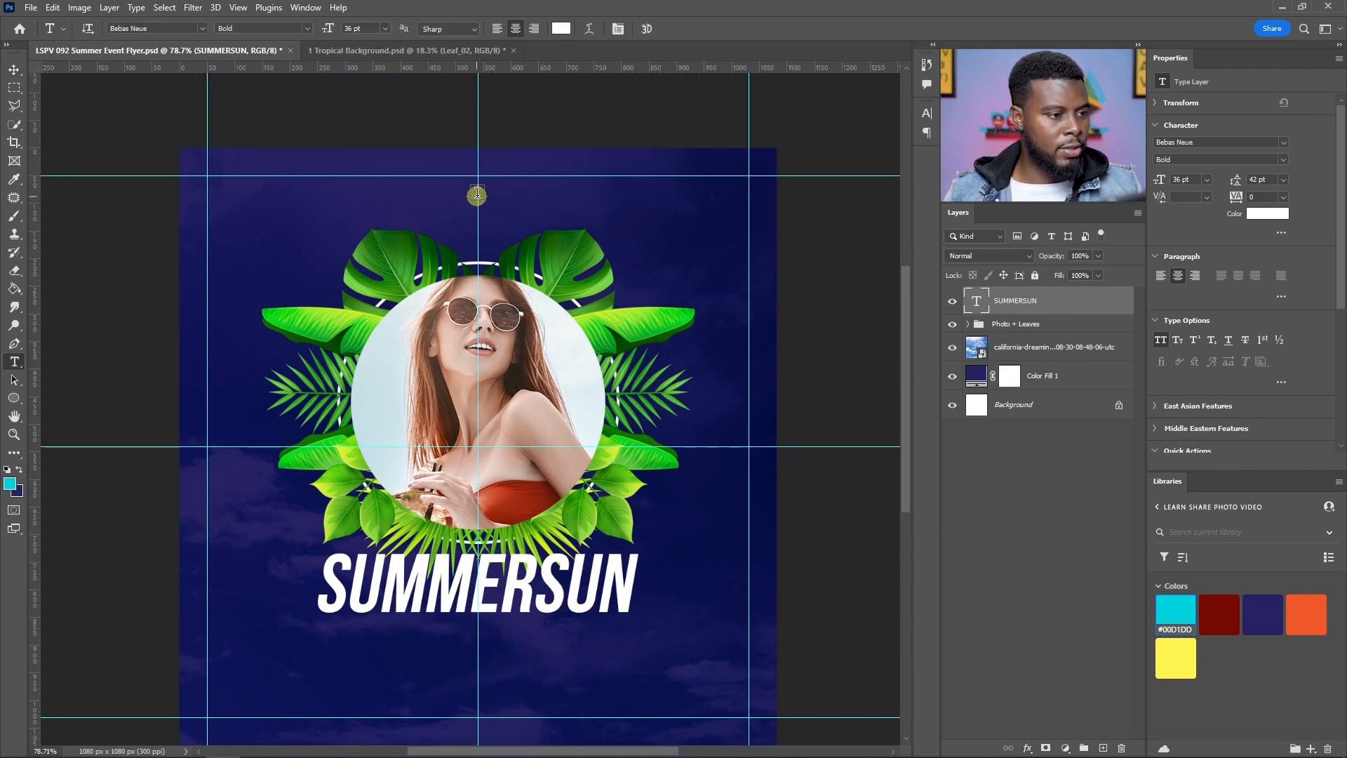
click(477, 193)
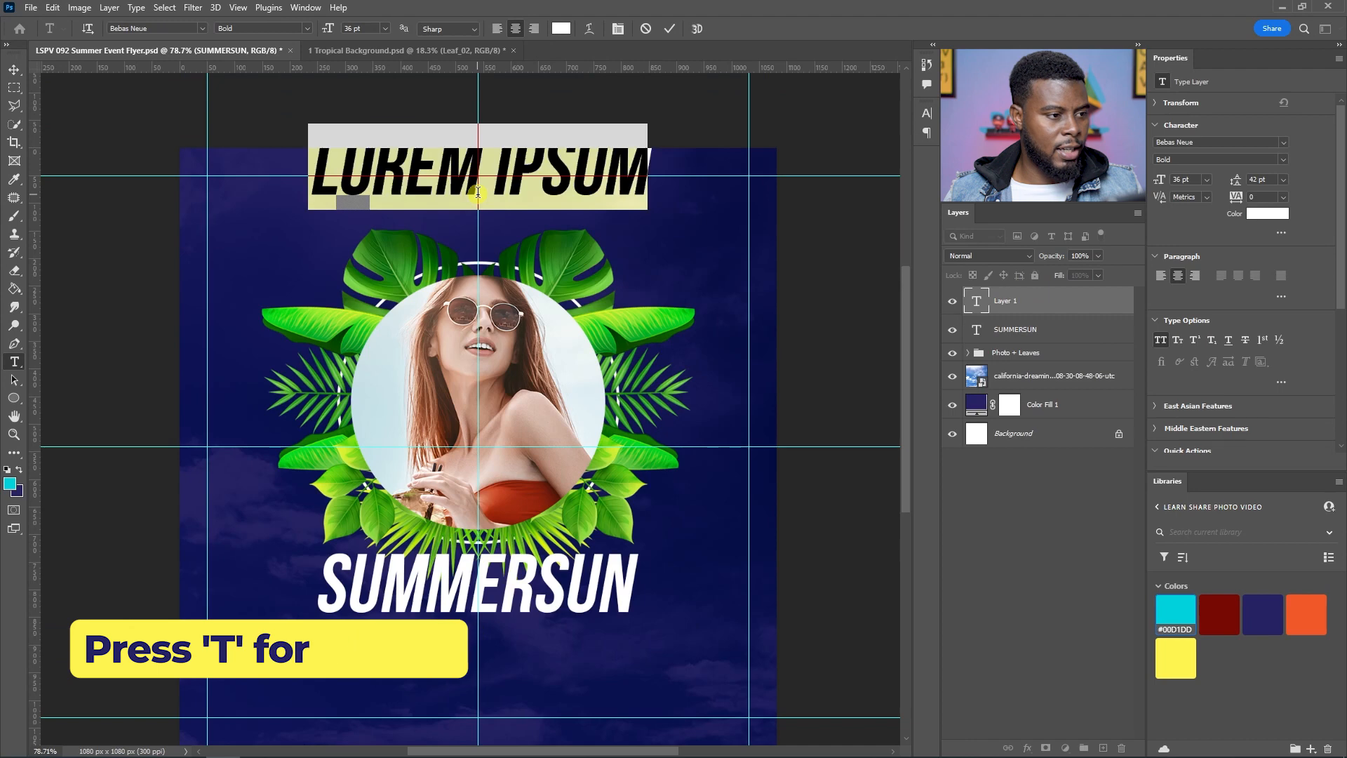
click(528, 239)
text(LEARN SHARE)
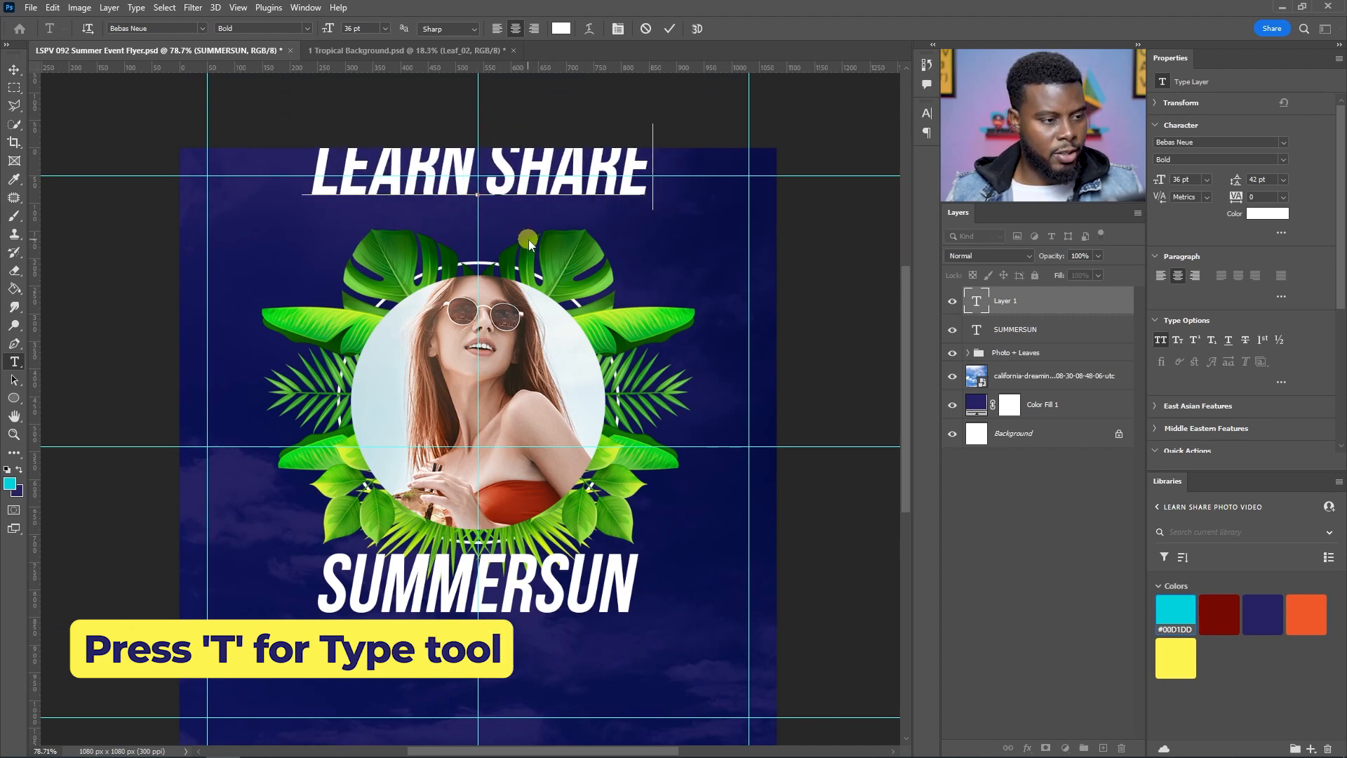
text( EVENTS)
Step: Select all of the LEARN SHARE EVENTS text and set it to 10 pt Montserrat
key(ctrl+a)
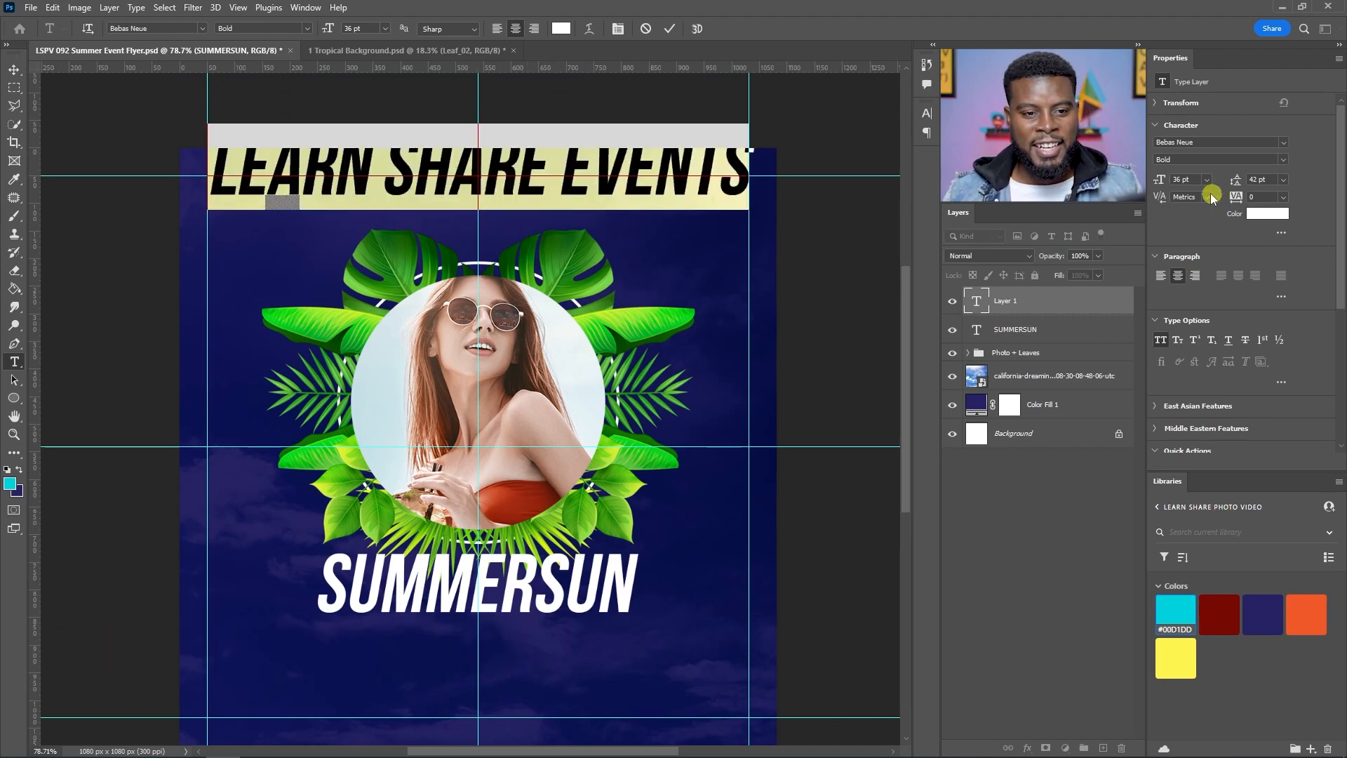
click(1186, 180)
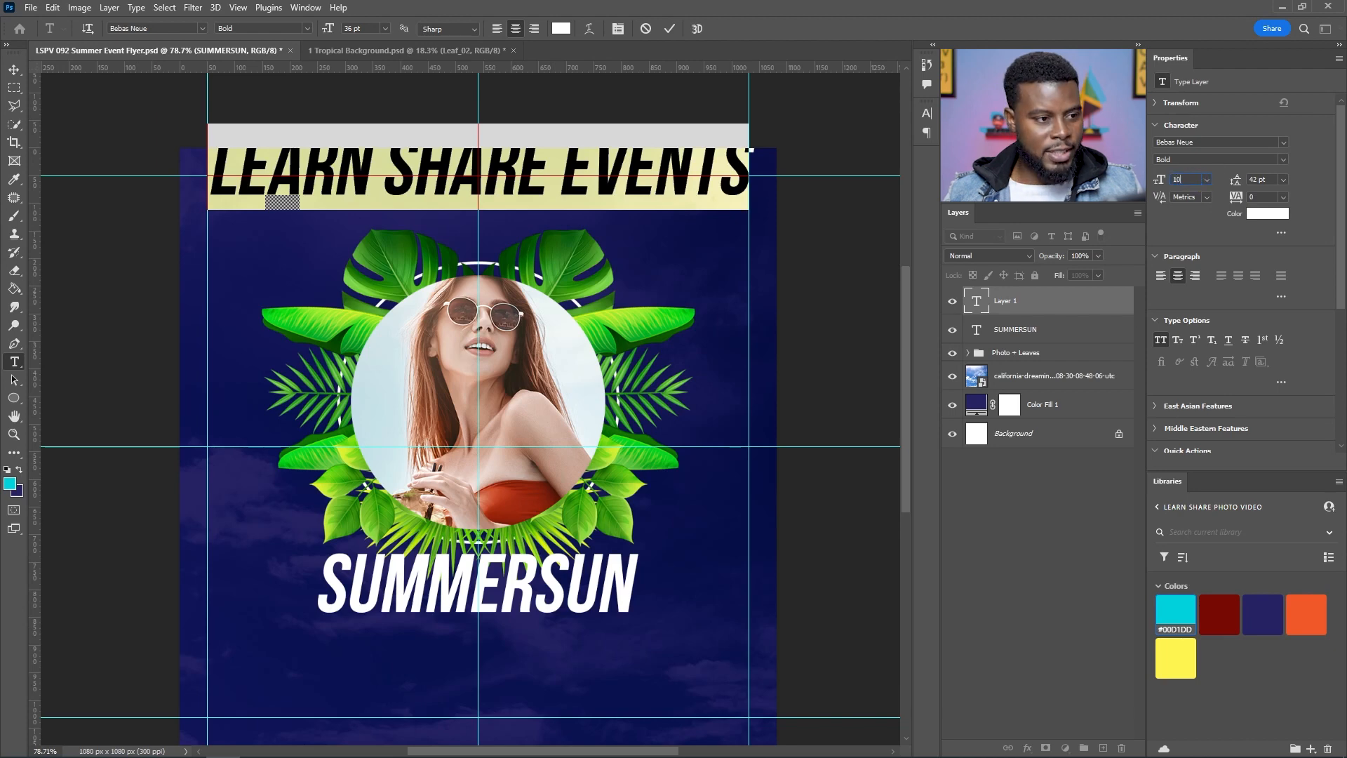
text(10)
key(Return)
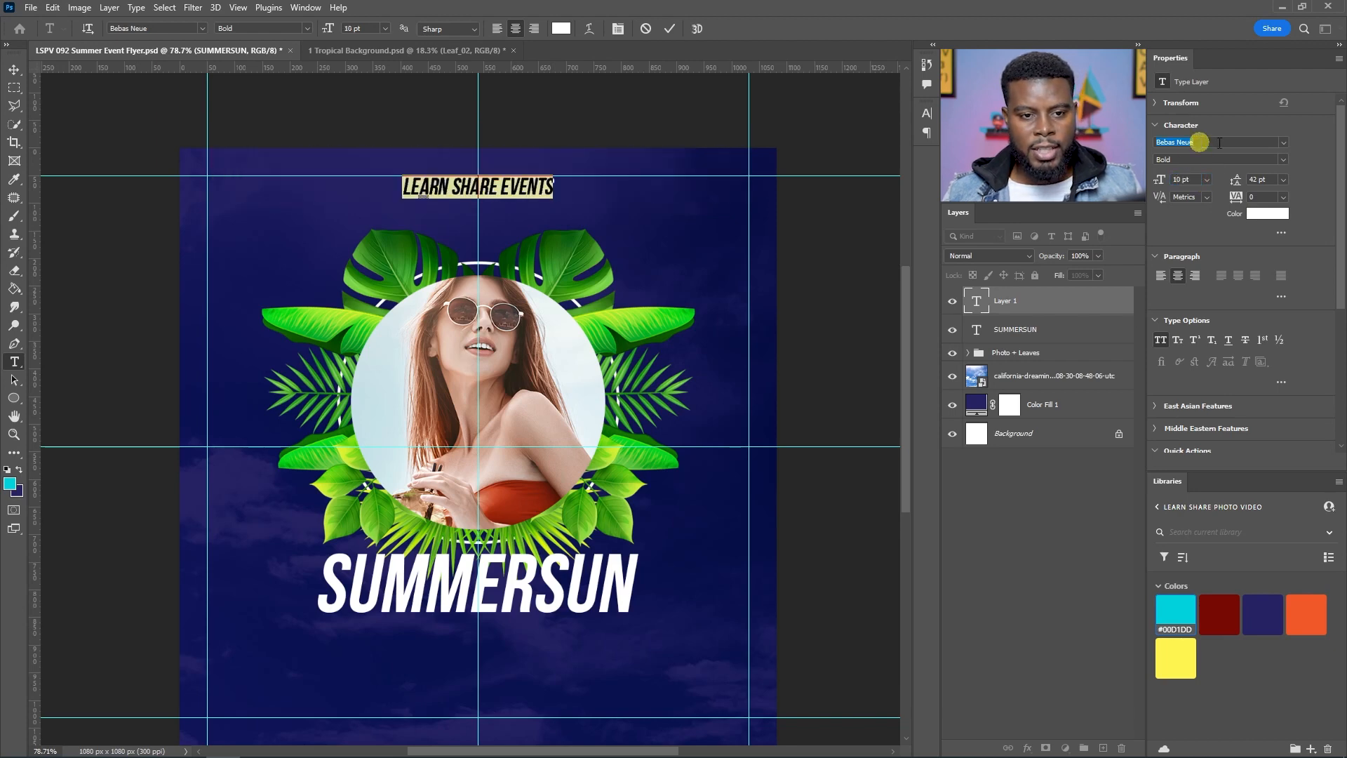
click(1282, 142)
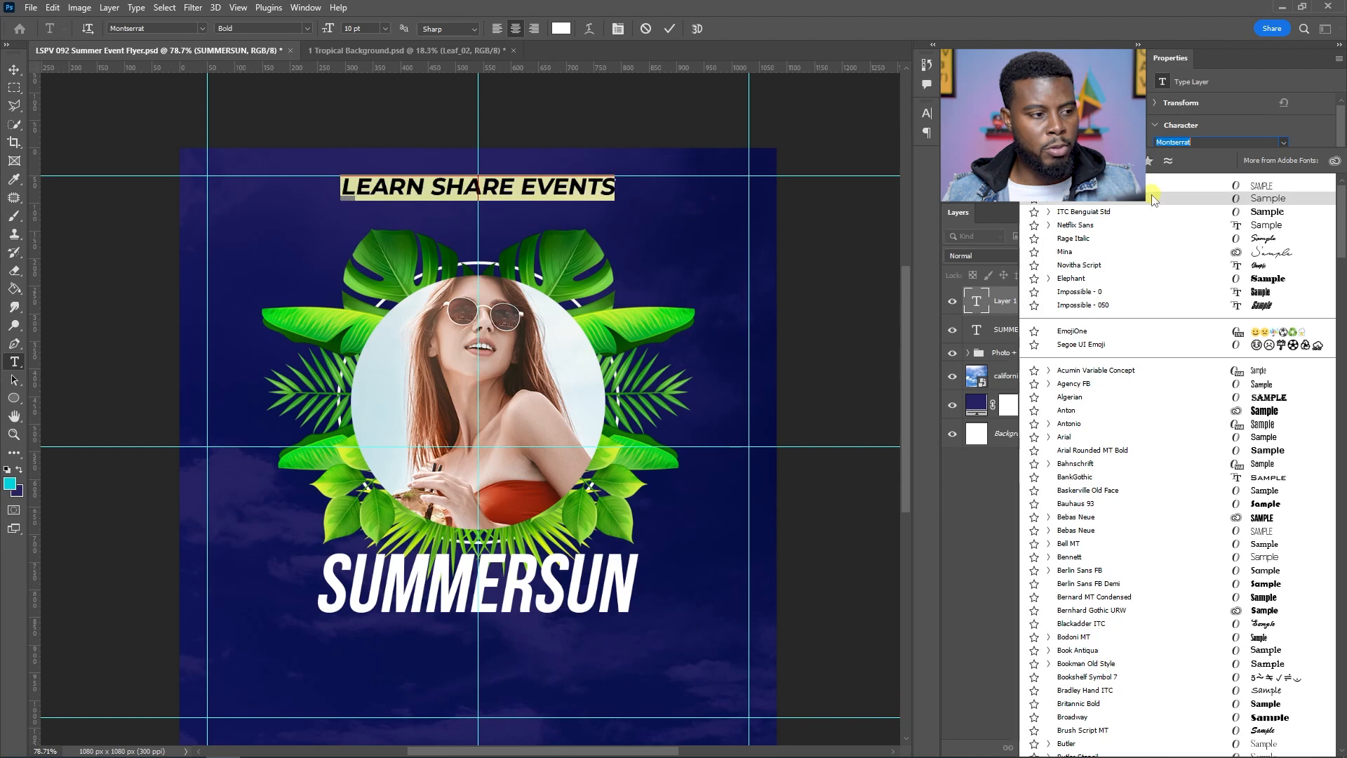
click(1153, 199)
click(1097, 314)
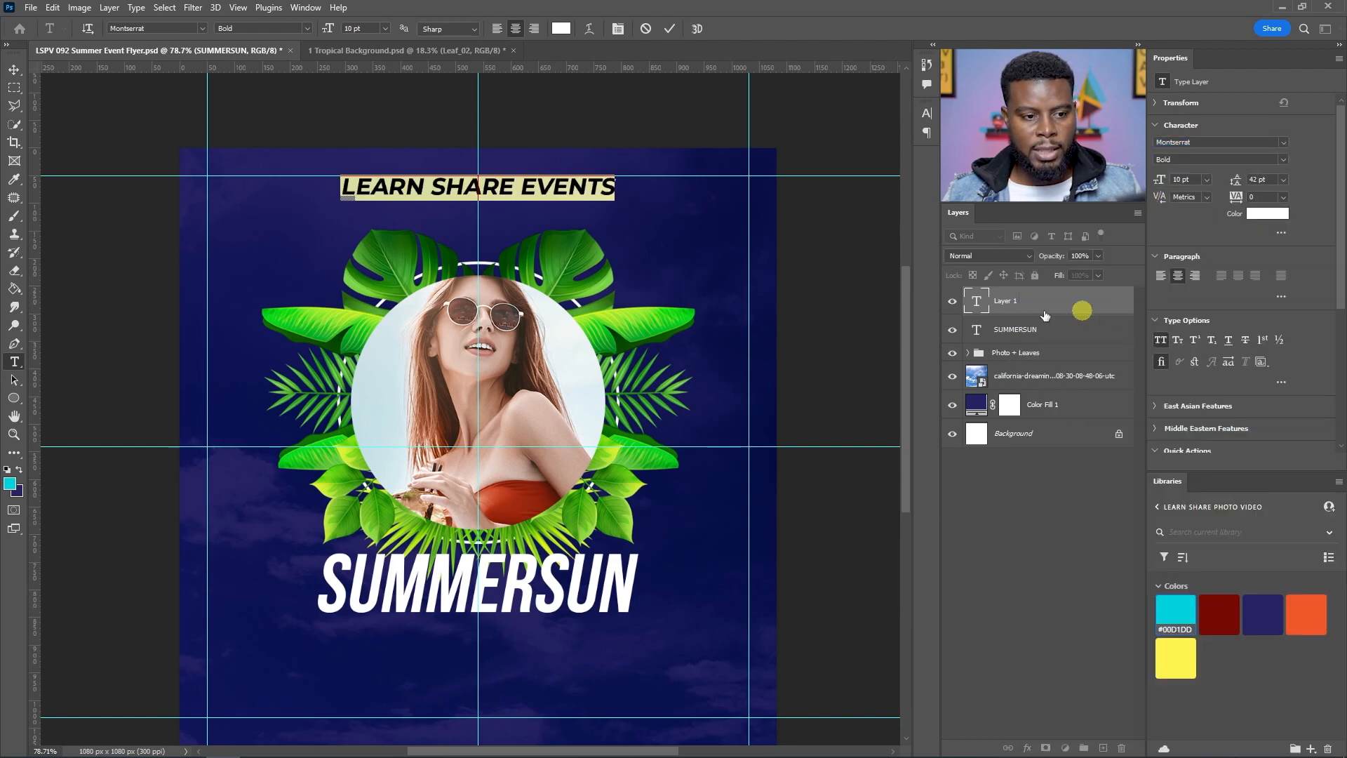
Step: Change the LEARN SHARE EVENTS font style to Medium
click(928, 115)
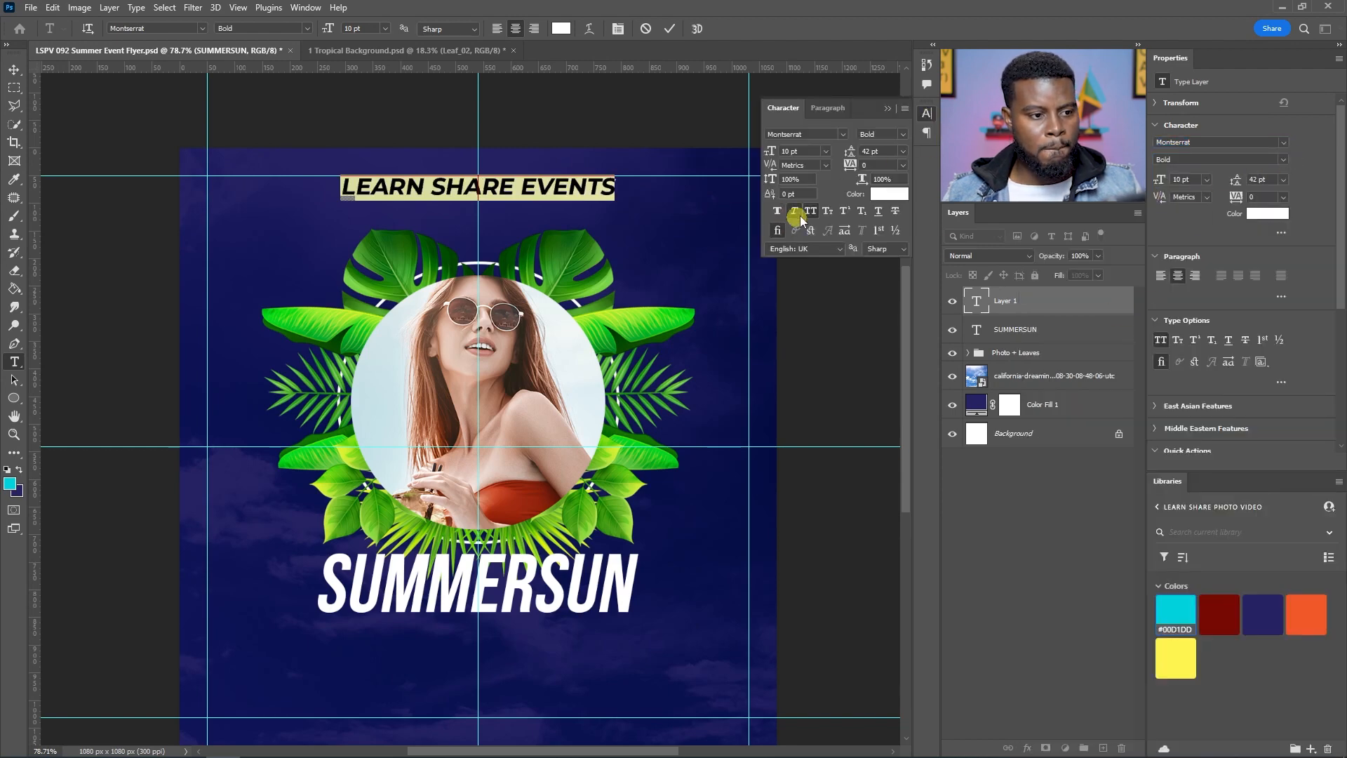
click(794, 213)
click(1127, 264)
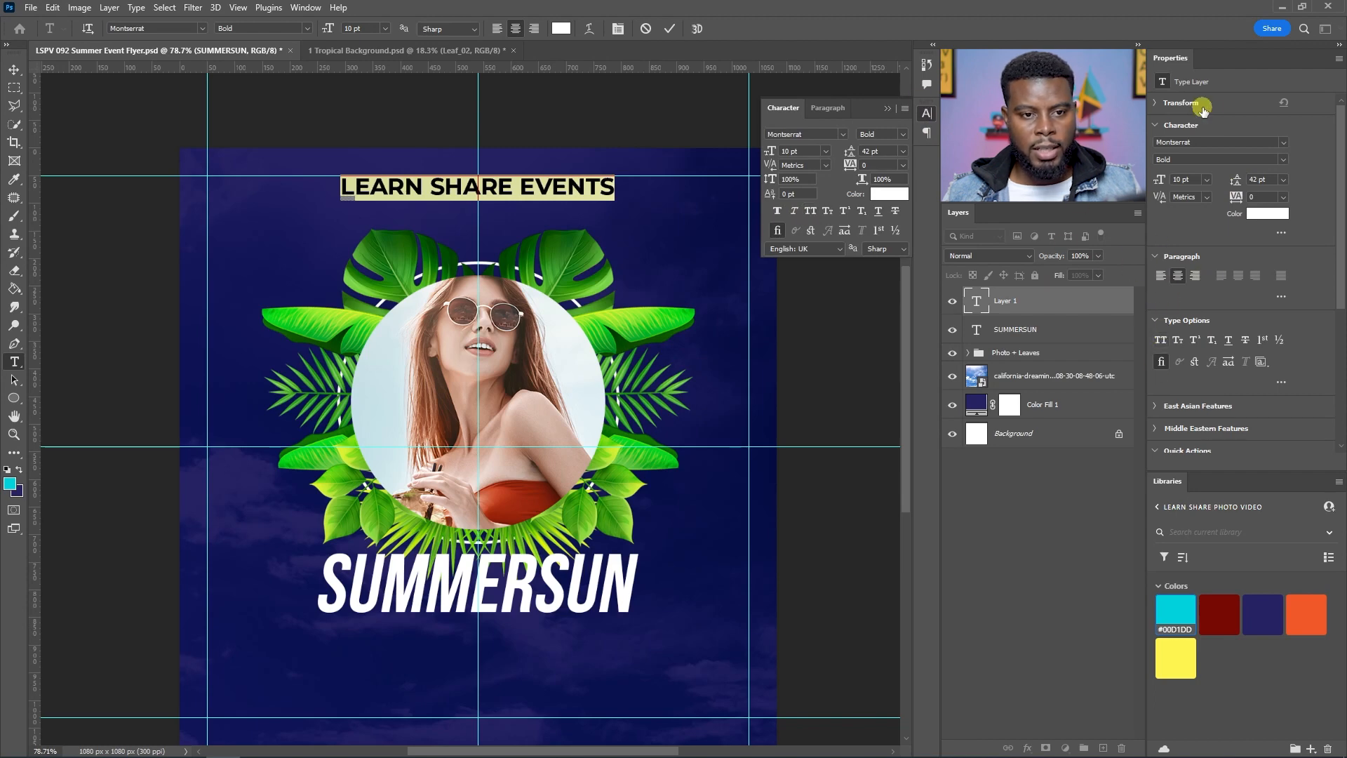
click(1294, 165)
click(1242, 265)
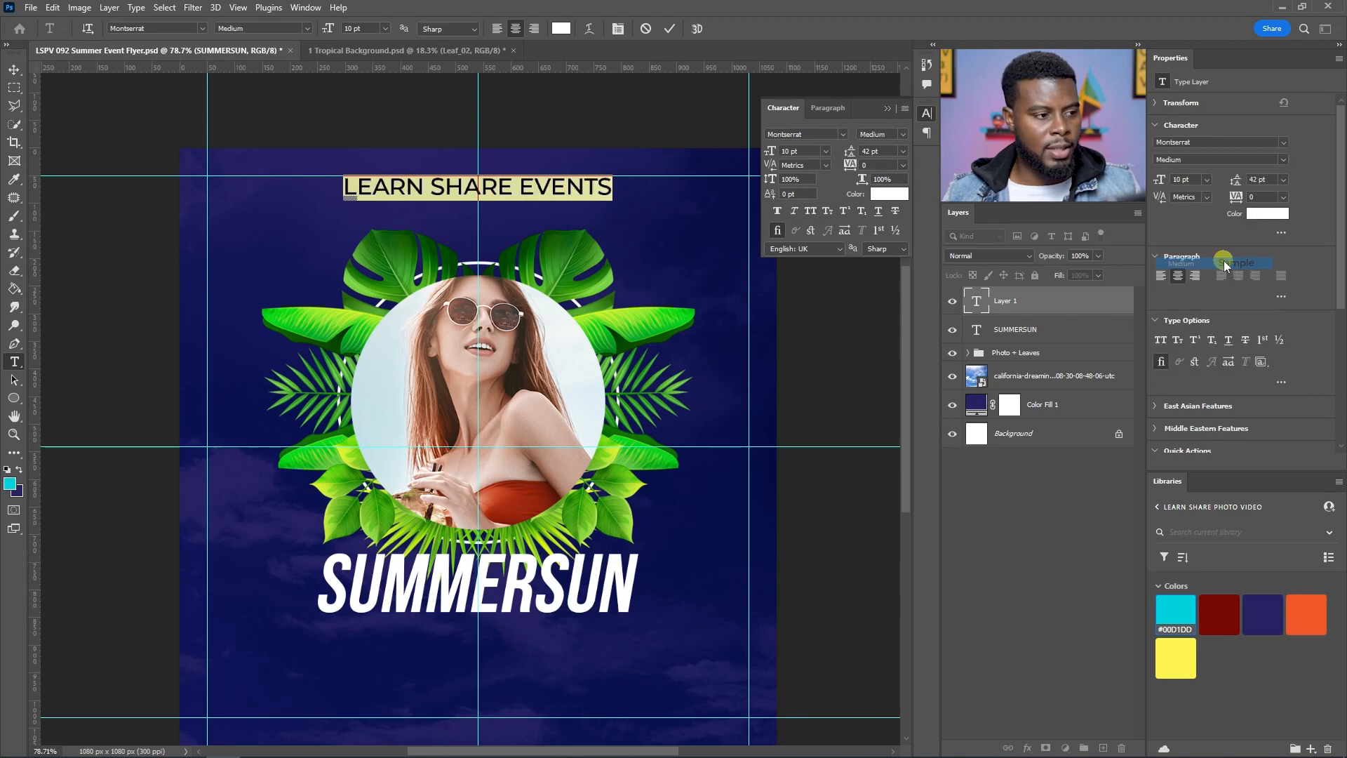
Step: Set the LEARN SHARE EVENTS font size to 4 pt
click(1183, 180)
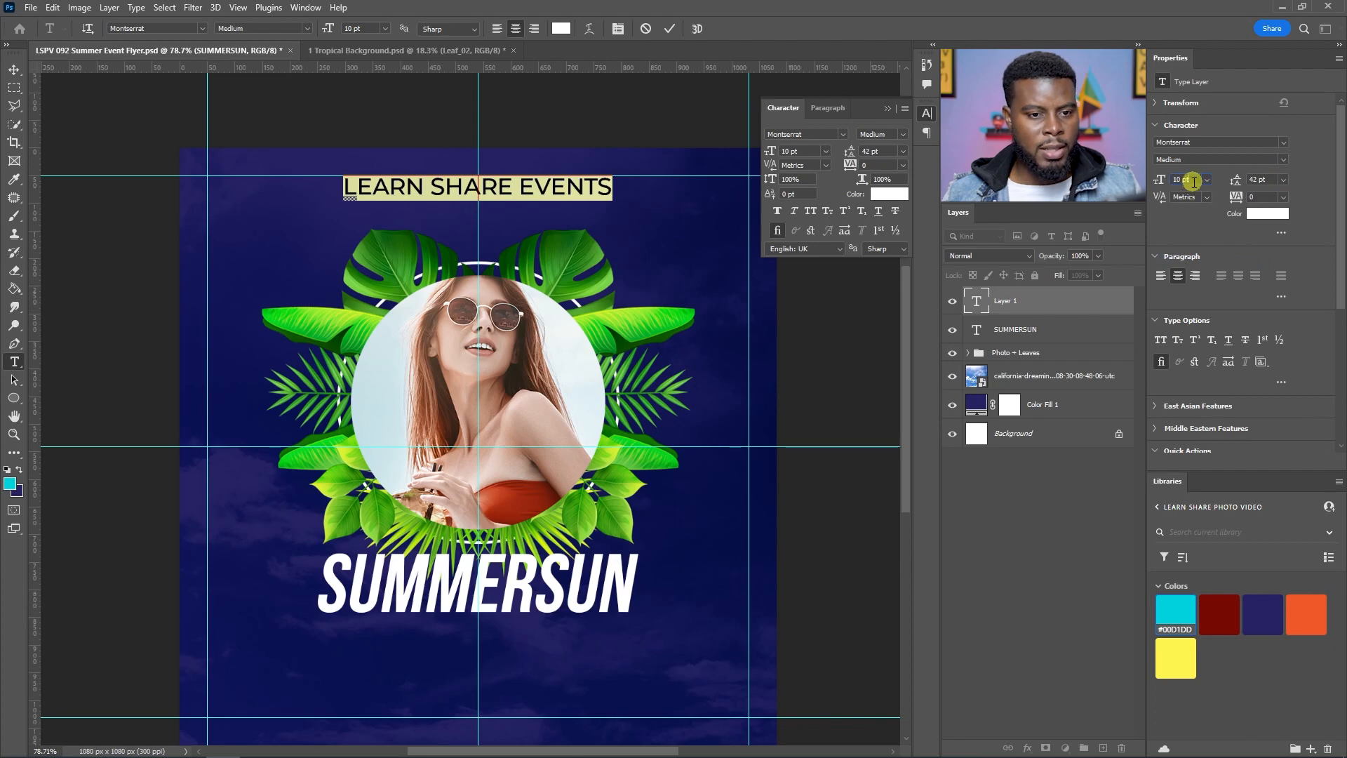
text(7)
key(Return)
key(Down)
key(Down)
key(Down)
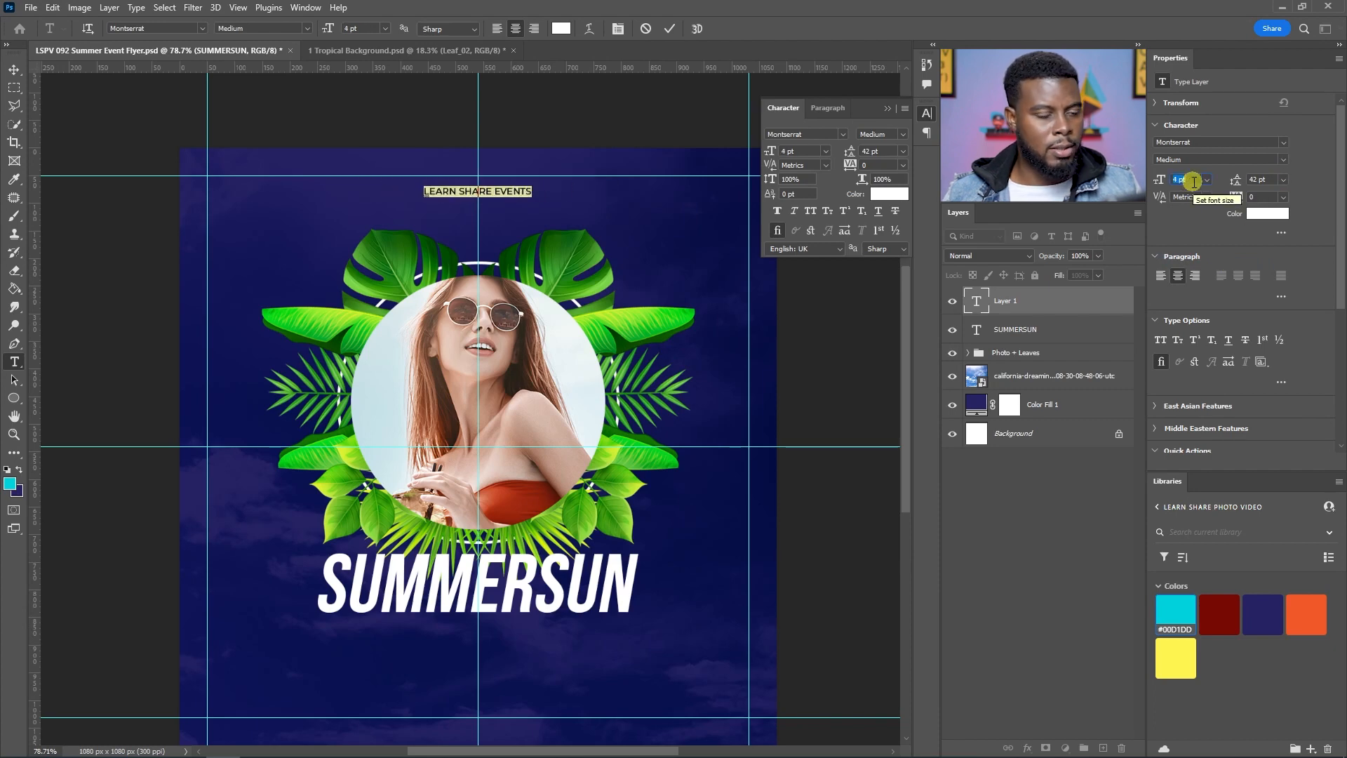
Step: Change the LEARN SHARE EVENTS font style to Regular
click(1268, 159)
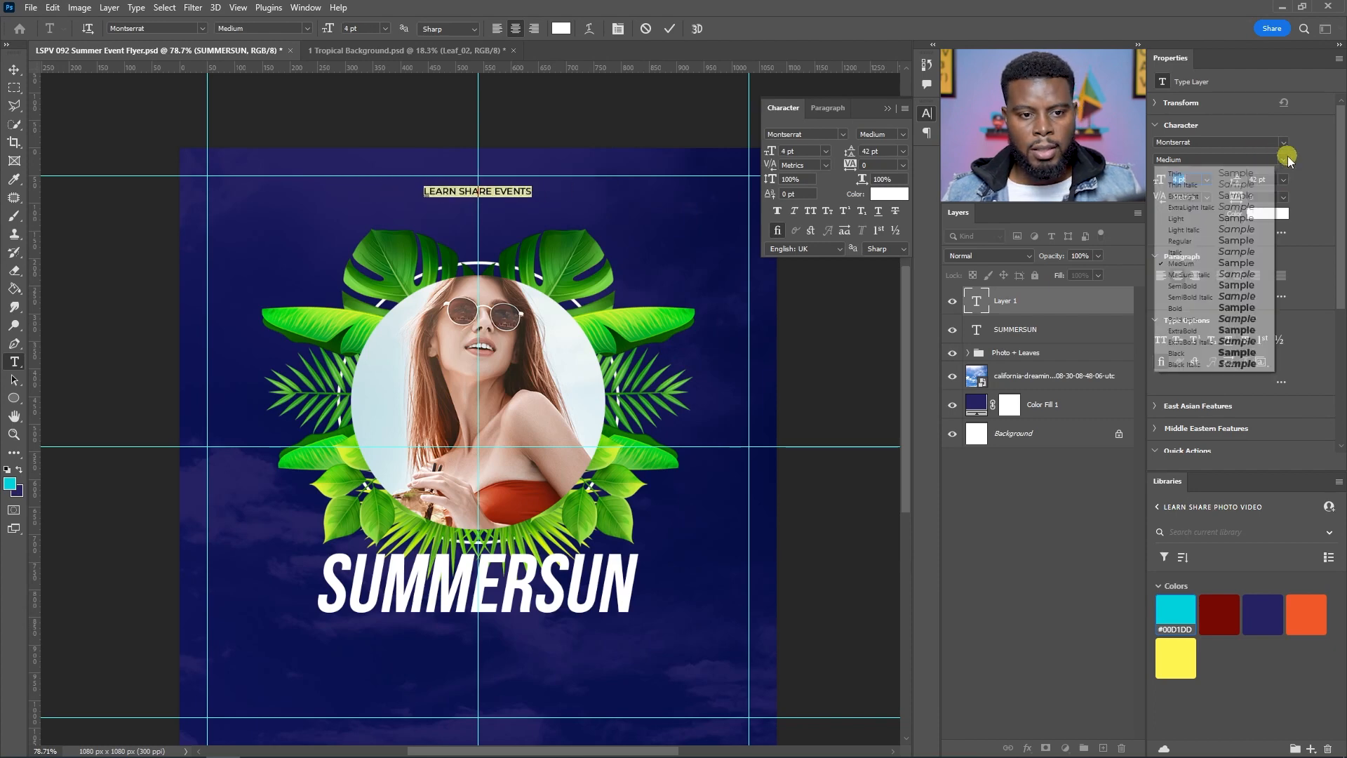
click(1206, 238)
click(1071, 302)
scroll(478, 239, down, 1)
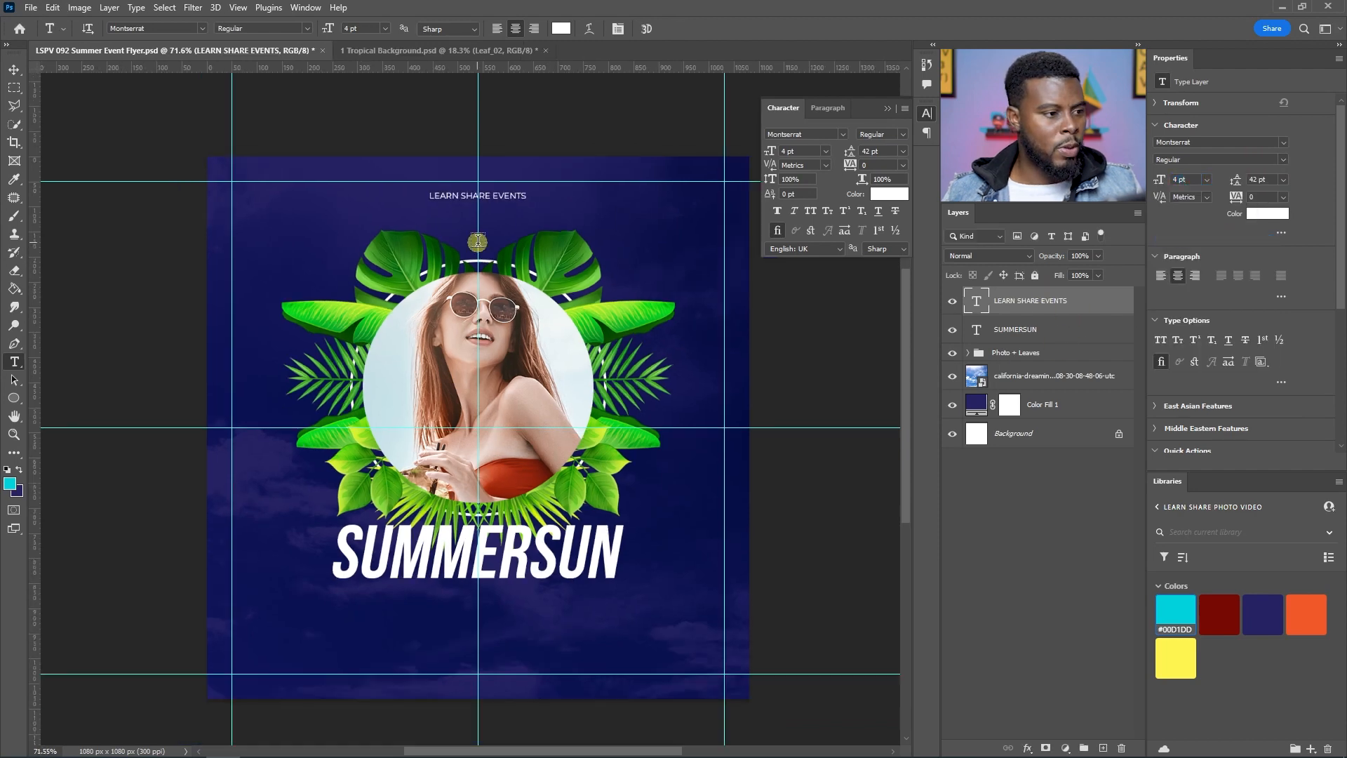
Step: Set the LEARN SHARE EVENTS tracking to 200 and its font size to 3 pt
click(1283, 196)
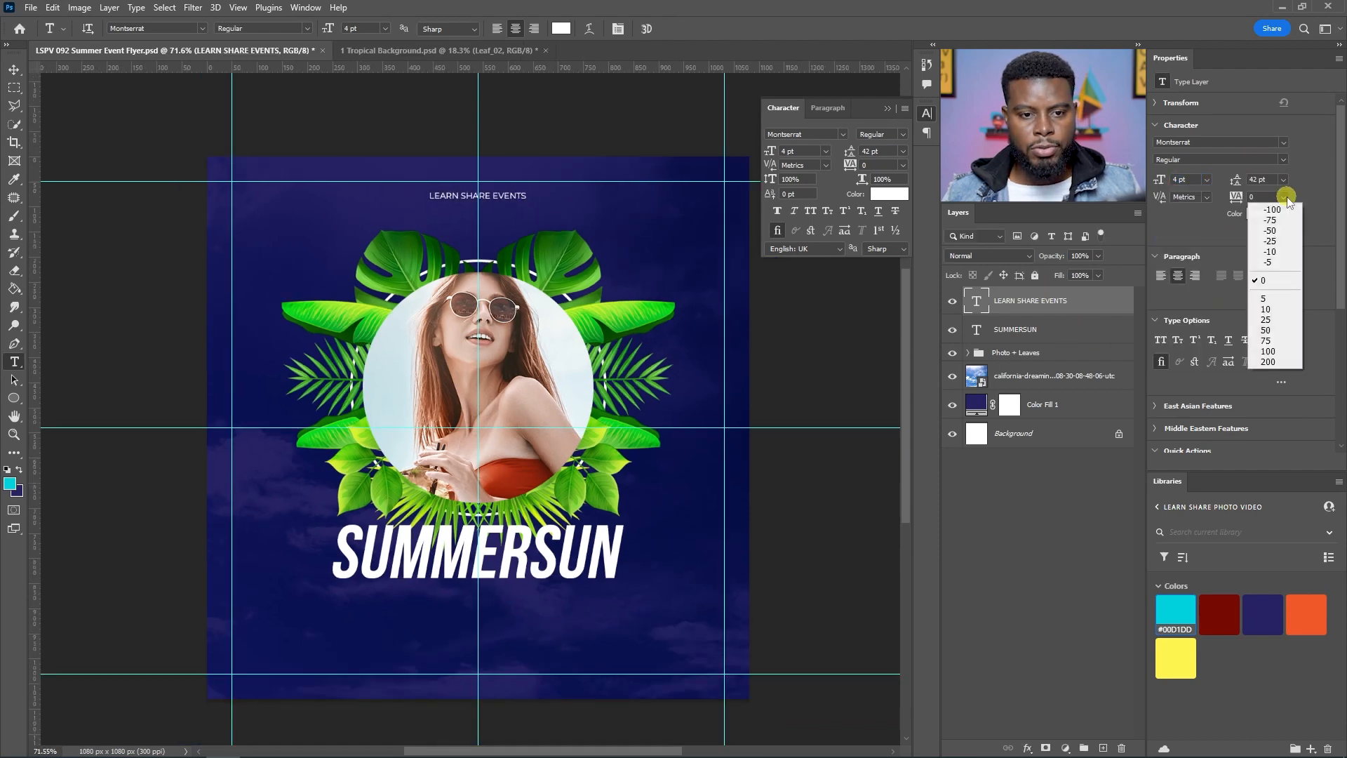
click(1266, 351)
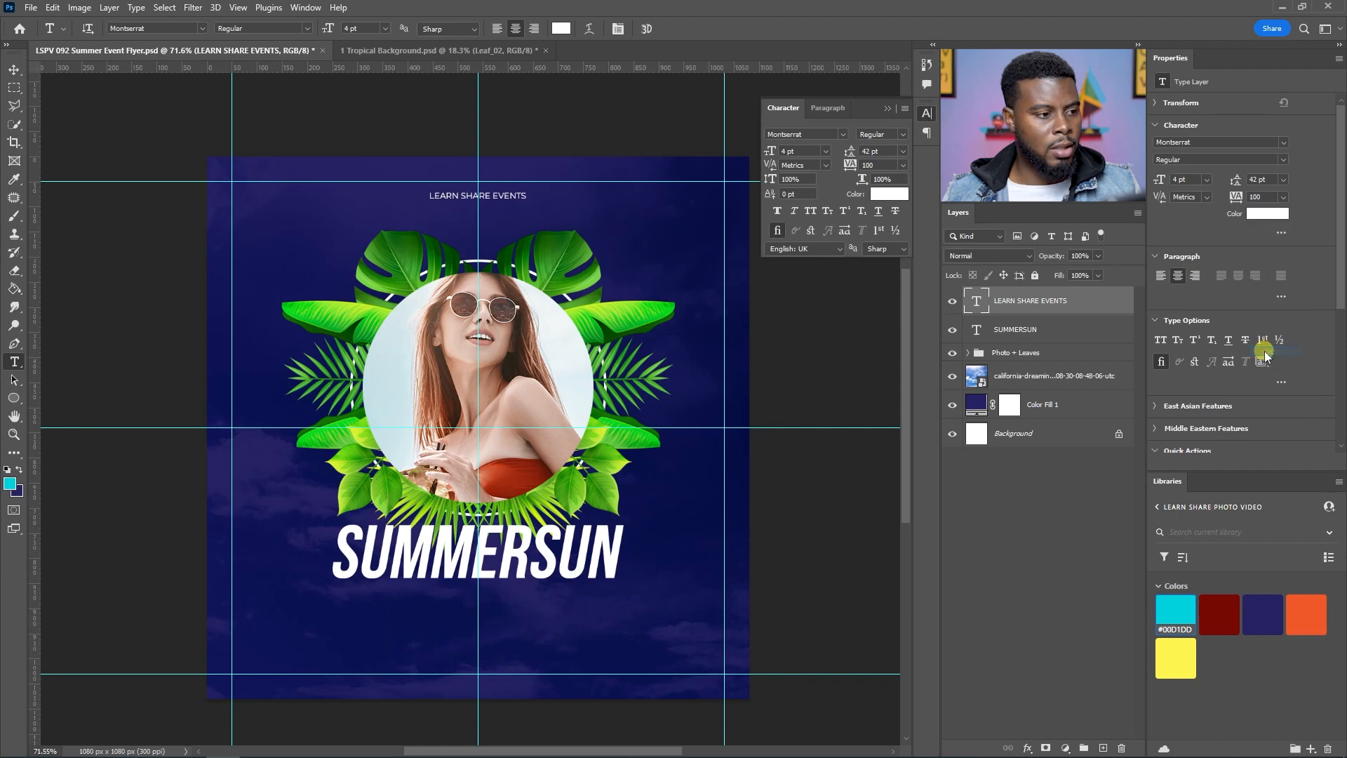
click(1284, 196)
click(1267, 362)
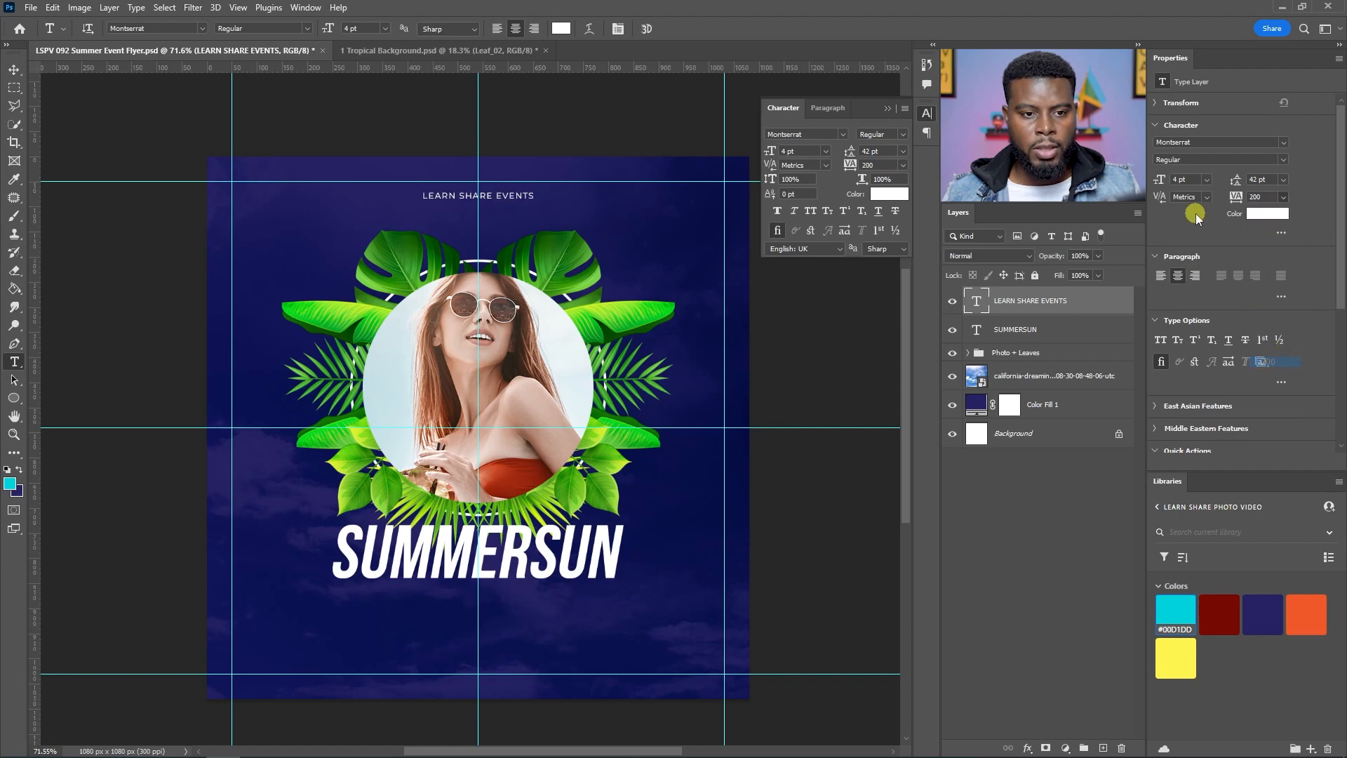
scroll(487, 373, down, 1)
scroll(487, 368, up, 2)
scroll(475, 276, down, 1)
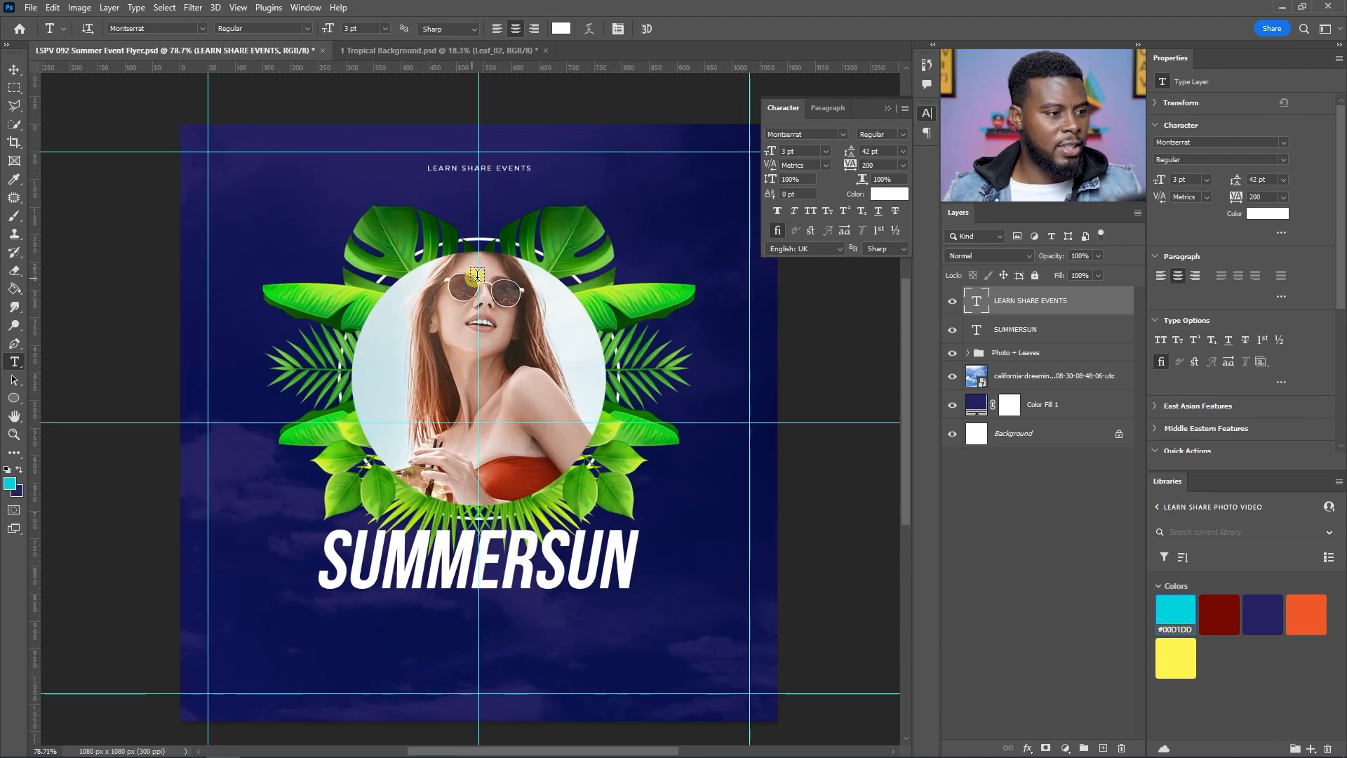
scroll(475, 276, down, 1)
Step: Save the flyer document
click(887, 109)
key(v)
key(ctrl+s)
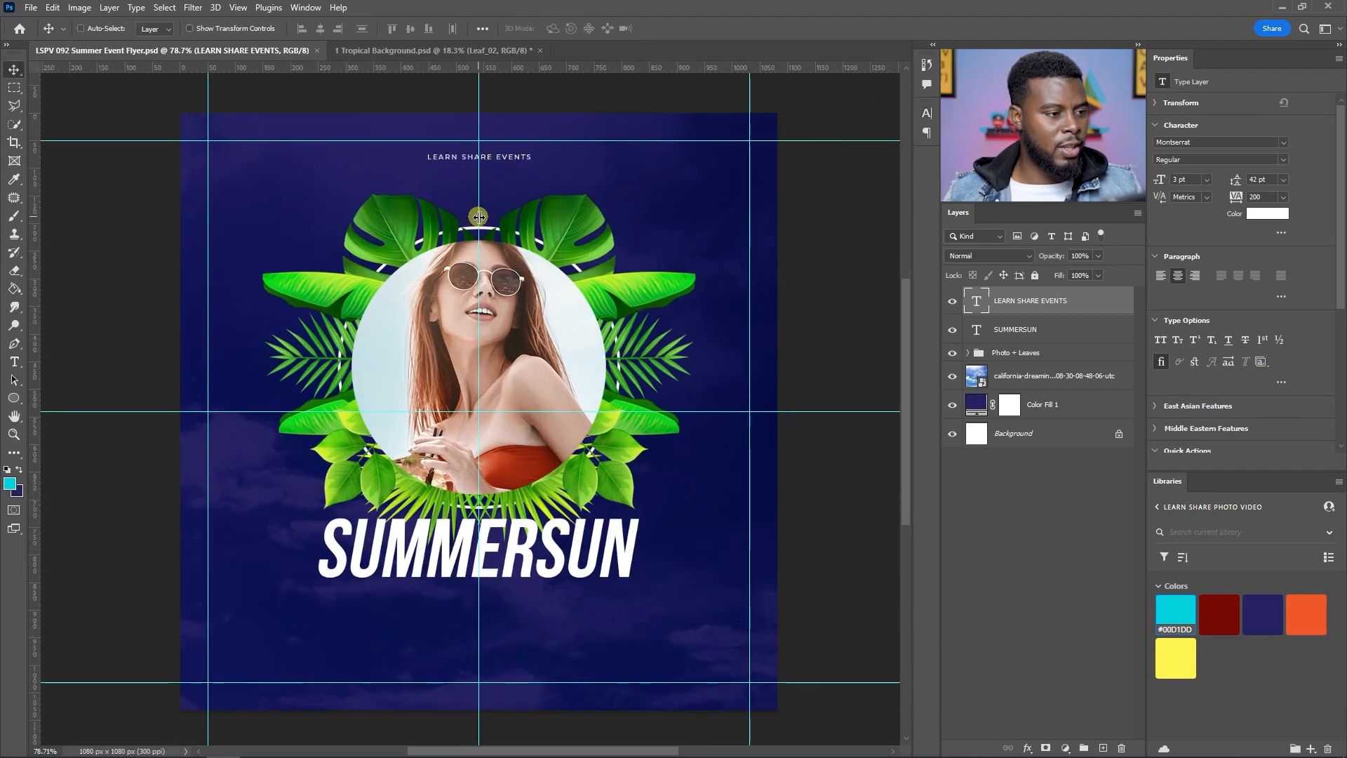
Step: Centre the LEARN SHARE EVENTS text horizontally on the canvas and nudge it upward
key(ctrl+semicolon)
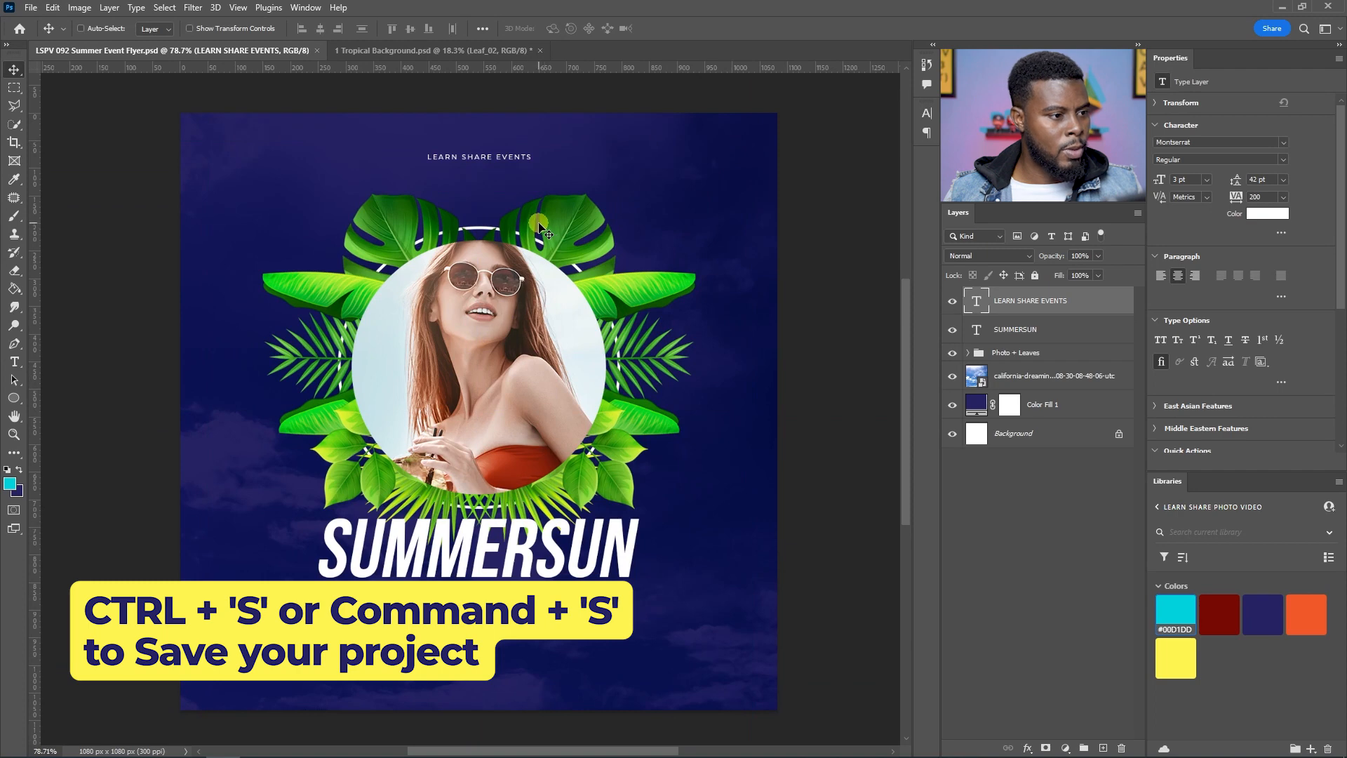
key(ctrl+a)
click(320, 28)
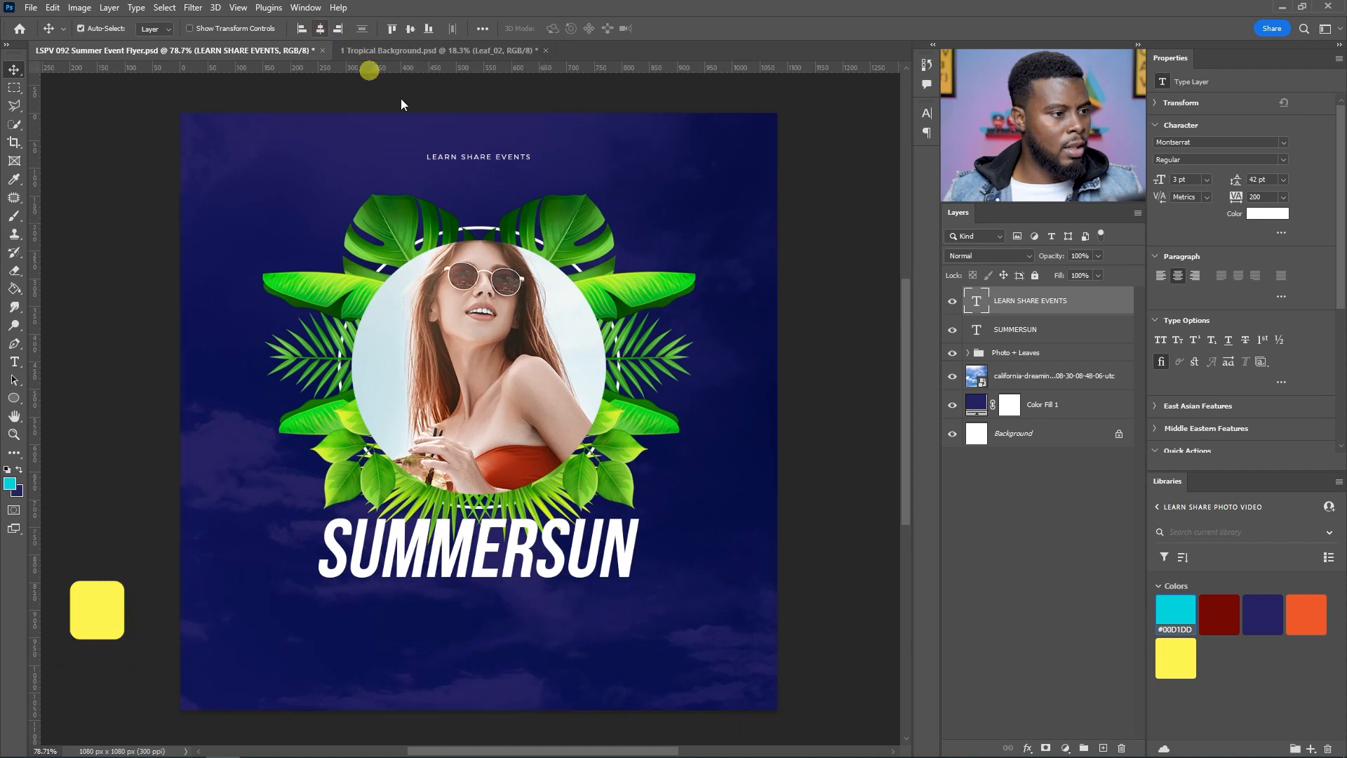
key(ctrl+d)
key(ctrl+semicolon)
key(shift+Up)
key(shift+Up)
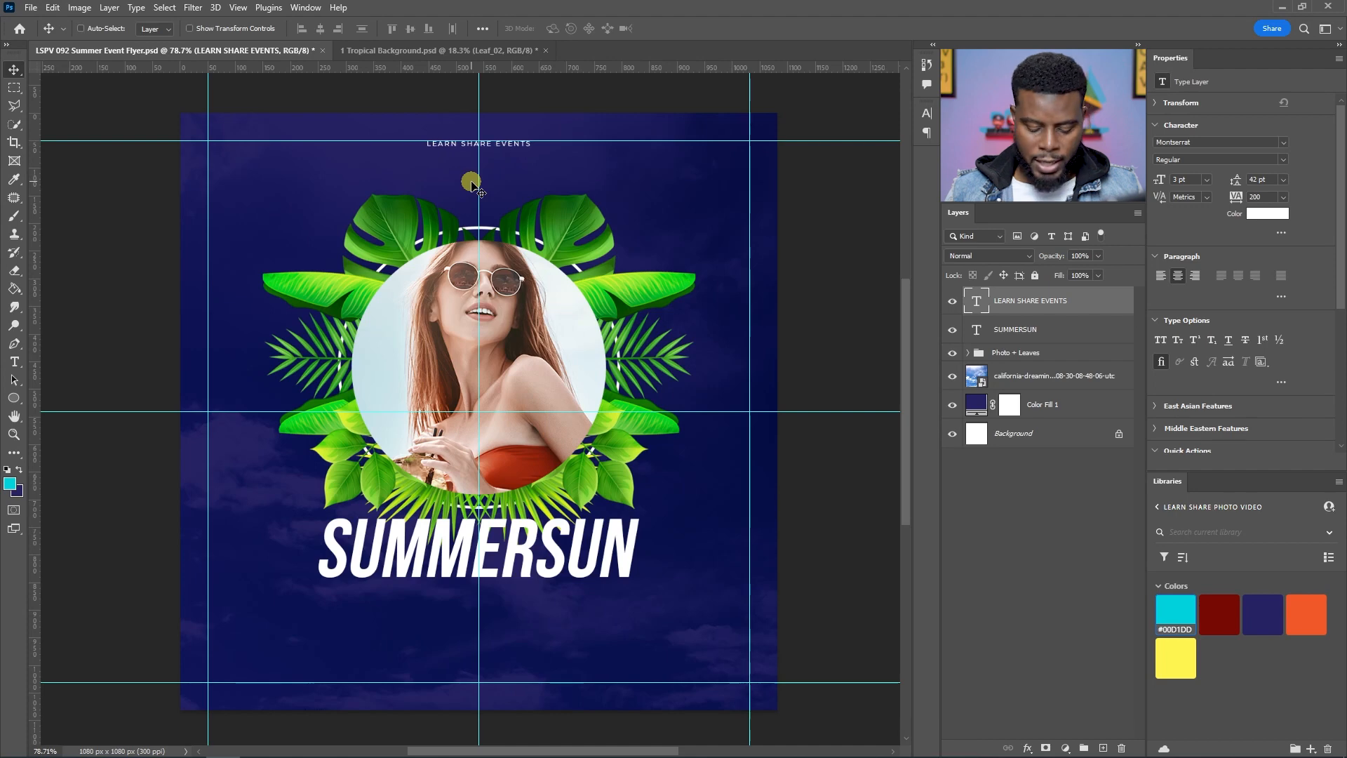
key(ctrl+semicolon)
Step: Colour the LEARN SHARE EVENTS text with the orange library swatch #F1592A
scroll(477, 182, down, 1)
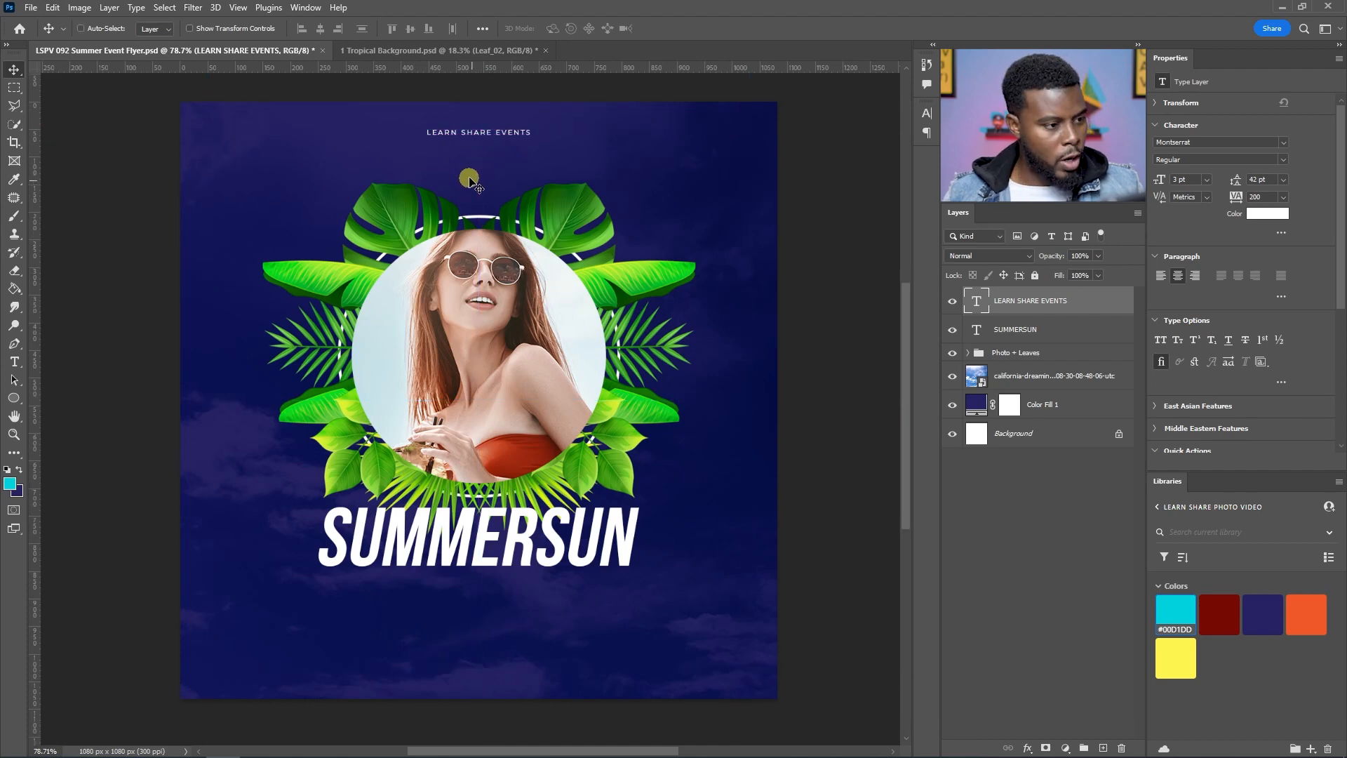
scroll(470, 175, down, 1)
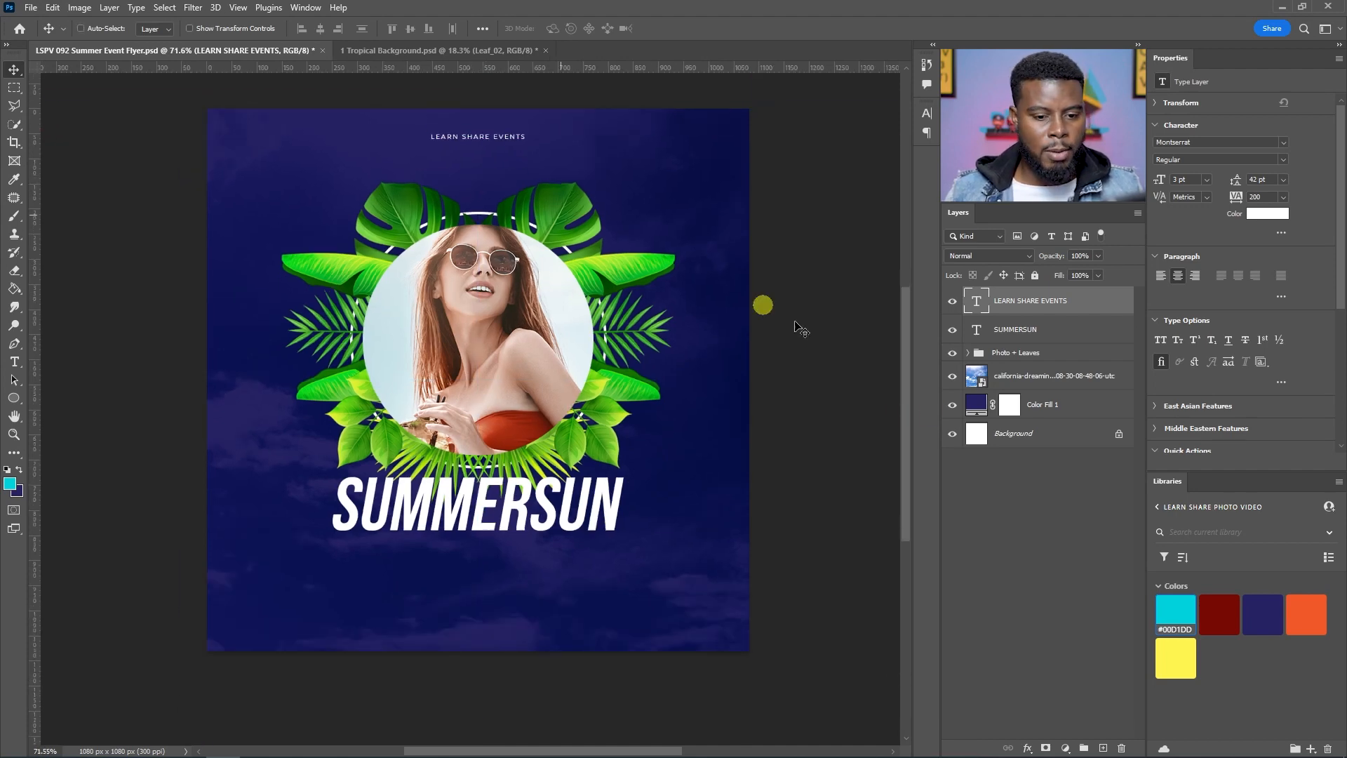
scroll(370, 216, up, 1)
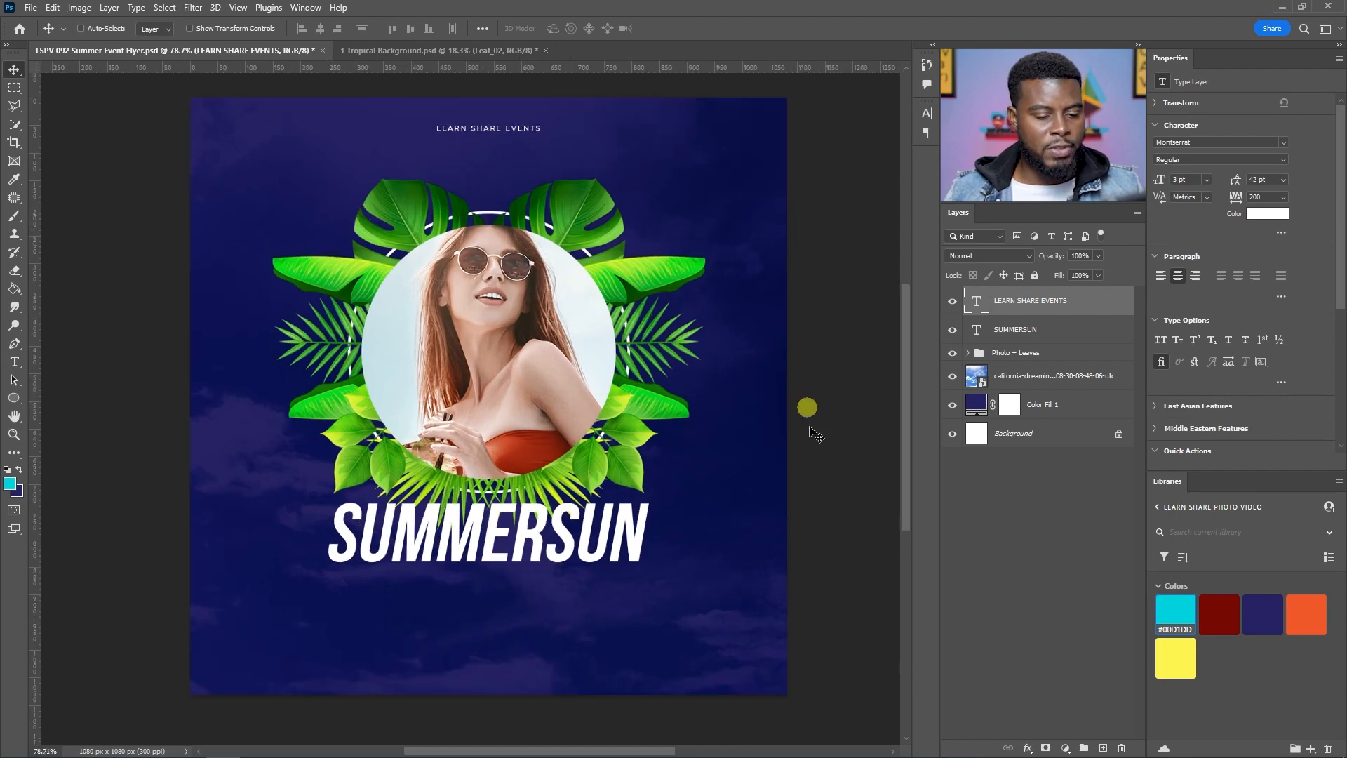
click(1306, 614)
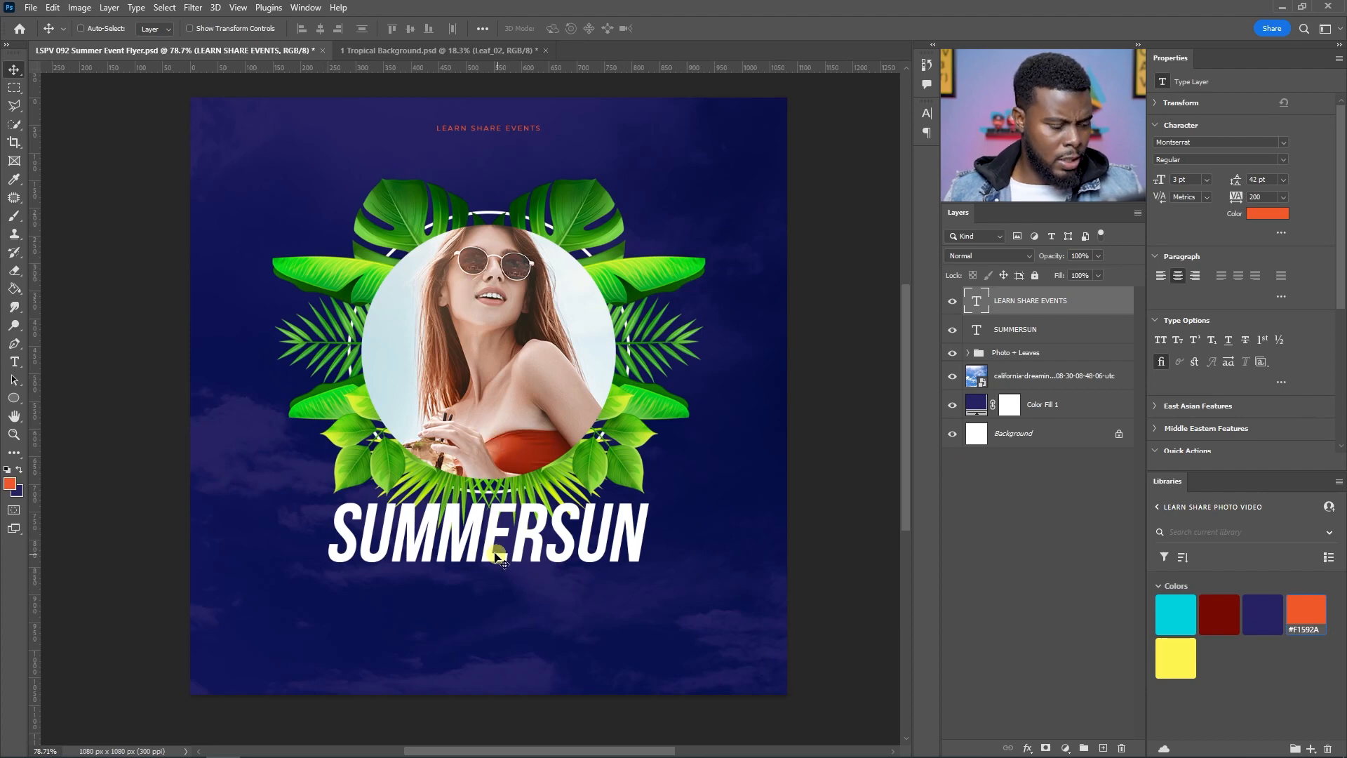
Step: Add the text ALL-INCLUSIVE BEACH PARTY below SUMMERSUN in Bebas Neue Bold
key(t)
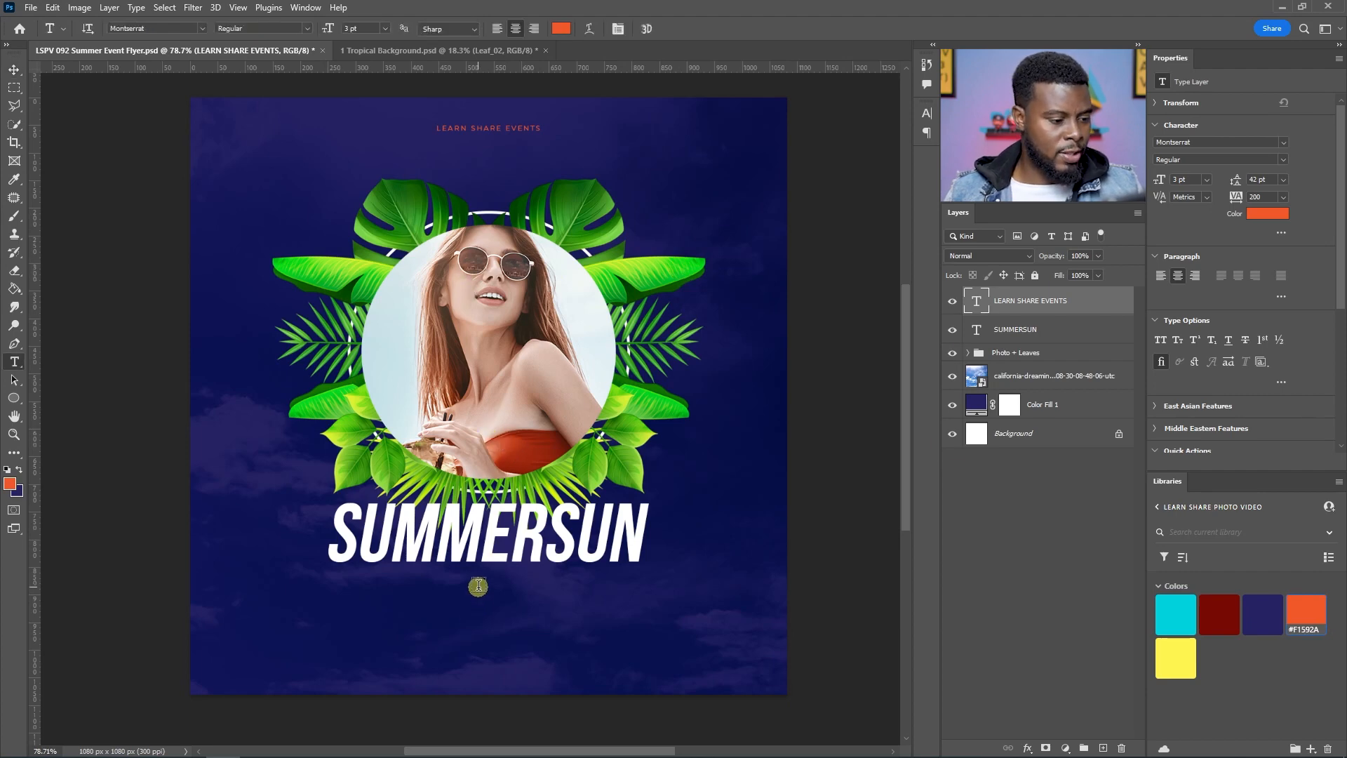
click(477, 531)
click(479, 588)
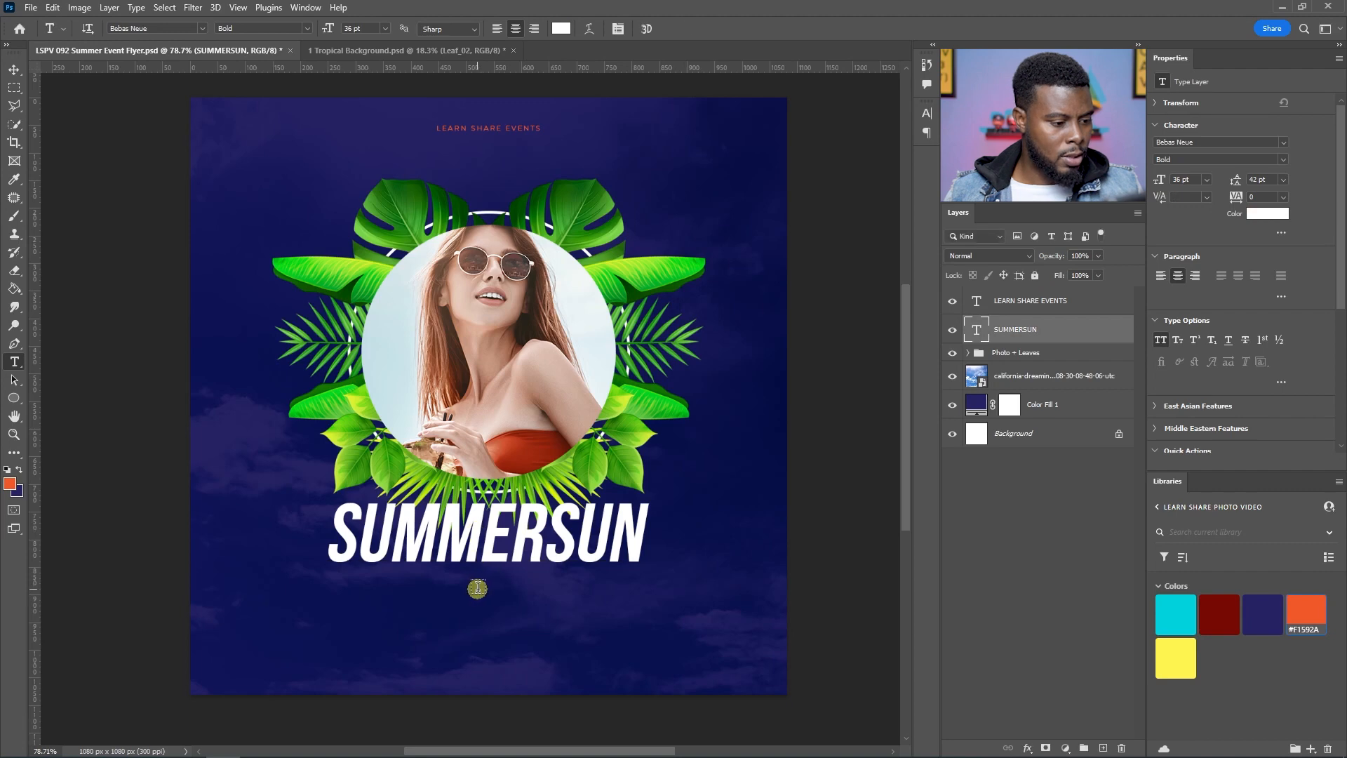
click(477, 588)
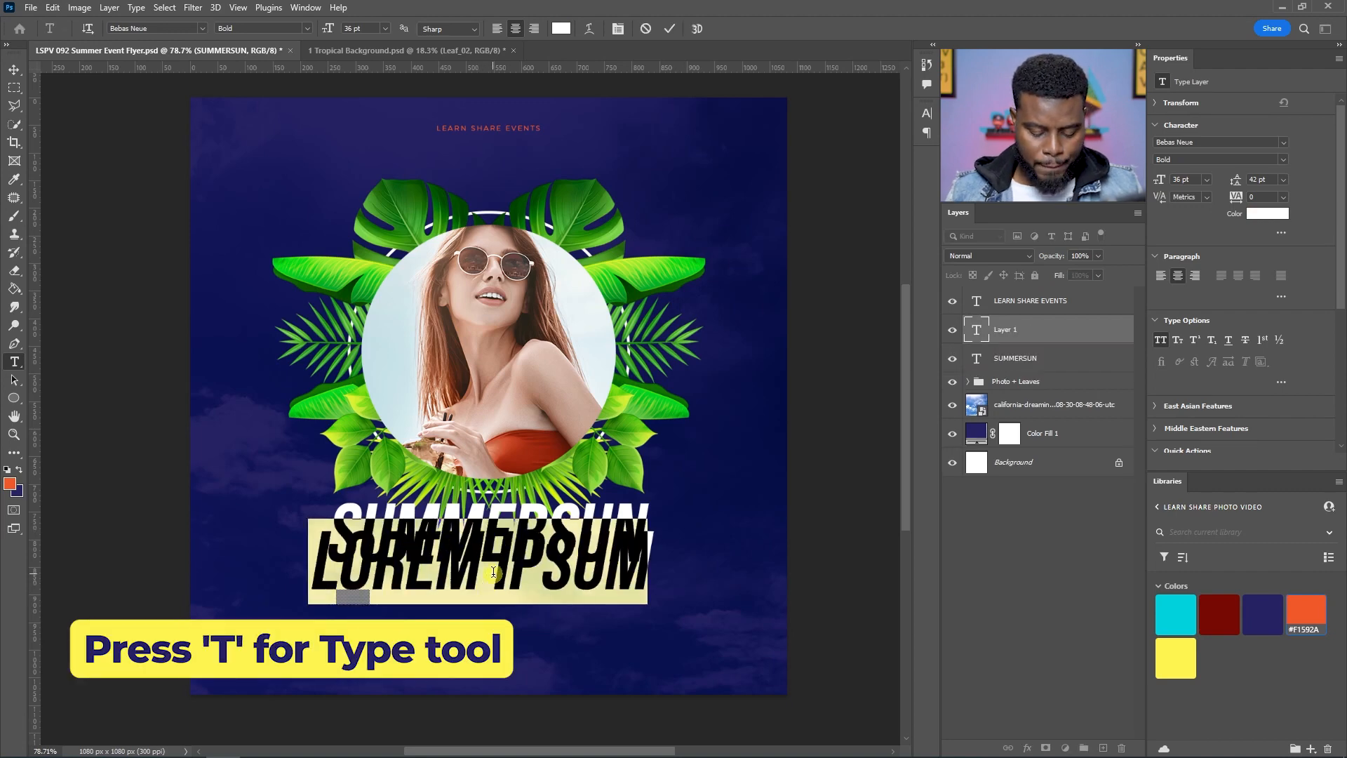
text(AL)
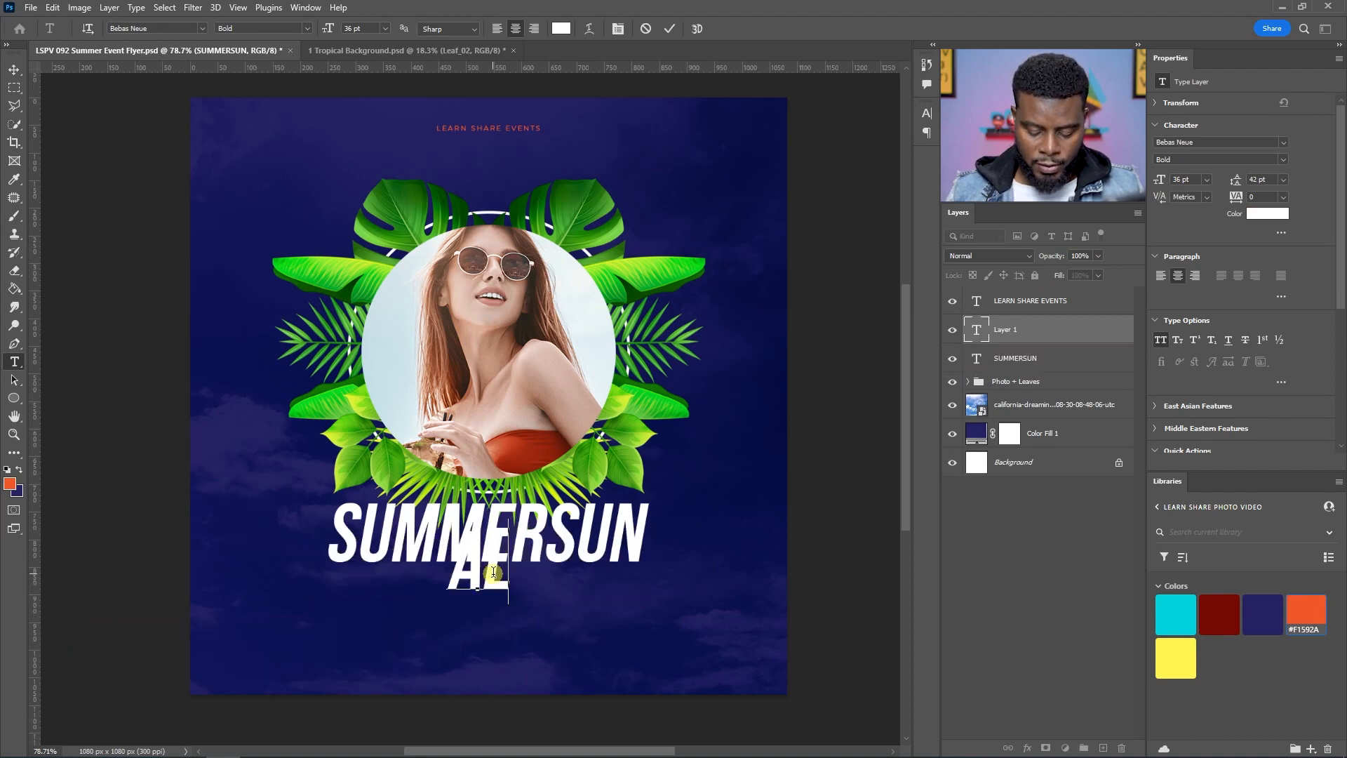
text(L IN)
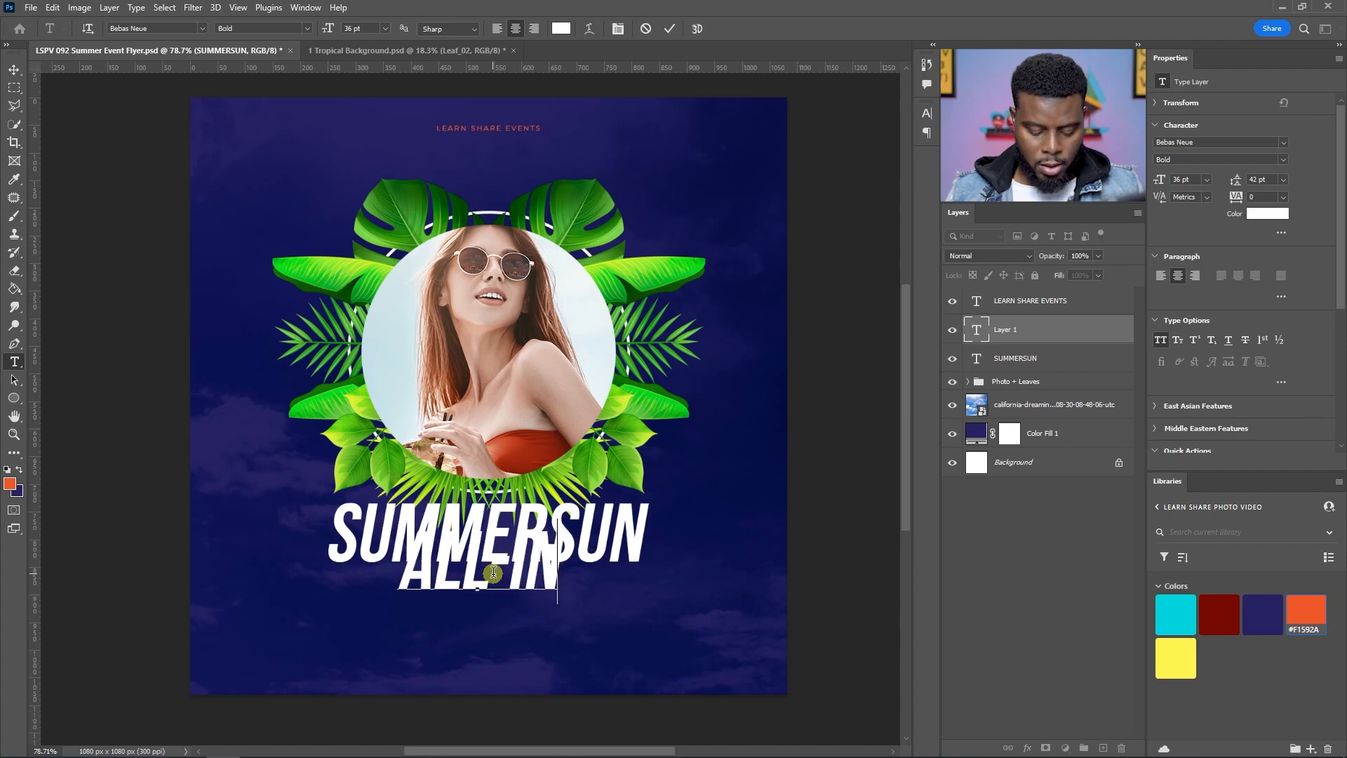
text(CLUS)
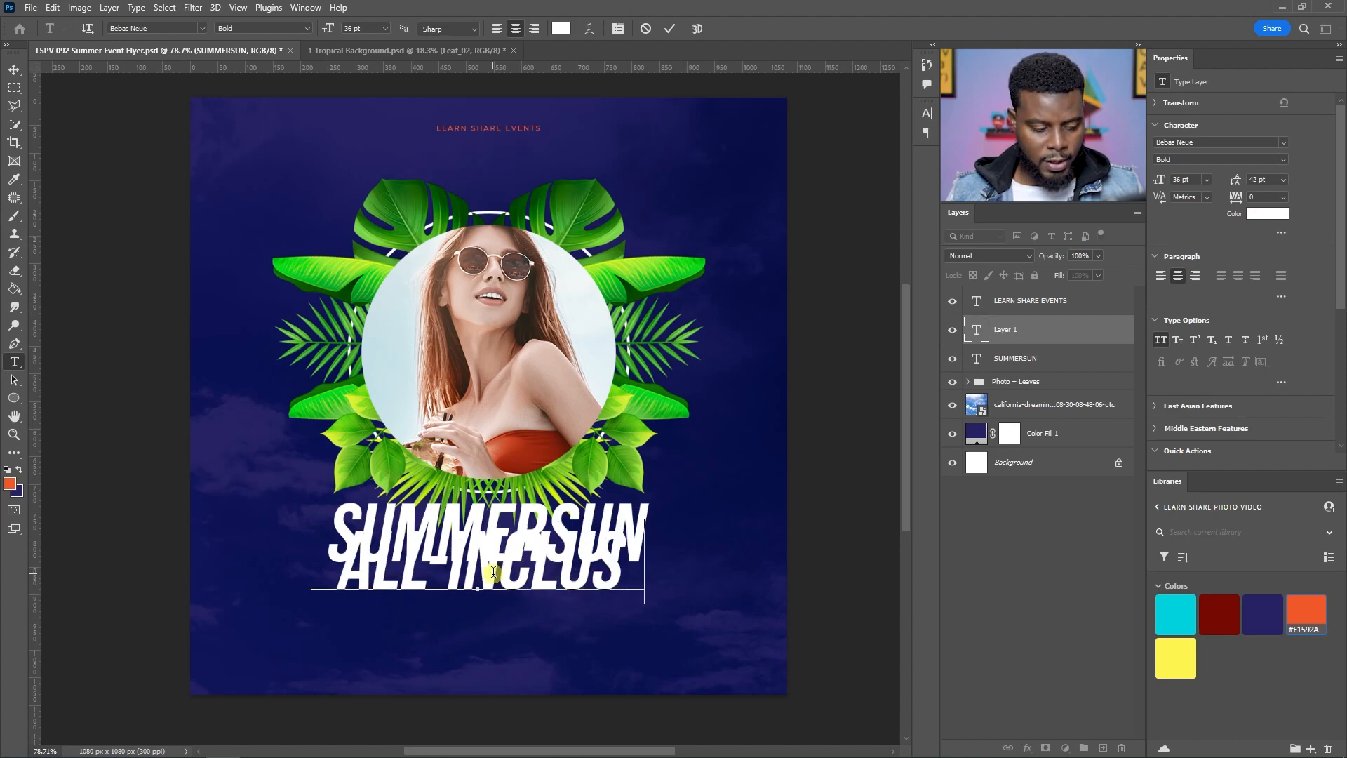
text(IVE BEACH PARTY)
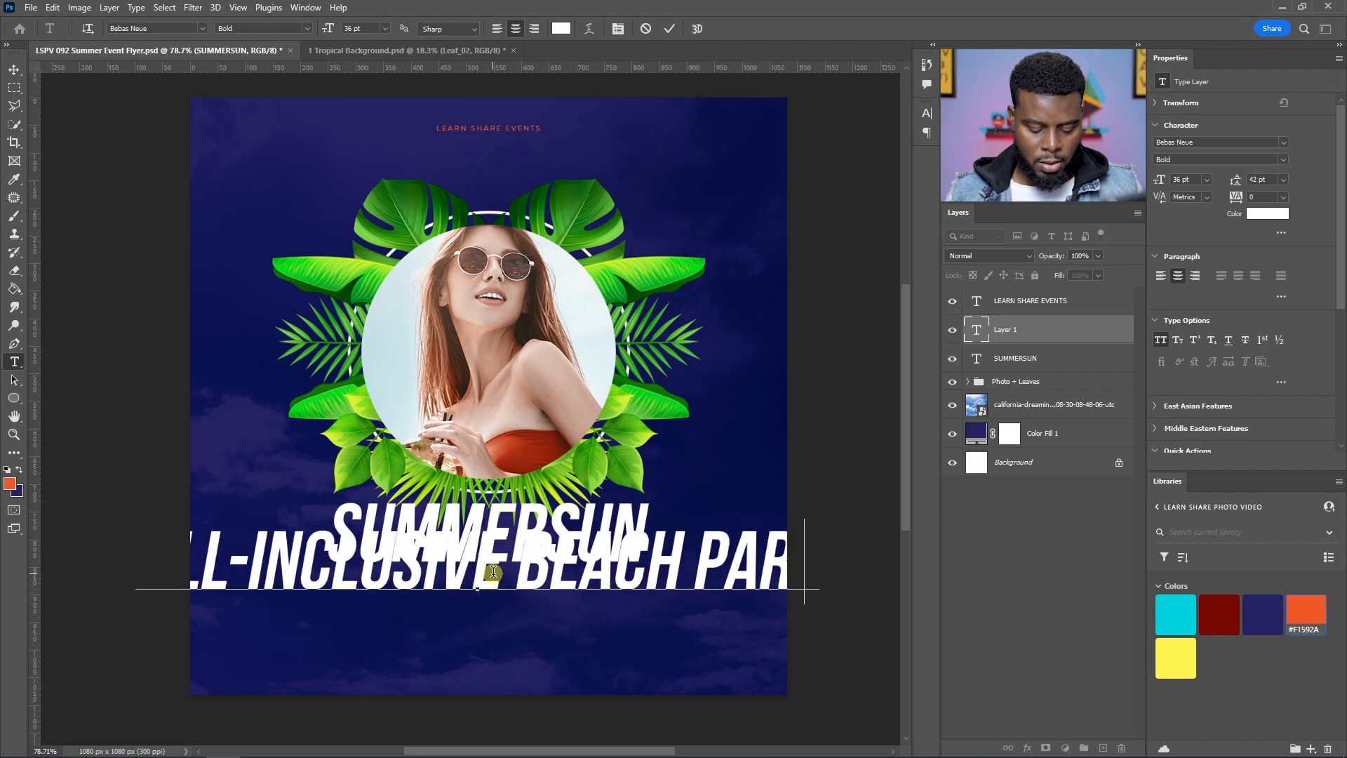
key(ctrl+Return)
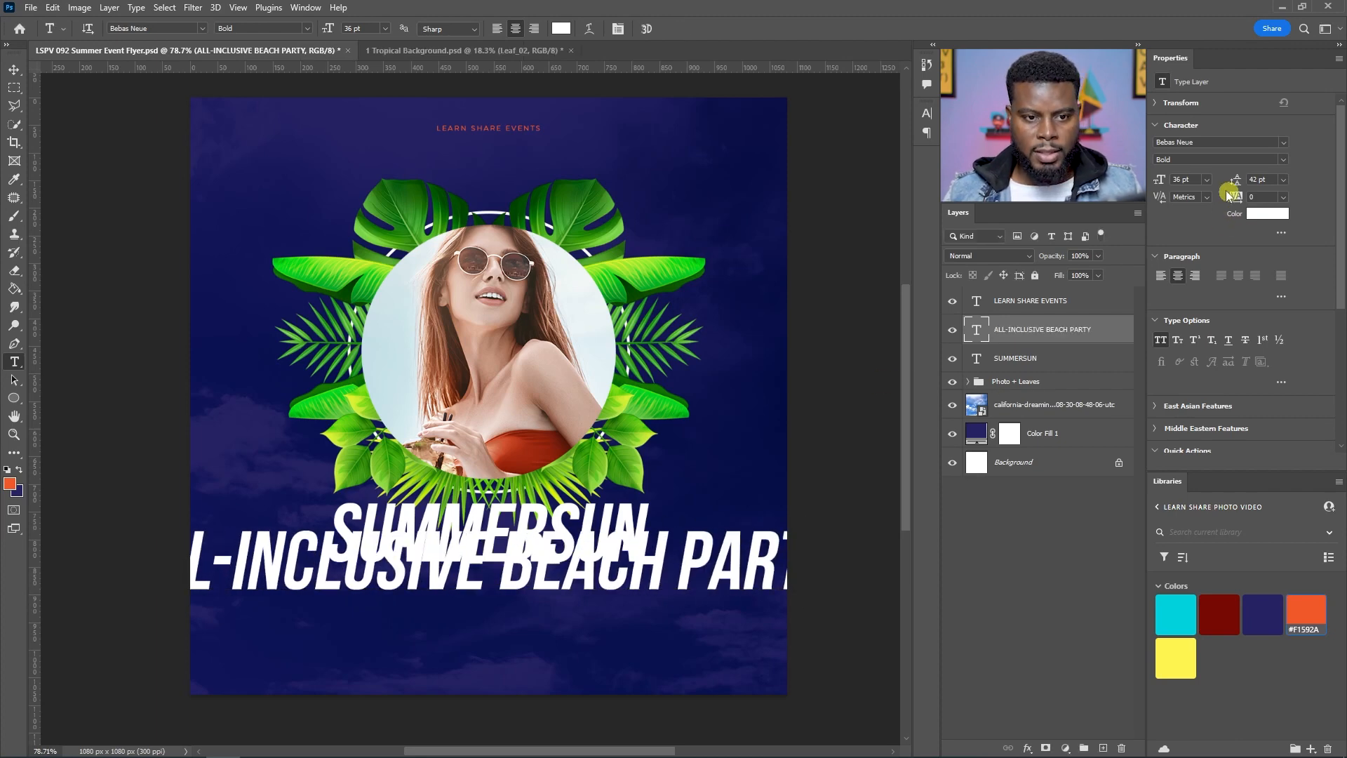
Step: Set ALL-INCLUSIVE BEACH PARTY to 12 pt and apply faux italic
click(1207, 179)
click(1191, 262)
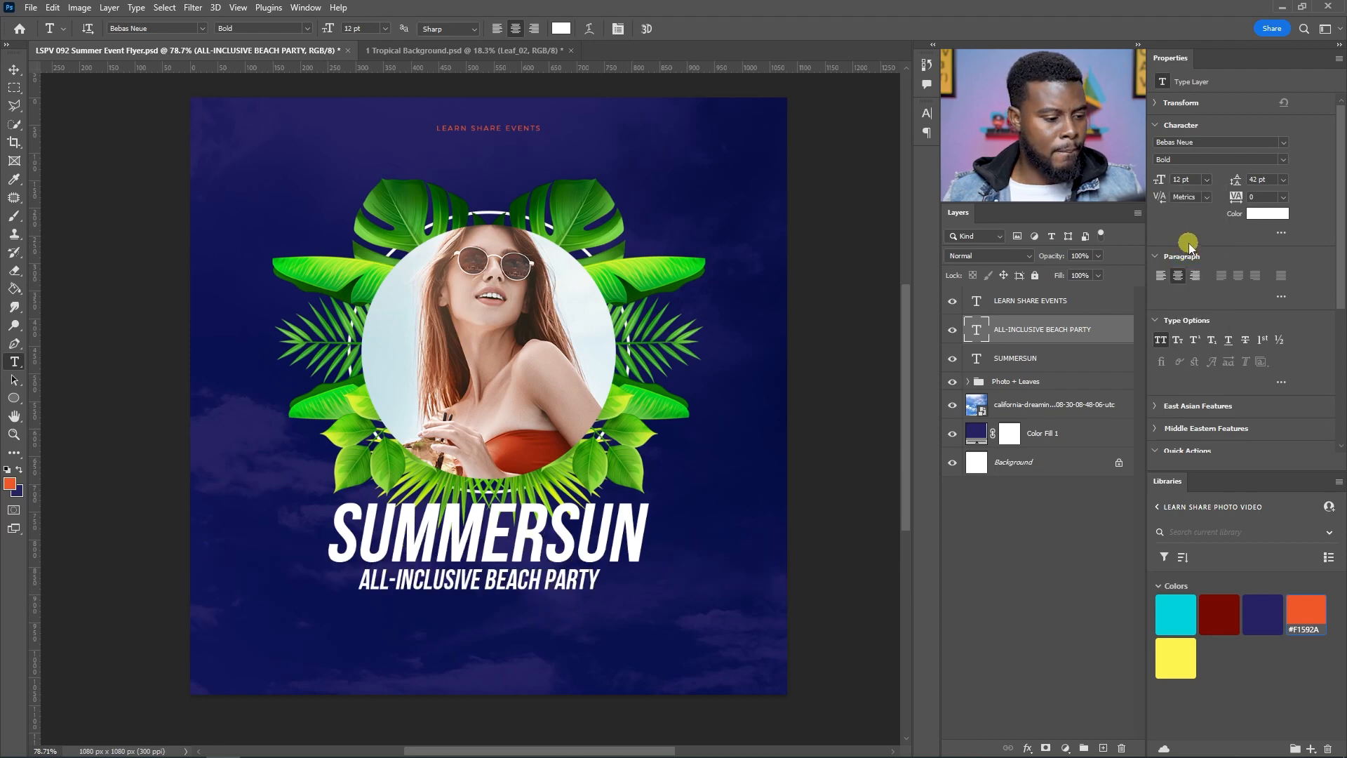
click(927, 113)
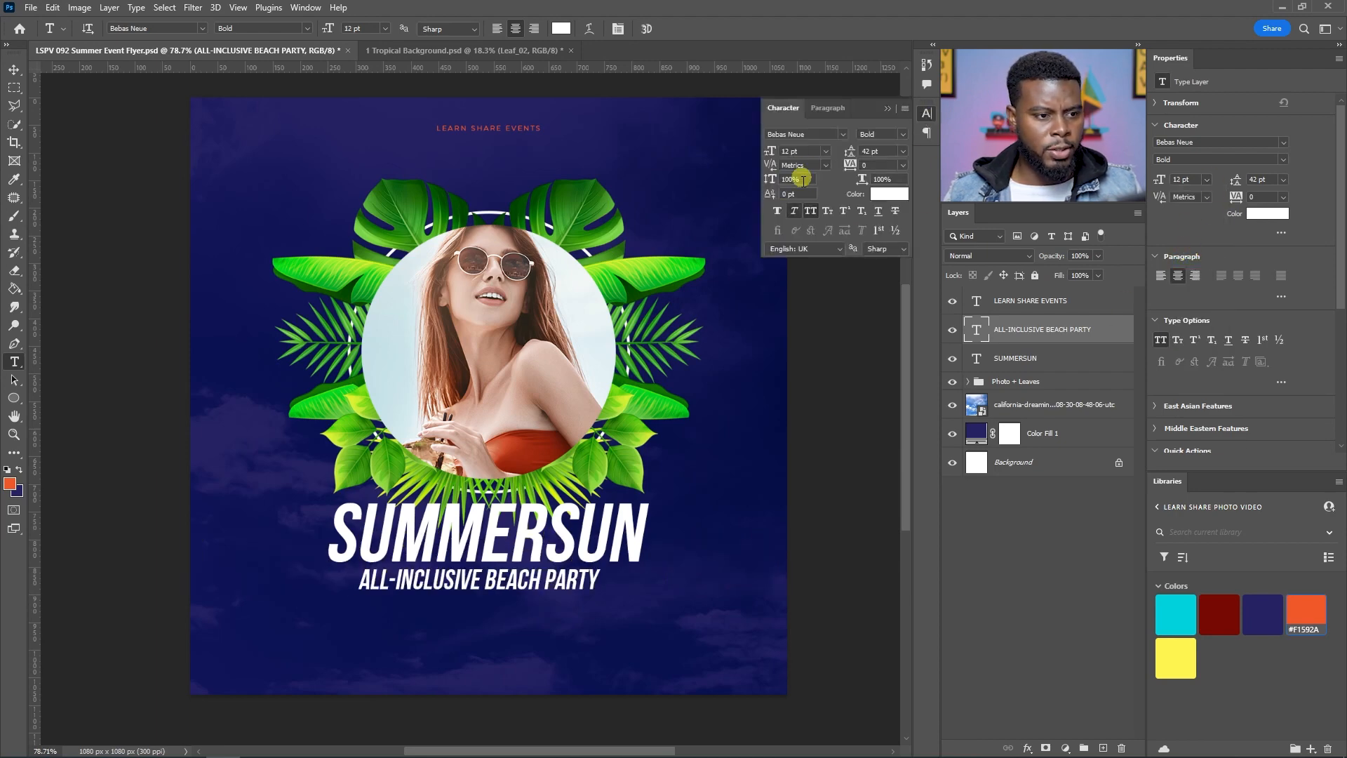
click(793, 211)
click(795, 214)
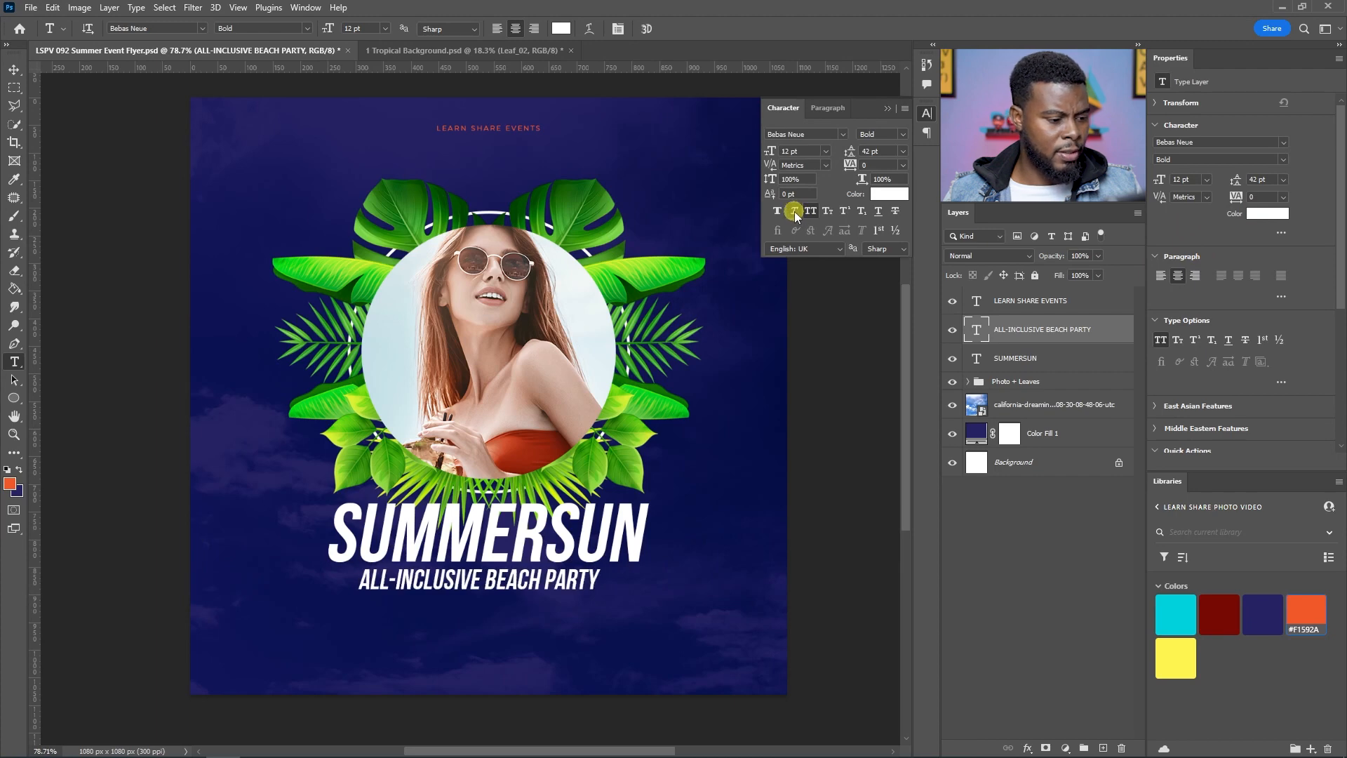
Step: Set the ALL-INCLUSIVE BEACH PARTY tracking to 200 and font size to 10 pt
click(1260, 197)
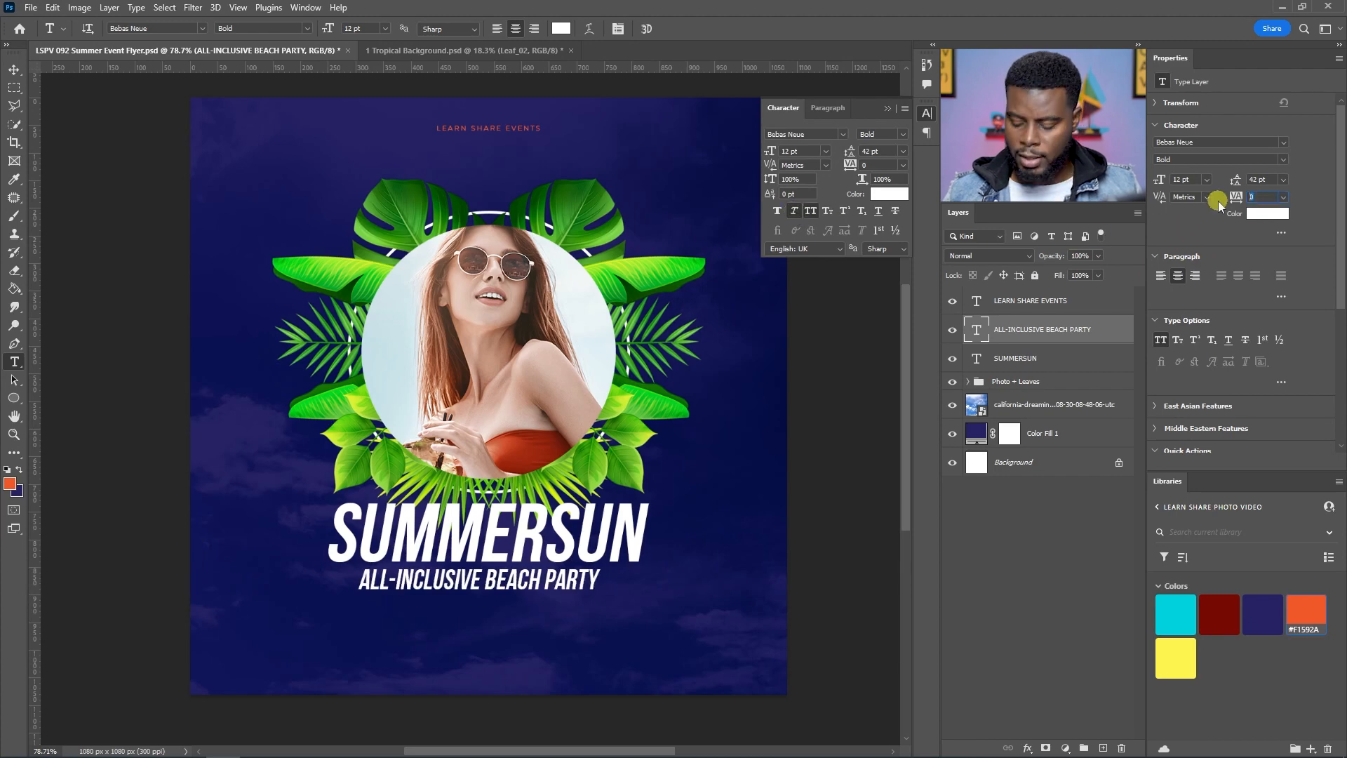
click(1283, 197)
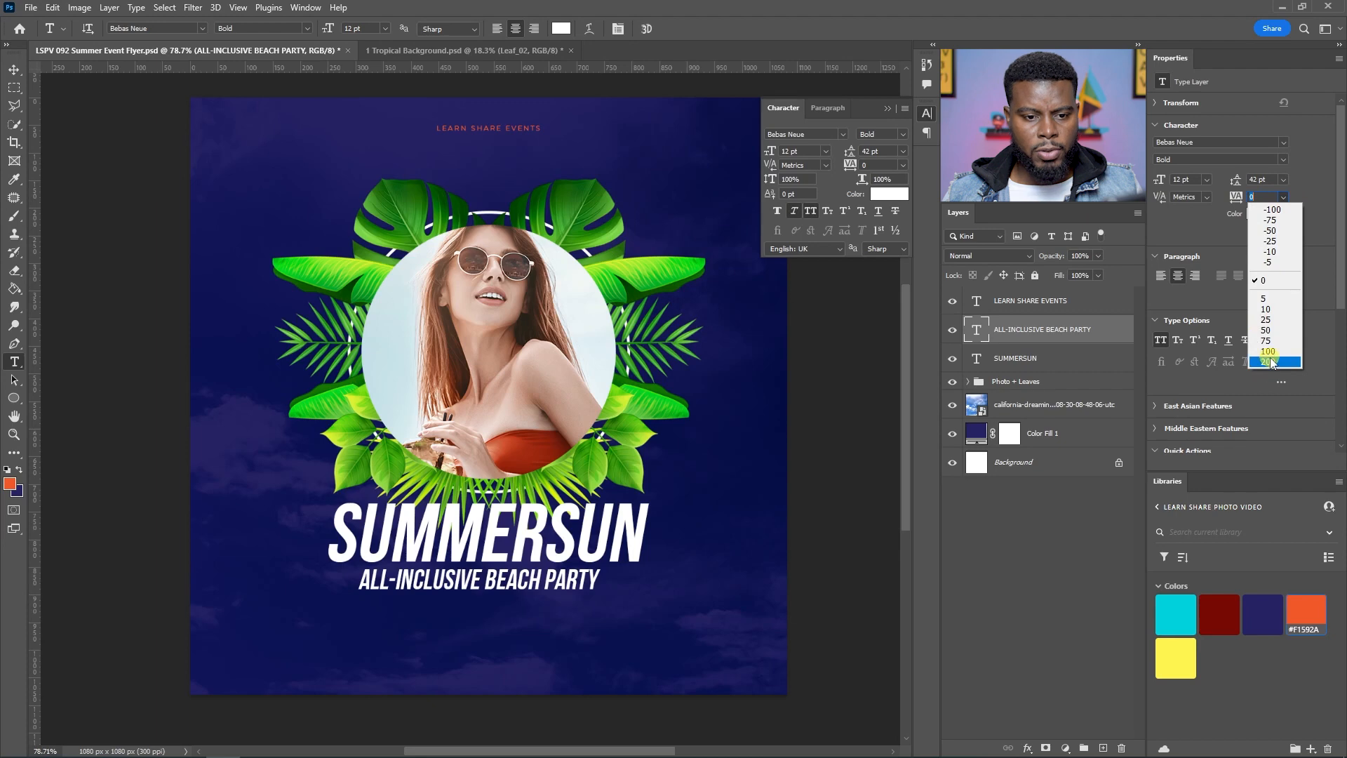
click(1271, 362)
click(1192, 181)
key(Down)
key(Down)
key(Return)
Step: Centre ALL-INCLUSIVE BEACH PARTY horizontally on the canvas and position it just below SUMMERSUN
key(v)
key(ctrl+a)
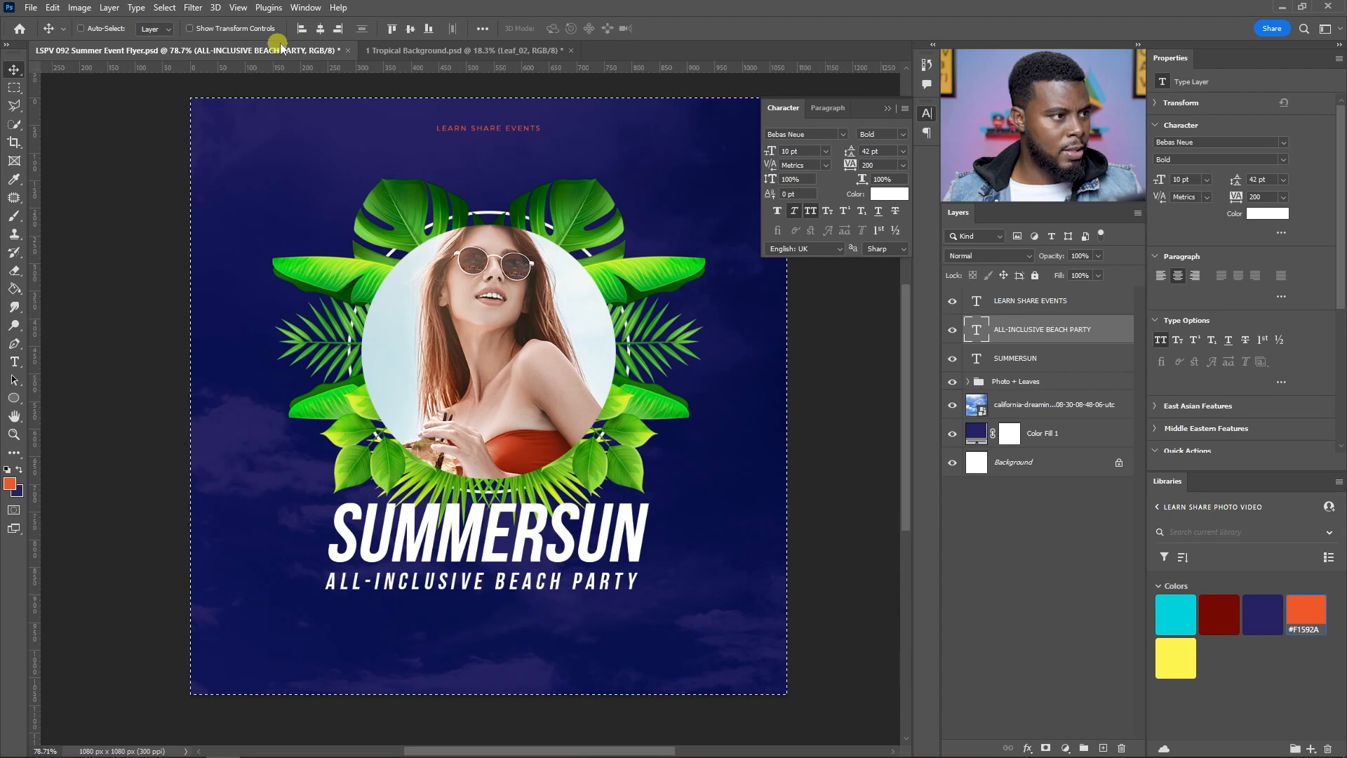
click(320, 28)
key(ctrl+d)
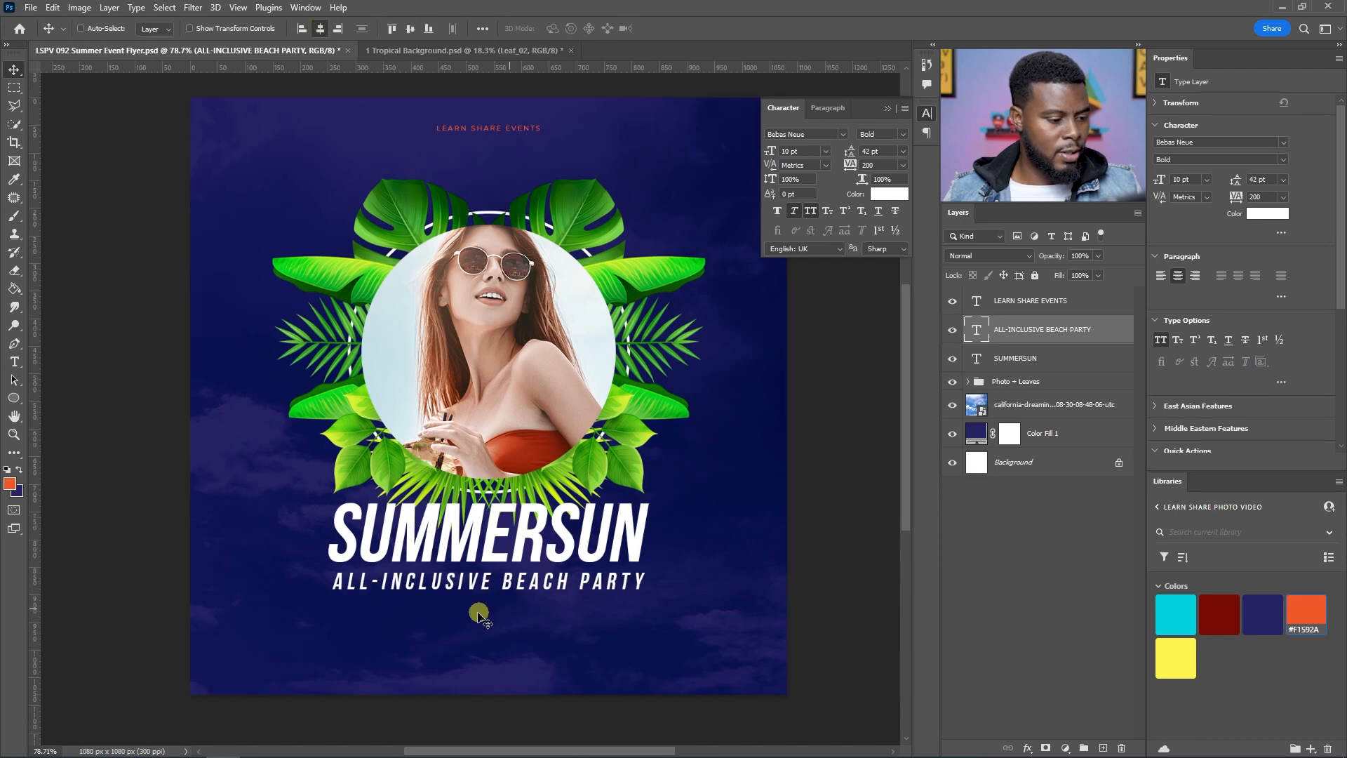
scroll(478, 615, up, 2)
drag(484, 561, 484, 546)
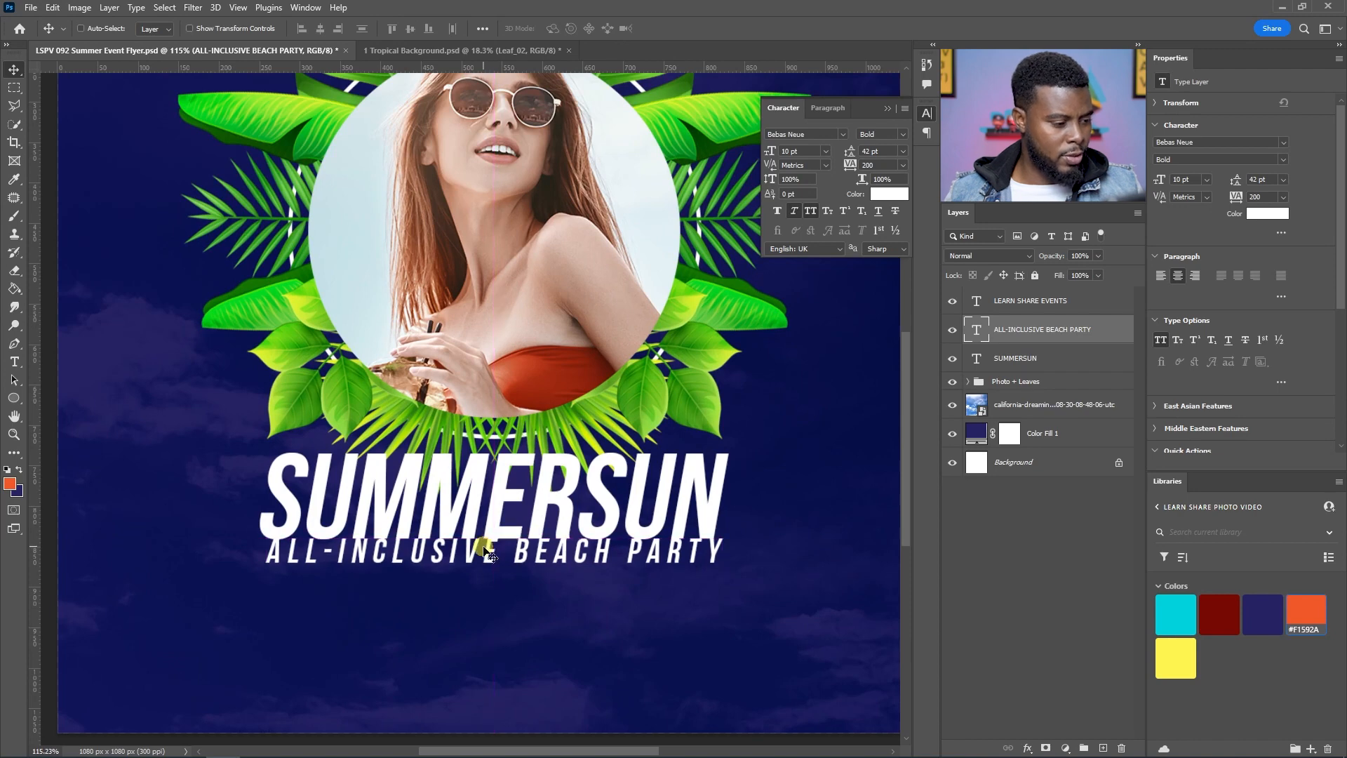
key(shift+Down)
key(shift+Down)
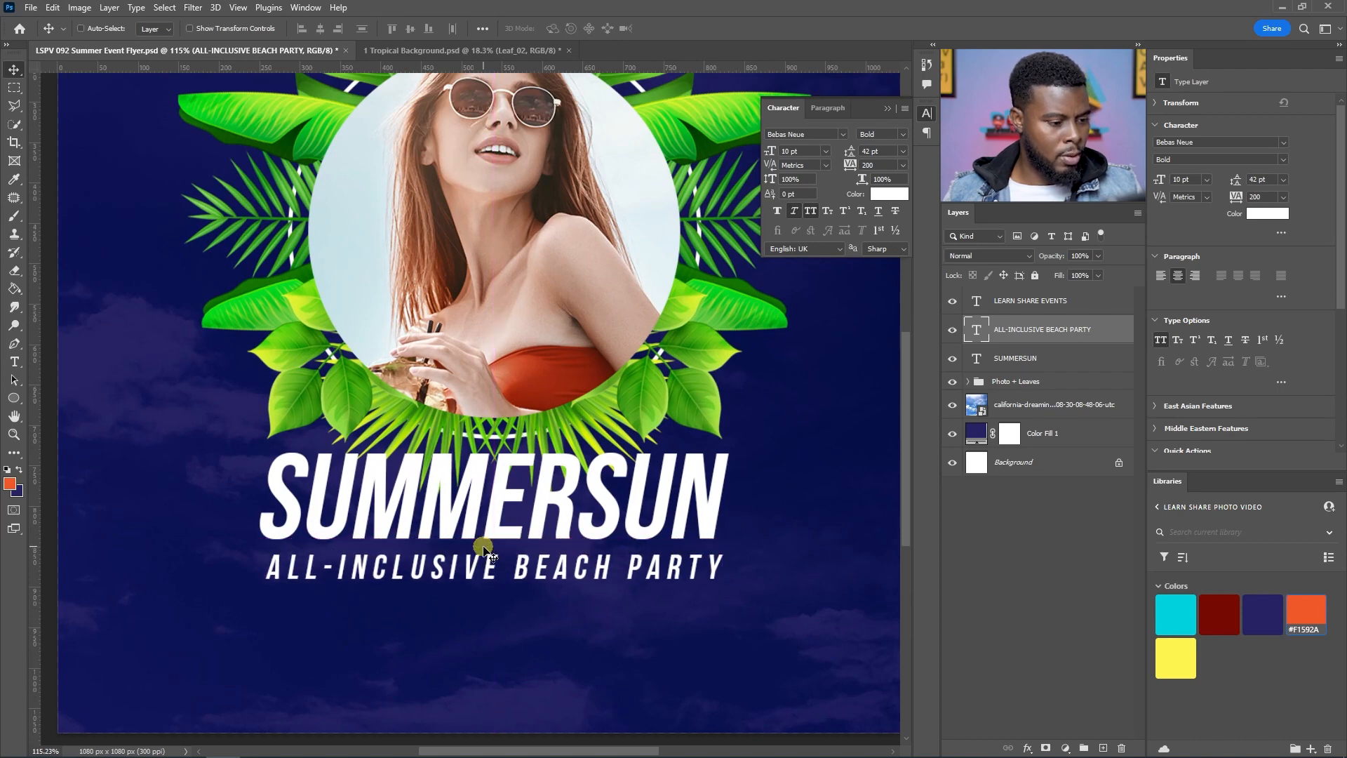
Step: Nudge the ALL-INCLUSIVE BEACH PARTY text up closer to SUMMERSUN
scroll(484, 547, down, 2)
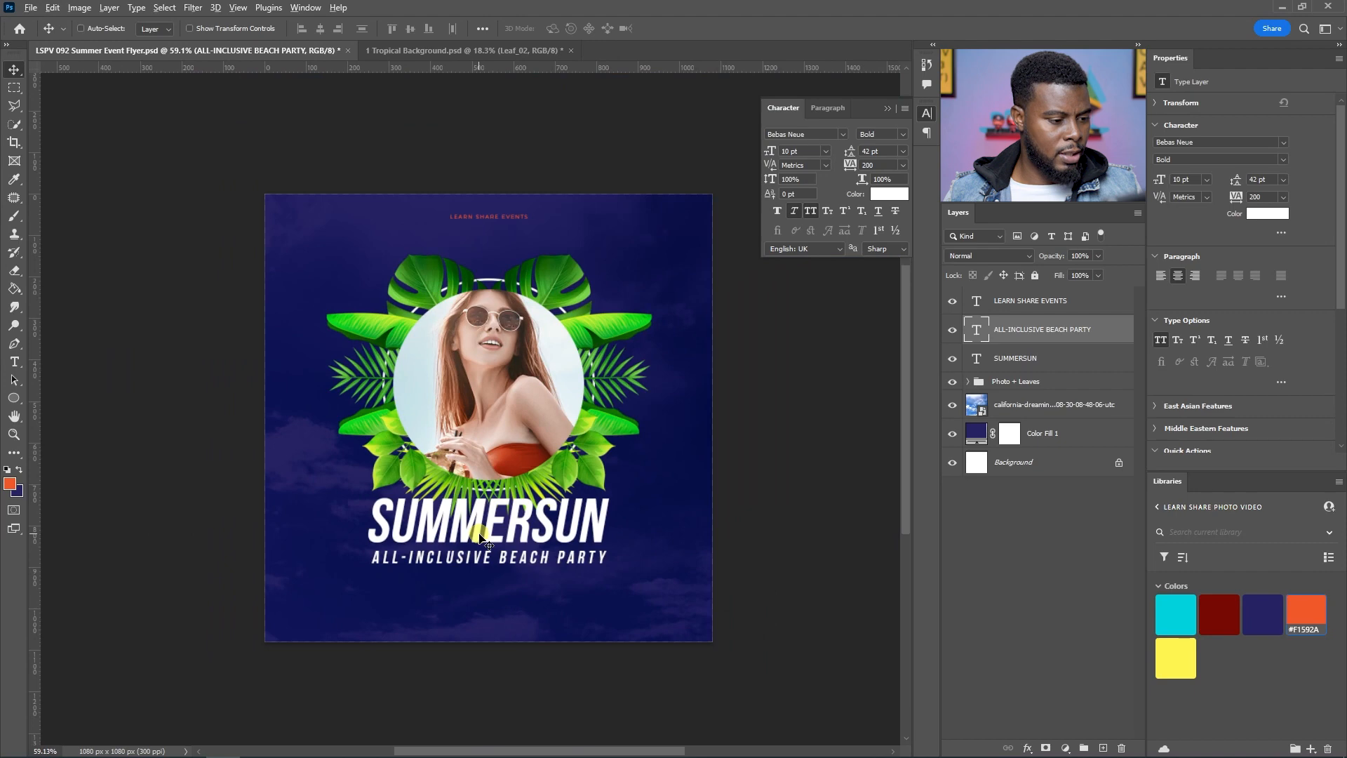
scroll(479, 533, up, 1)
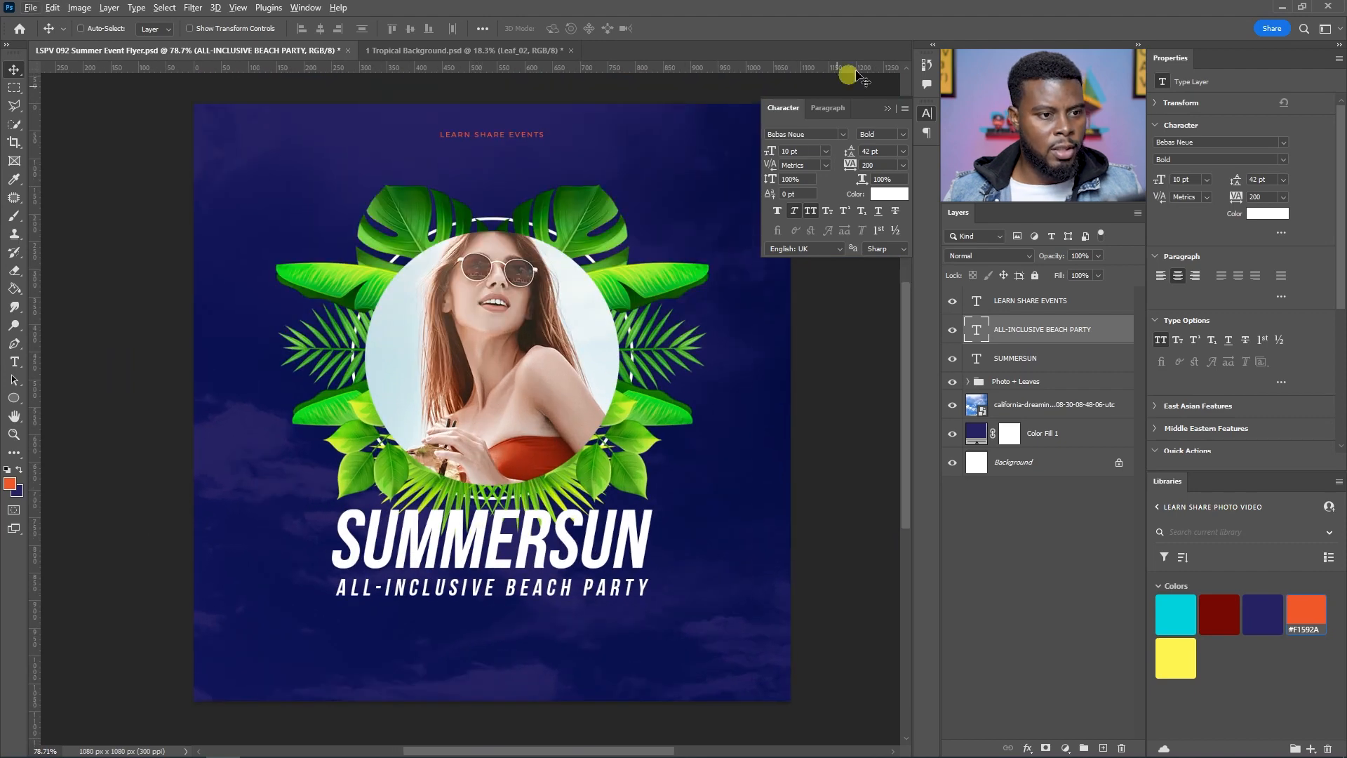
click(885, 111)
scroll(416, 319, down, 1)
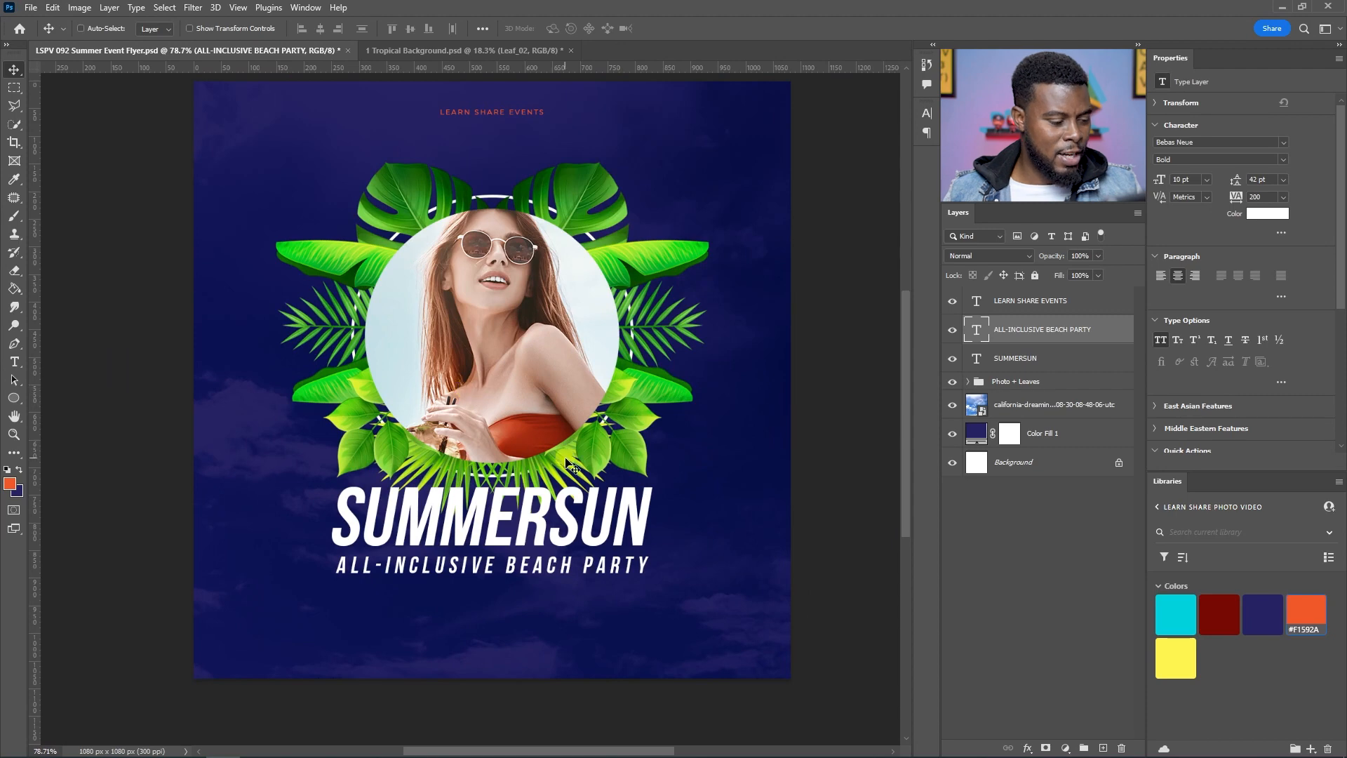
key(shift+Up)
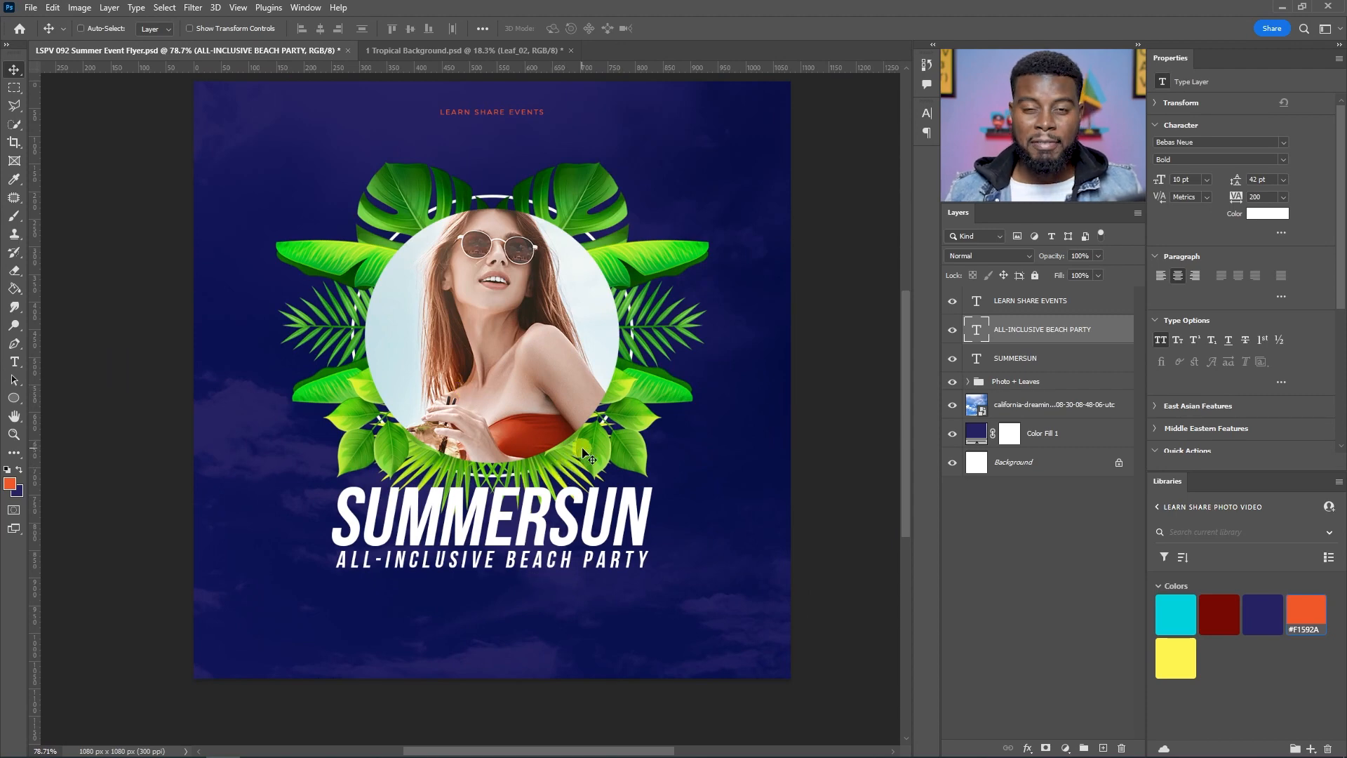
Step: Add a new text line reading THE DROPBOX RESORT @ GOOGLE BEACH below the subtitle
key(t)
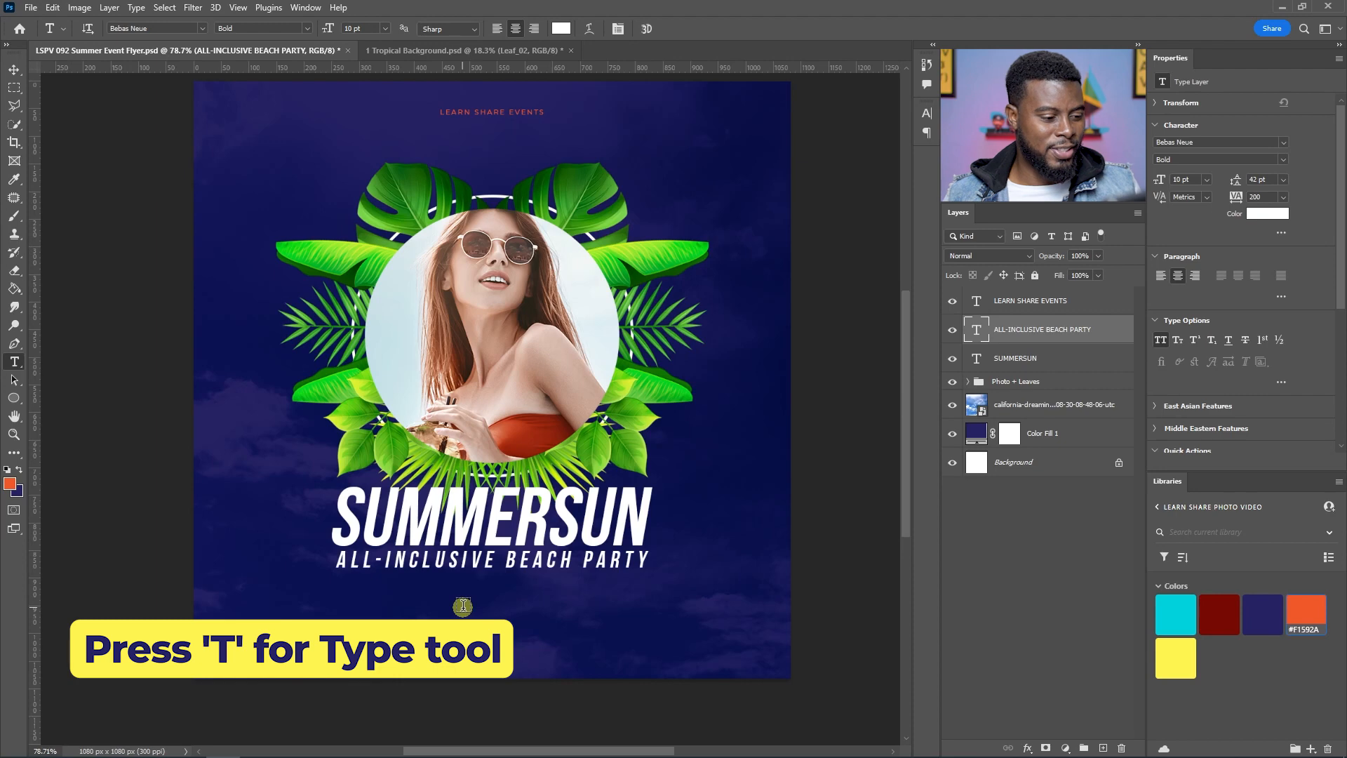
key(ctrl+s)
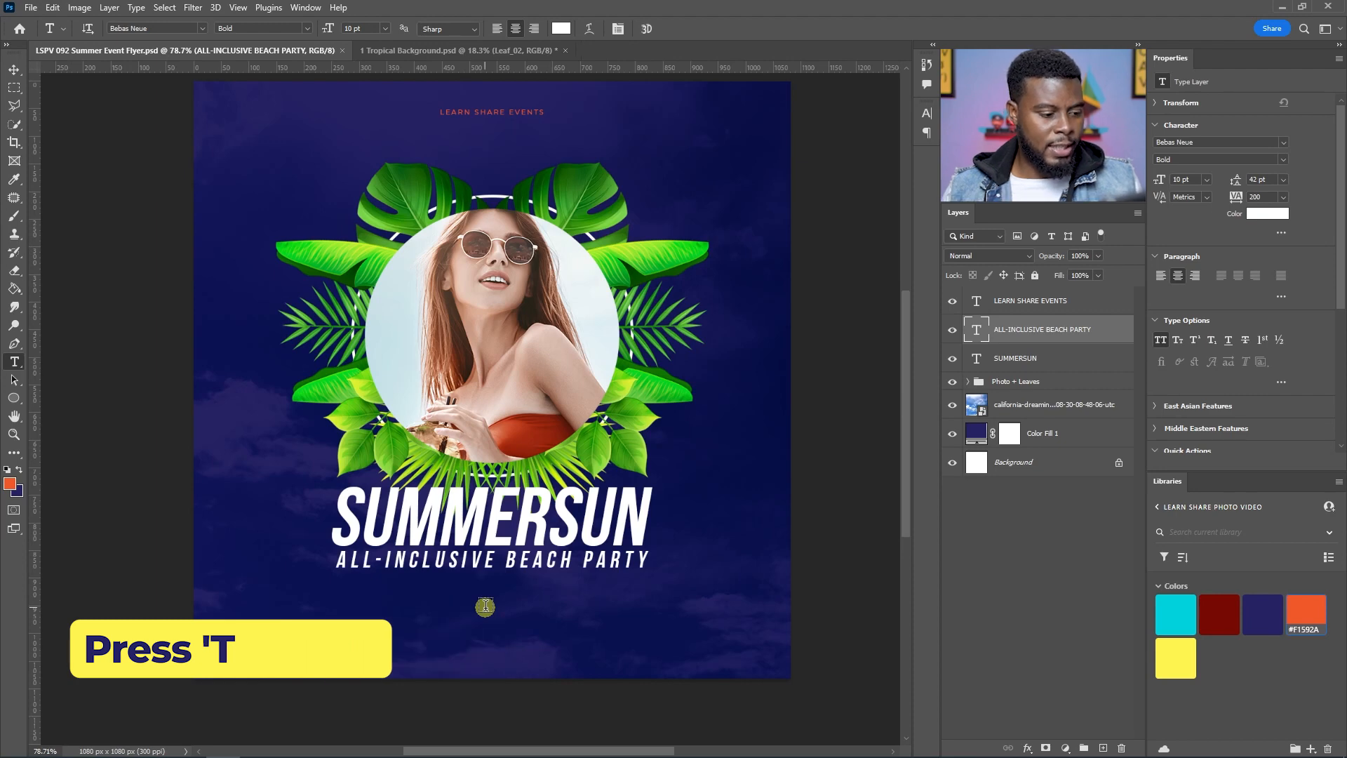
click(474, 599)
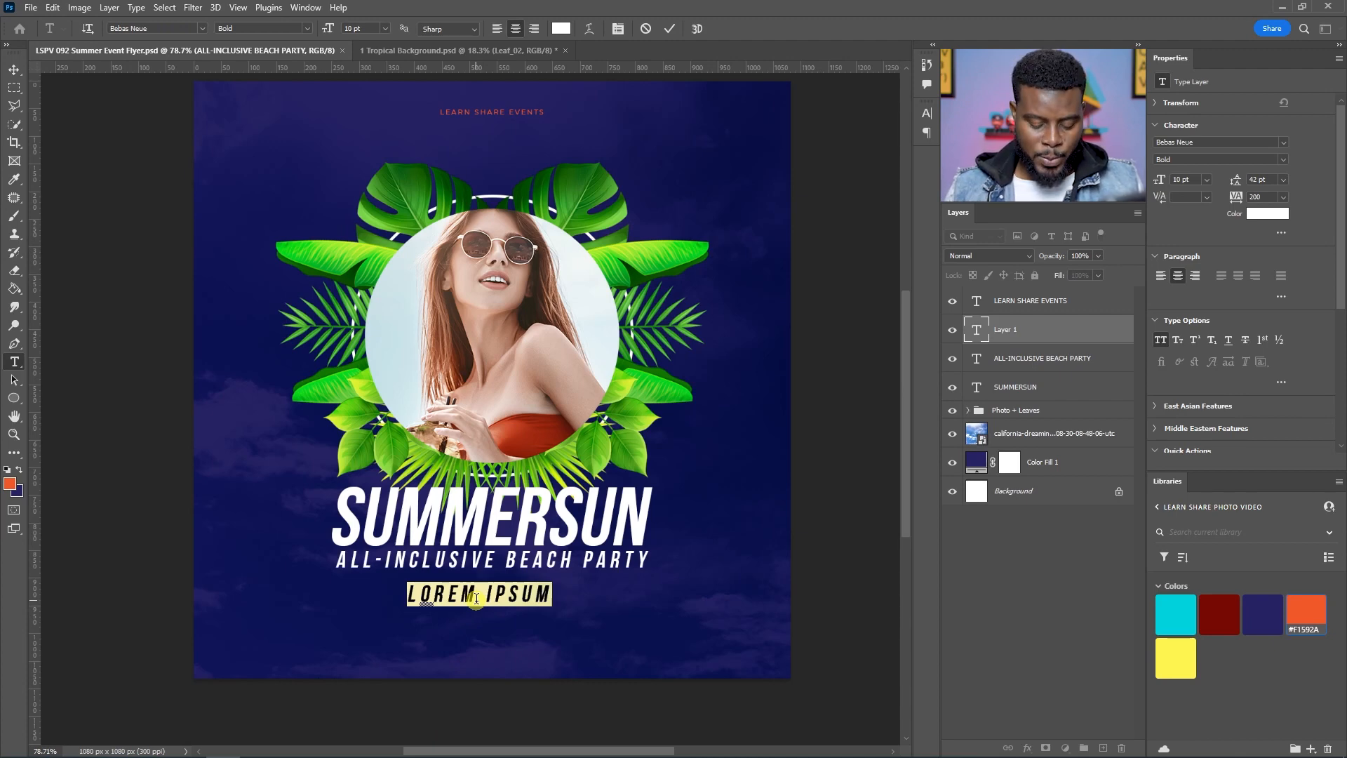
text(THE DROPBOX)
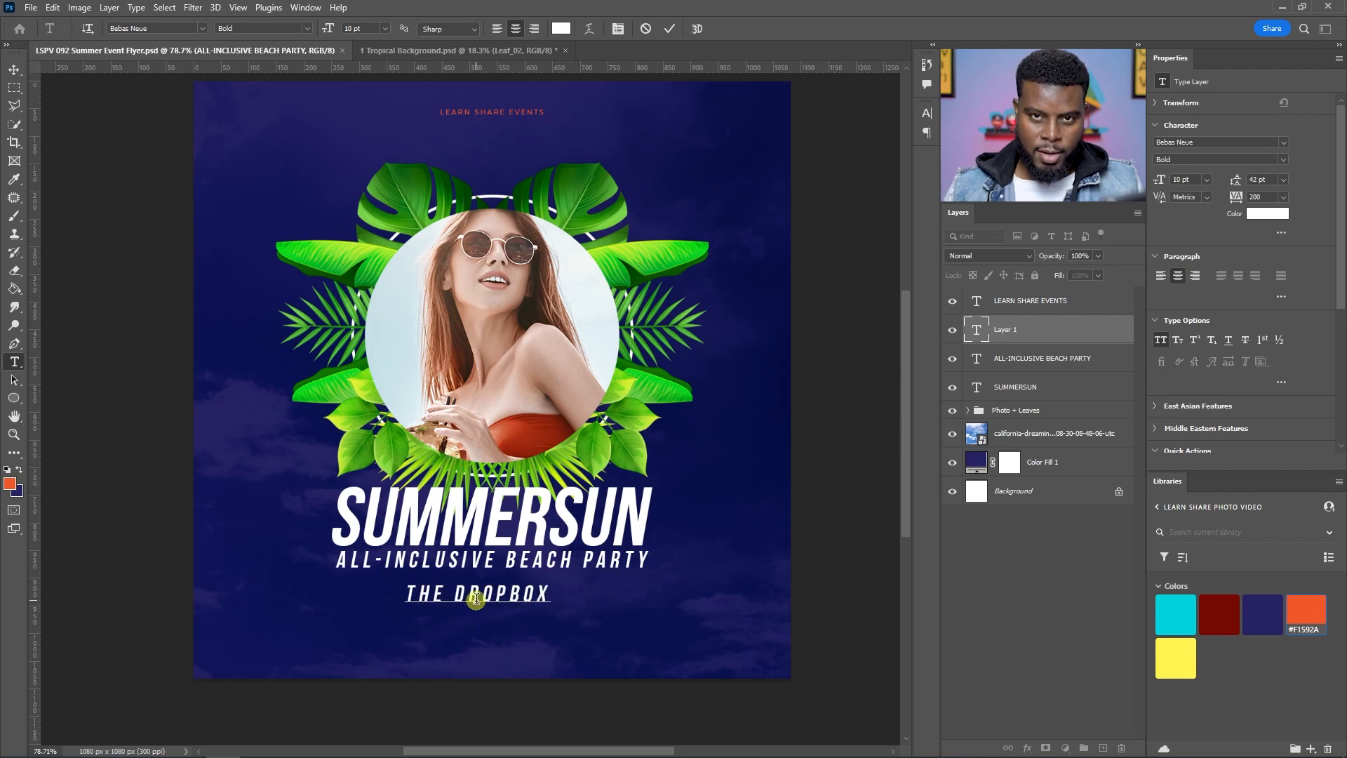
text( RESTO)
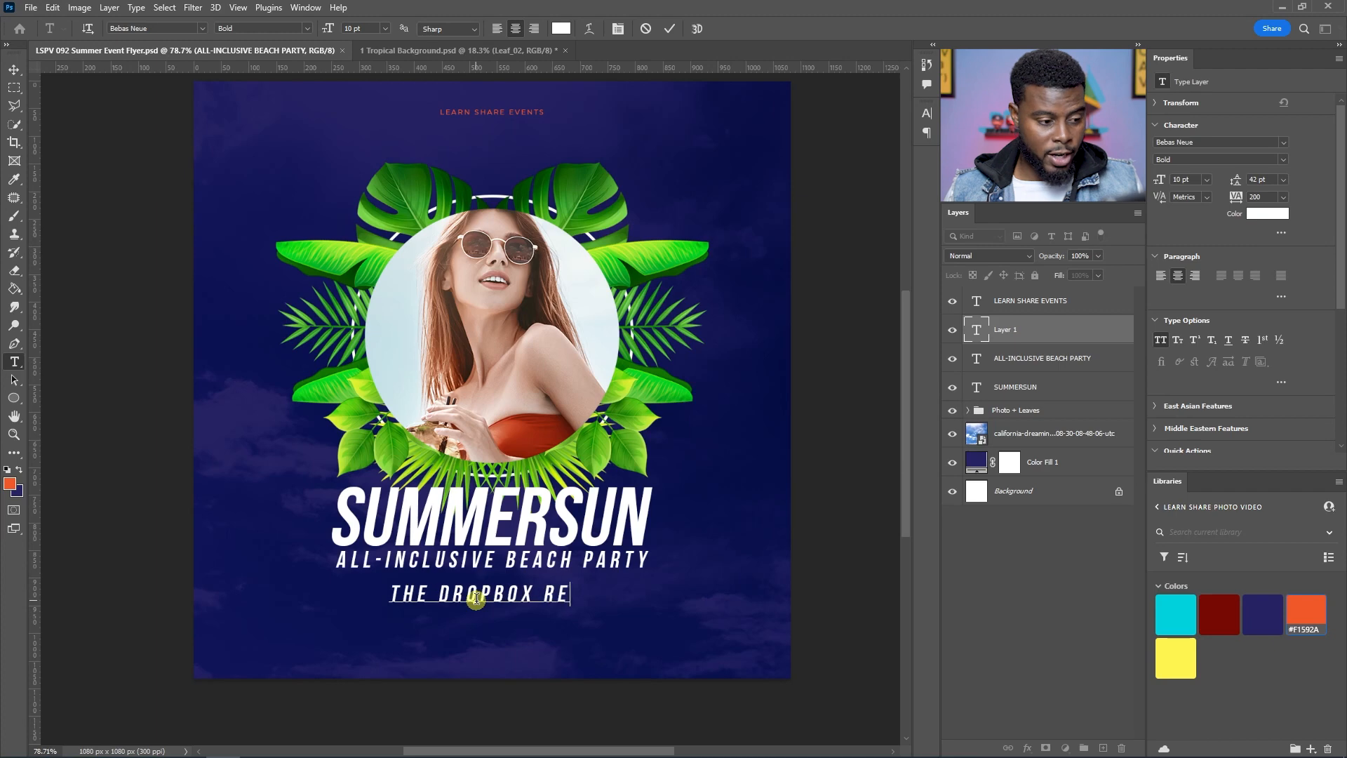
key(BackSpace)
key(BackSpace)
text(S)
key(BackSpace)
text(ORT @)
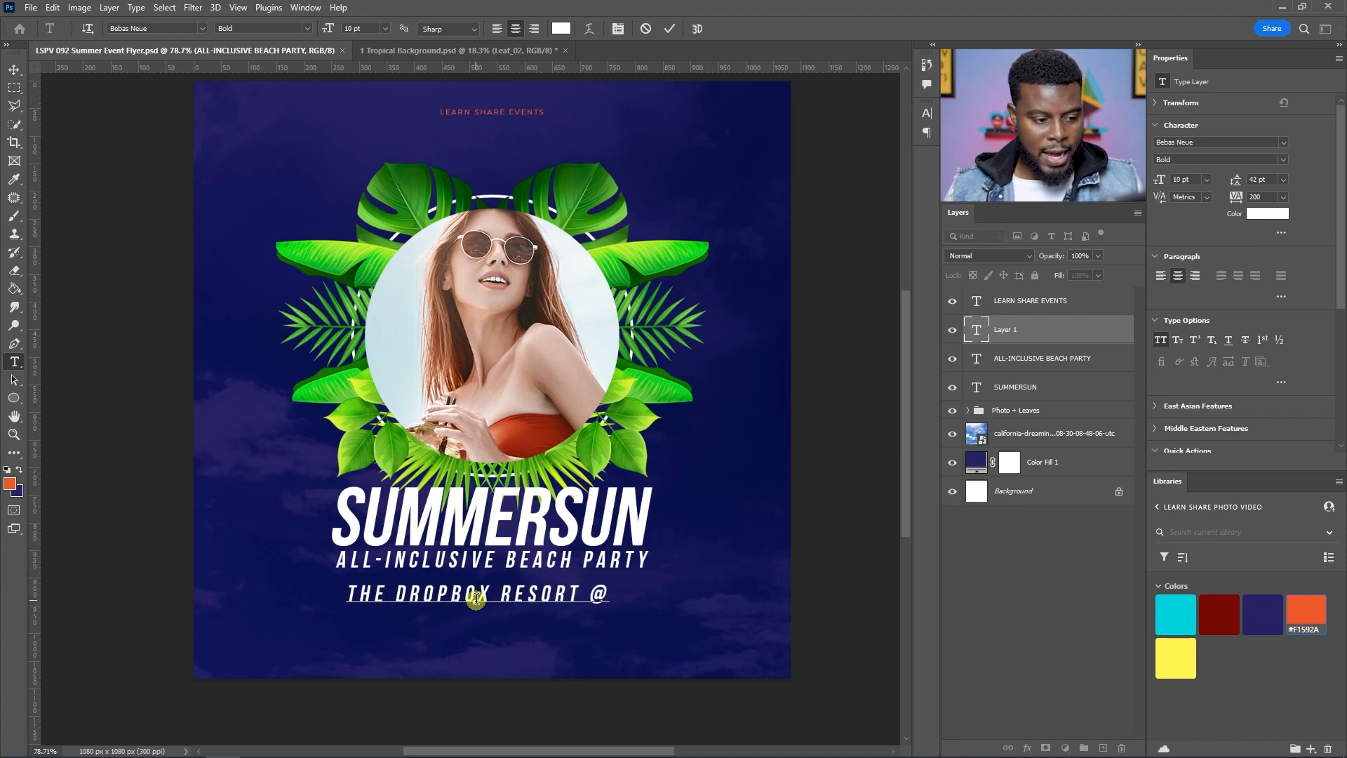
text( GOOGLE BEACH)
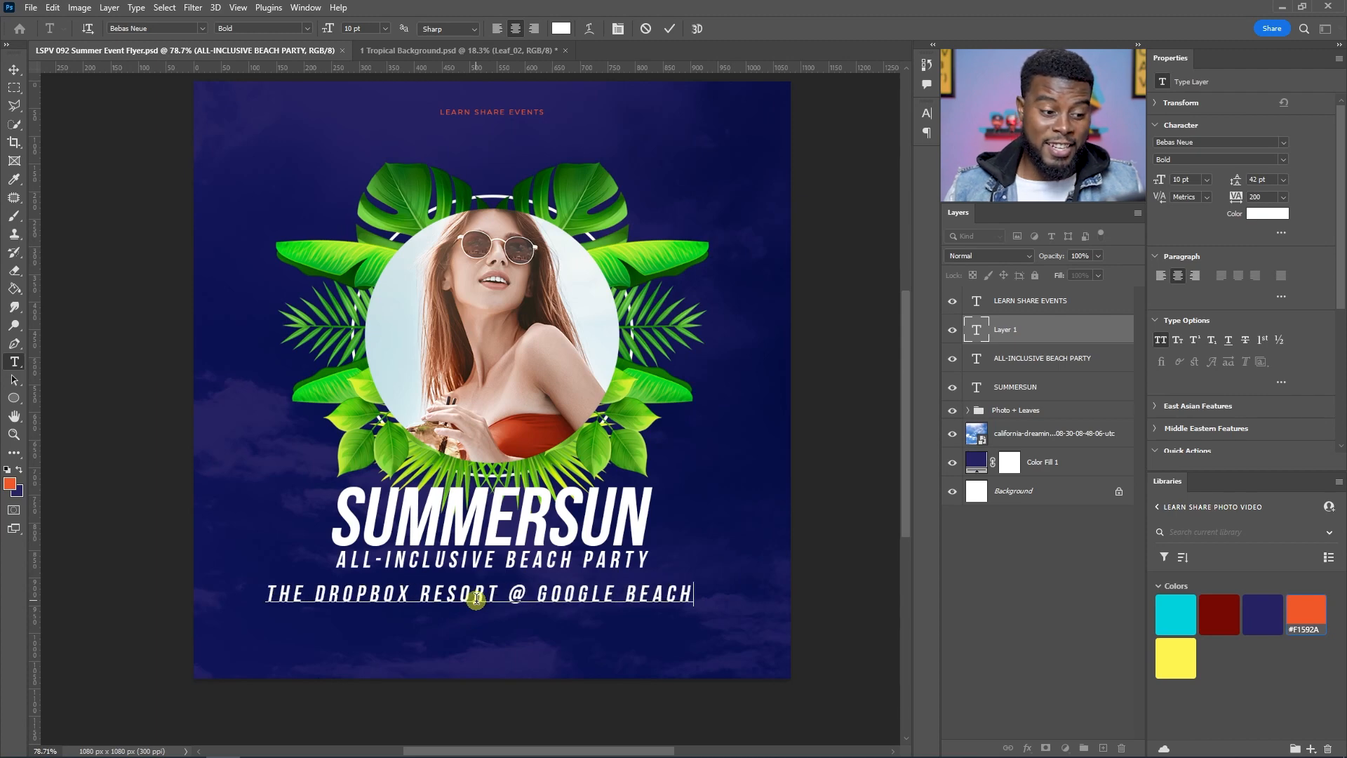
Step: Select all of the new text, set its tracking to 0 and commit it
key(ctrl+a)
click(1283, 197)
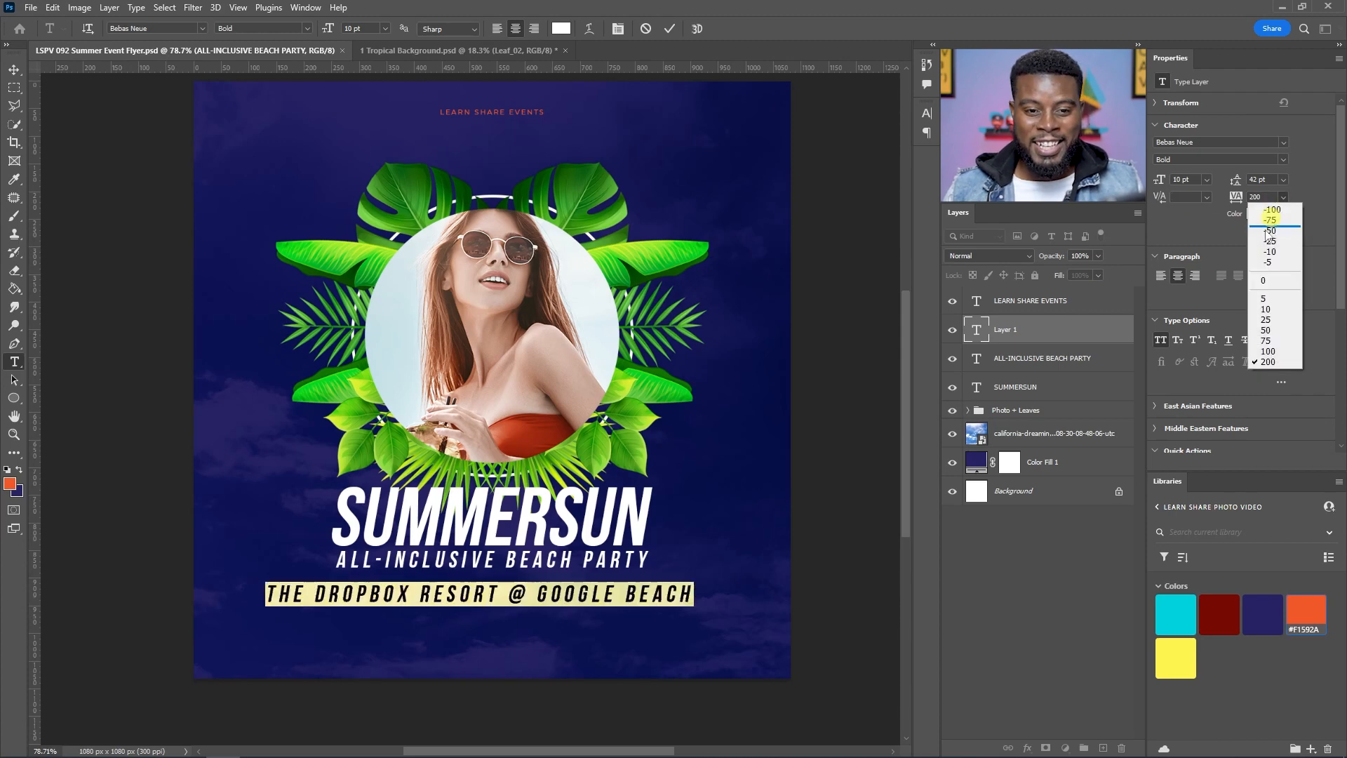
click(1261, 283)
click(1037, 331)
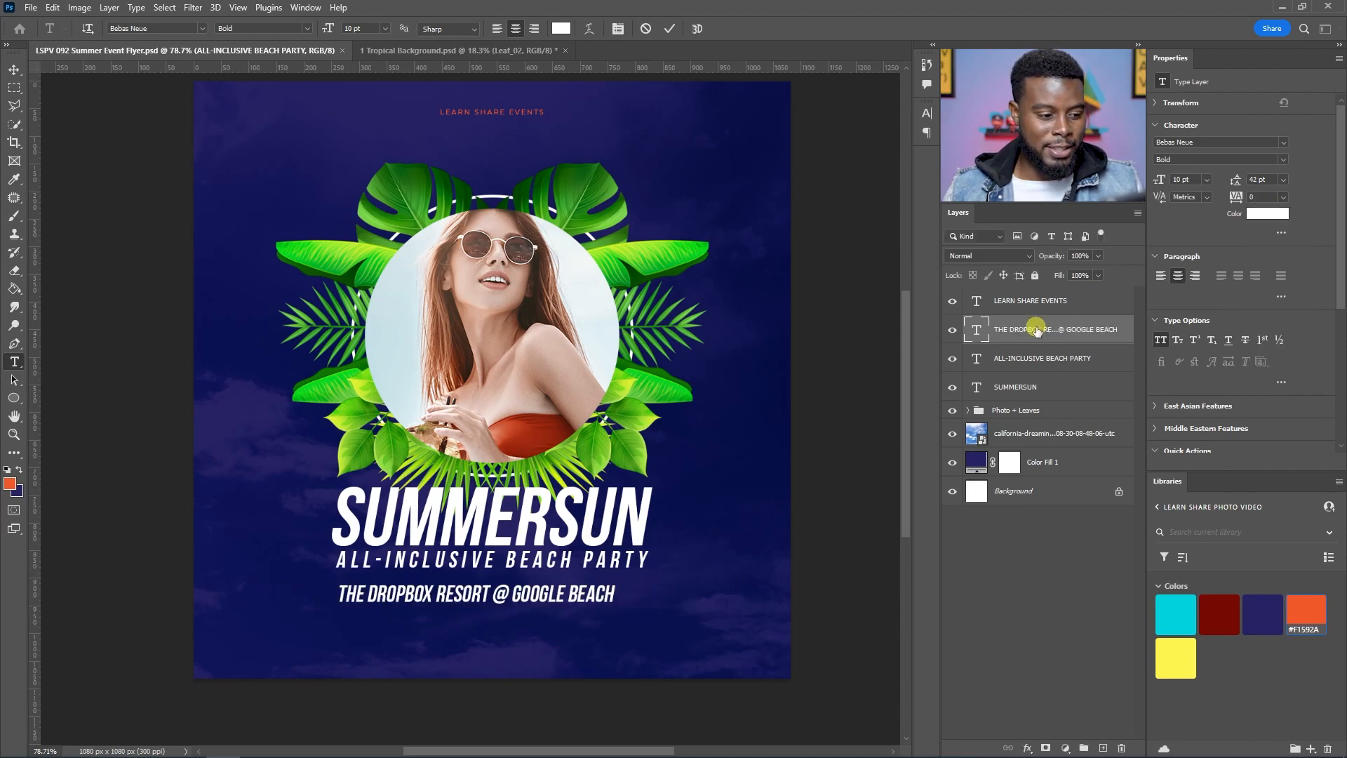
Step: Change the venue text's font to Montserrat Regular
click(1283, 143)
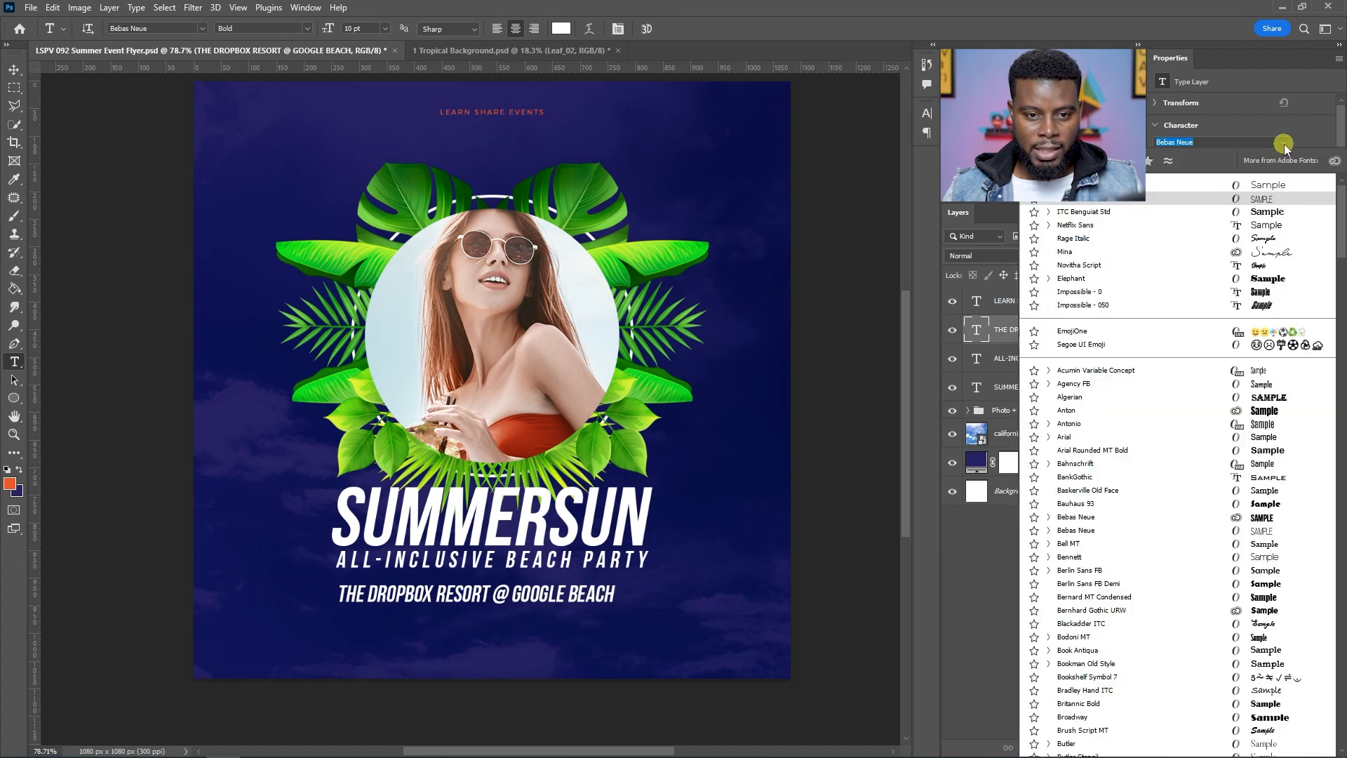
click(1197, 184)
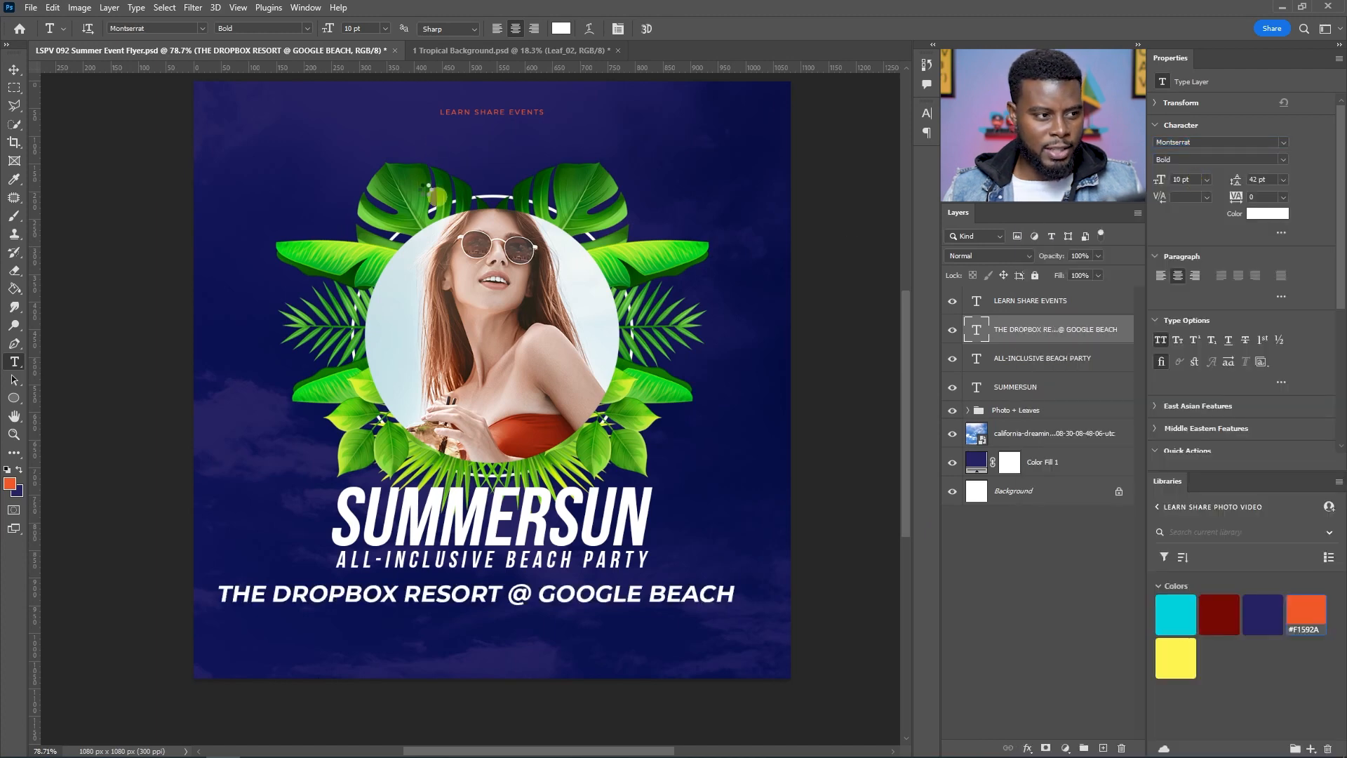
scroll(455, 281, up, 1)
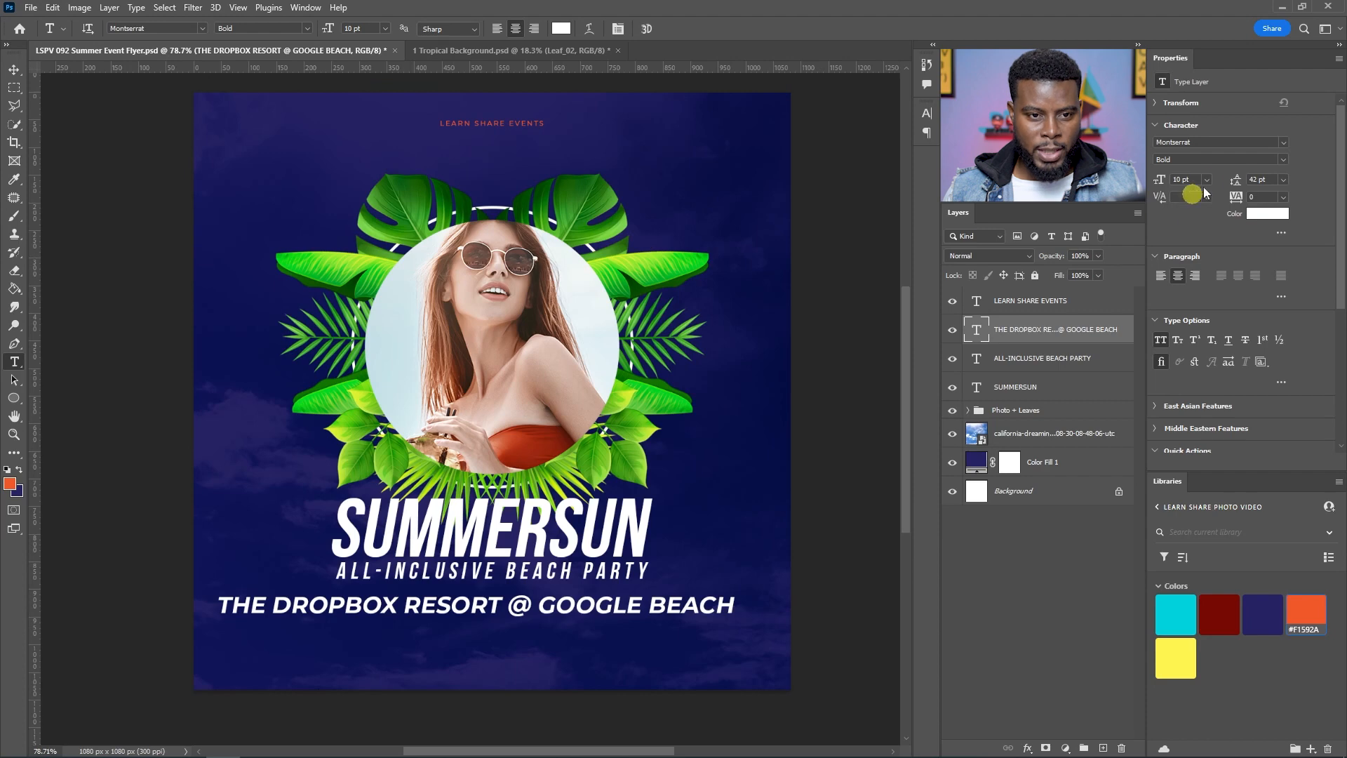
click(1282, 161)
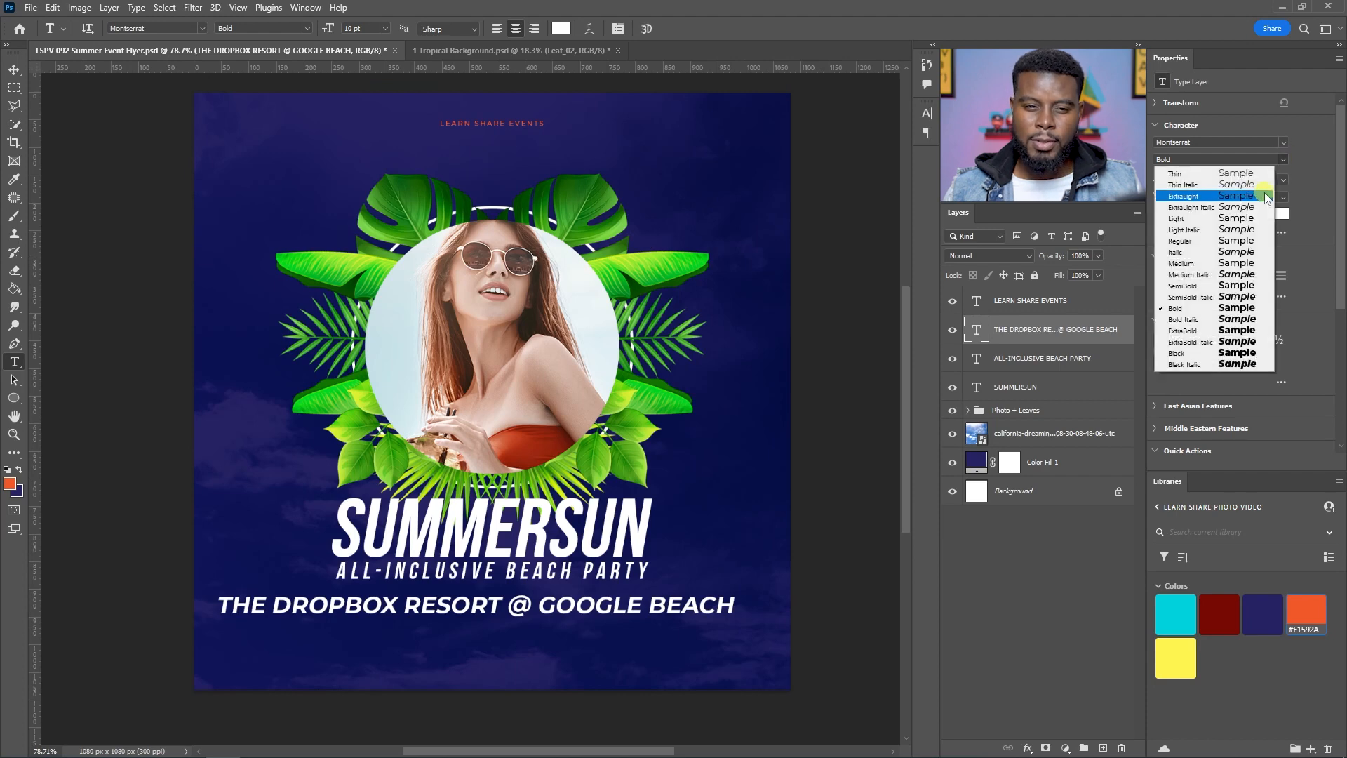
click(1241, 241)
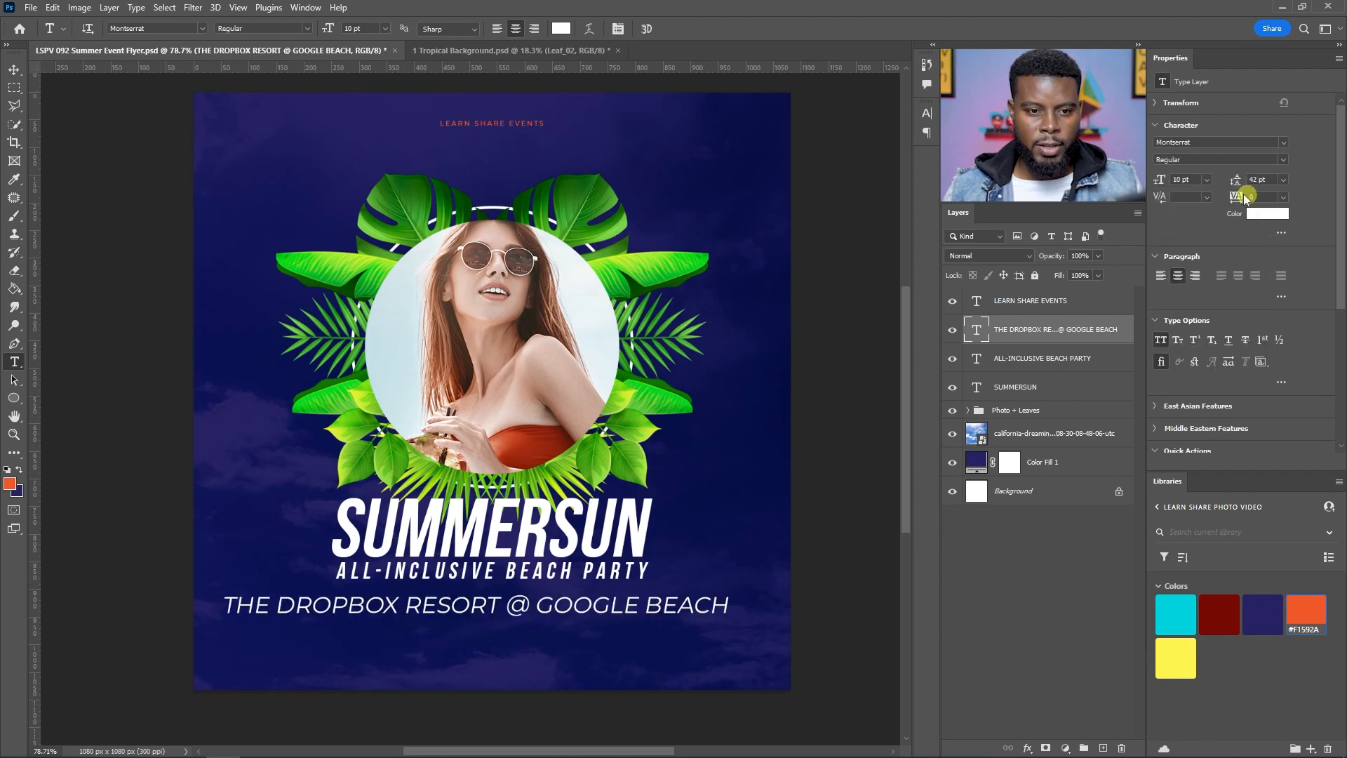
Step: Set the venue text to 8 pt with tracking of 100
key(Down)
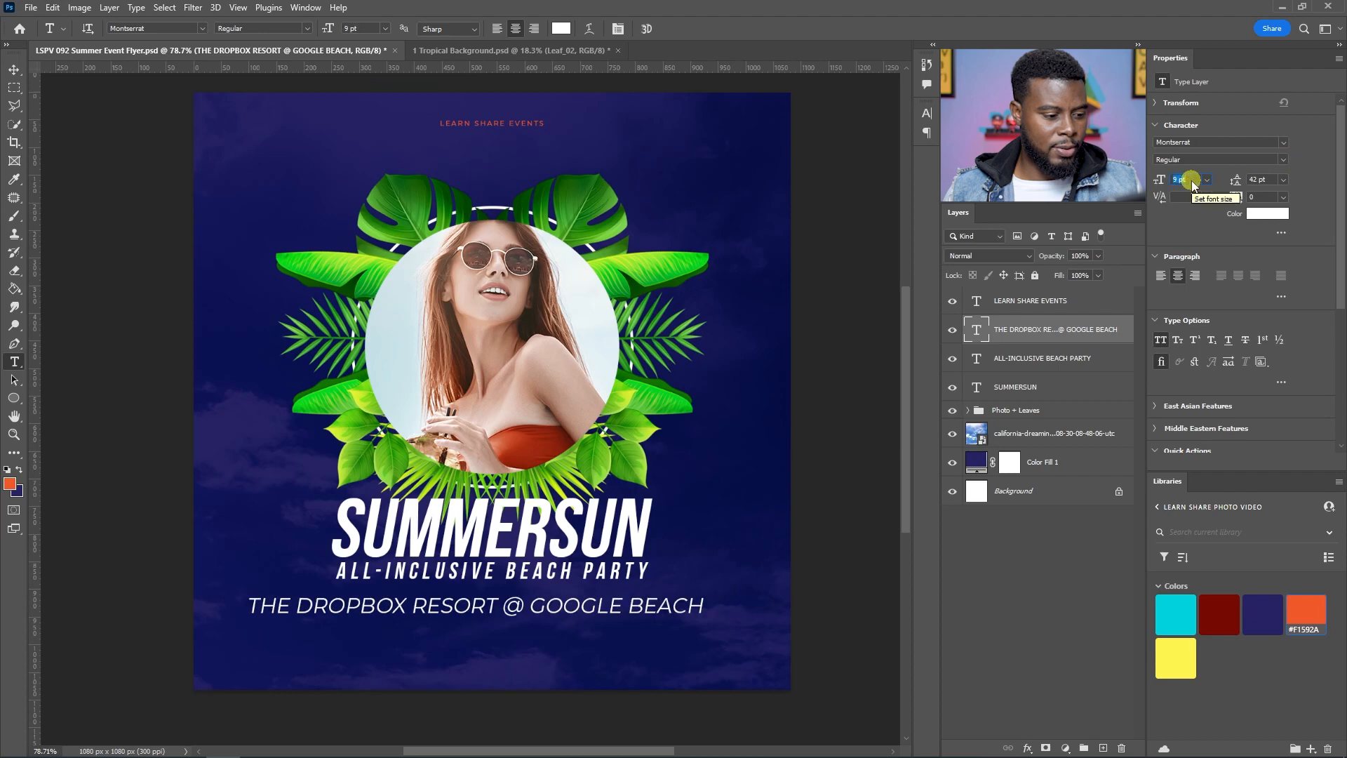
drag(1261, 198, 1216, 186)
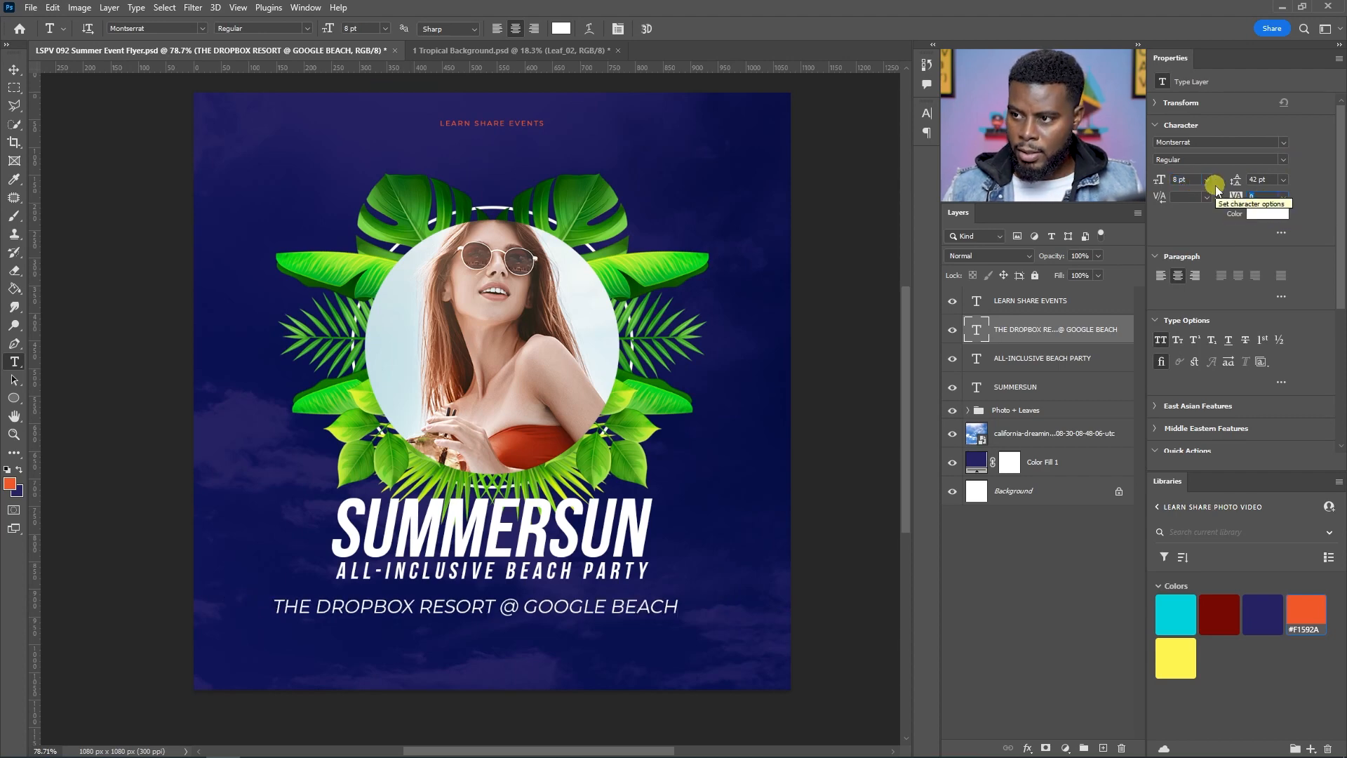
key(Return)
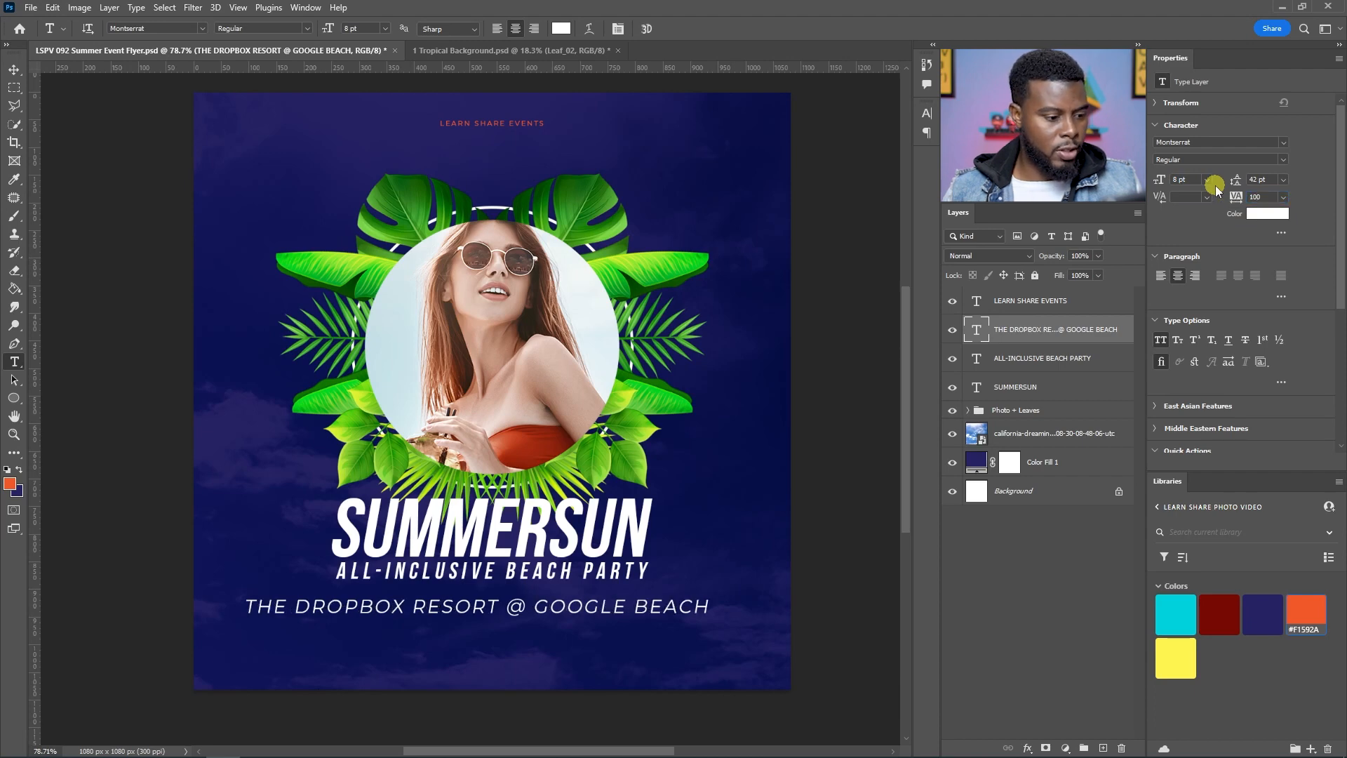
Step: Reduce the venue text to 6 pt and change its font style to Medium
click(926, 114)
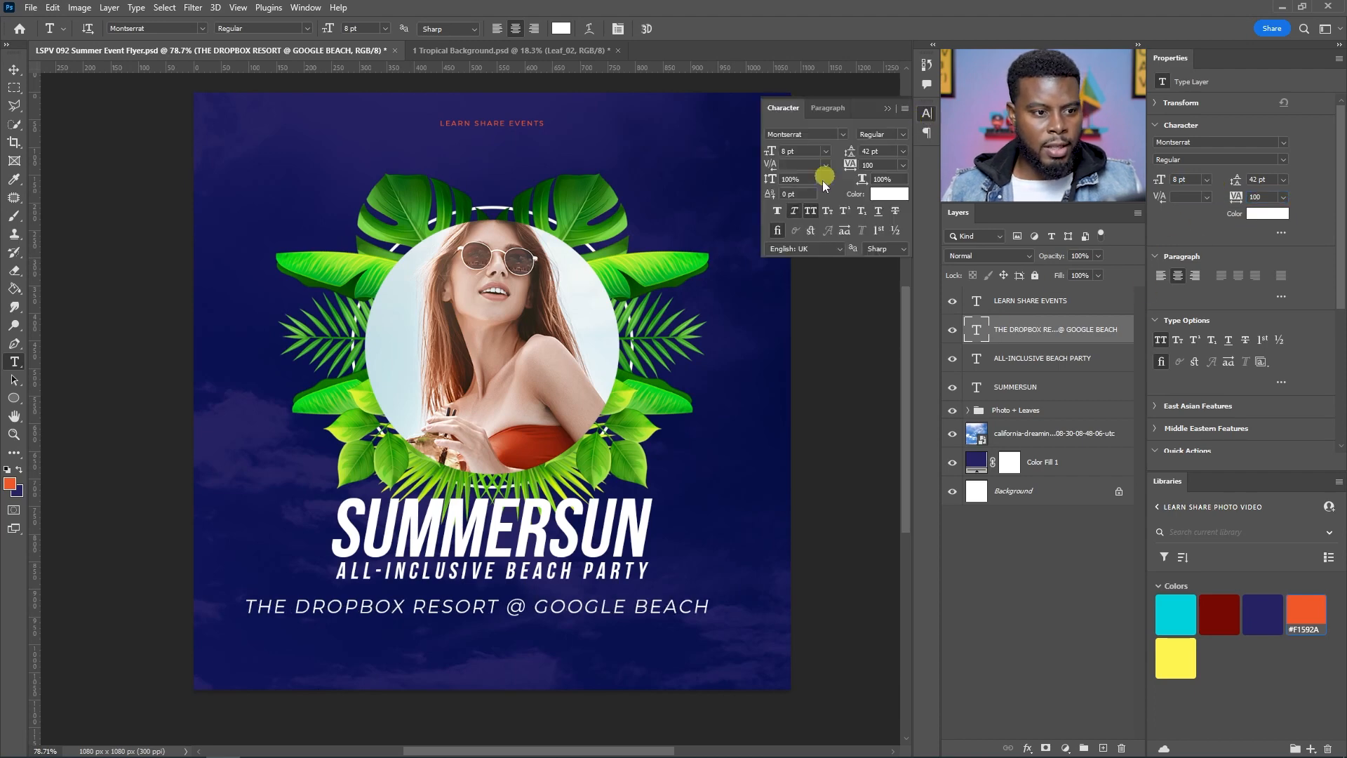
click(796, 211)
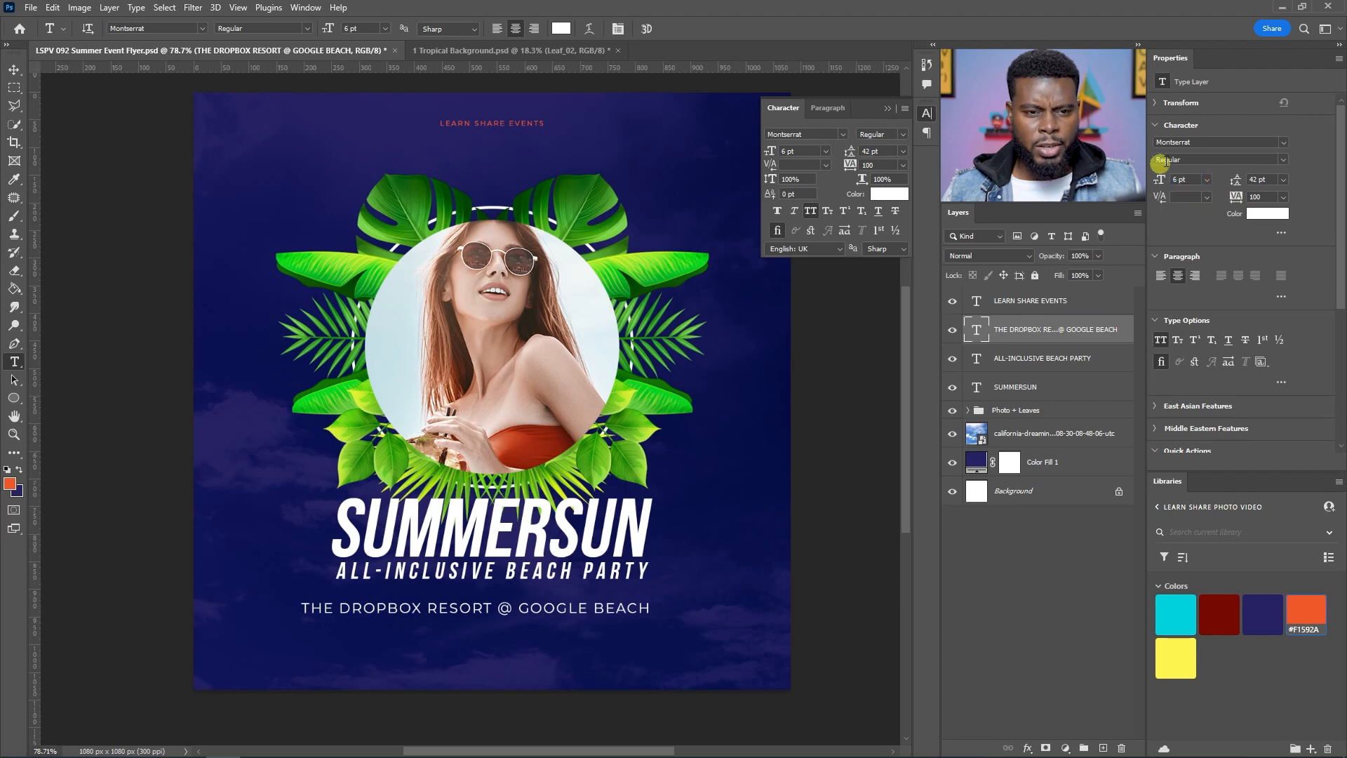
click(1283, 161)
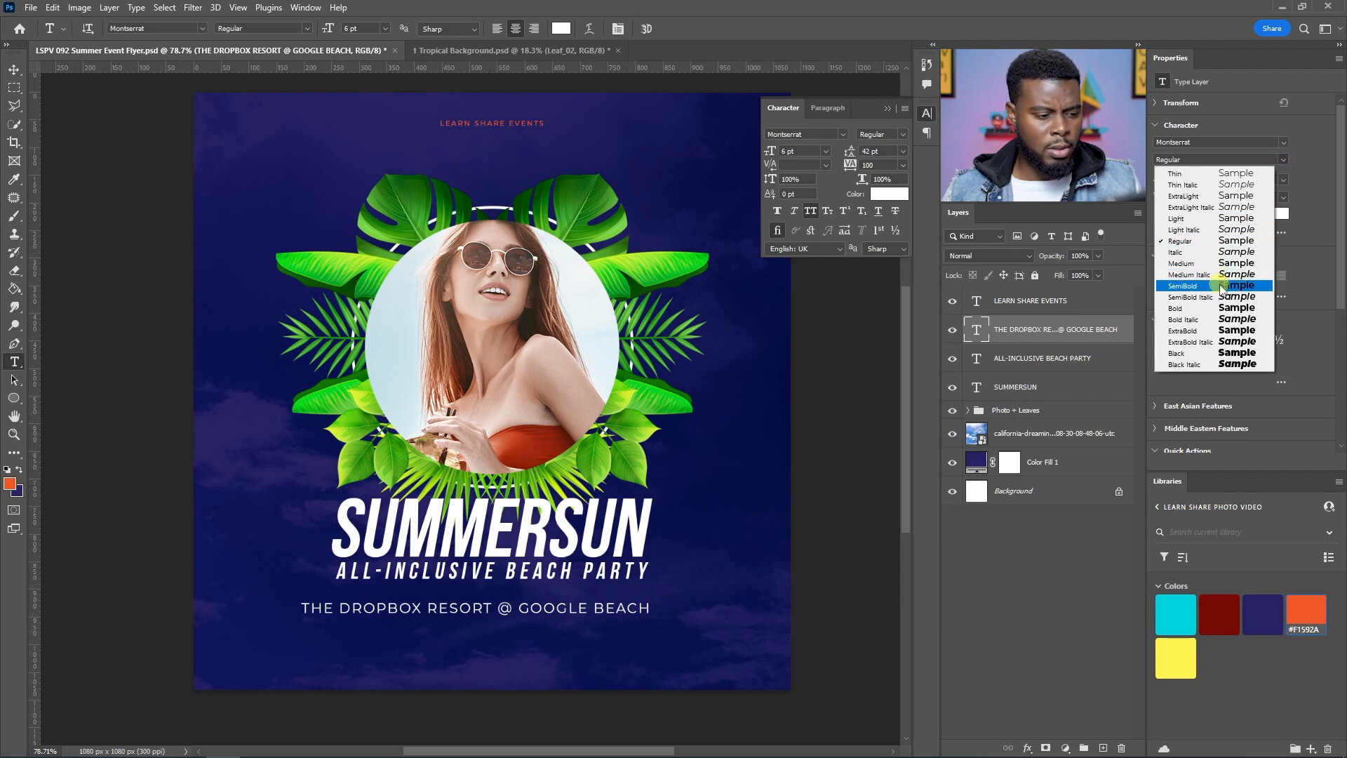
click(1220, 285)
click(1284, 164)
click(1200, 274)
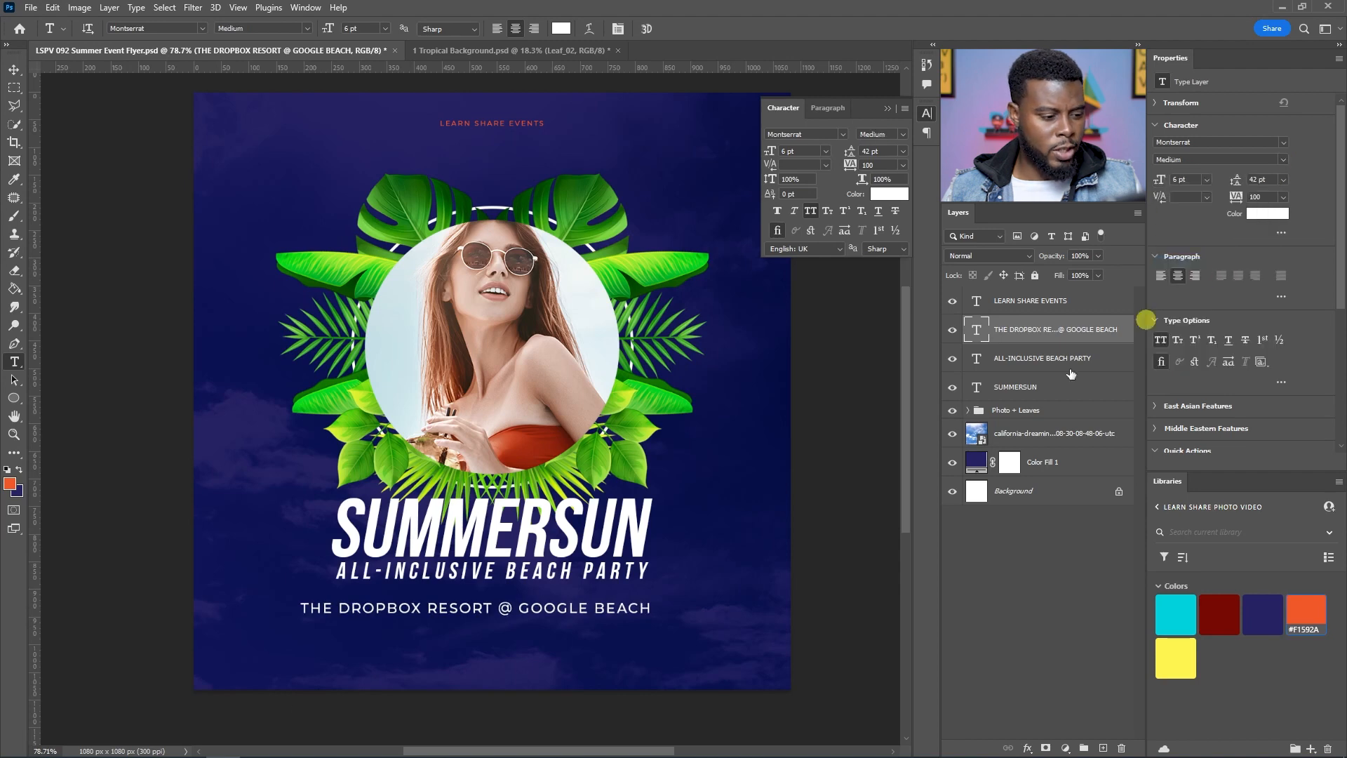
Step: Centre the venue text horizontally on the canvas, moving it slightly further below the subtitle
key(v)
key(ctrl+a)
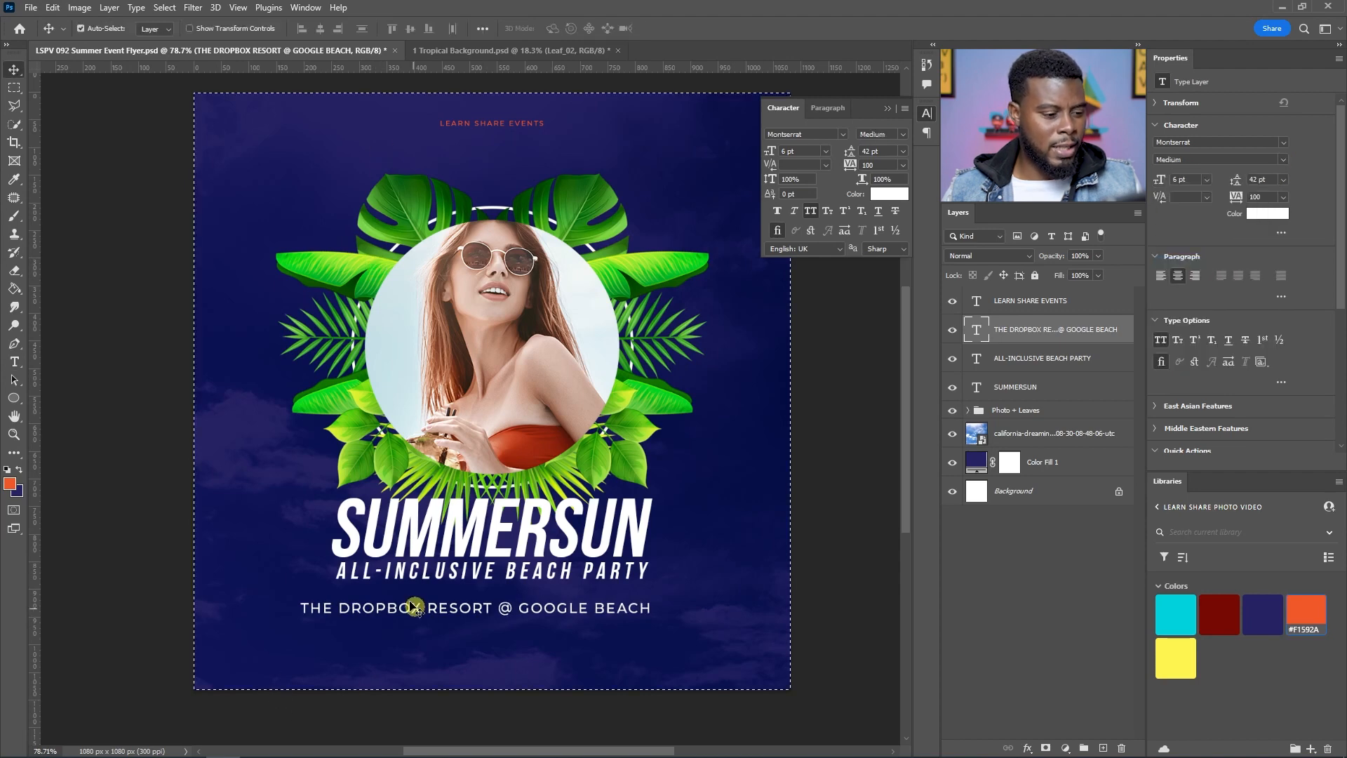
key(ctrl+d)
key(ctrl+semicolon)
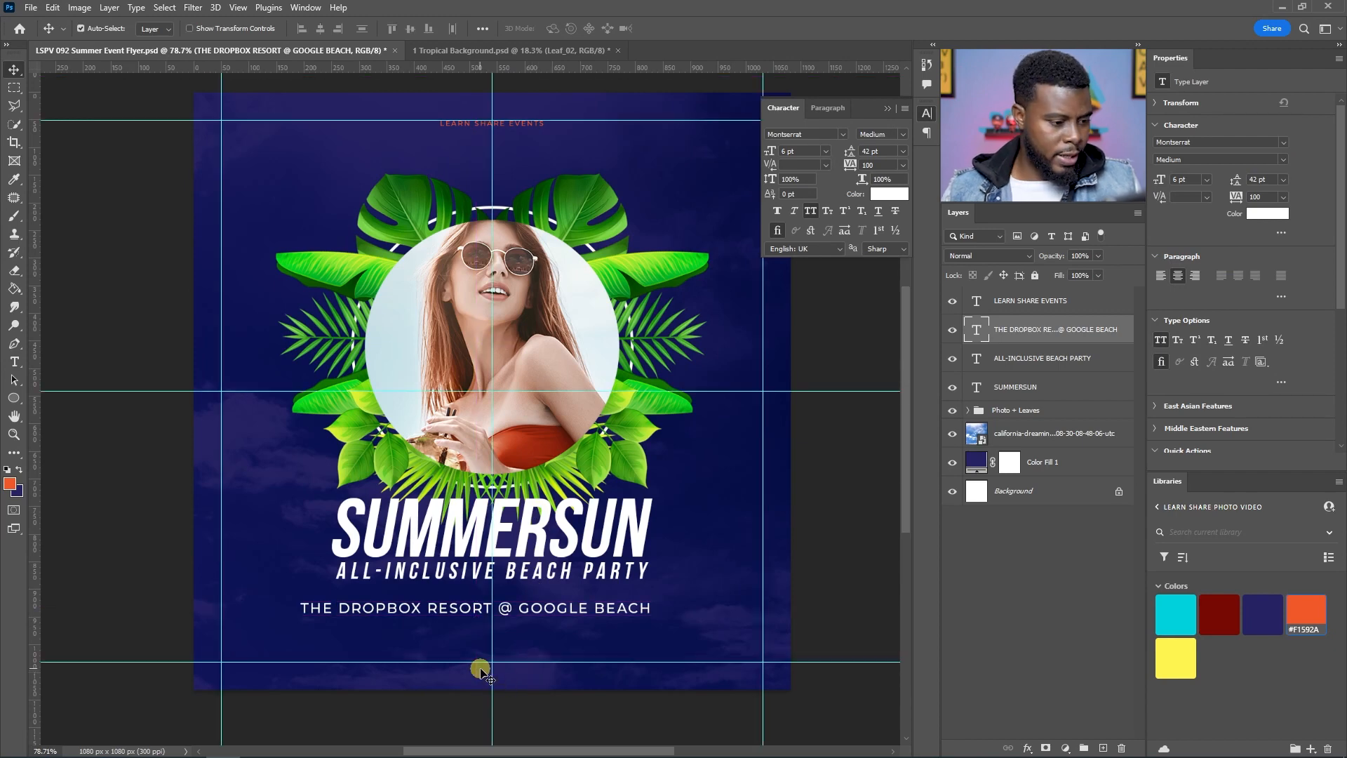
drag(437, 612, 524, 620)
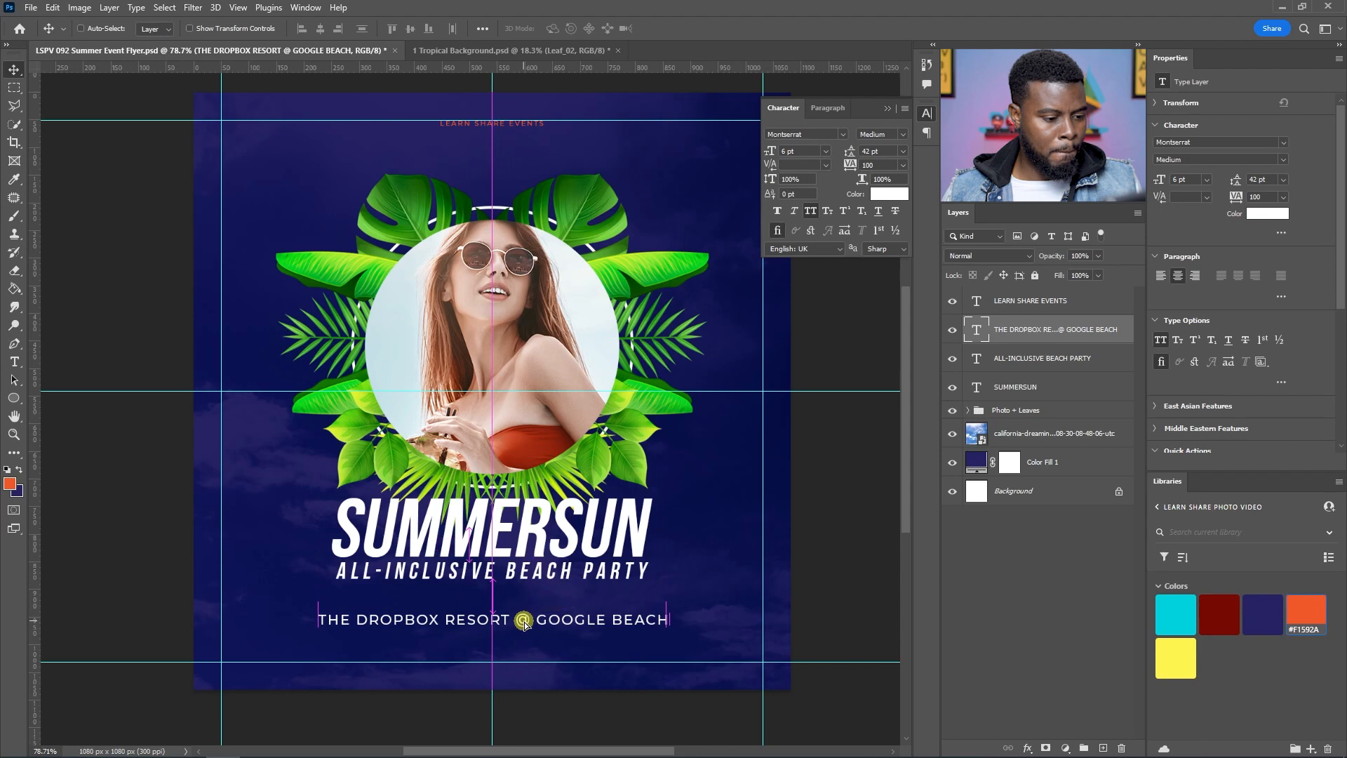
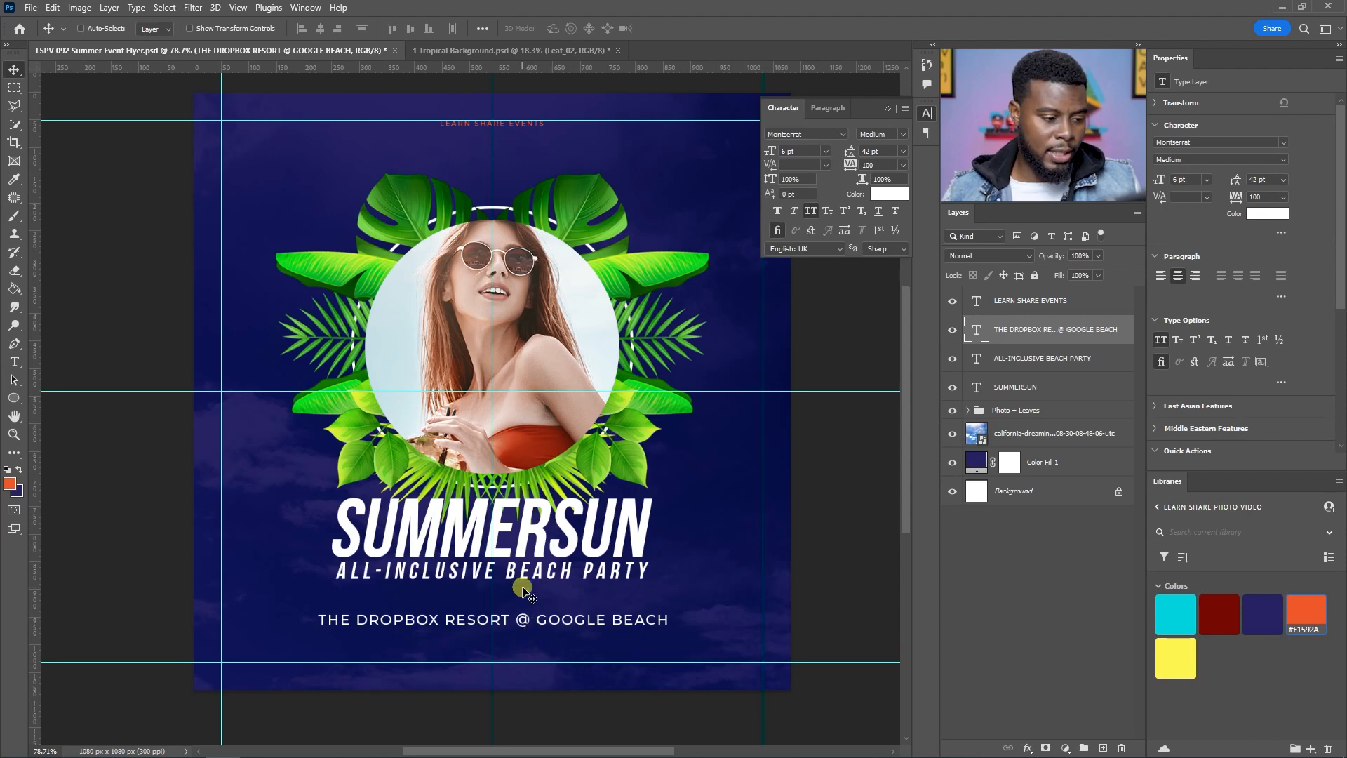
Step: Move the venue text slightly lower on the canvas
key(t)
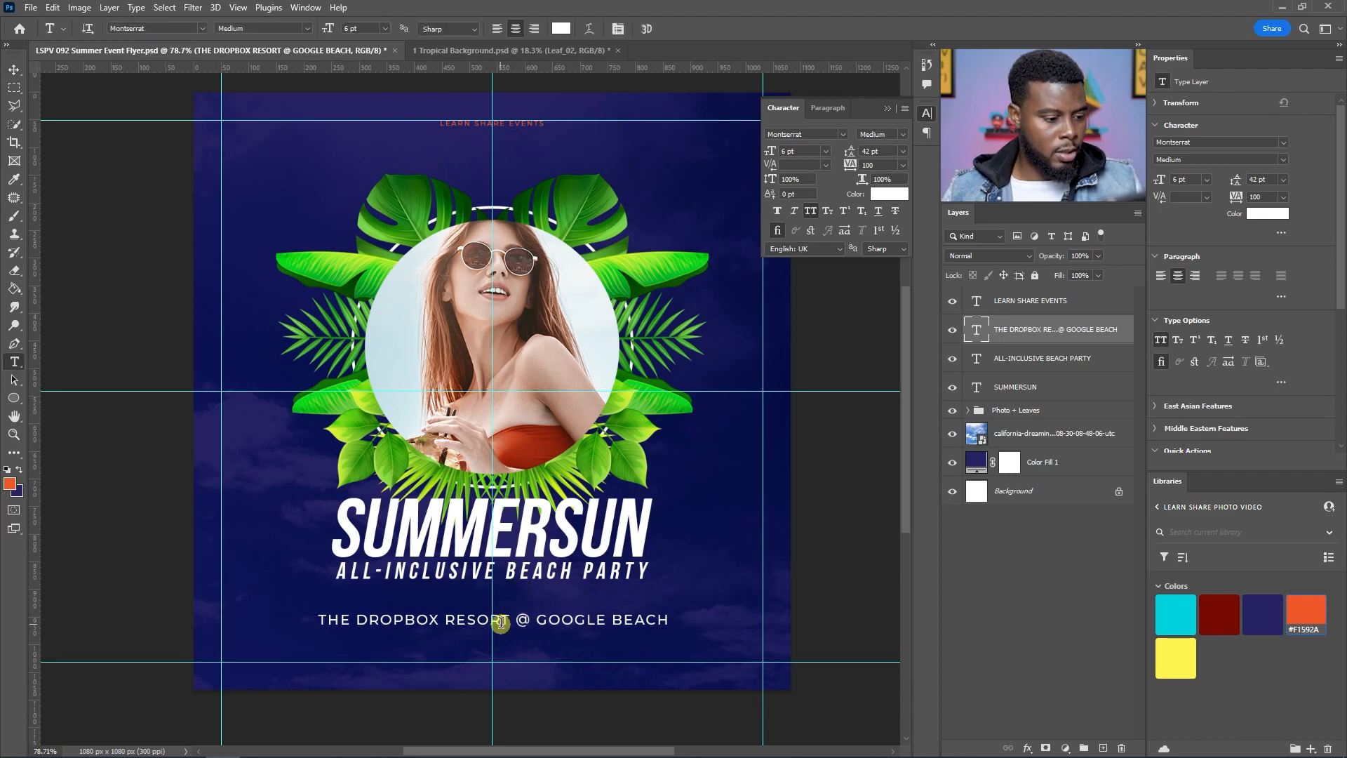
key(v)
drag(501, 621, 501, 635)
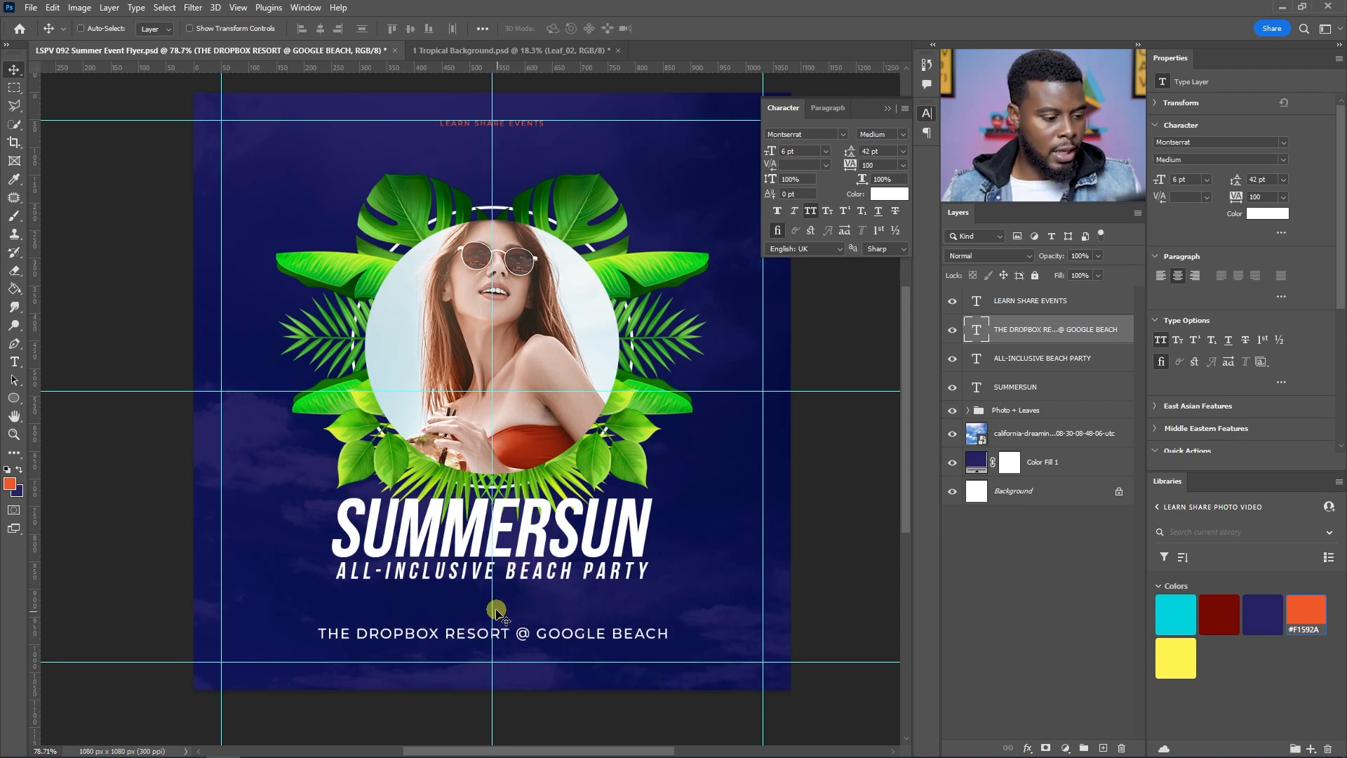
Step: Add a new text line between the subtitle and venue text reading 03 JULY 2022
key(t)
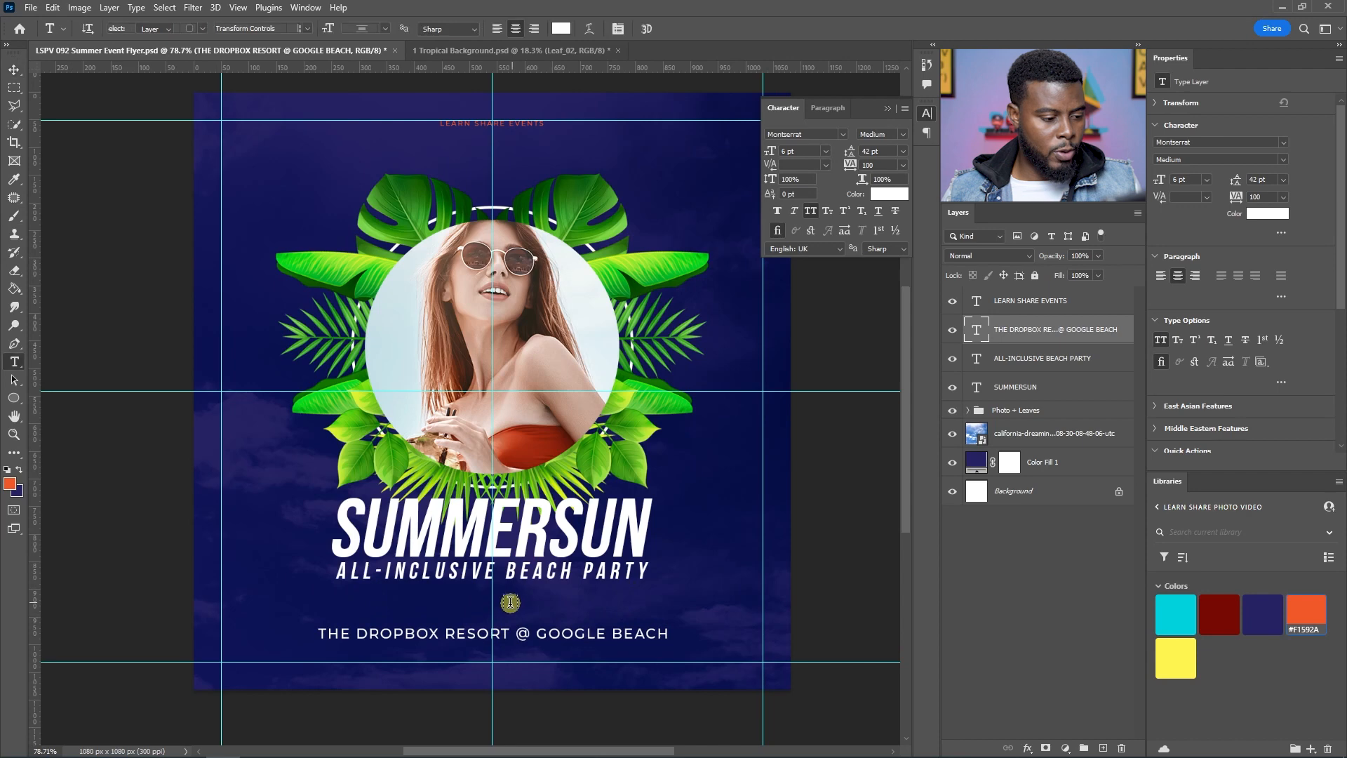
click(490, 602)
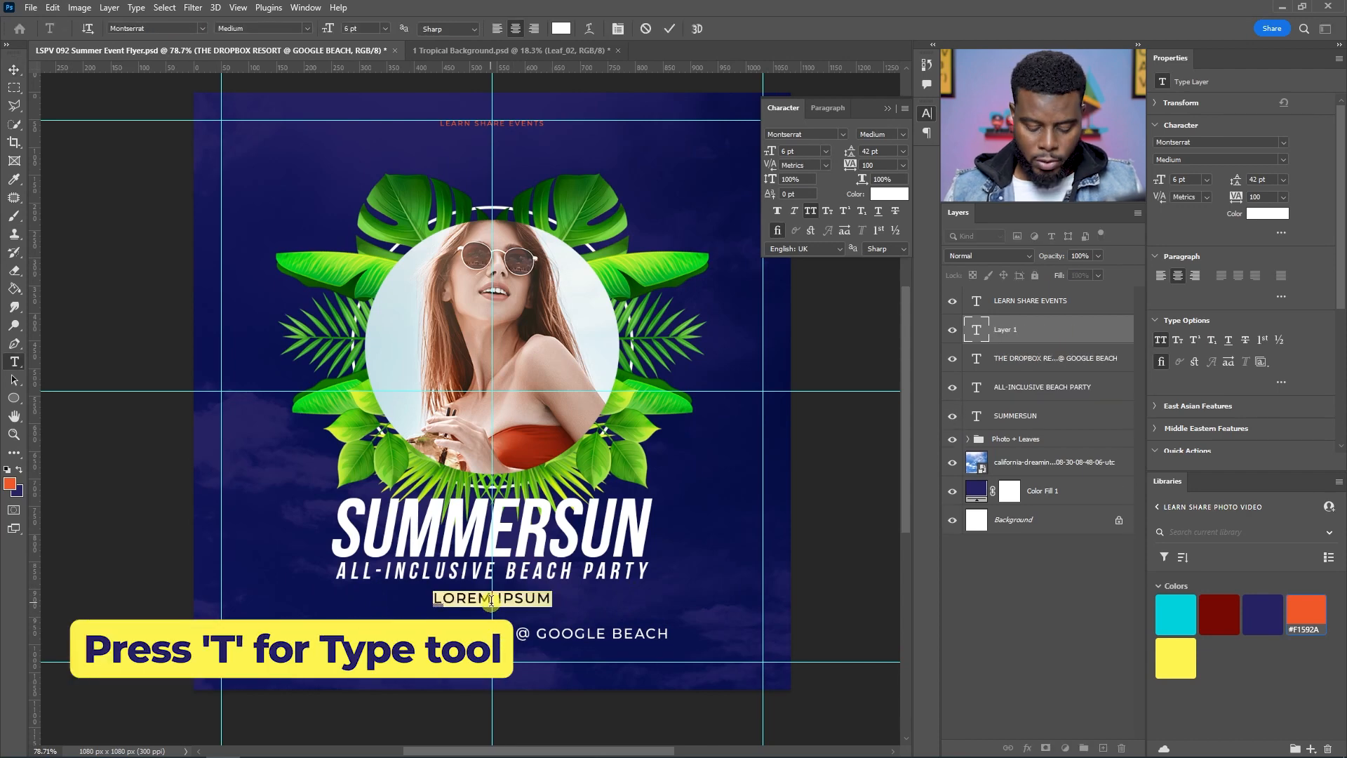
key(BackSpace)
text(JULY 3)
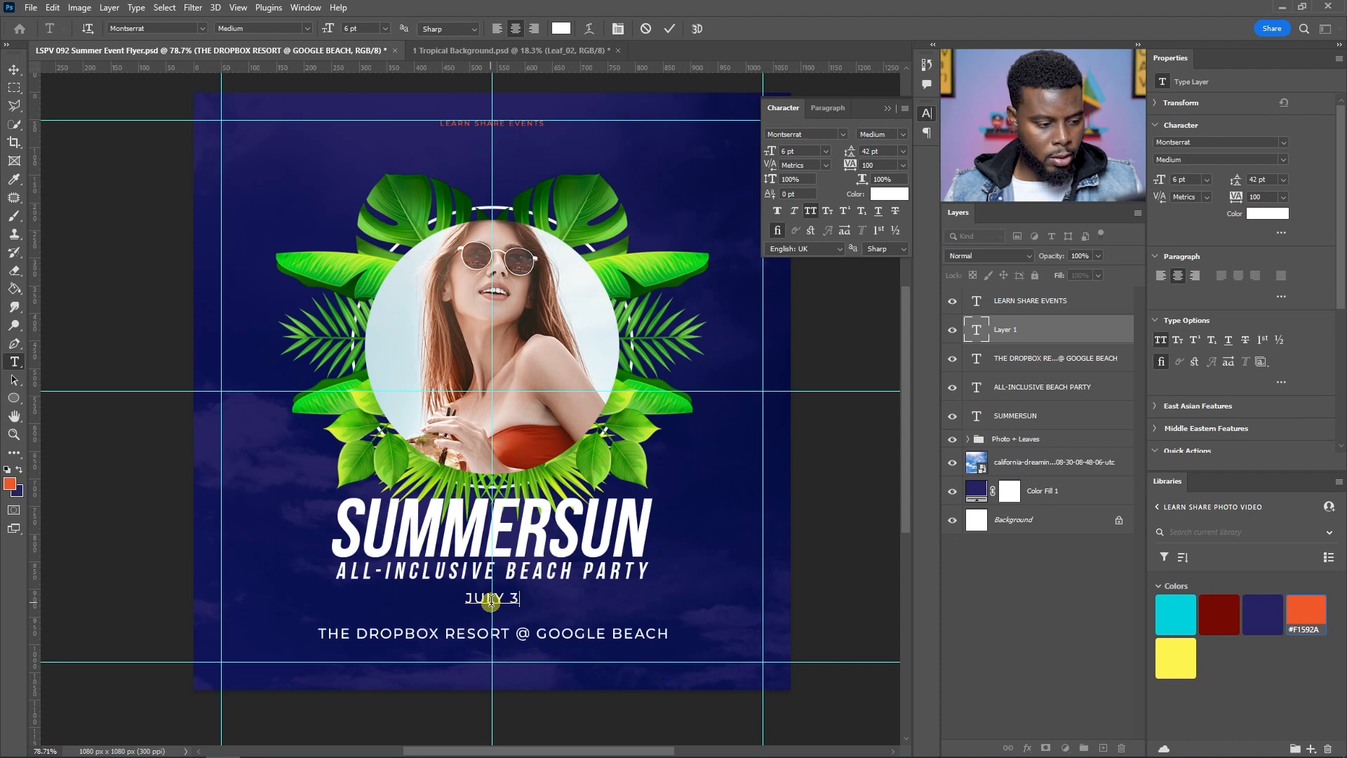
key(BackSpace)
text(2022)
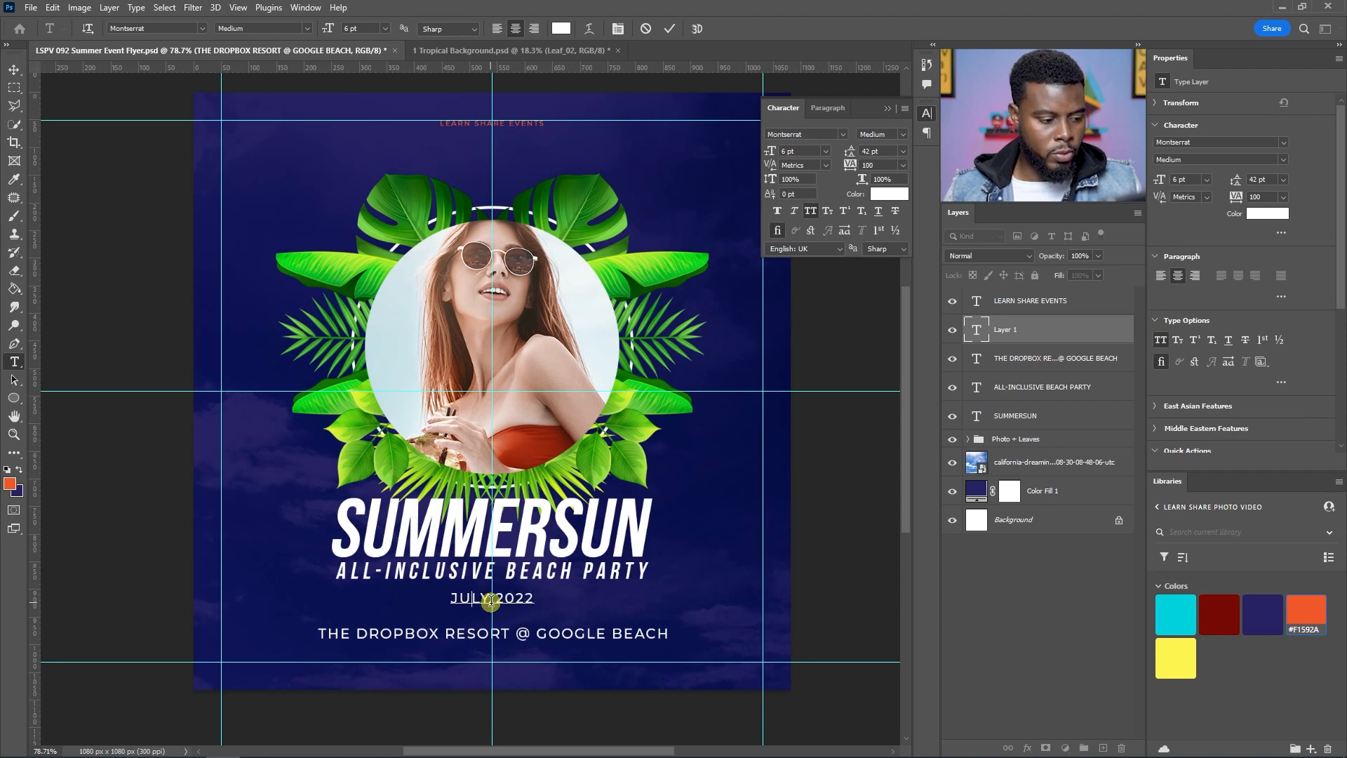
text(03)
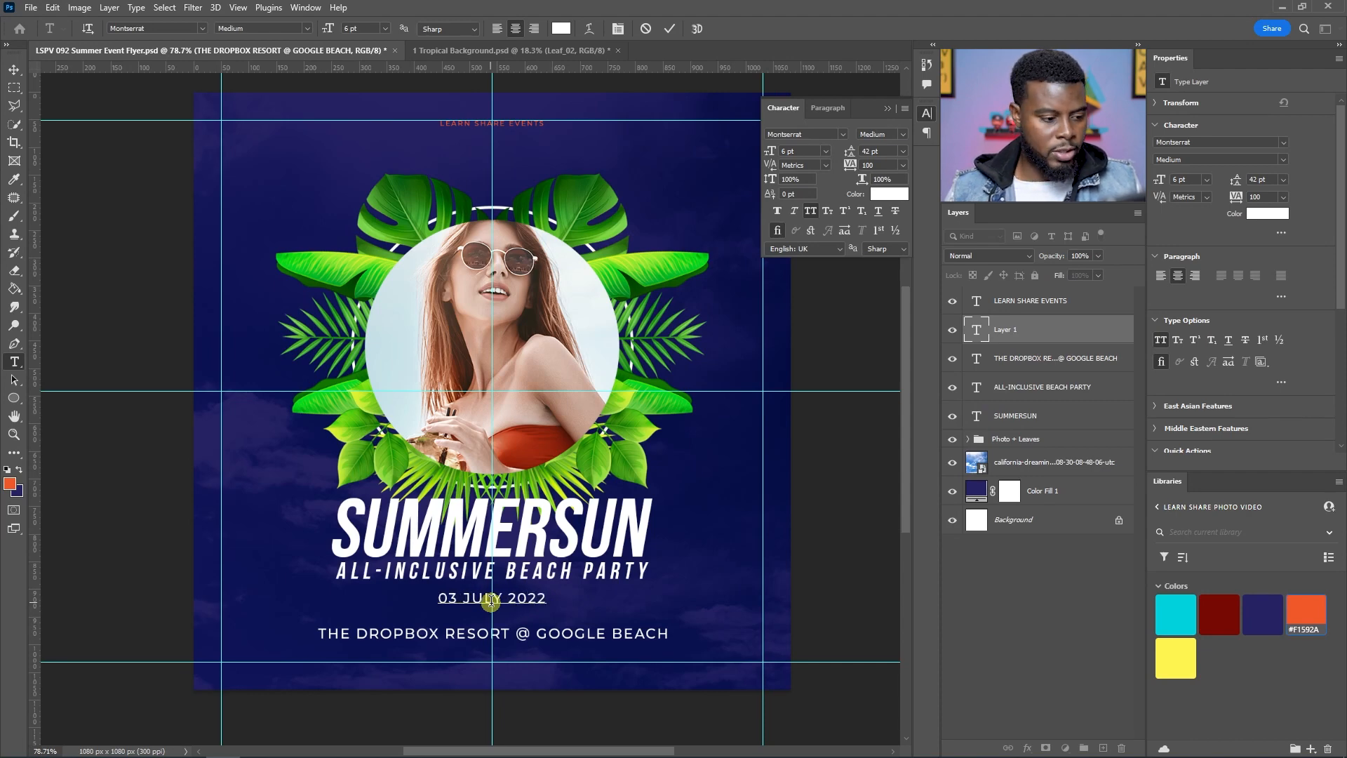
Step: Set the date text's font style to Montserrat Bold
key(ctrl+a)
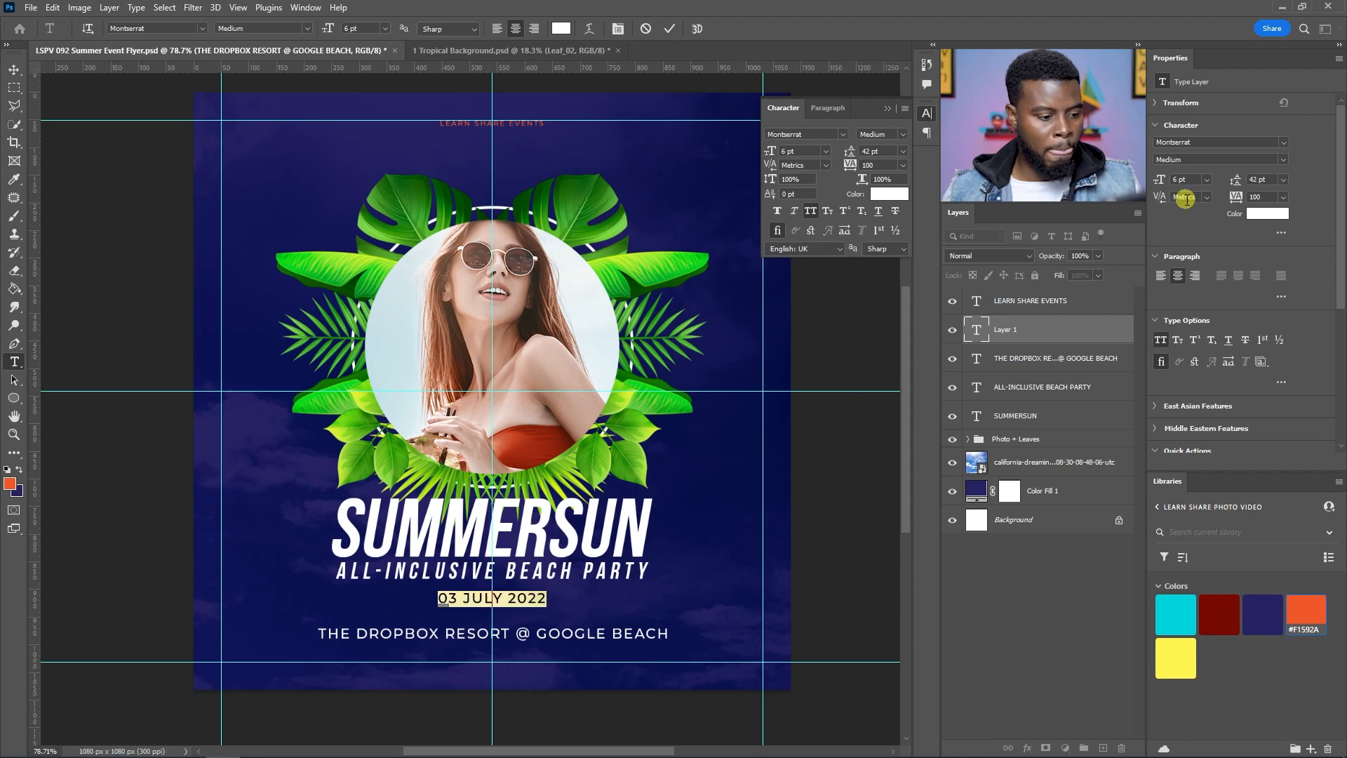
click(1015, 327)
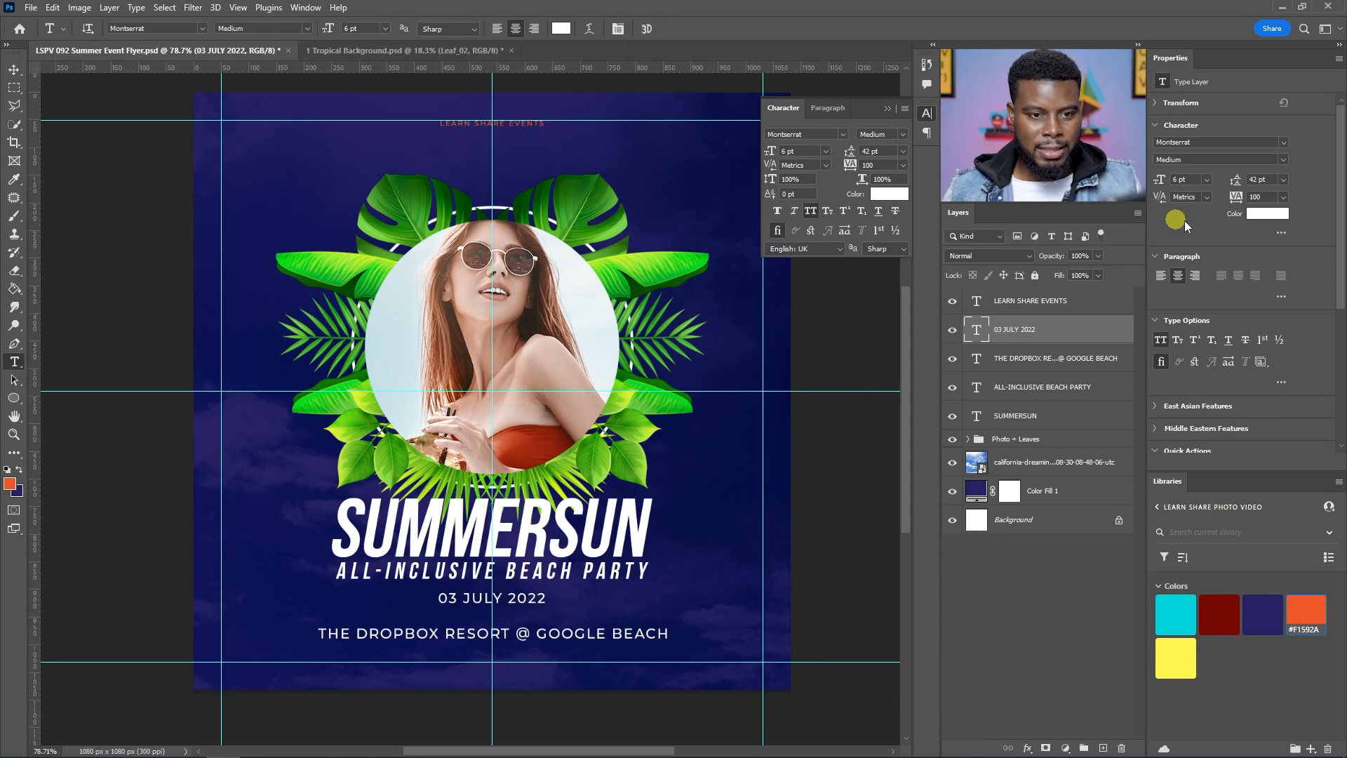
click(1283, 159)
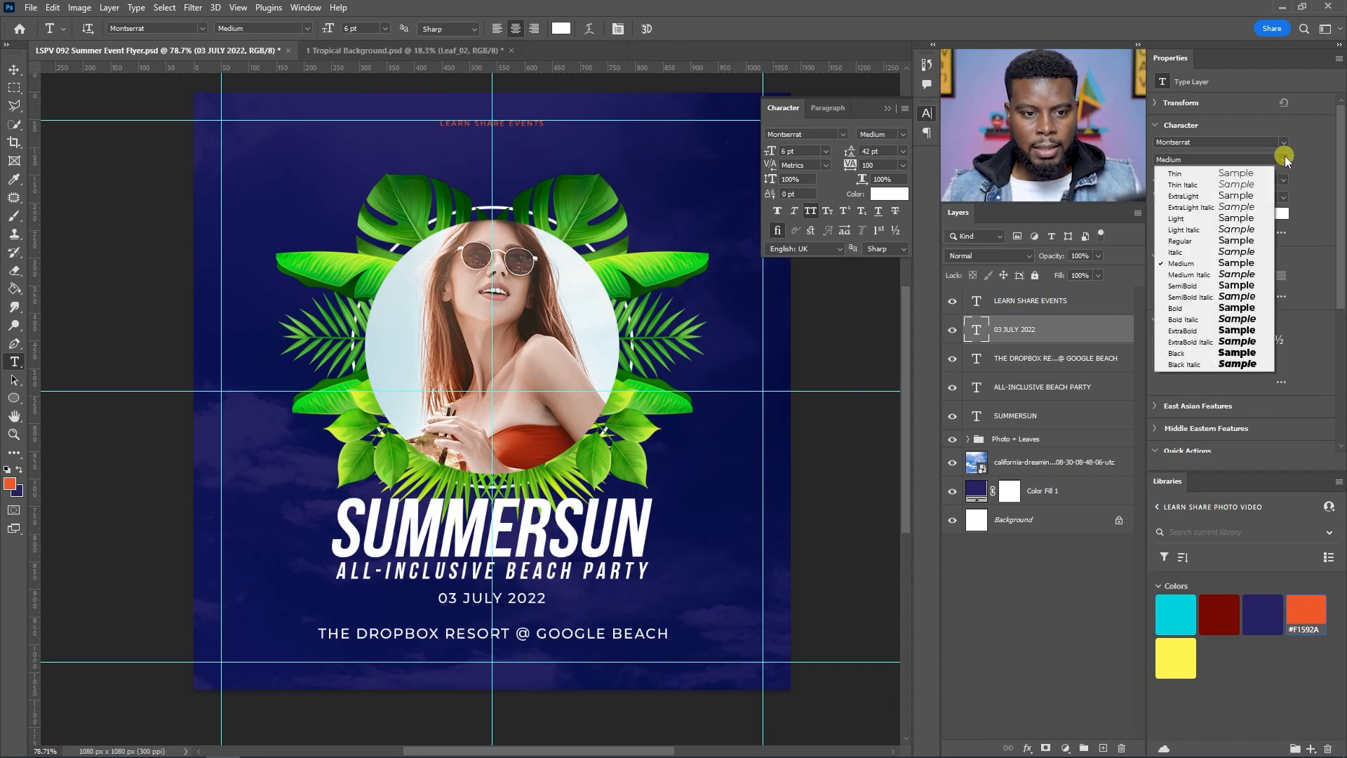
click(1232, 311)
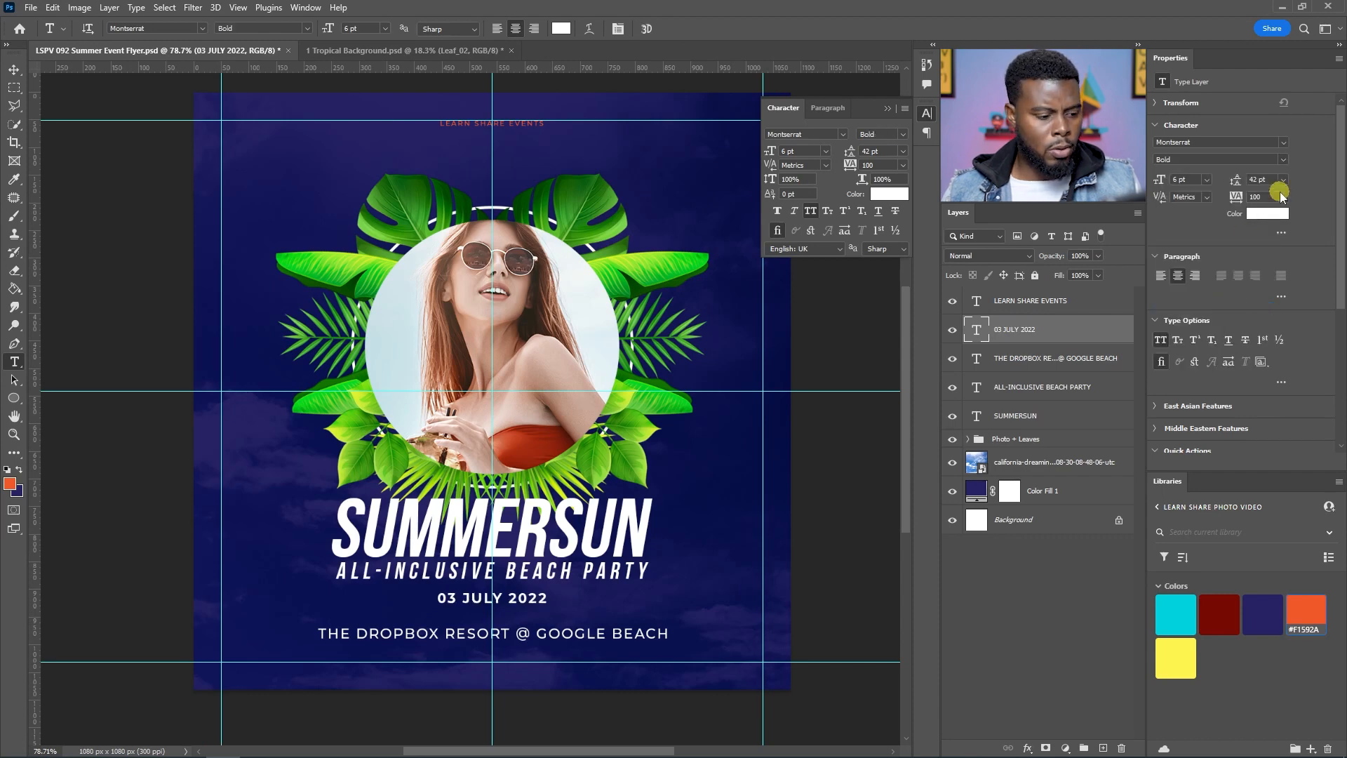
Step: Set the date text's tracking to 500
click(1282, 195)
click(1266, 350)
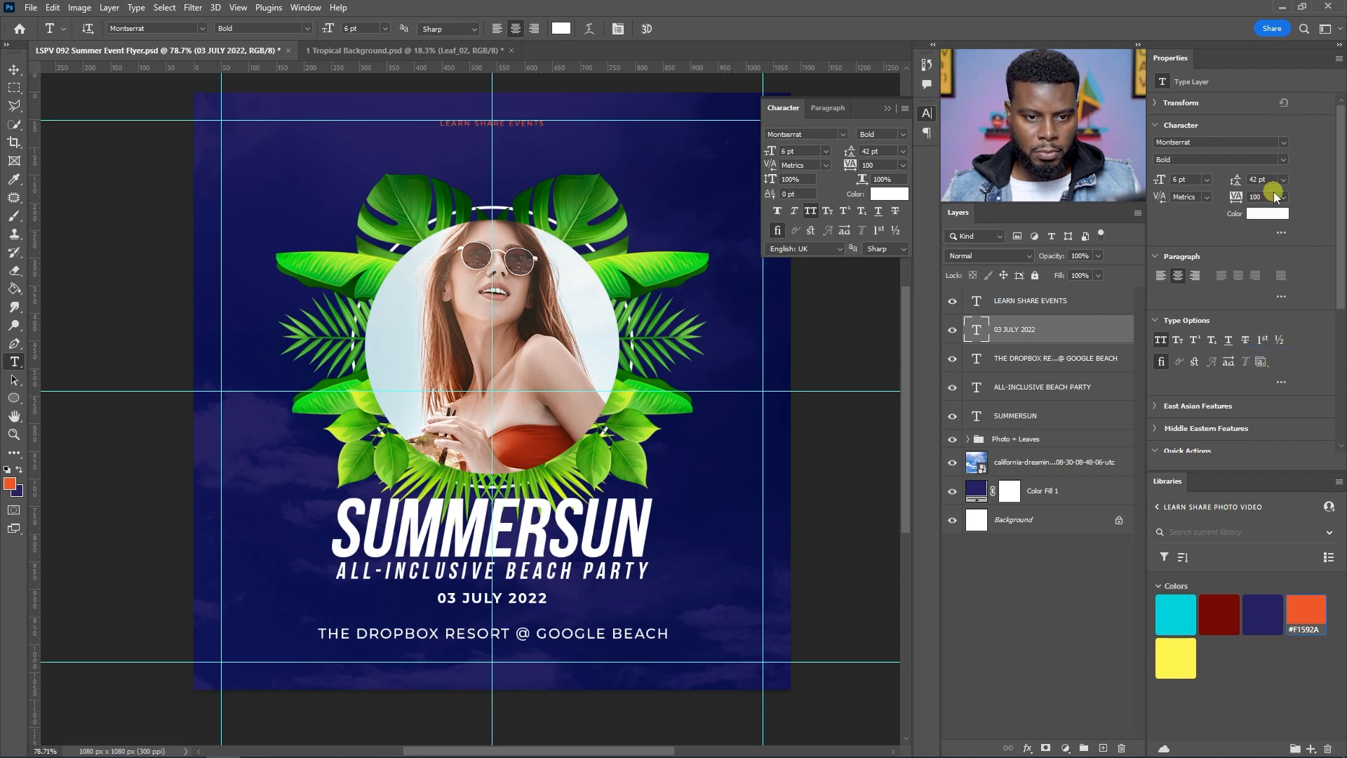
text(300)
key(Return)
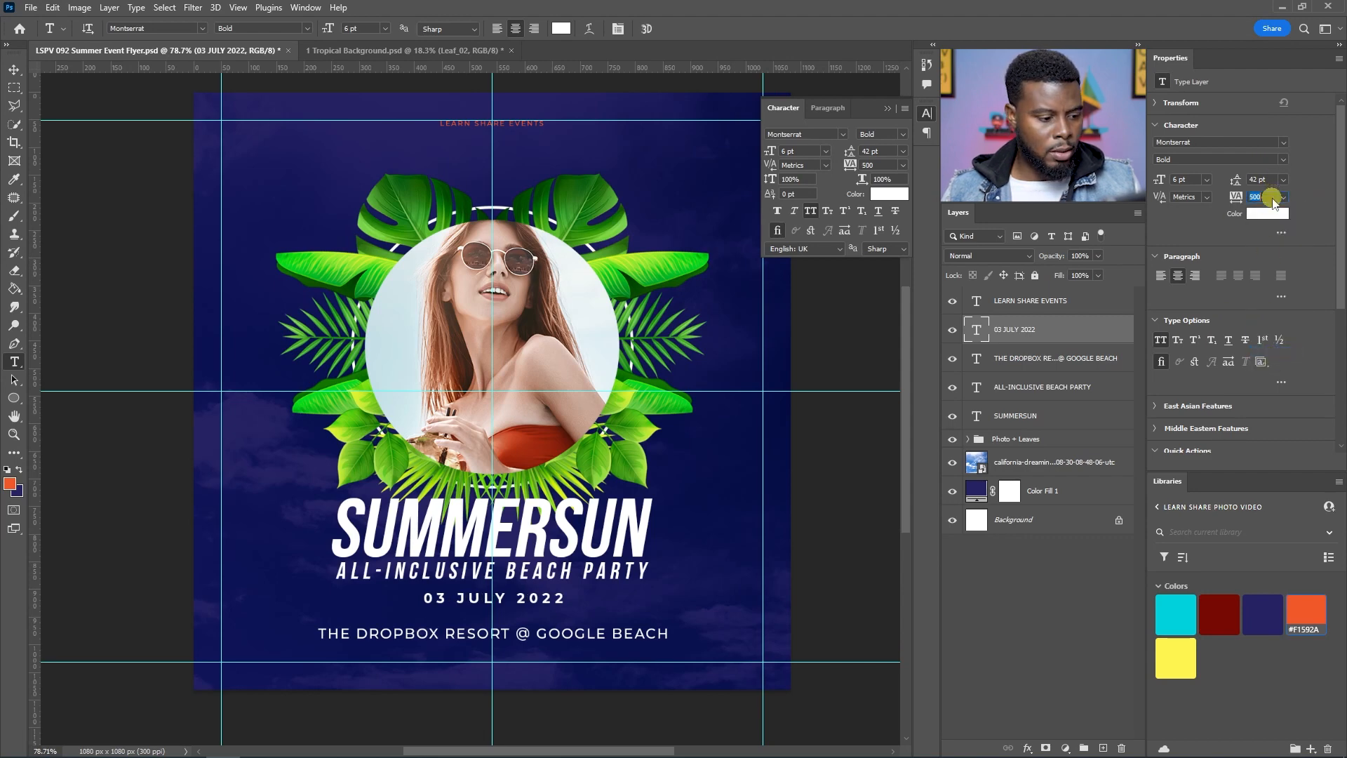
text(300)
key(Return)
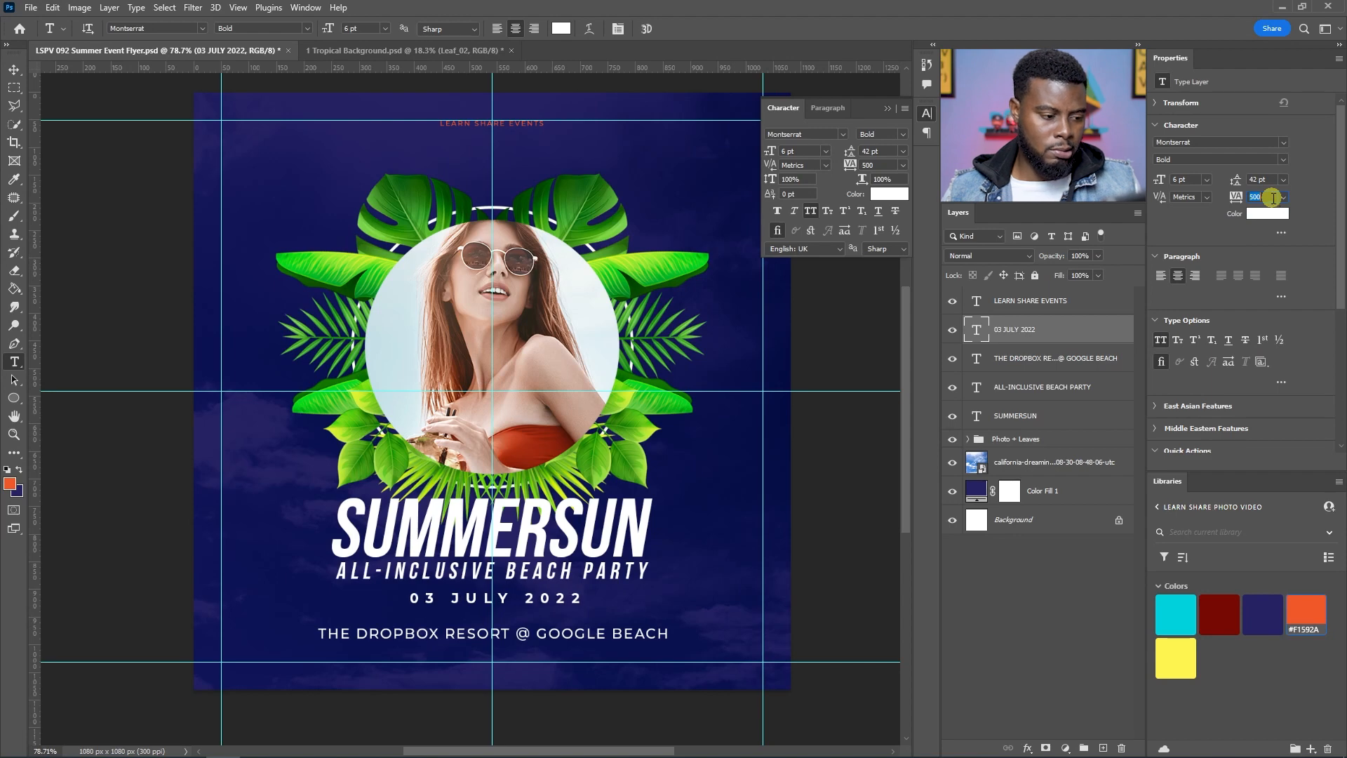
Step: Draw a rectangle about 379 × 42 px over the date text
scroll(509, 659, up, 3)
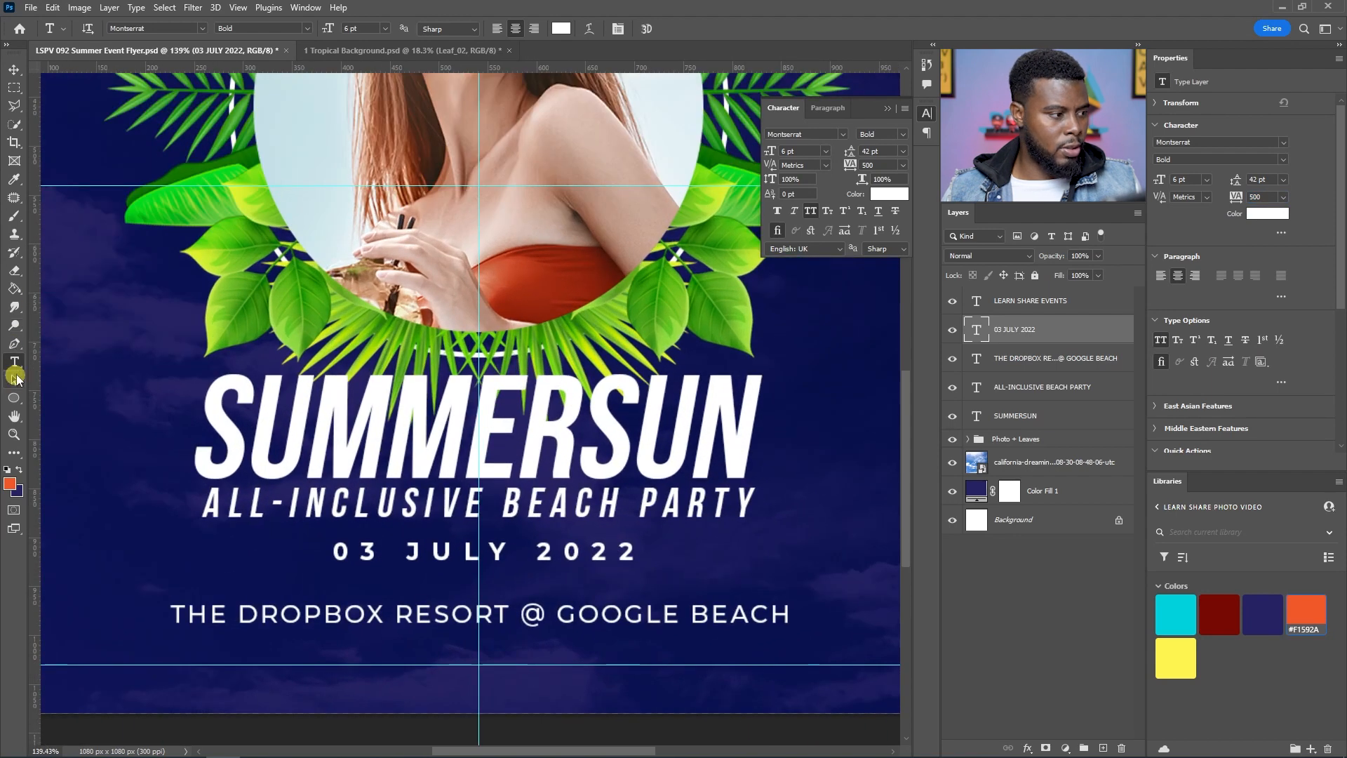
click(14, 398)
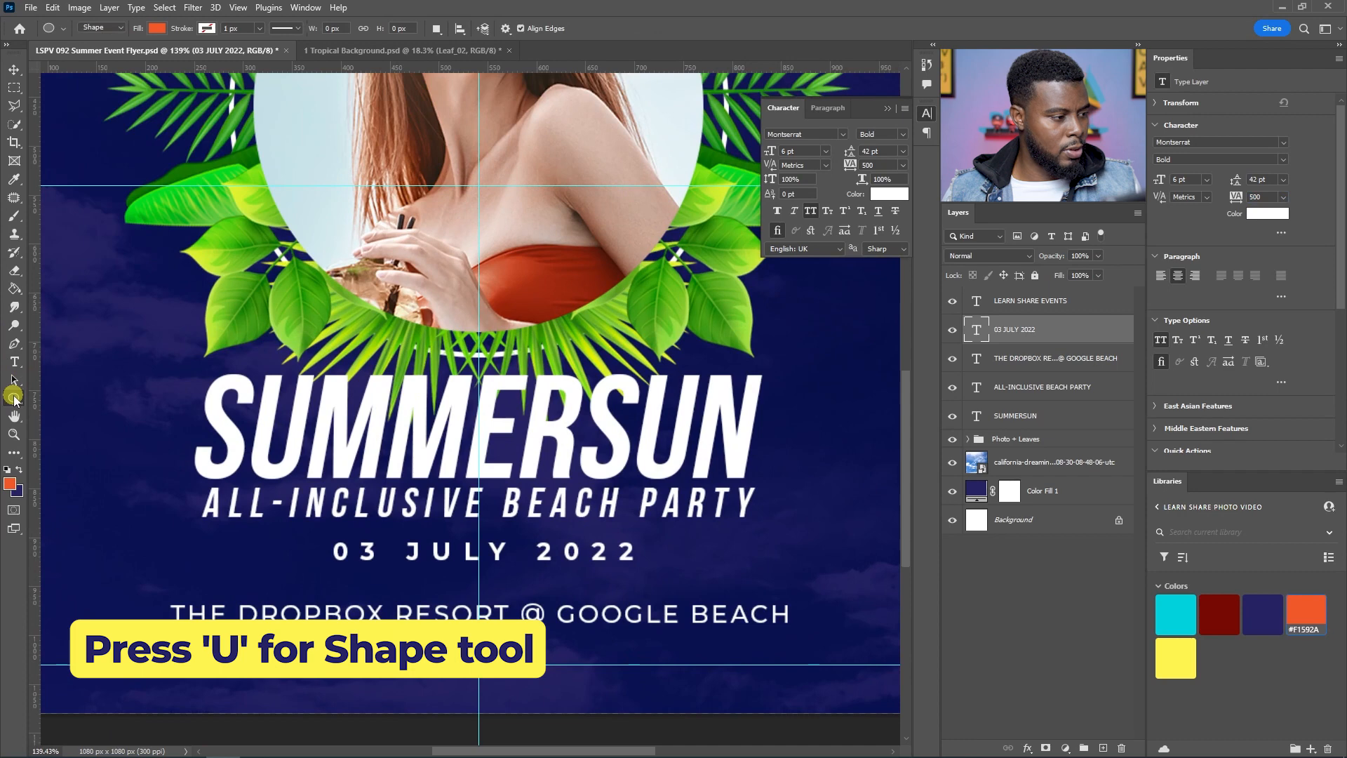
click(43, 402)
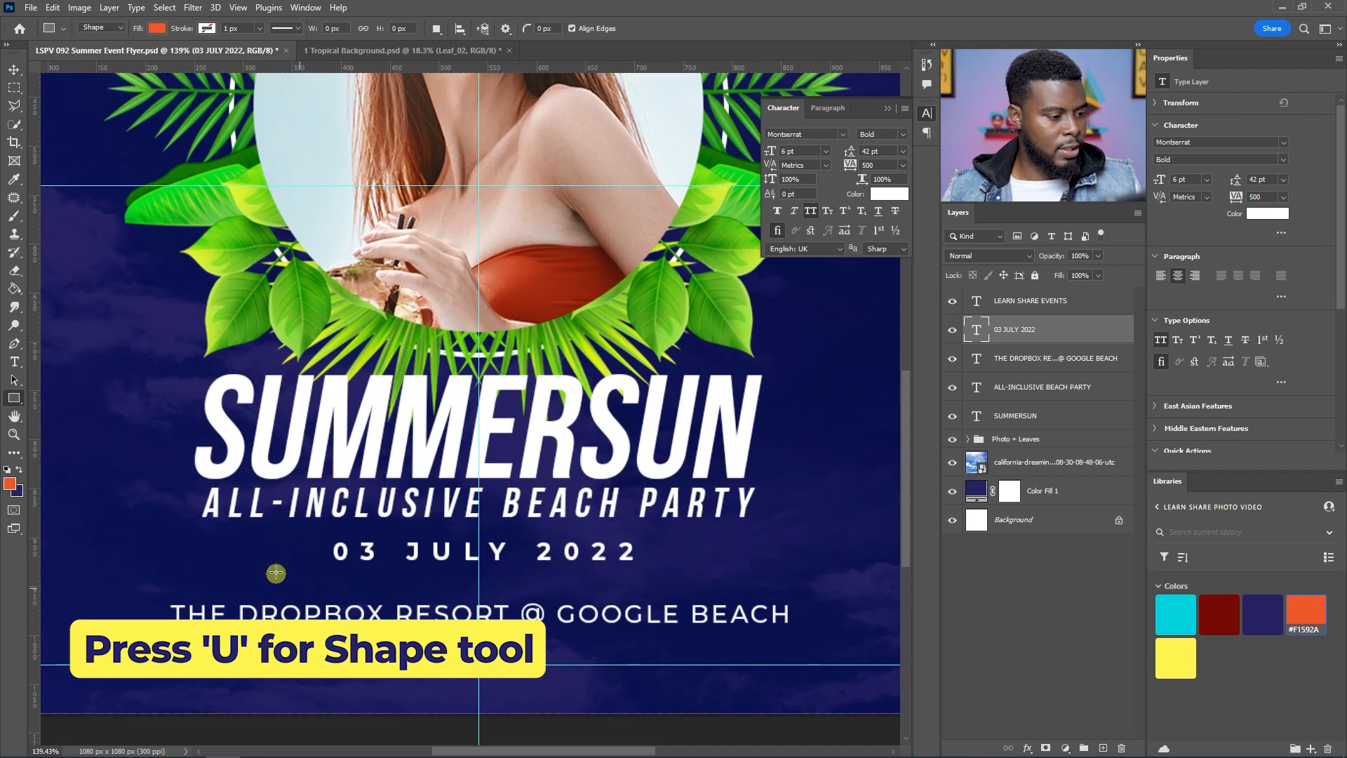
drag(309, 529, 679, 569)
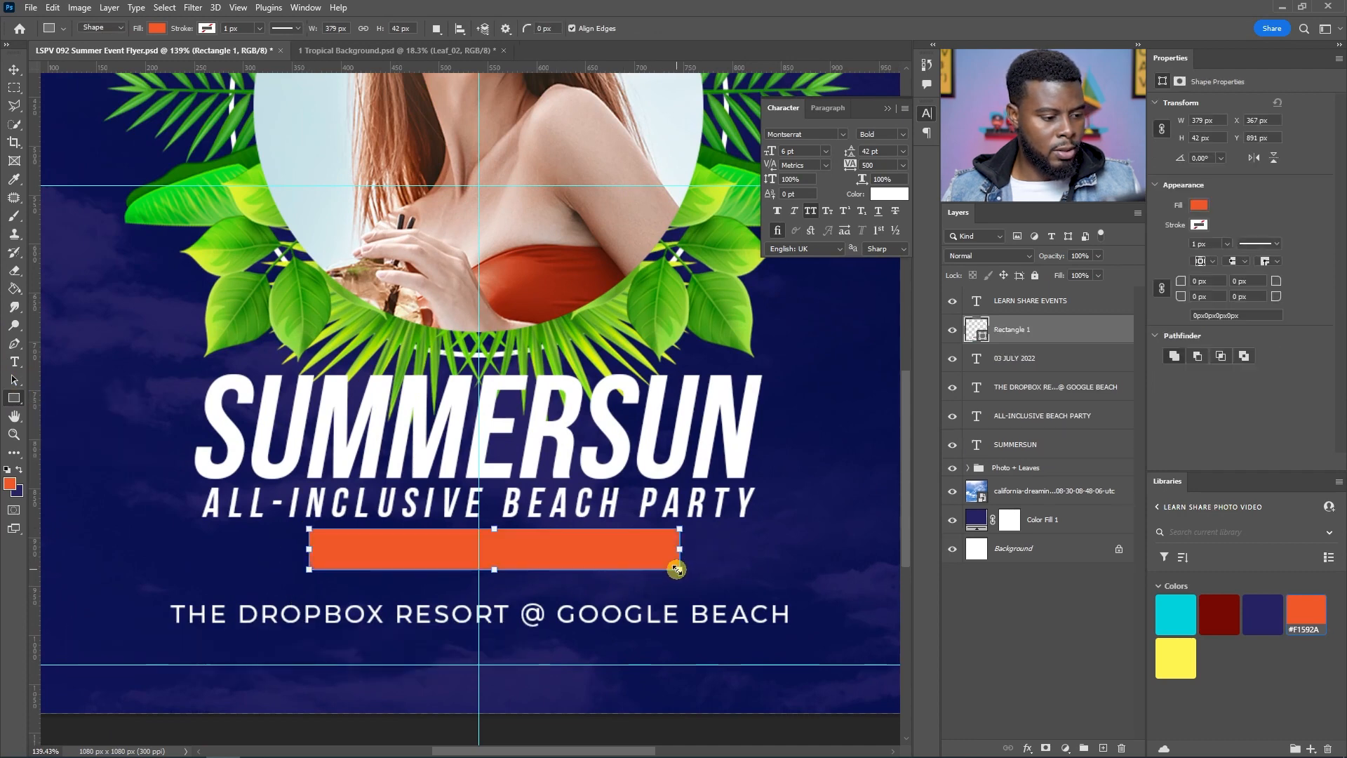
Step: Remove the rectangle's fill and give it a white 5 px stroke
click(1199, 205)
click(1157, 228)
click(1199, 205)
click(1199, 225)
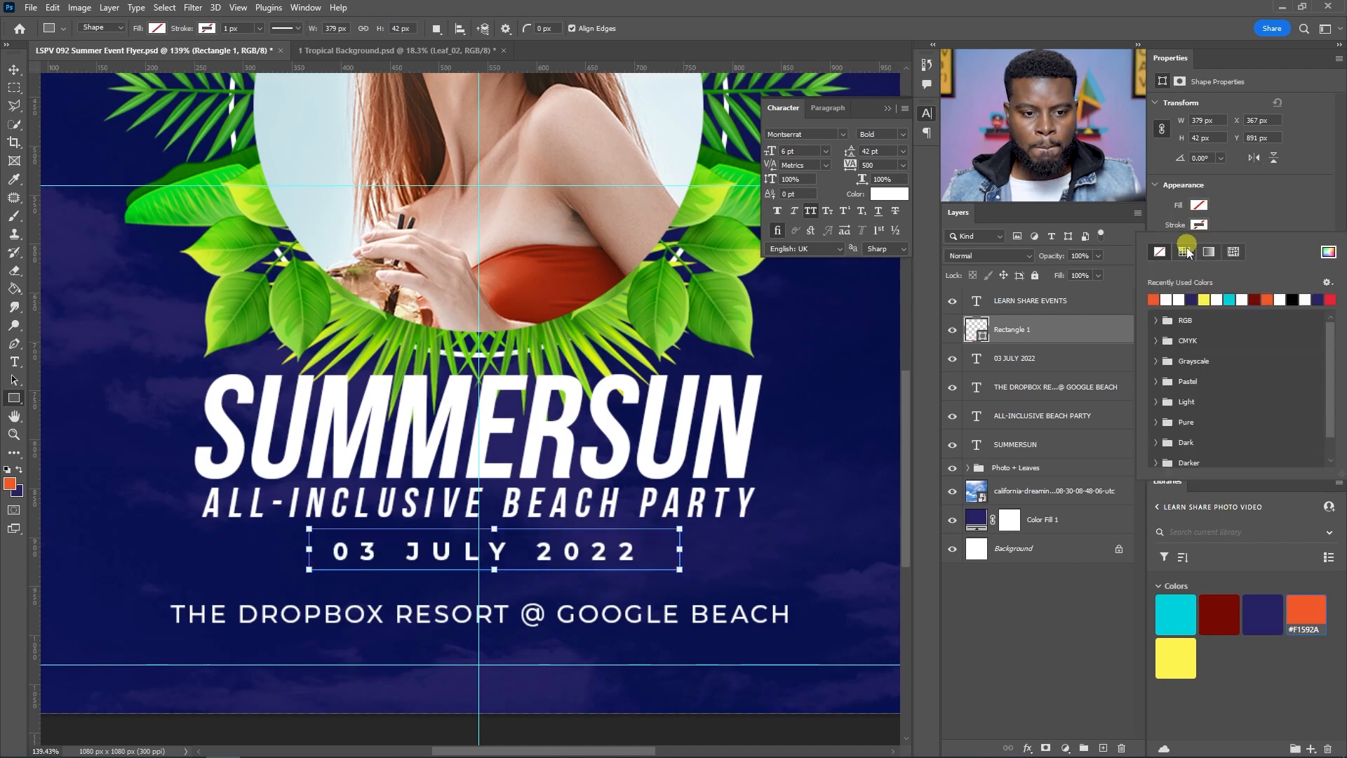
click(1170, 293)
click(1199, 225)
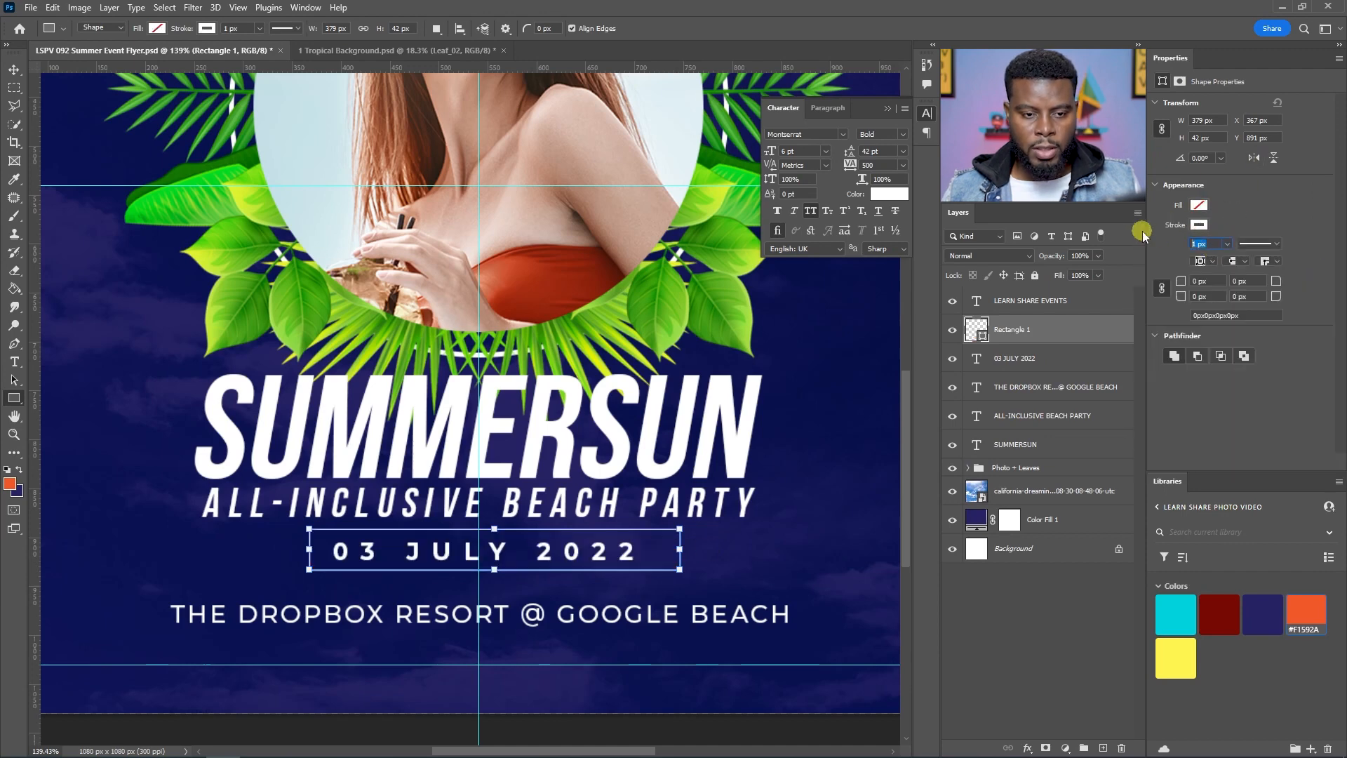
text(5)
key(Return)
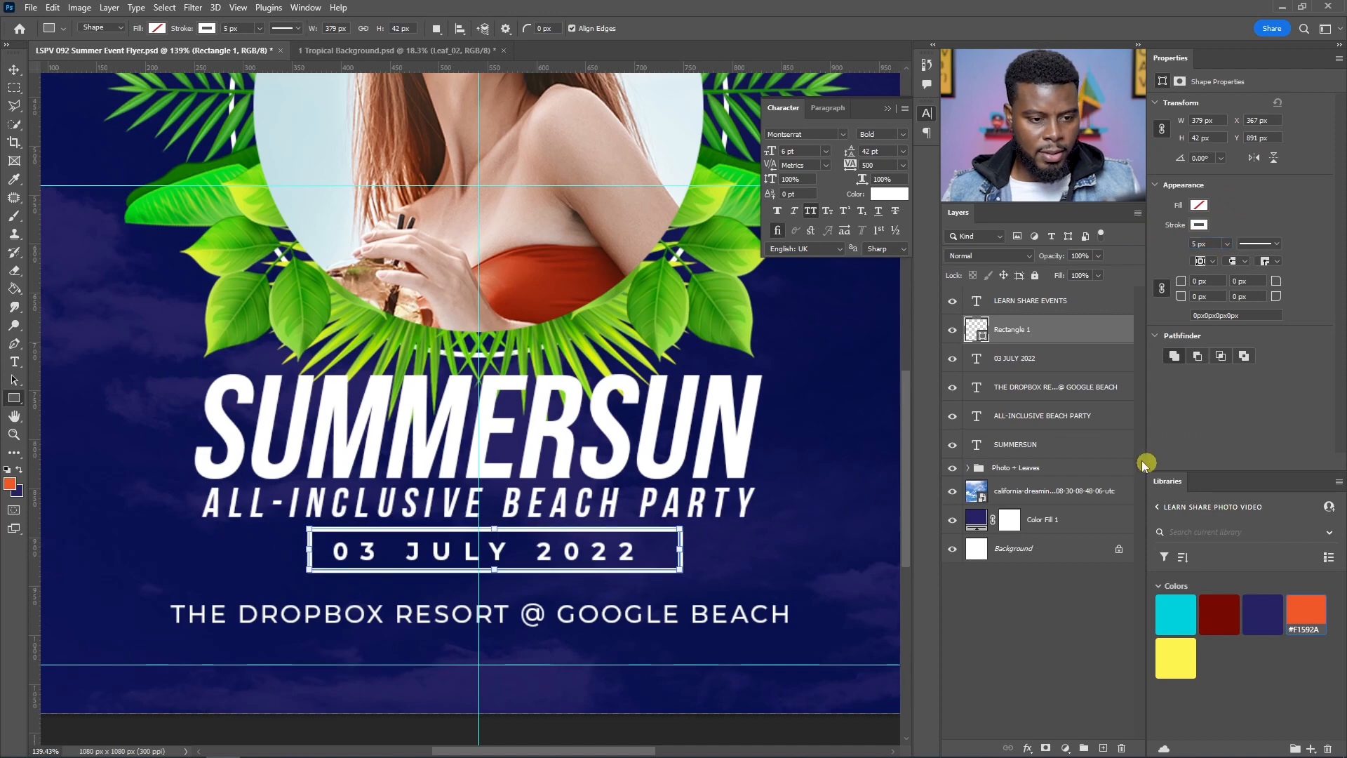
Step: Select the rectangle together with the date text and align their horizontal and vertical centres
ctrl+click(1058, 359)
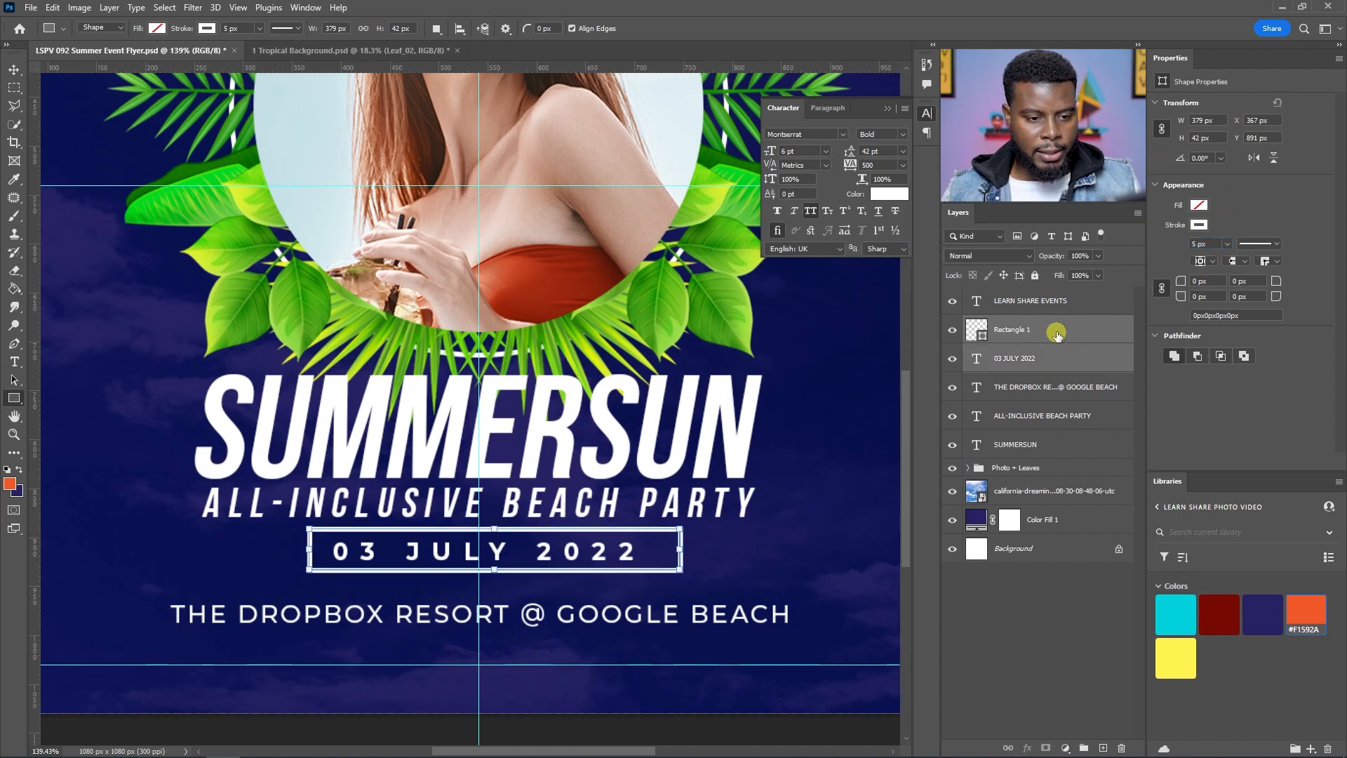
key(v)
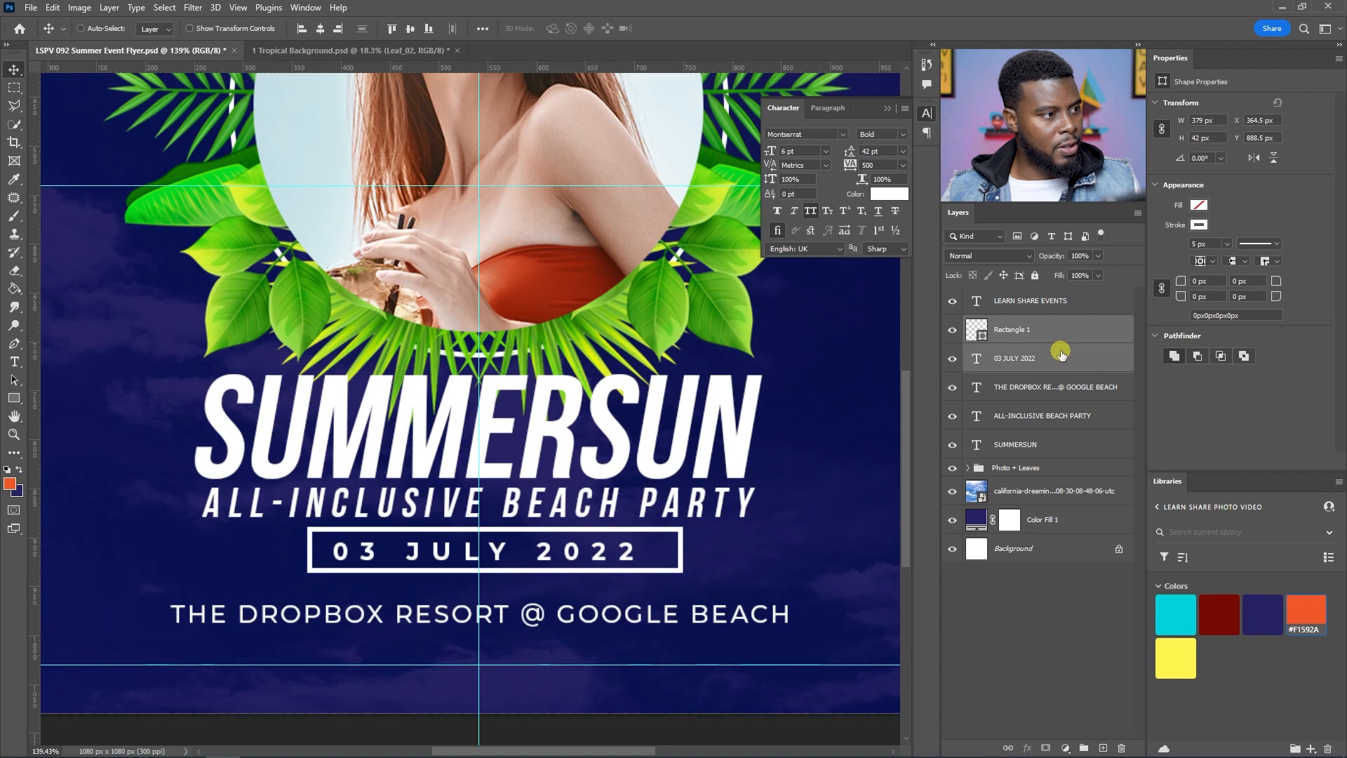
click(319, 28)
click(410, 28)
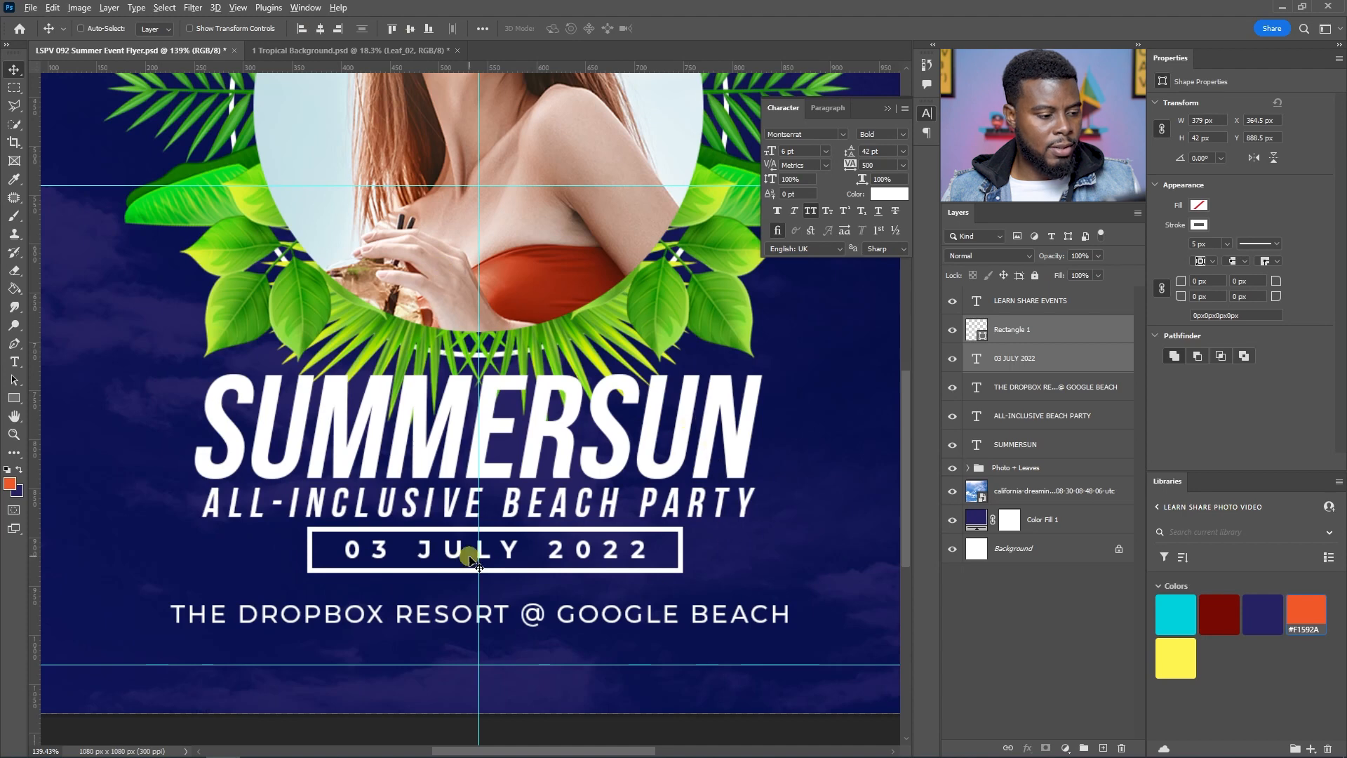
Step: Reposition the framed date with Free Transform so it sits centred horizontally on the canvas
scroll(468, 554, down, 1)
key(ctrl+t)
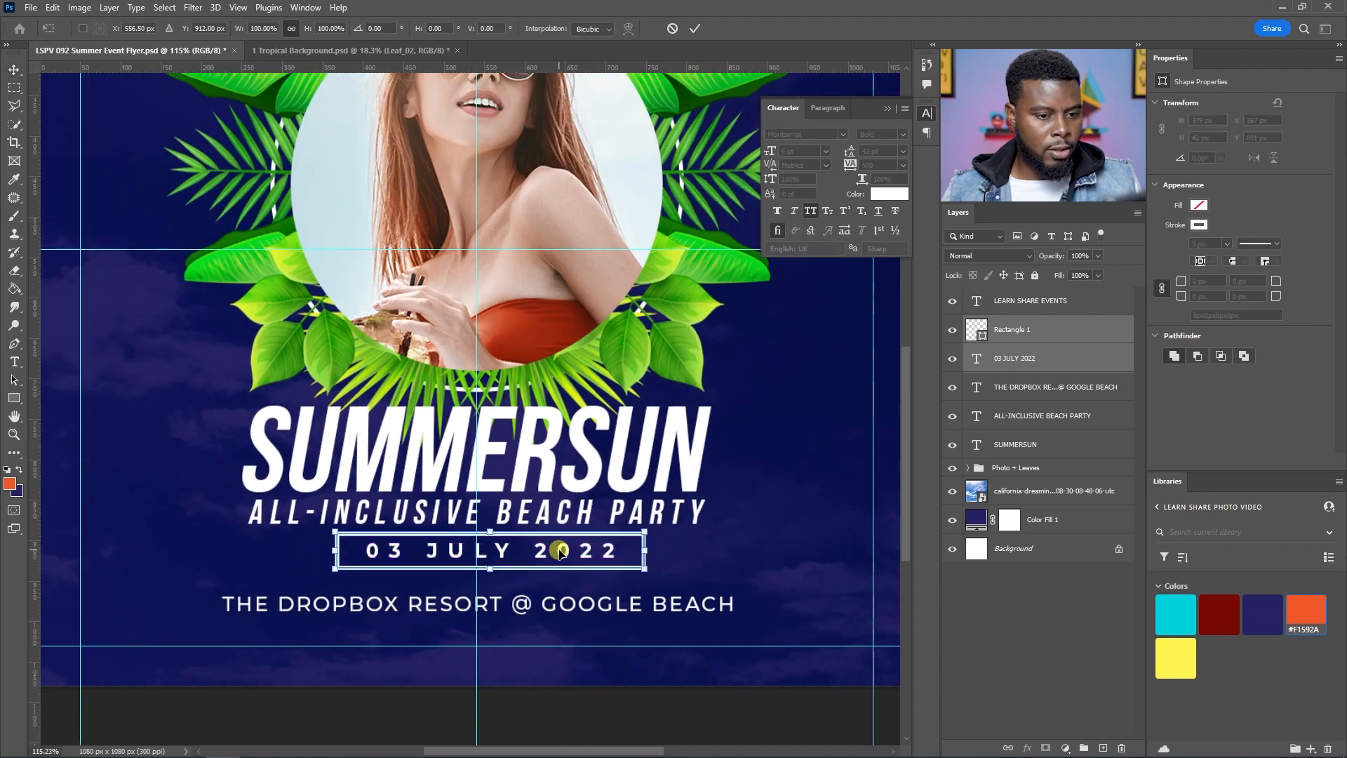
drag(573, 551, 561, 554)
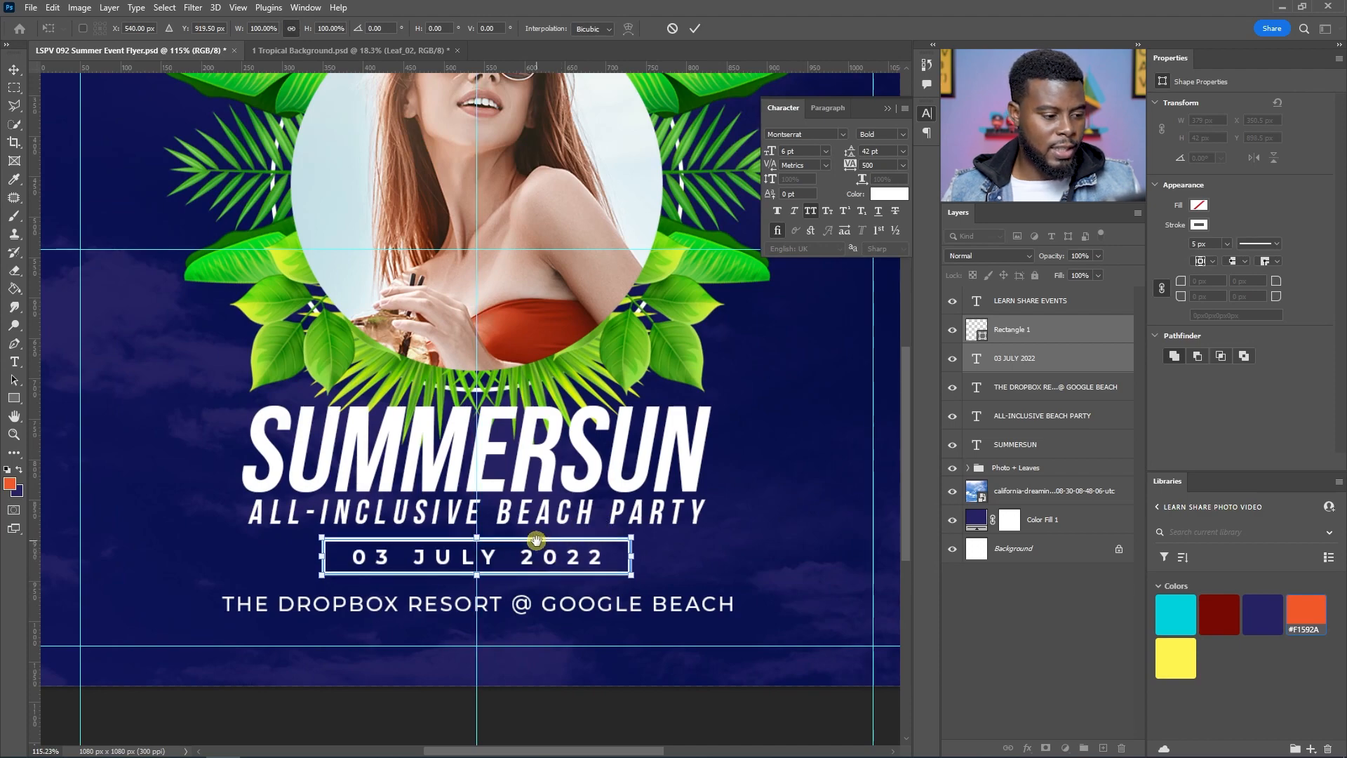
scroll(533, 541, down, 2)
scroll(463, 551, up, 2)
scroll(454, 556, up, 1)
key(alt+space)
key(Escape)
scroll(453, 556, up, 4)
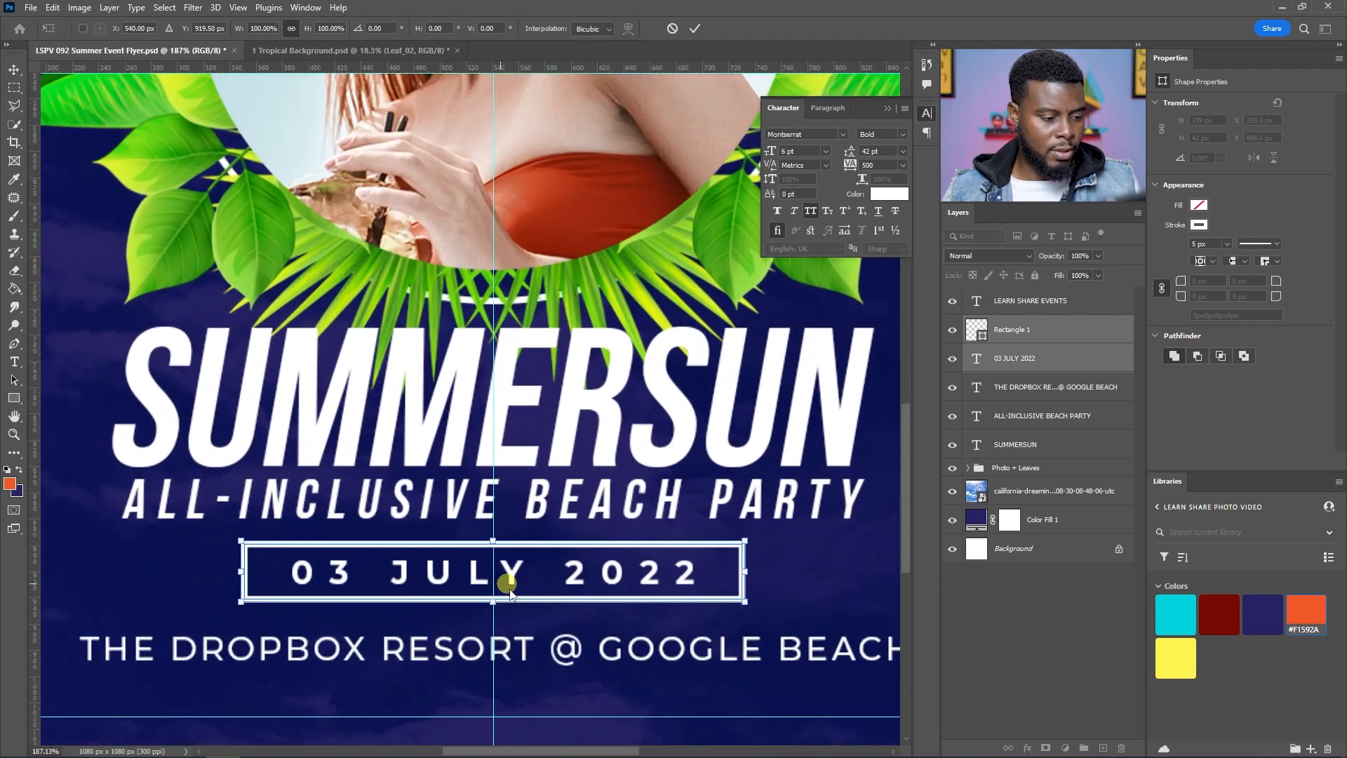
scroll(563, 588, down, 3)
key(alt+space)
key(Escape)
key(Return)
scroll(562, 588, down, 2)
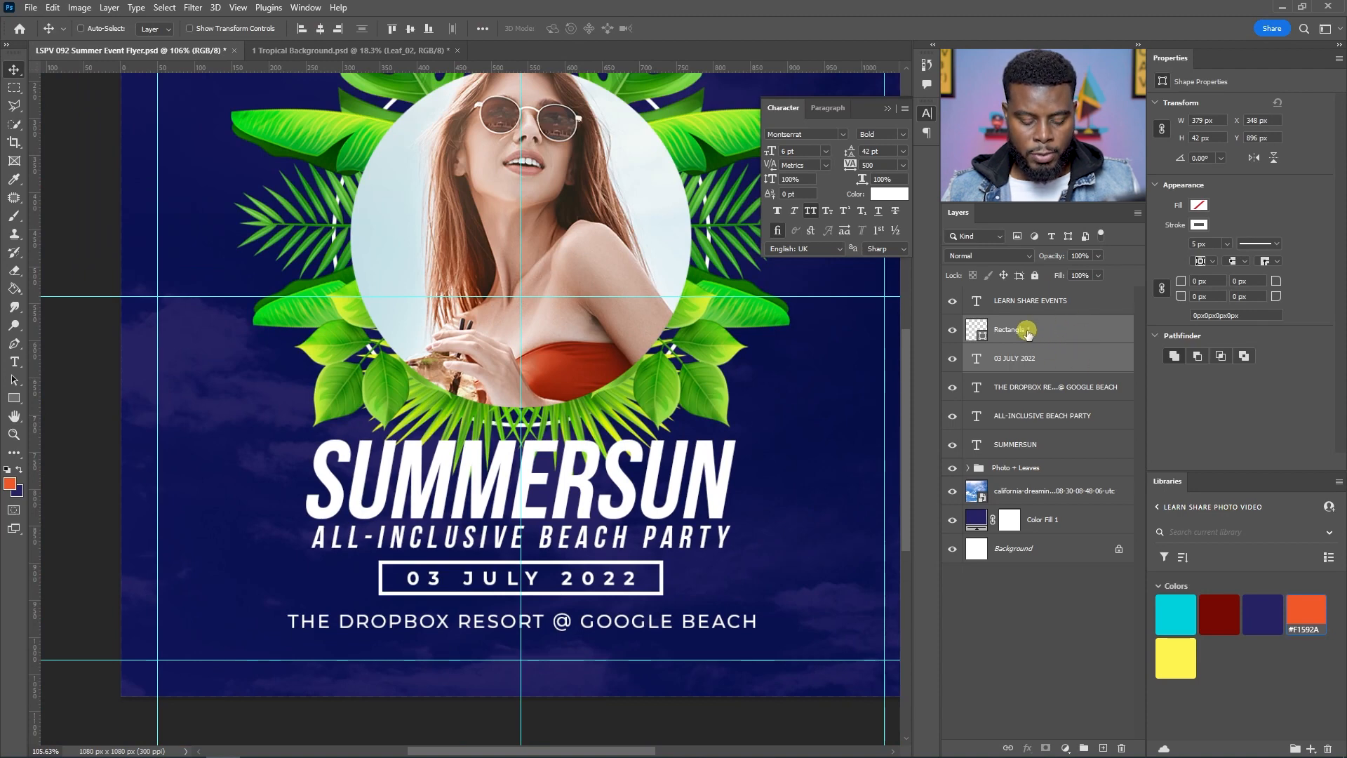
Step: Group the rectangle and date text and name the group Date
key(ctrl+g)
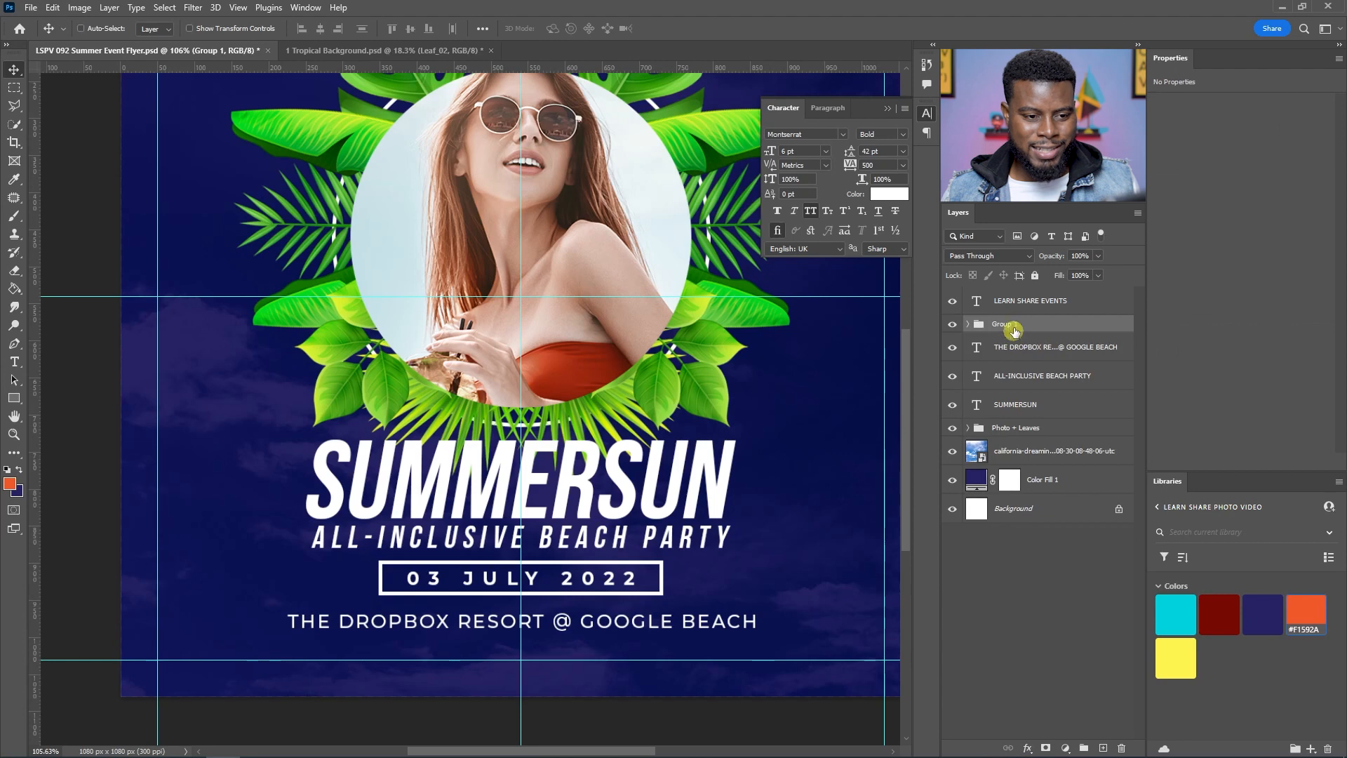
double_click(1014, 323)
text(Da)
key(Return)
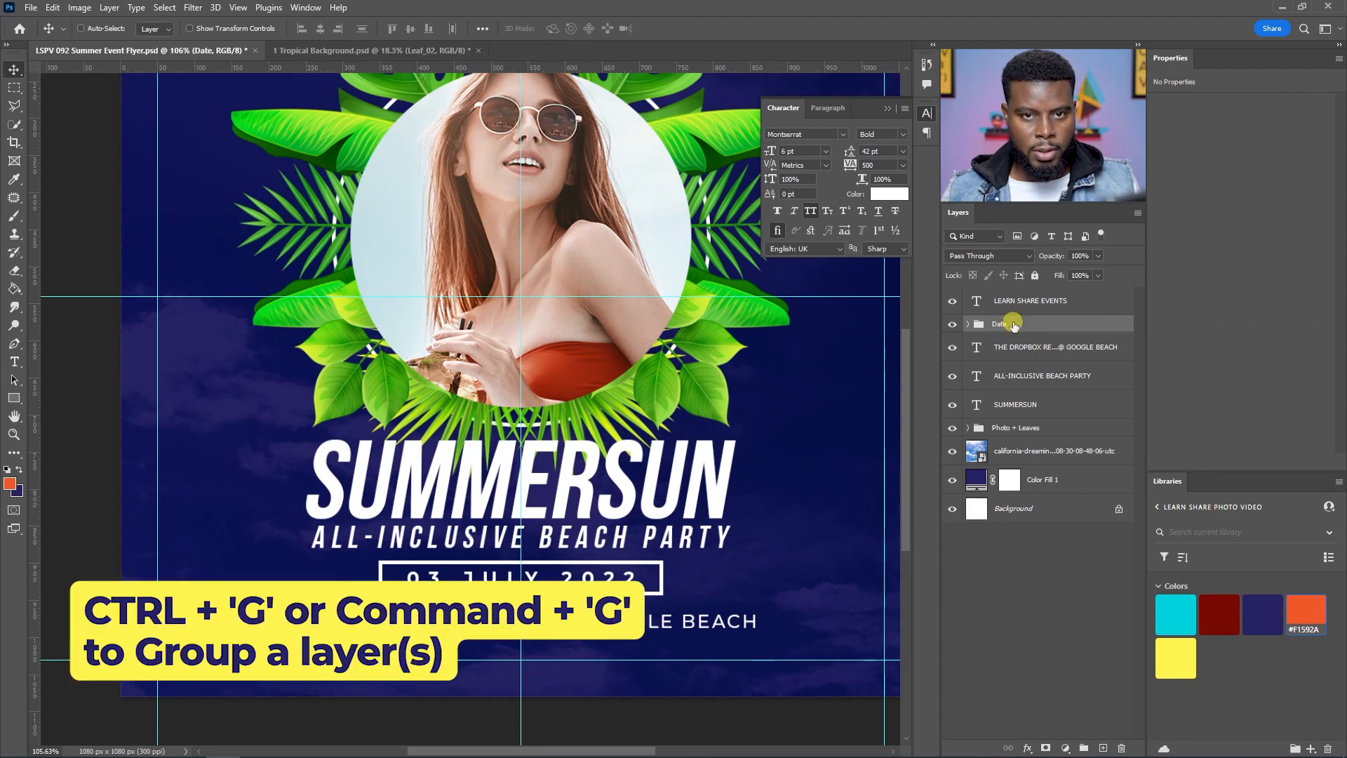
Step: Toggle the Date group's visibility off and on to compare the layout
click(952, 324)
click(953, 324)
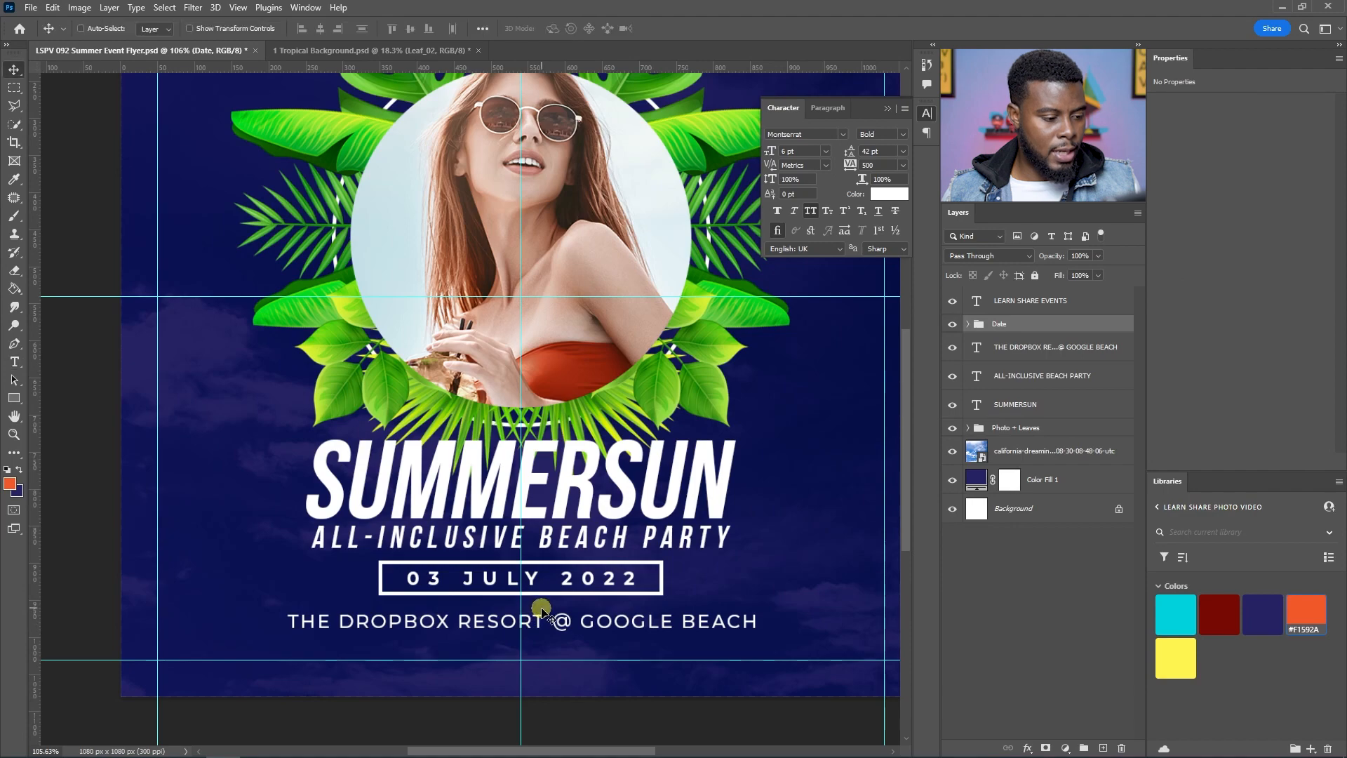
scroll(515, 584, down, 1)
scroll(515, 585, up, 1)
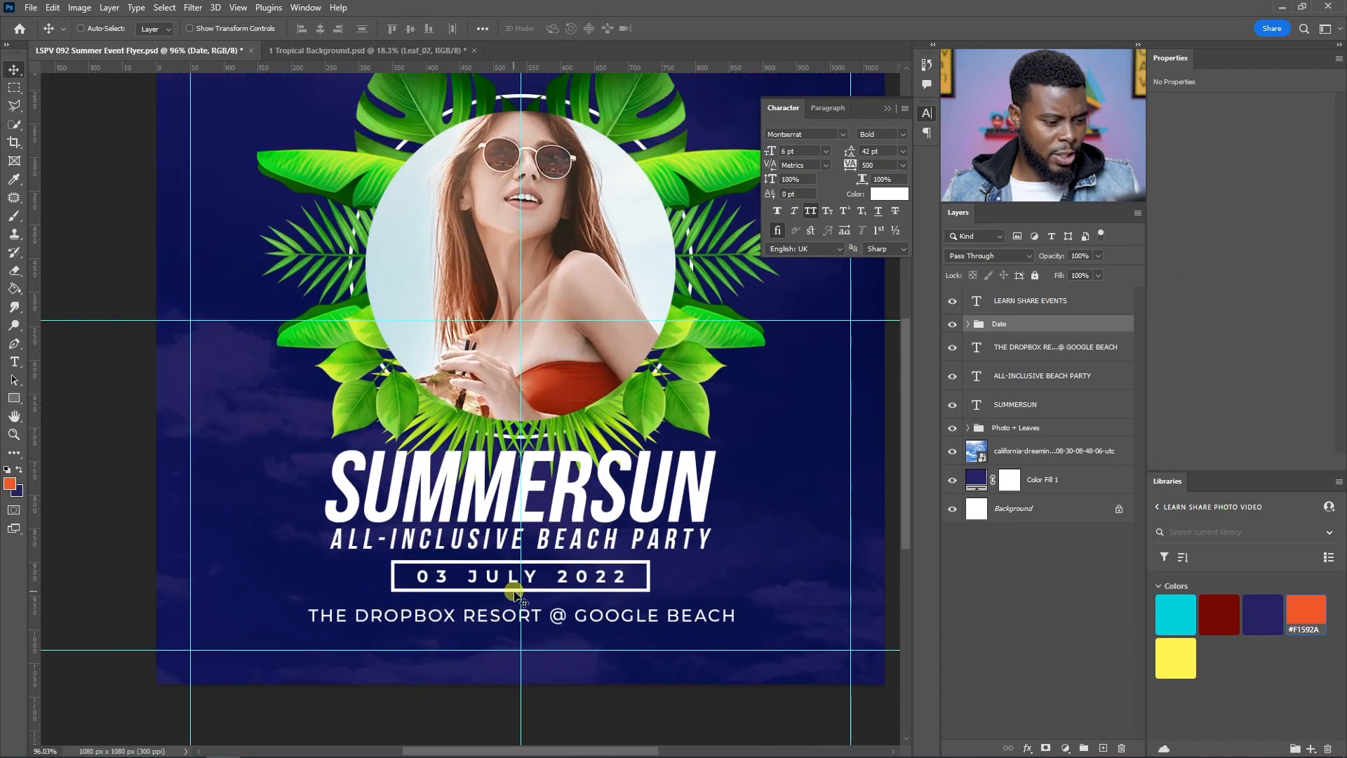
Step: Scale the Date group down to 89% with Free Transform
key(ctrl+t)
scroll(561, 622, up, 3)
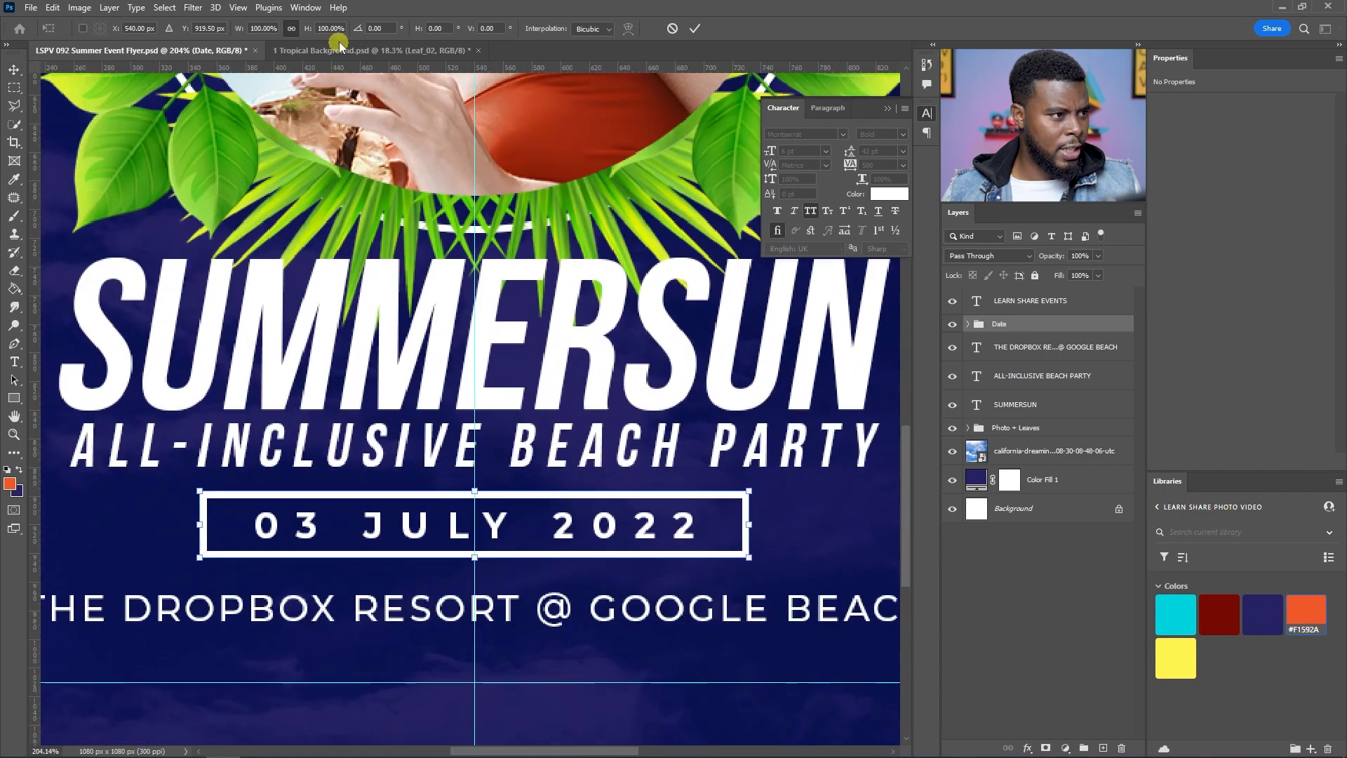
click(264, 29)
key(Down)
key(Down)
key(Down)
key(Down)
key(Down)
key(Down)
key(Down)
key(Down)
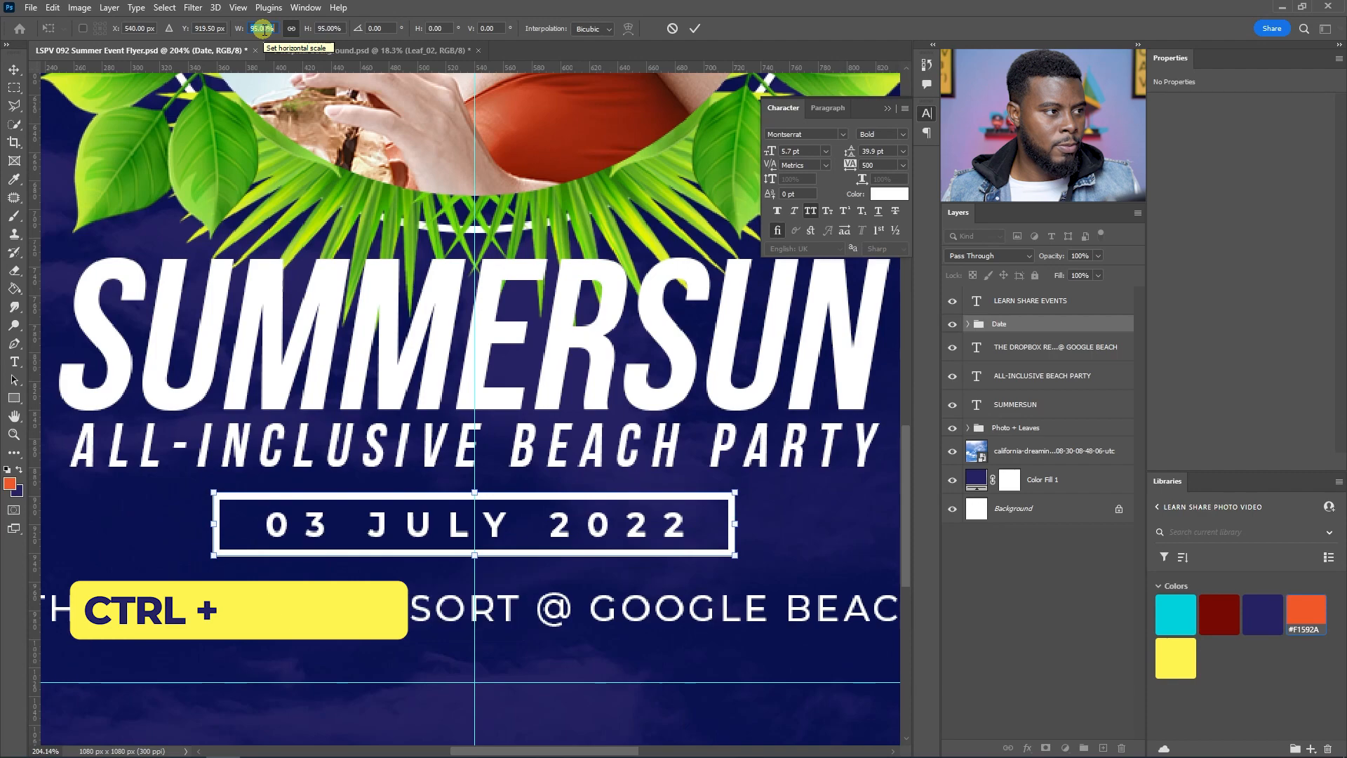
key(Down)
key(Down)
key(Down)
key(Up)
key(Up)
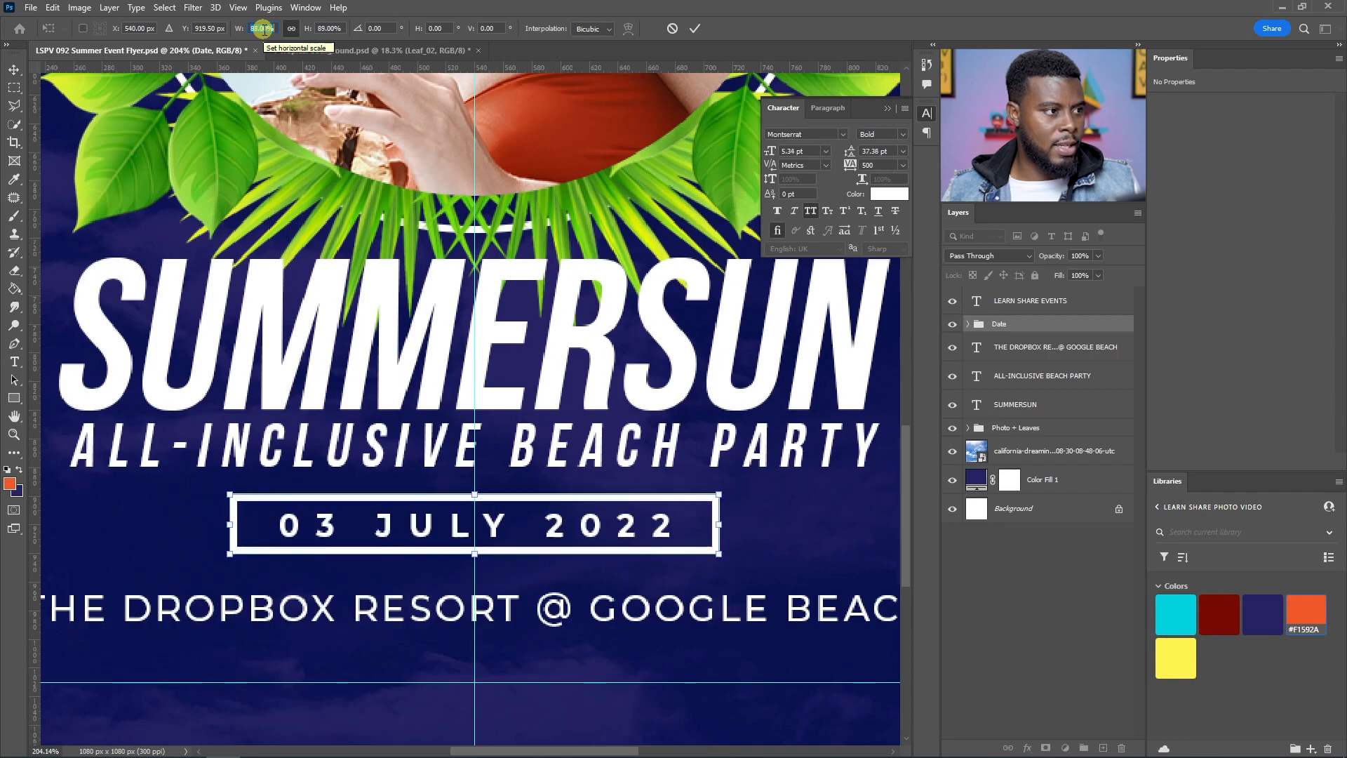
key(Return)
key(Return)
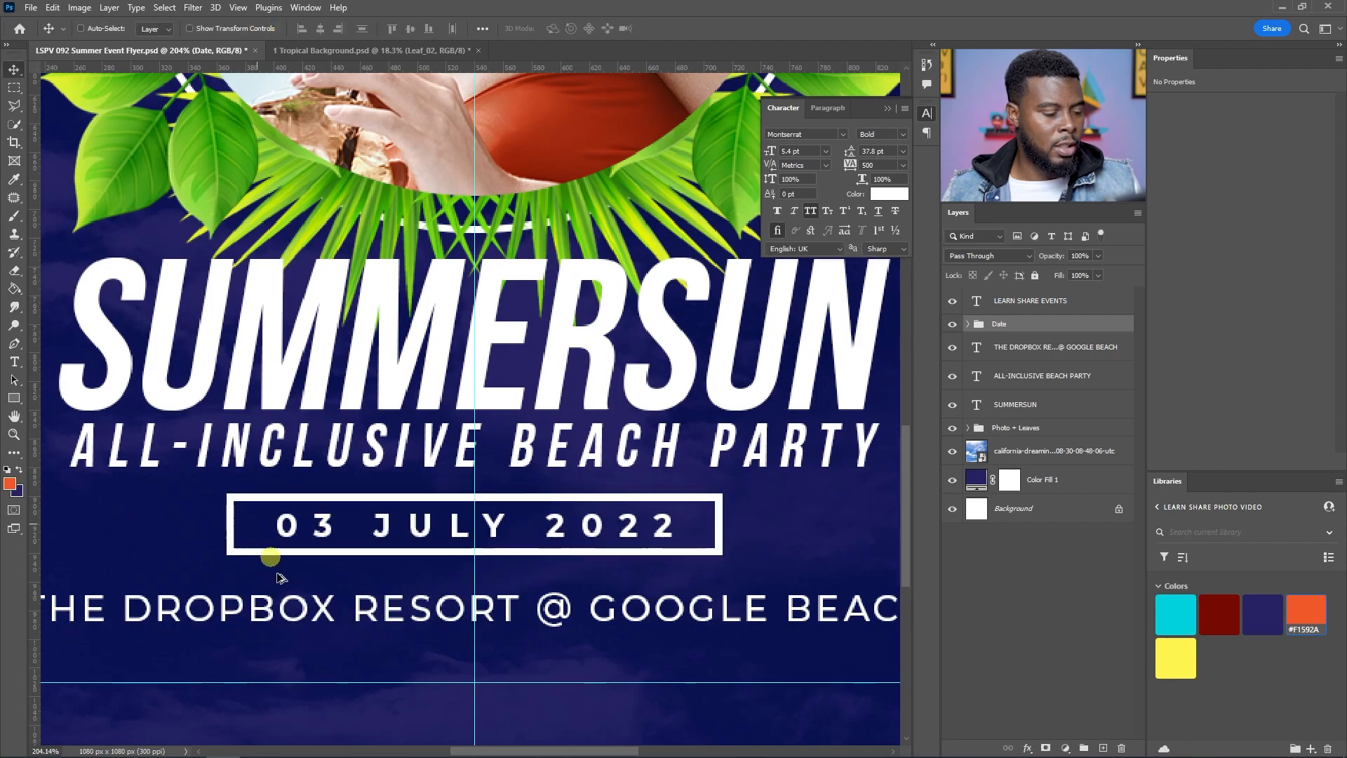
Step: Move the Photo + Leaves group up to sit directly below the LEARN SHARE EVENTS layer
scroll(370, 549, down, 3)
scroll(369, 550, down, 5)
key(ctrl)
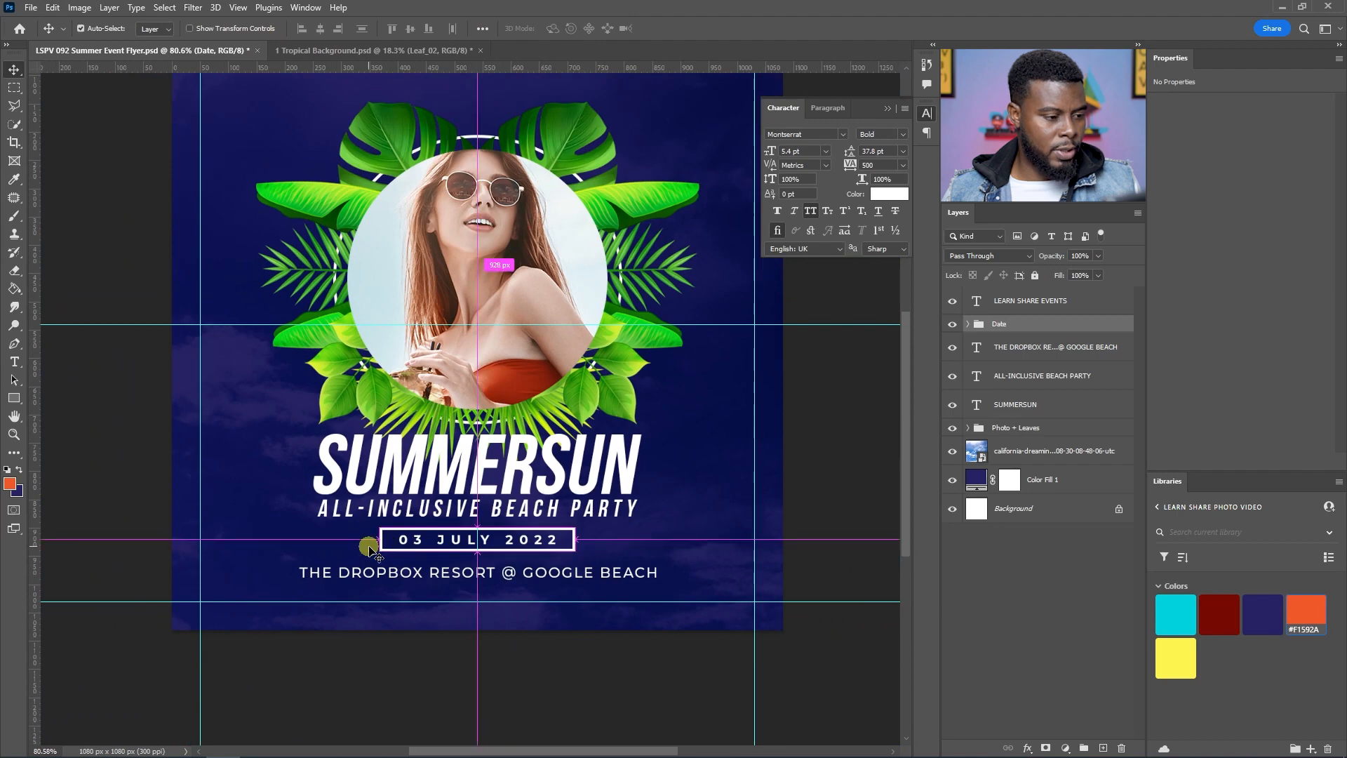
scroll(402, 546, up, 3)
scroll(435, 502, down, 3)
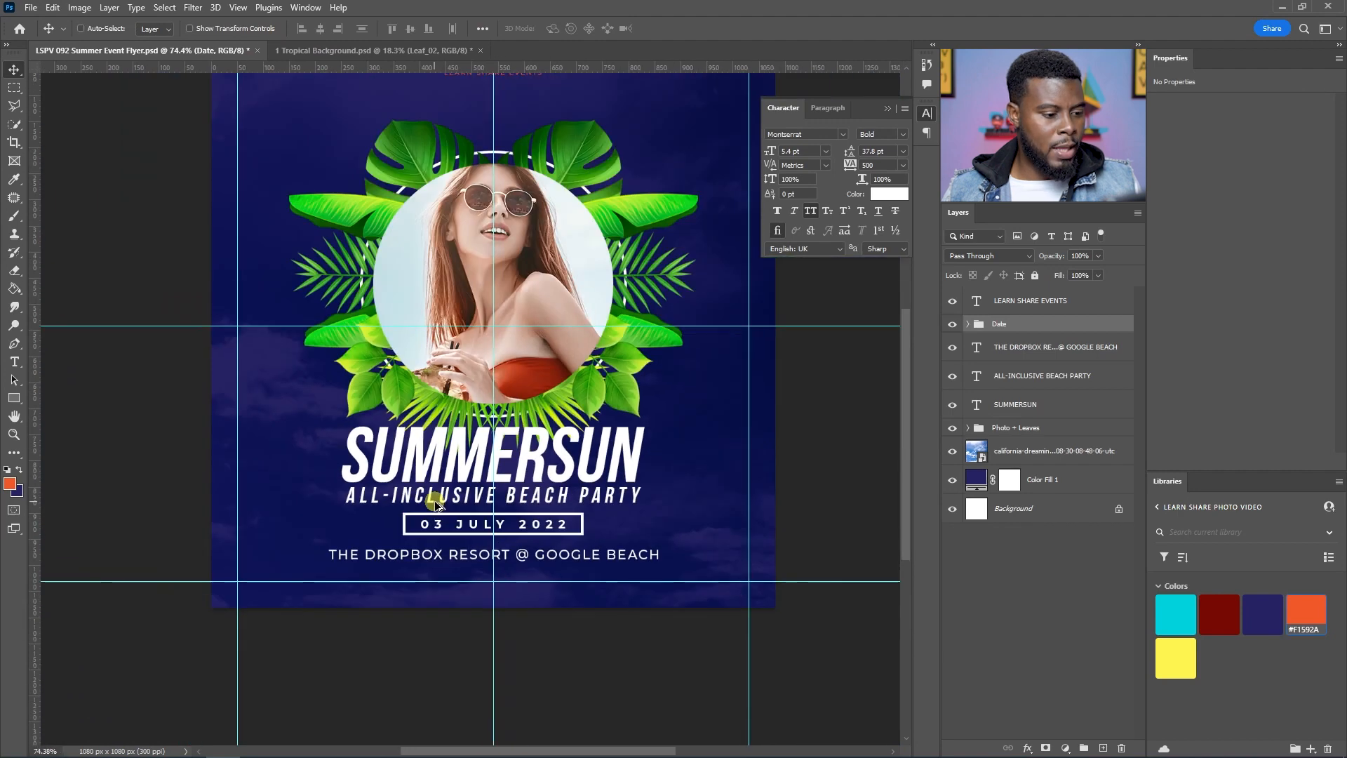
scroll(435, 501, up, 1)
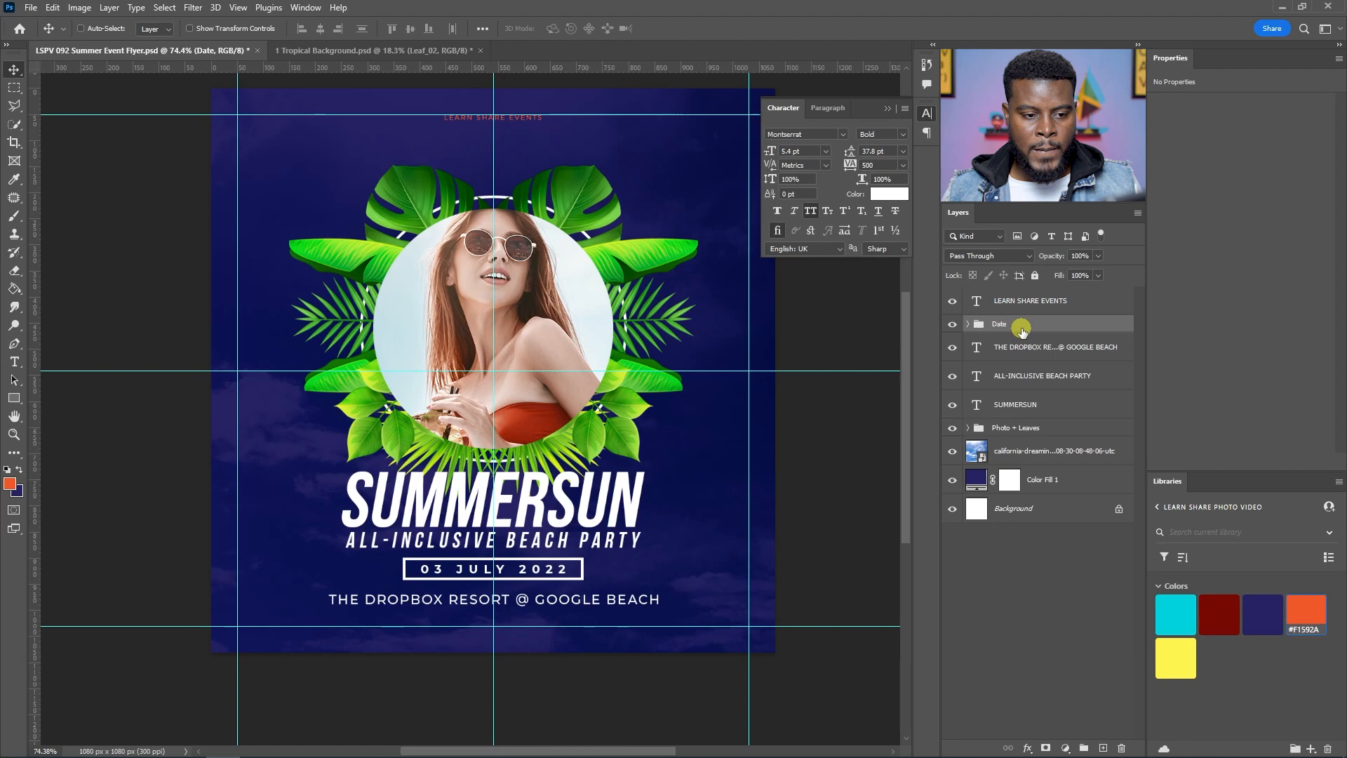
click(1047, 301)
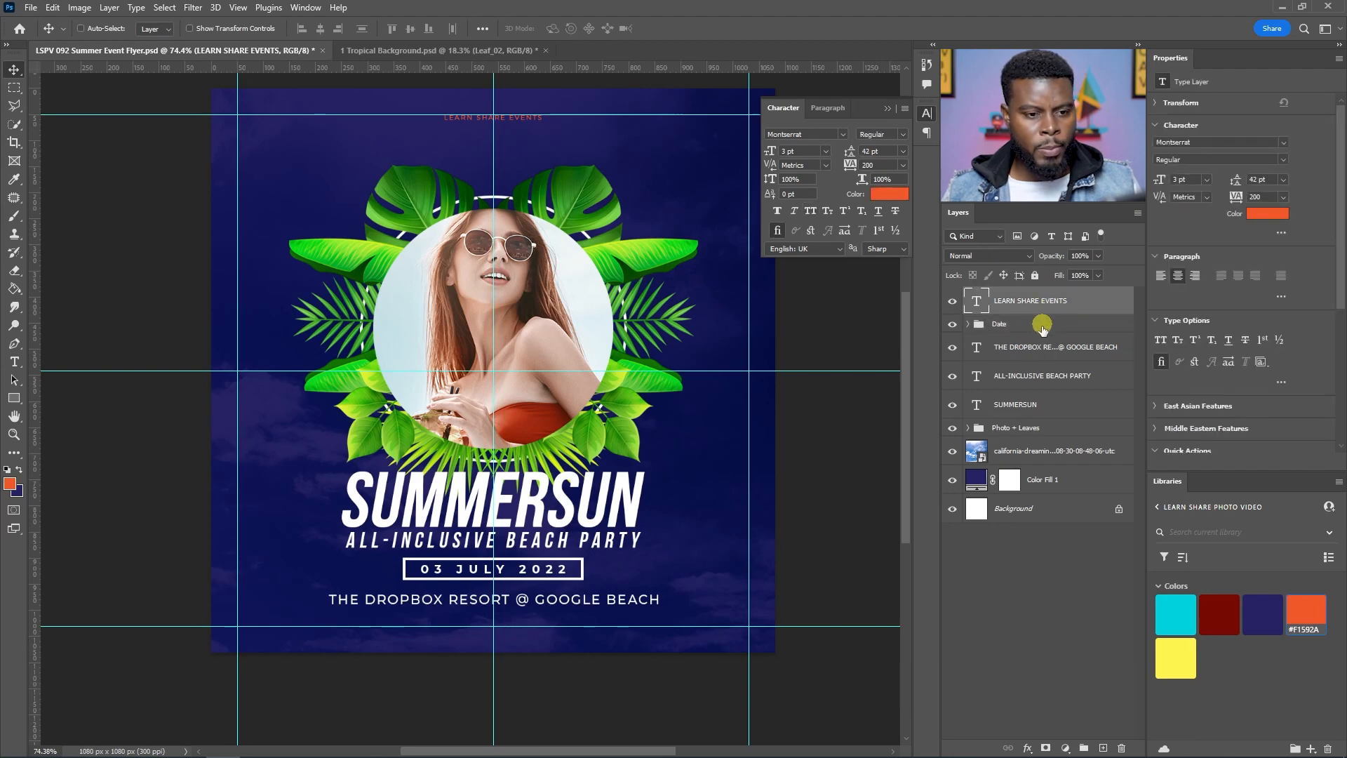
drag(1016, 428, 1027, 316)
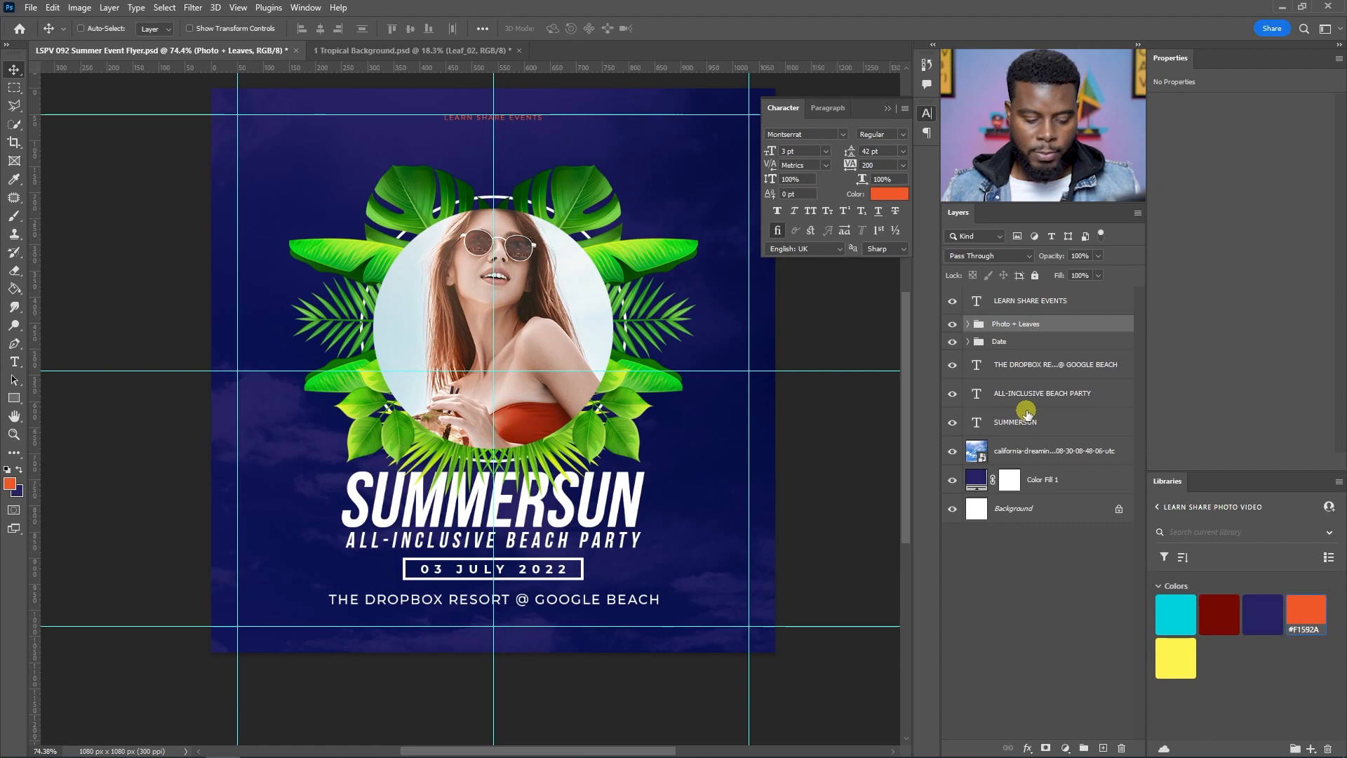
Step: Send the Photo + Leaves group backward in the layer stack to just above the photo layer
scroll(544, 533, up, 1)
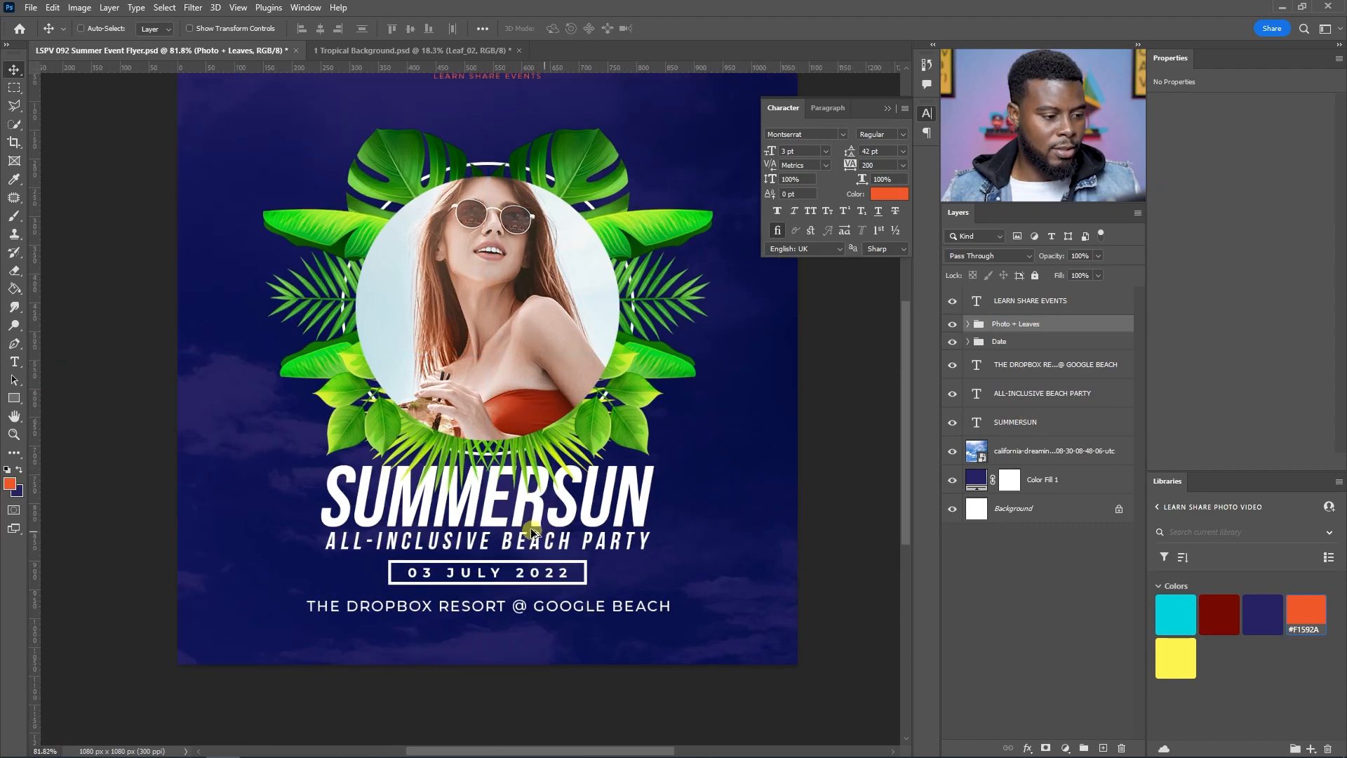
scroll(506, 521, up, 1)
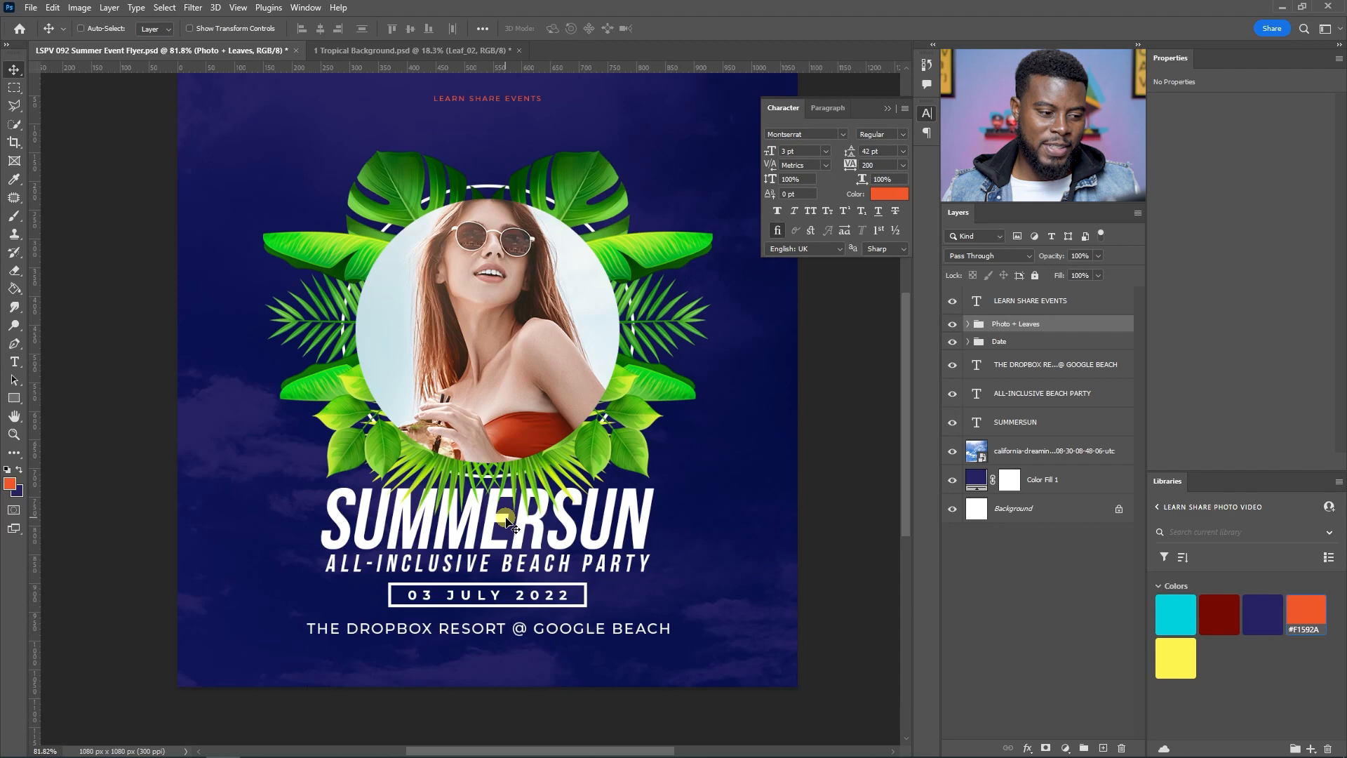
scroll(506, 520, up, 1)
key(ctrl+bracketleft)
key(ctrl+bracketleft)
key(ctrl+bracketleft)
key(ctrl+bracketleft)
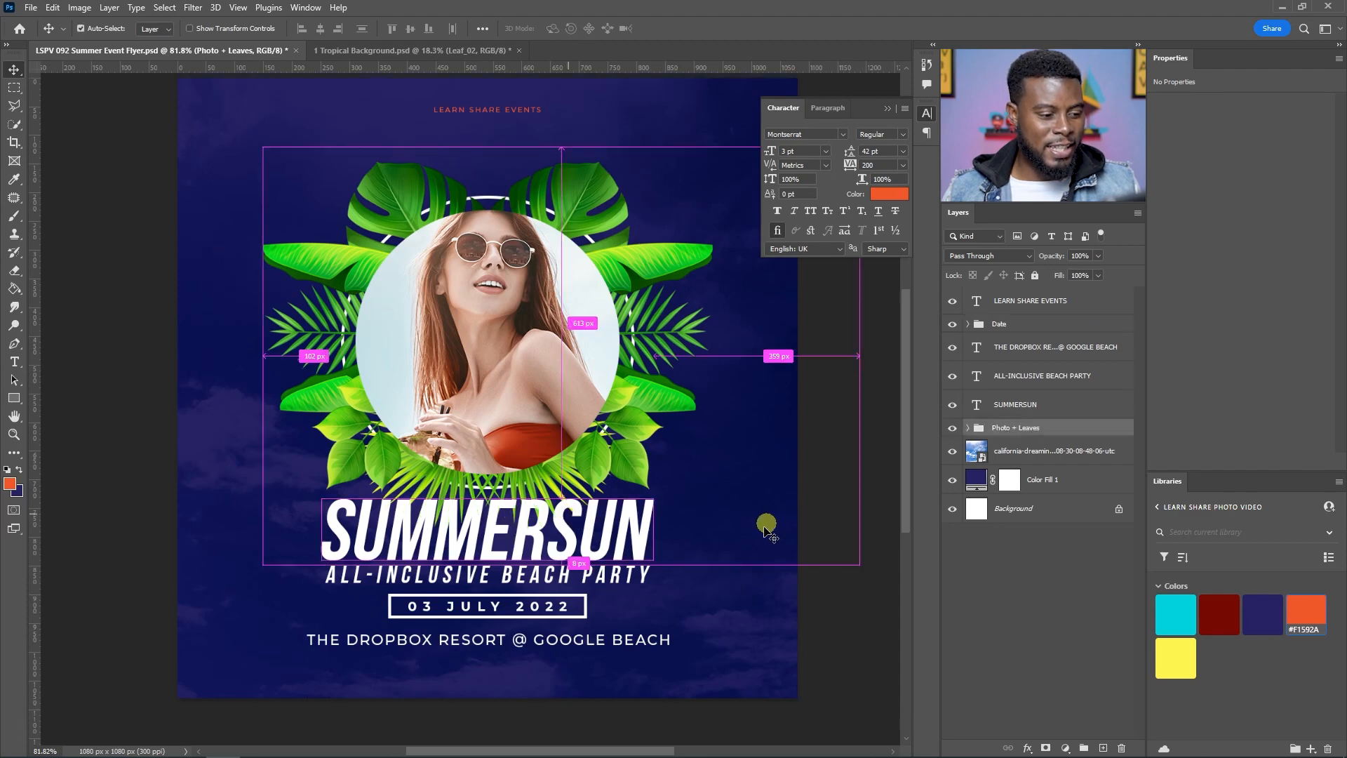
Step: Move the SUMMERSUN layer below the Photo + Leaves group, undoing and redoing to compare, and close the Character panel
scroll(501, 551, up, 2)
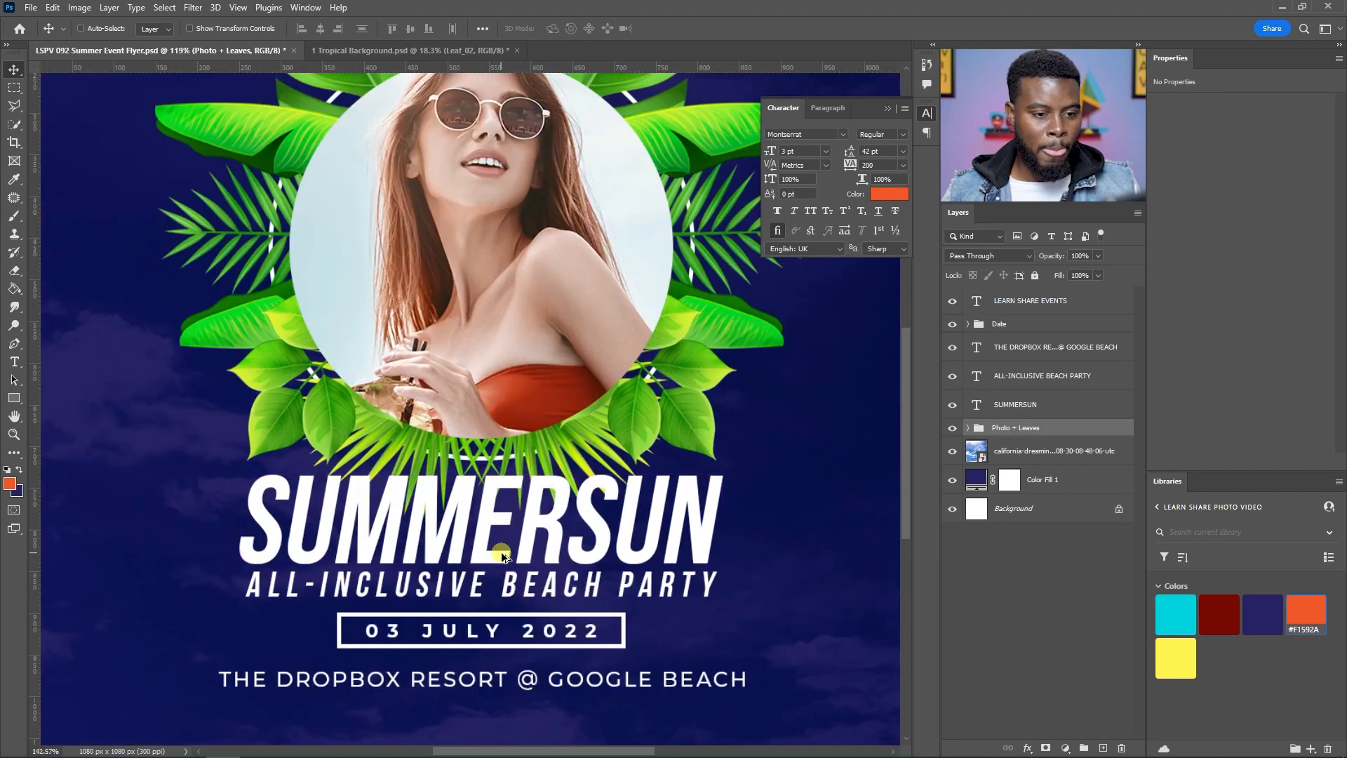
scroll(500, 555, up, 2)
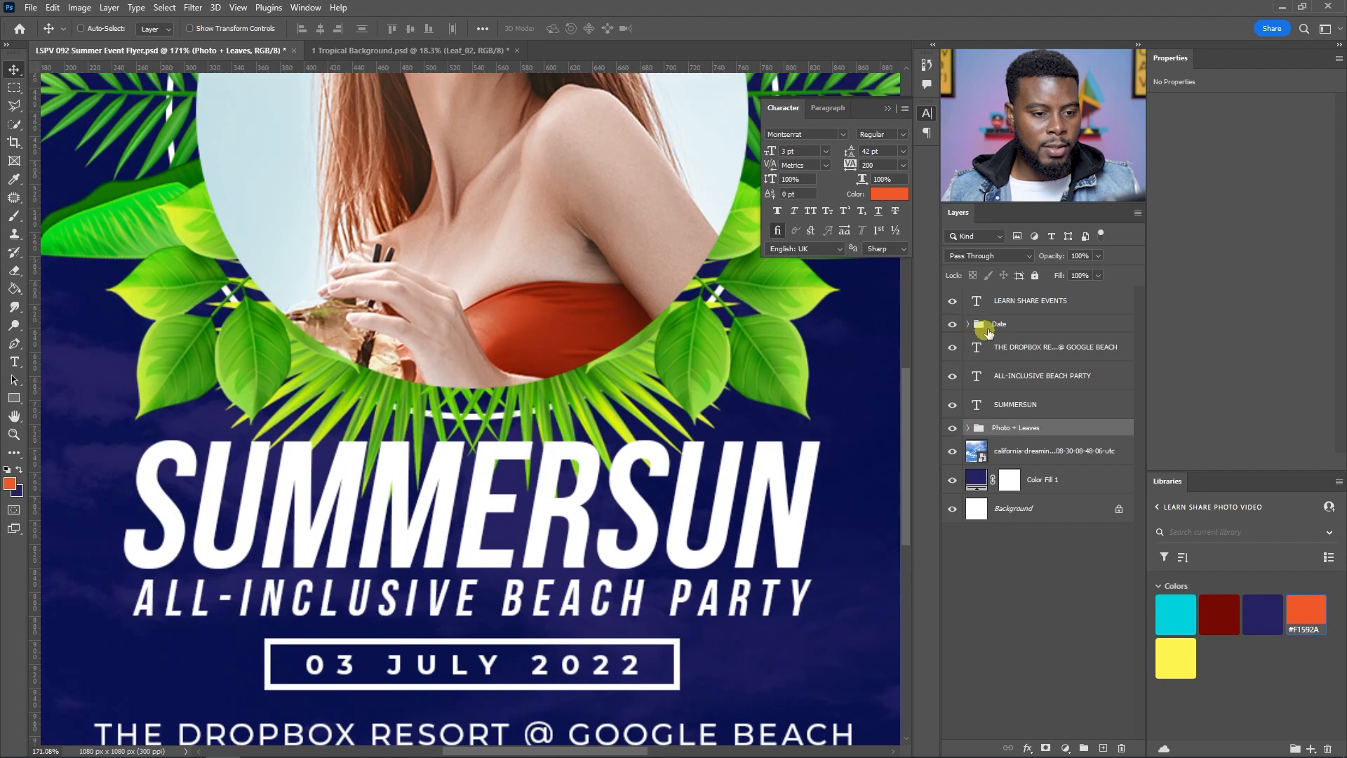
click(1014, 407)
drag(1016, 413, 1010, 440)
key(ctrl+z)
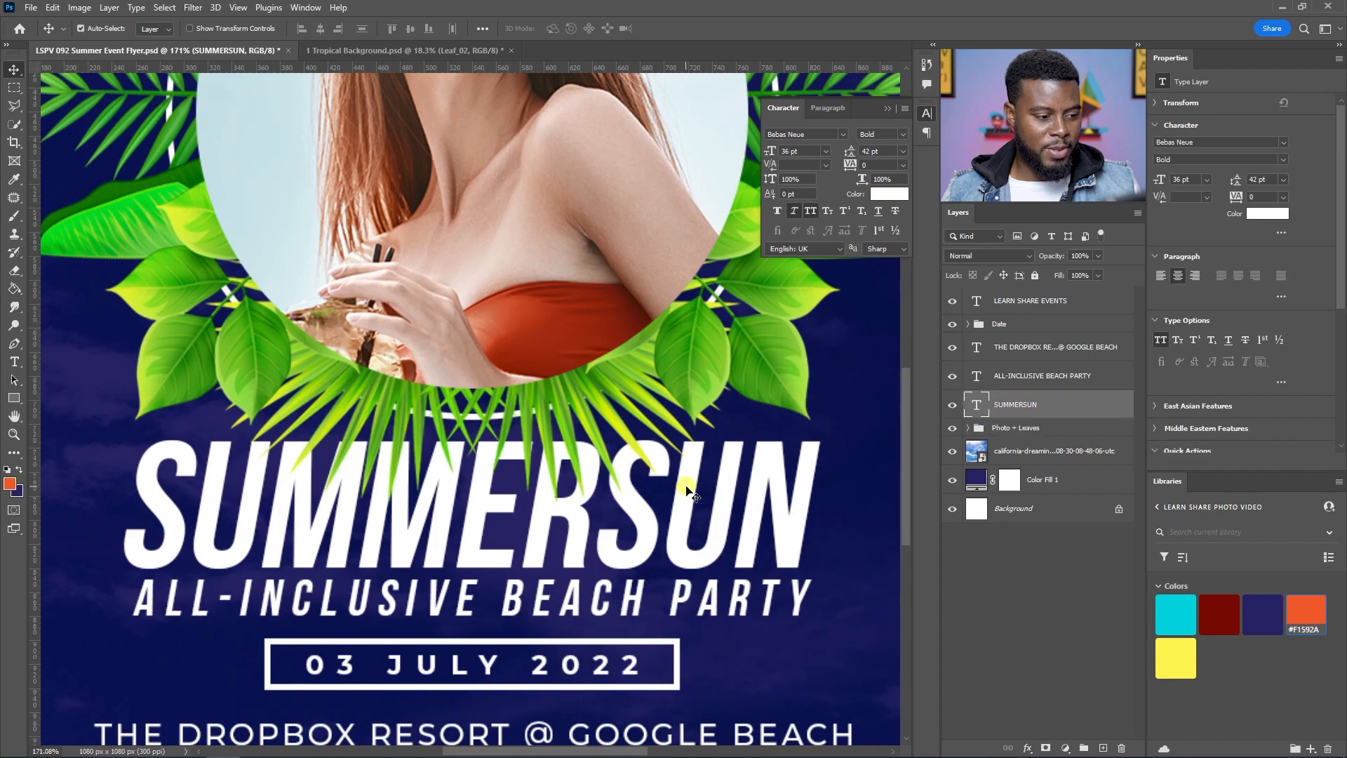
scroll(694, 484, down, 5)
key(ctrl+shift+z)
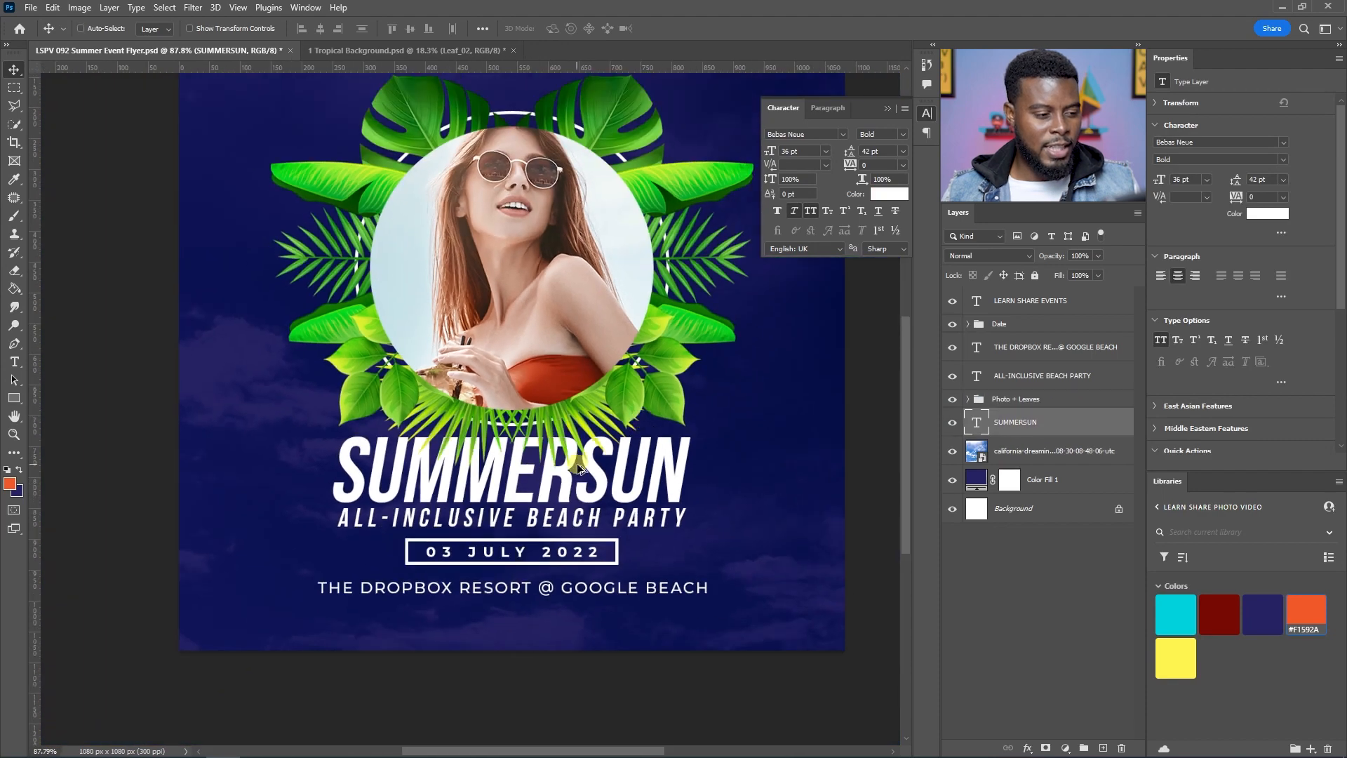
scroll(573, 467, up, 3)
key(ctrl+z)
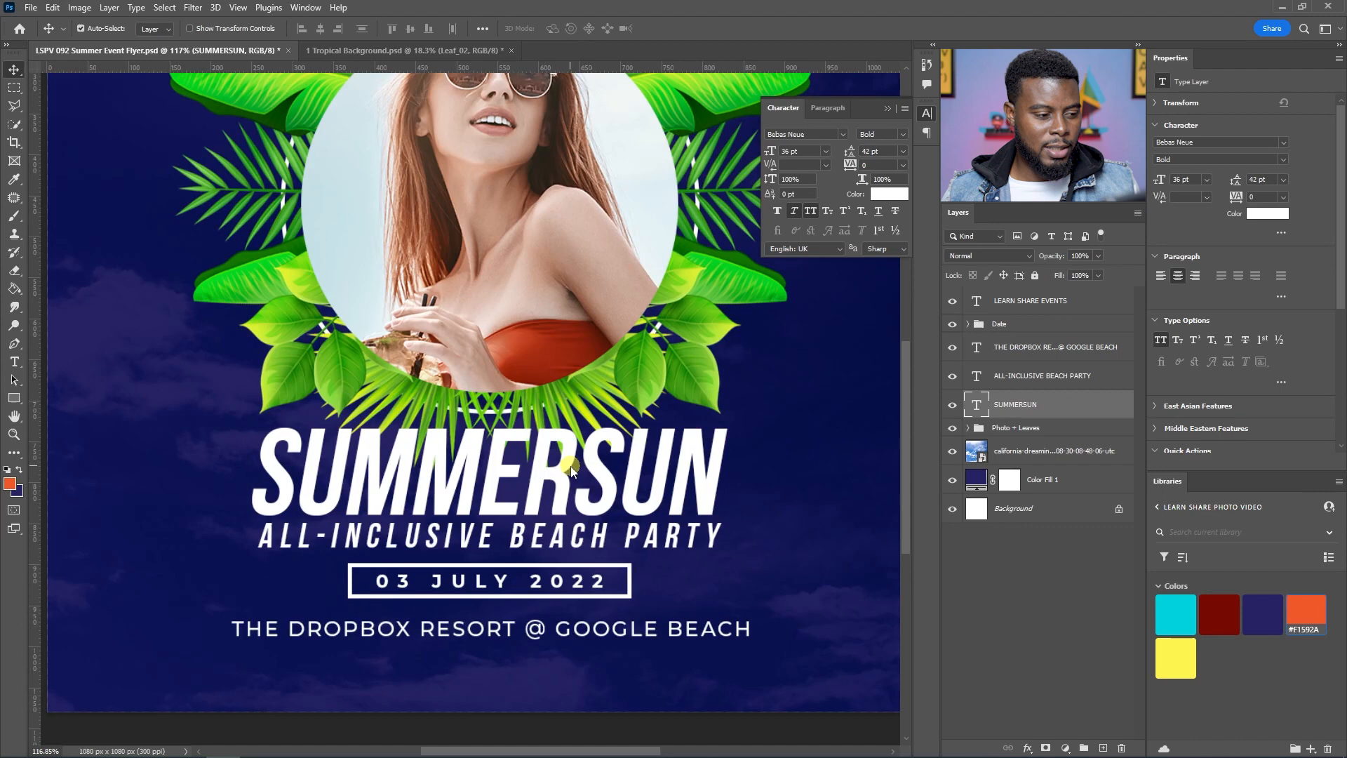
key(ctrl+shift+z)
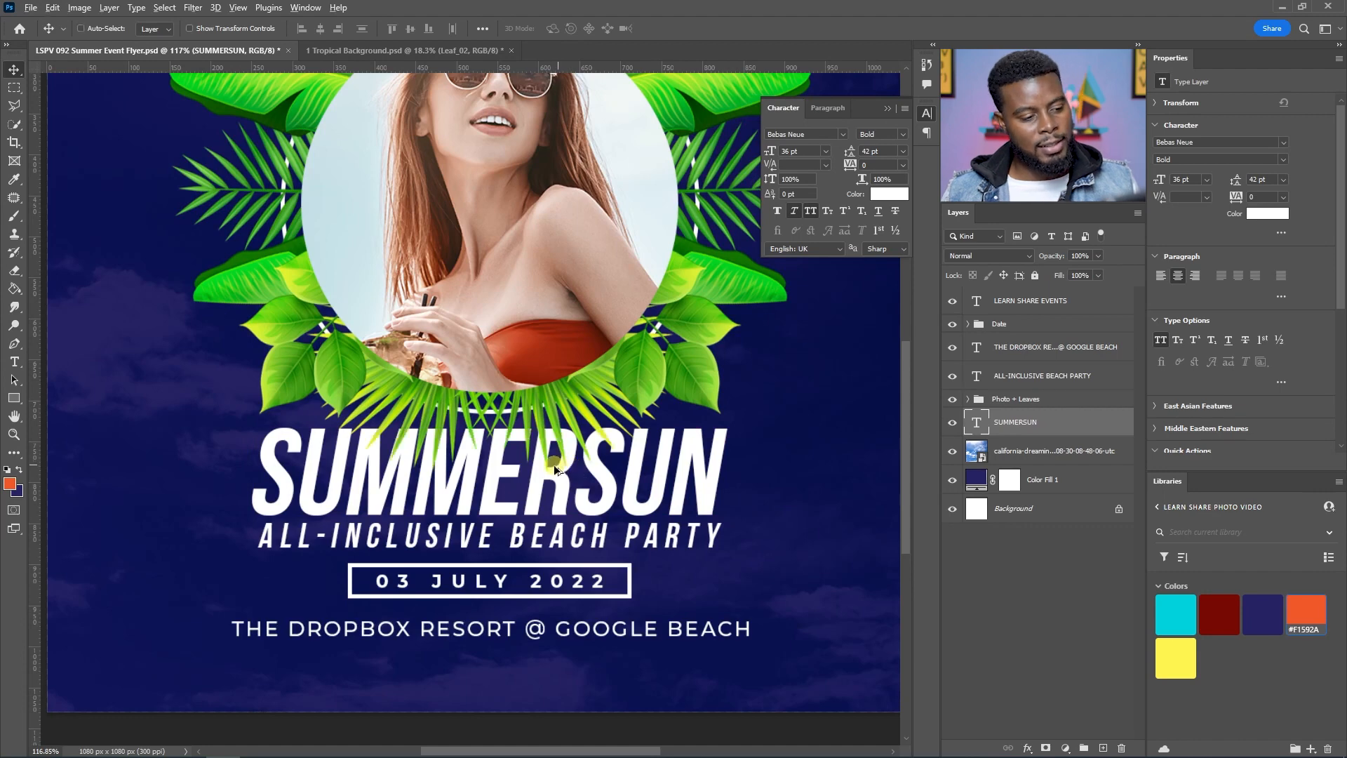
scroll(555, 461, down, 2)
scroll(556, 458, down, 1)
scroll(559, 453, up, 1)
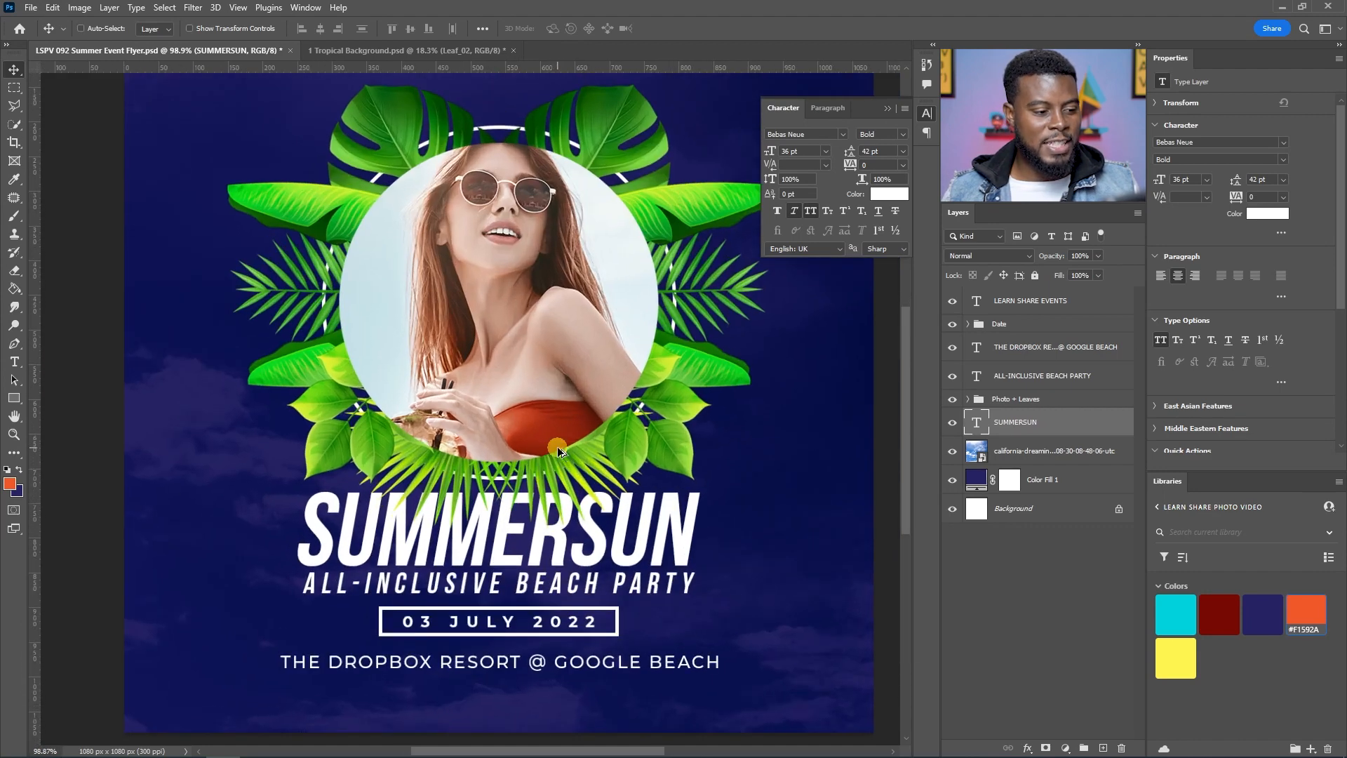
scroll(559, 453, down, 1)
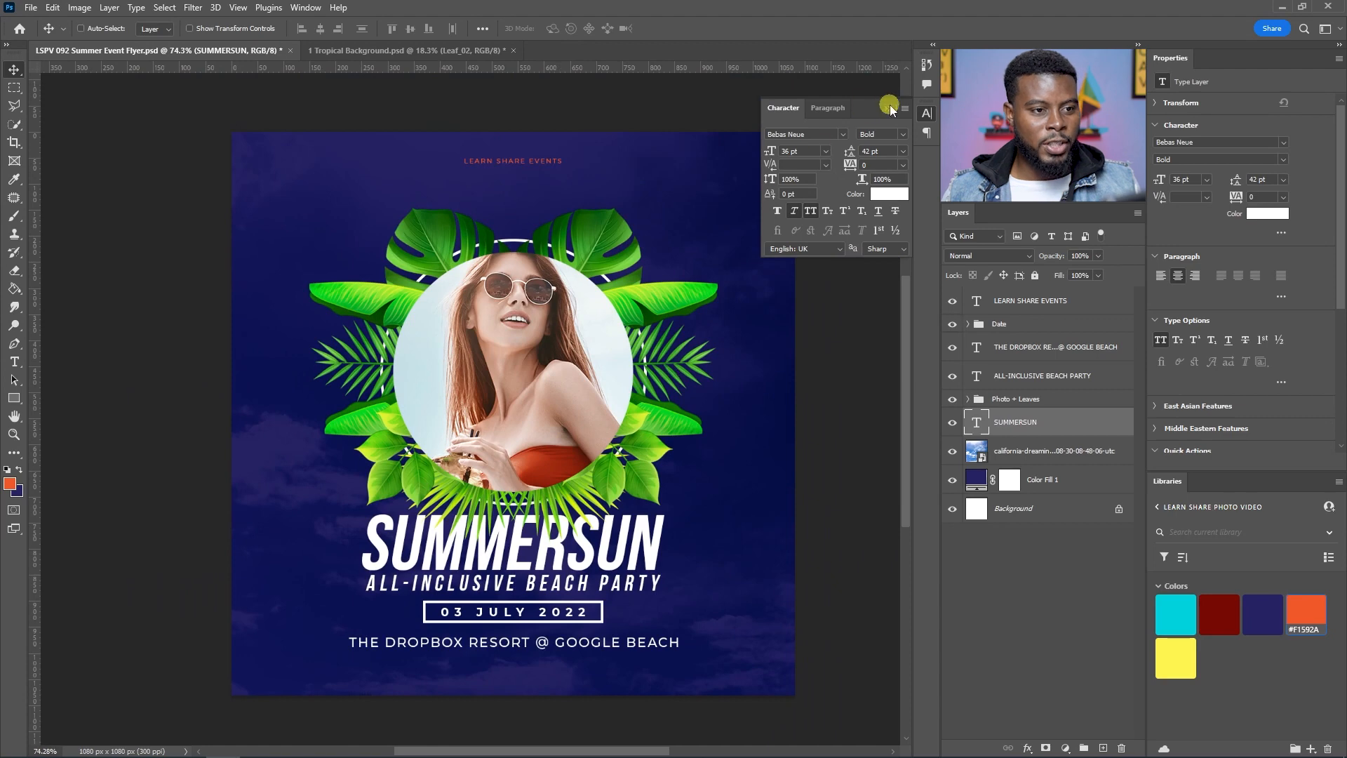
click(890, 105)
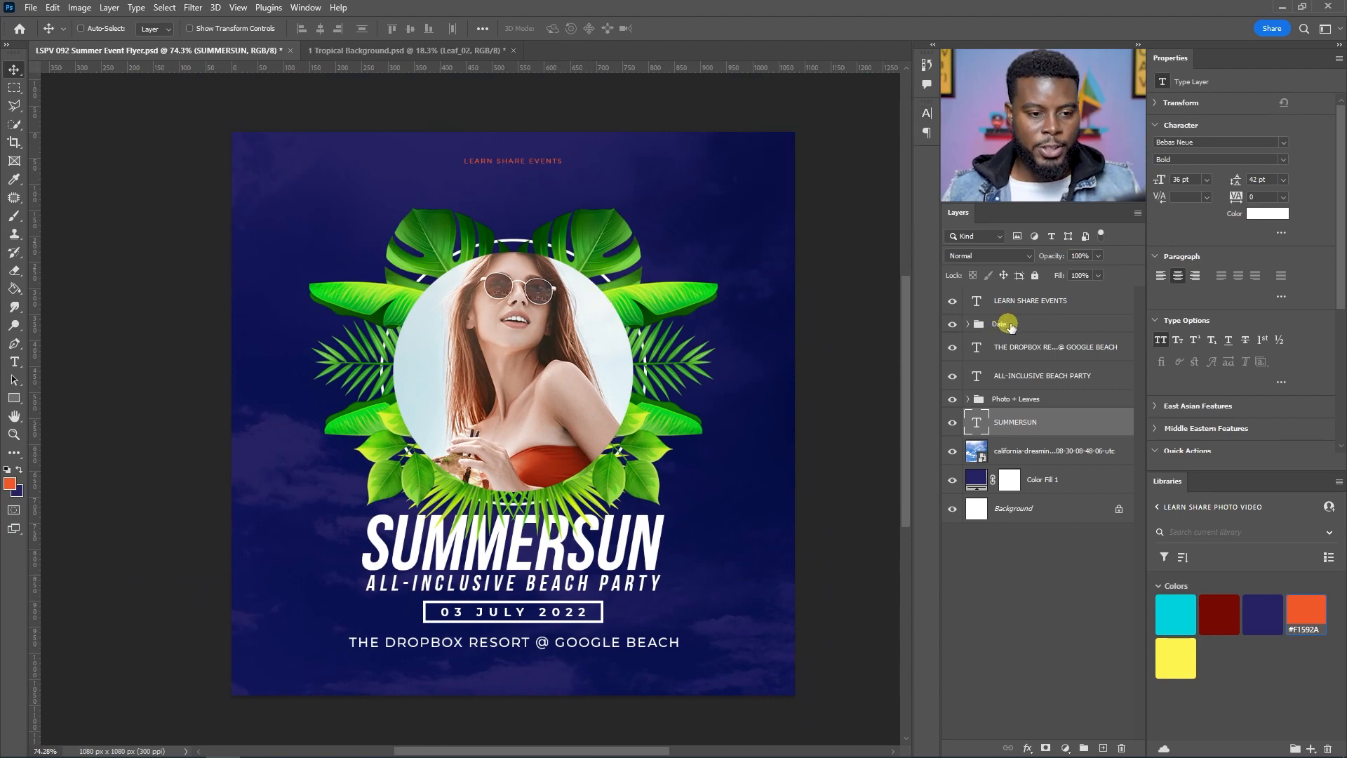
Step: Move the Photo + Leaves group up below LEARN SHARE EVENTS and the ALL-INCLUSIVE BEACH PARTY layer just below SUMMERSUN
shift+click(1028, 401)
drag(1043, 402, 1042, 307)
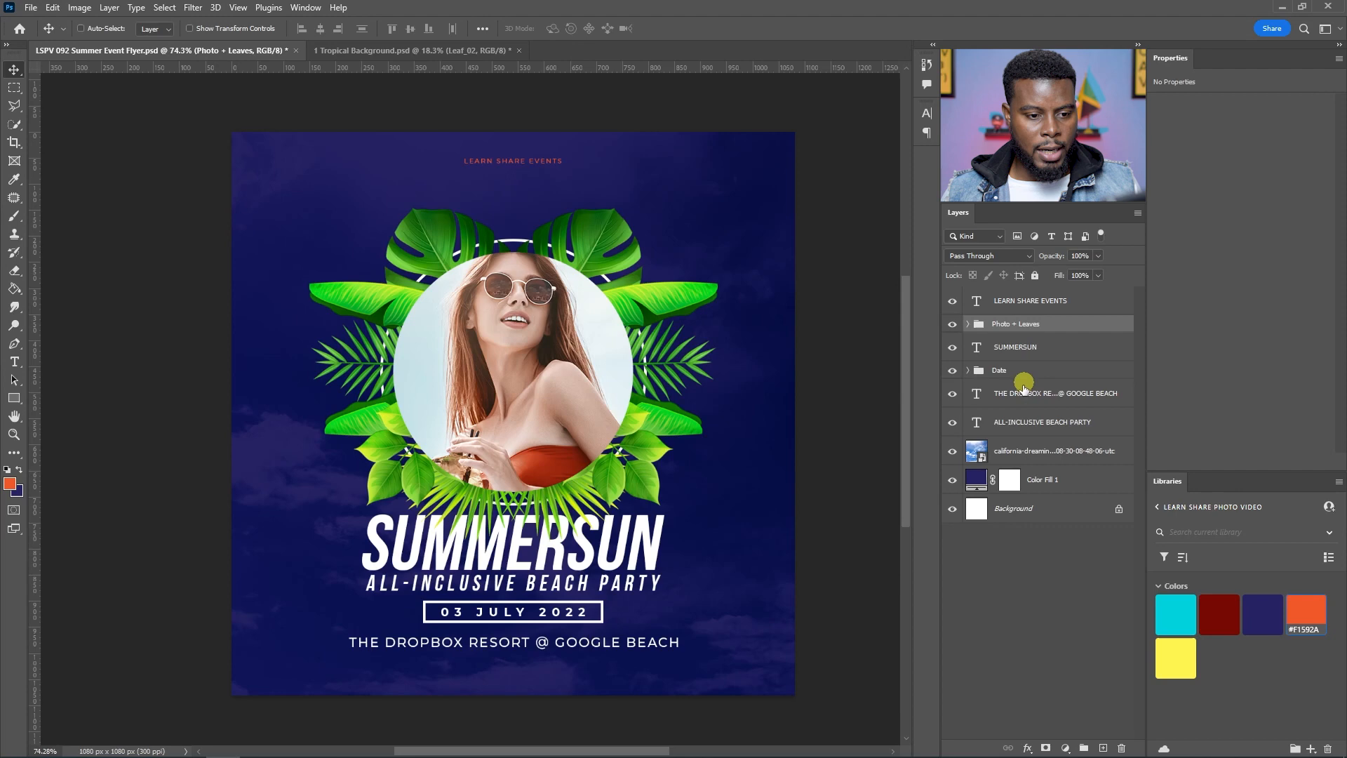
drag(1021, 422, 1024, 354)
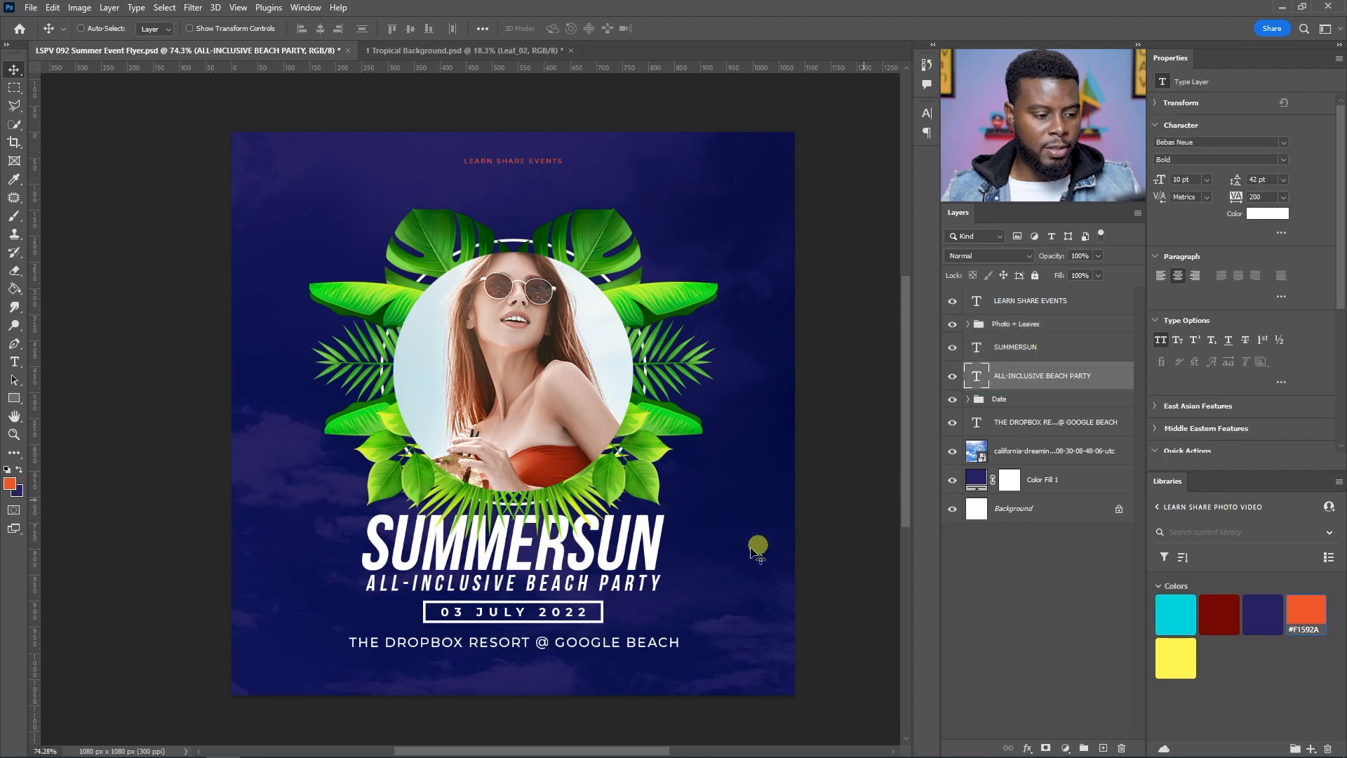
Step: Select the Photo + Leaves, SUMMERSUN, ALL-INCLUSIVE BEACH PARTY and Date layers and nudge them up 20 px
shift+click(1020, 401)
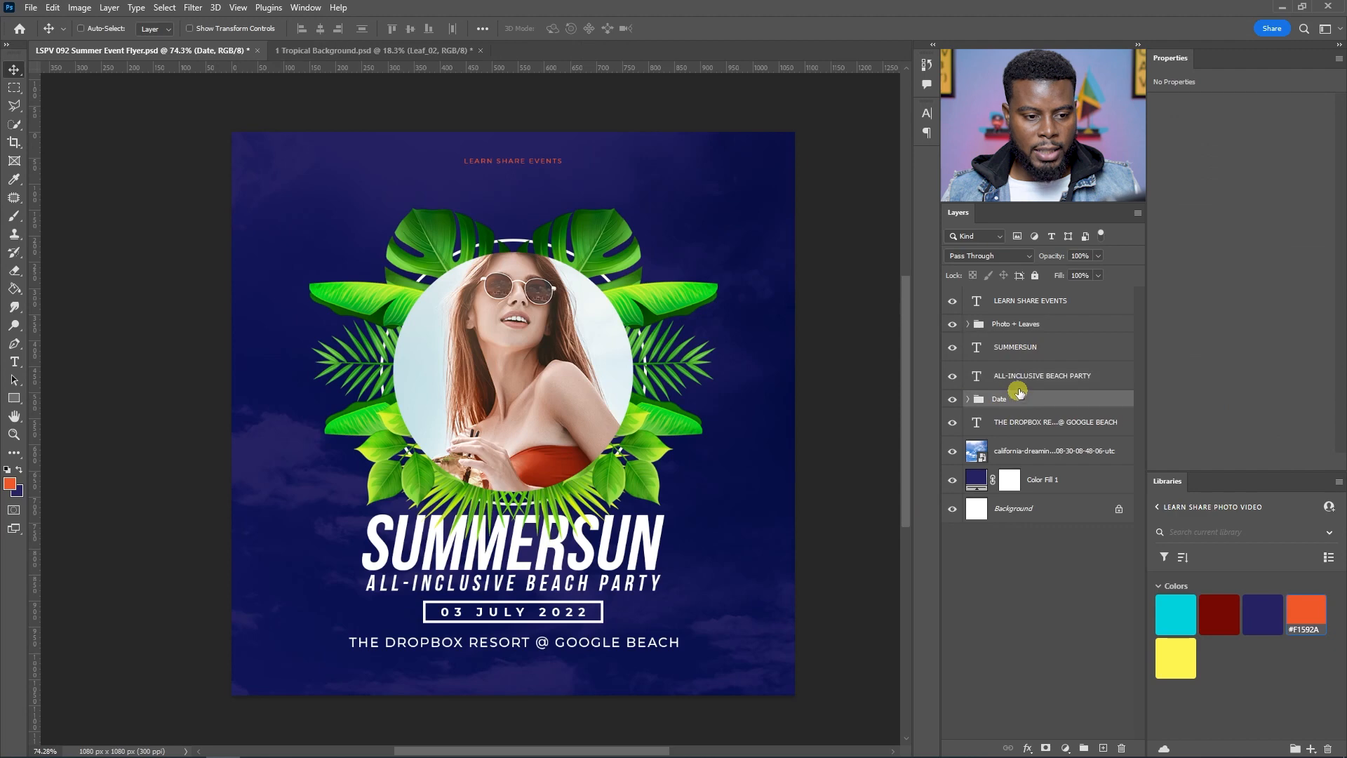
shift+click(1024, 326)
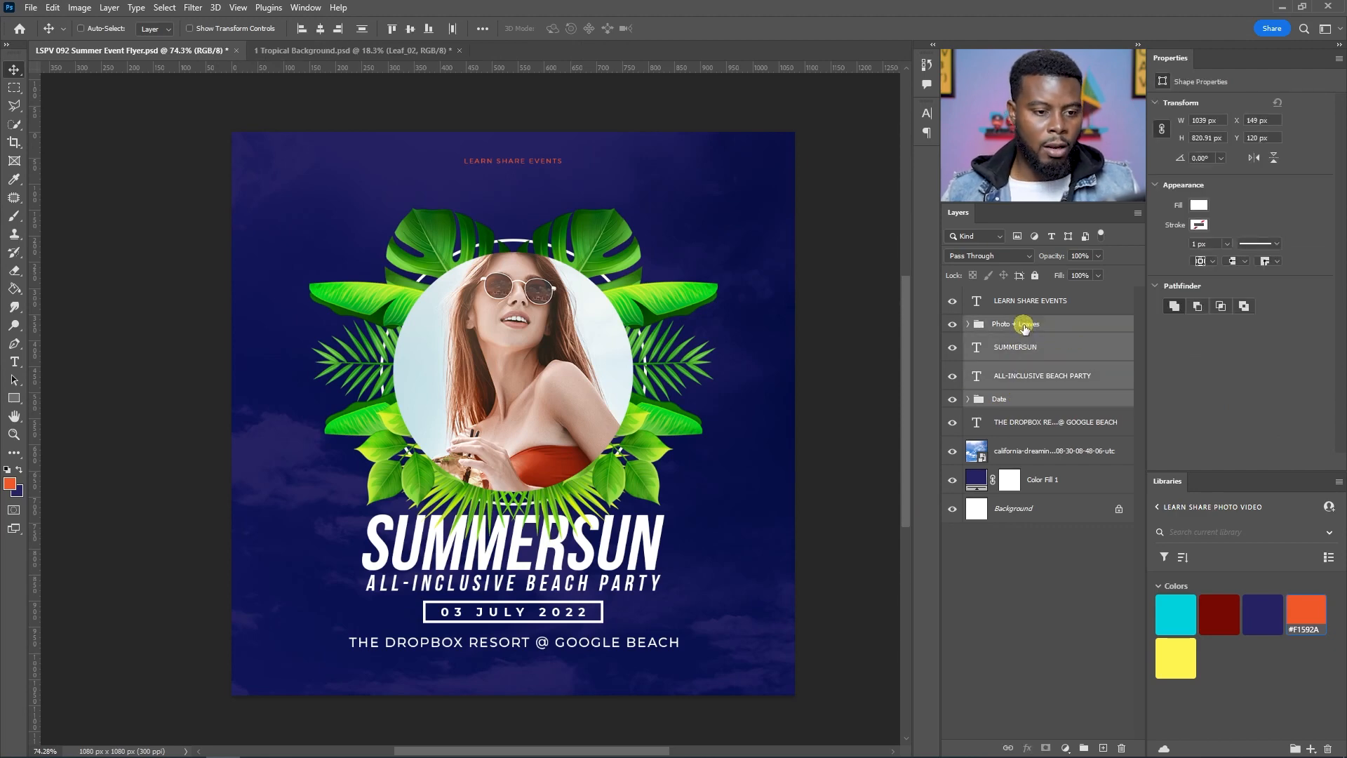
key(shift+Up)
key(shift+Up)
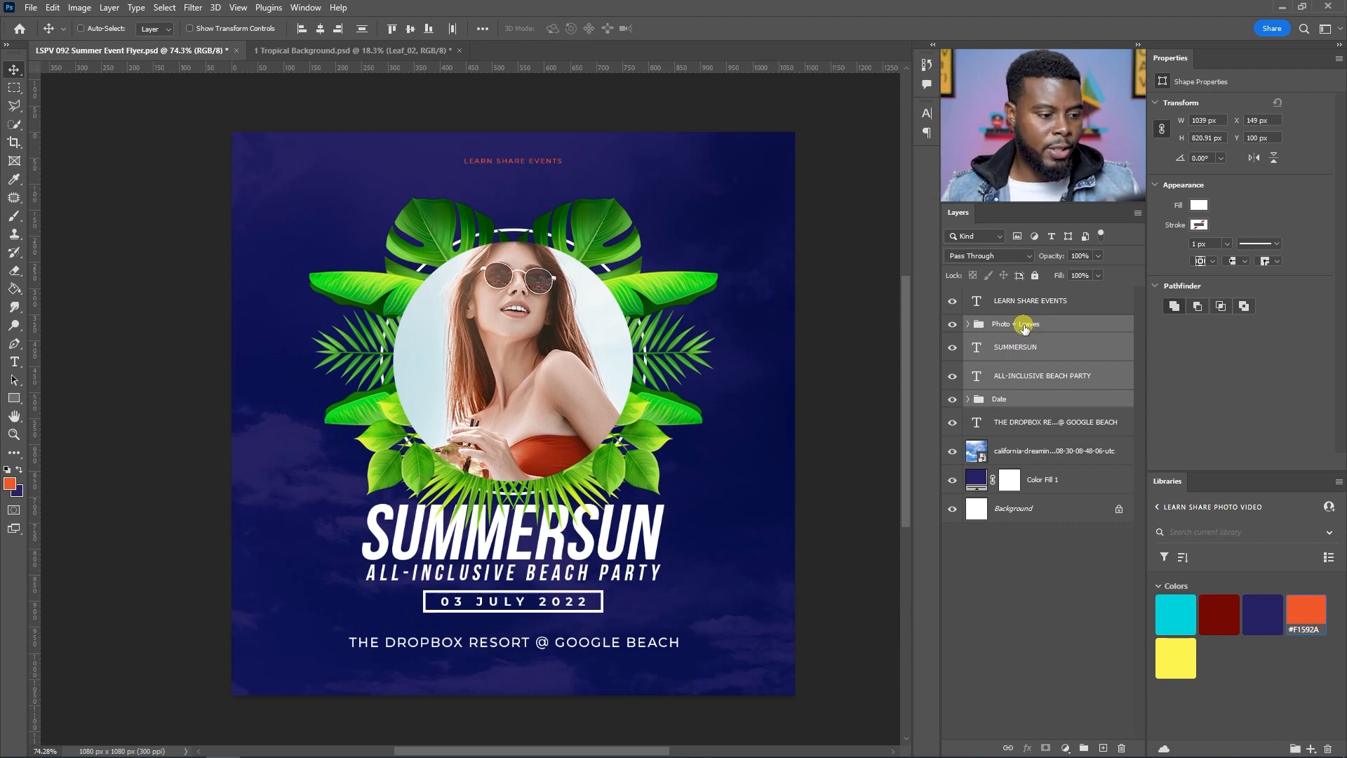
alt+scroll(431, 554, up, 1)
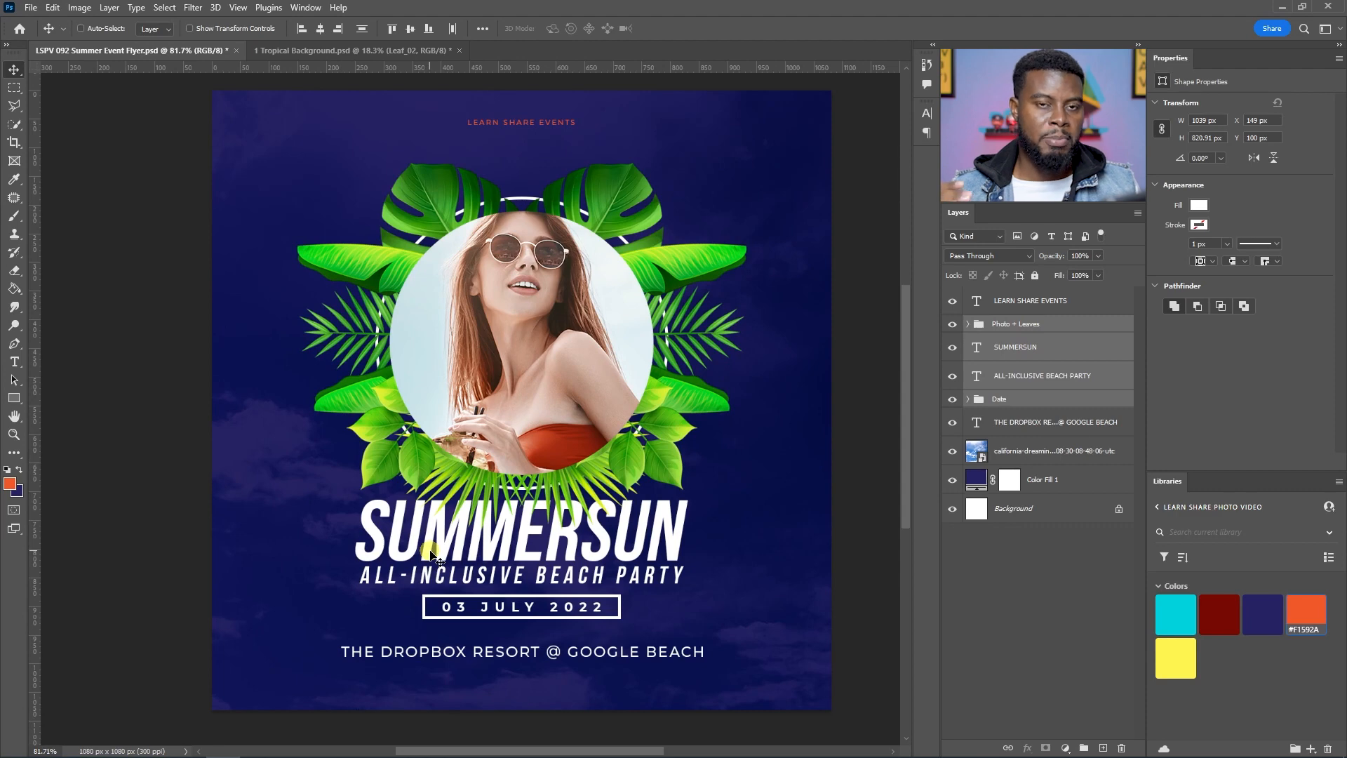
scroll(433, 557, up, 1)
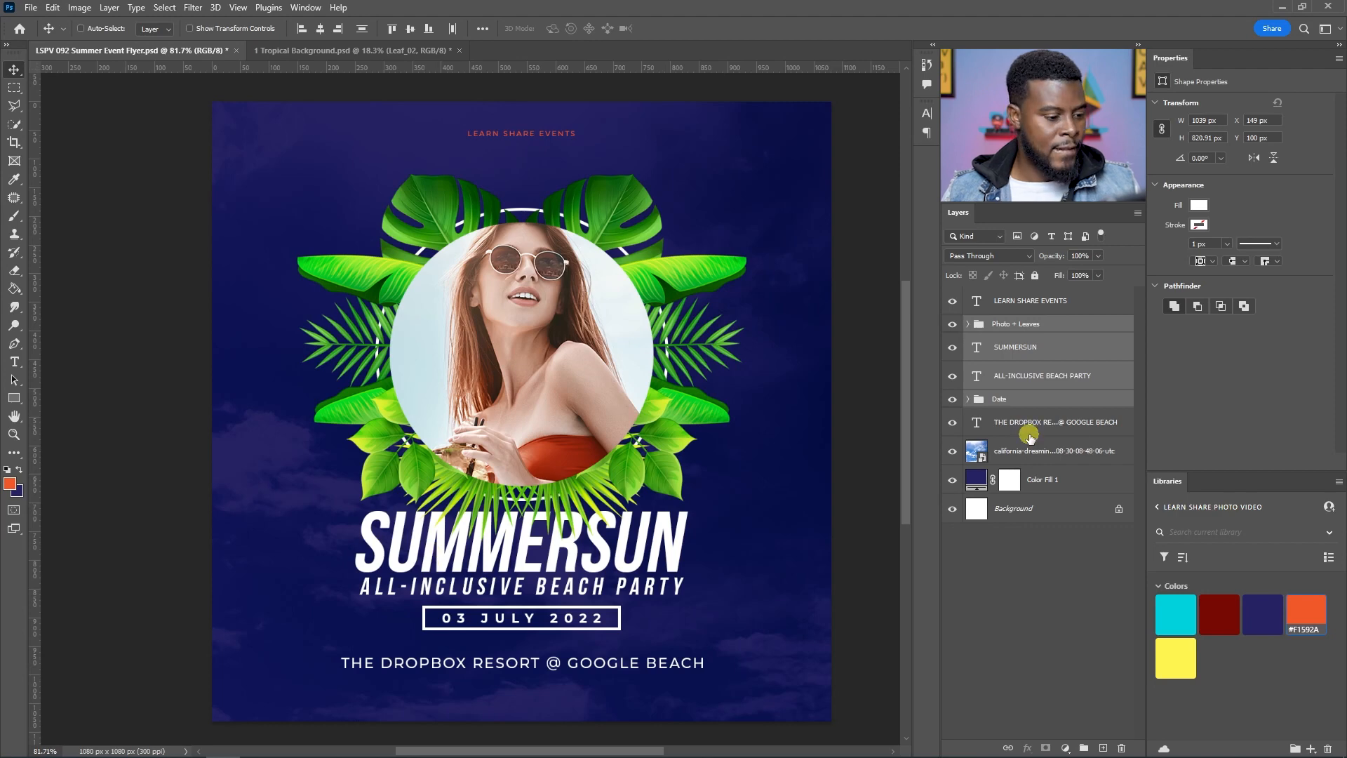
scroll(515, 649, up, 3)
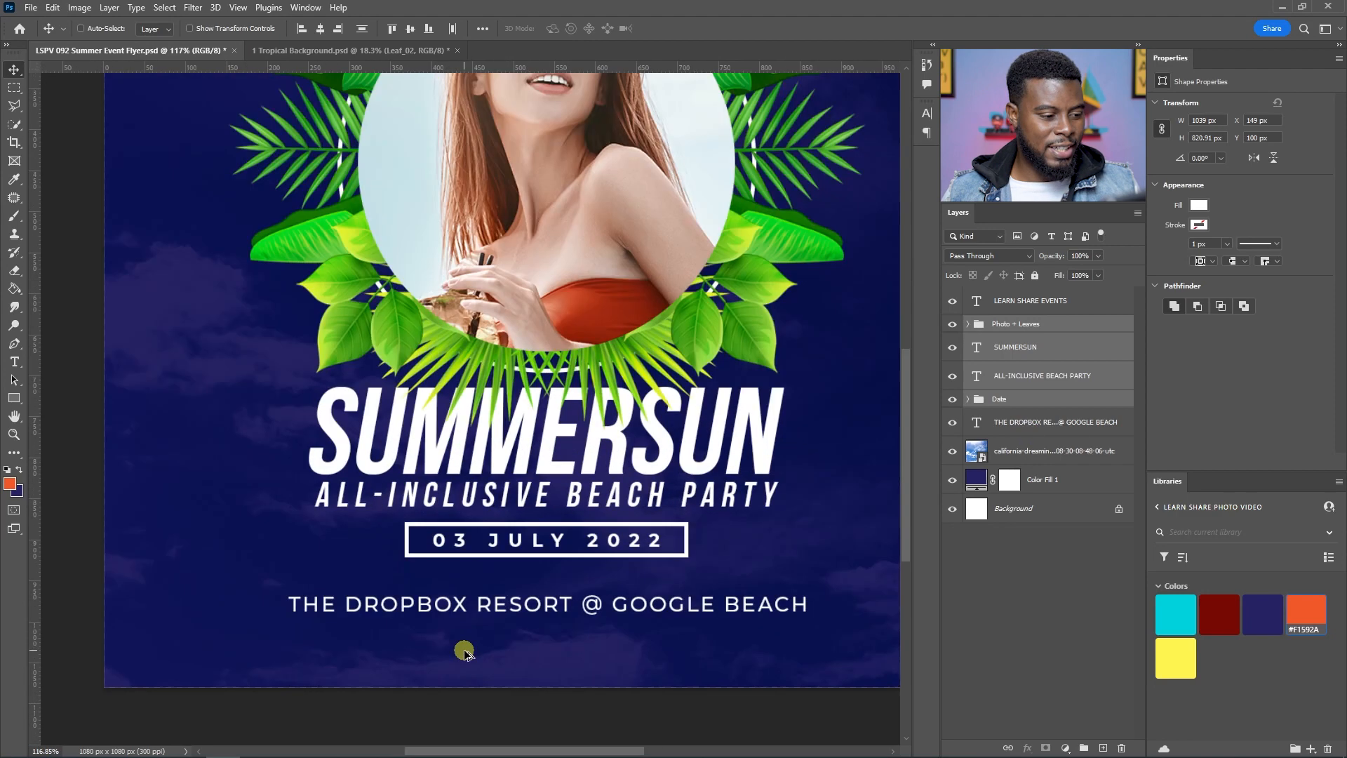
scroll(477, 642, down, 1)
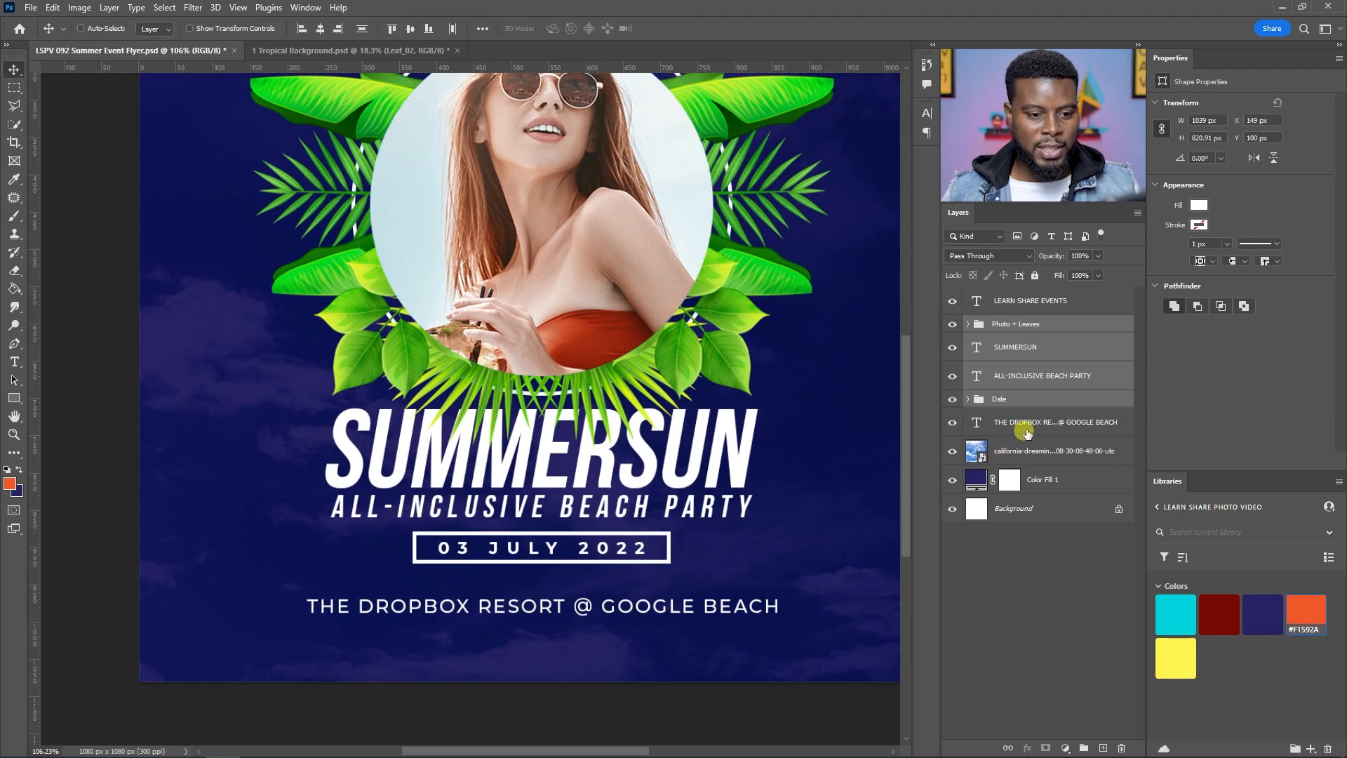
Step: Centre the venue line horizontally on the canvas and move it up slightly closer to the date
click(1022, 429)
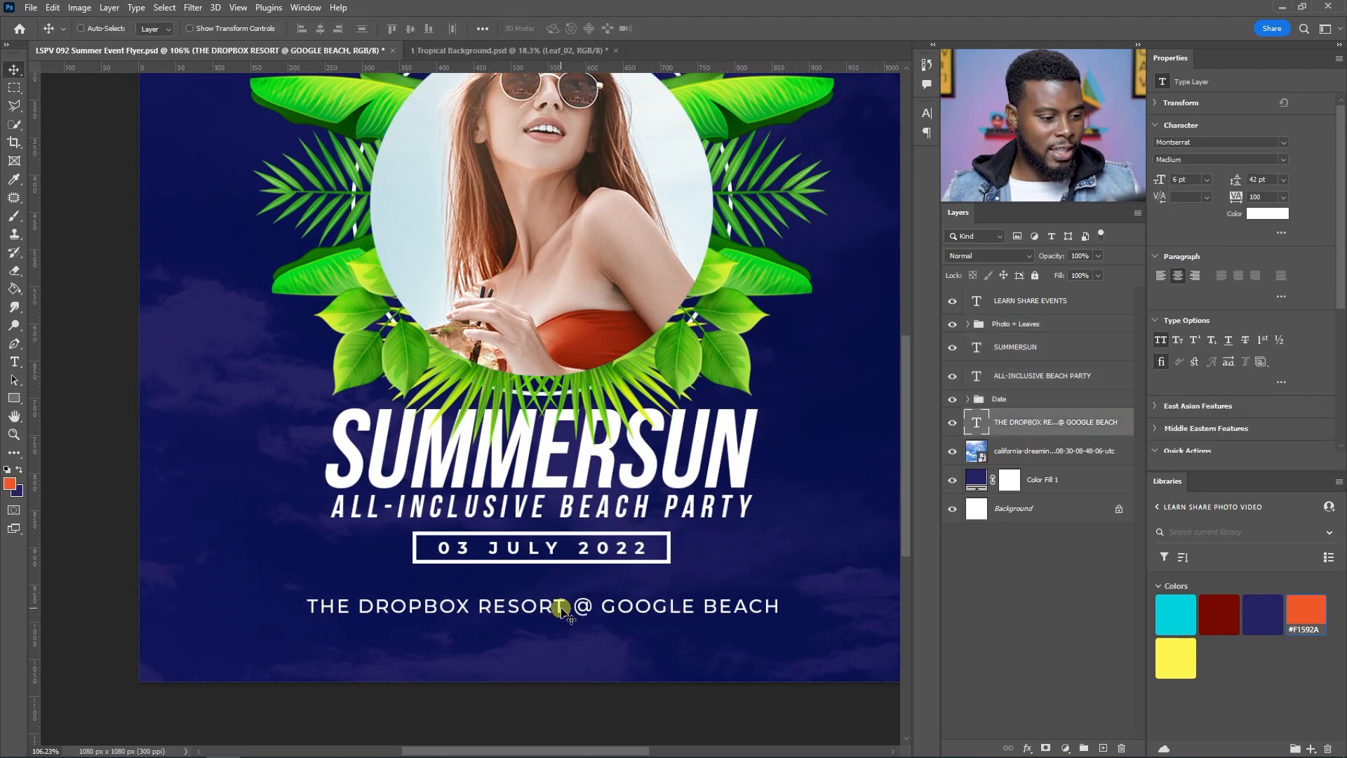
key(ctrl+a)
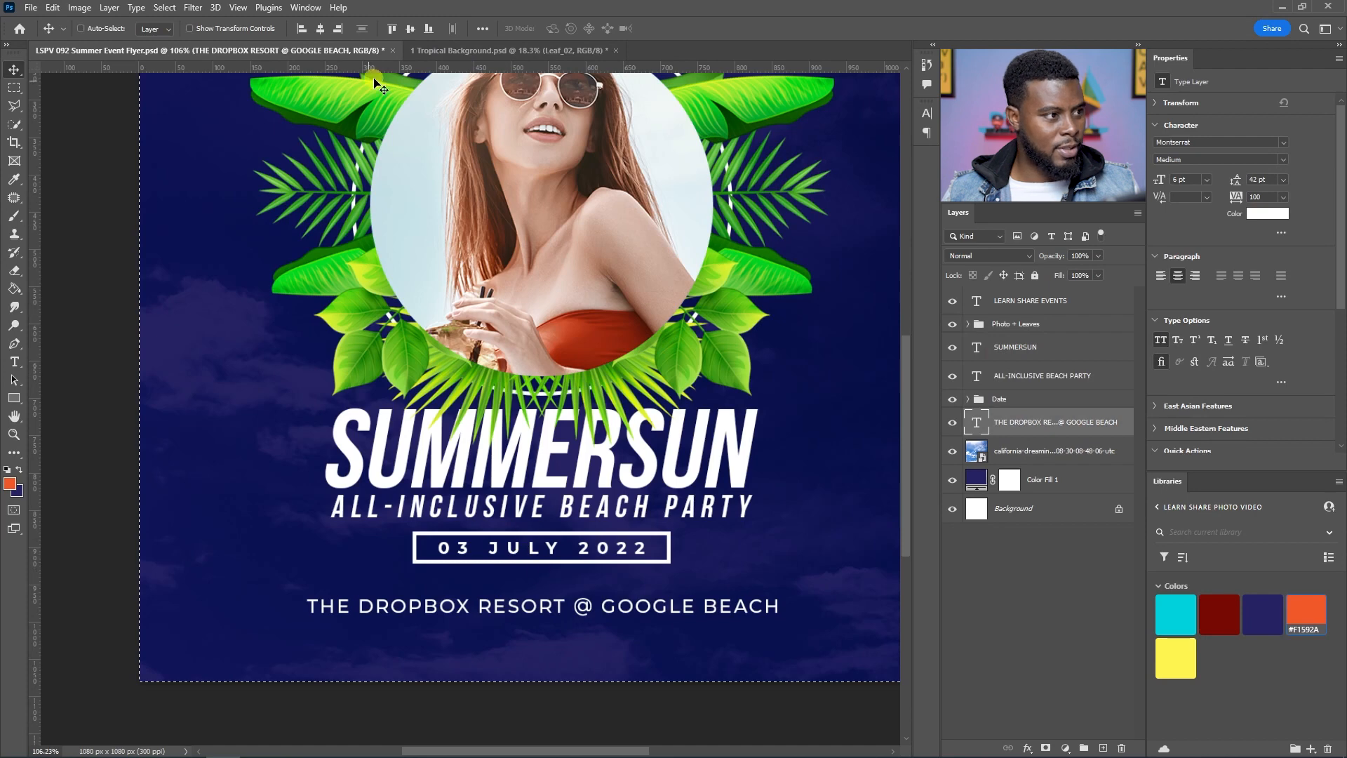
click(321, 30)
key(ctrl+d)
drag(593, 607, 593, 588)
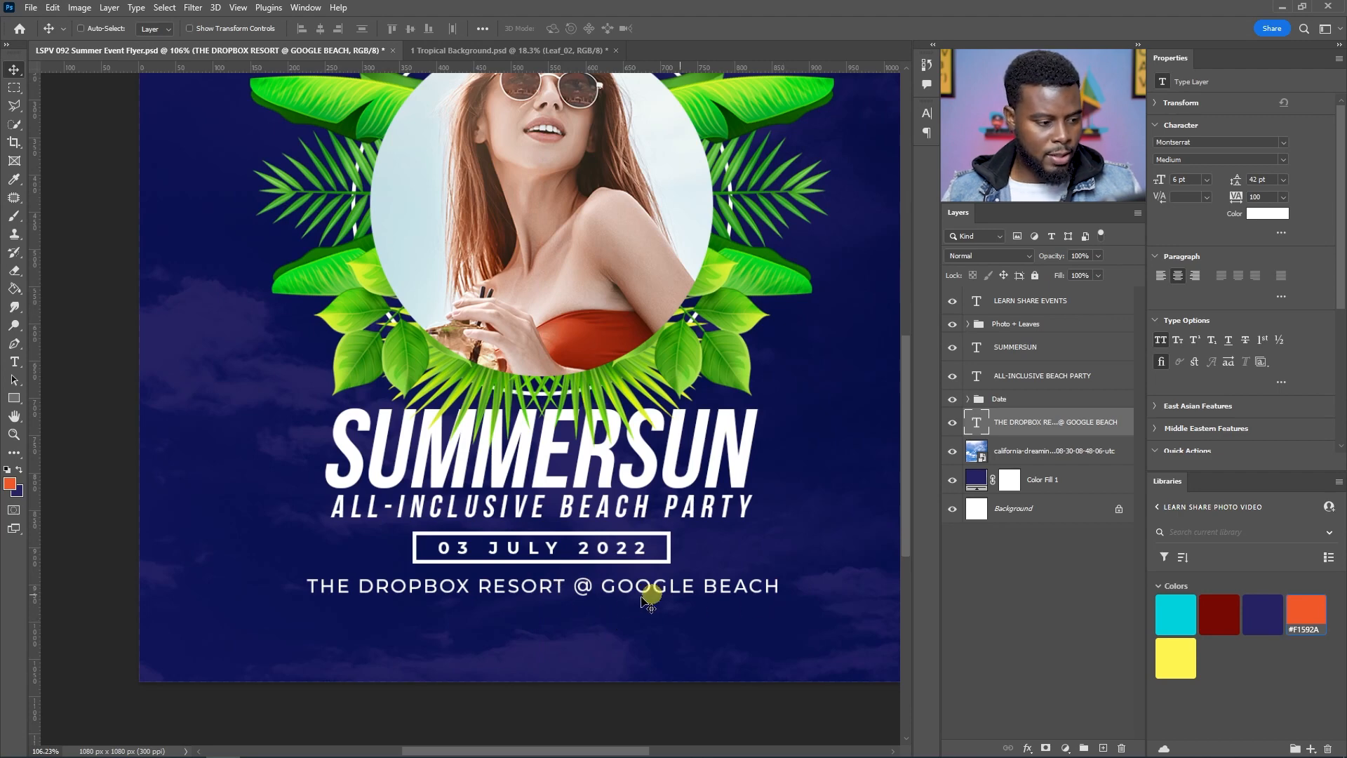
Step: Duplicate the venue line and move the copy down directly beneath the original
key(ctrl+j)
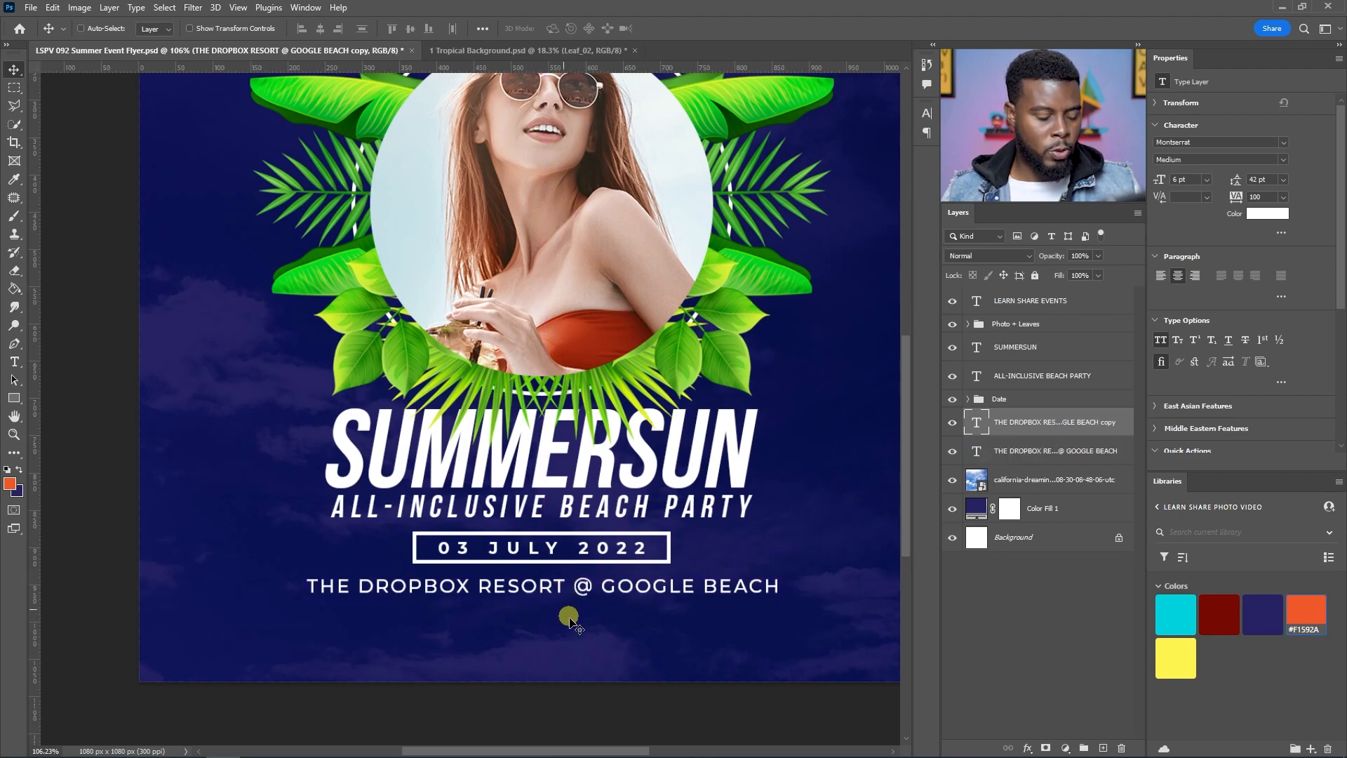
drag(572, 598, 574, 622)
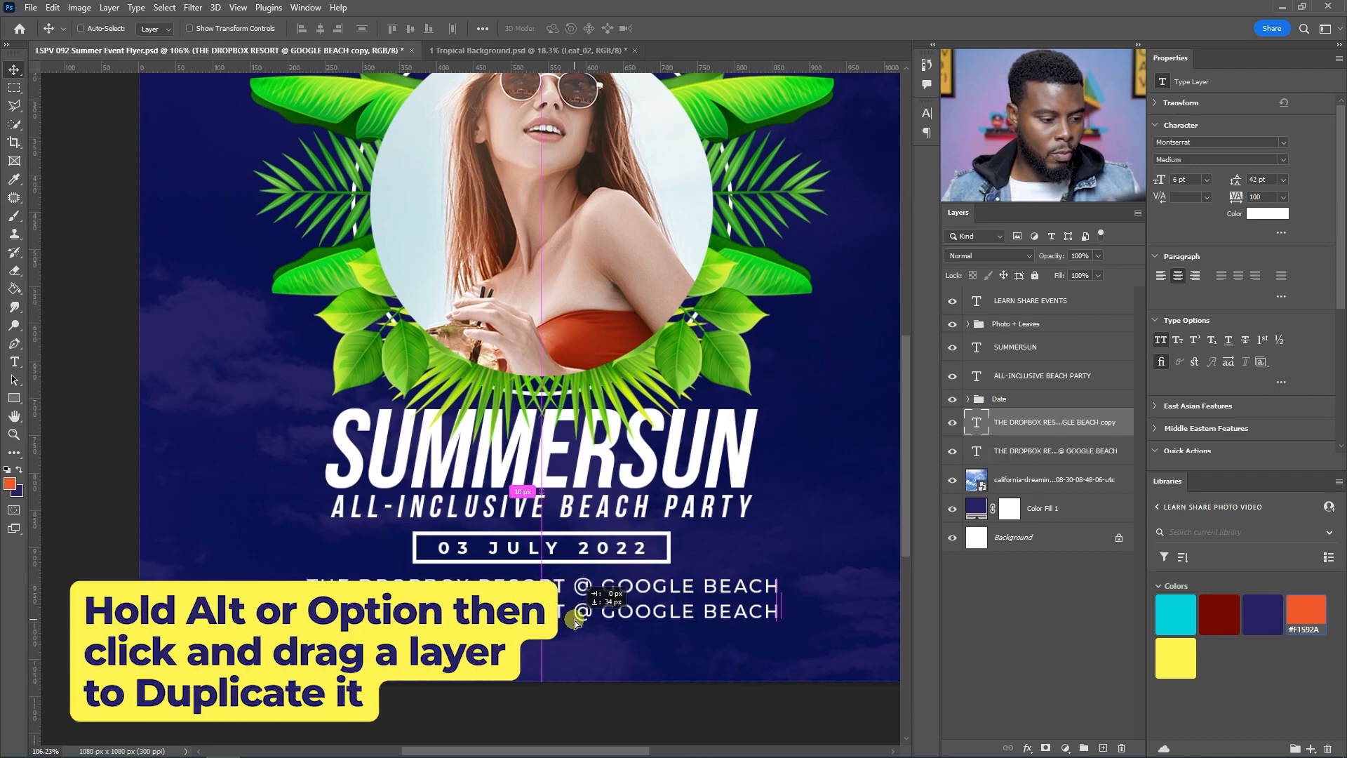
Step: Replace the duplicated venue line's text with "ADM$500 | MUSIC BY DJ CJAM | 12PM - 12AM" and commit it
double_click(569, 611)
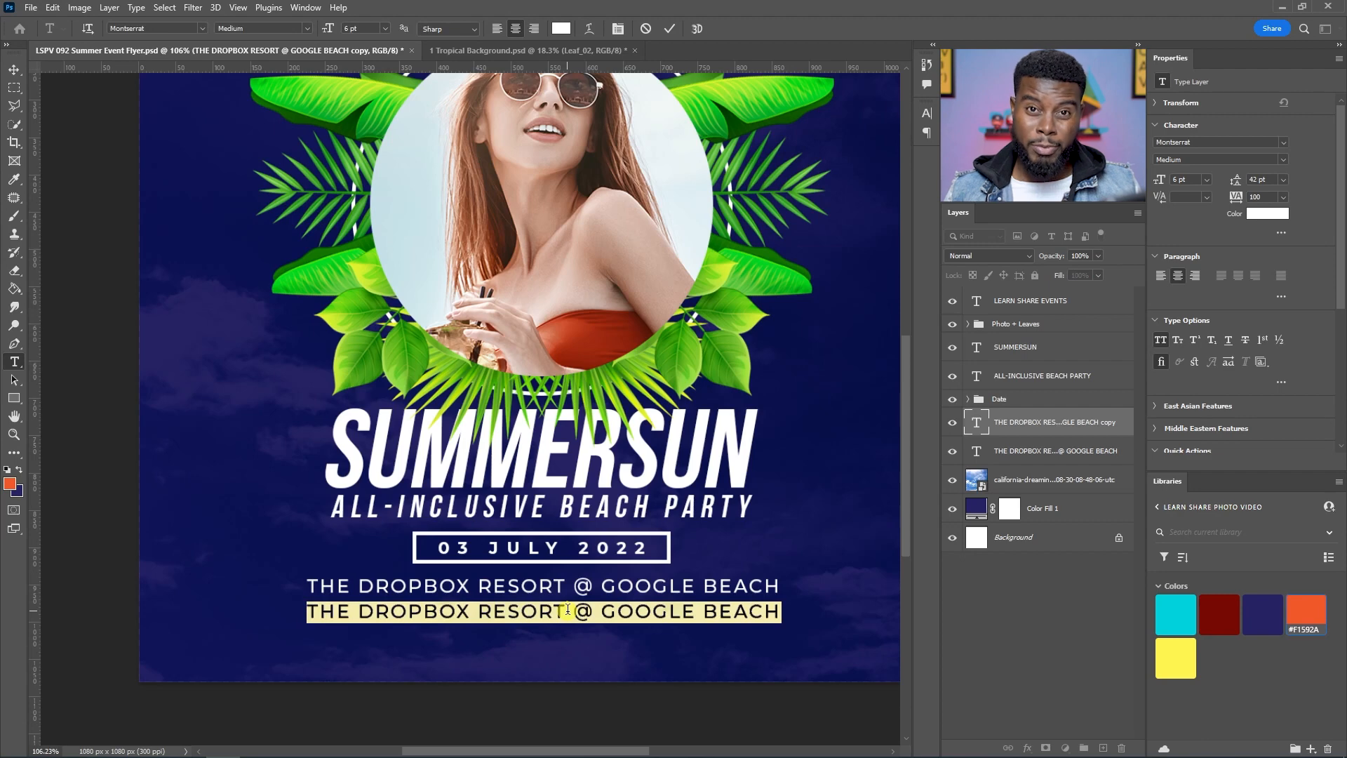
text(ADM)
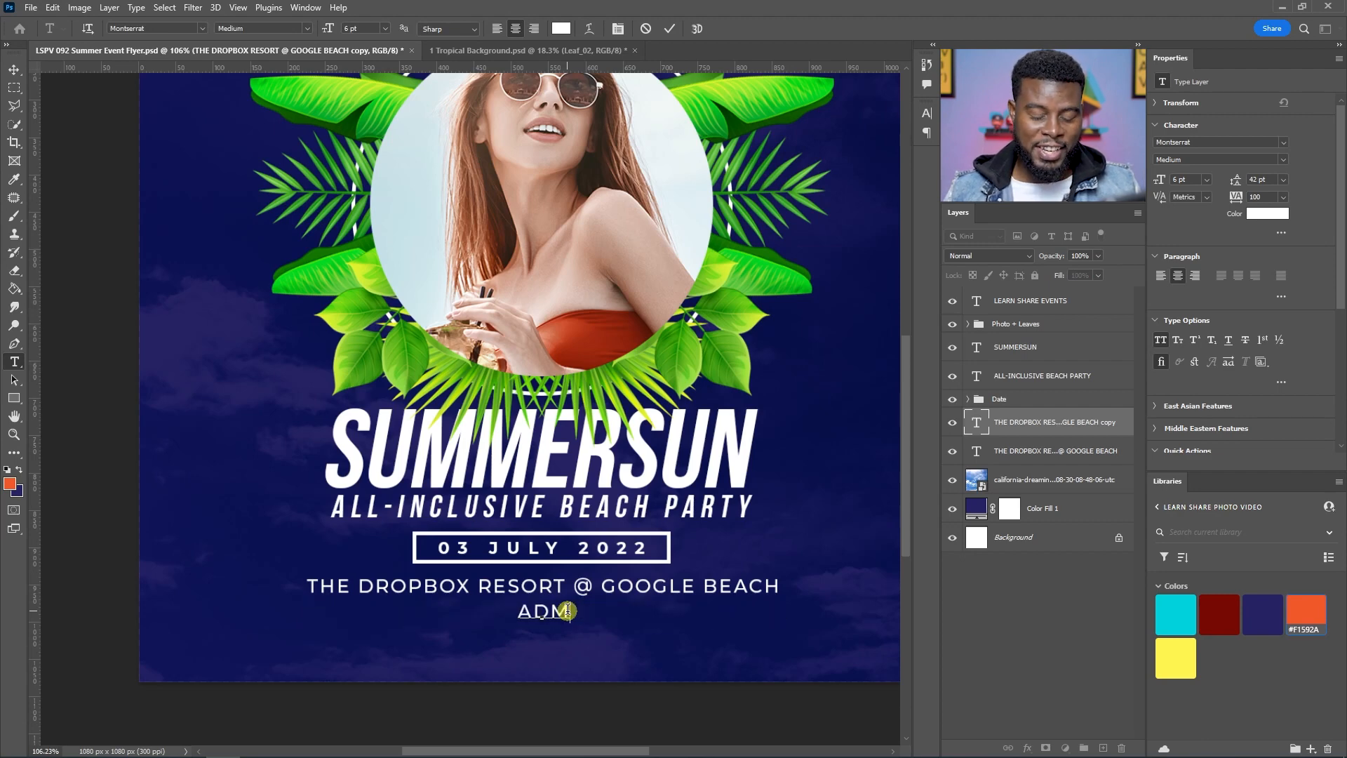
text(I)
text(500)
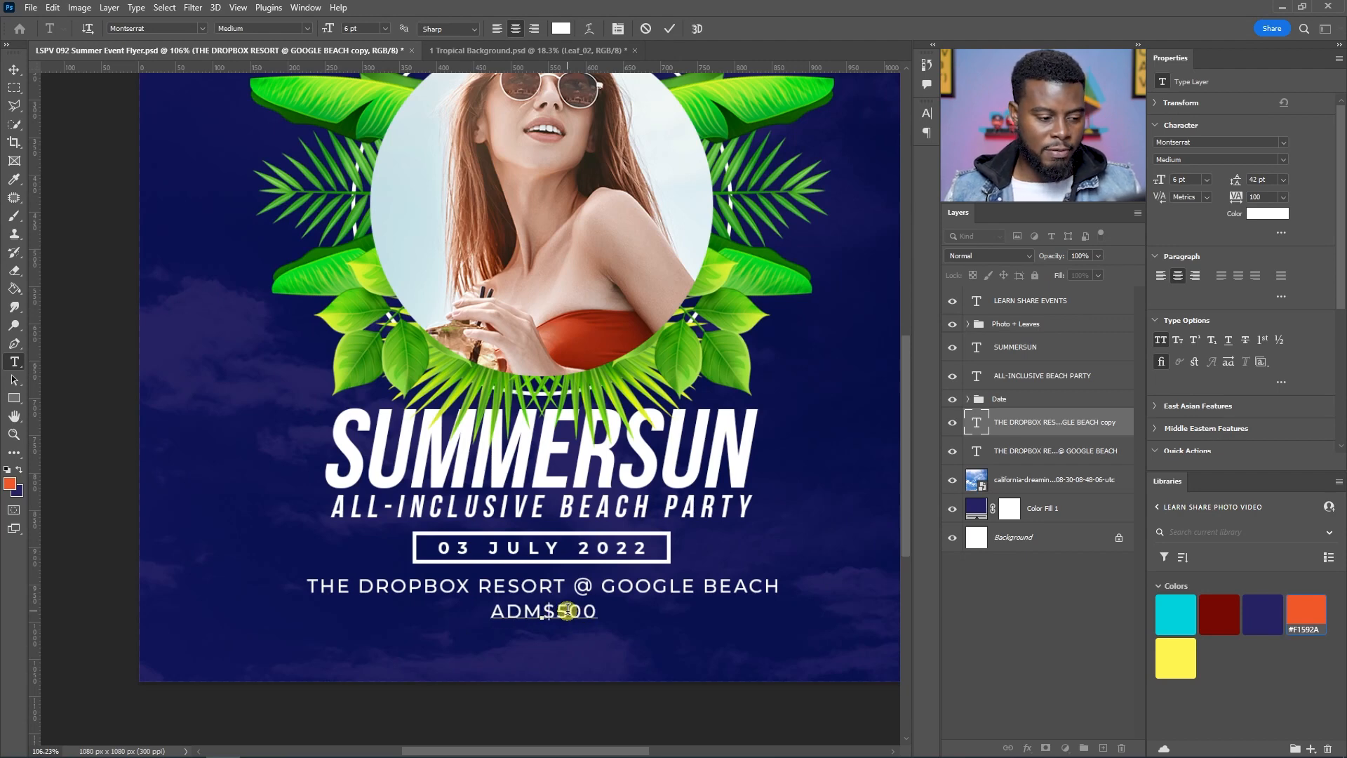
text(| MUSIC BY DJ)
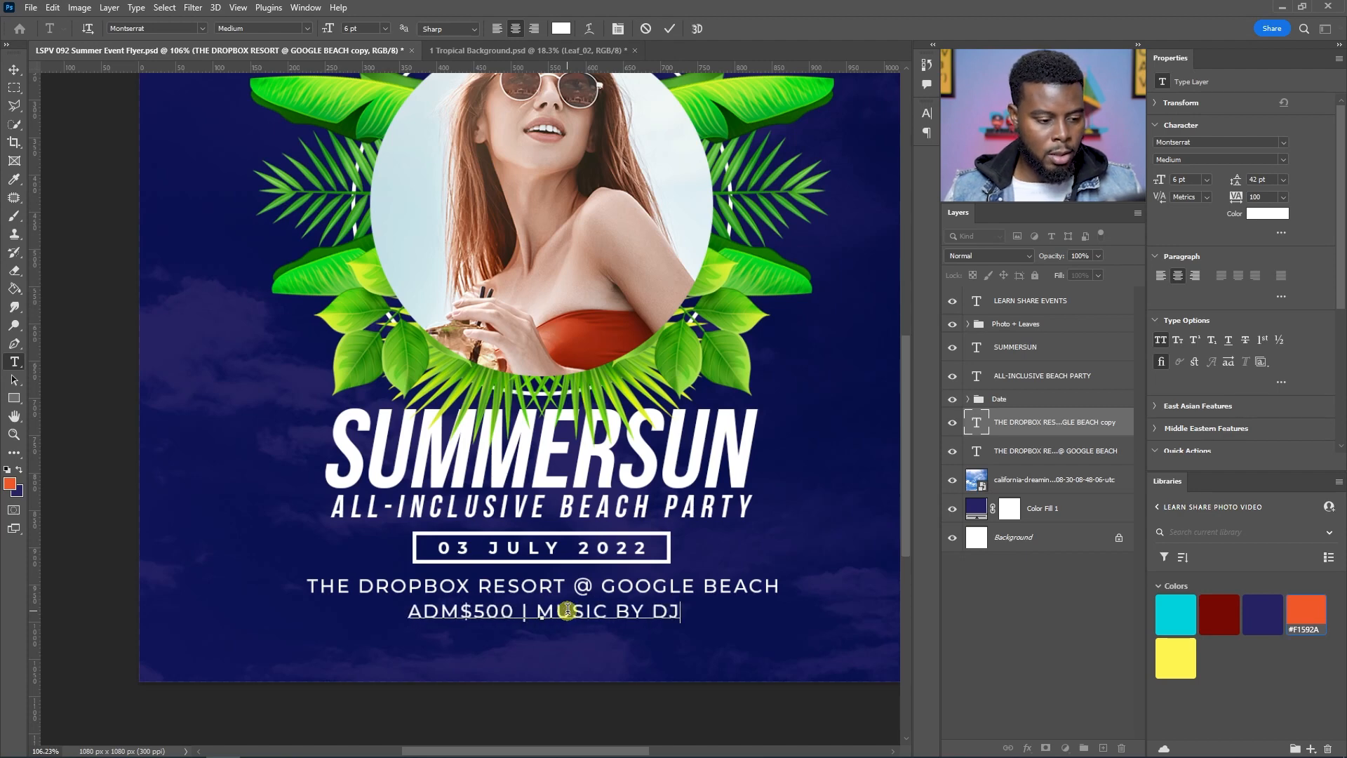
text(C)
key(BackSpace)
text(CJAM)
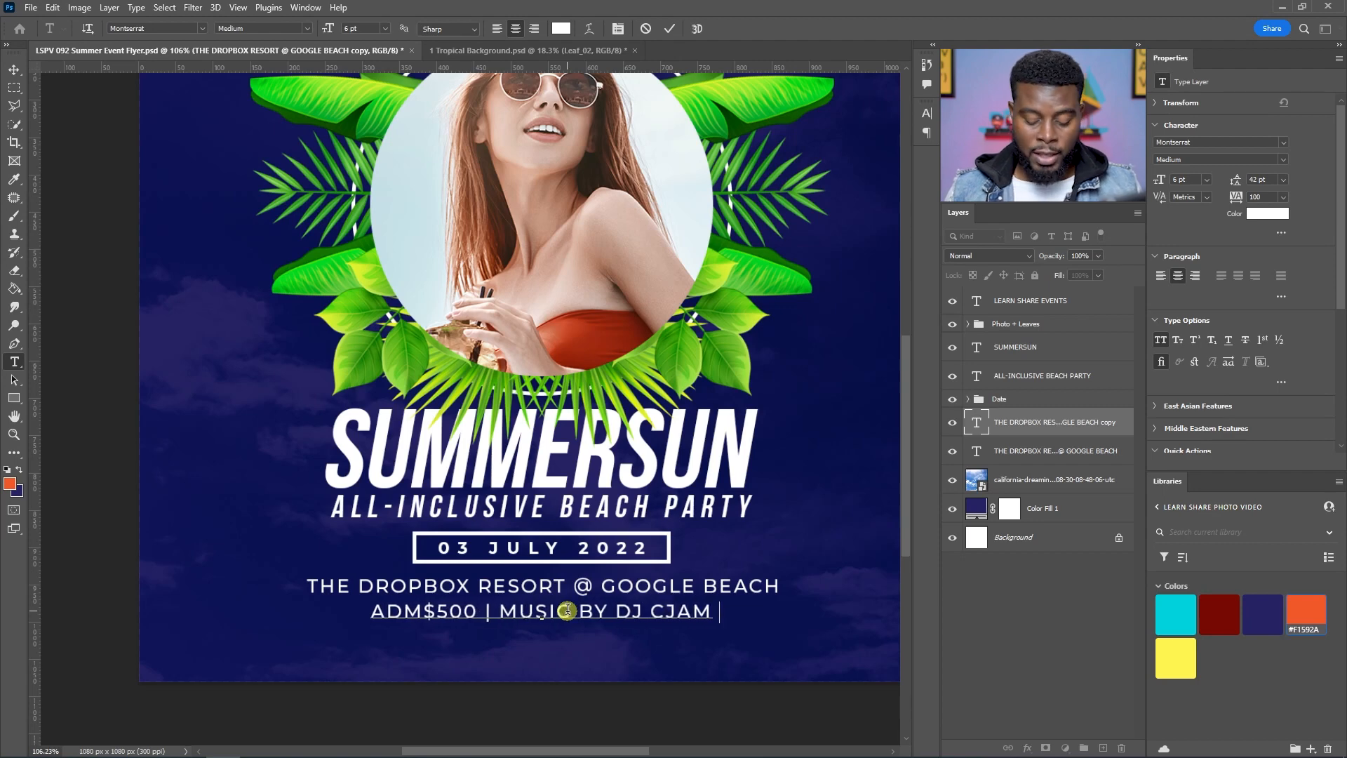
text( | )
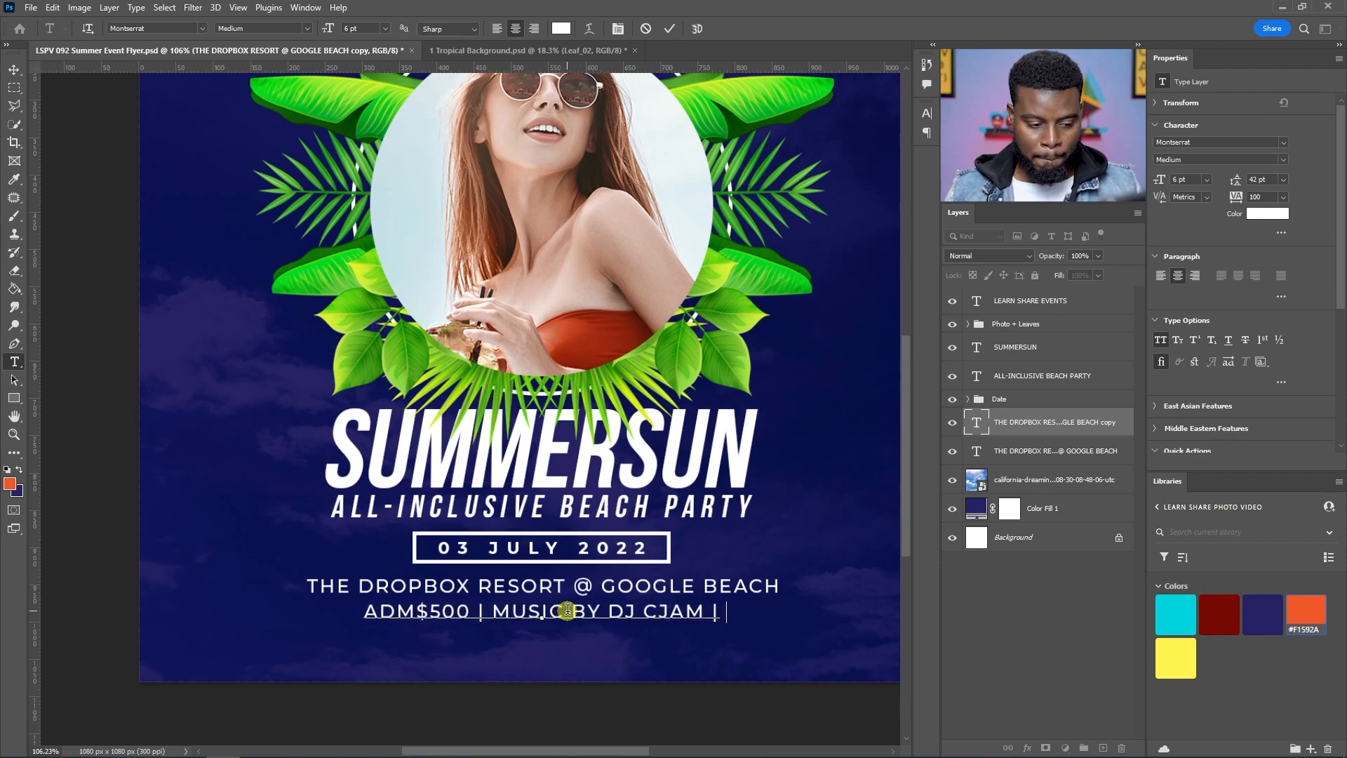
text(12PM - 12)
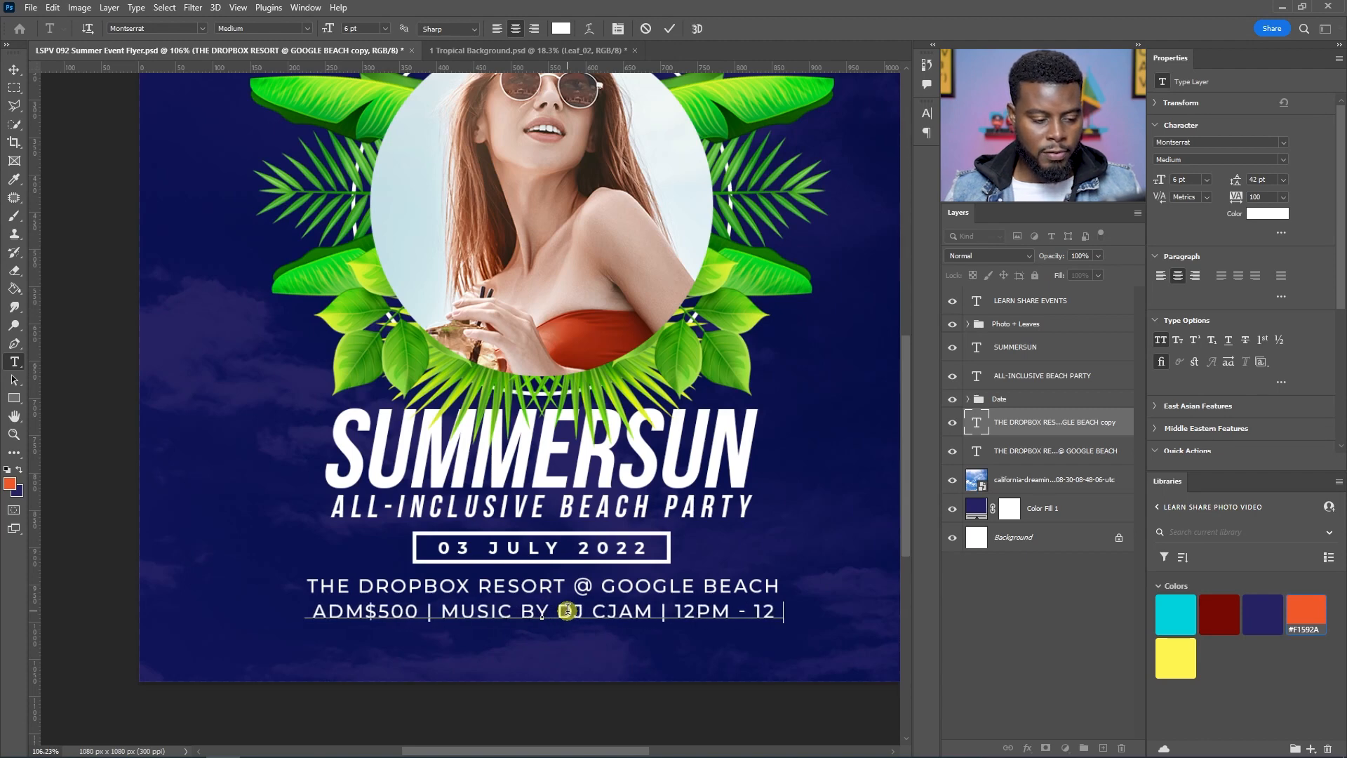
text(PM)
key(BackSpace)
key(BackSpace)
text(AM)
key(ctrl+Return)
key(v)
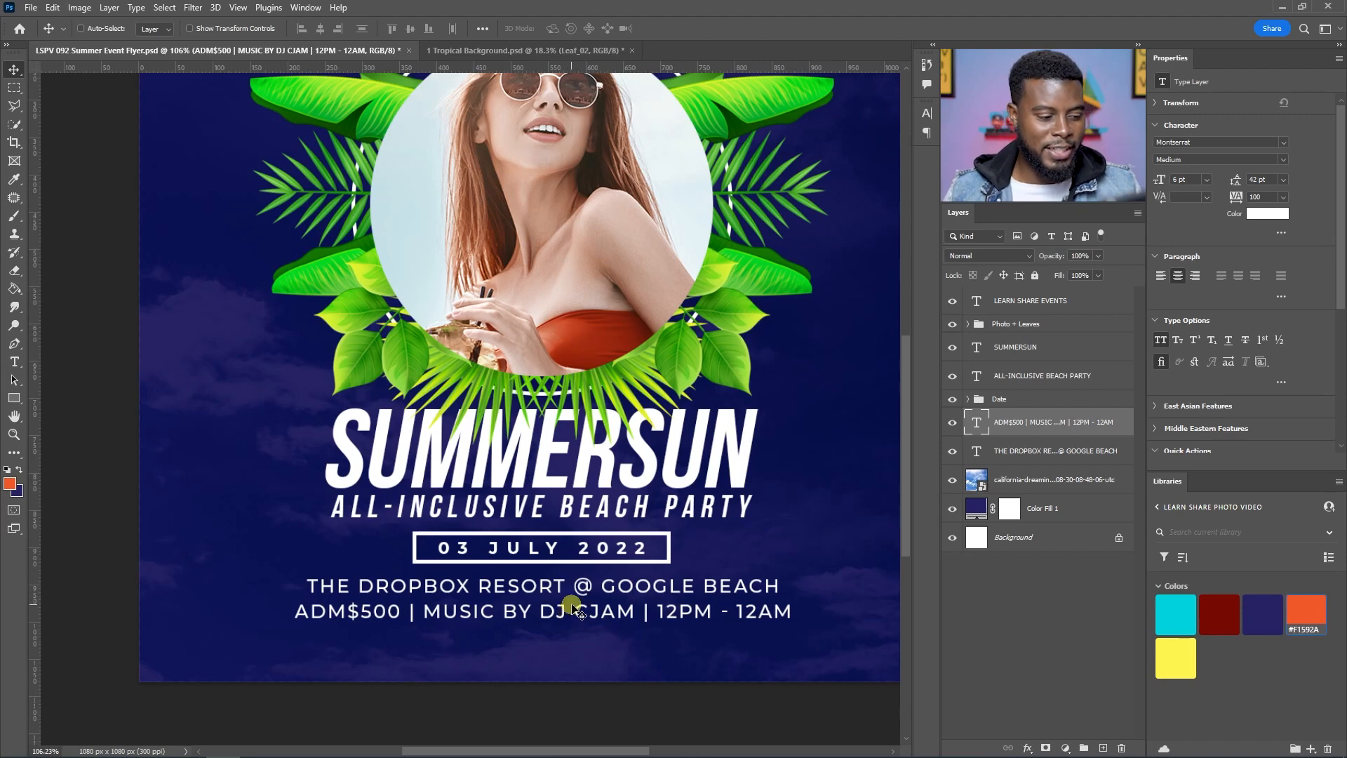
Step: Reduce the info line's font size to 4 pt
key(t)
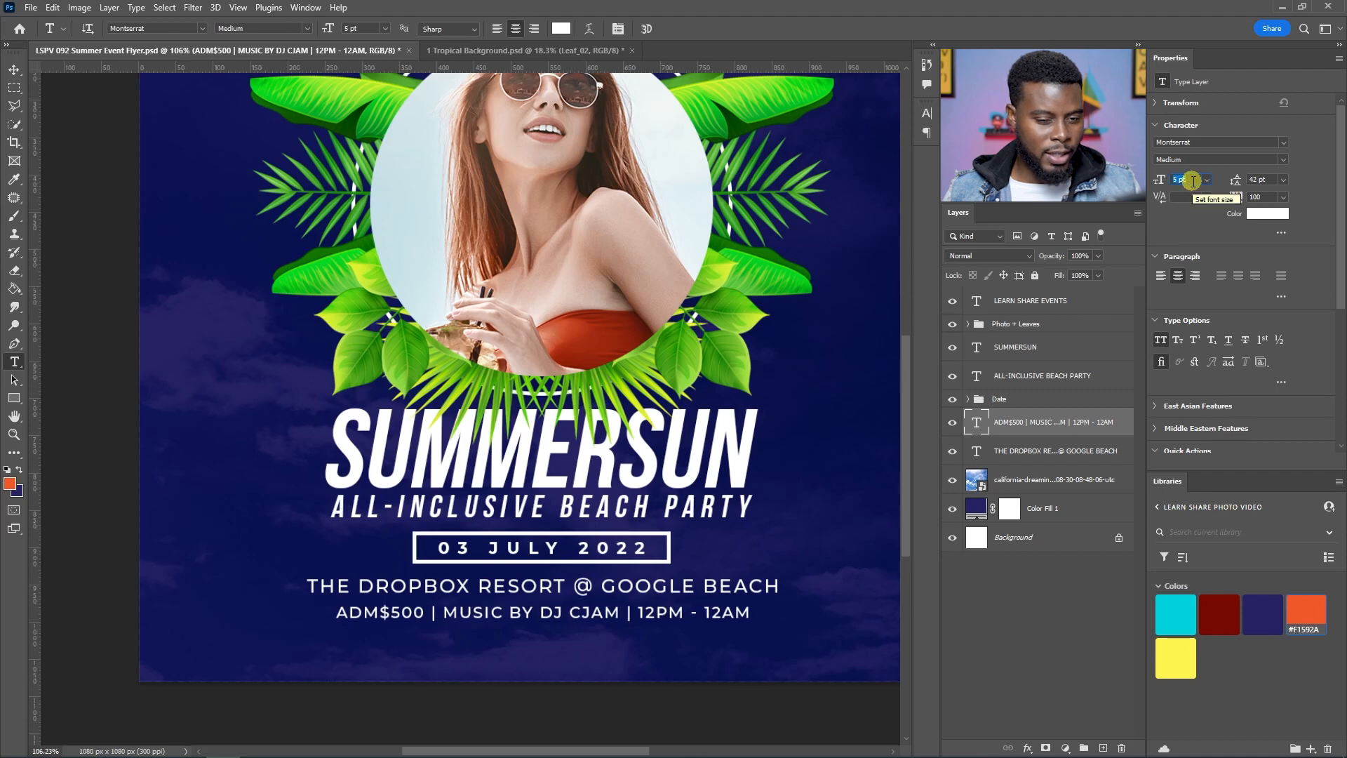
scroll(1192, 181, down, 1)
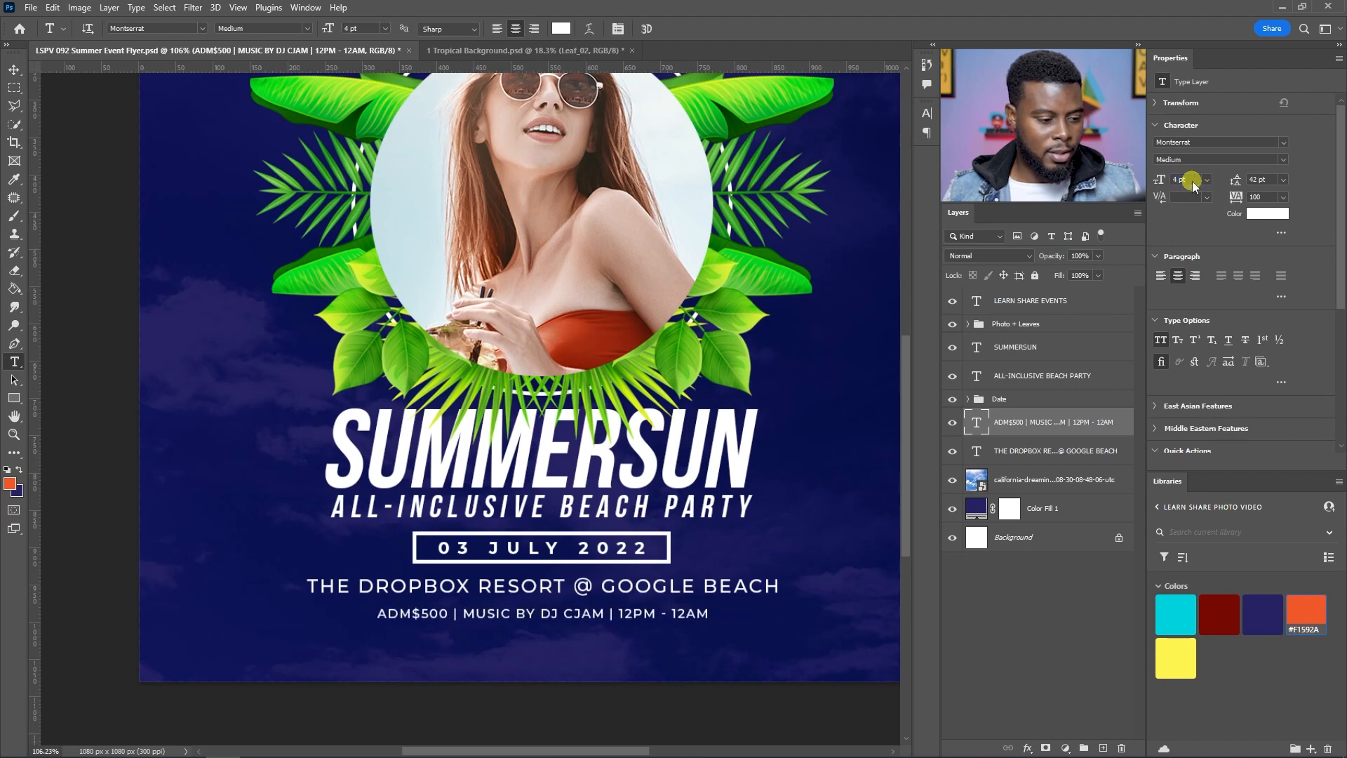
click(582, 660)
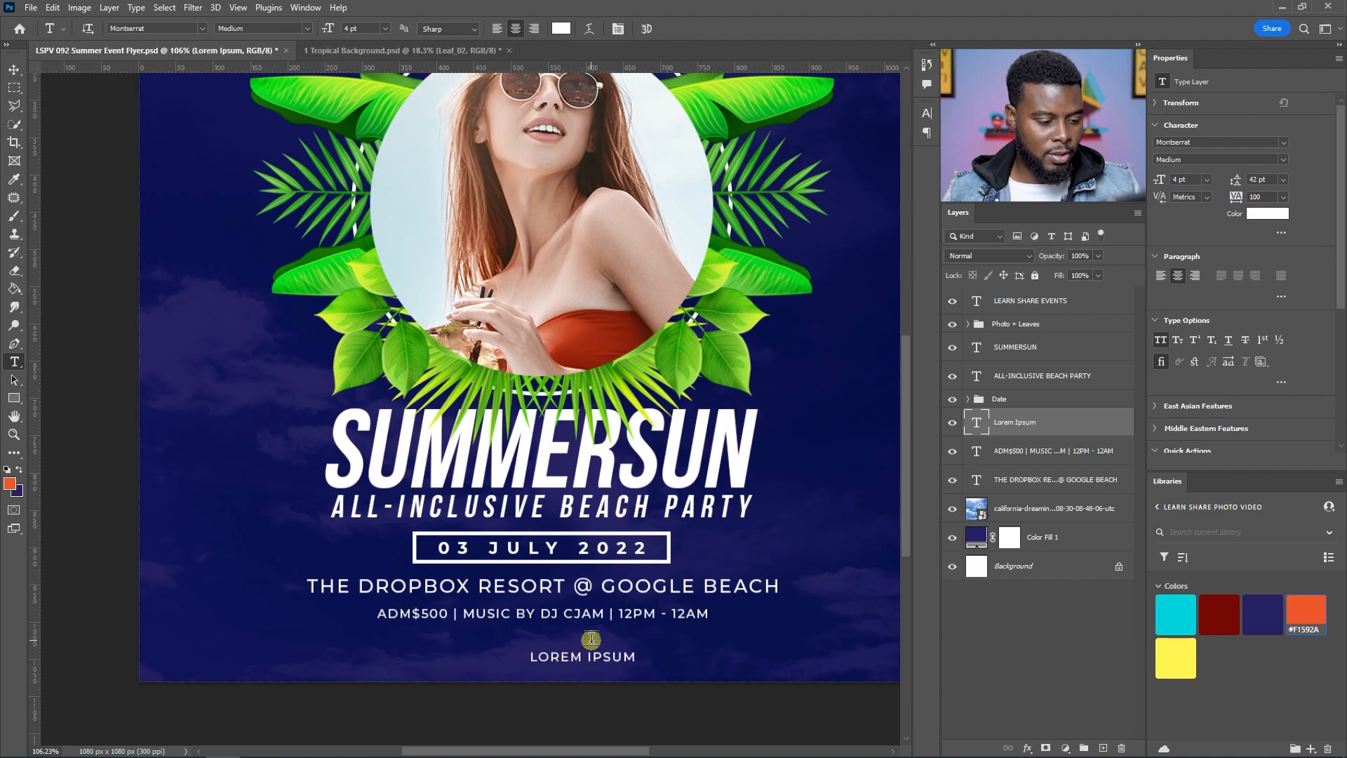
key(Escape)
Step: Move the info line up slightly, closer to the venue line
key(v)
scroll(588, 645, up, 3)
drag(526, 607, 528, 596)
scroll(527, 591, down, 5)
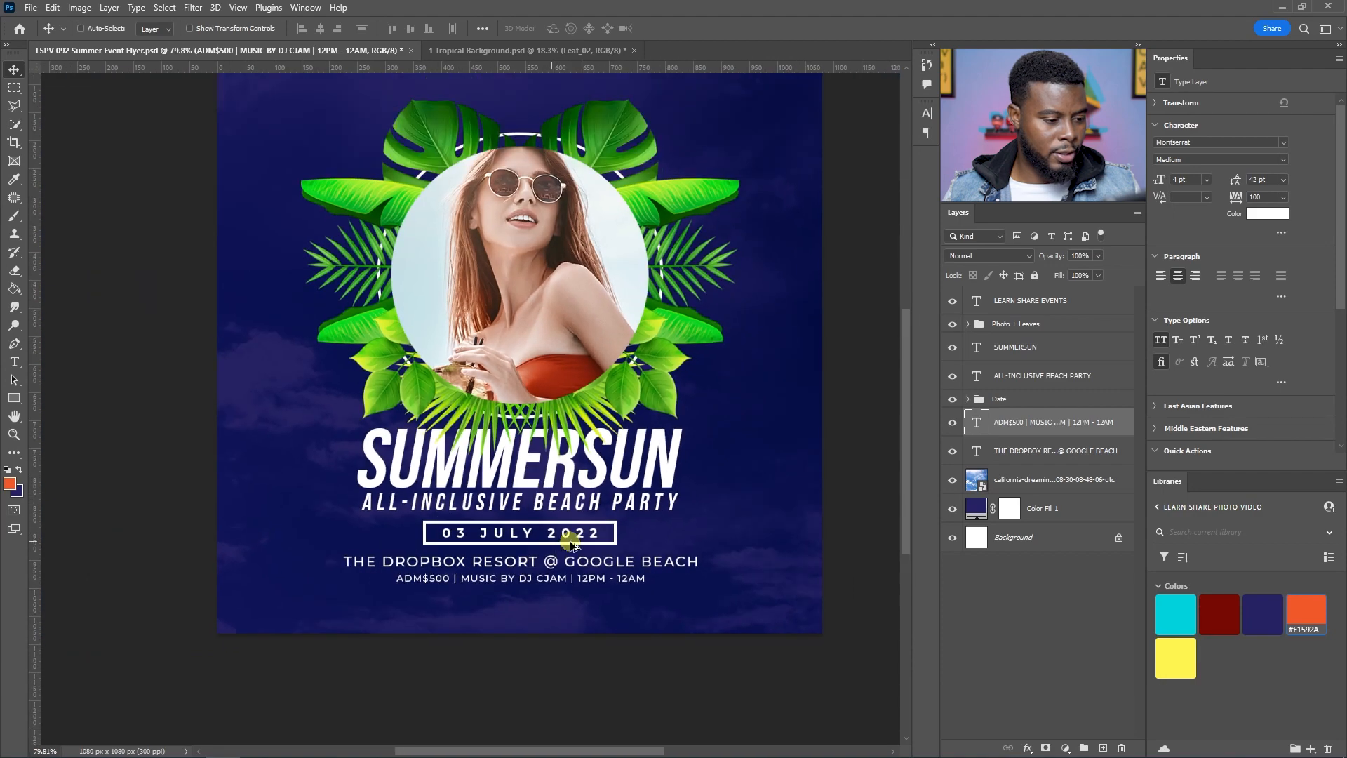
Step: Set "$500" and "DJ CJAM" in the info line to Bold
scroll(561, 541, up, 6)
scroll(547, 567, up, 2)
key(t)
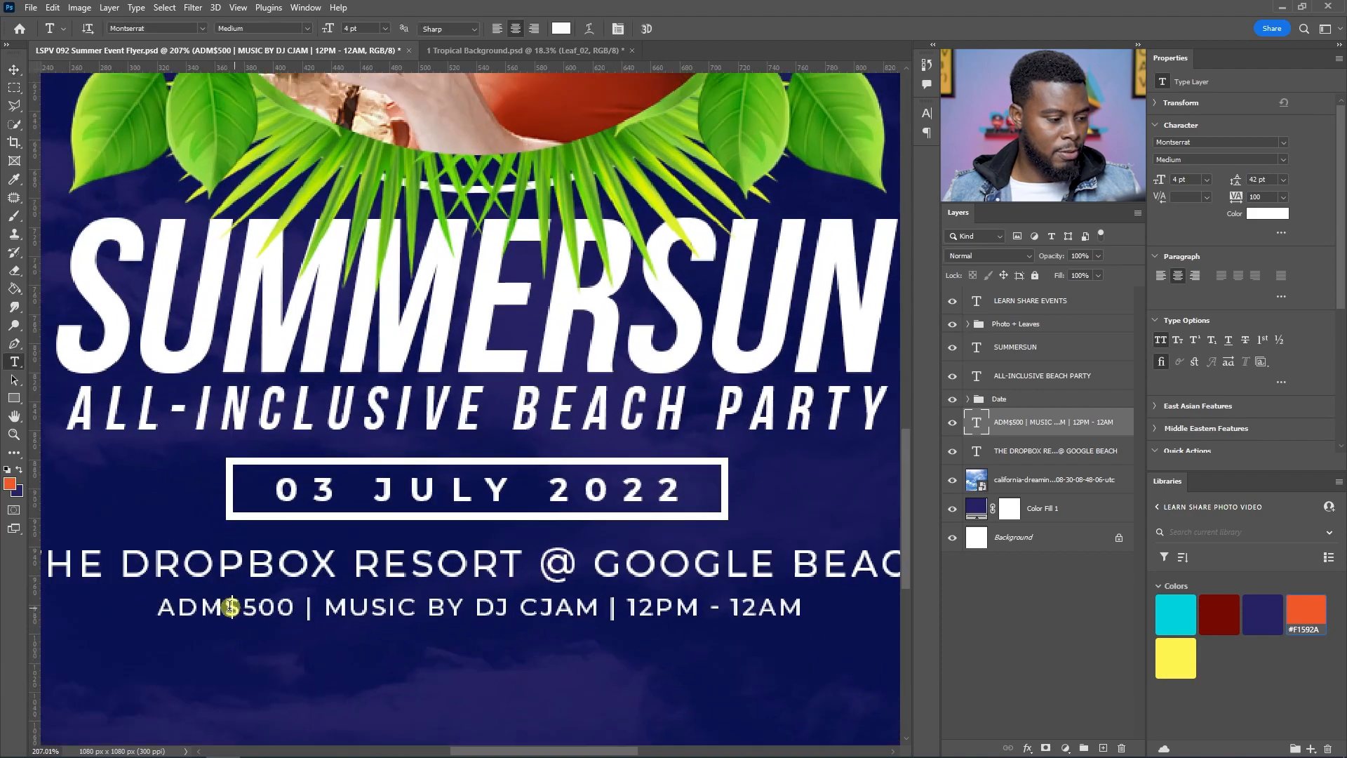
drag(226, 605, 296, 607)
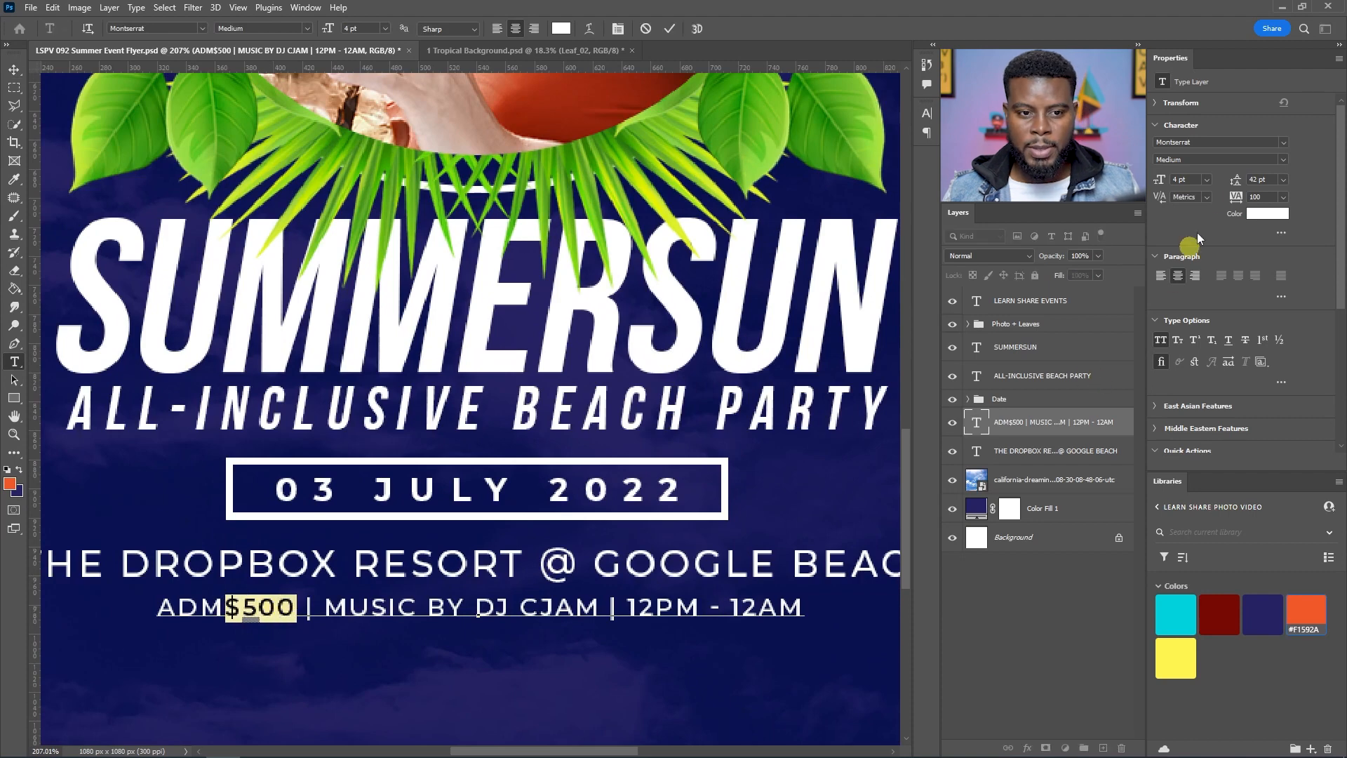
click(1274, 160)
click(1196, 309)
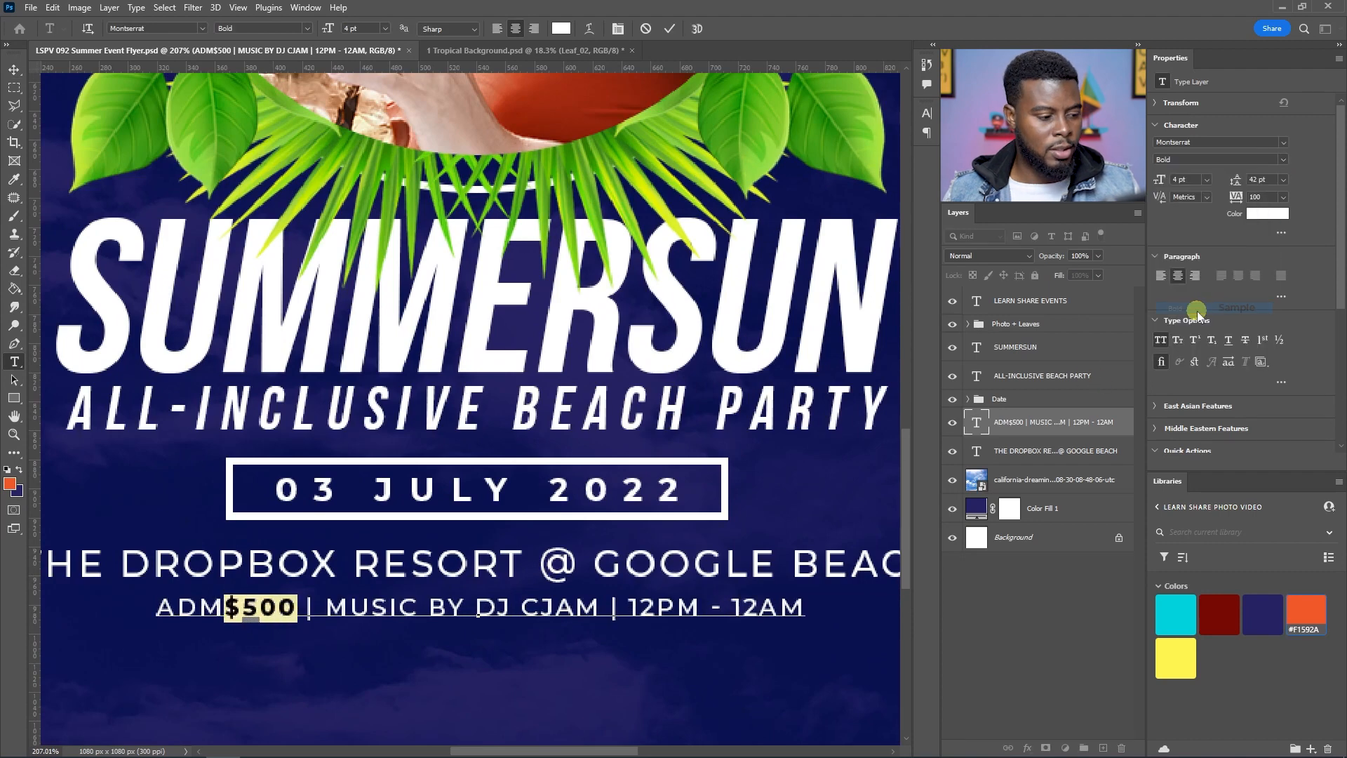
click(479, 607)
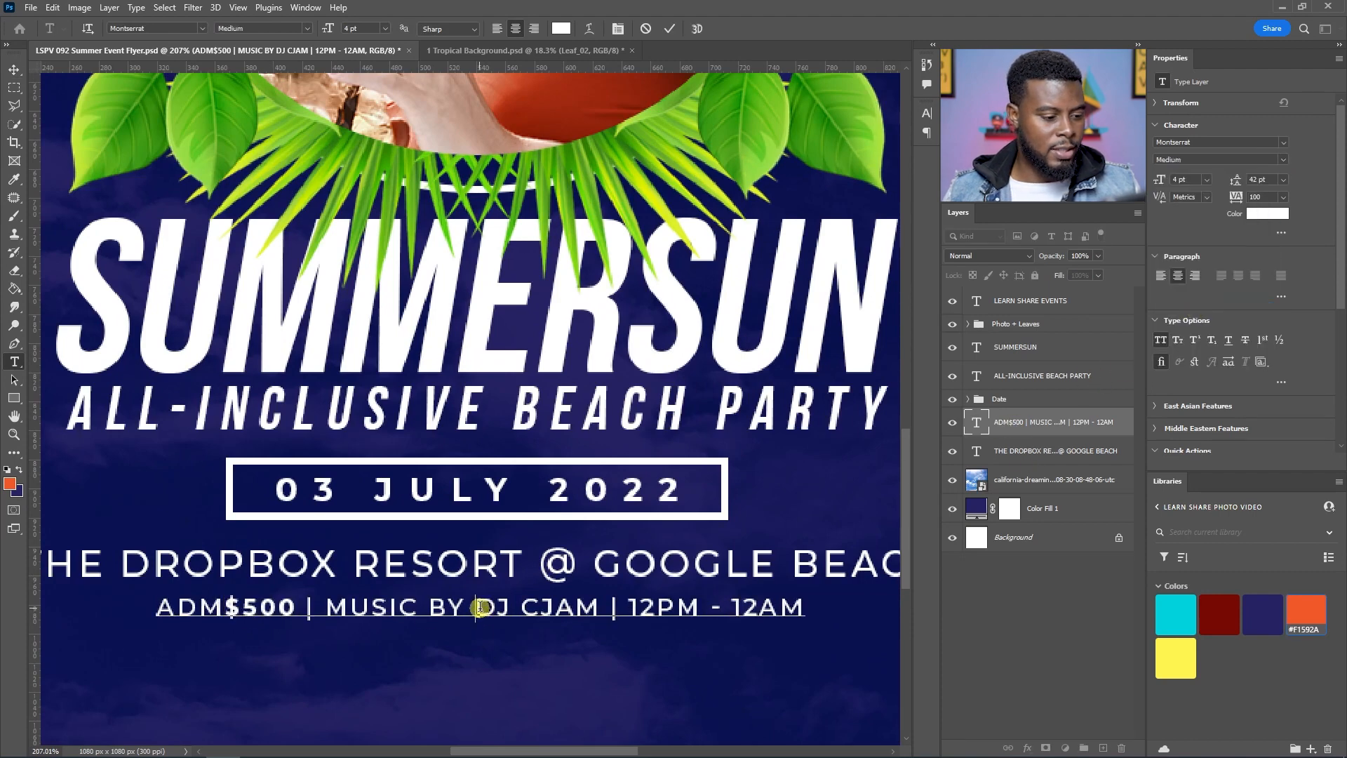
drag(479, 608, 601, 607)
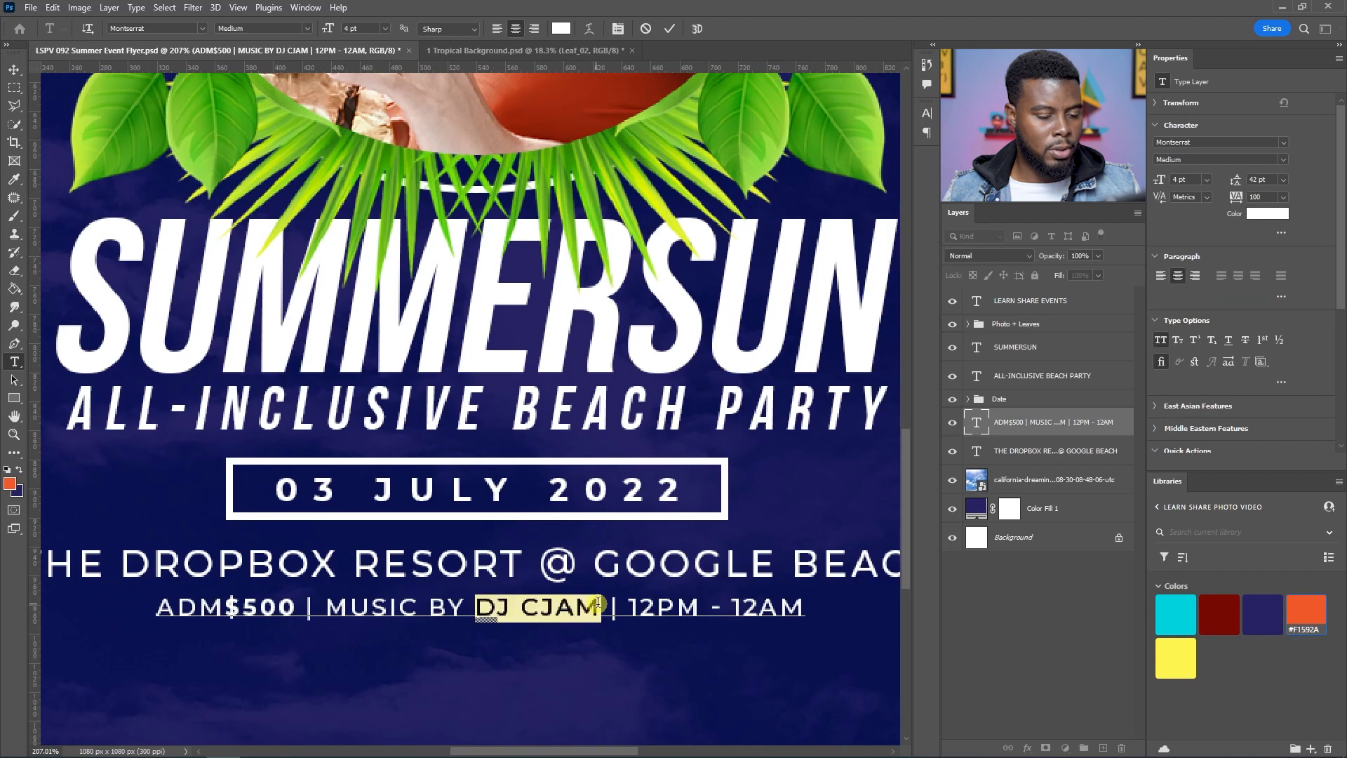
click(1285, 161)
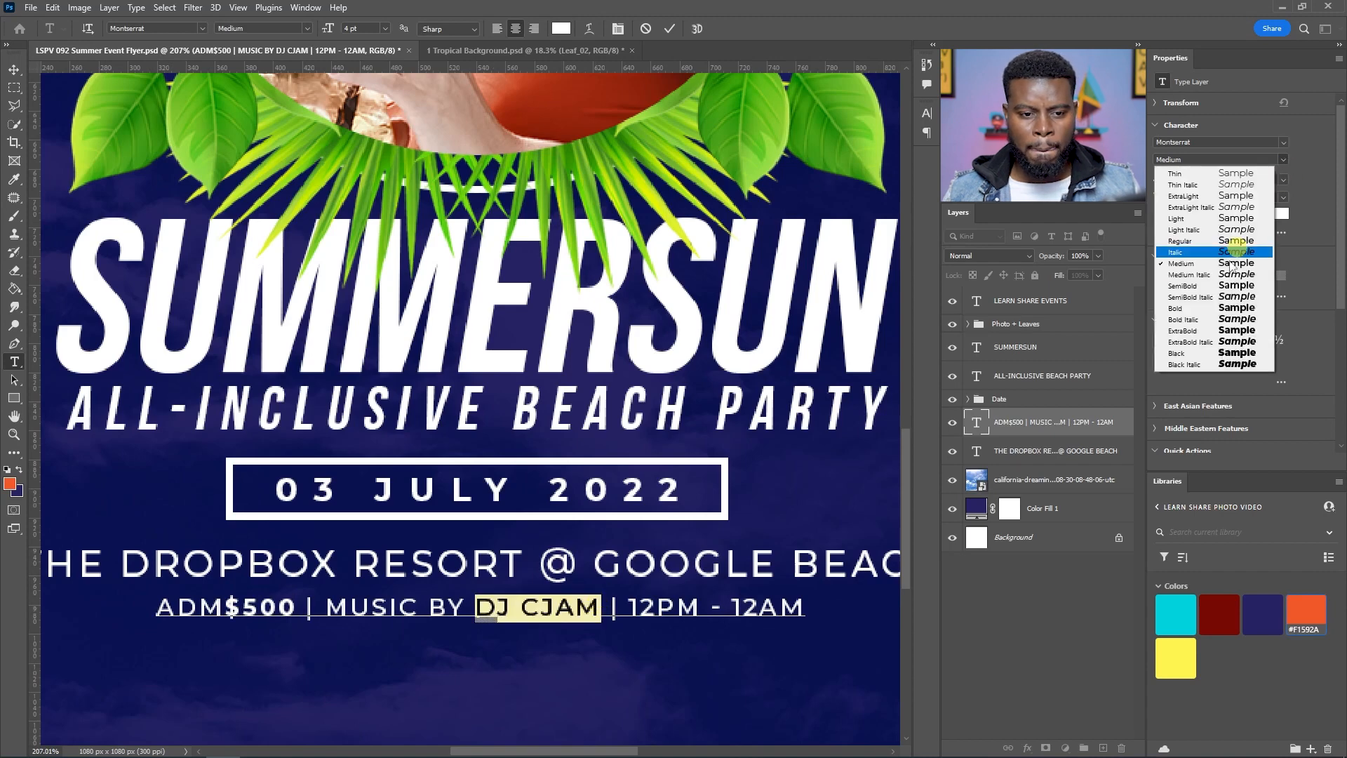
click(1200, 309)
click(1021, 430)
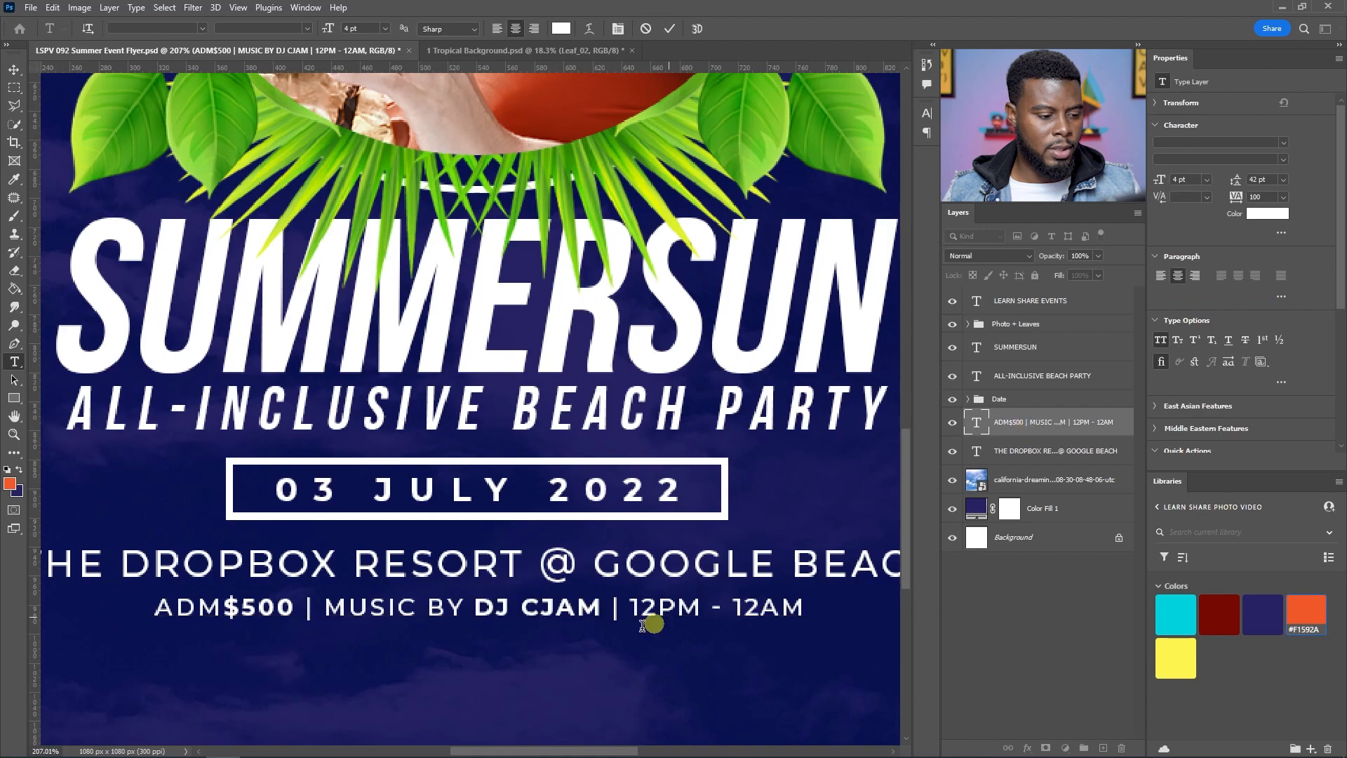
Step: Change "$500" and "DJ CJAM" to ExtraBold and add a space between ADM and $500
key(v)
scroll(535, 639, down, 3)
scroll(537, 631, down, 2)
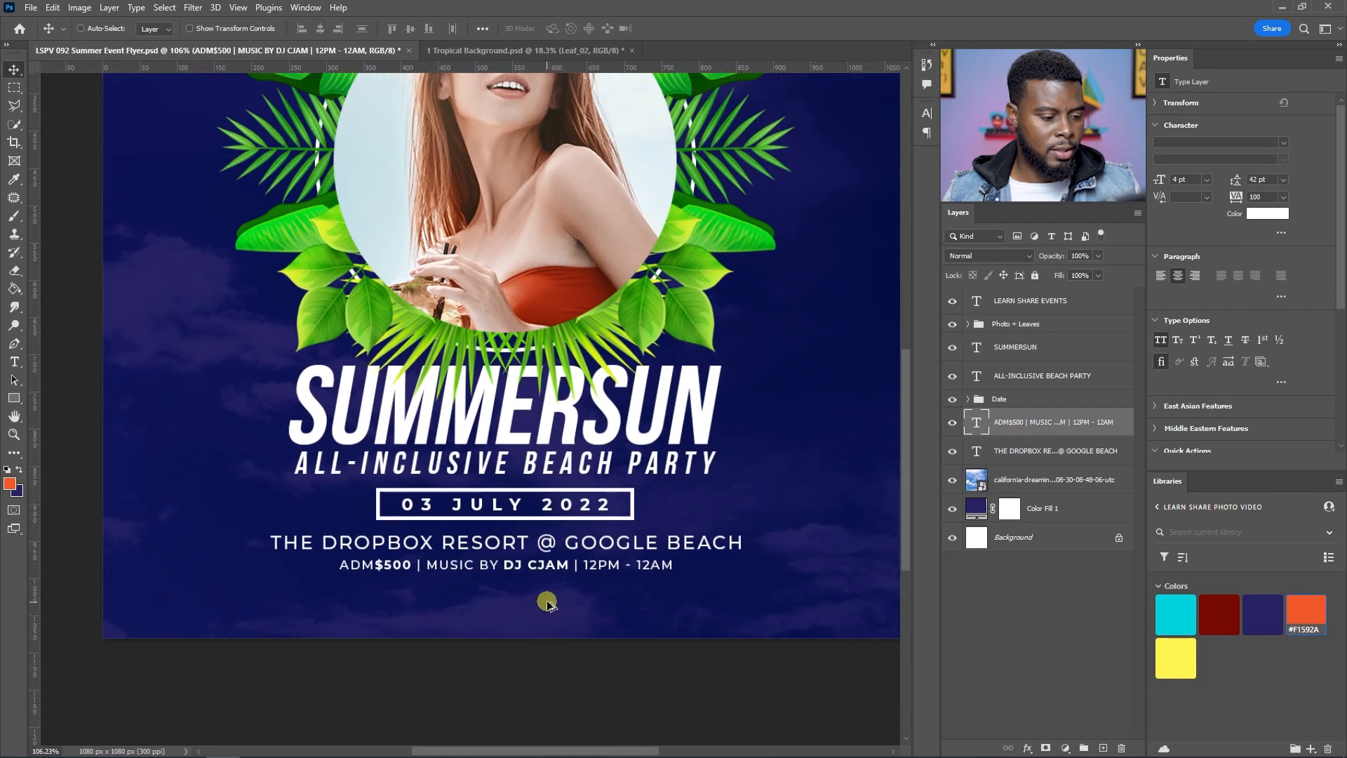
key(t)
drag(319, 553, 367, 553)
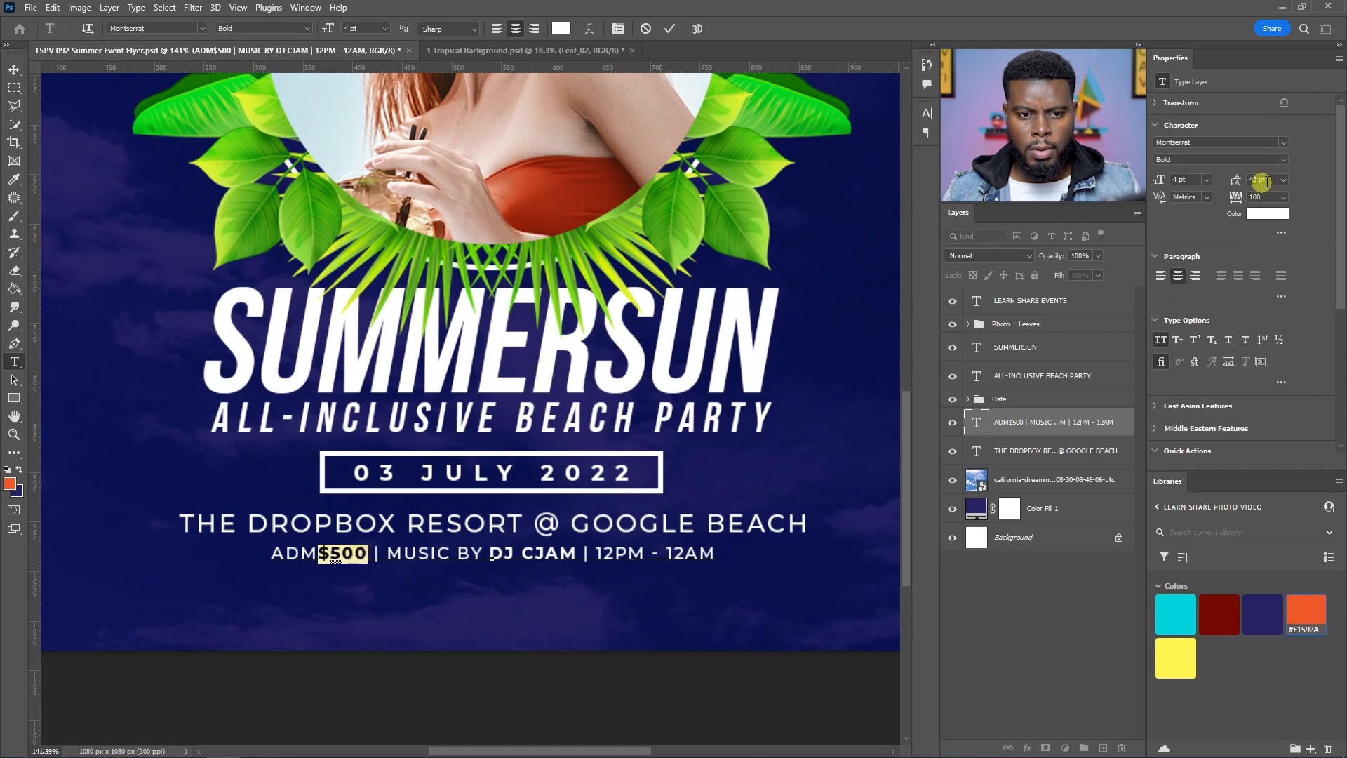
click(1282, 160)
click(1239, 331)
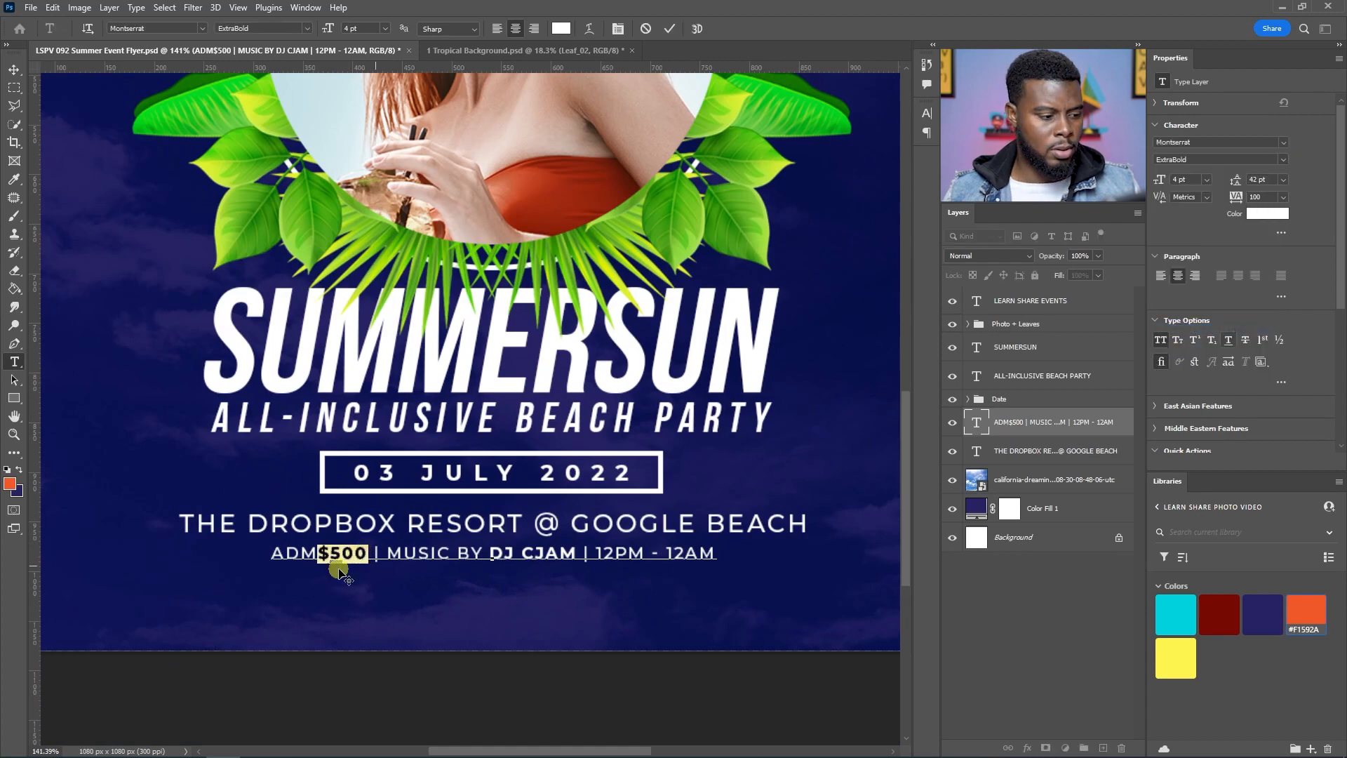
click(316, 552)
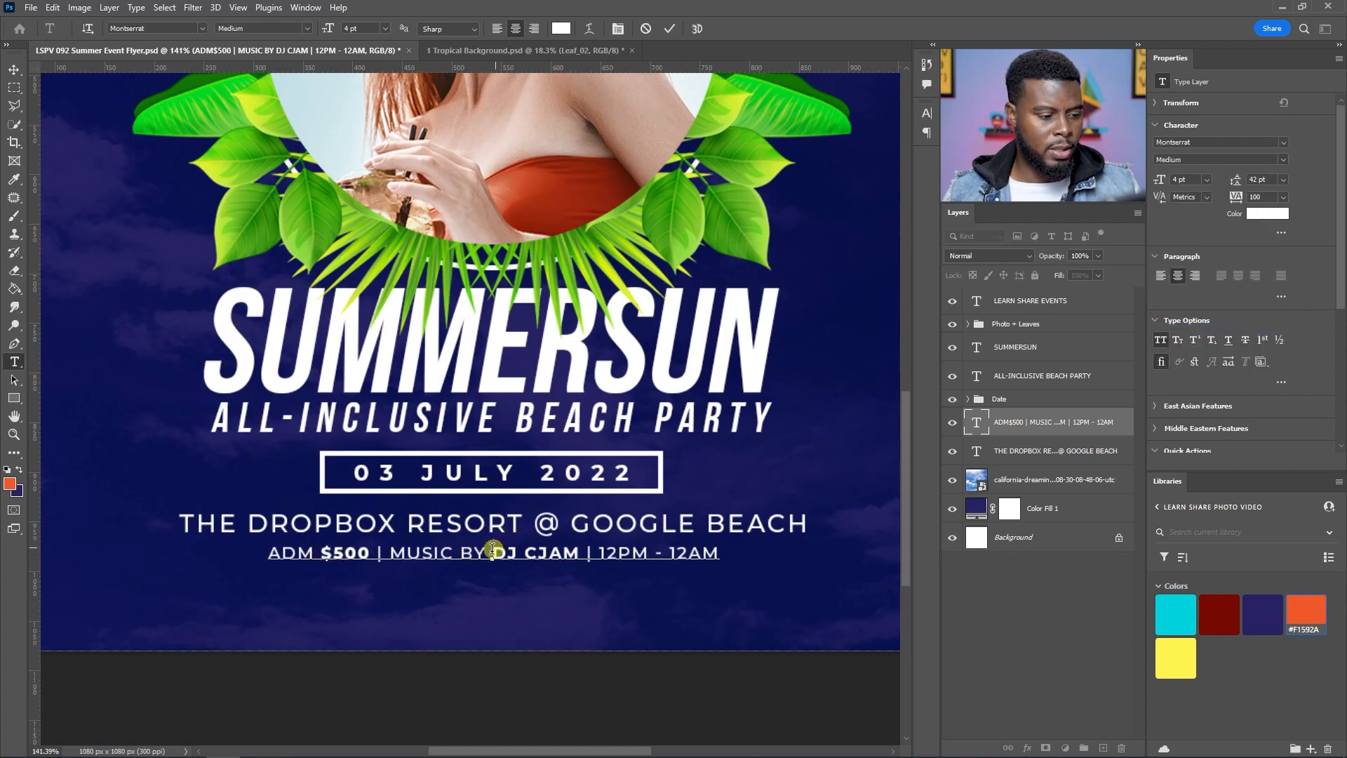
drag(493, 552, 581, 554)
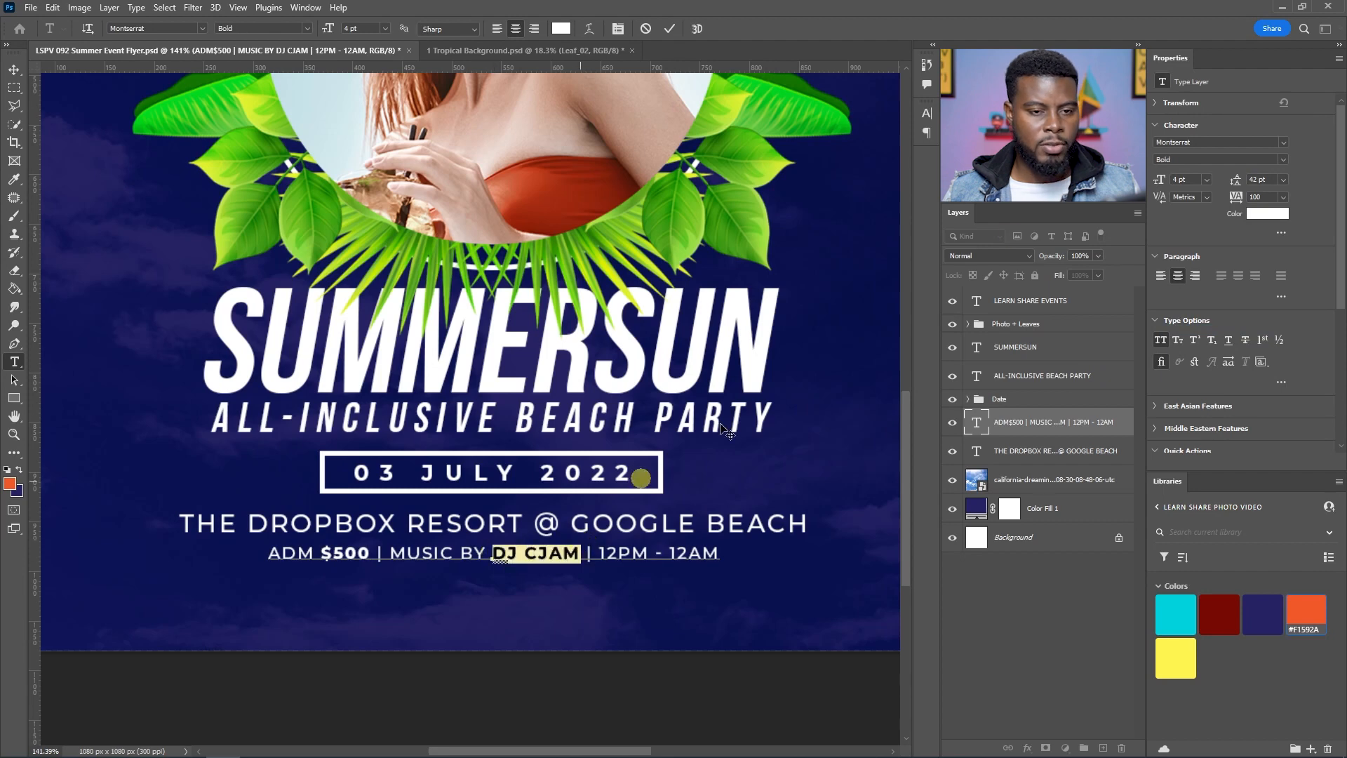
click(1271, 157)
click(1201, 329)
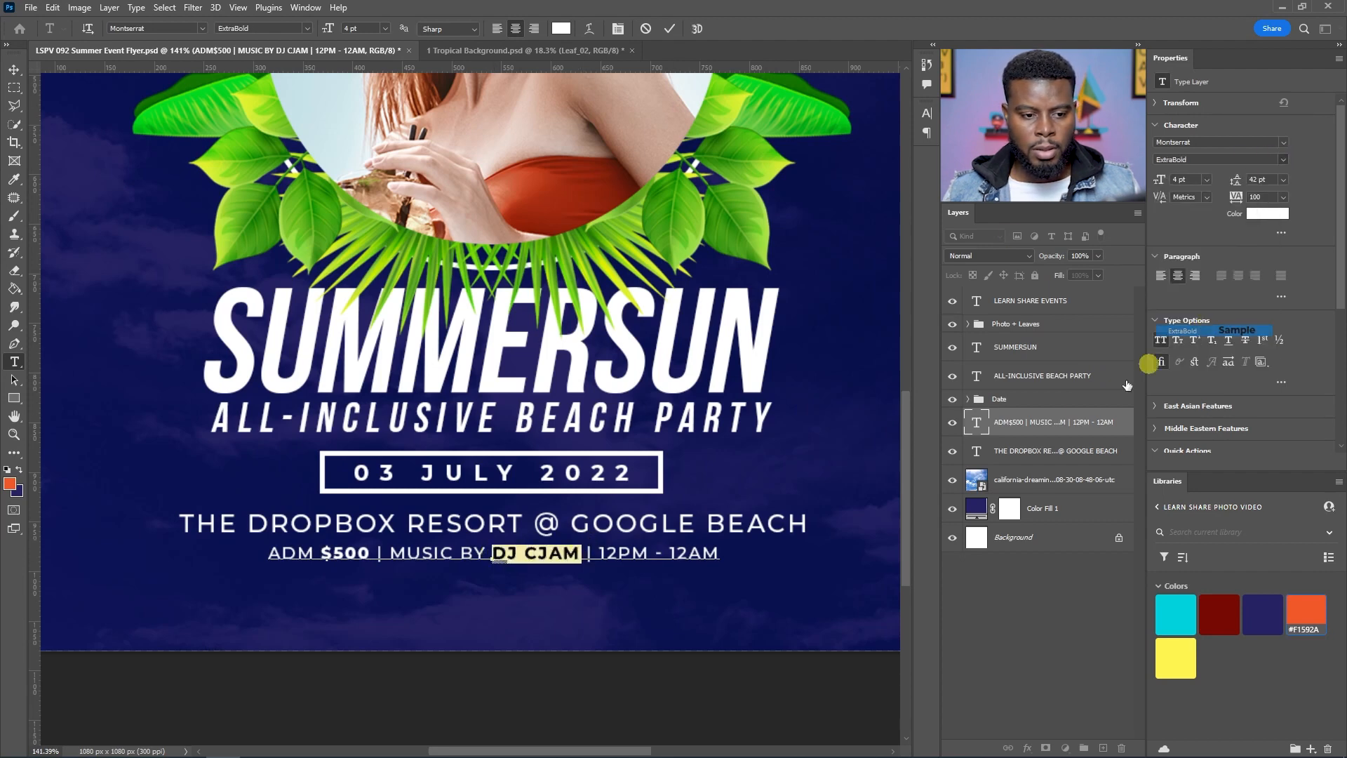
click(1042, 429)
Step: Replace the @ in the venue line with a vertical bar, reading "THE DROPBOX RESORT | GOOGLE BEACH"
key(v)
scroll(517, 417, down, 7)
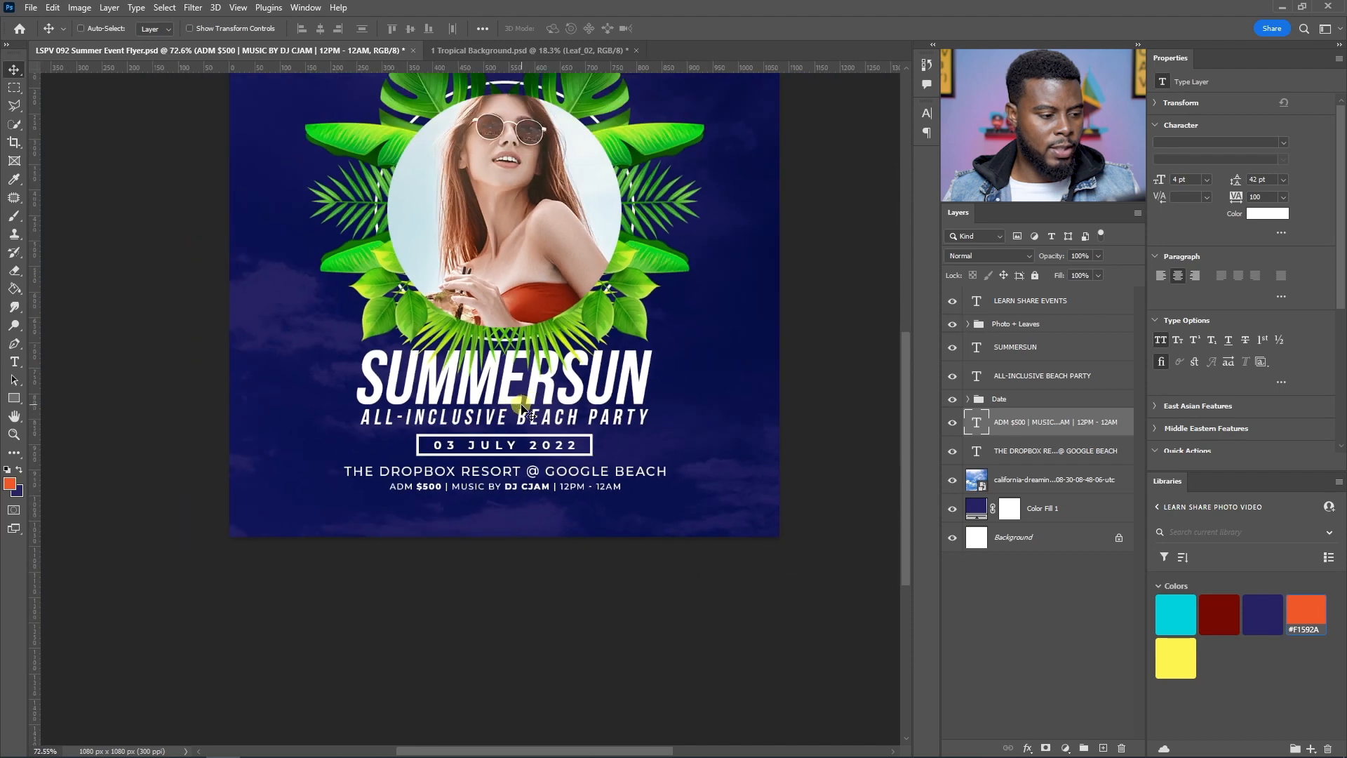
scroll(518, 406, up, 1)
scroll(512, 534, up, 3)
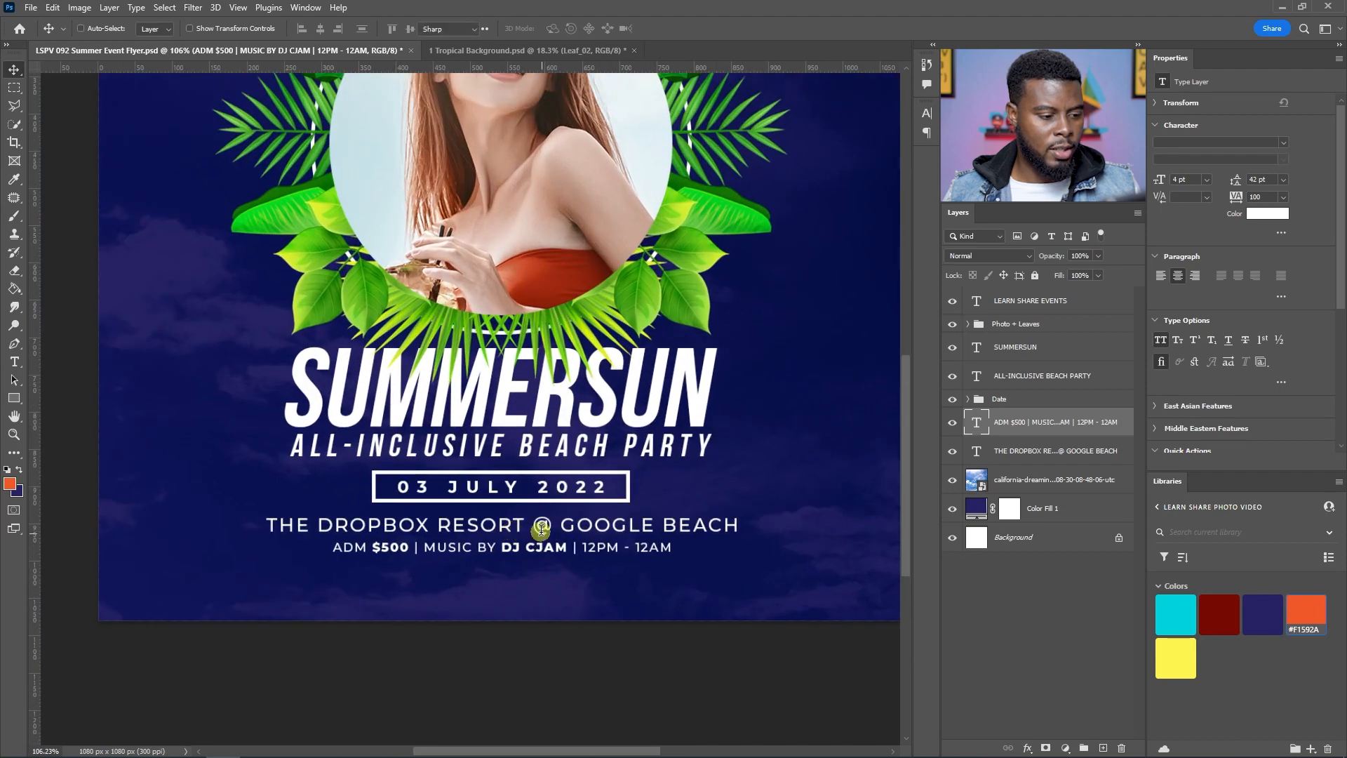
key(t)
double_click(542, 524)
key(BackSpace)
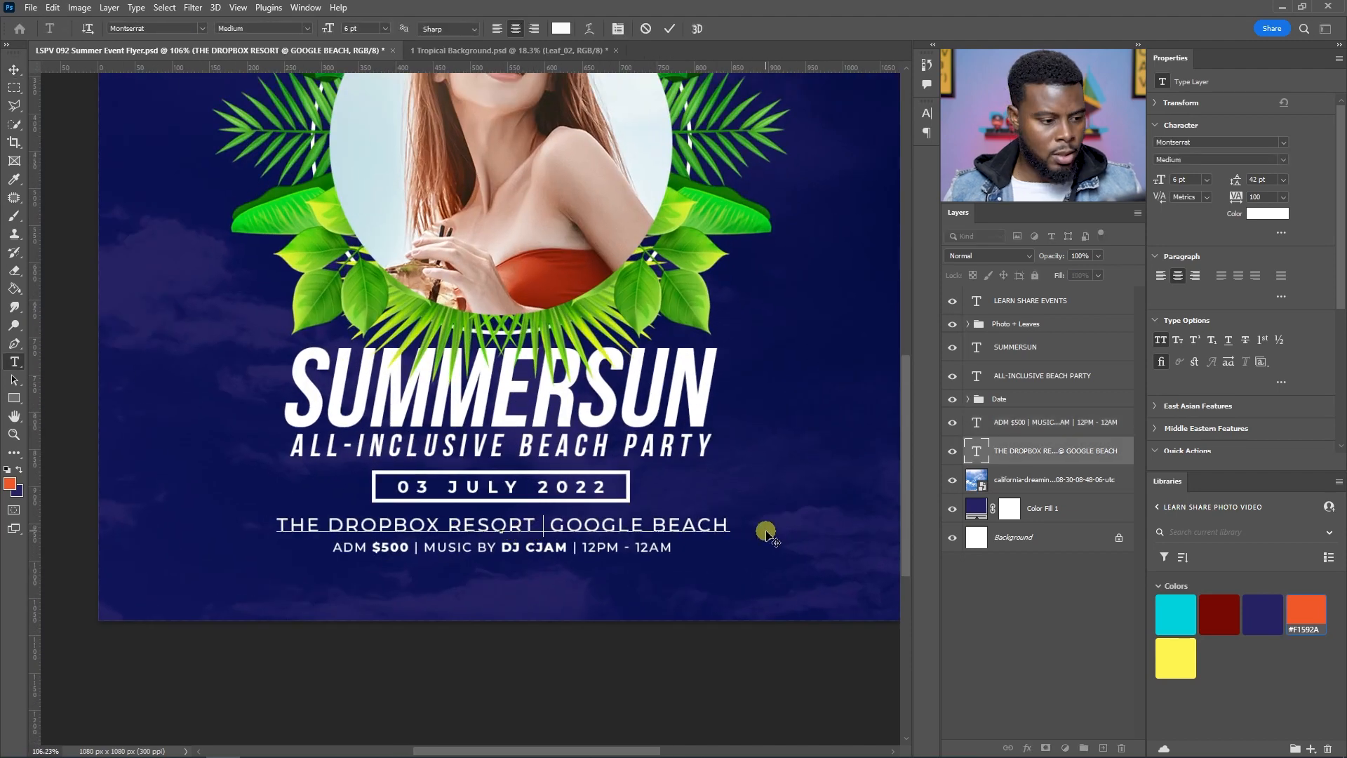
text(|)
key(ctrl+Return)
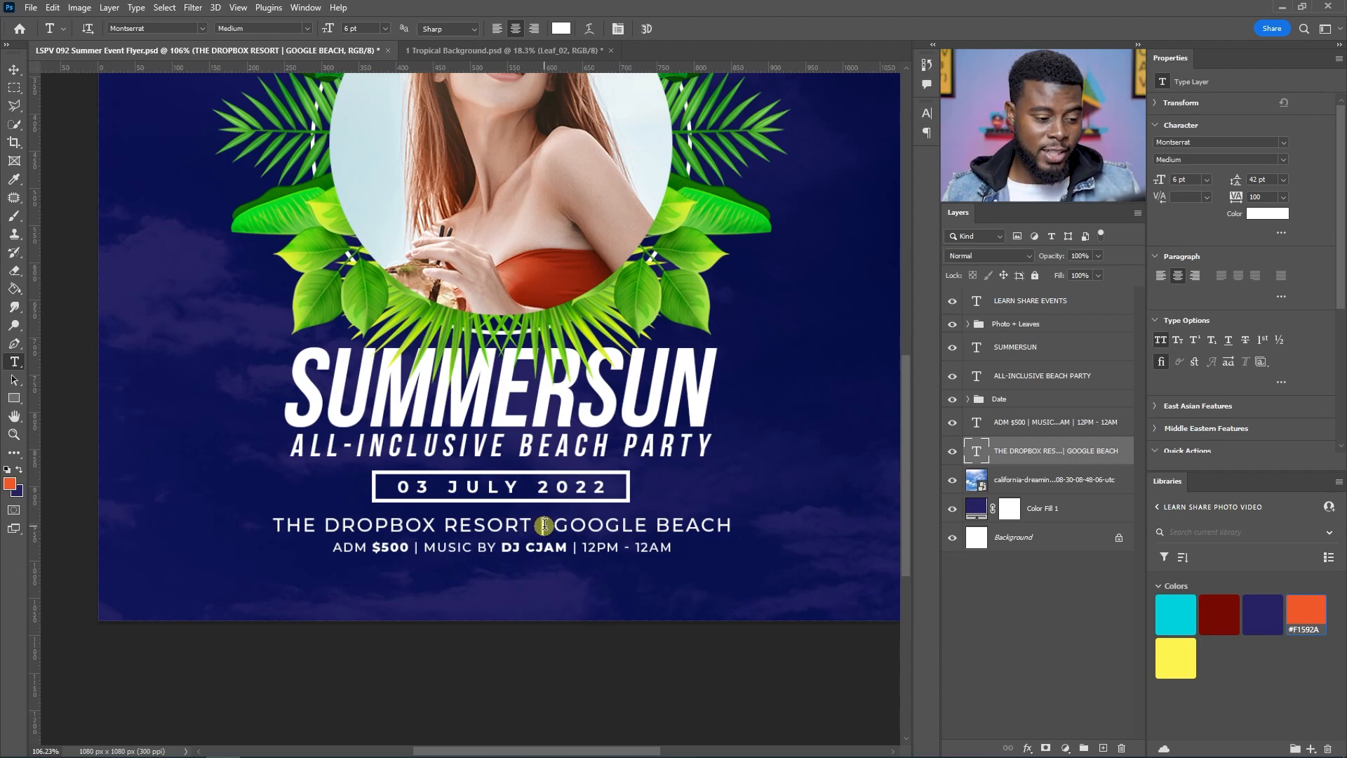
Step: Duplicate the LEARN SHARE EVENTS layer and move the copy to the bottom centre of the flyer
key(v)
scroll(544, 523, down, 3)
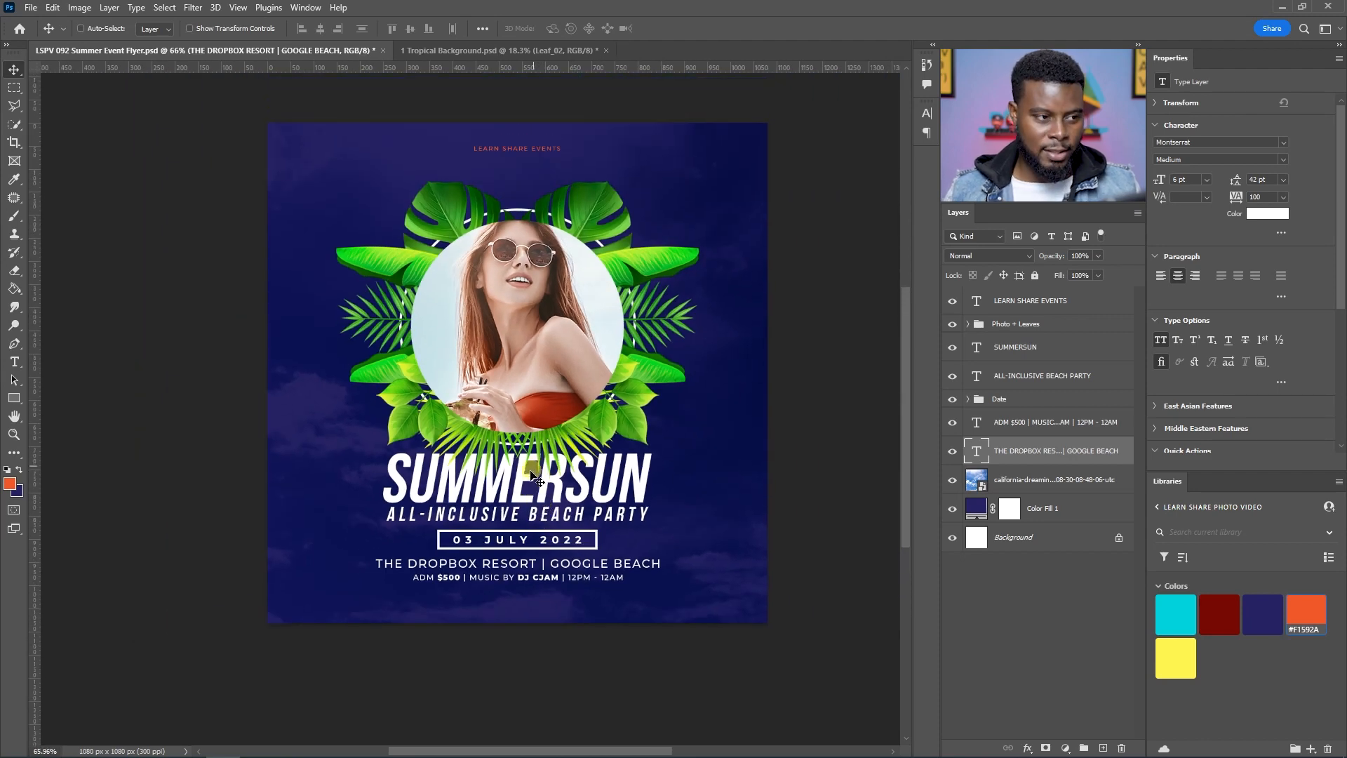
scroll(537, 481, up, 3)
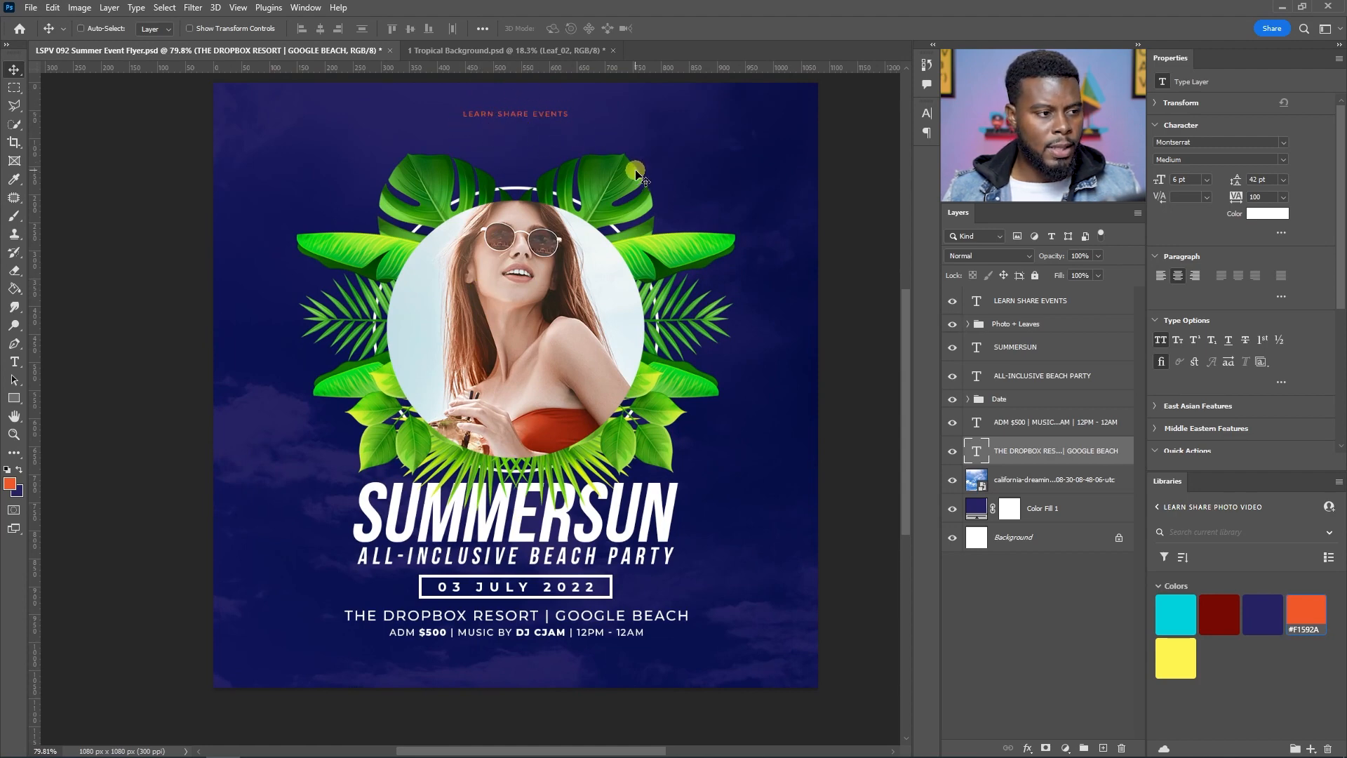
click(1025, 301)
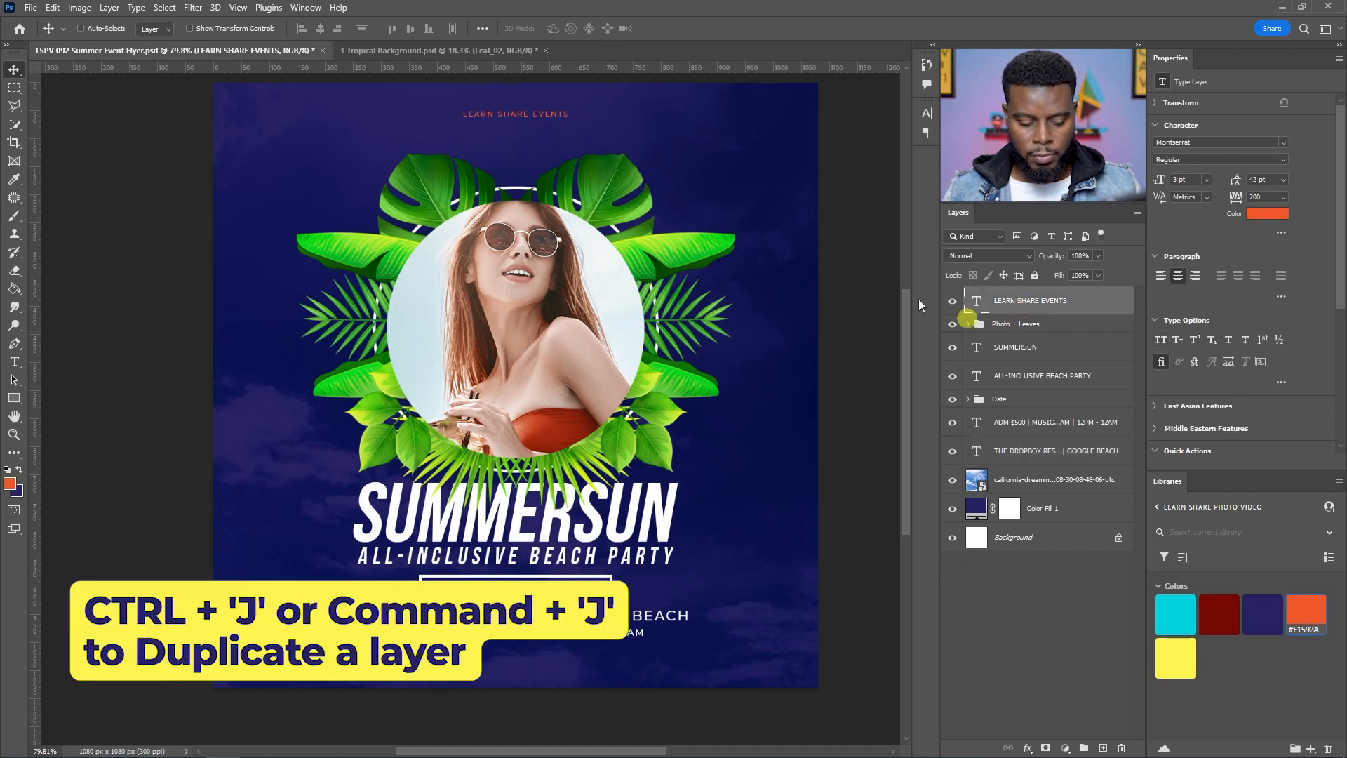
key(ctrl+j)
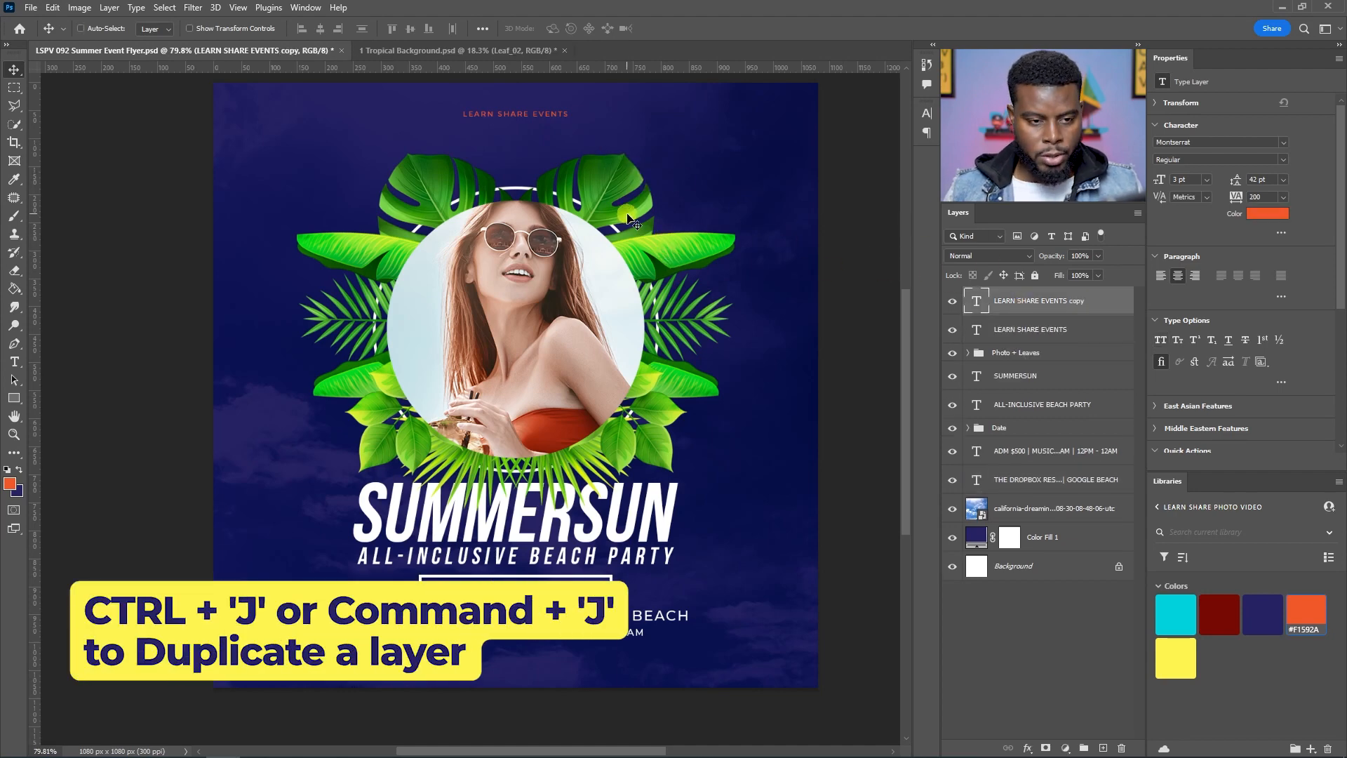
key(ctrl+semicolon)
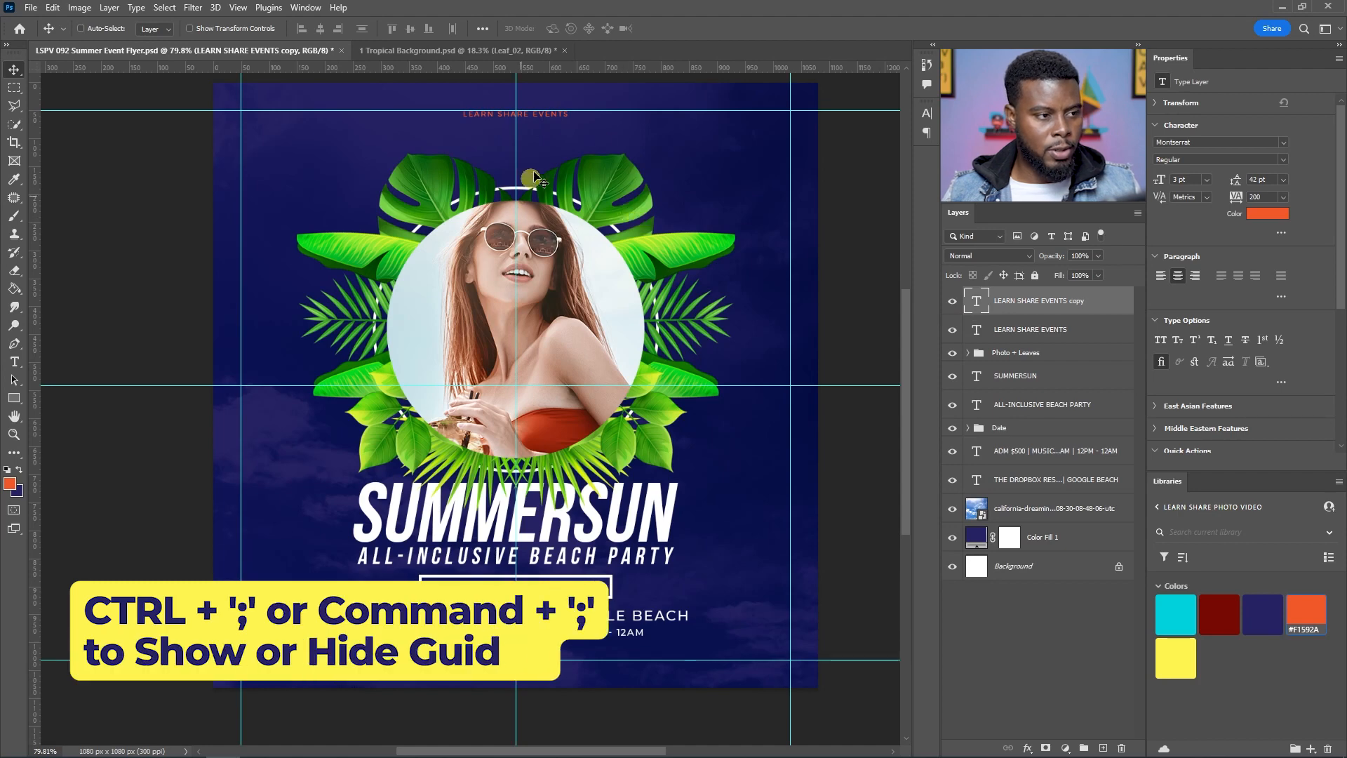
drag(540, 121, 506, 670)
Step: Replace the bottom copy's text with "RSVP AT SUMMERSUN.COM | 18 YEARS + OLDER DRINK RESPONSIBLY"
key(t)
click(521, 657)
key(ctrl+a)
text(FOR)
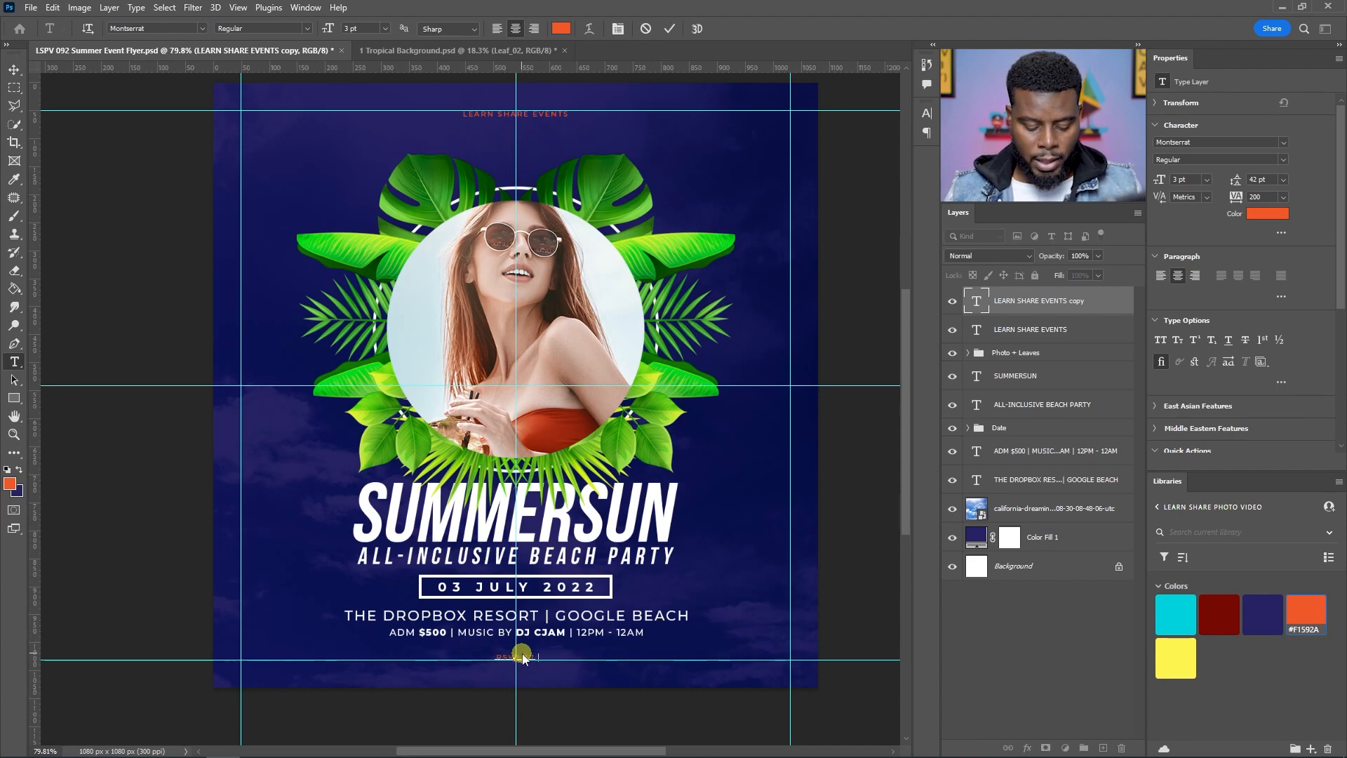
text(.COM |)
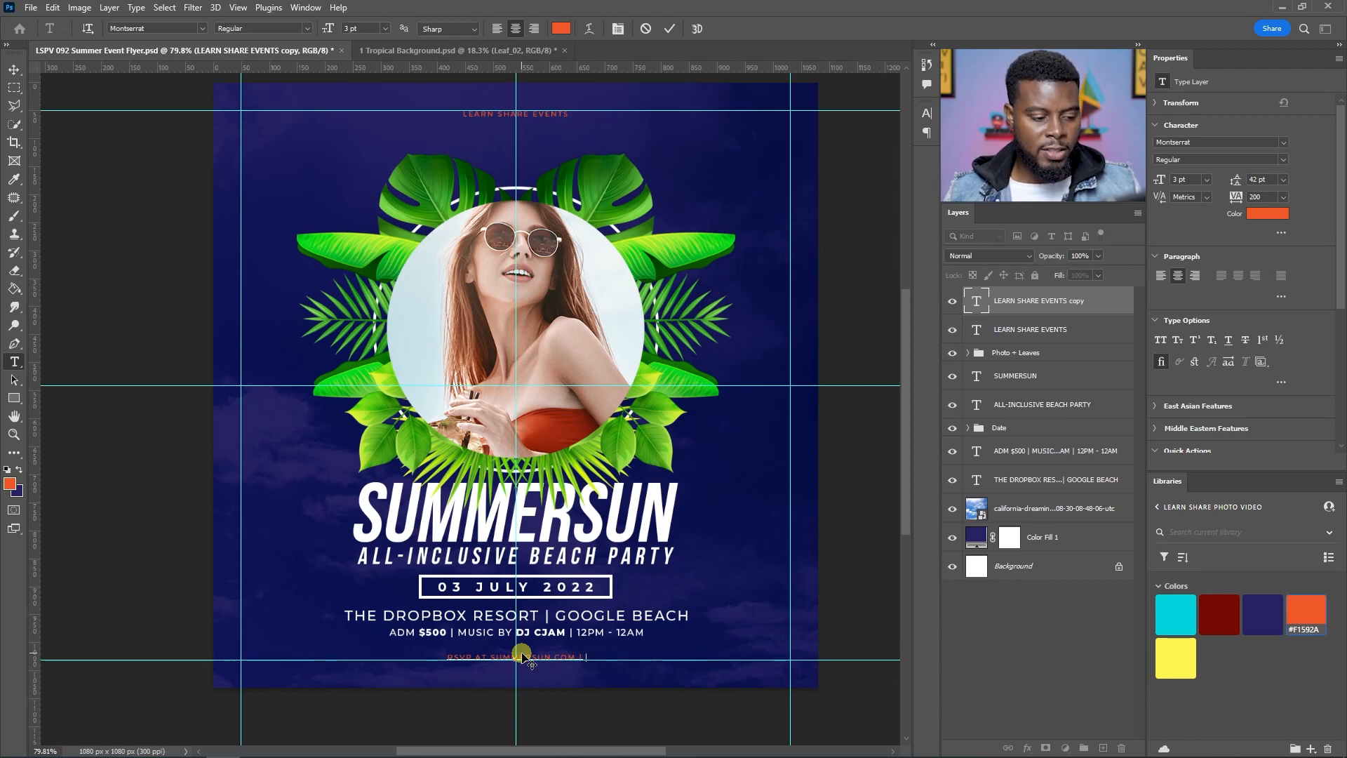
text(YEARS OLDER)
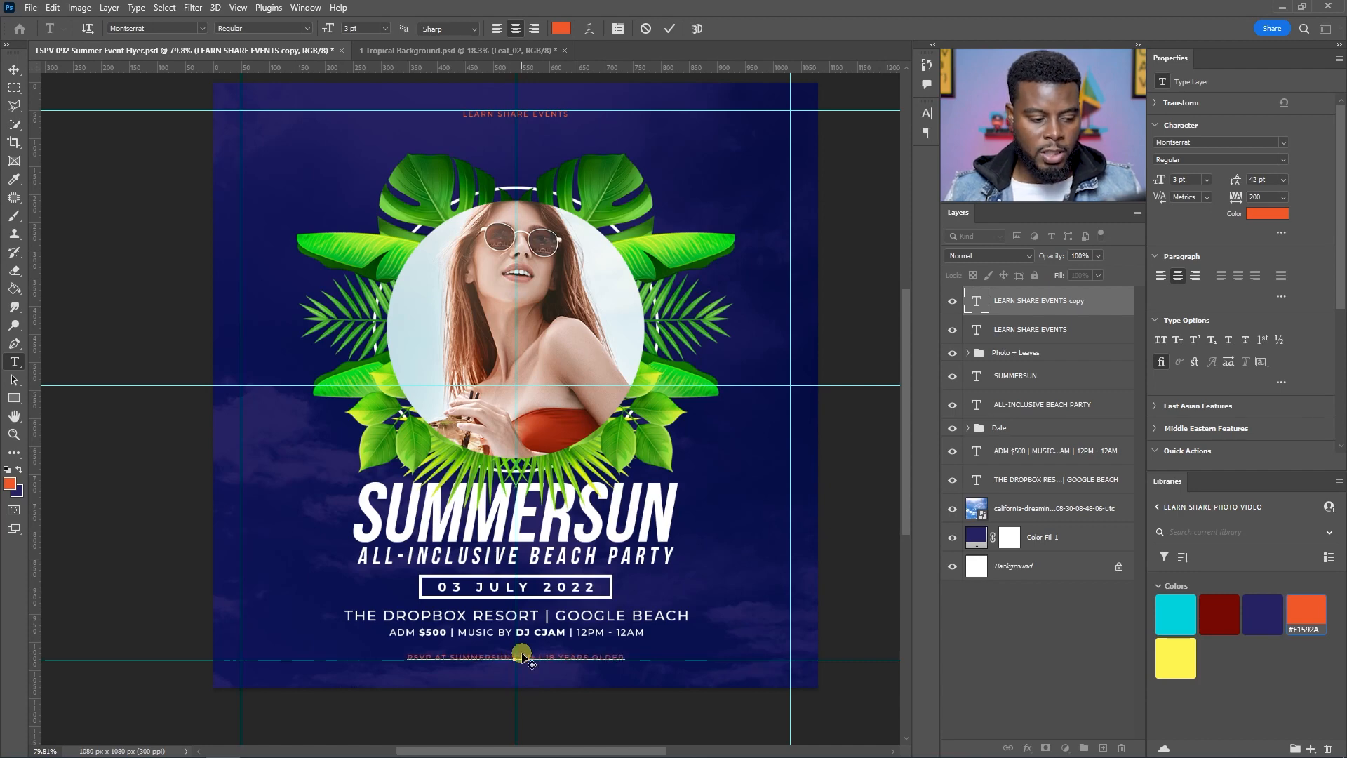
text(+ )
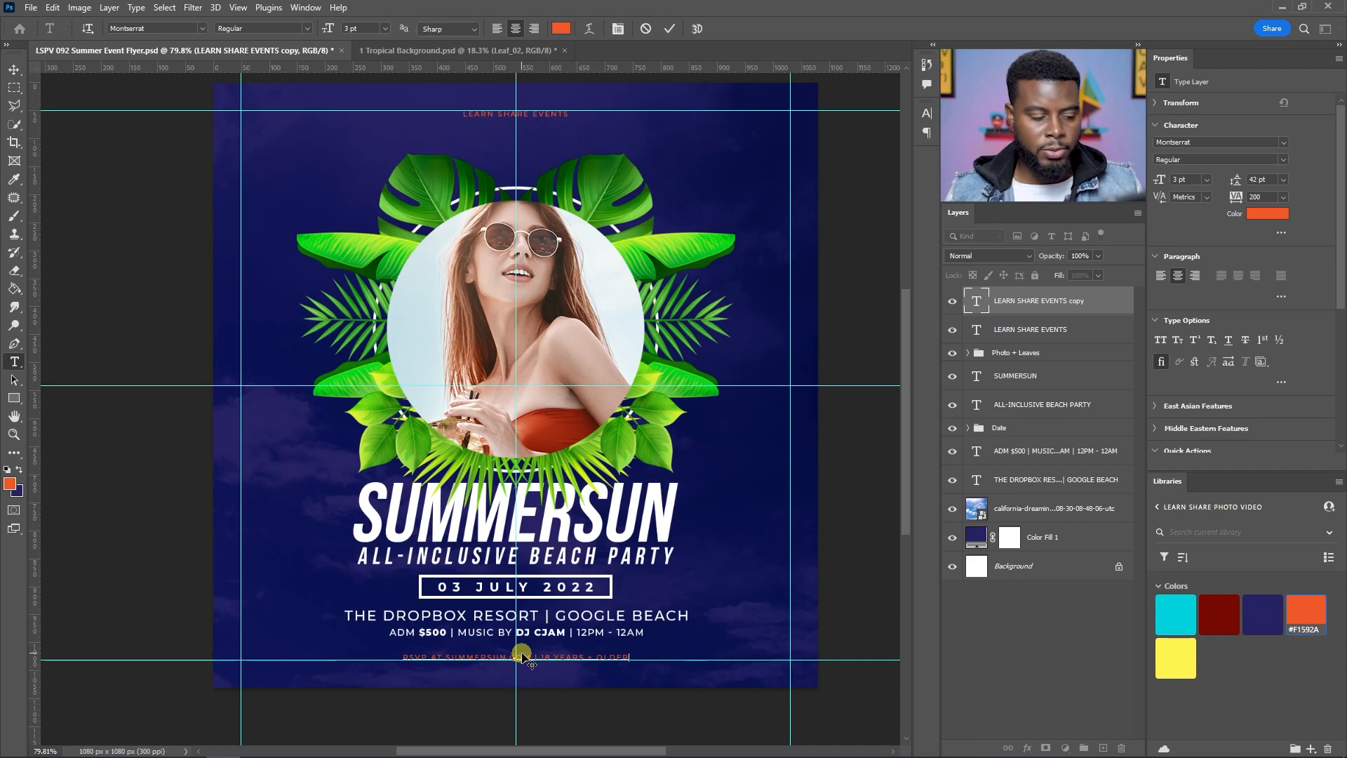
text(. D)
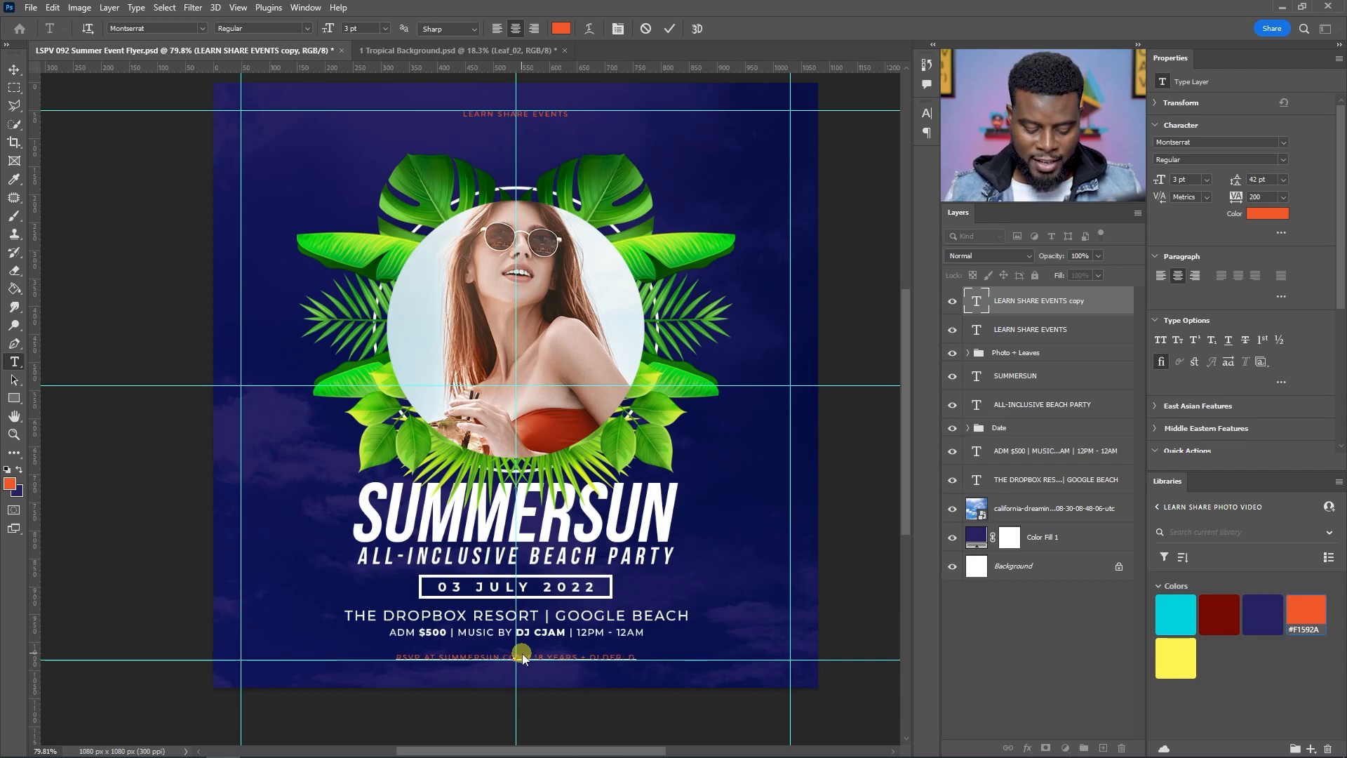
text(RINK RESPON)
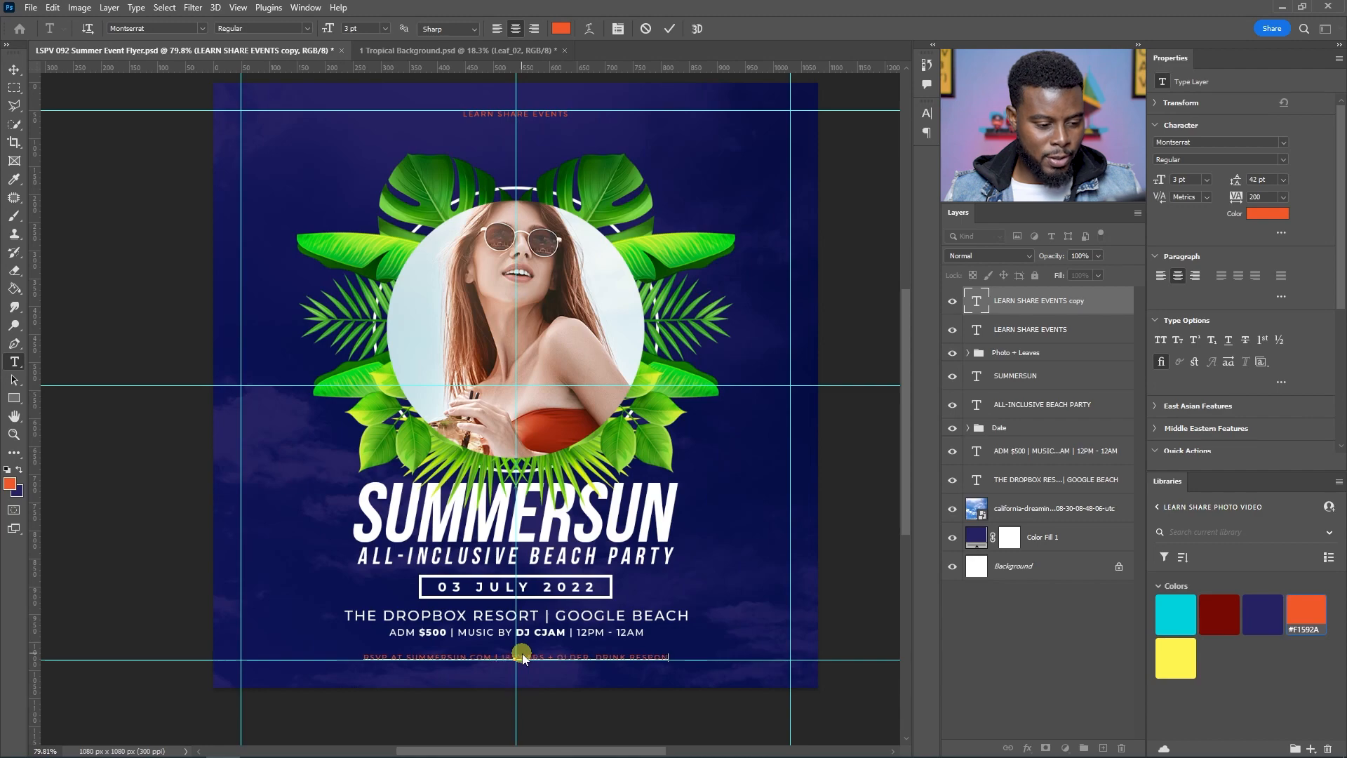
text(SIBLY)
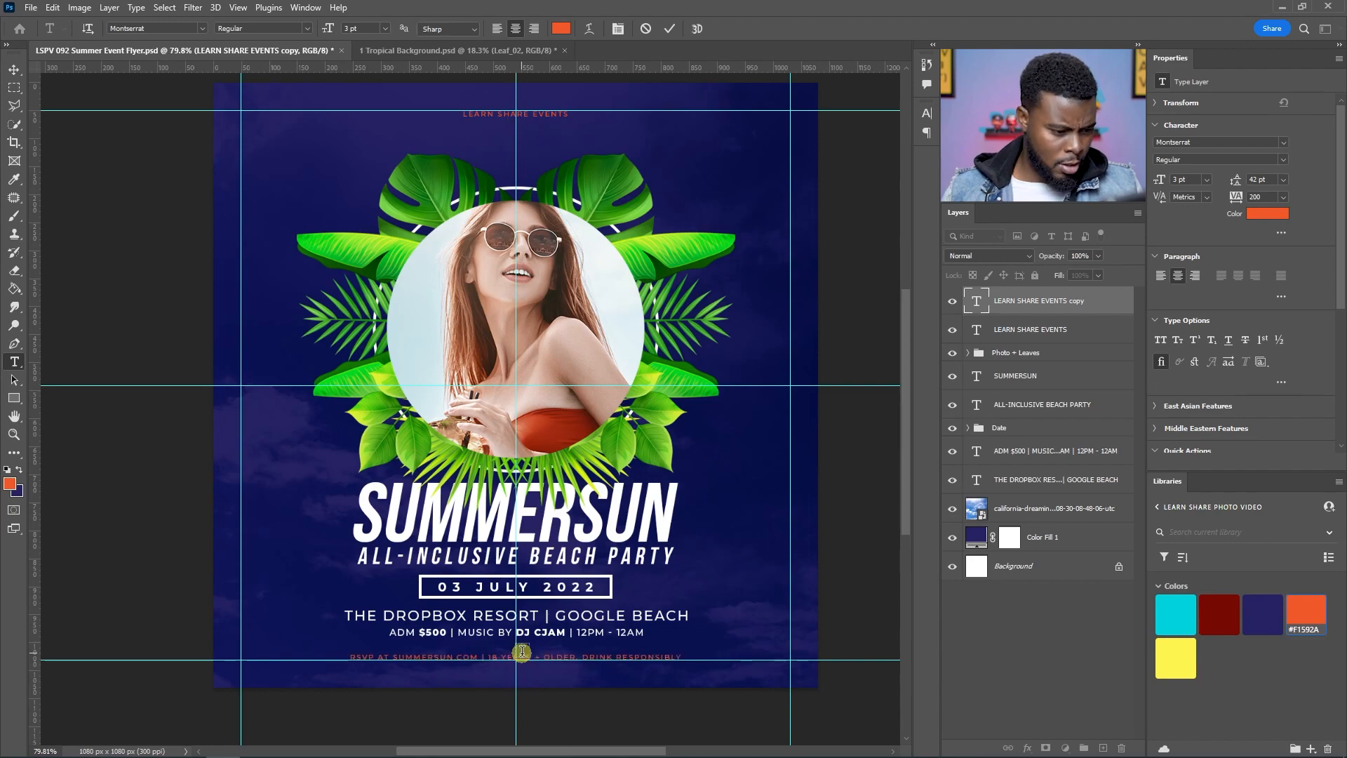
key(ctrl+Return)
Step: Insert a vertical bar between OLDER and DRINK in the footer line, reading "18 YEARS + OLDER | DRINK RESPONSIBLY"
key(ctrl+semicolon)
scroll(588, 656, up, 3)
key(t)
click(577, 662)
key(BackSpace)
key(ctrl+Return)
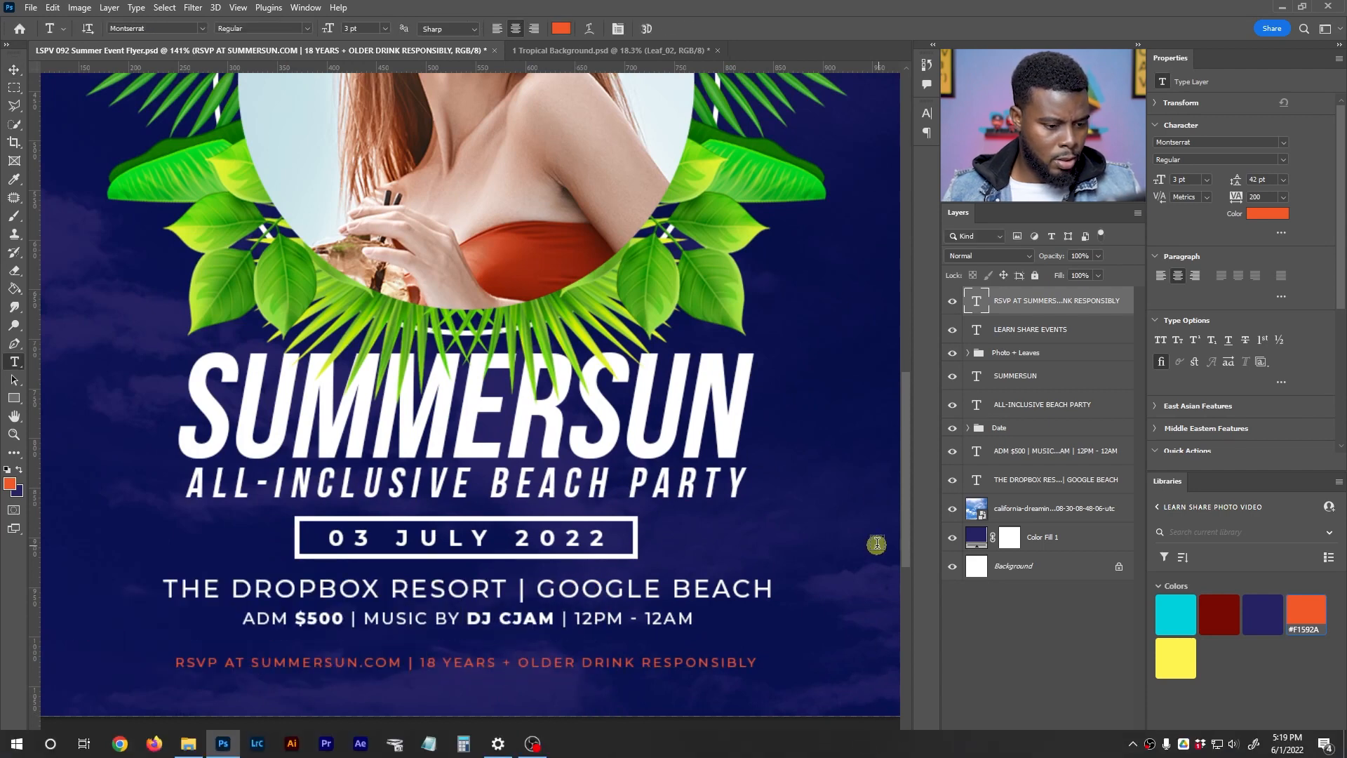
key(v)
scroll(632, 523, down, 1)
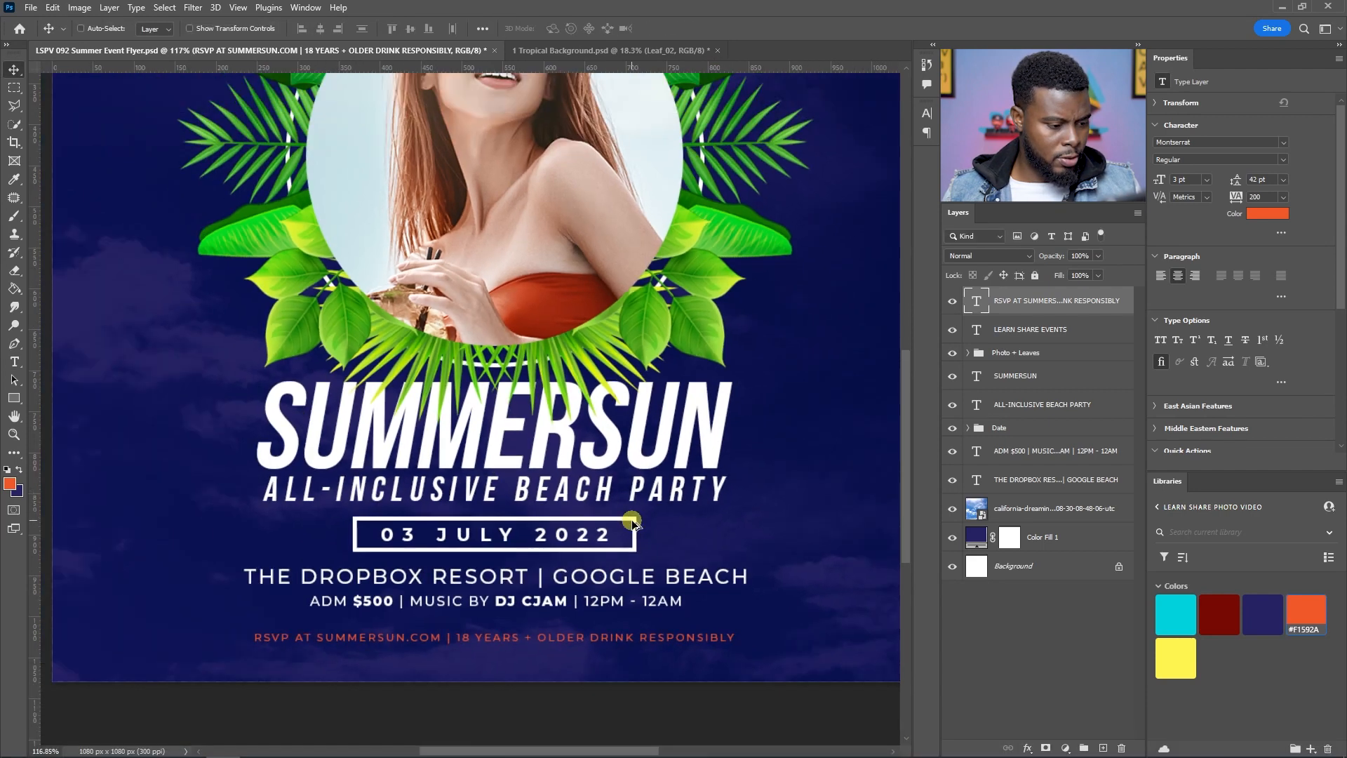
key(t)
click(588, 636)
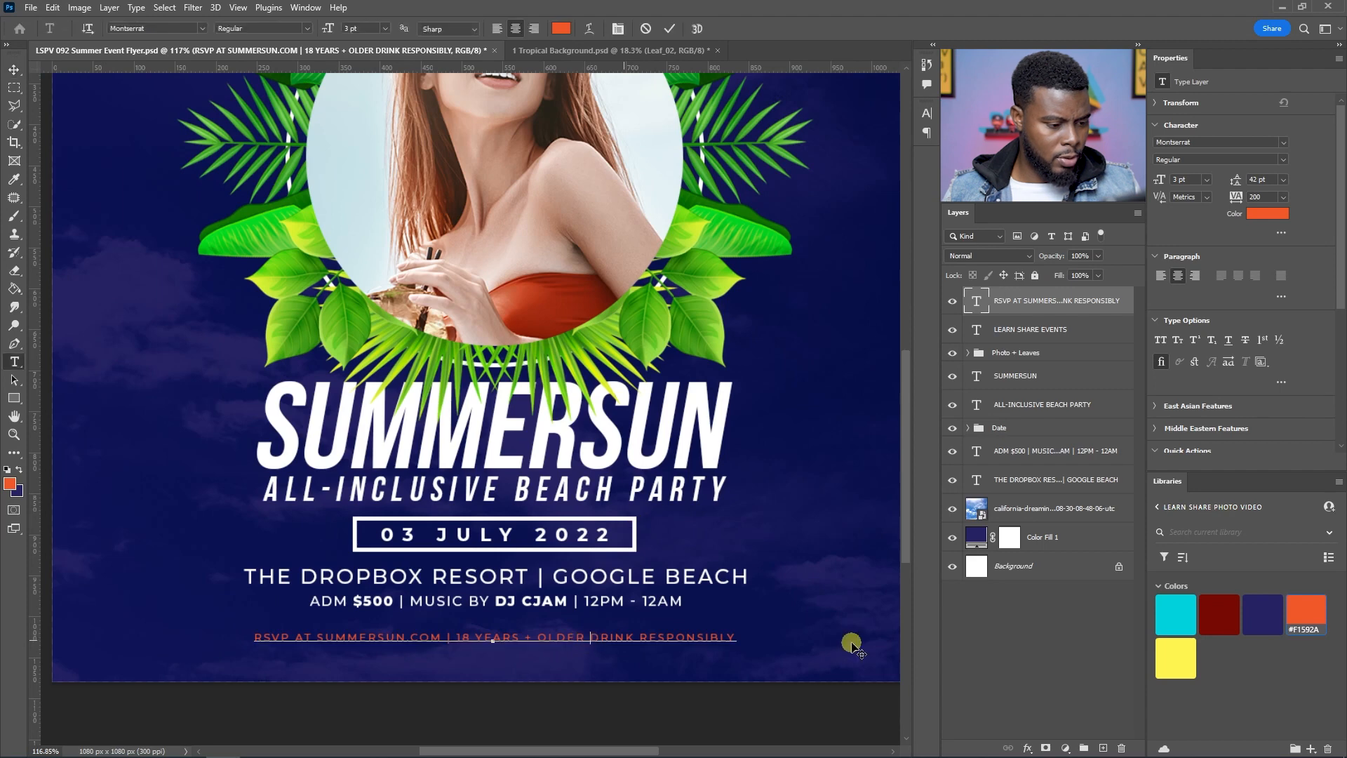
text(.)
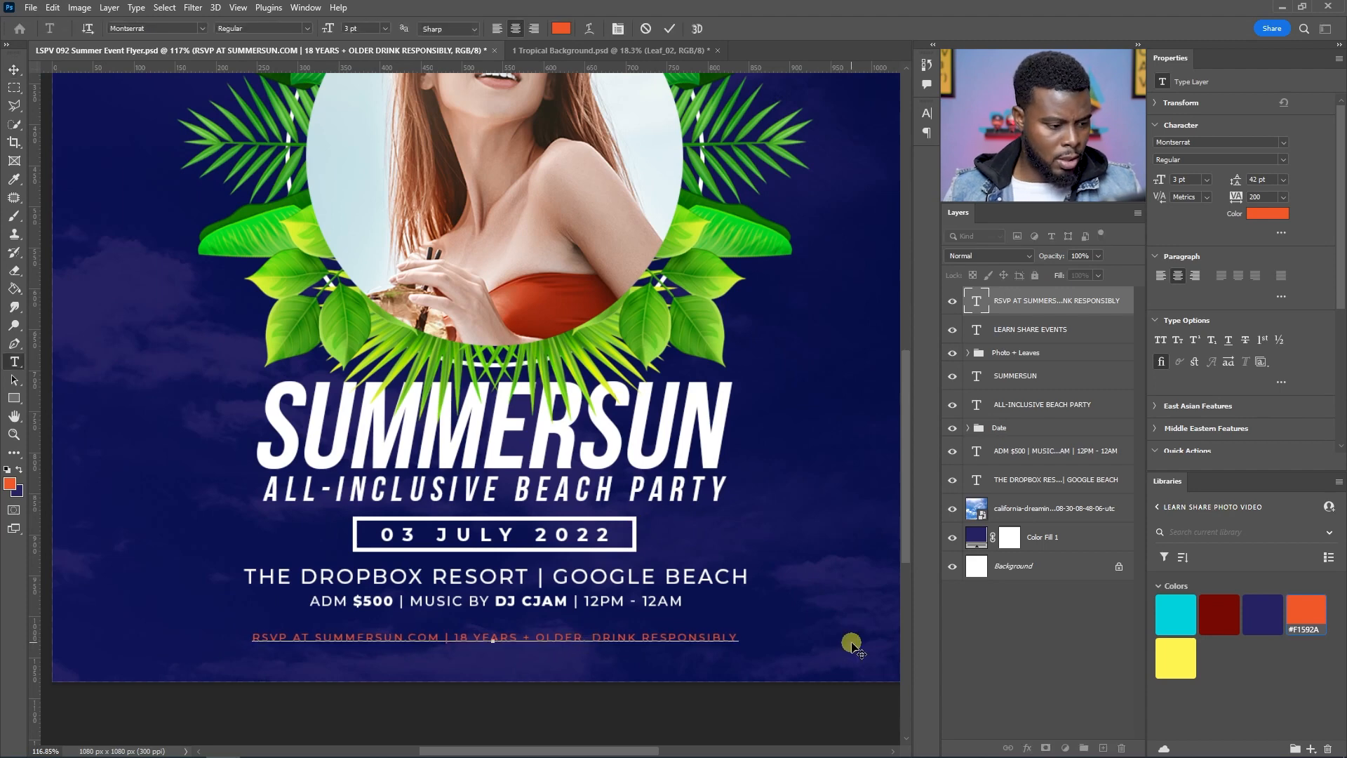
key(BackSpace)
key(BackSpace)
text(|)
key(ctrl+Return)
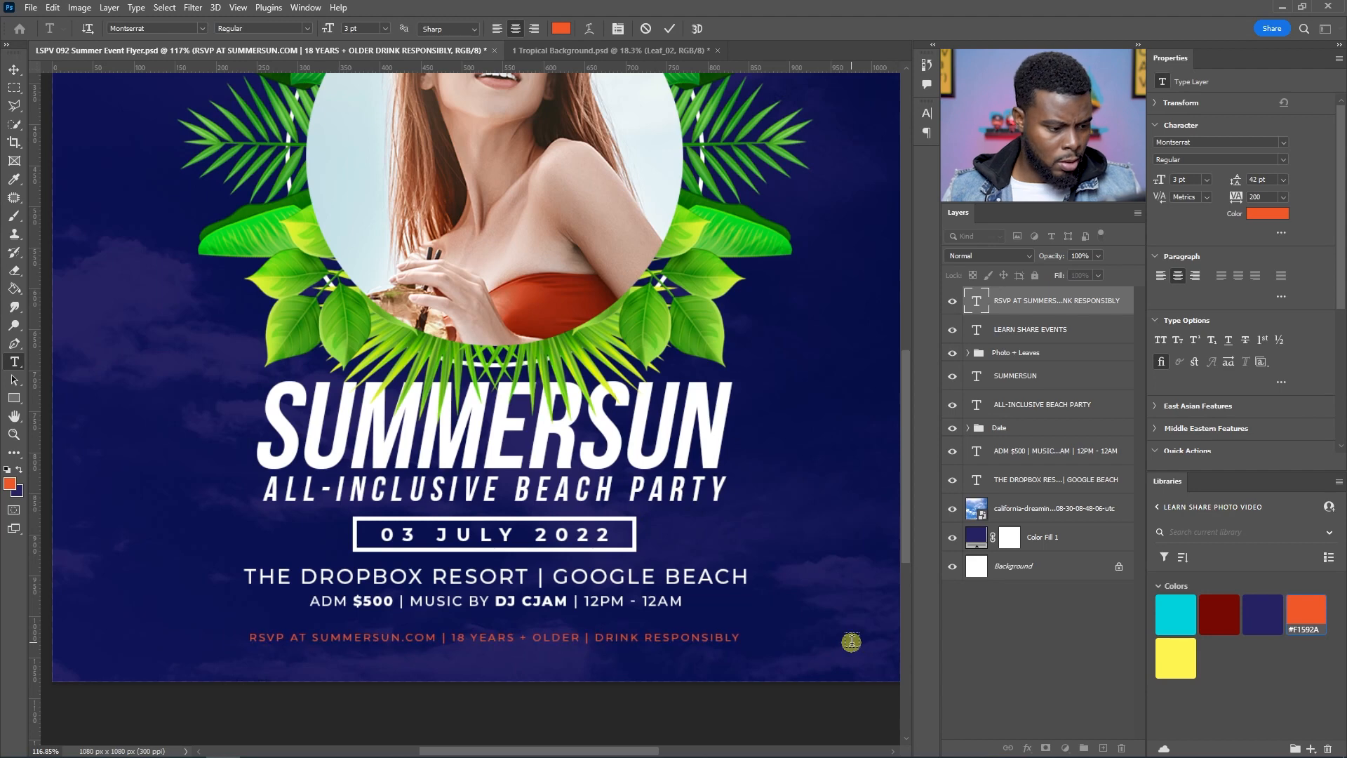
Step: Centre the RSVP footer line horizontally on the canvas
key(v)
key(ctrl+0)
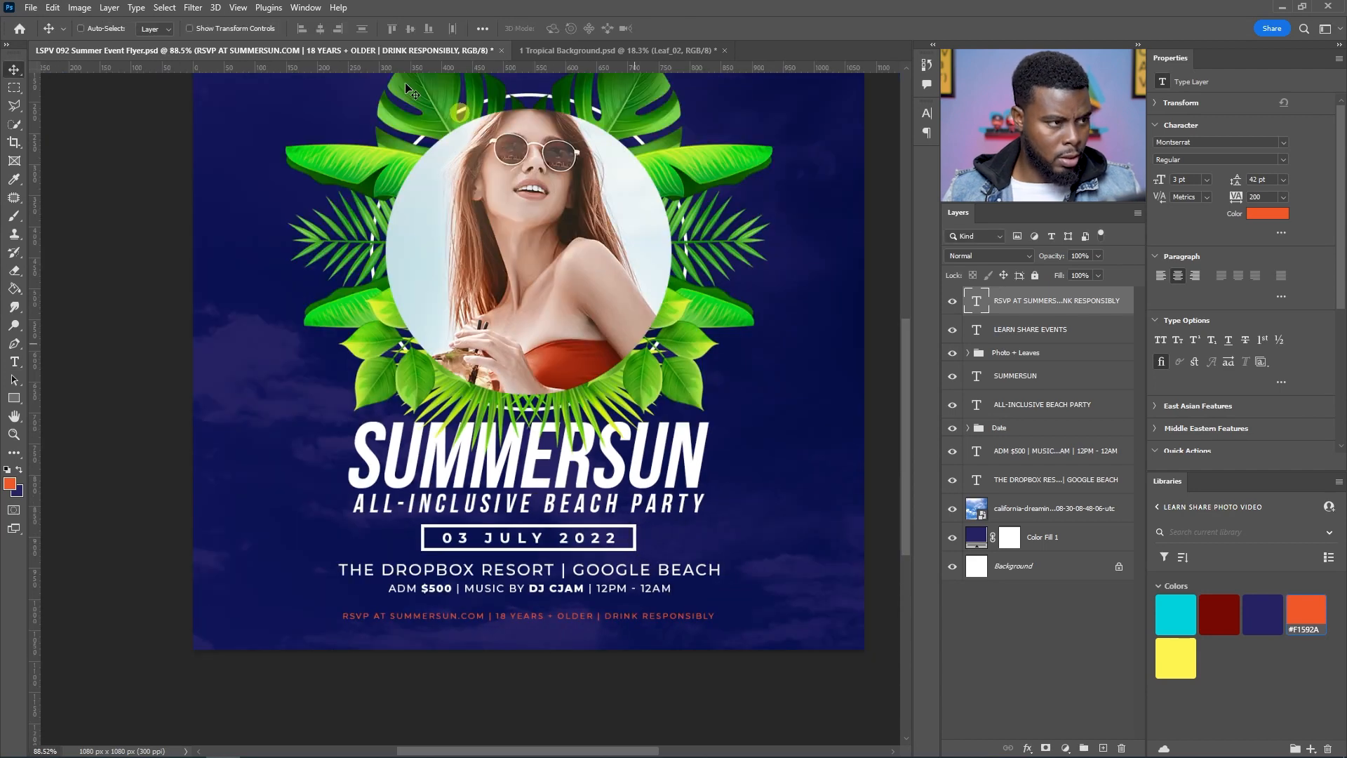
key(ctrl+a)
click(322, 28)
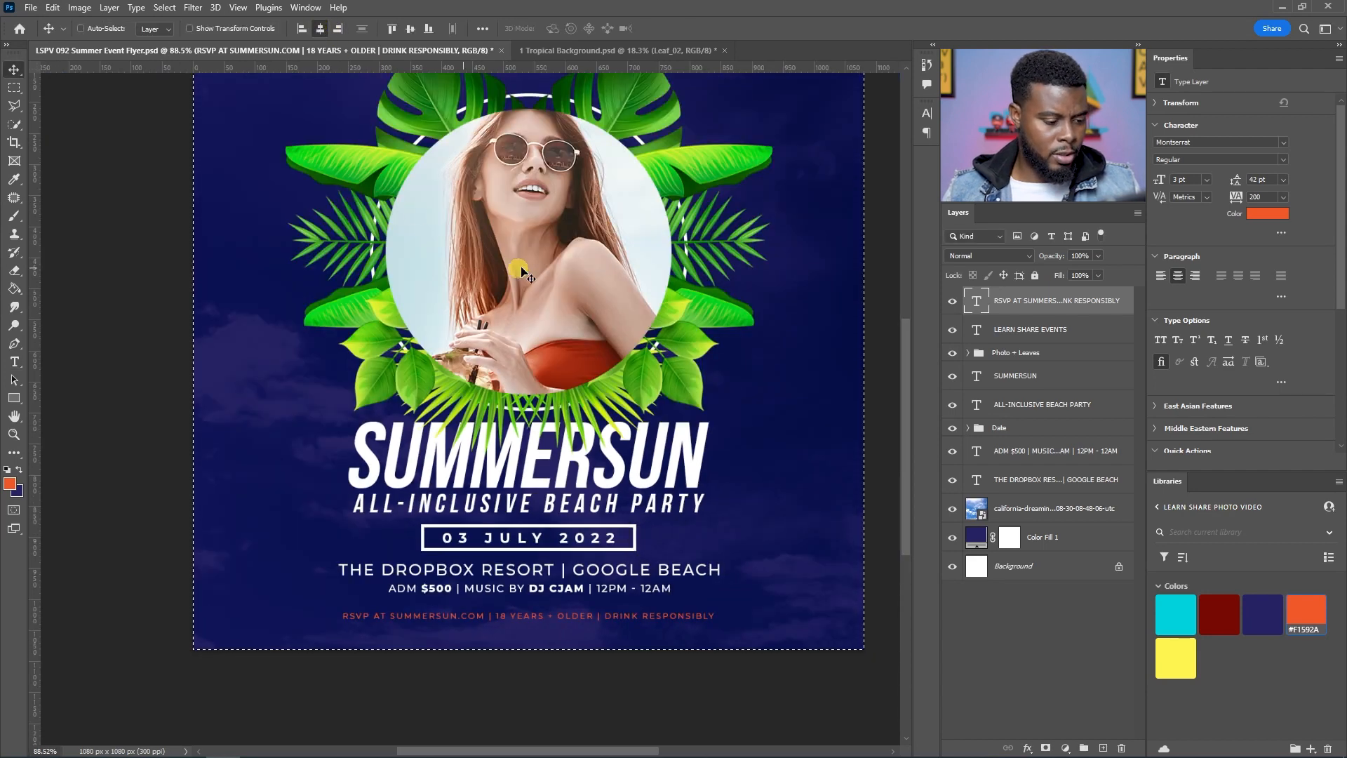
key(ctrl+d)
scroll(609, 329, up, 1)
scroll(611, 329, down, 1)
scroll(618, 329, down, 1)
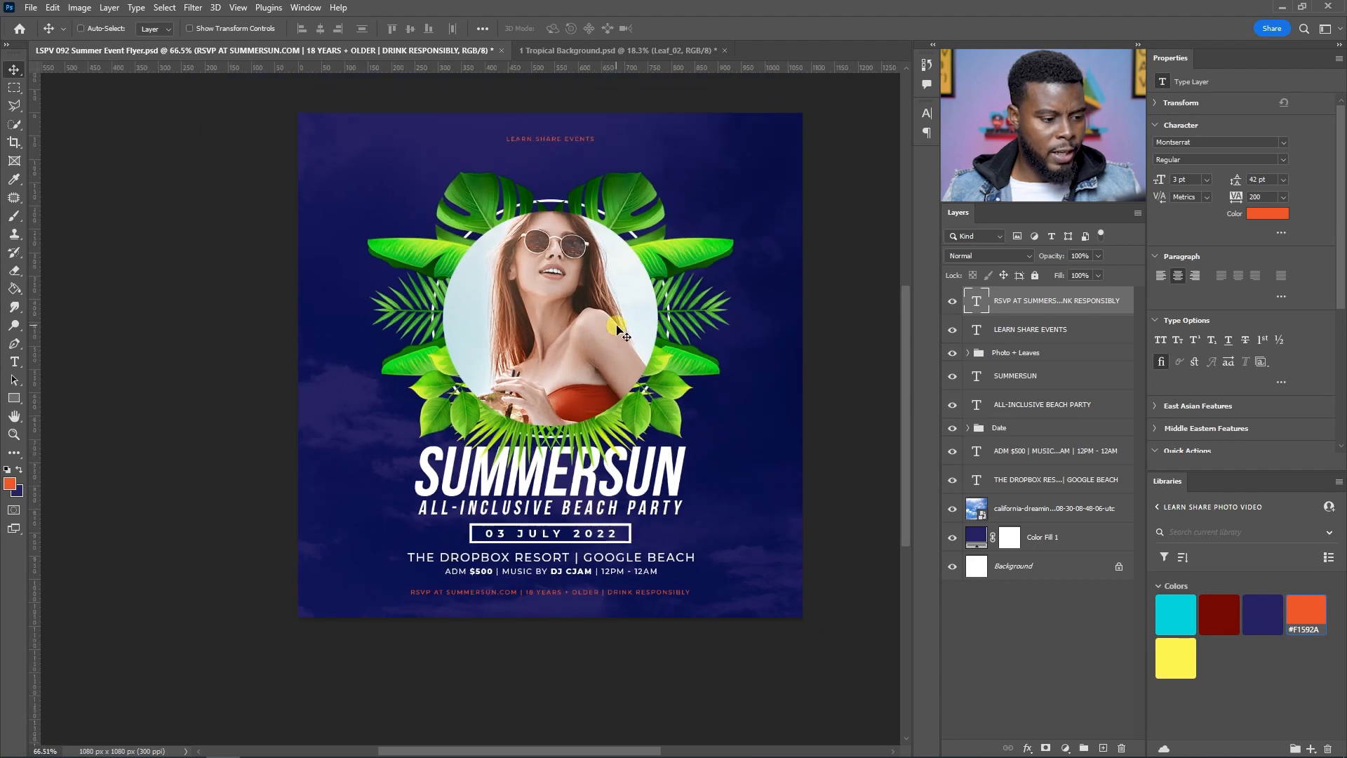
scroll(617, 330, up, 1)
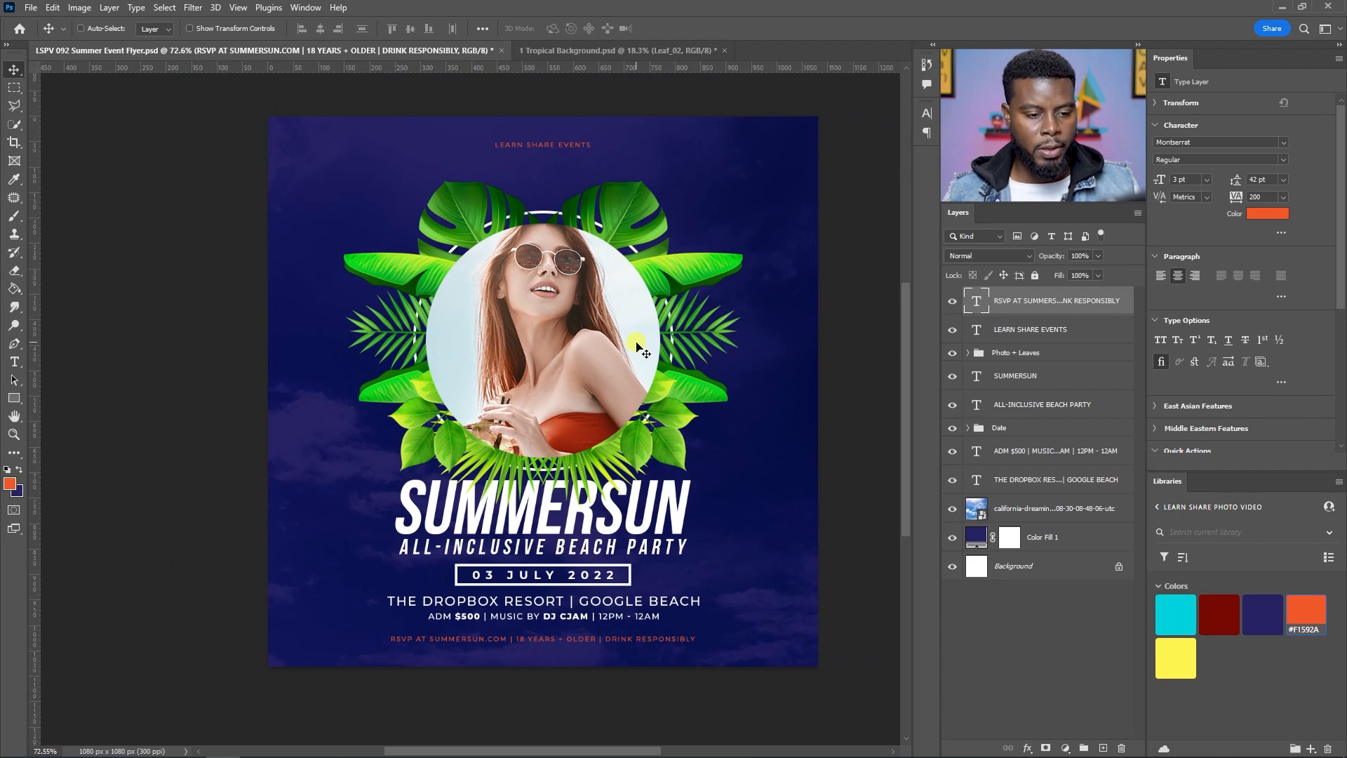
Step: Reorder the text layers so the venue, info and RSVP lines stack in reading order below the Date group
click(1020, 427)
drag(1024, 454, 1033, 487)
click(1030, 480)
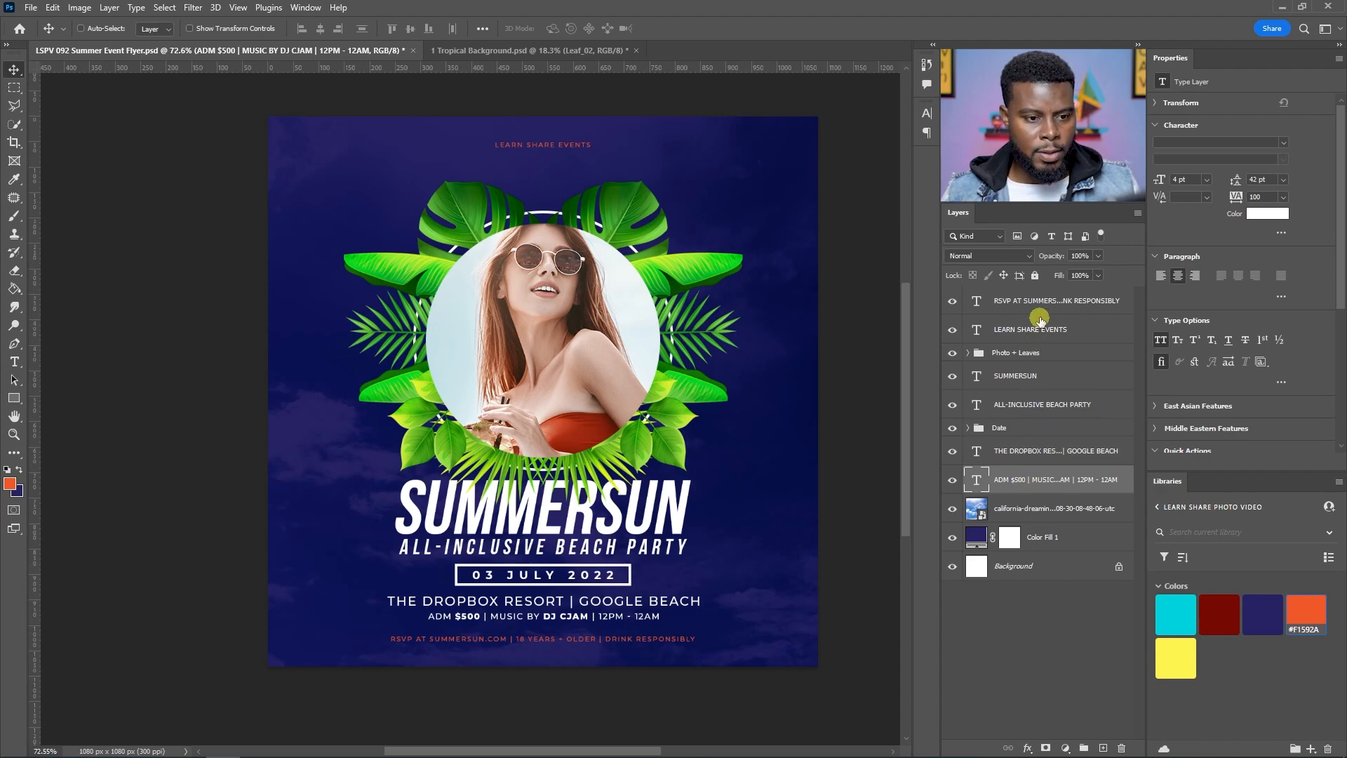
drag(1037, 300, 1031, 489)
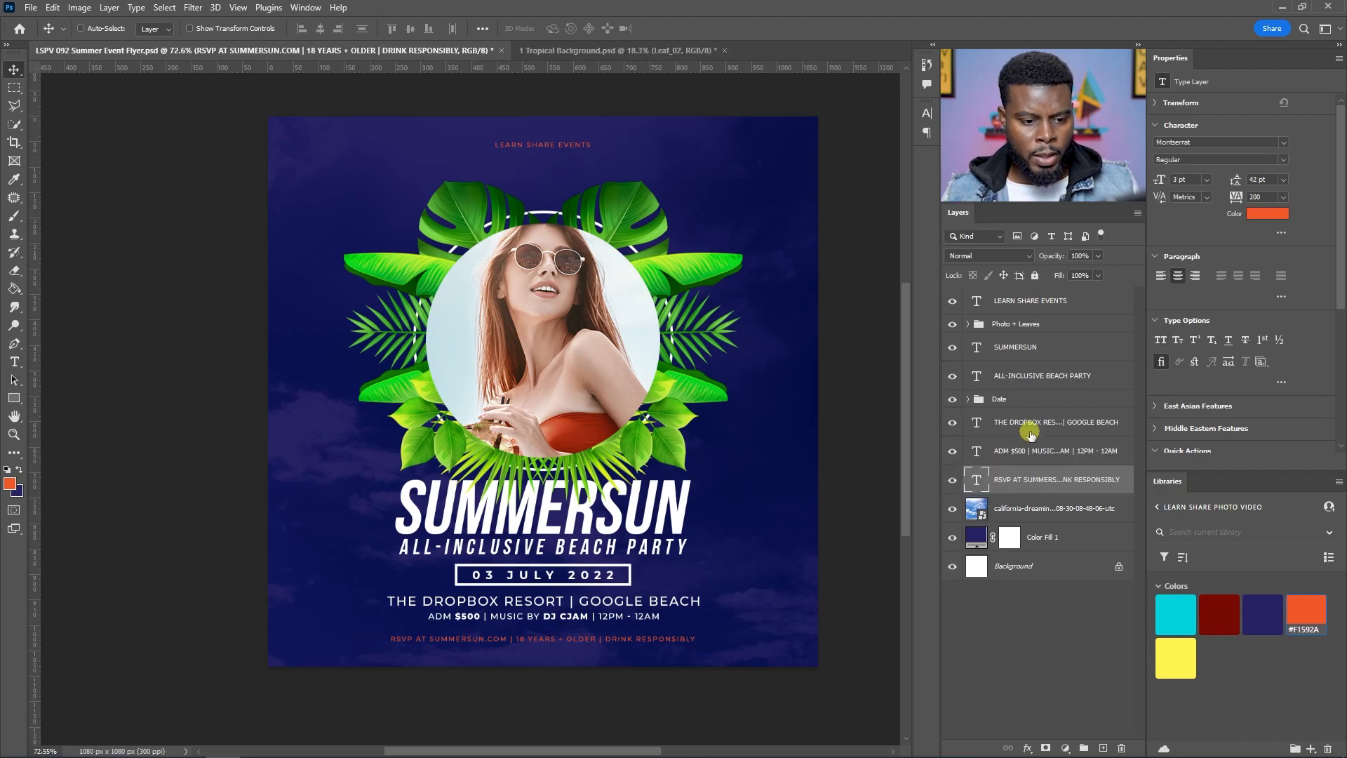
Step: Select the photo group through the info line layers and nudge them upward 20 pixels
click(1031, 451)
shift+click(1026, 324)
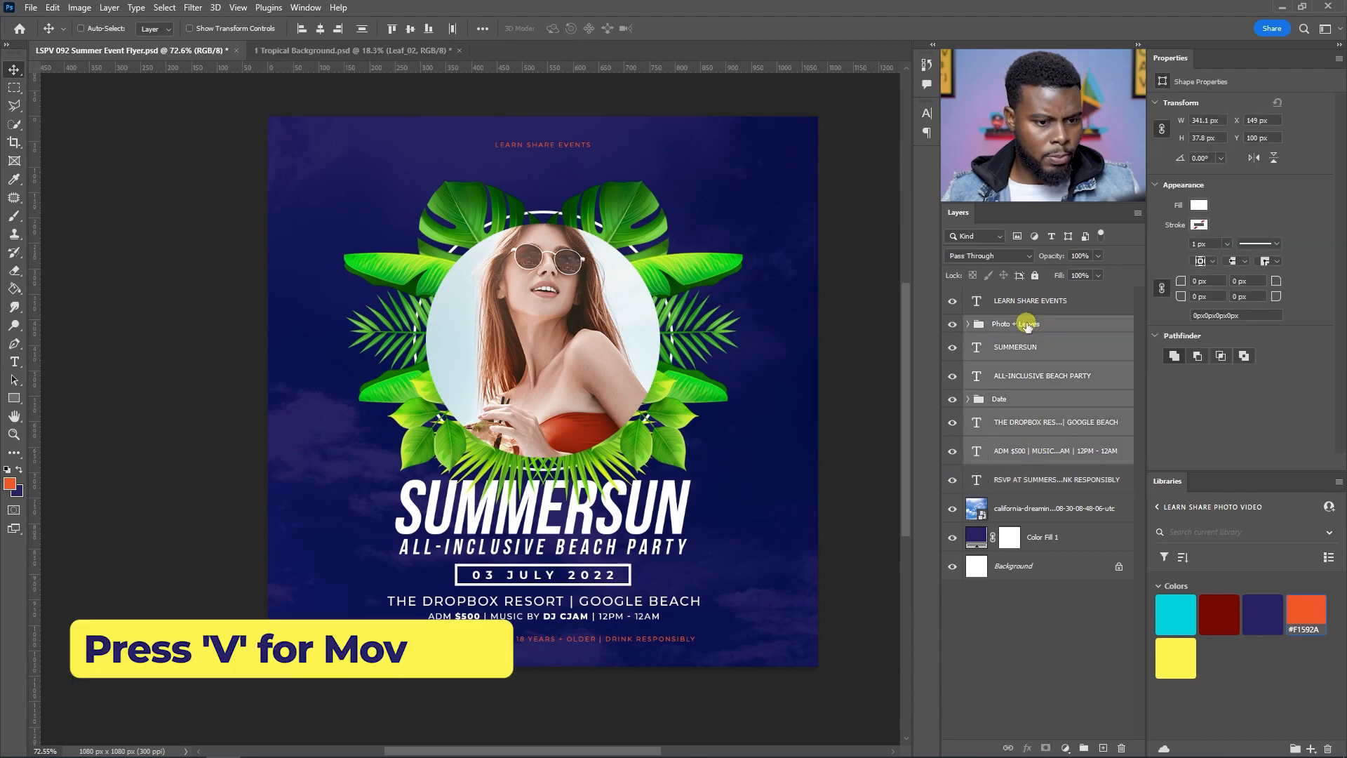
key(shift+Up)
key(shift+Up)
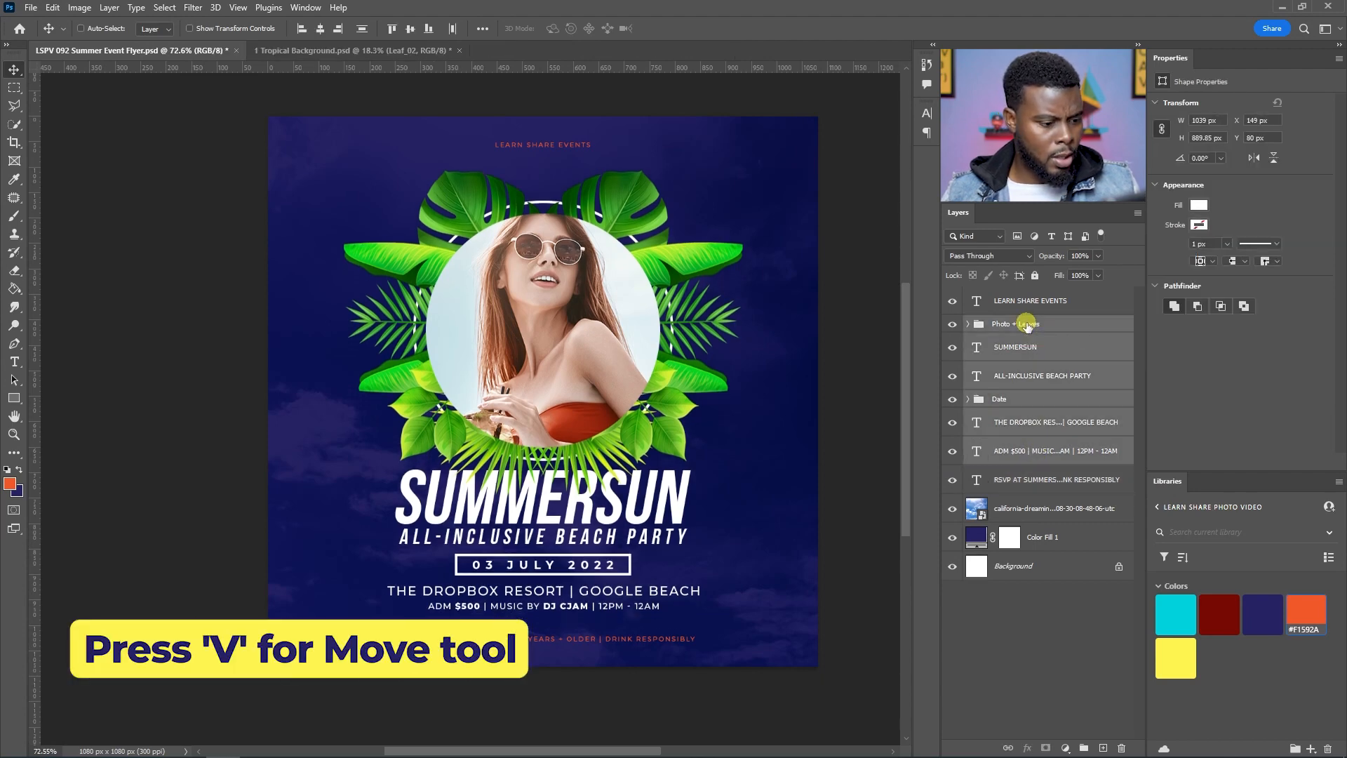
Step: Save the flyer document
scroll(469, 356, up, 1)
scroll(609, 351, right, 2)
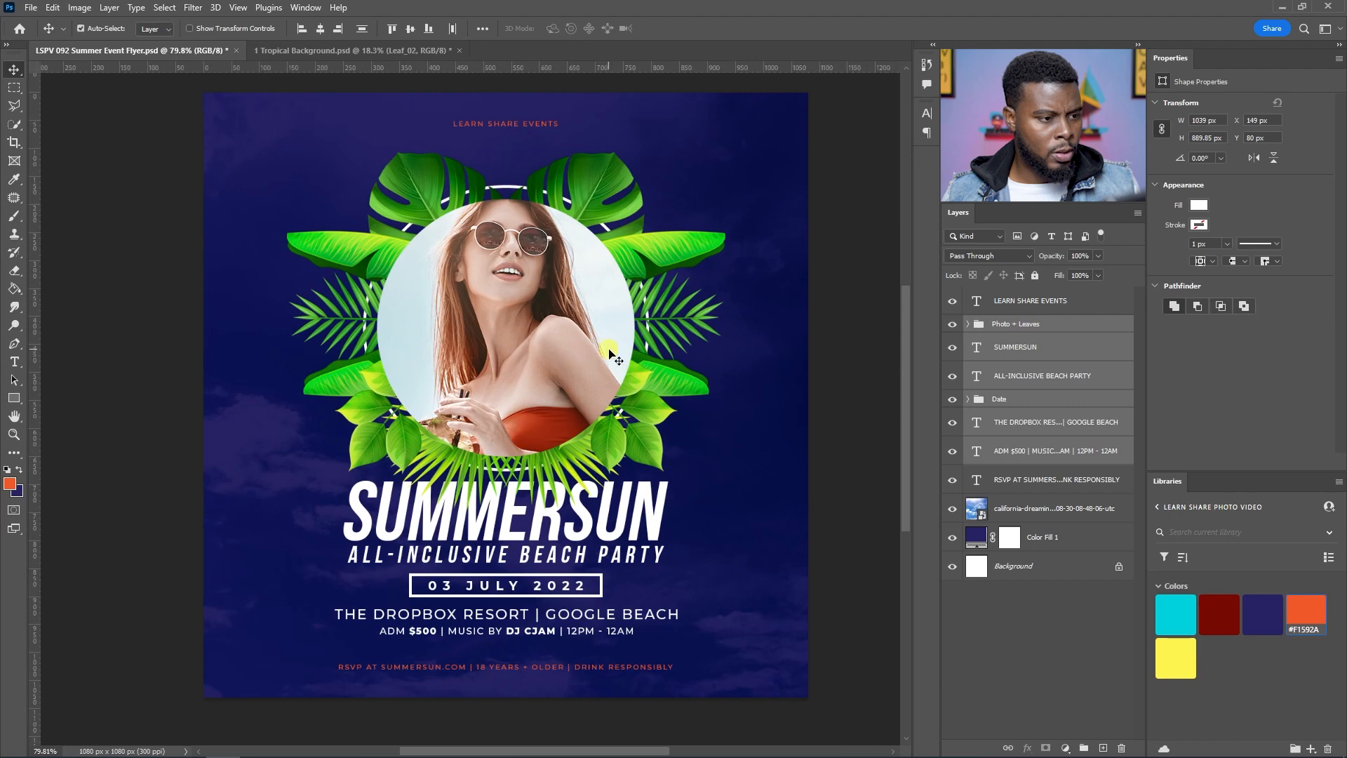
key(ctrl+s)
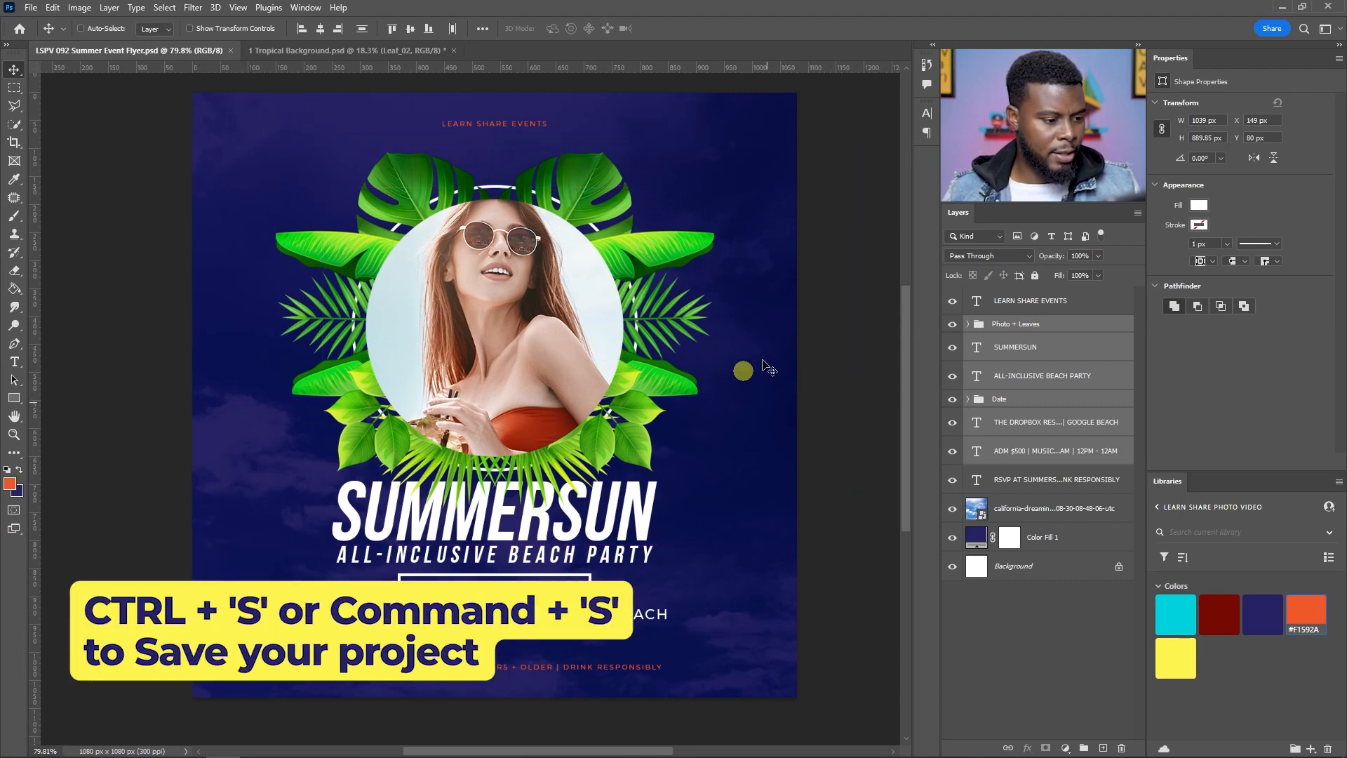
scroll(757, 374, down, 1)
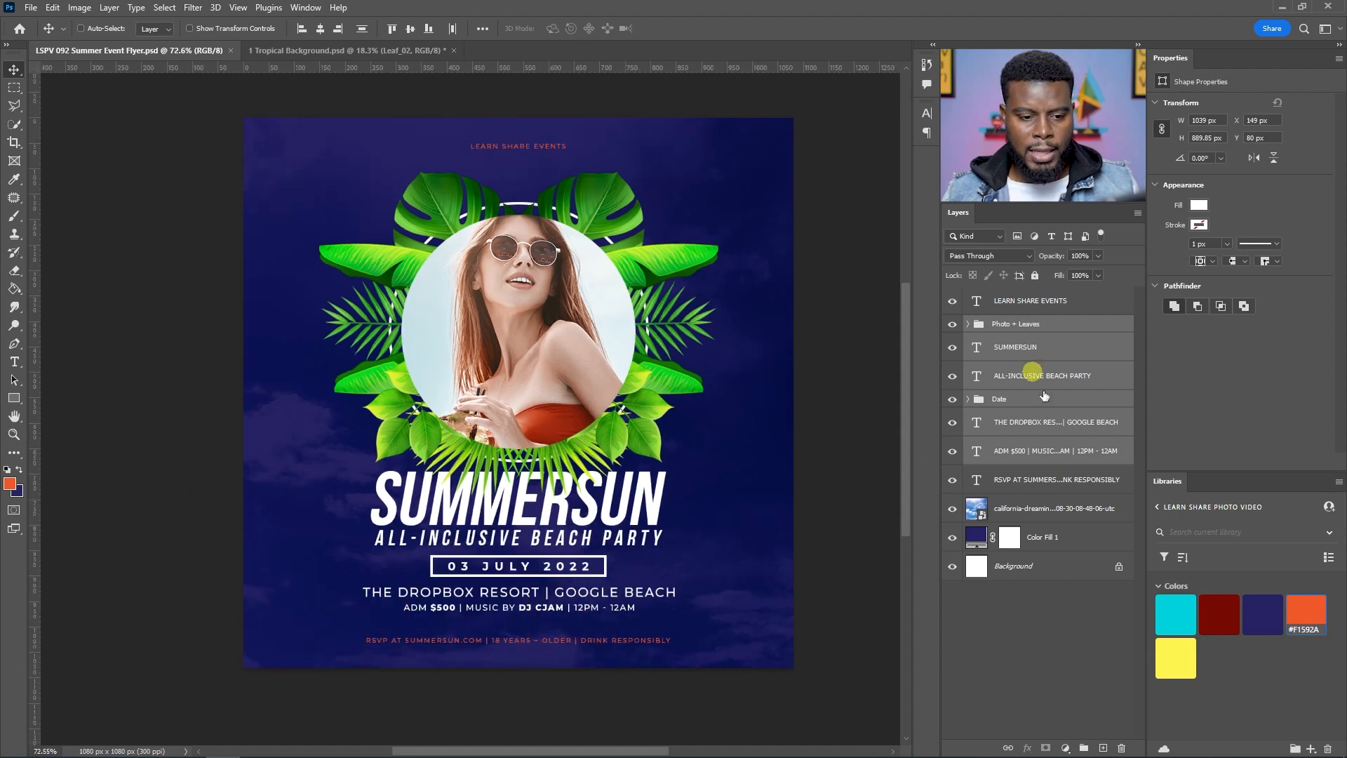
Step: Try yellow, orange, dark red and cyan library swatches as the SUMMERSUN title colour
click(1029, 349)
click(1175, 656)
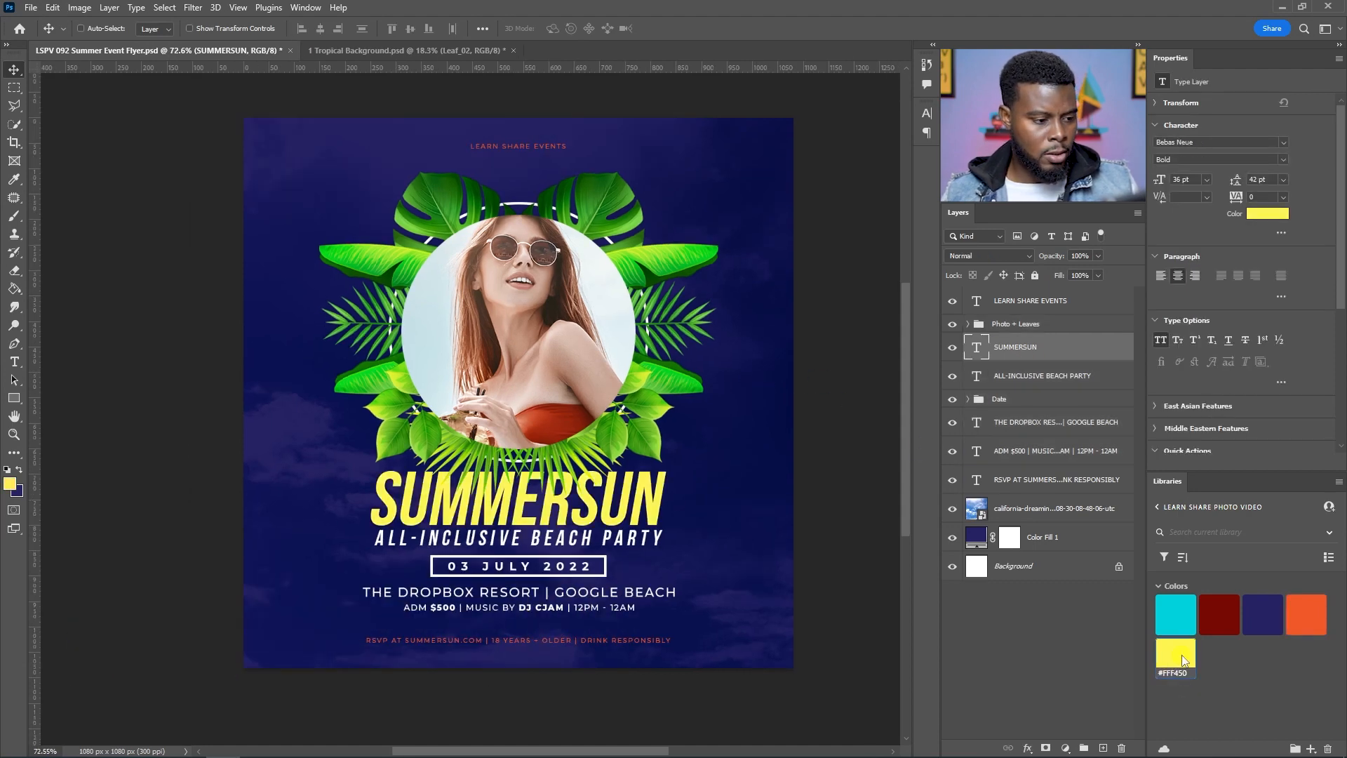
click(1306, 612)
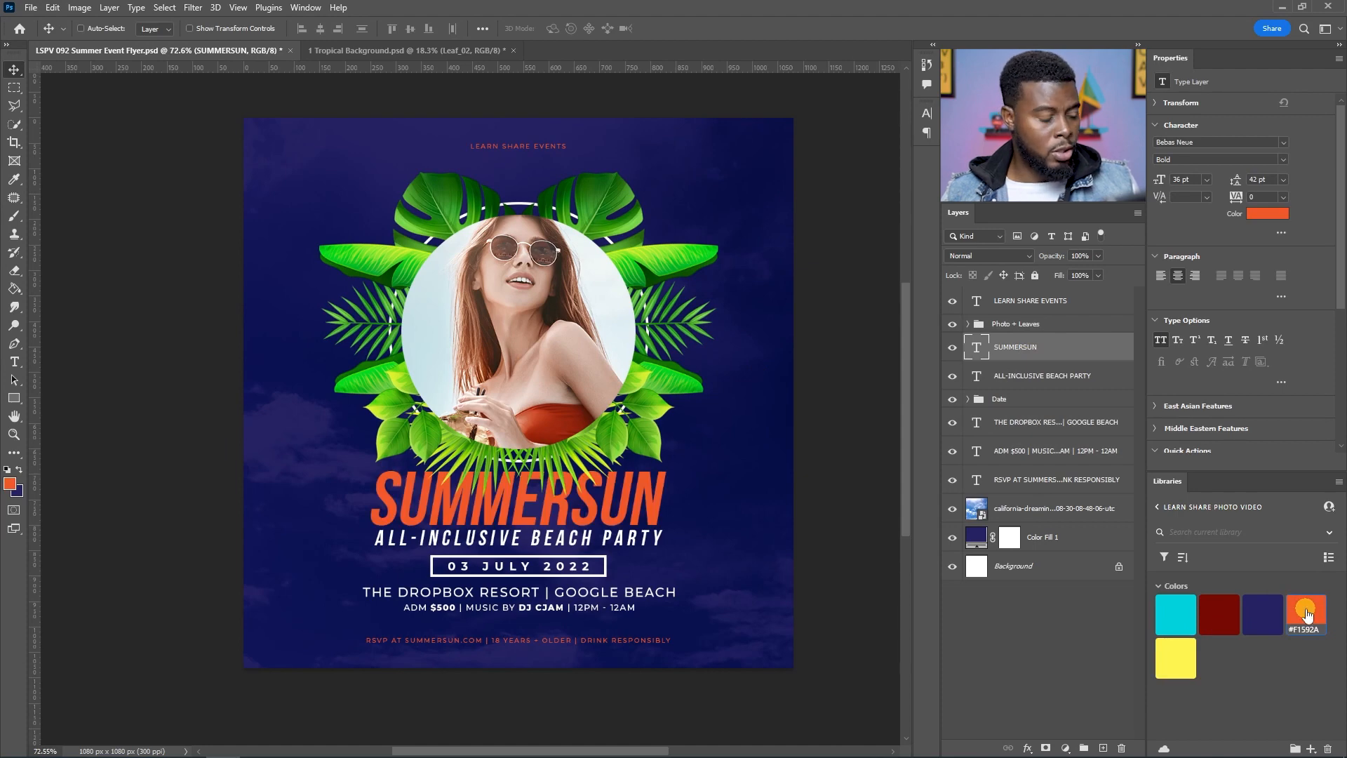
click(1175, 656)
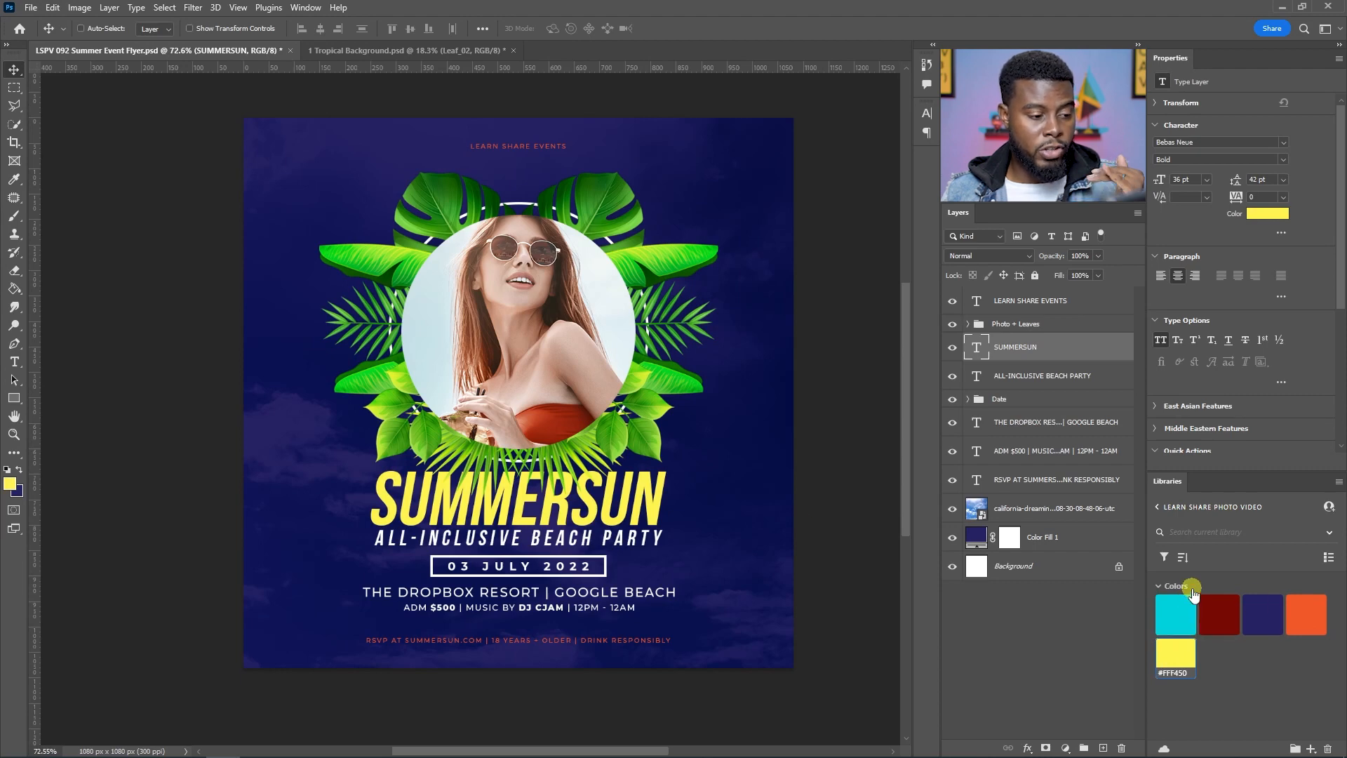
click(1315, 613)
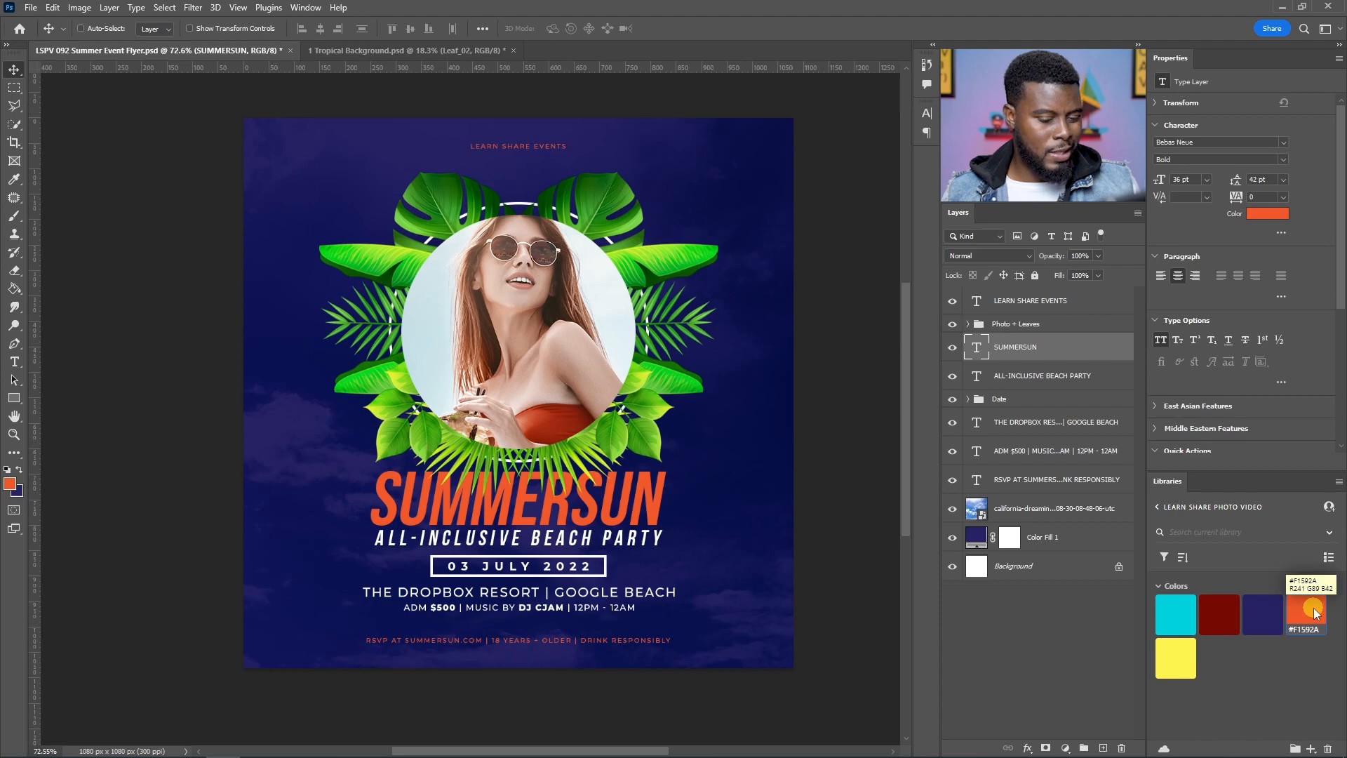
click(1176, 651)
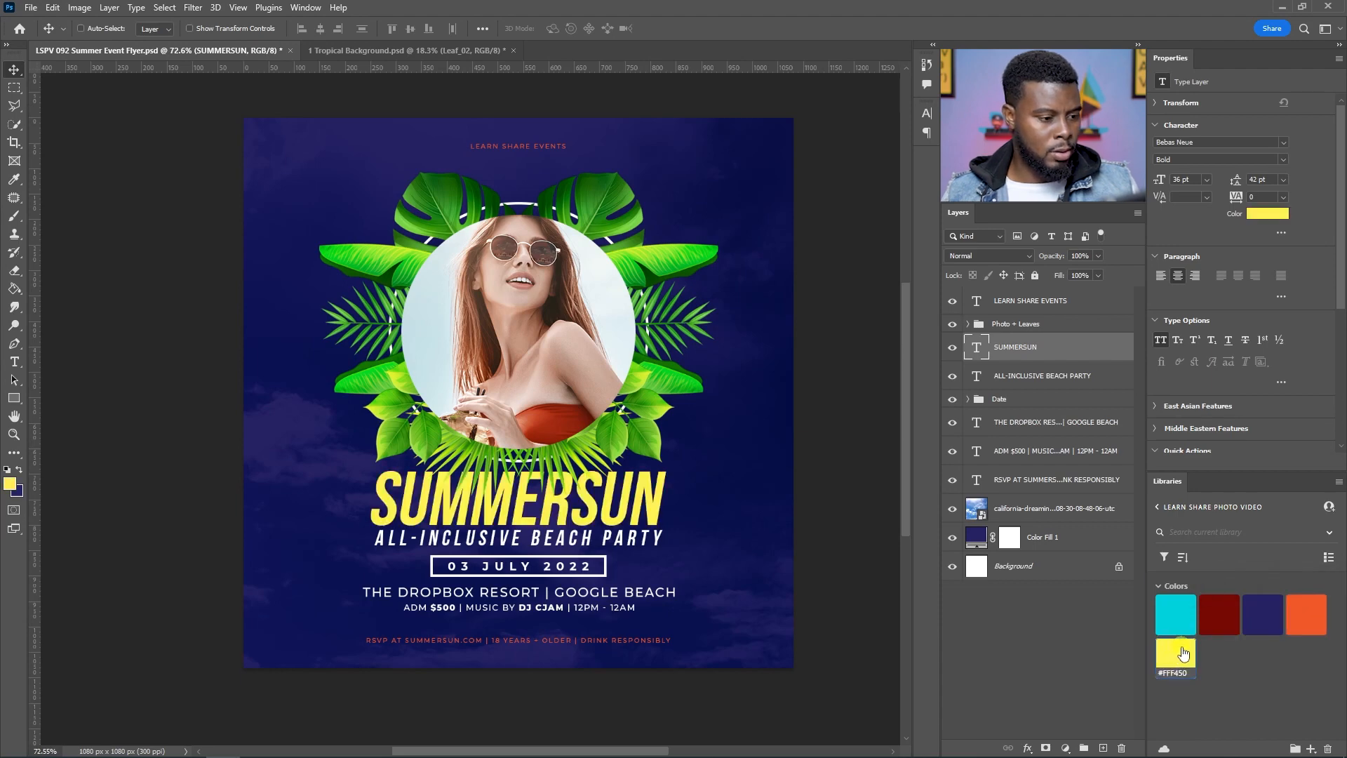
click(1304, 614)
click(1218, 614)
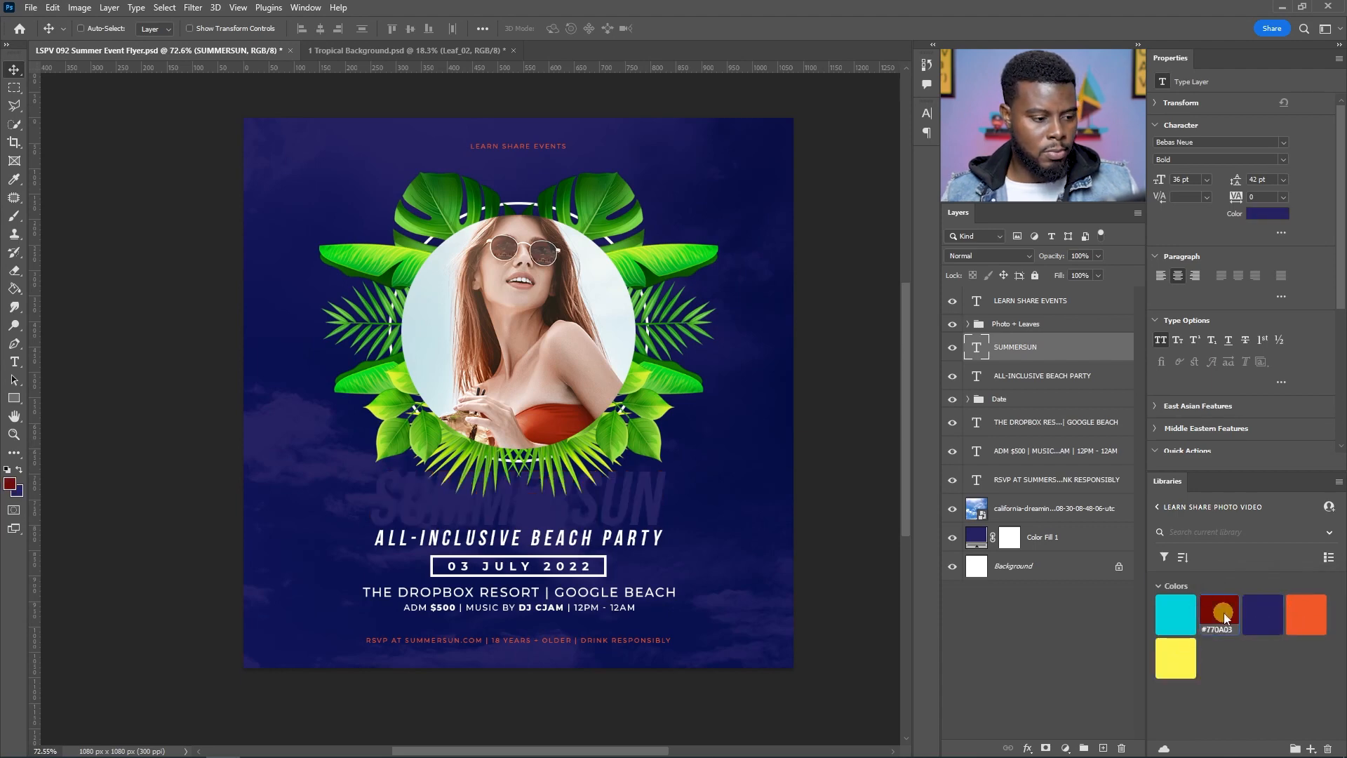
click(1187, 620)
click(1257, 212)
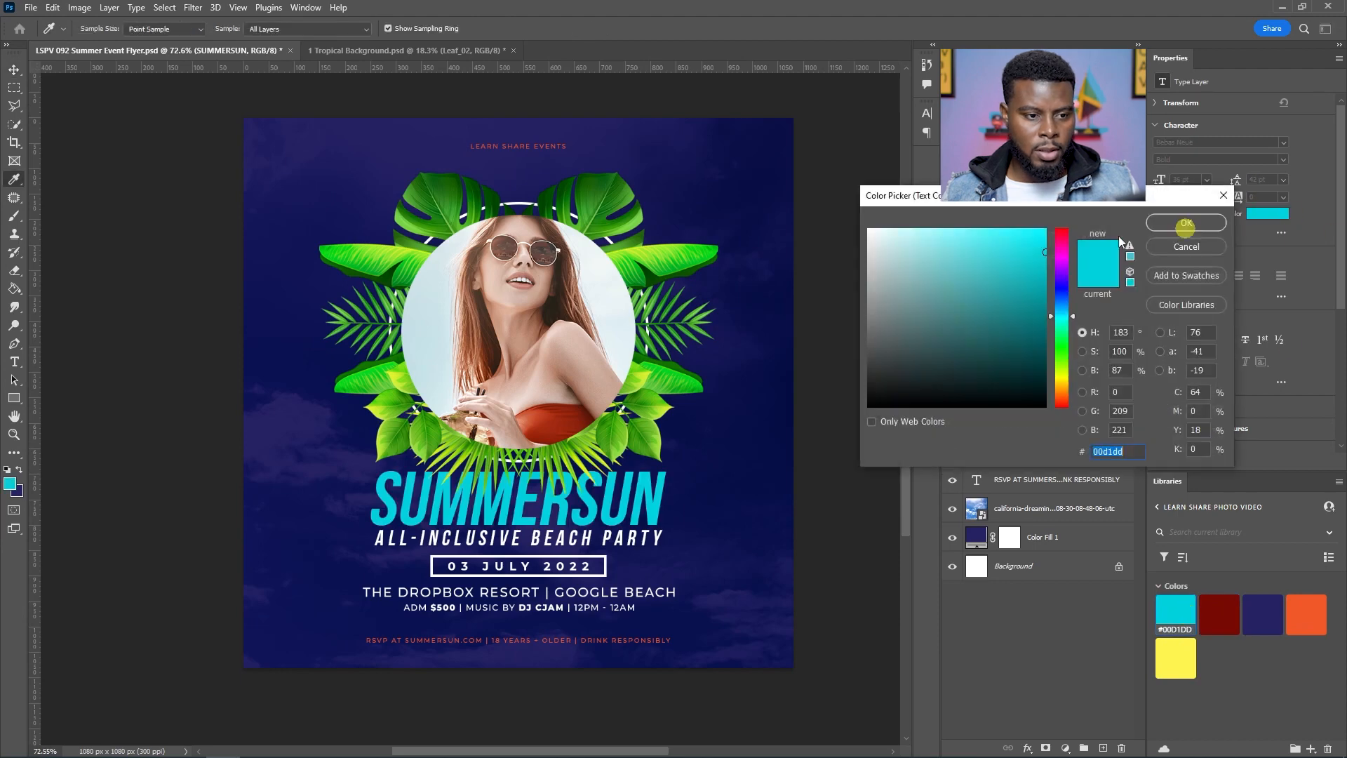
click(1190, 222)
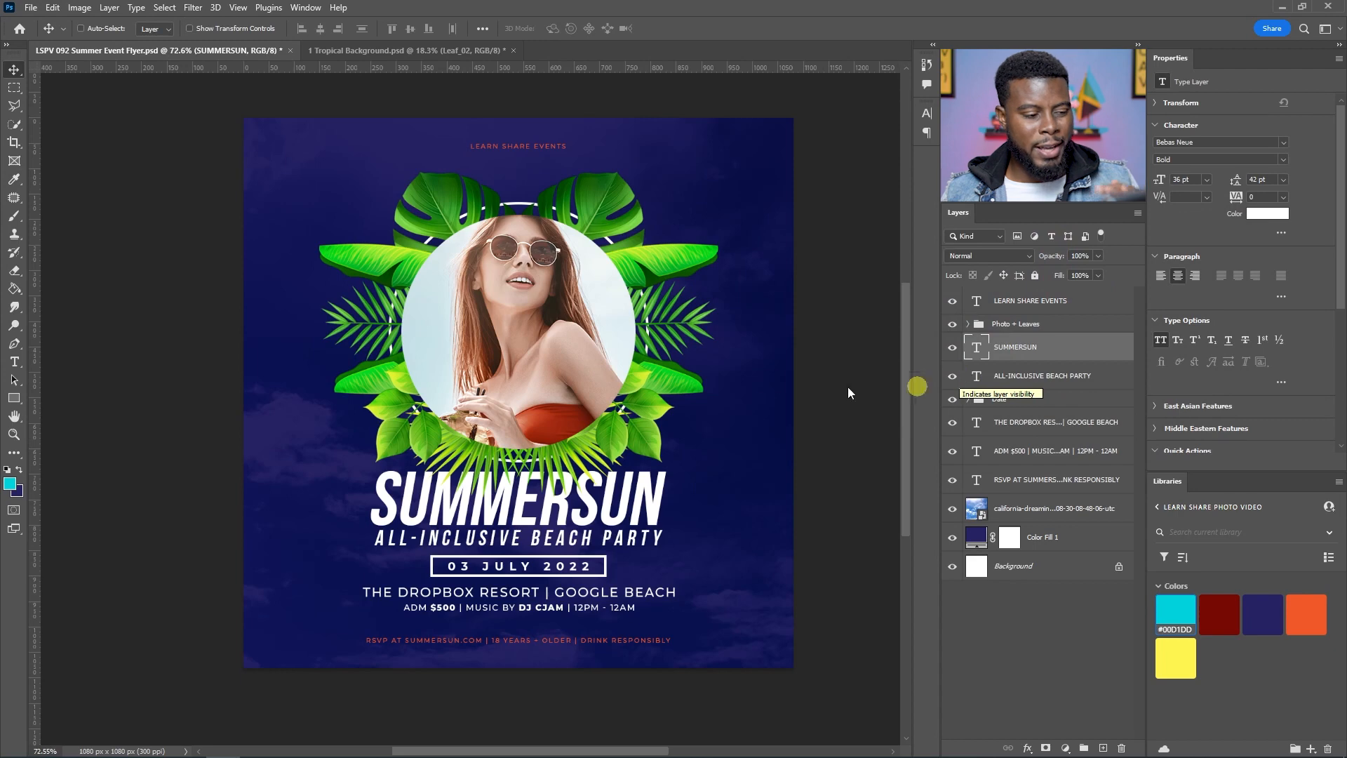
Step: Colour the venue and info text lines with the yellow library swatch #FFF450
scroll(484, 596, up, 1)
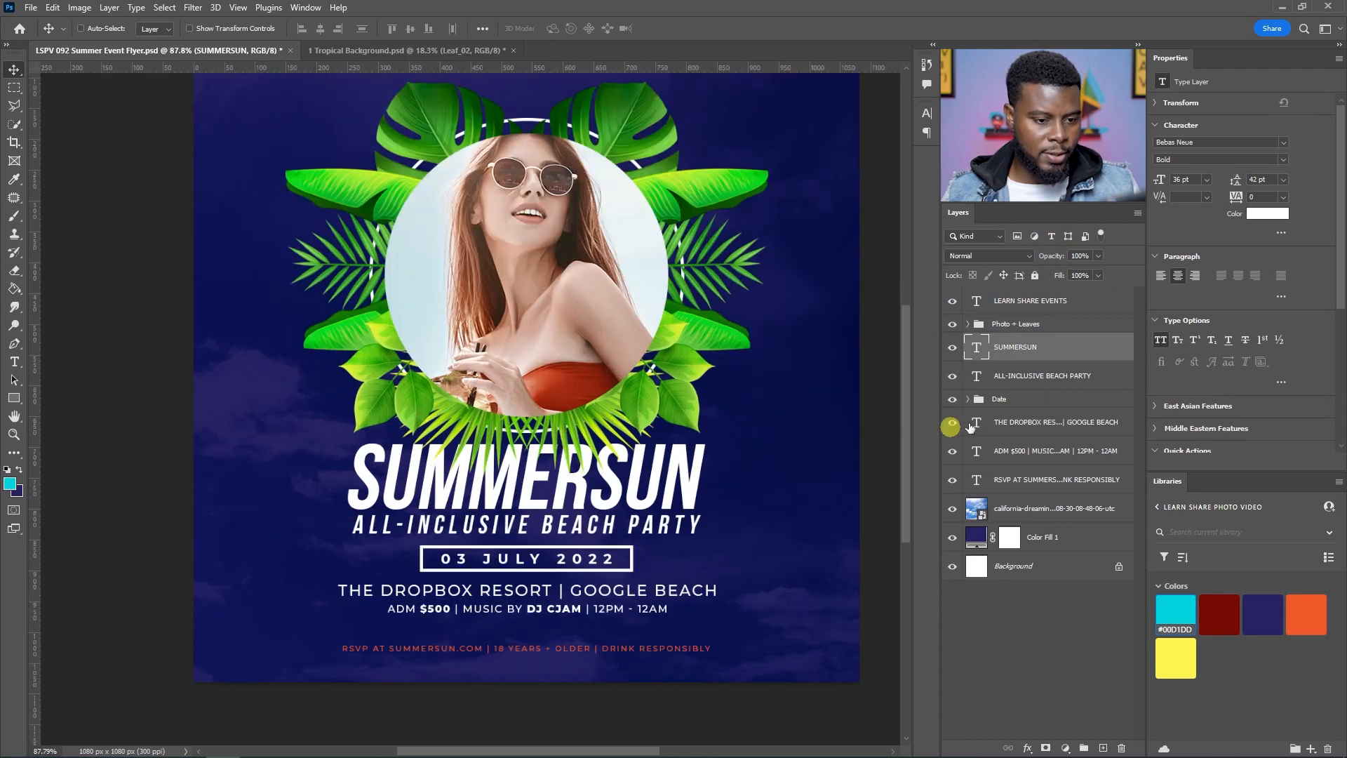
click(1040, 422)
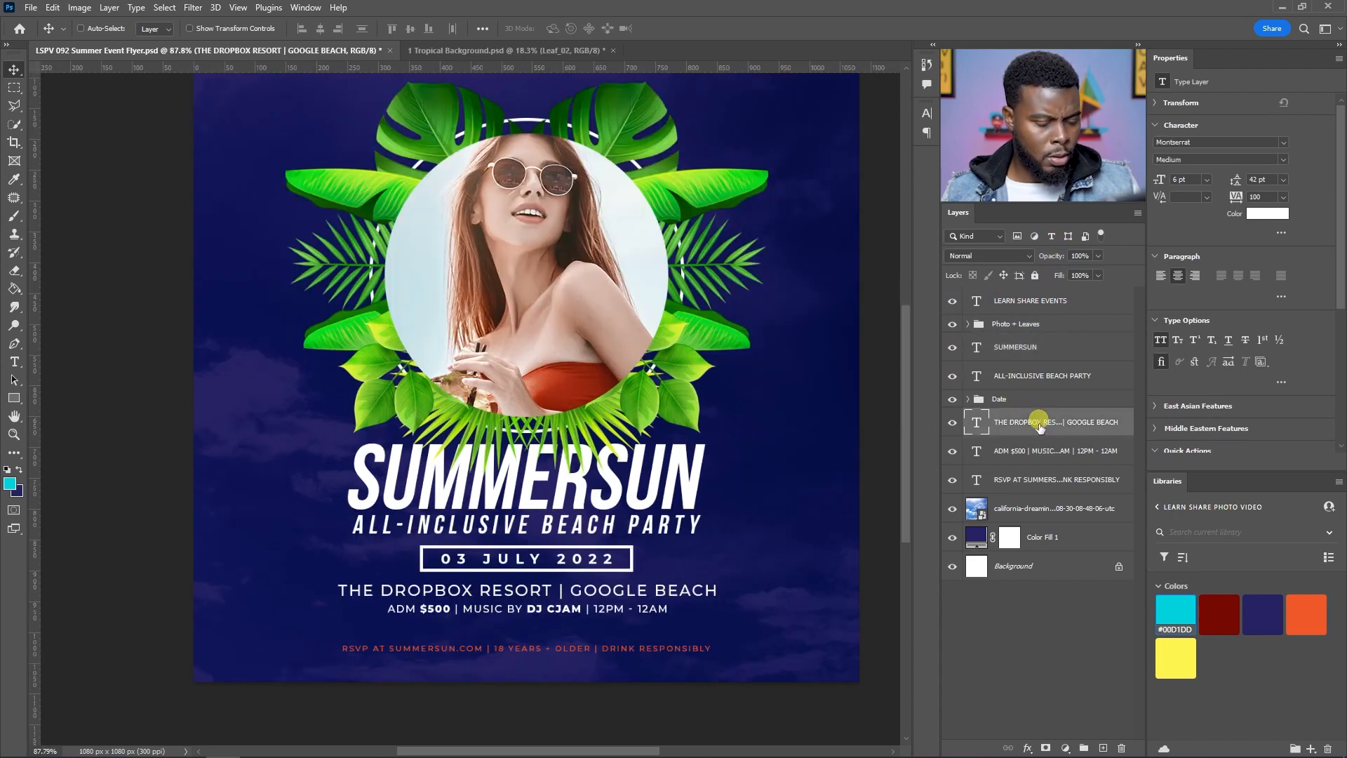
shift+click(1038, 479)
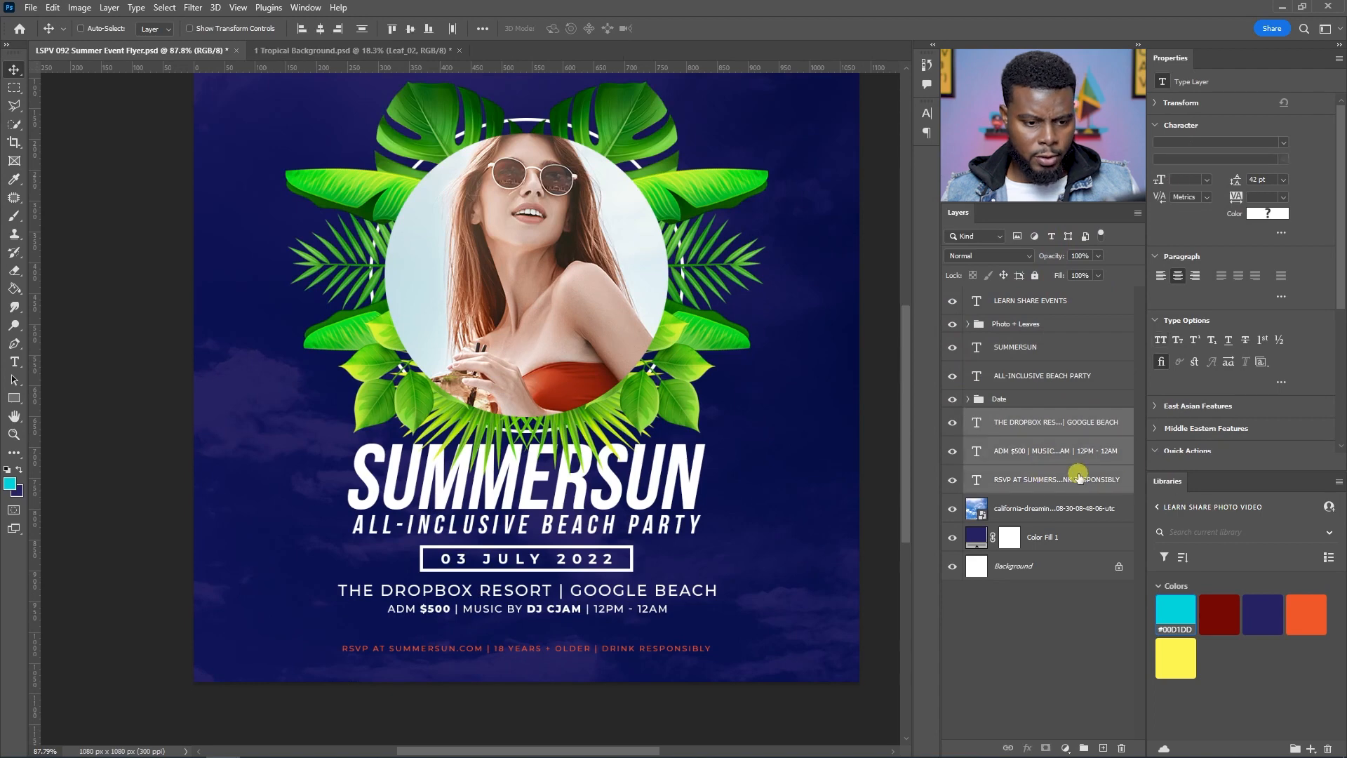
ctrl+click(1078, 479)
click(1176, 656)
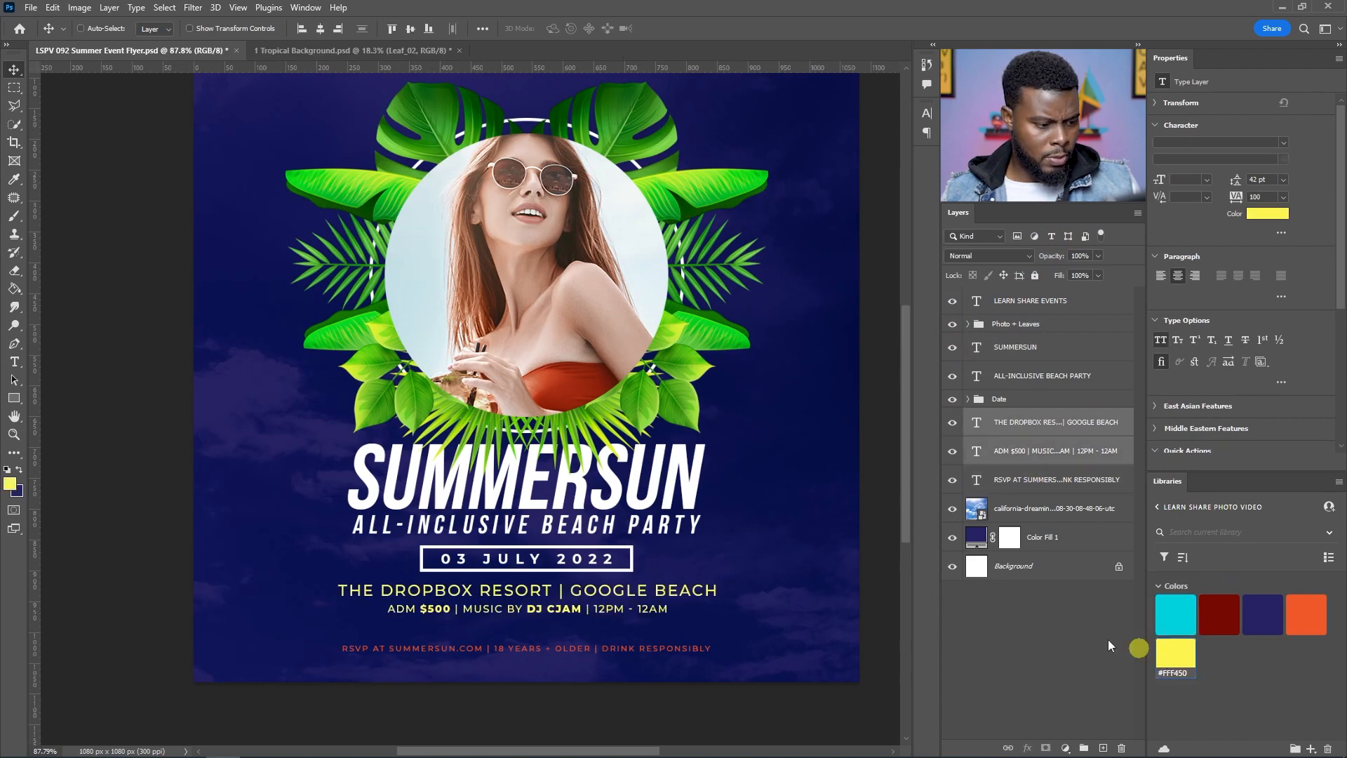
Step: Try a #FFF450 yellow colour overlay on the Date group and cancel the layer style
scroll(690, 474, down, 2)
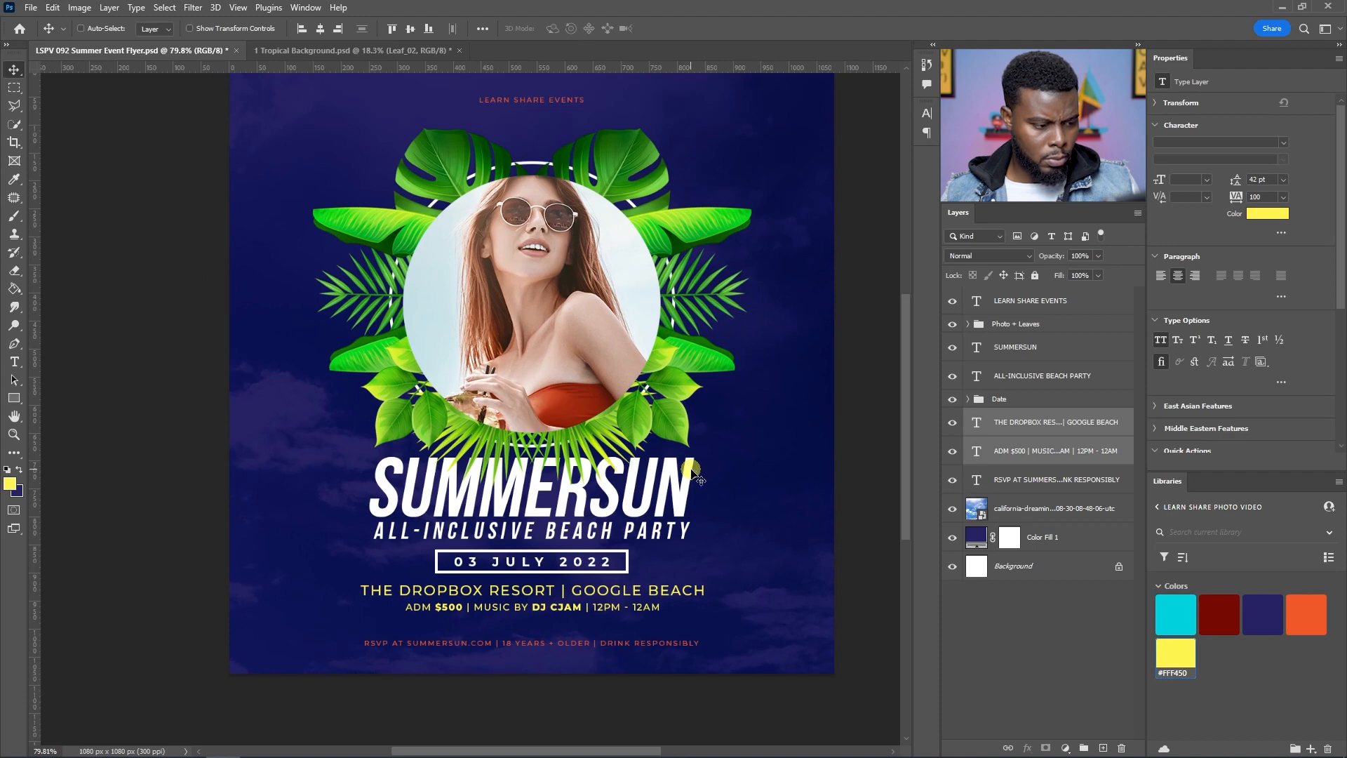
click(1010, 404)
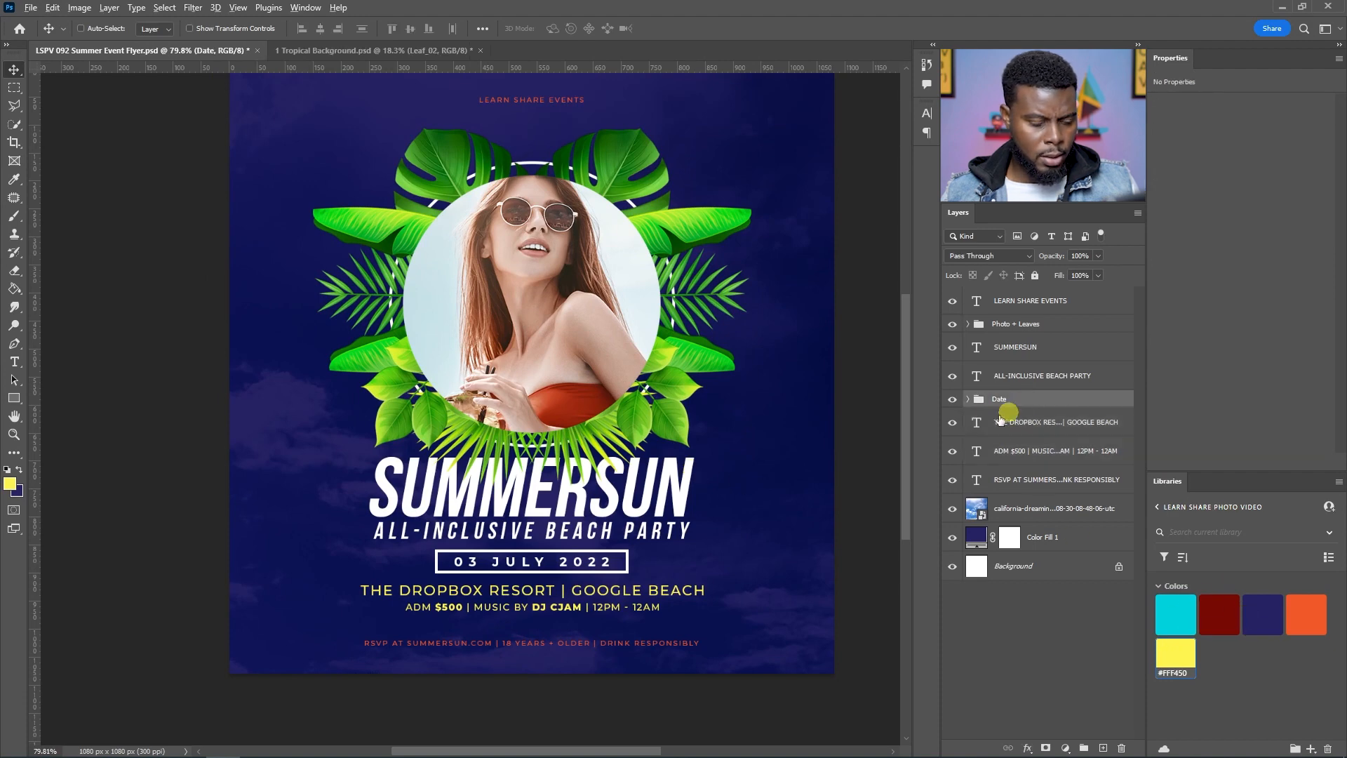
double_click(1050, 399)
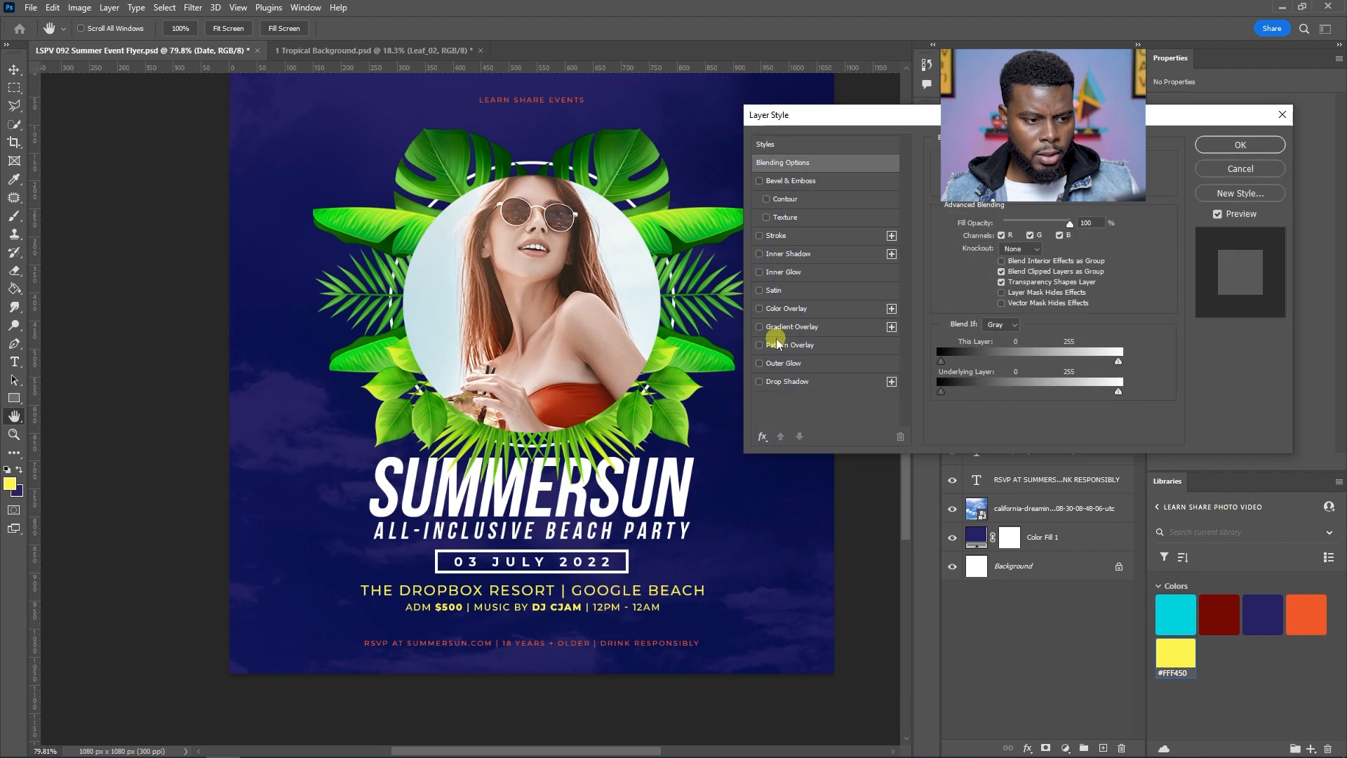
click(804, 307)
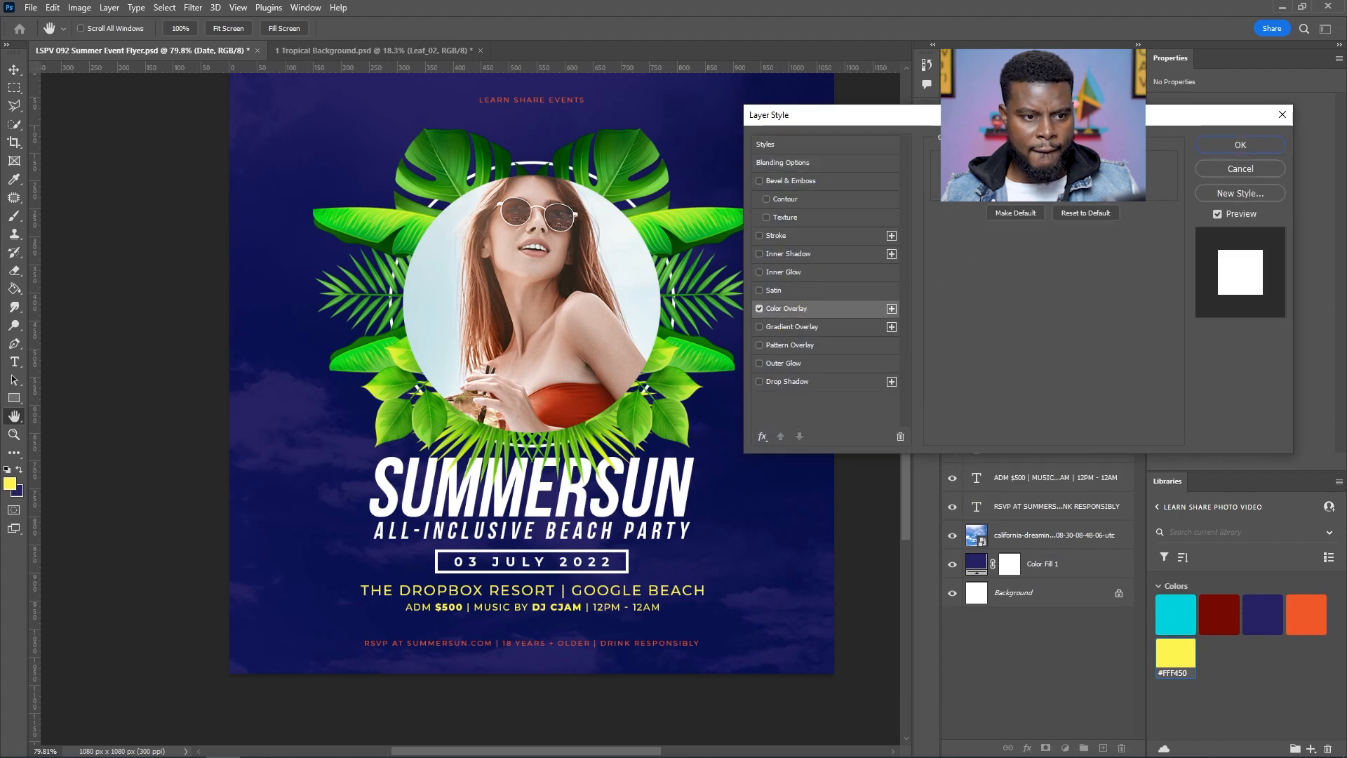
click(1084, 166)
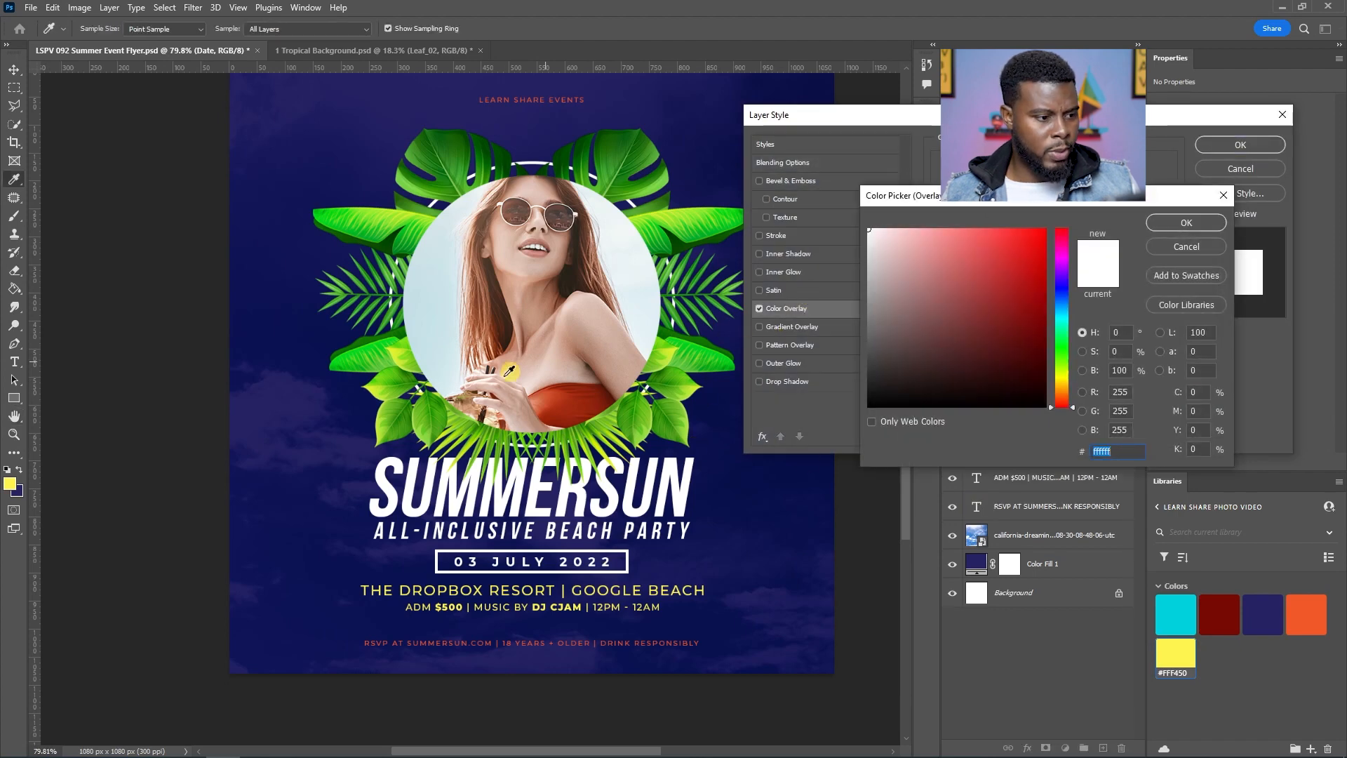
click(10, 485)
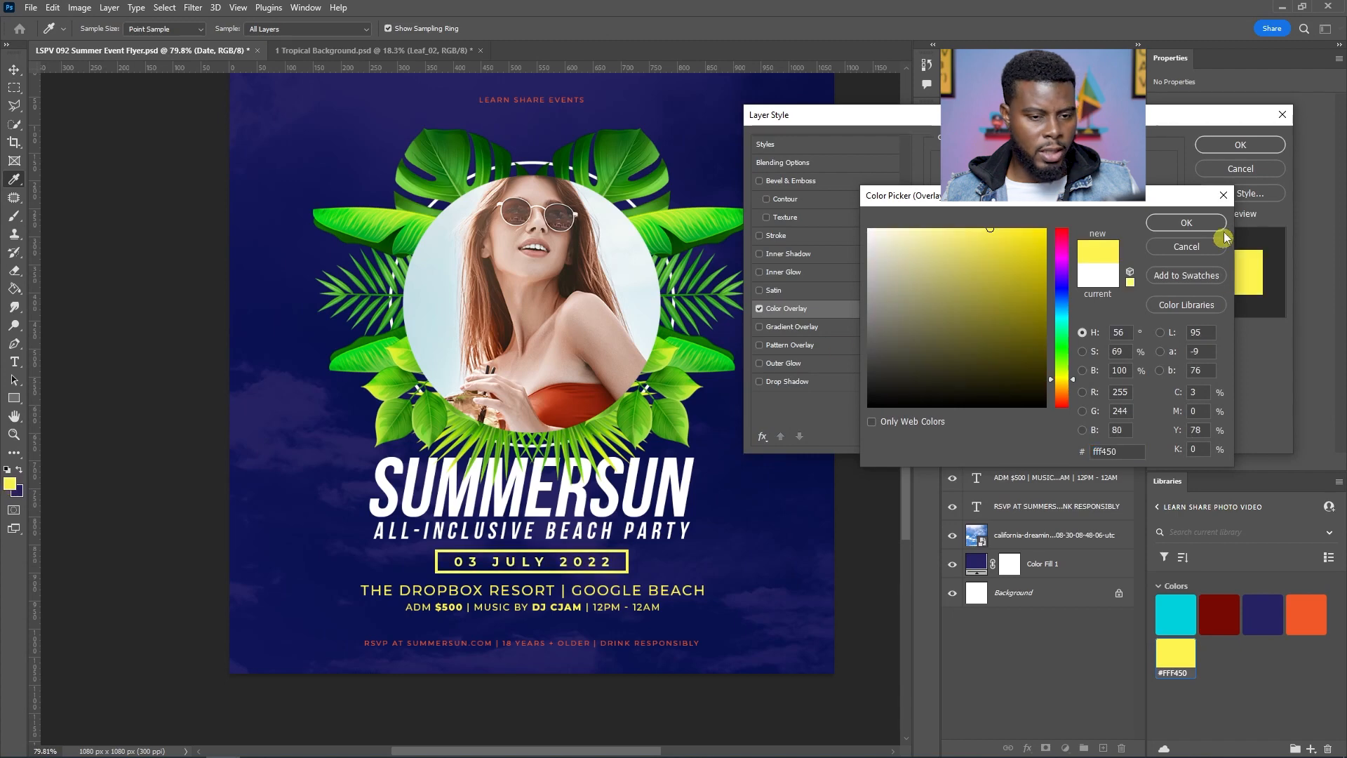
click(1195, 248)
click(1240, 174)
Step: Try an orange #F1592A colour overlay on the Date group and cancel the layer style
click(1305, 612)
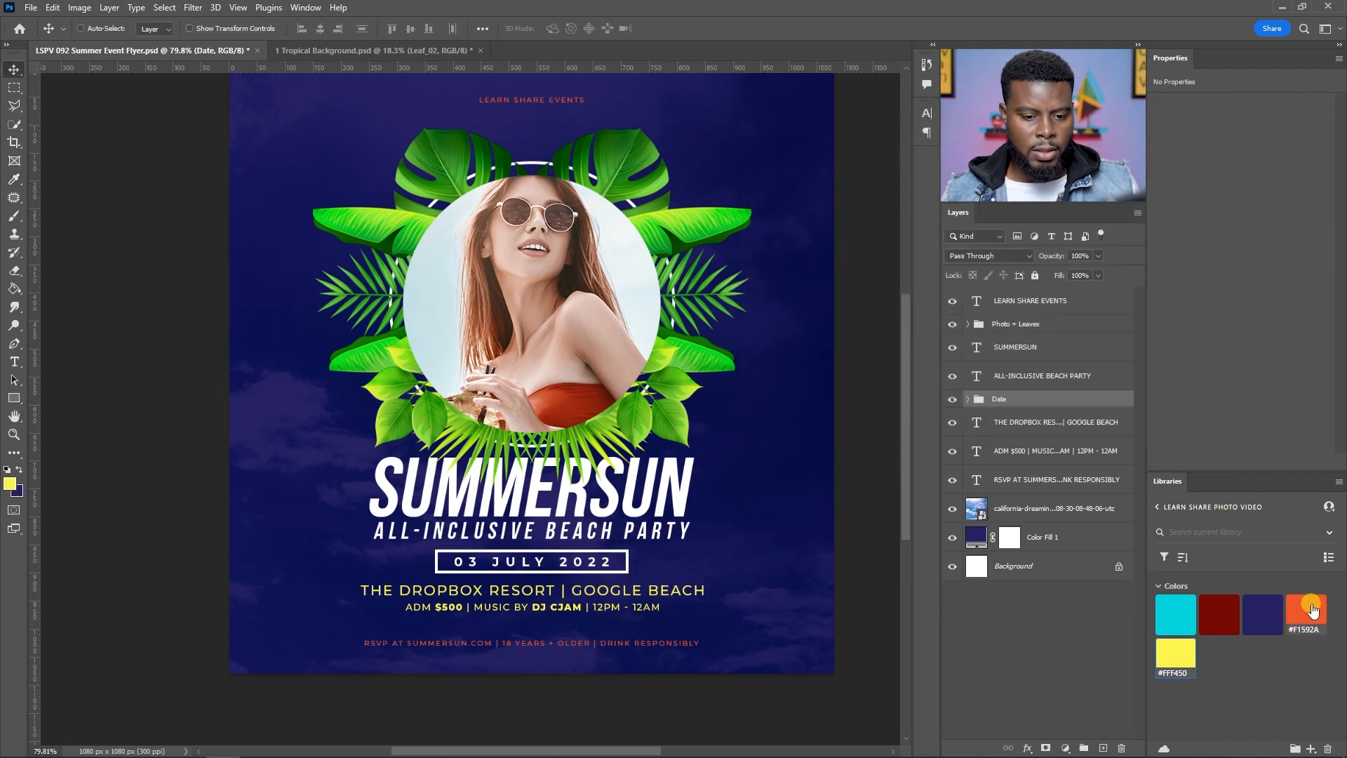
click(968, 398)
double_click(1059, 400)
click(785, 308)
click(1084, 164)
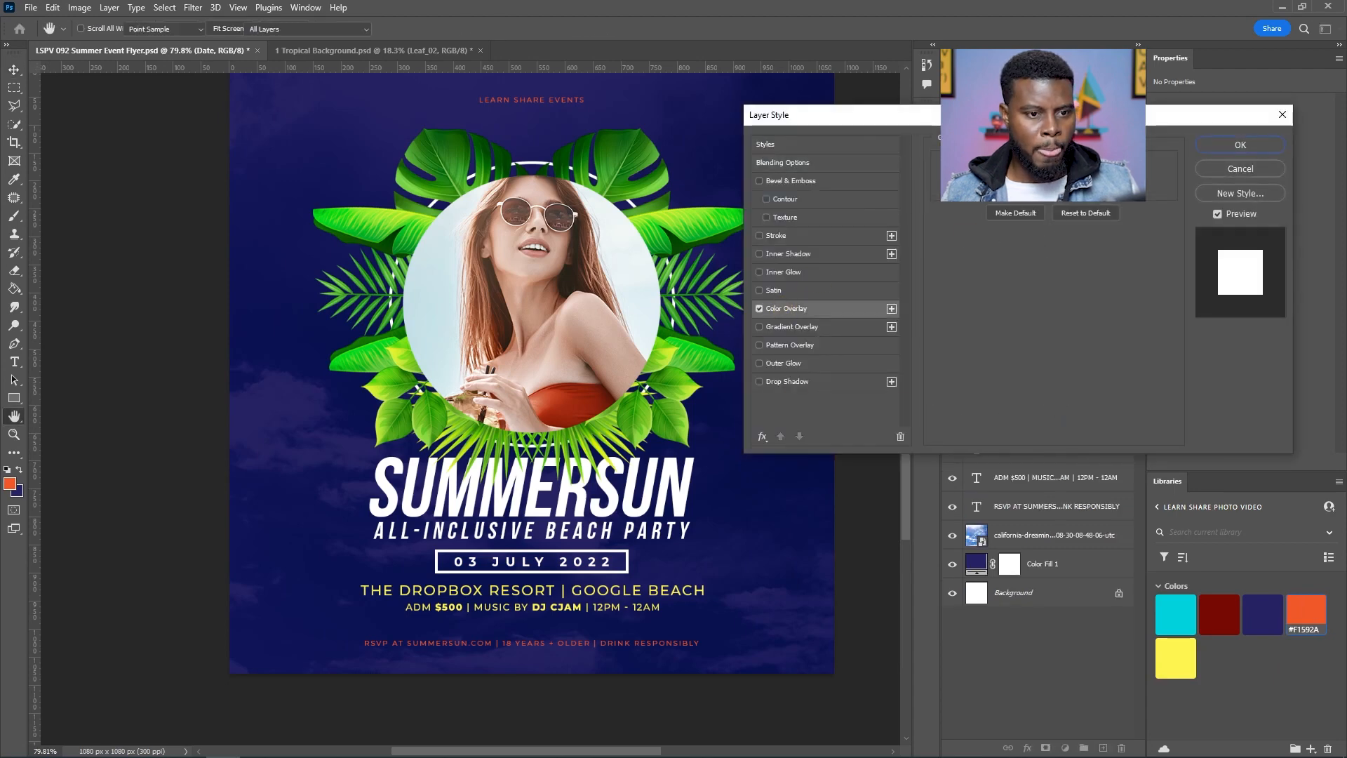
click(14, 477)
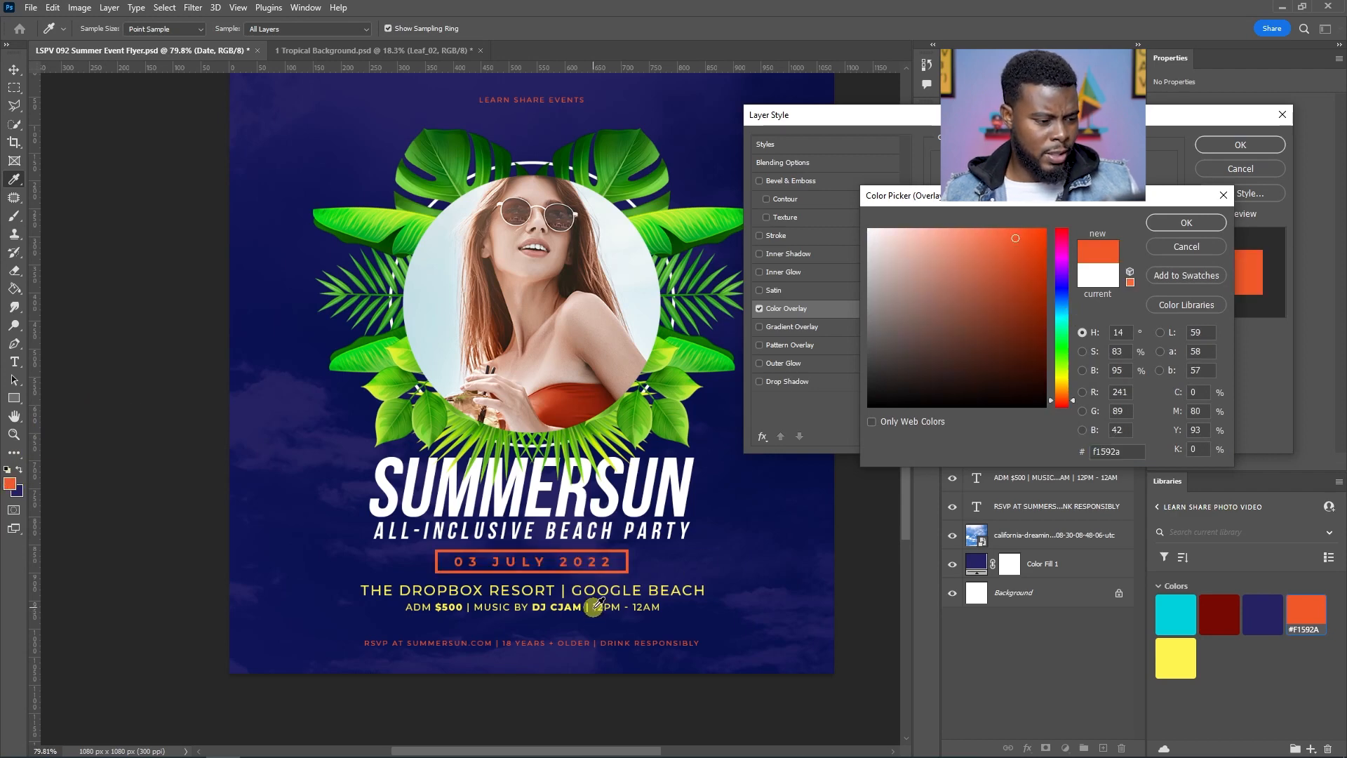
click(1181, 248)
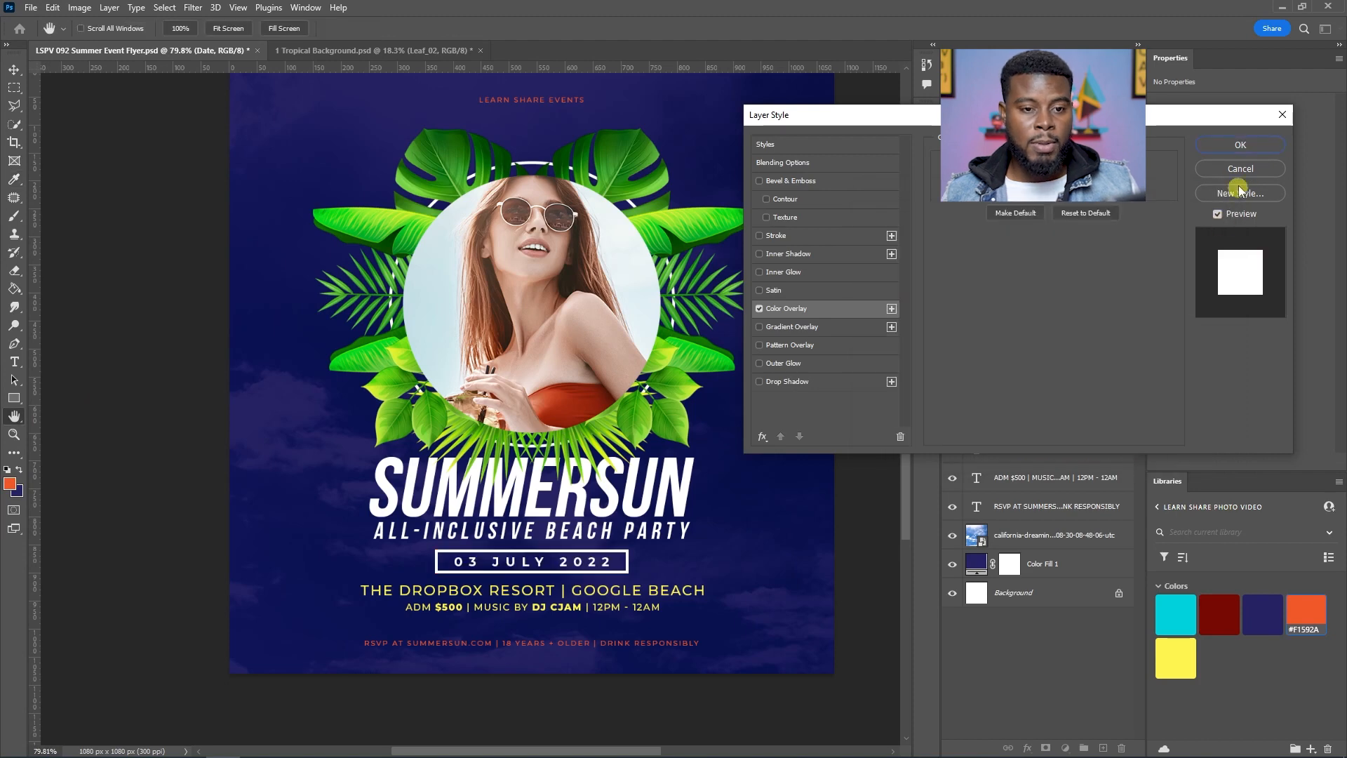
click(1228, 172)
scroll(540, 526, up, 2)
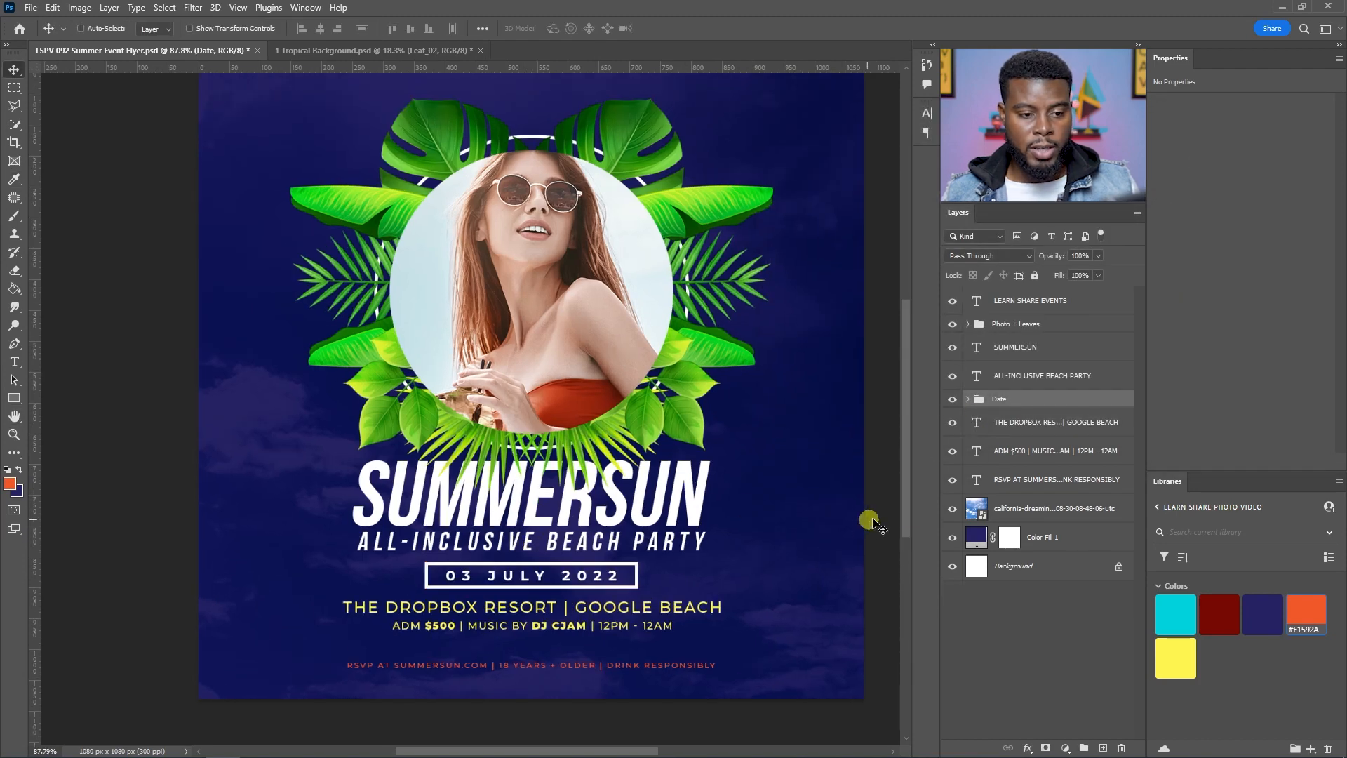
Step: Colour the SUMMERSUN title and the ALL-INCLUSIVE BEACH PARTY subtitle with the yellow library swatch #FFF450
click(1055, 354)
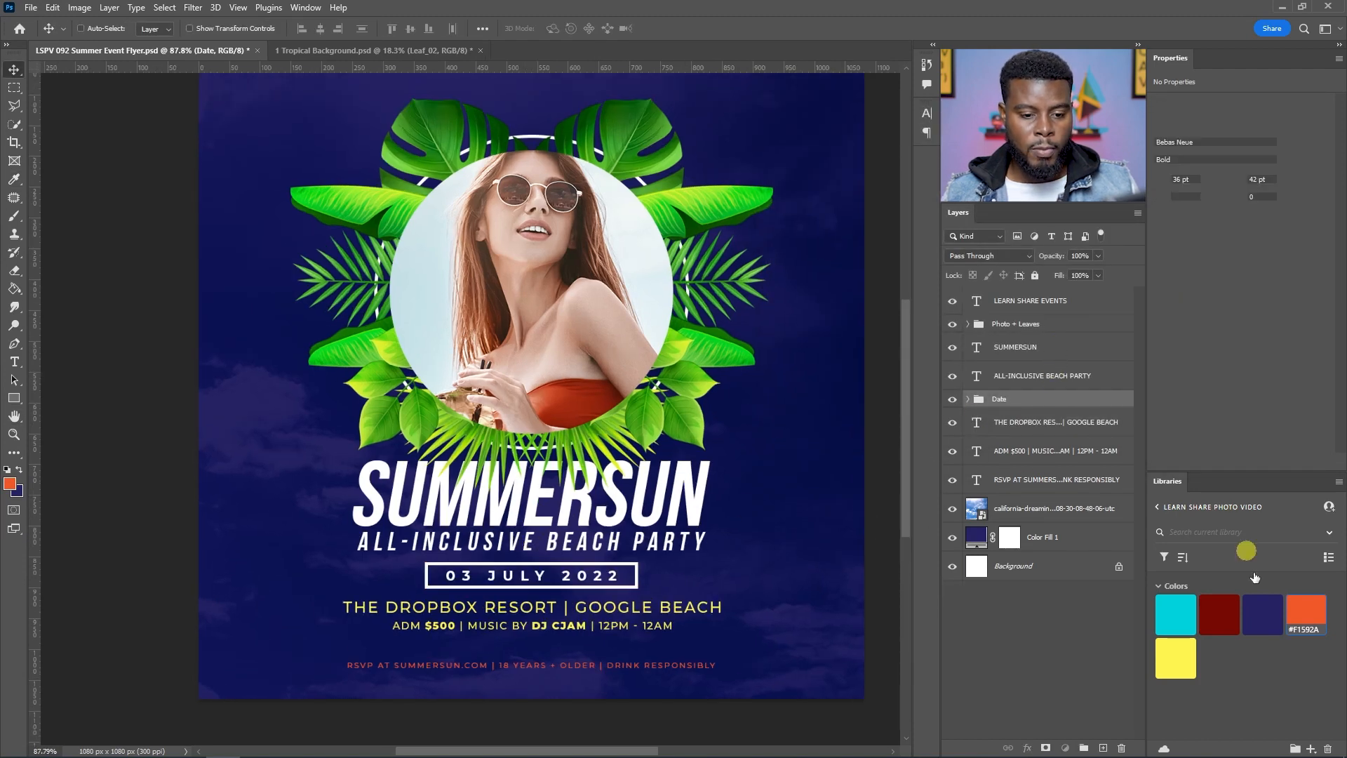
shift+click(1052, 375)
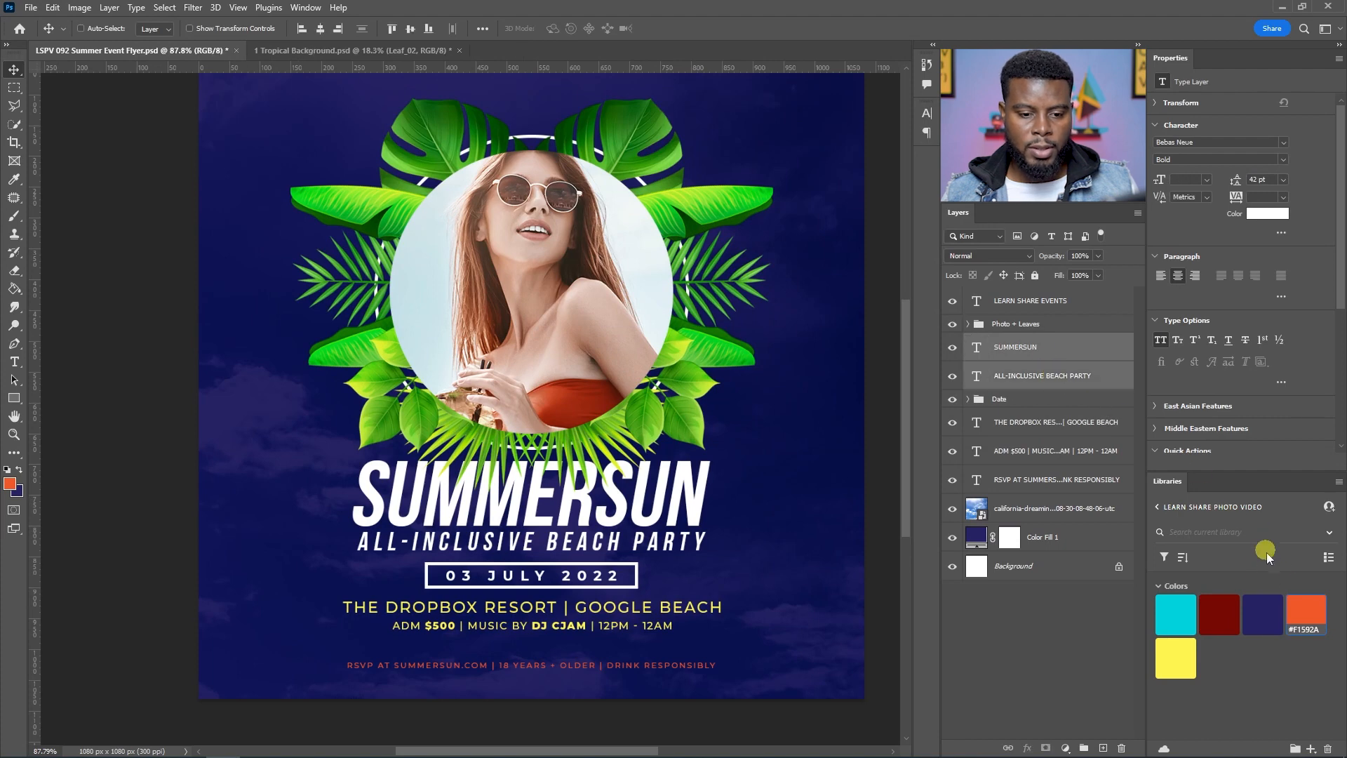
click(1185, 655)
scroll(757, 365, down, 2)
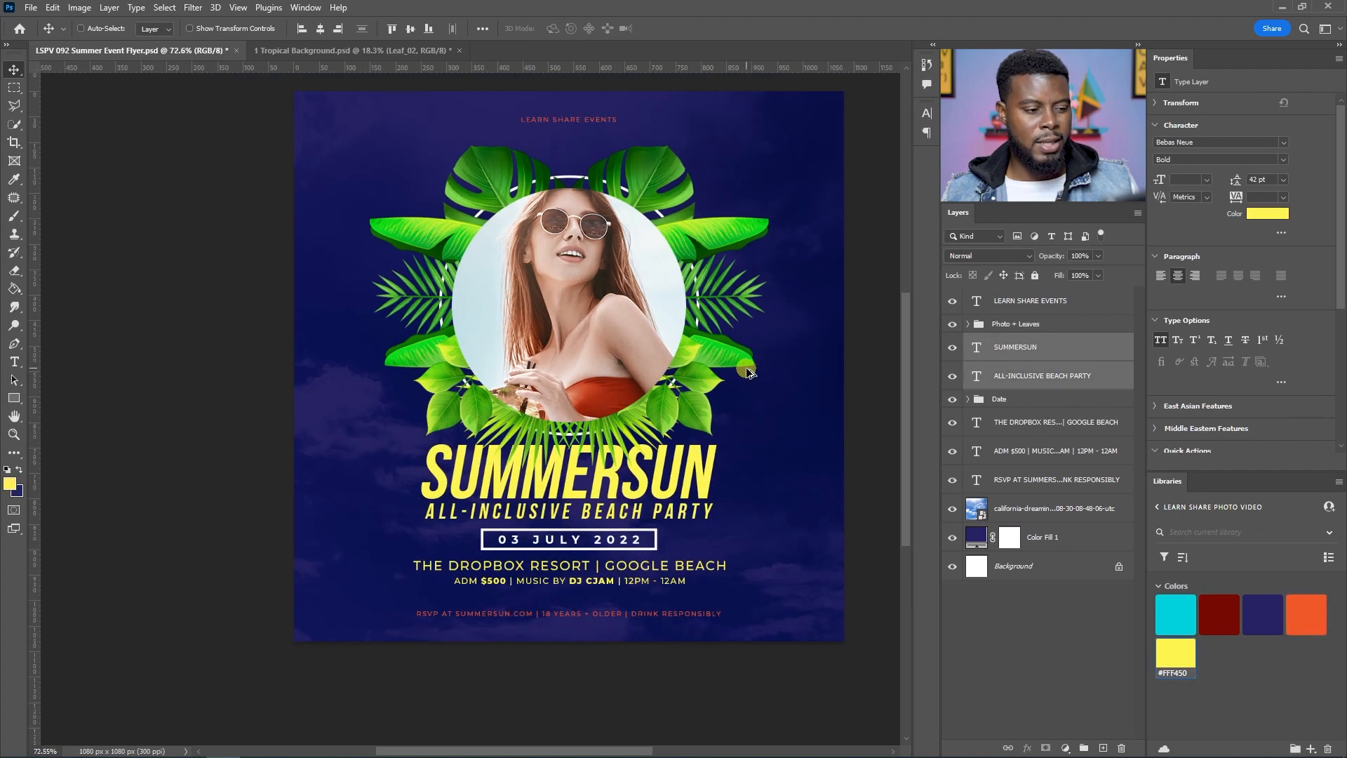
scroll(753, 360, up, 1)
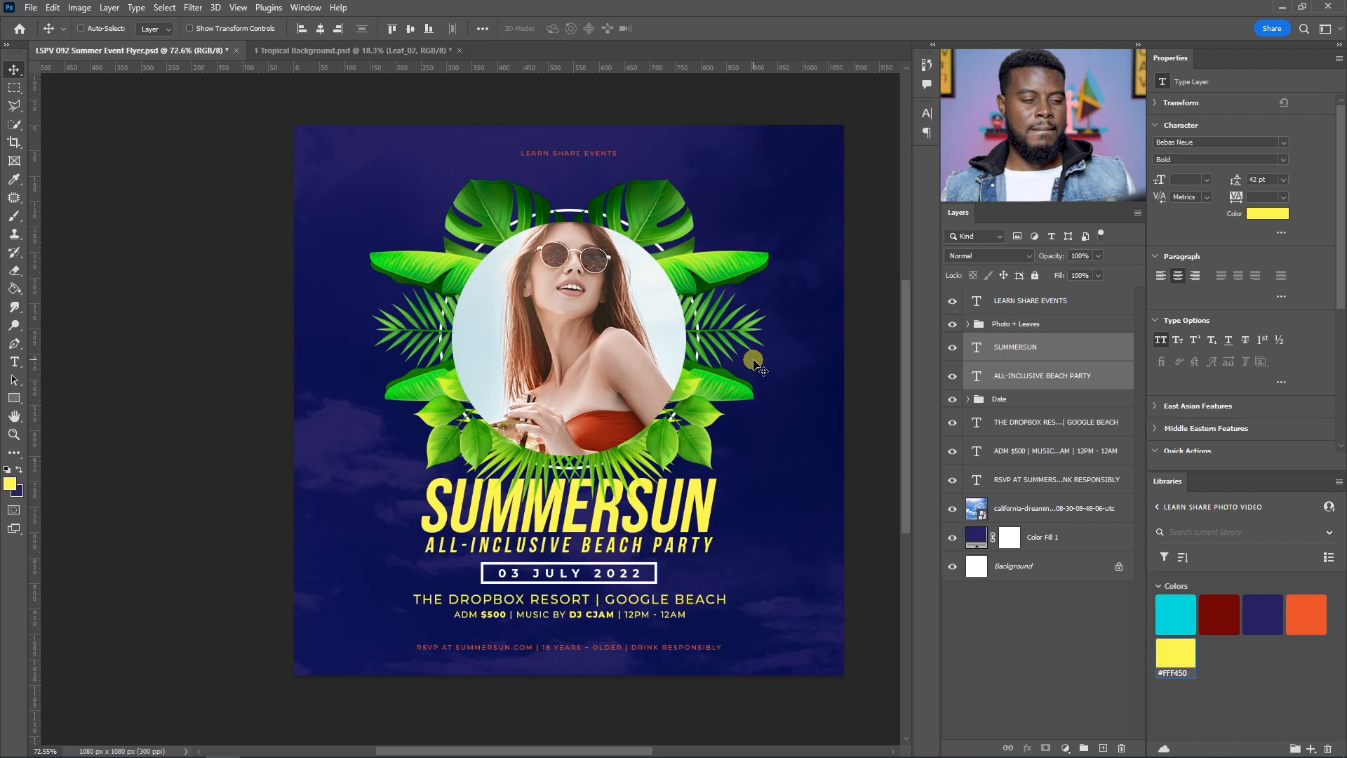
Step: Undo and redo the yellow title colour change to compare the before and after
scroll(753, 360, right, 1)
key(ctrl)
key(ctrl+space)
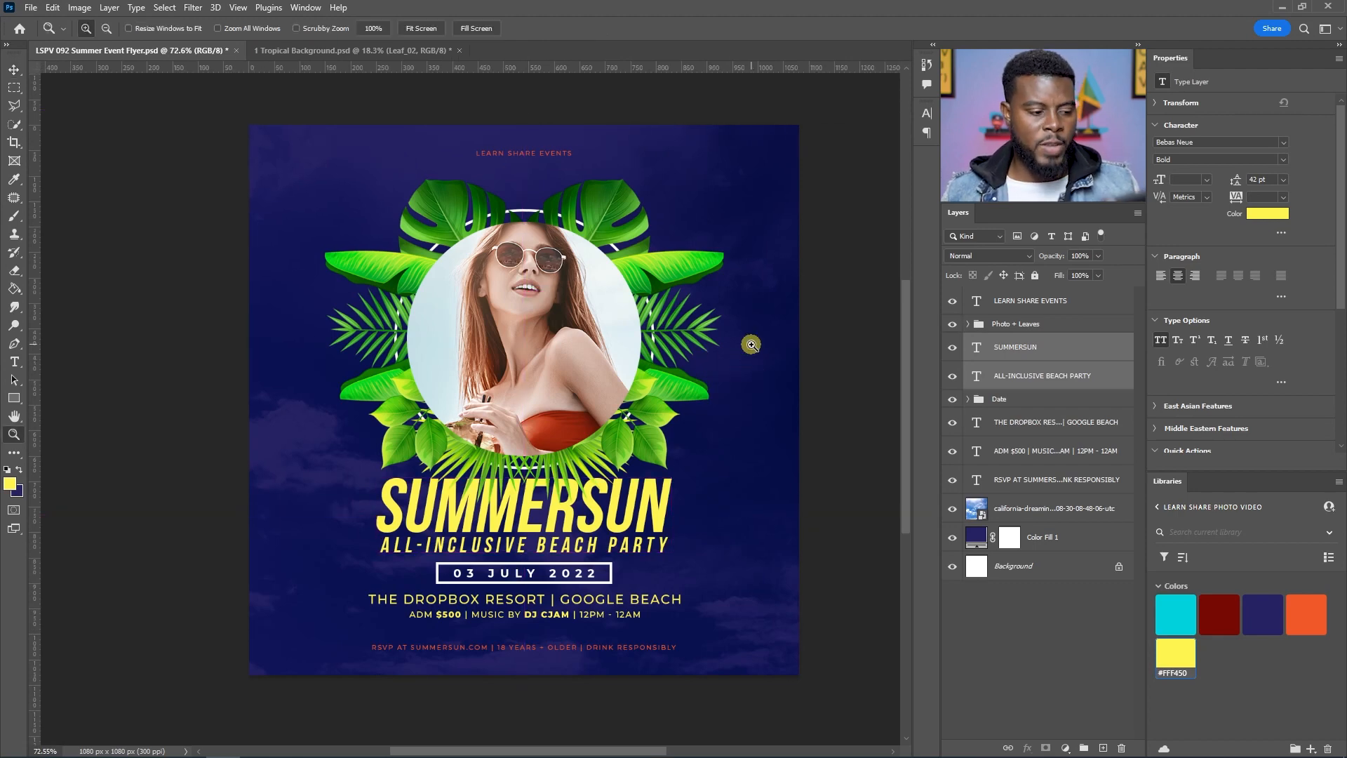
key(ctrl+z)
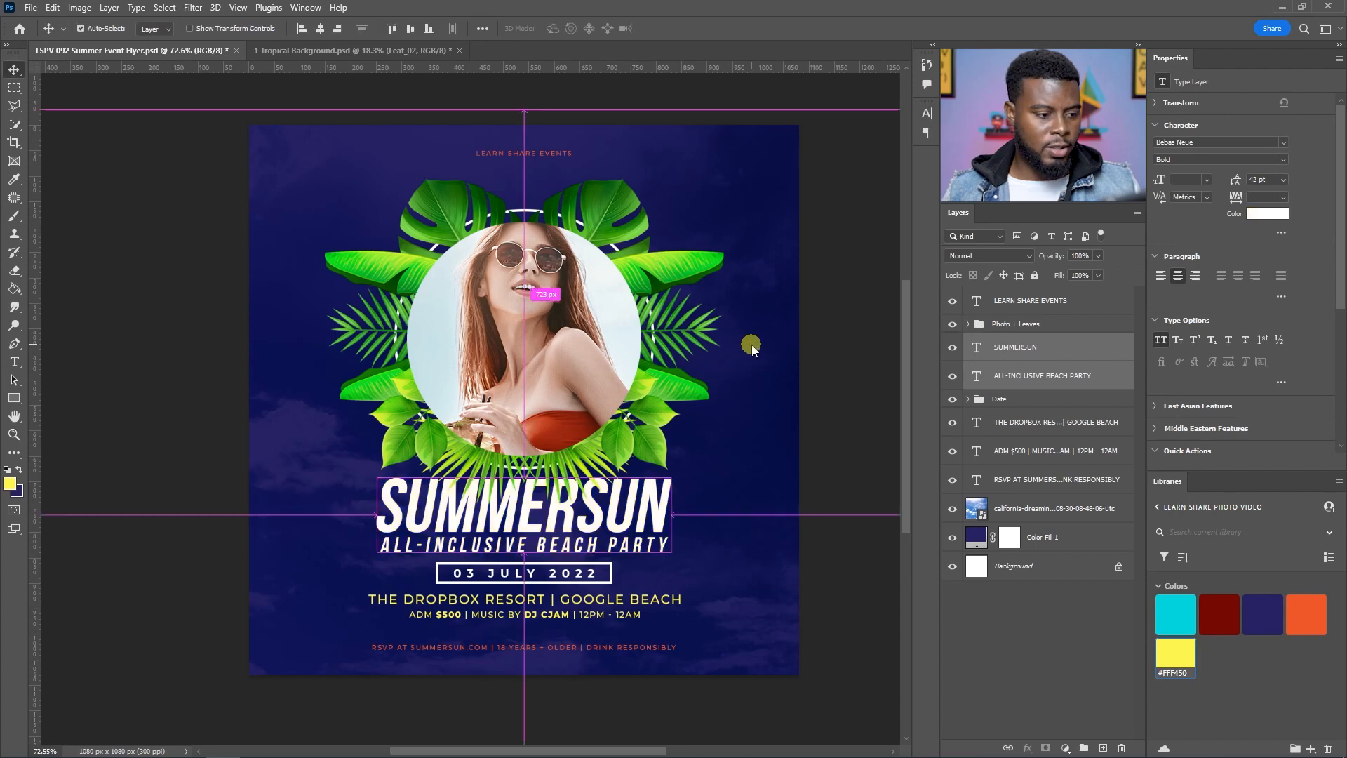
key(ctrl+shift+z)
scroll(751, 345, down, 1)
scroll(752, 345, up, 1)
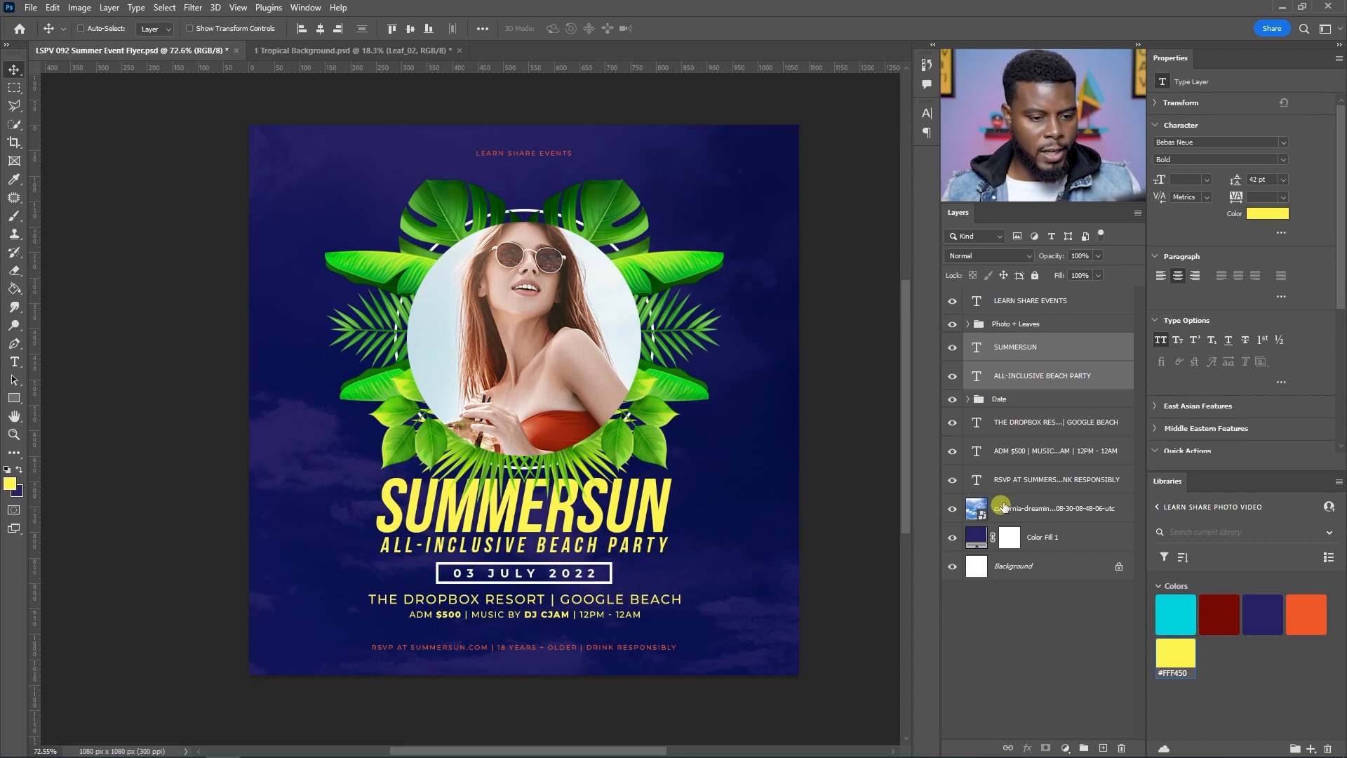
Step: Set the venue and ticket/music info text lines back to white
click(1038, 451)
shift+click(1038, 423)
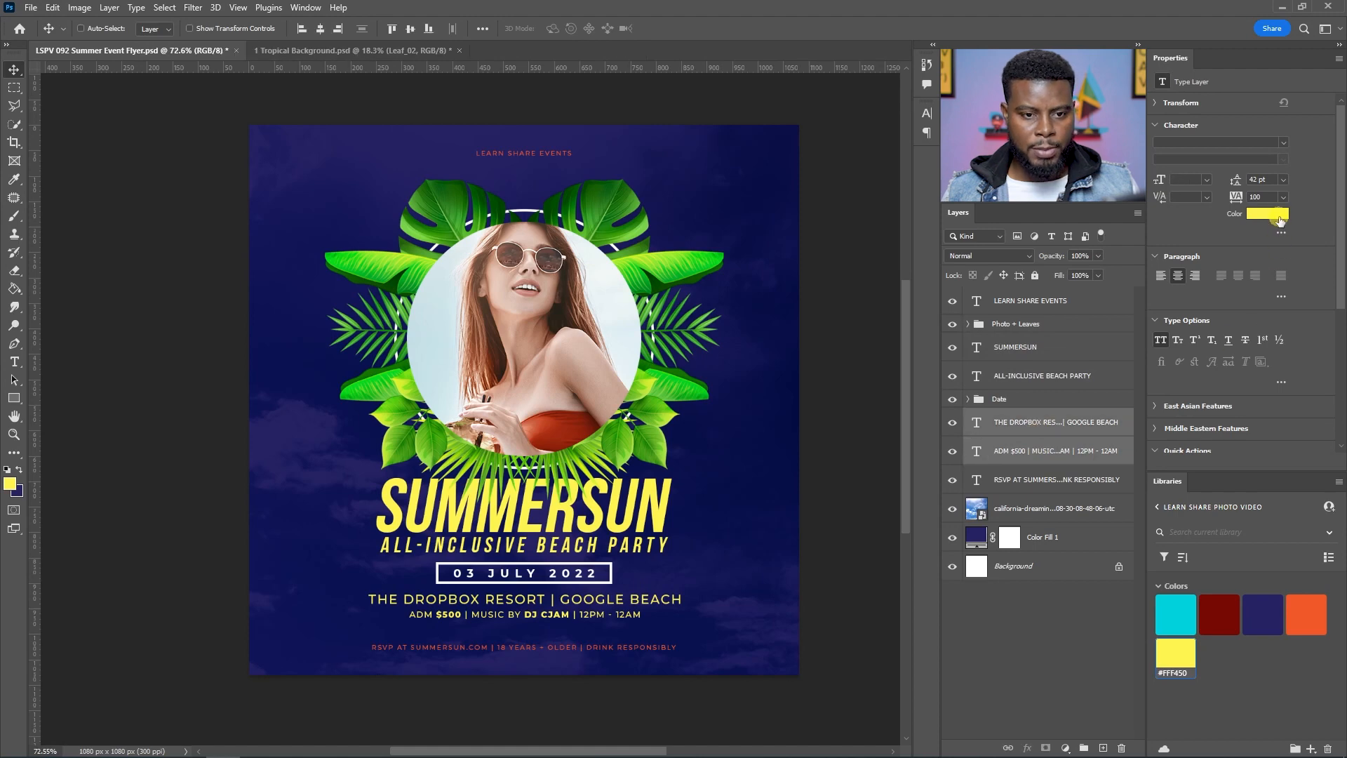
click(1267, 213)
click(1215, 232)
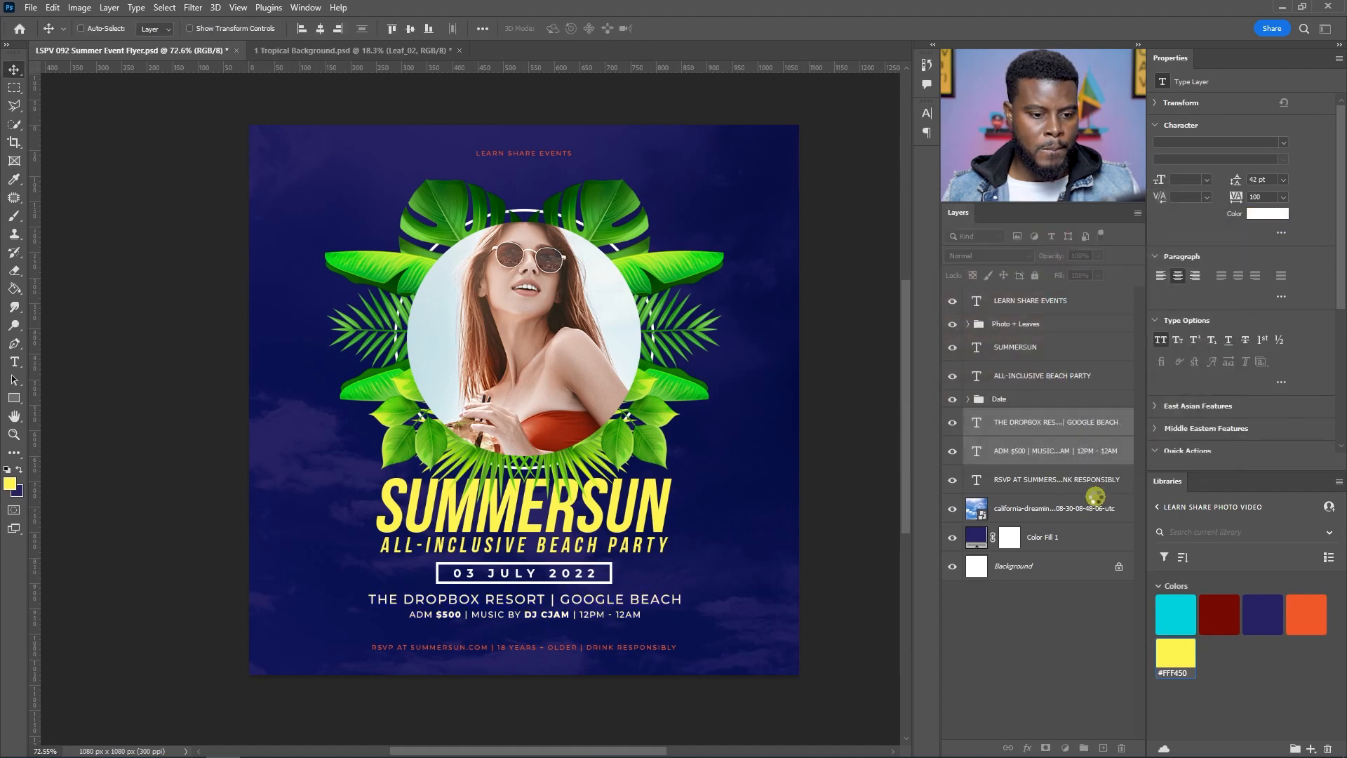
Step: Open Camera Raw Filter on the portrait photo inside the Photo + Leaves group and set Sharpening to 39
click(1055, 479)
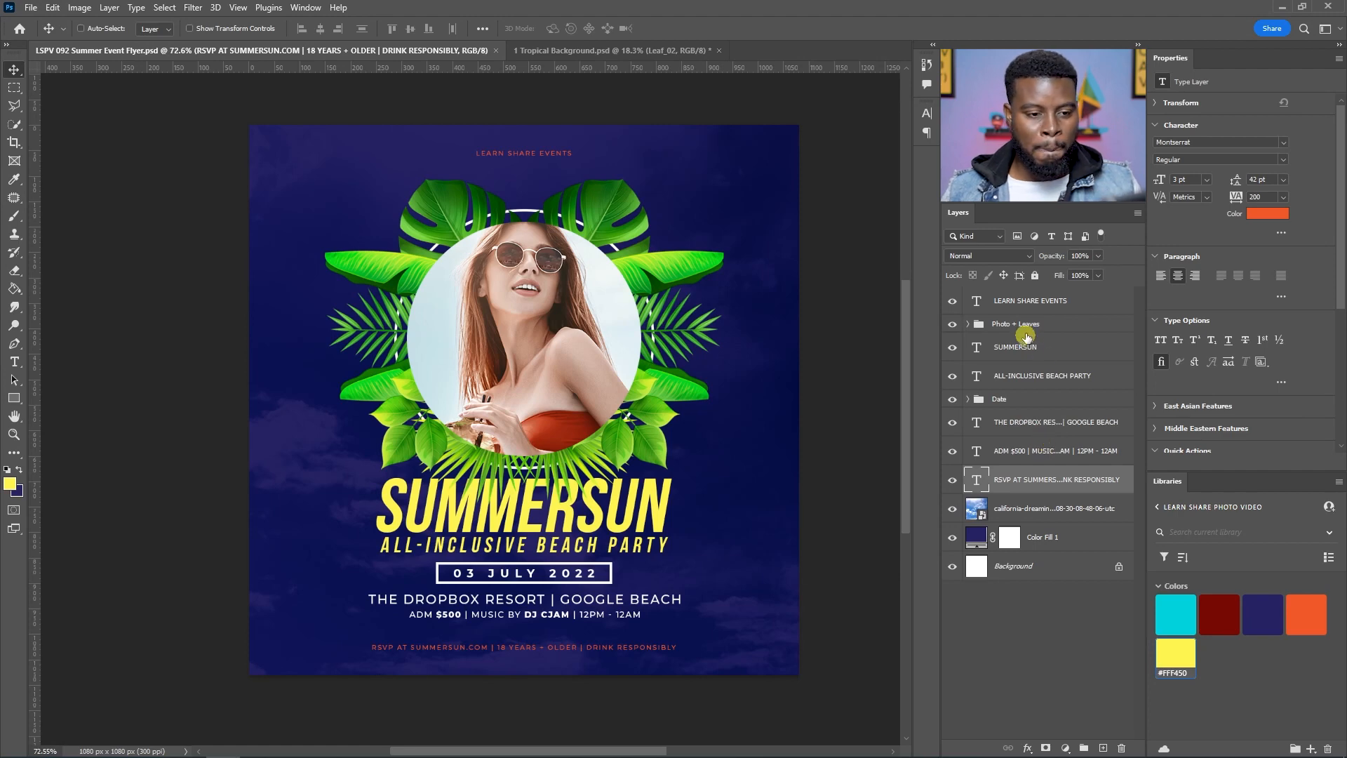
click(968, 325)
click(1037, 326)
click(1037, 350)
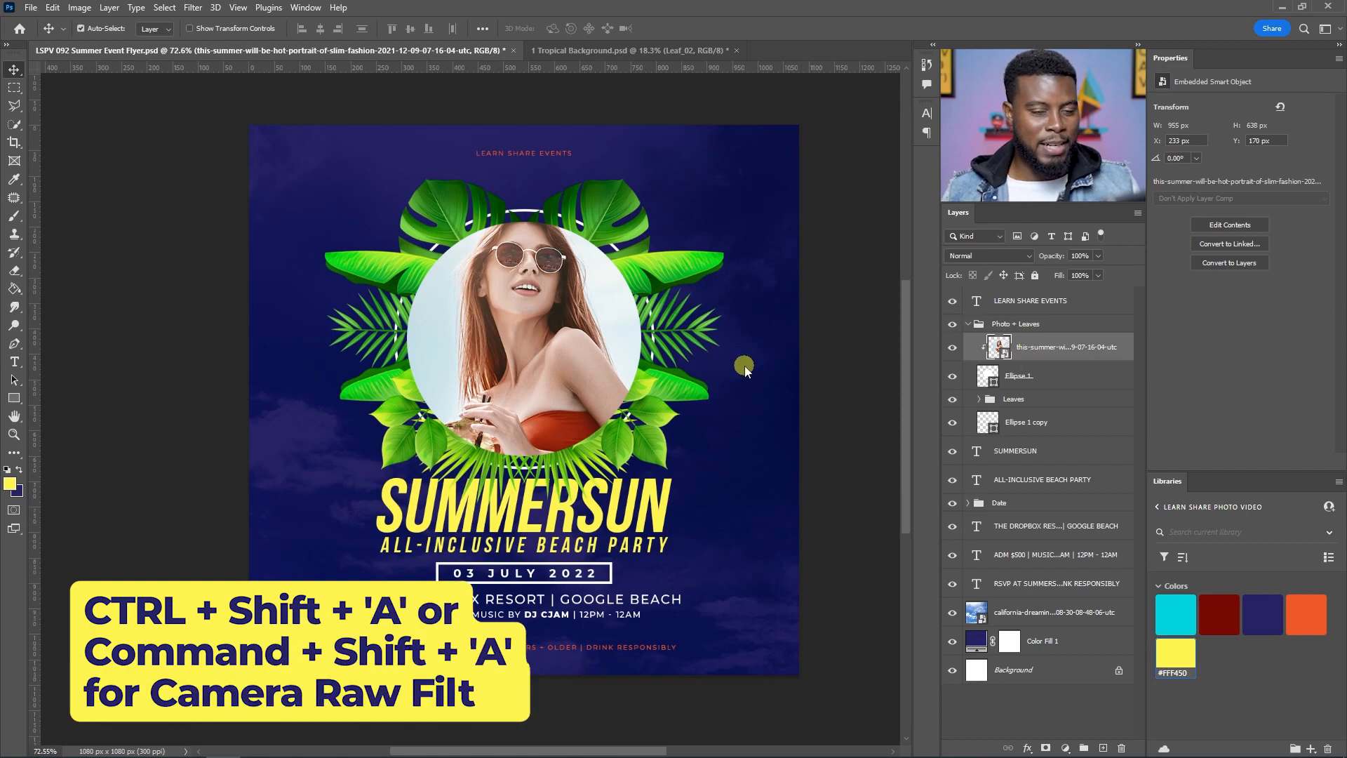
key(ctrl+shift+a)
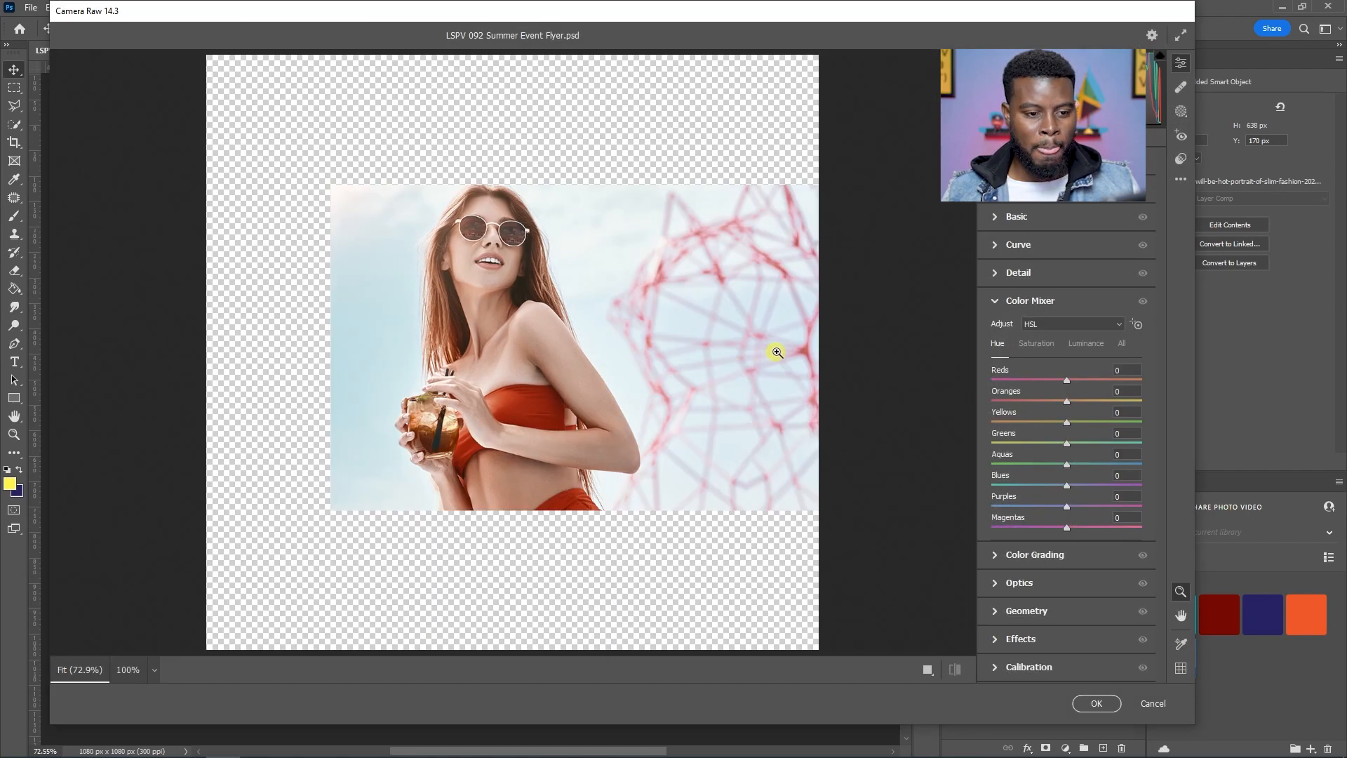
click(998, 218)
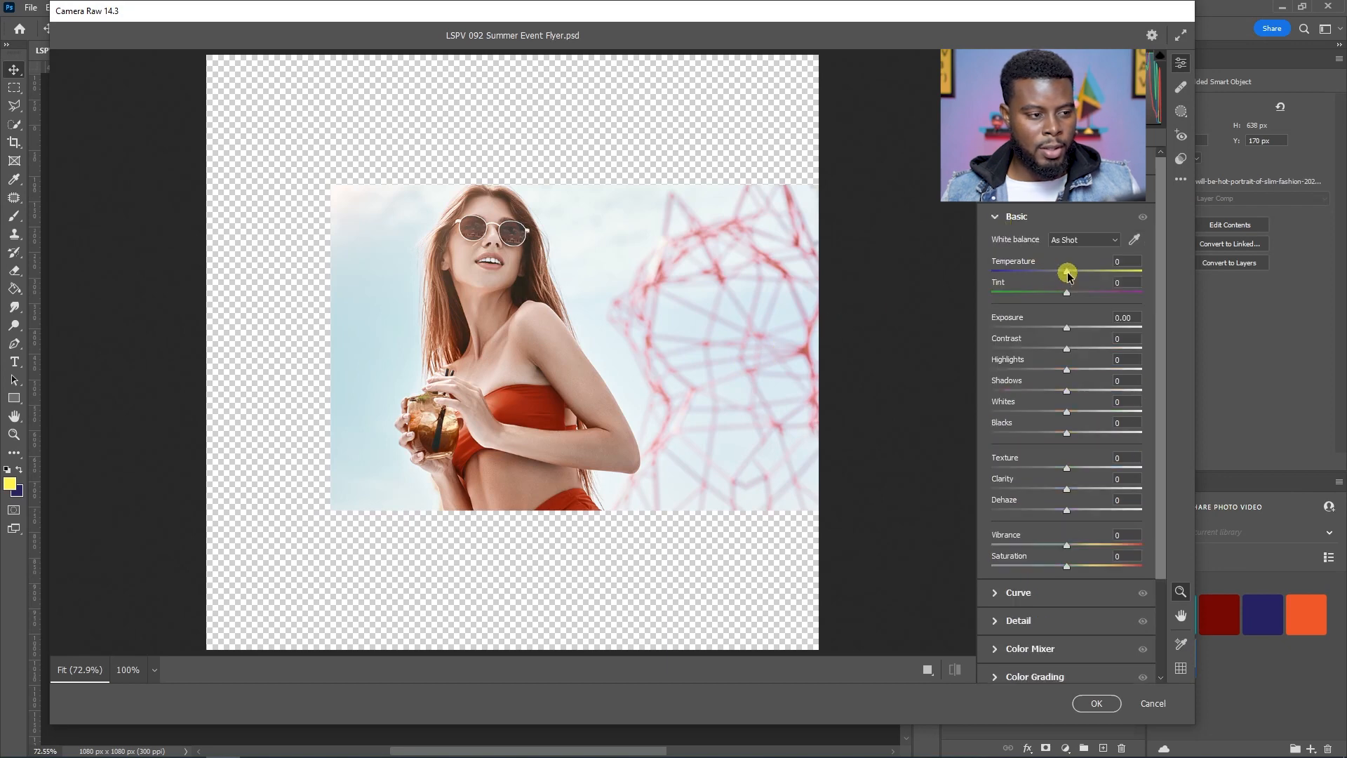
click(992, 218)
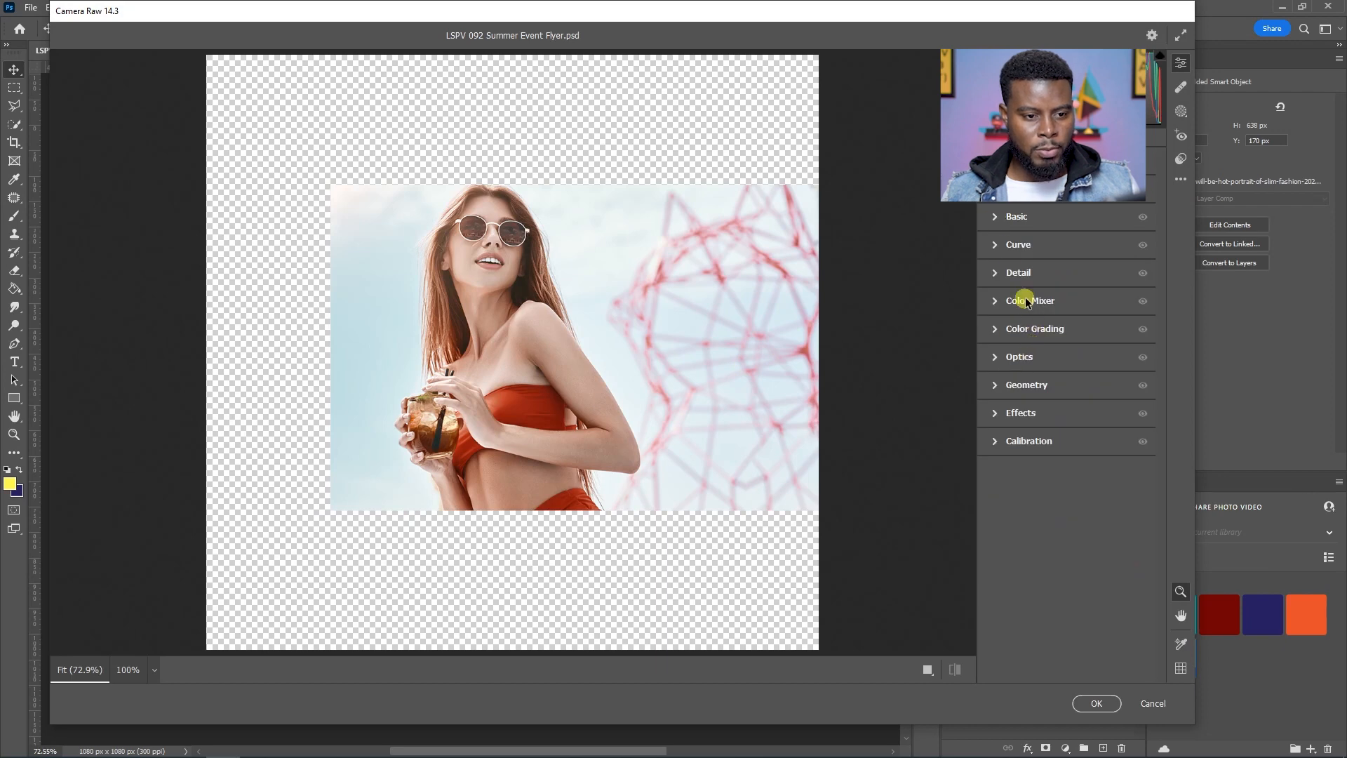
click(1017, 272)
drag(994, 308, 1021, 315)
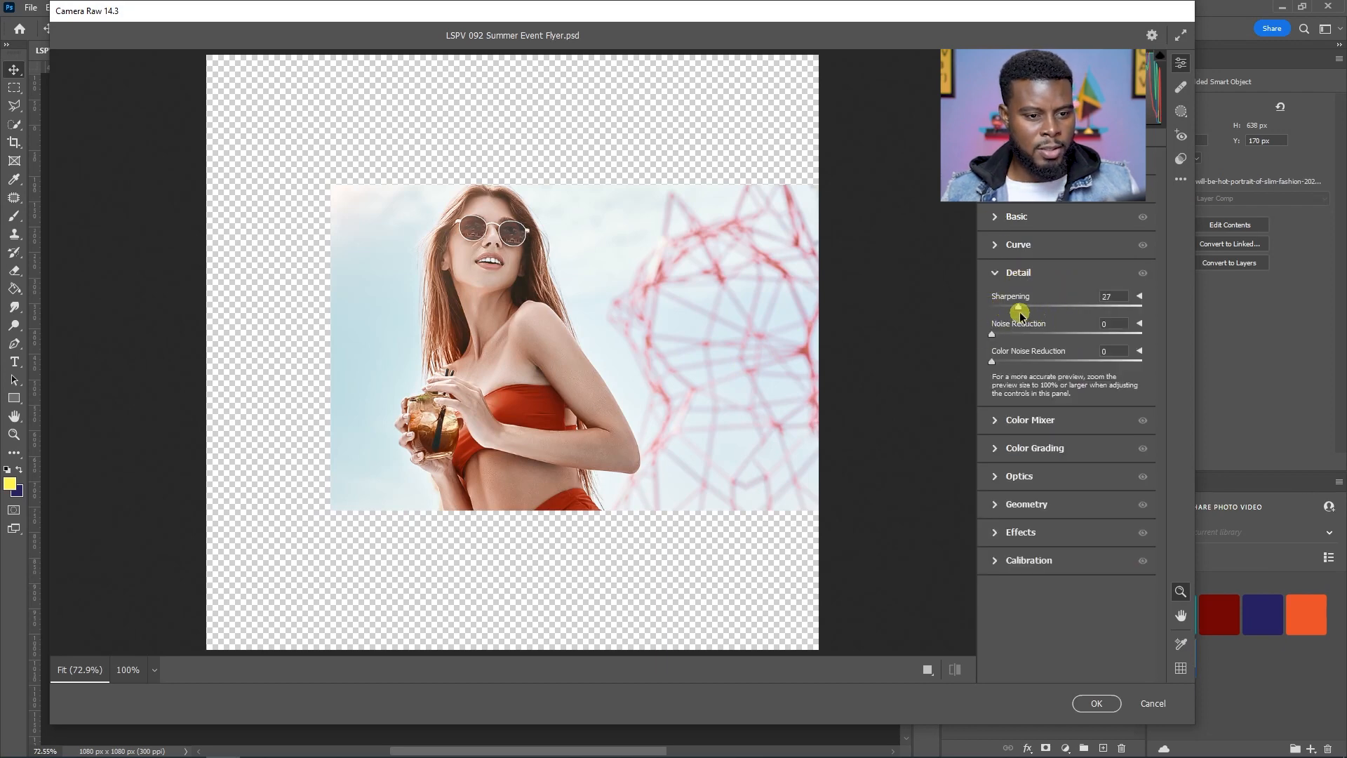
Step: In the Color Mixer, set Reds saturation +29, Blues hue -65, and saturation of Greens +50, Aquas +44, Blues +92
click(1023, 420)
click(1052, 343)
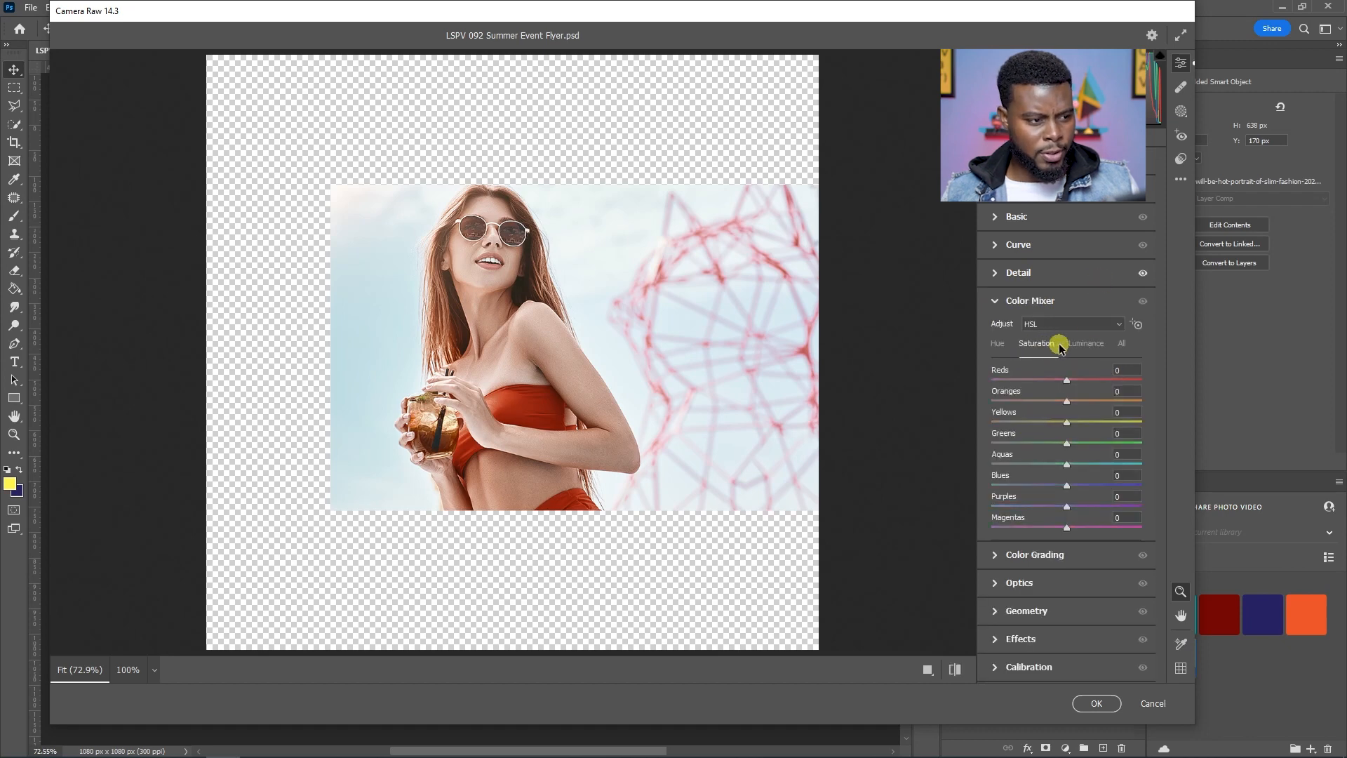
mouse_move(1066, 381)
mouse_down()
mouse_move(1143, 373)
mouse_move(1104, 381)
mouse_move(1202, 394)
mouse_move(1038, 397)
mouse_move(1079, 384)
mouse_up()
click(996, 343)
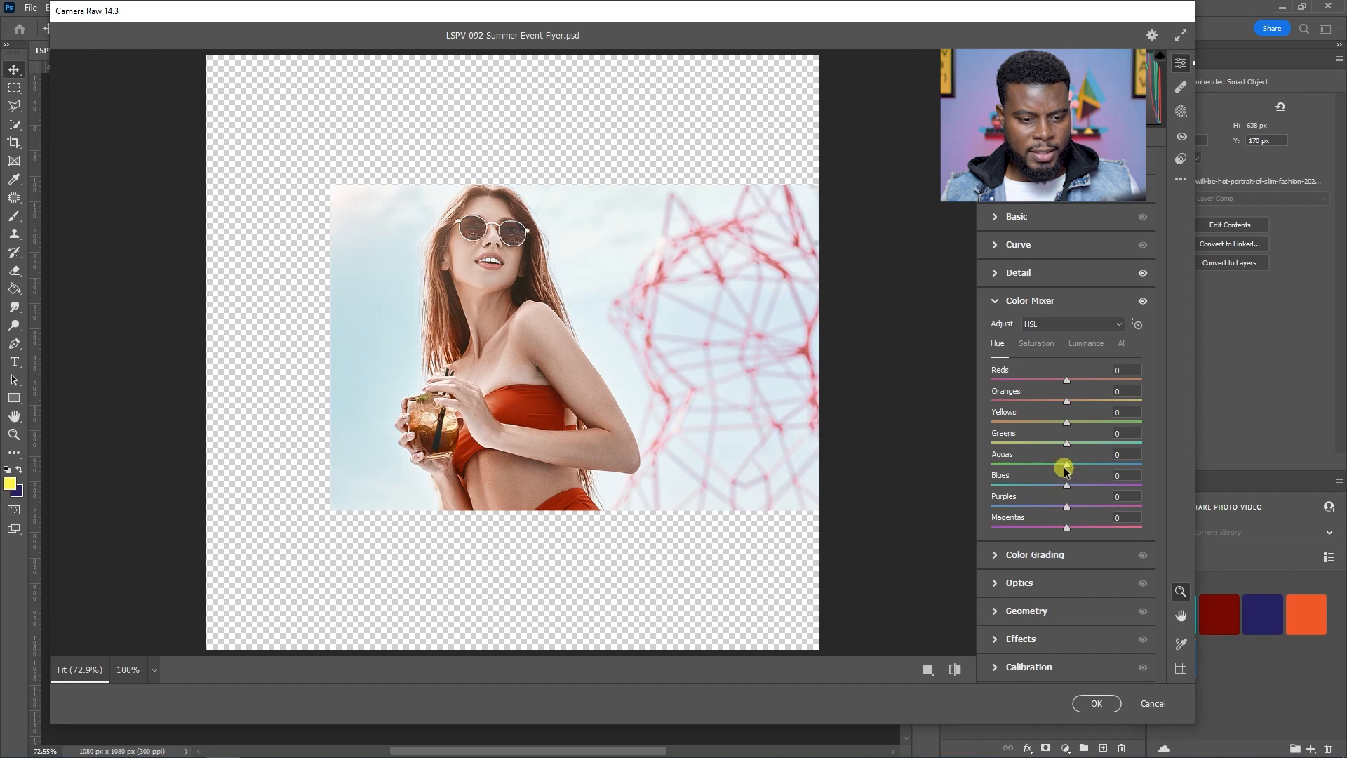
drag(1066, 484, 1006, 484)
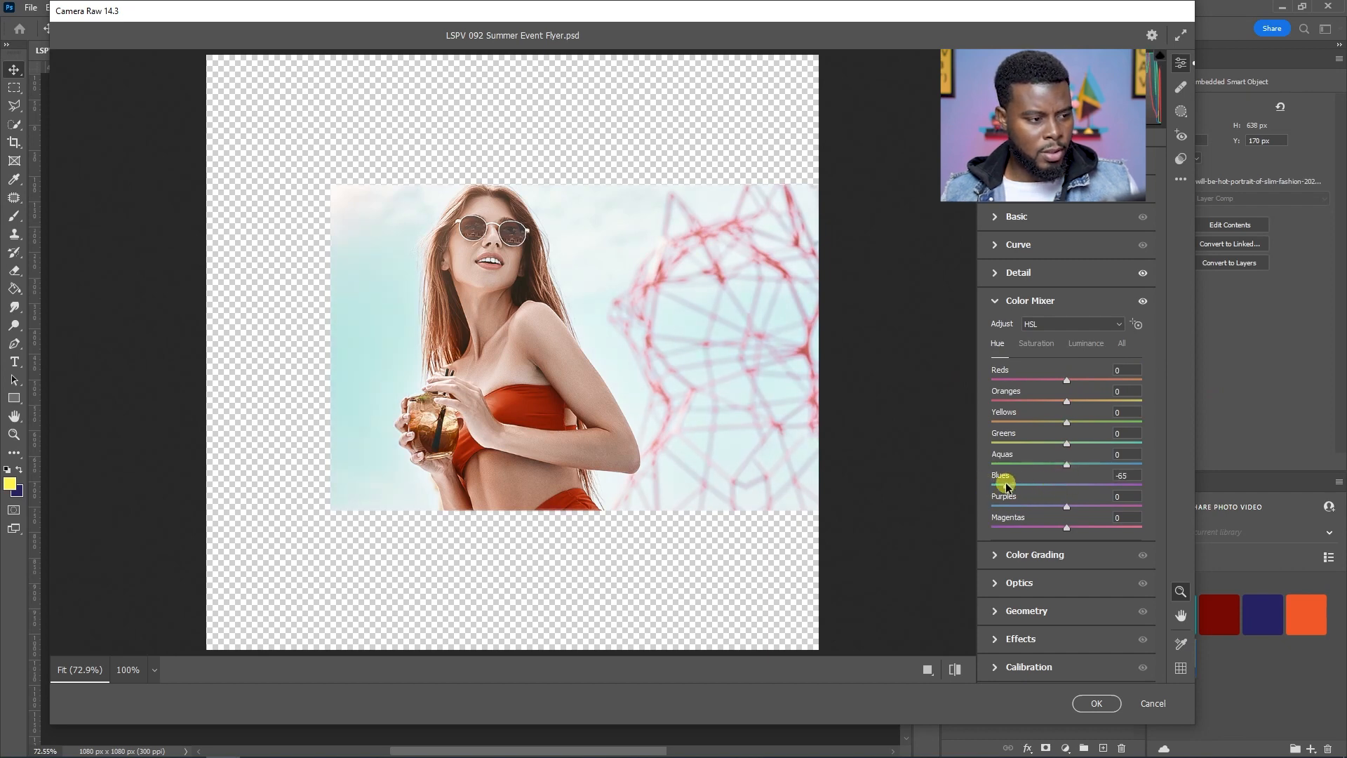
click(1034, 343)
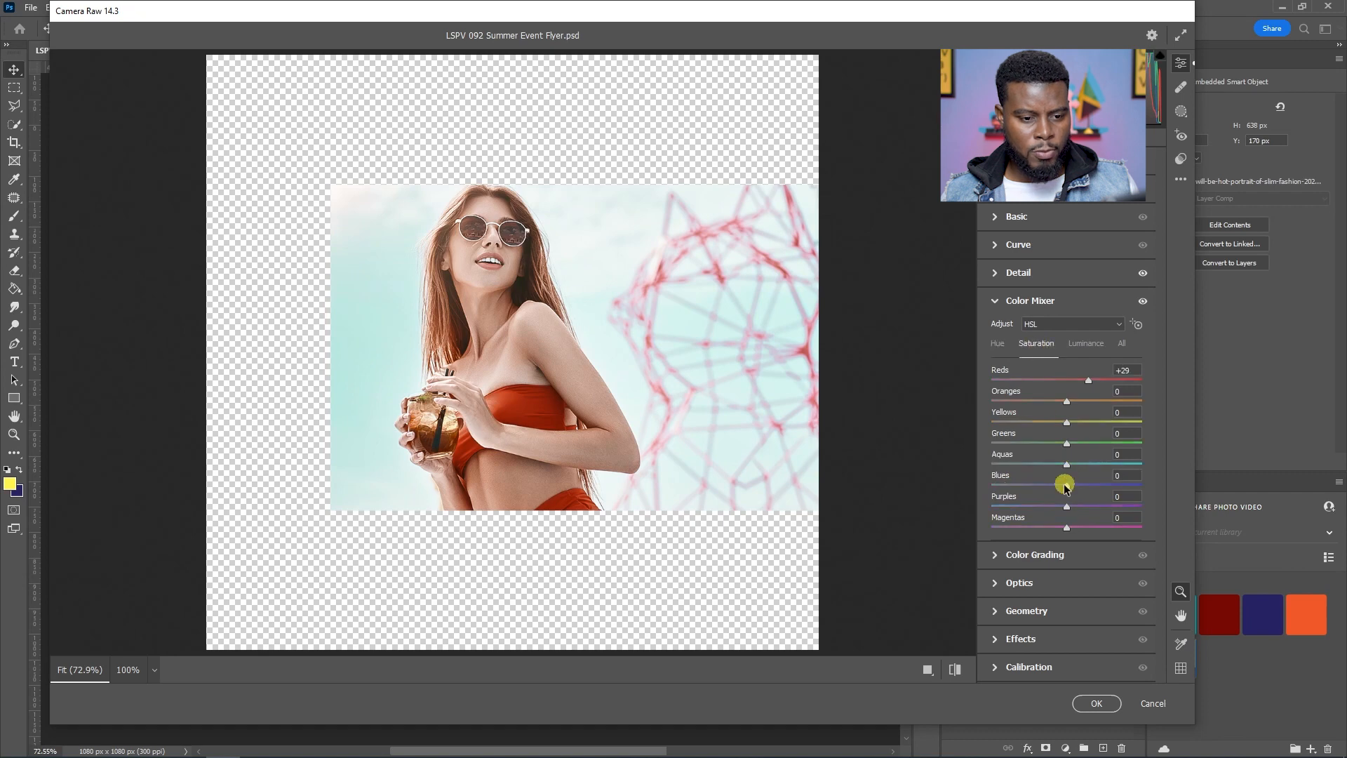
drag(1064, 484, 1104, 443)
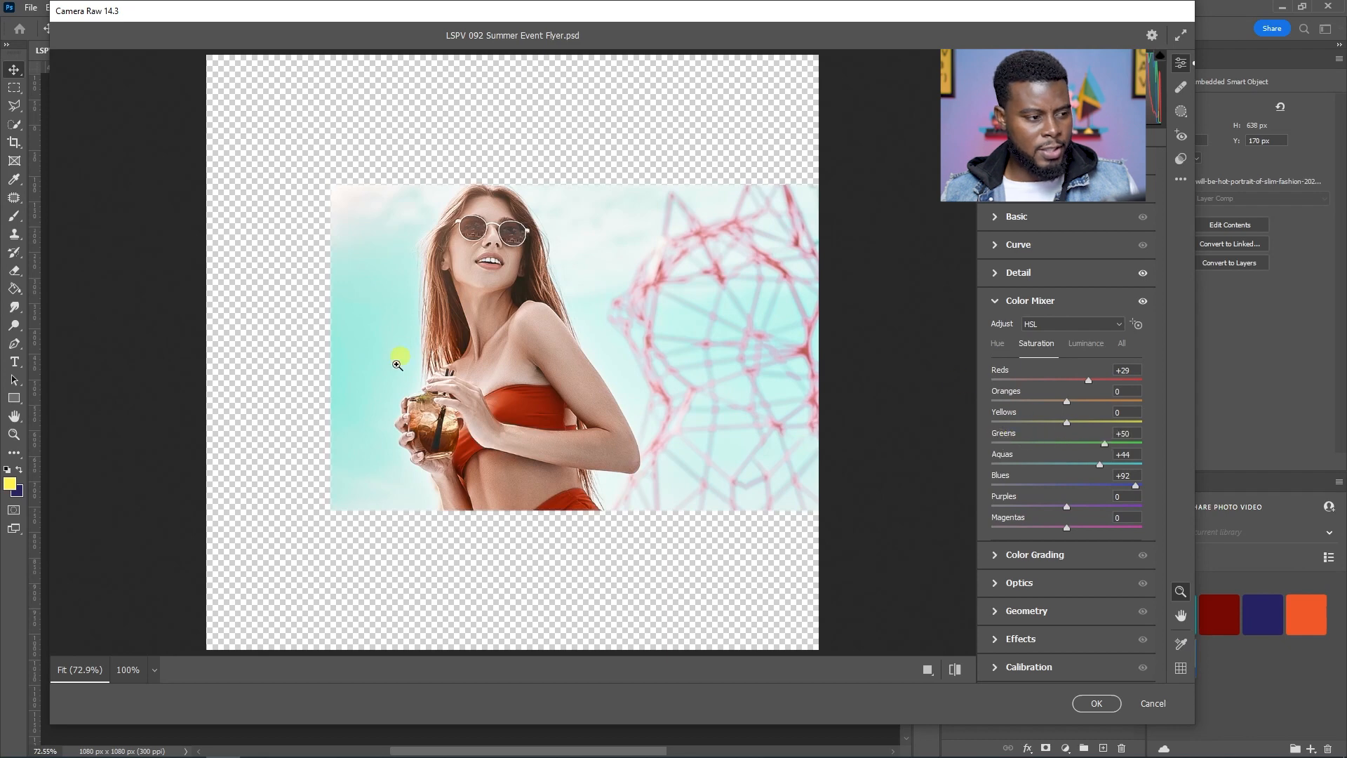
Step: Compare the portrait preview at different zoom levels and set the Oranges saturation to +47
scroll(374, 287, up, 1)
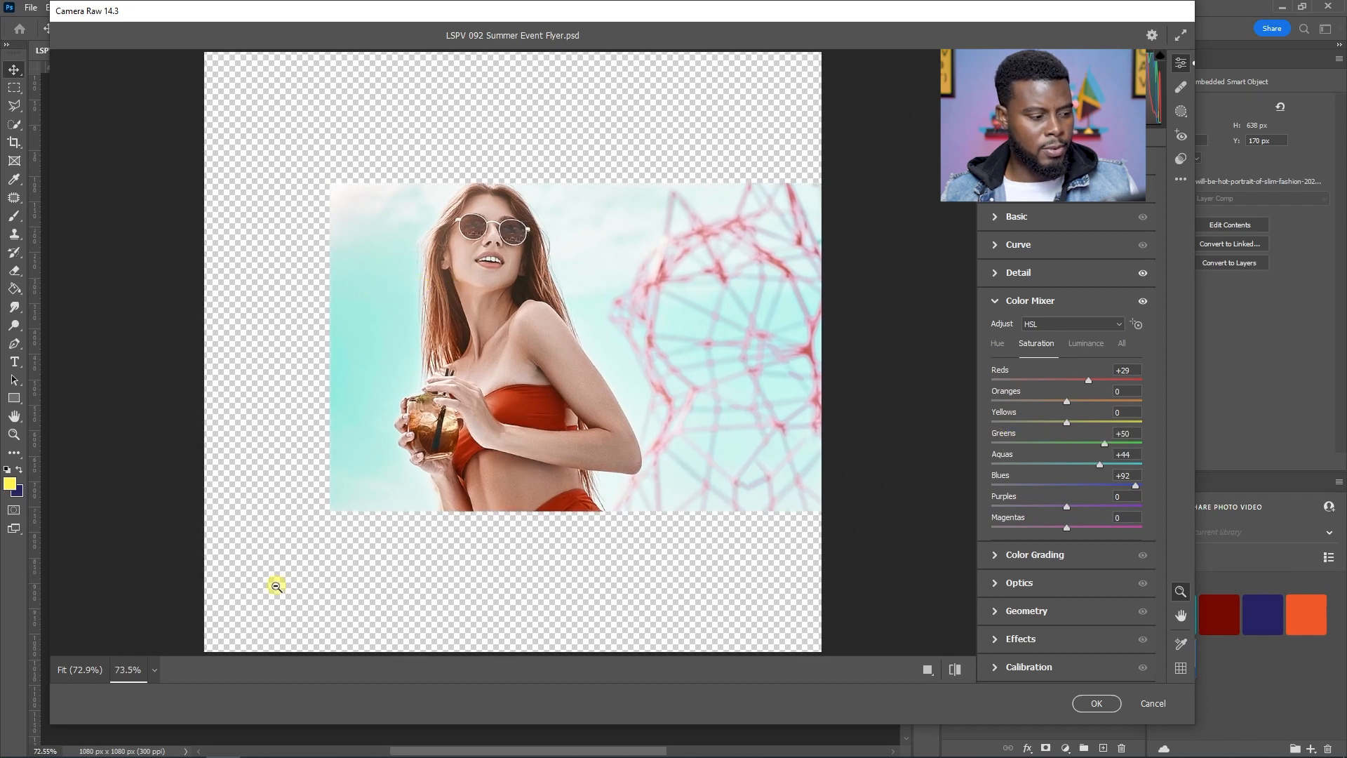
click(153, 670)
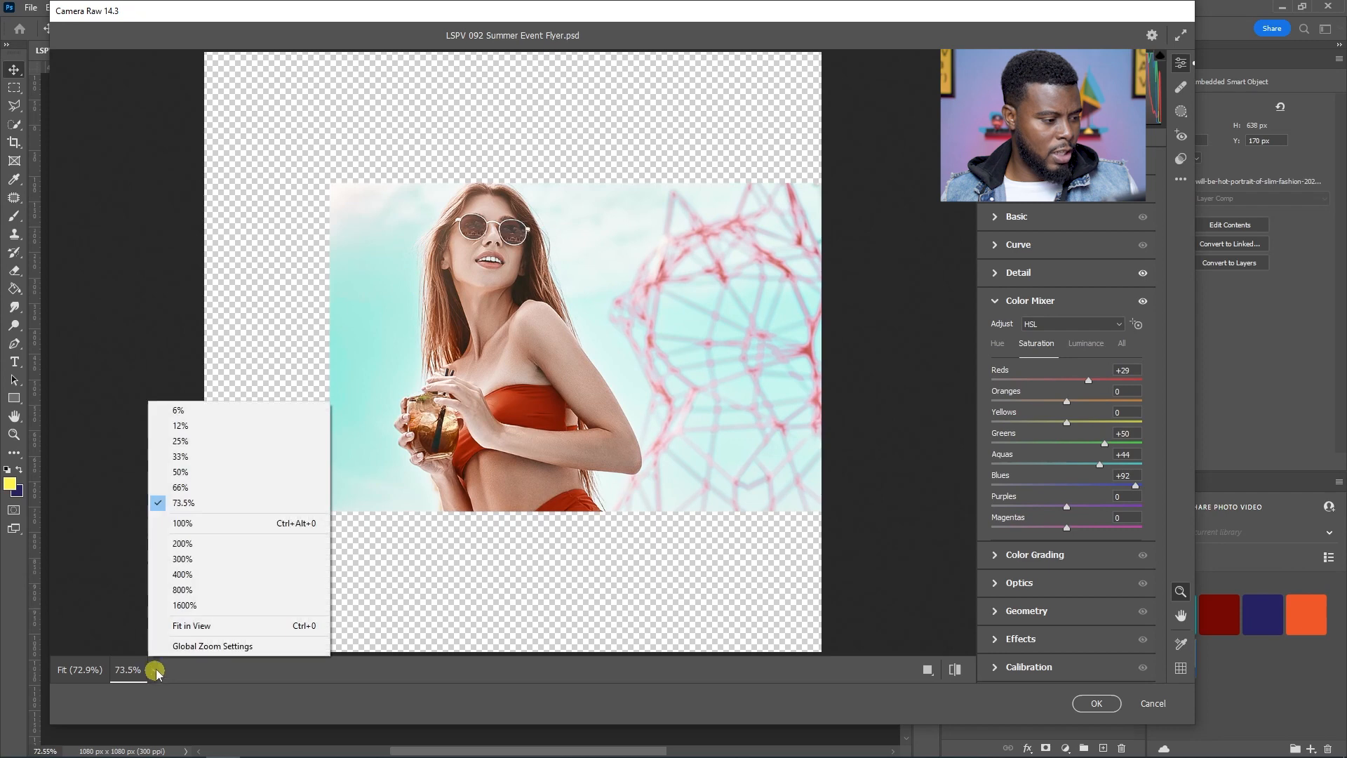
click(223, 528)
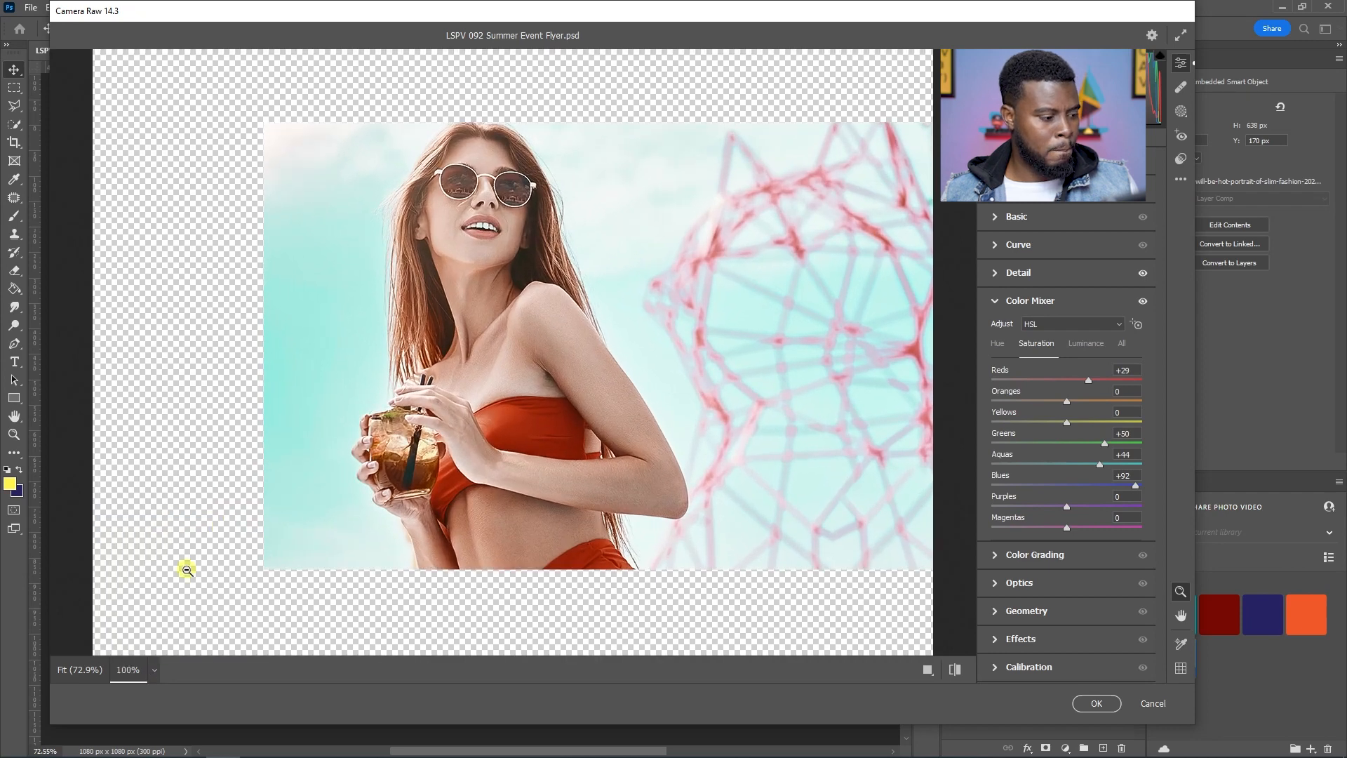
click(153, 669)
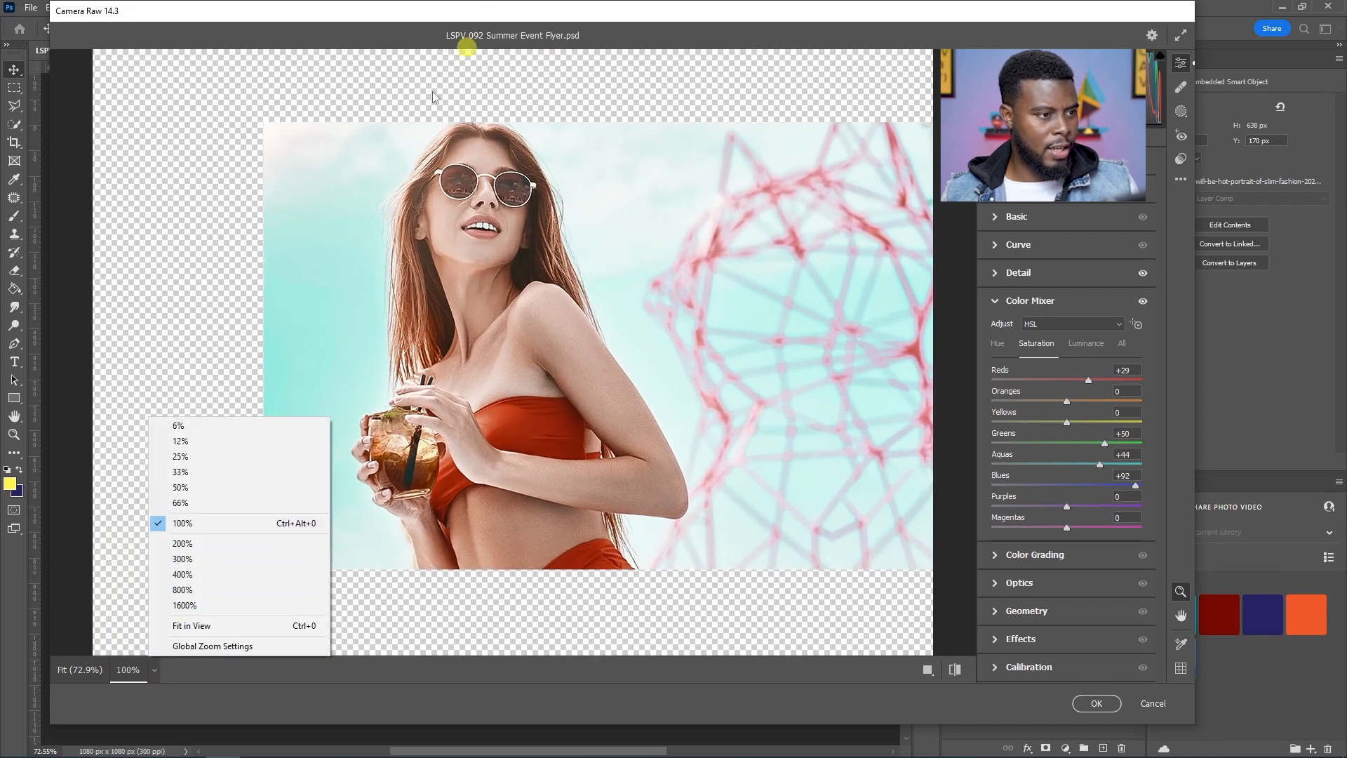
click(236, 543)
click(151, 668)
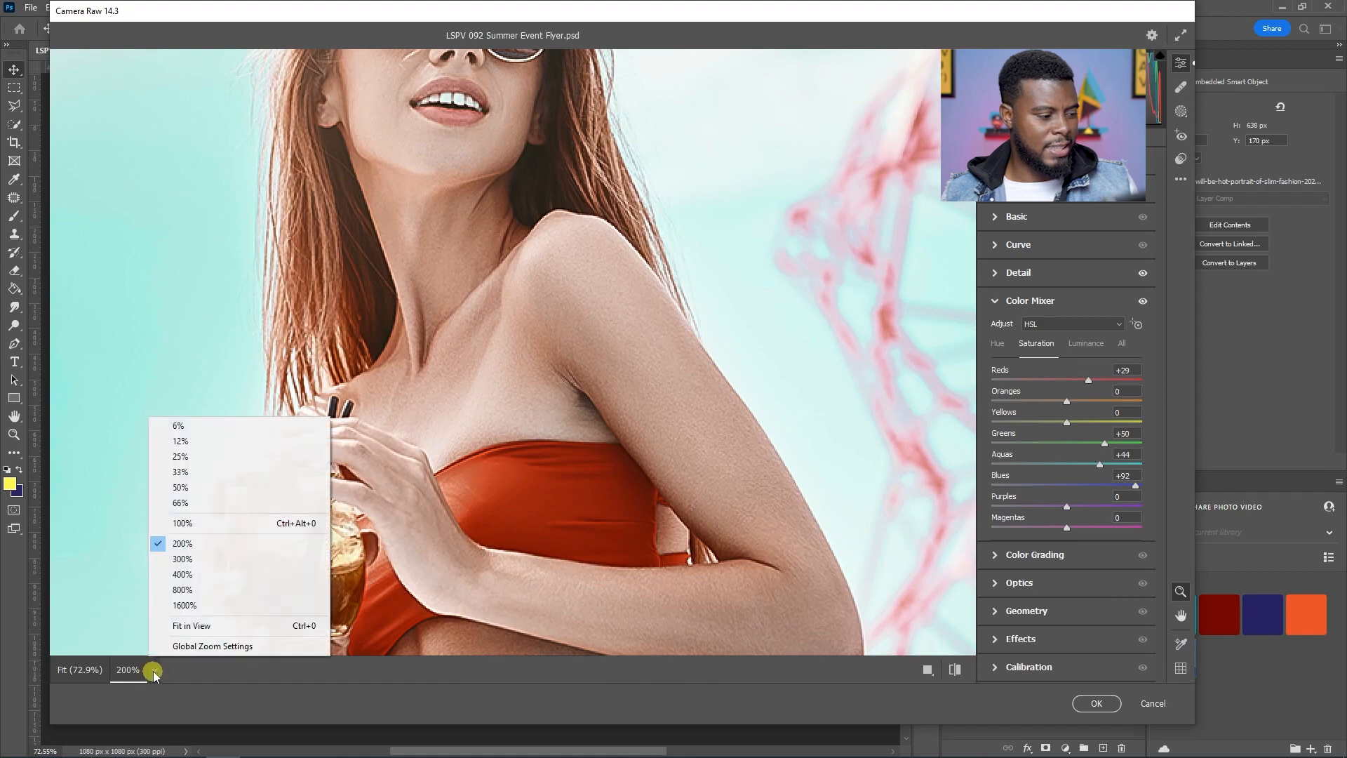
click(188, 520)
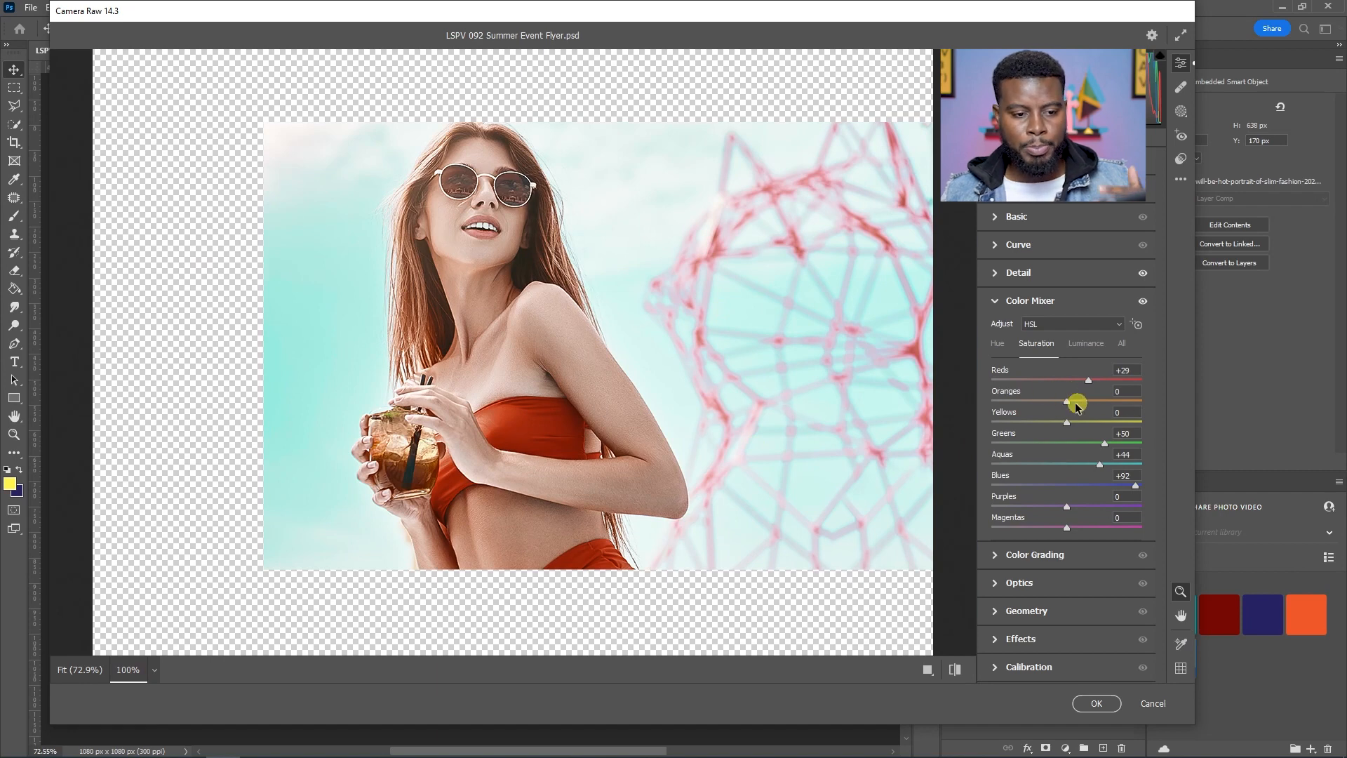
drag(1067, 402, 915, 397)
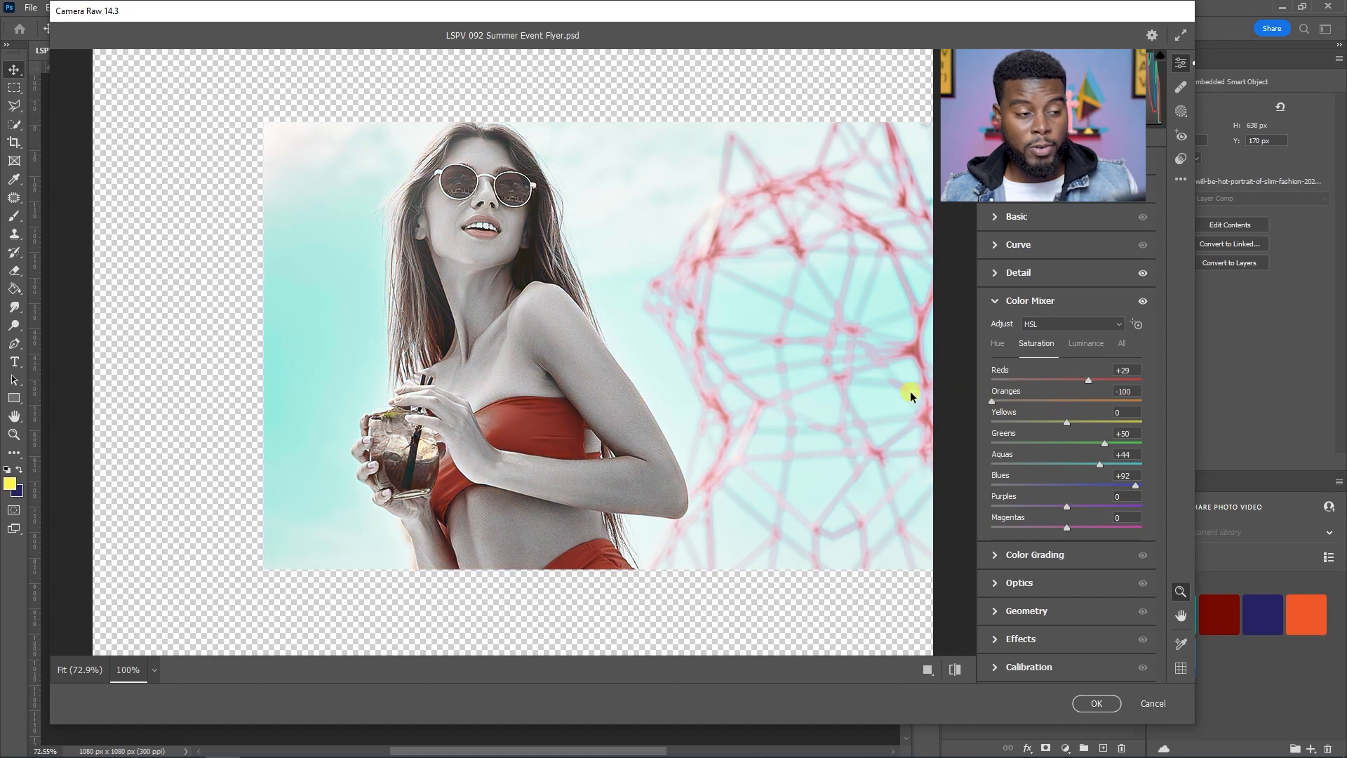
drag(910, 396, 1071, 409)
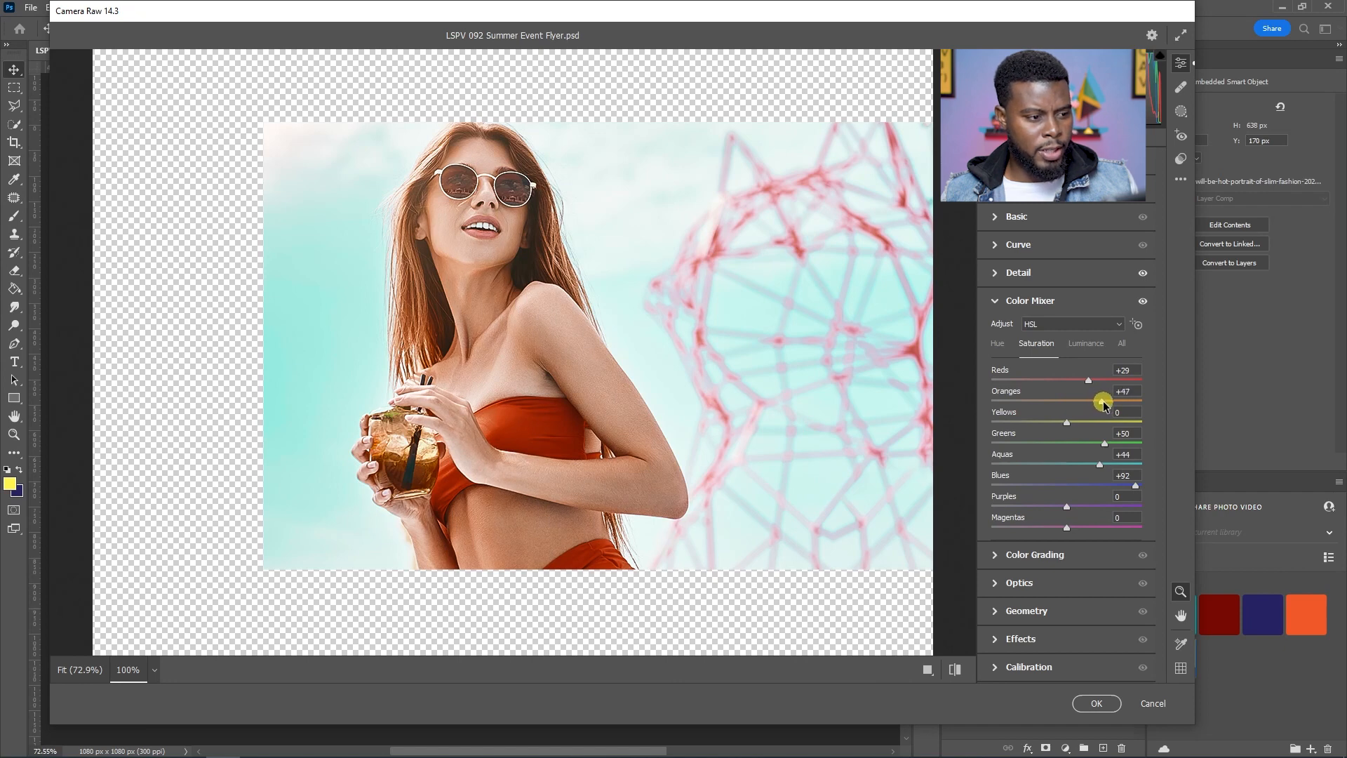
drag(1067, 425, 1196, 436)
drag(698, 423, 402, 417)
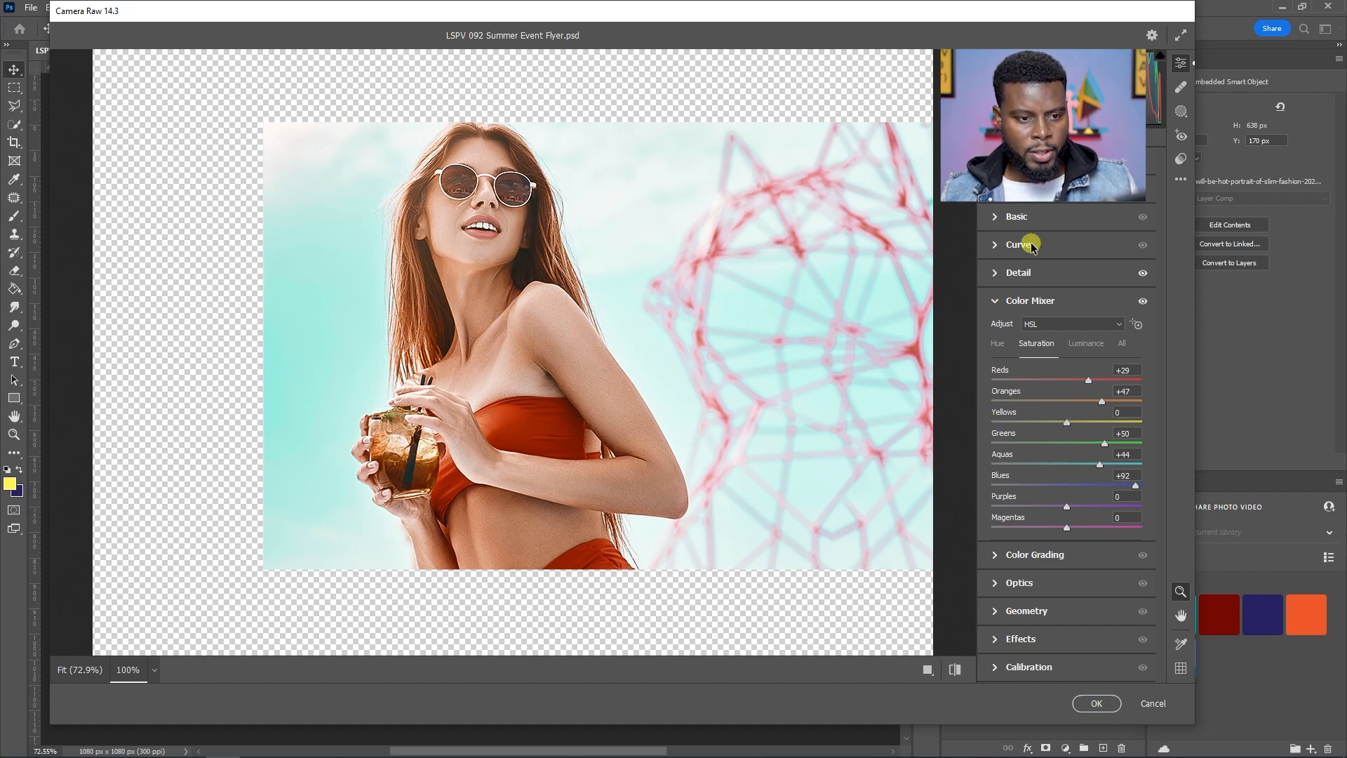
Step: Confirm the Camera Raw Filter settings on the portrait
click(1019, 244)
drag(989, 441, 1033, 401)
click(1097, 708)
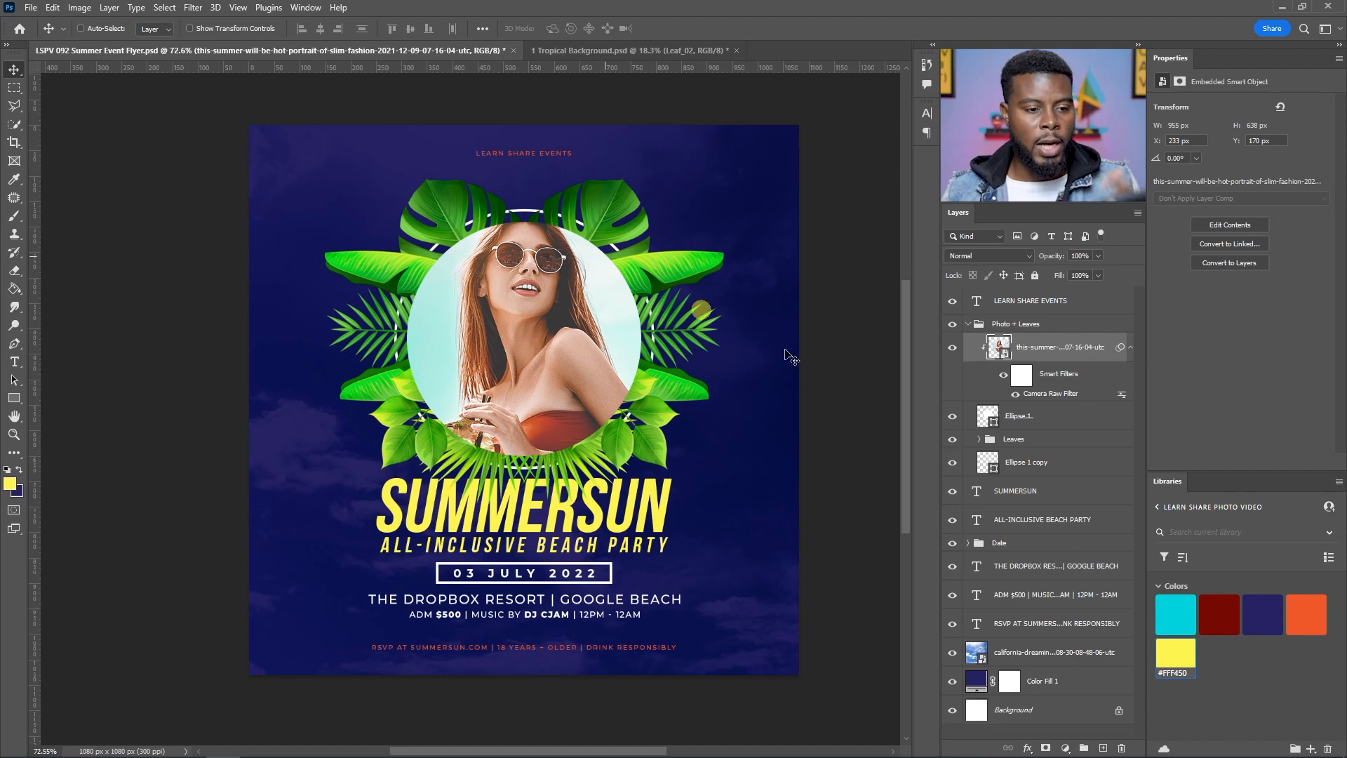
Step: Collapse the Photo + Leaves group and save the document
click(969, 325)
click(1019, 324)
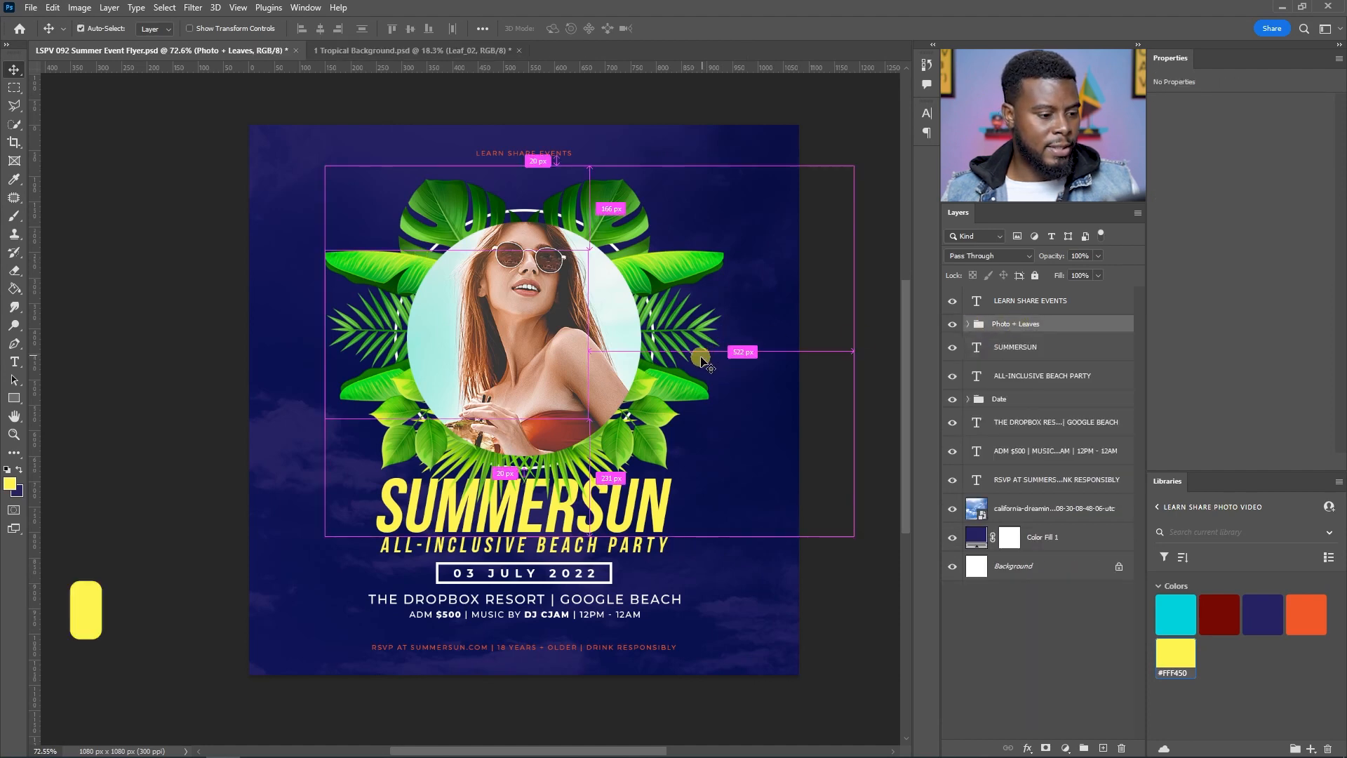
key(ctrl+s)
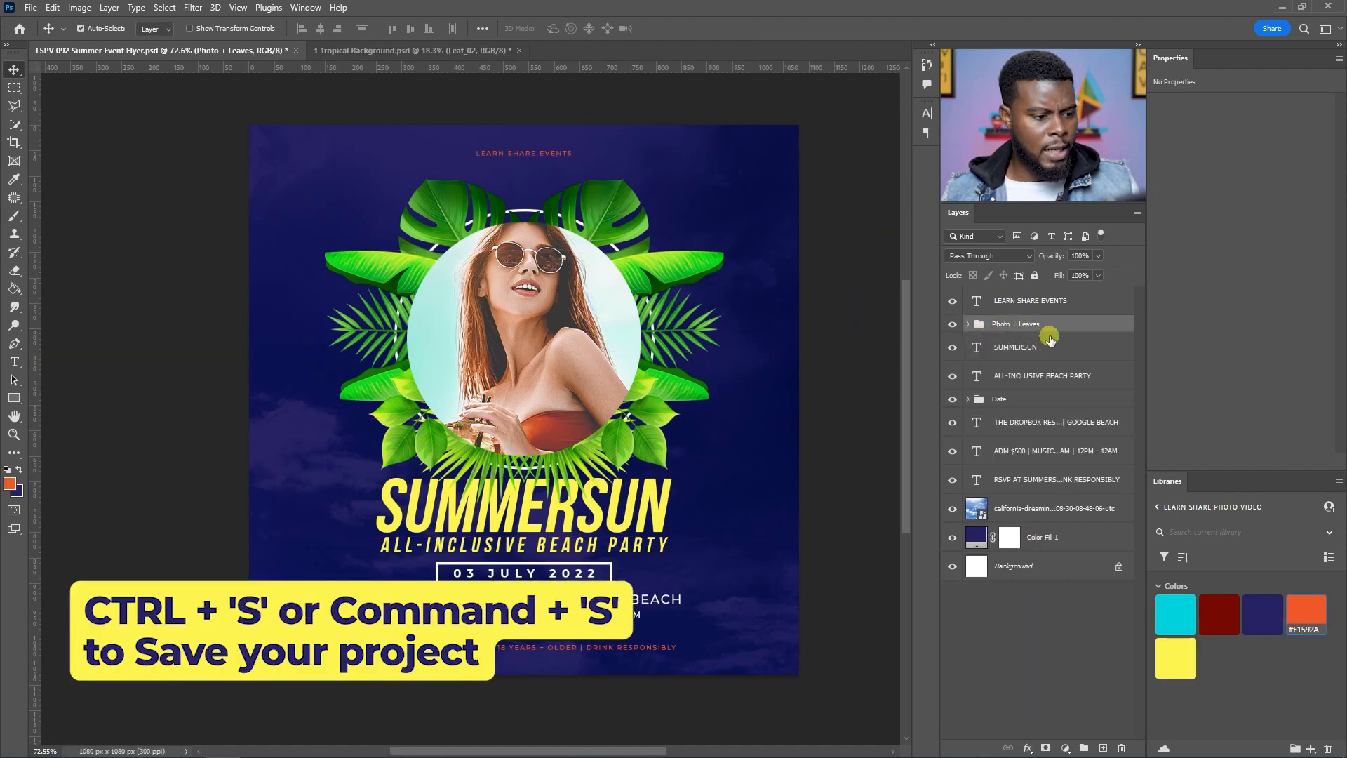
key(ctrl+s)
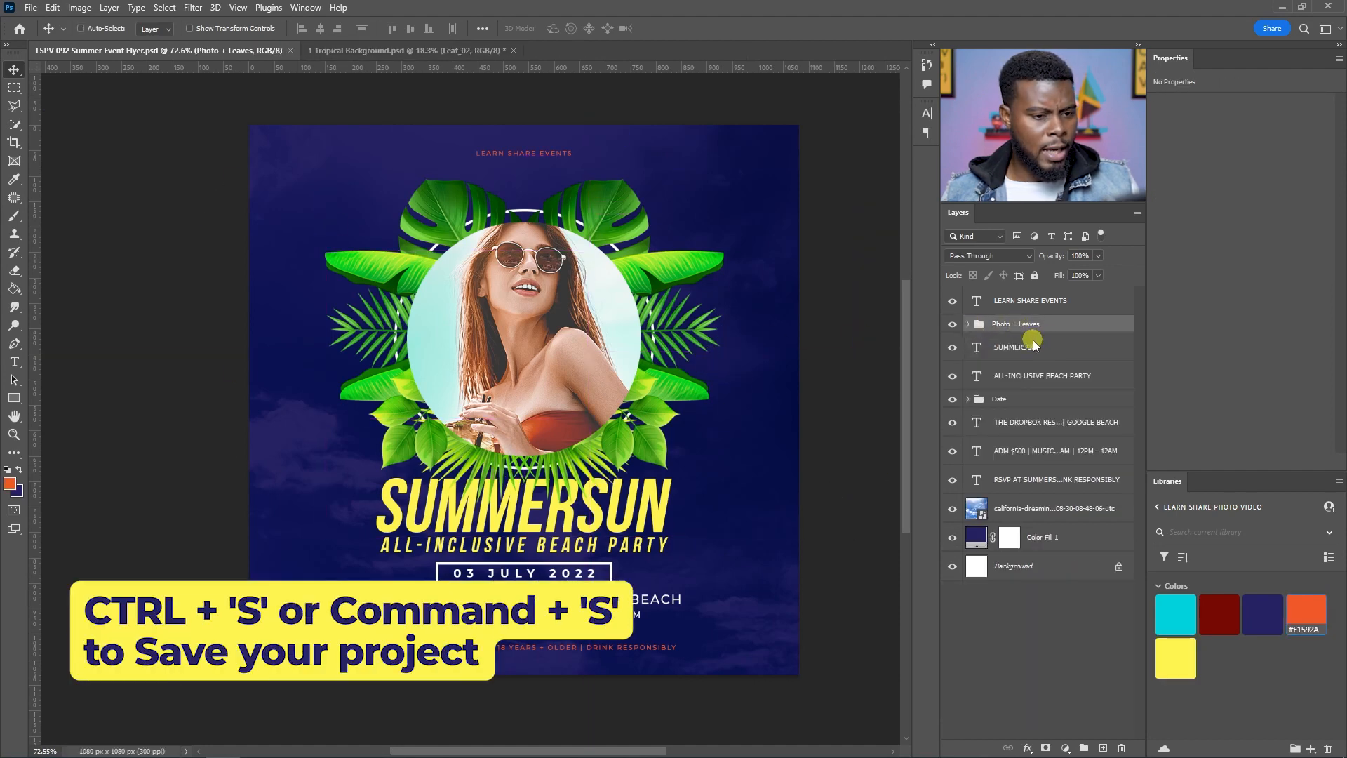
click(1086, 349)
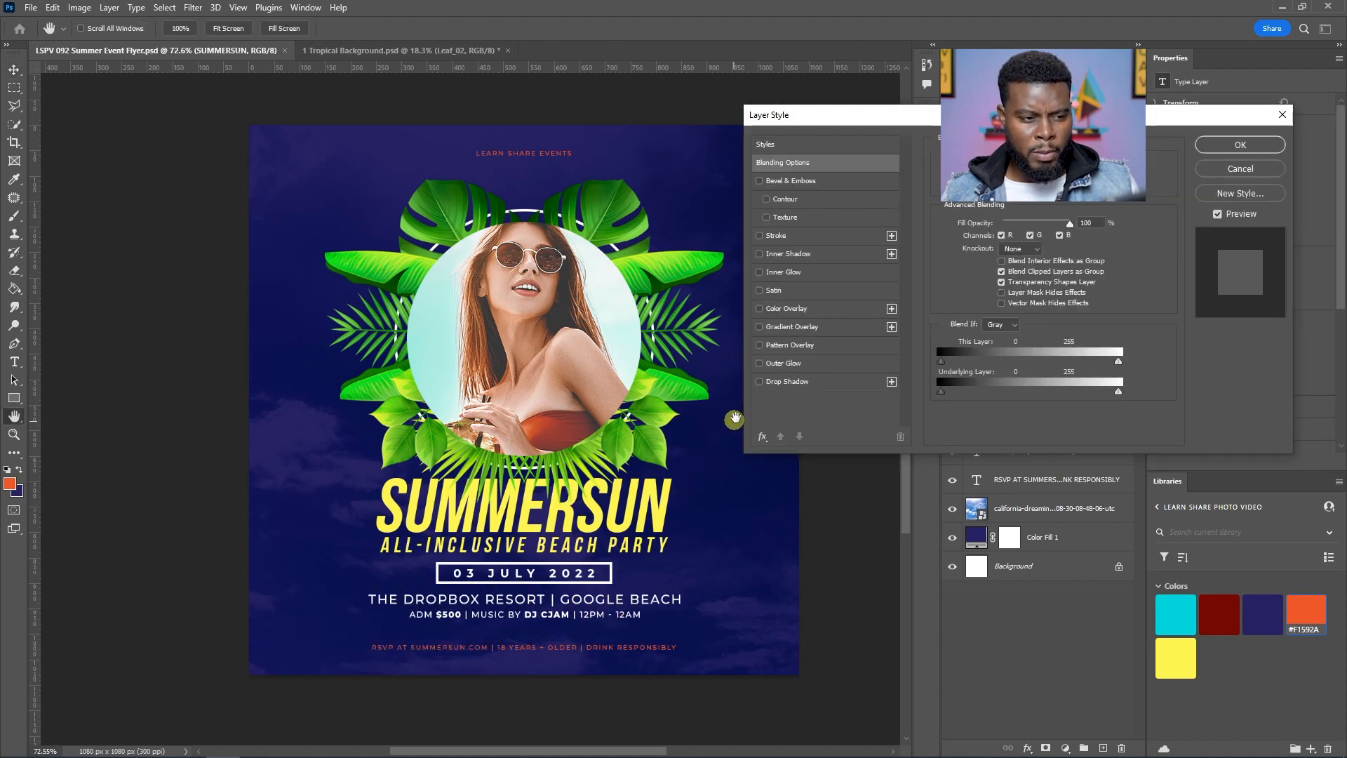
click(1274, 170)
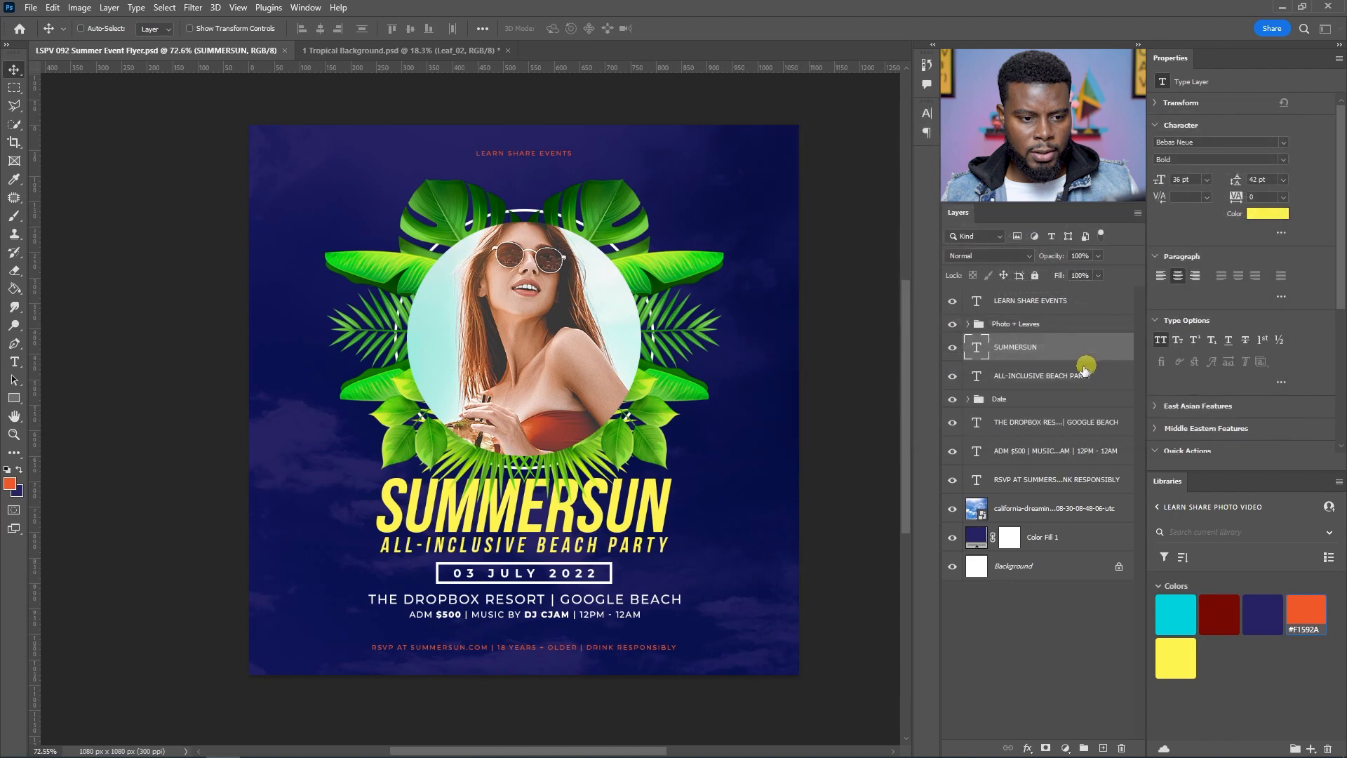
double_click(1070, 353)
key(Escape)
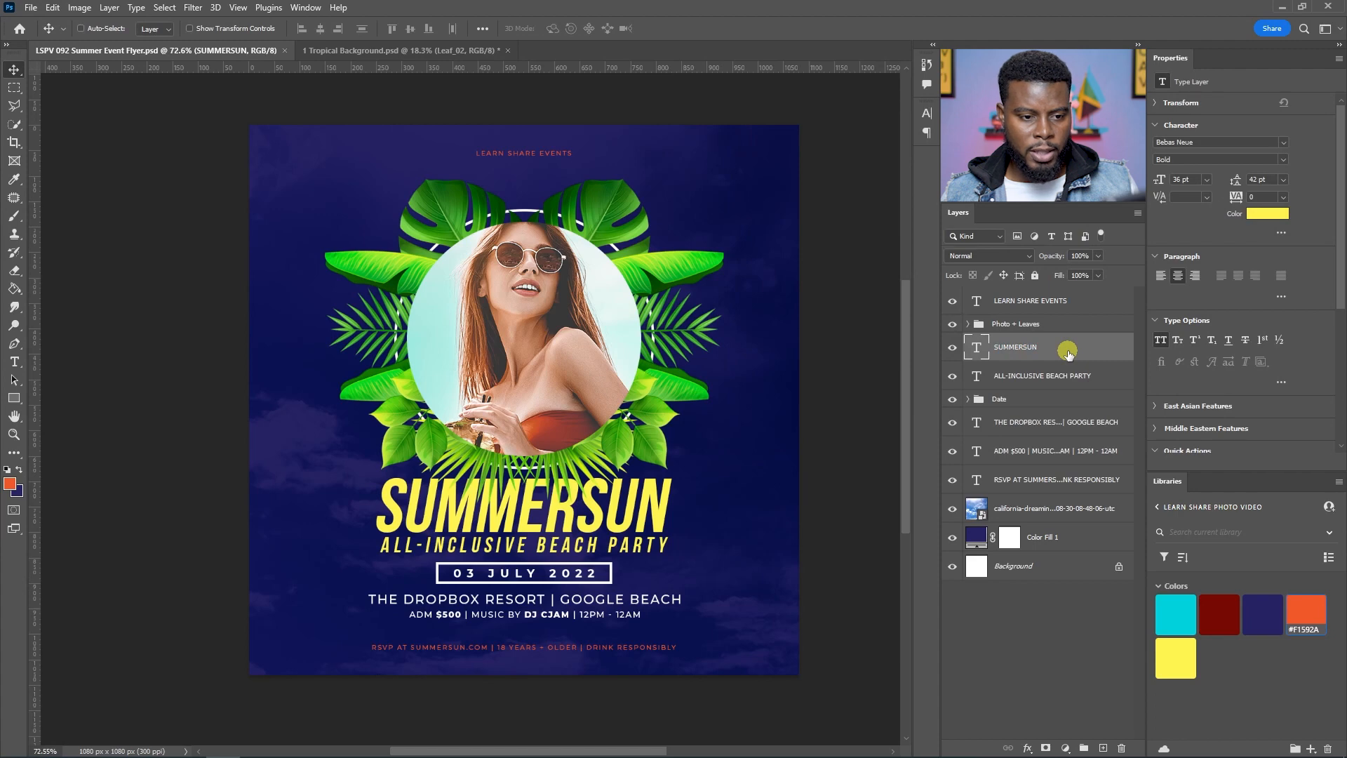
double_click(1067, 353)
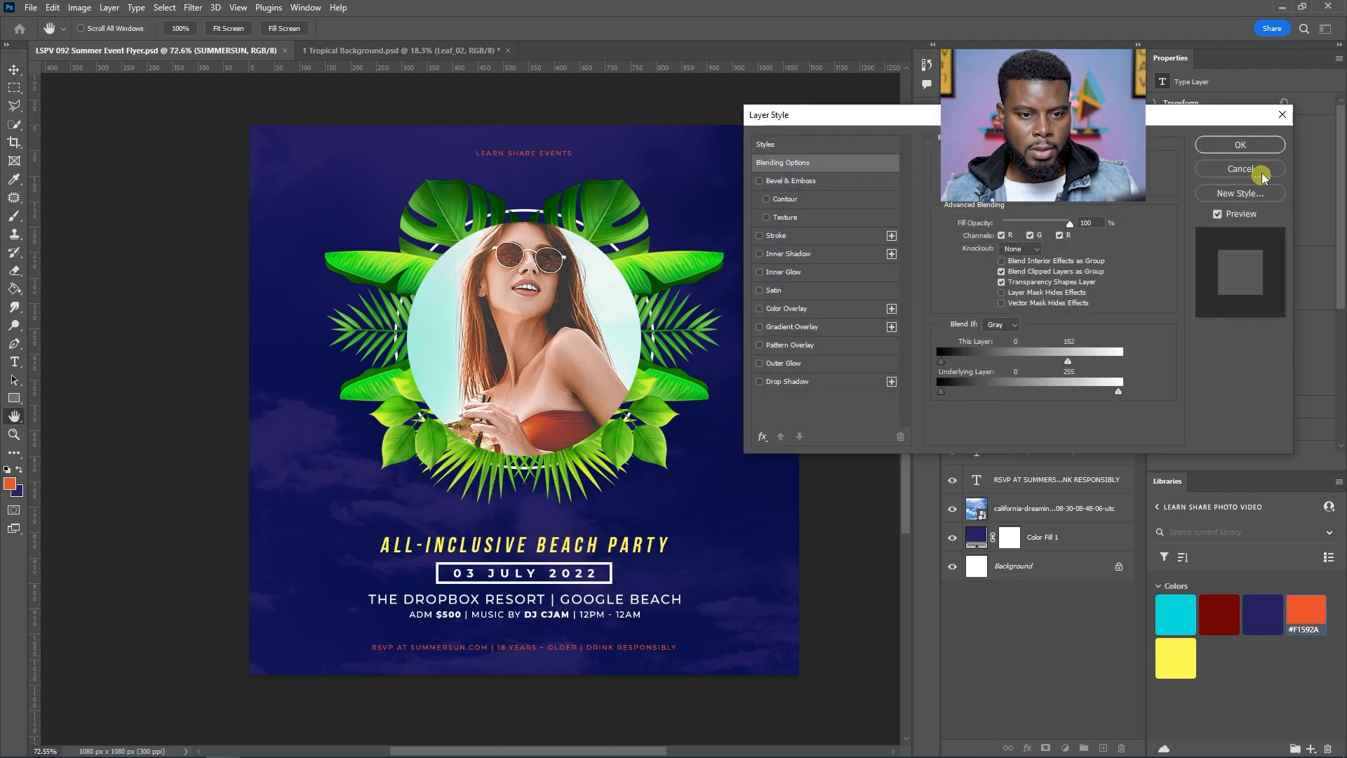
click(1240, 168)
Step: Add a Gradient Overlay to the SUMMERSUN title using an orange Basics preset gradient
double_click(1070, 350)
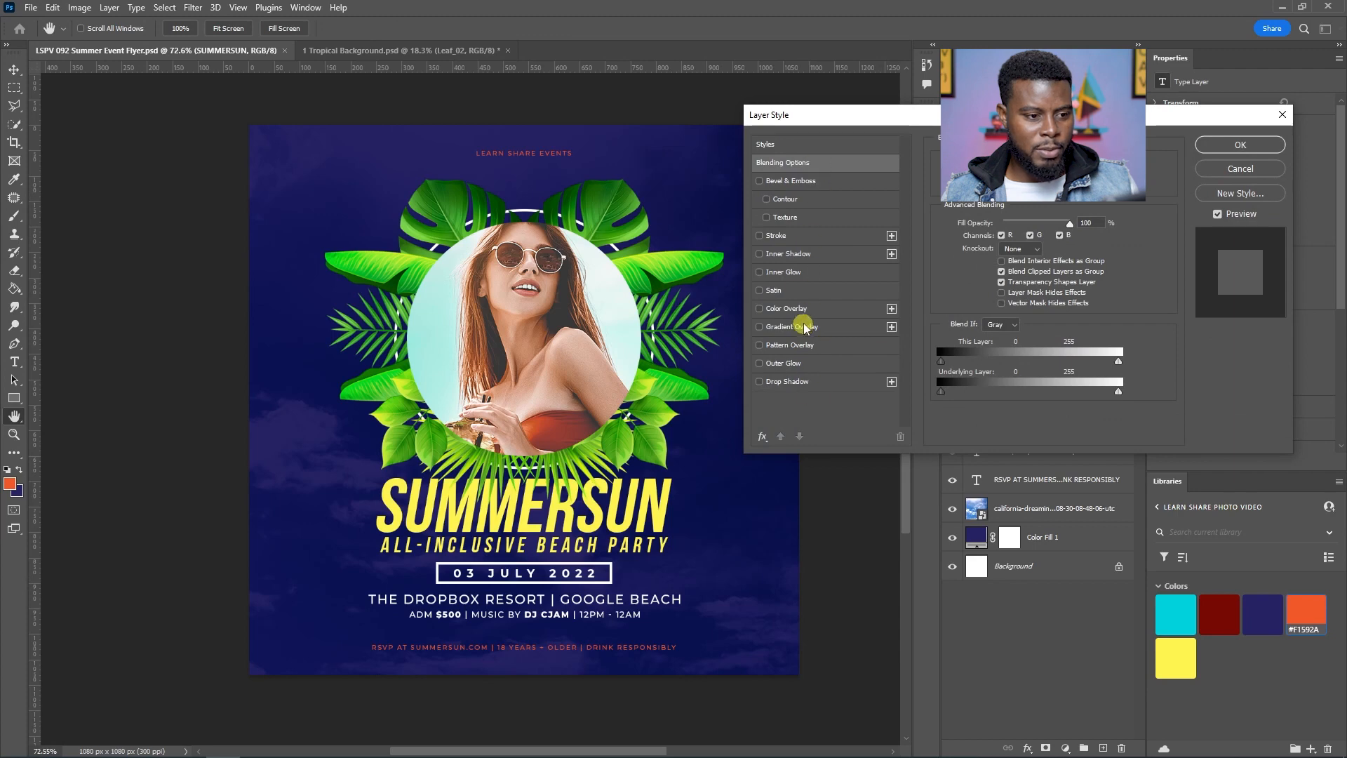
click(795, 327)
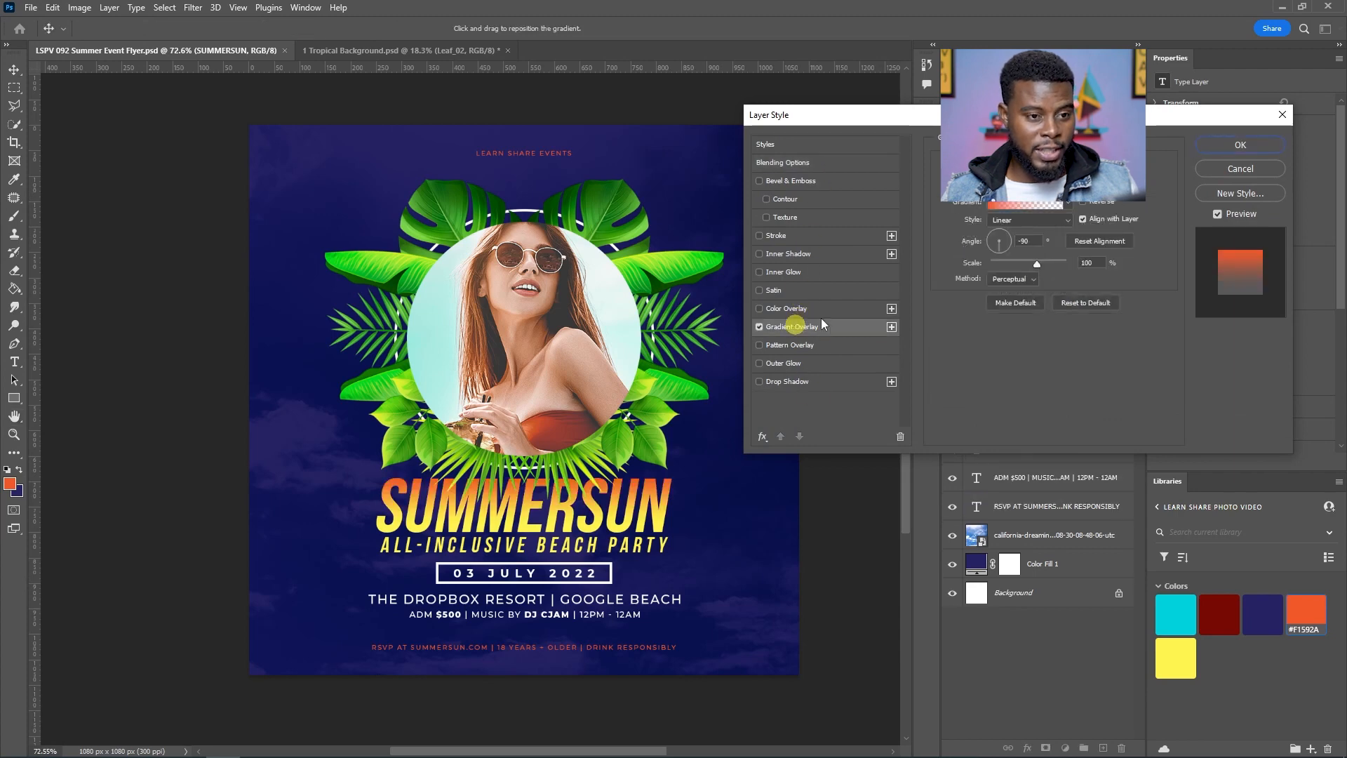
click(1067, 204)
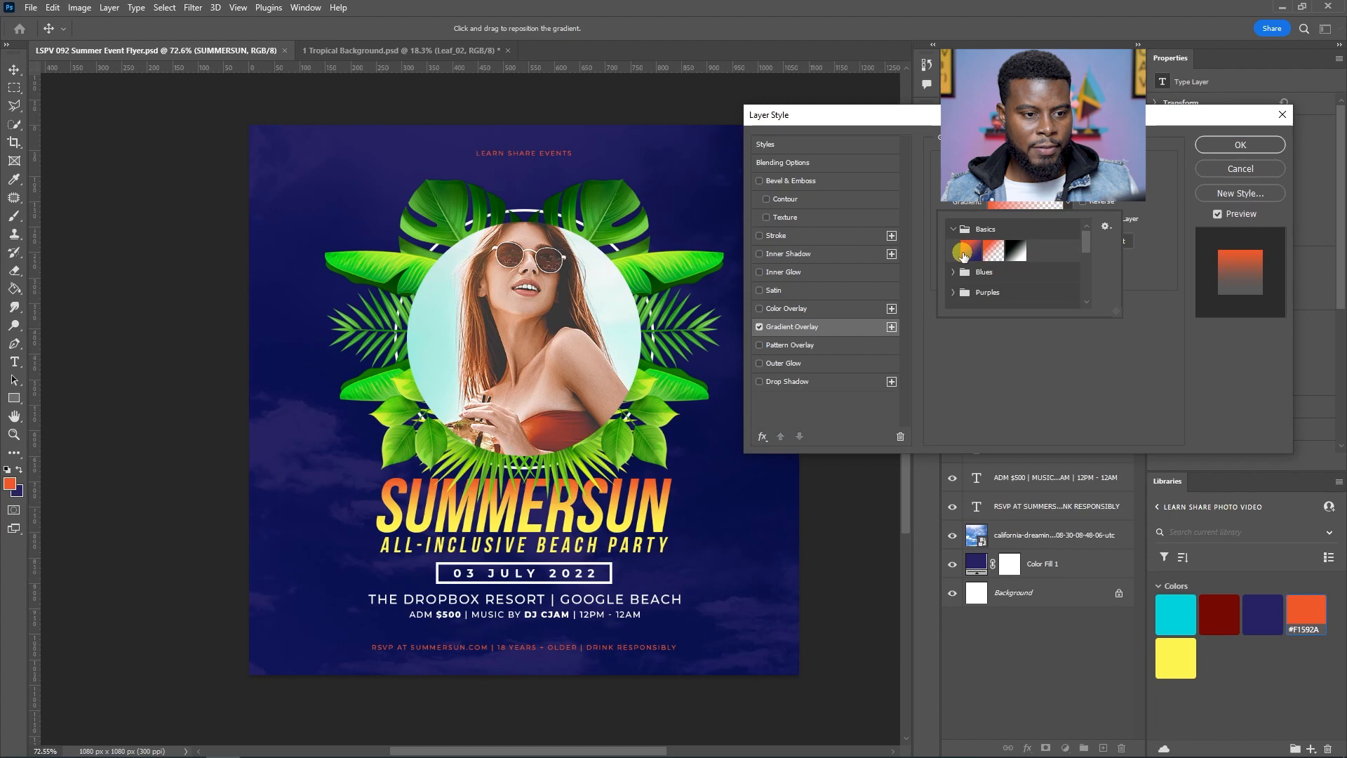
click(963, 250)
click(993, 250)
click(1014, 250)
click(993, 250)
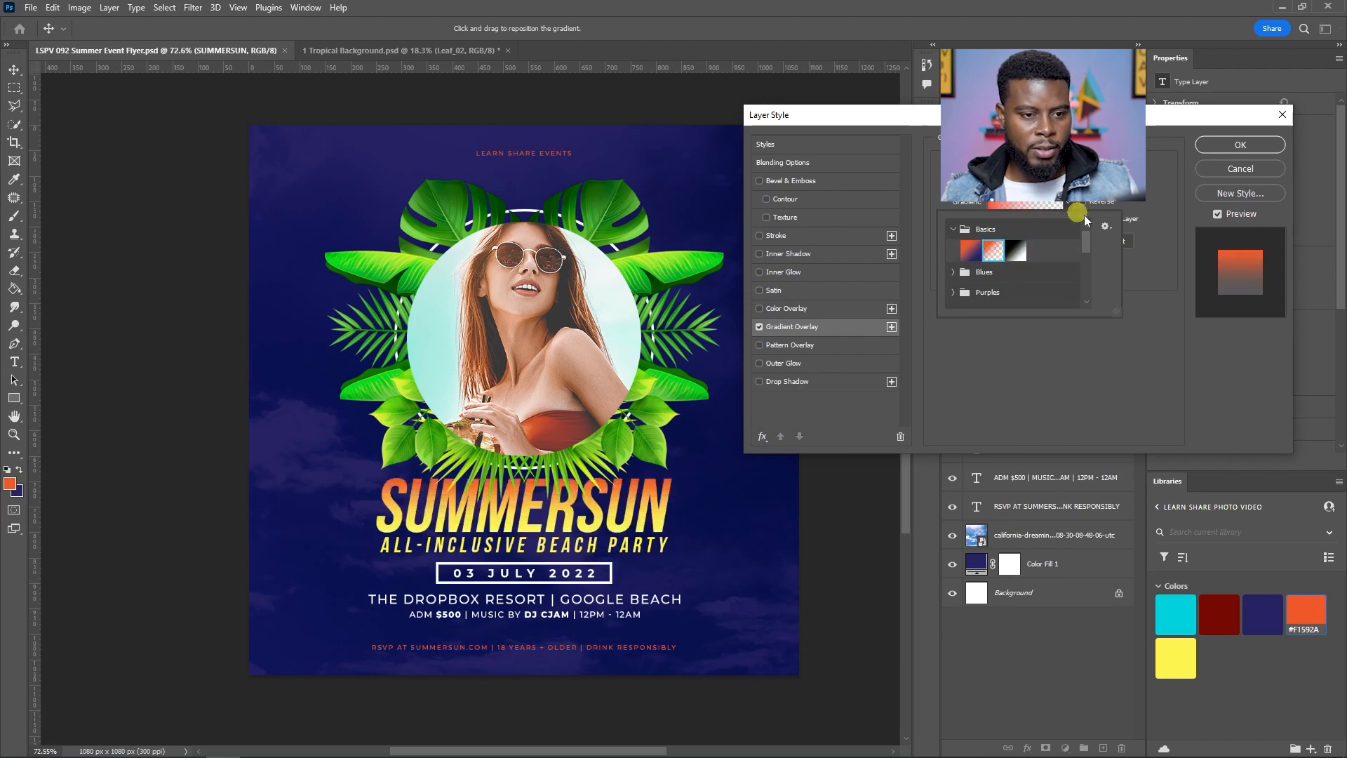
click(1152, 204)
Step: Set the gradient overlay angle to 90° and apply the layer style
mouse_move(1005, 246)
mouse_down()
mouse_move(985, 240)
mouse_move(1000, 253)
mouse_up()
text(-90)
key(Return)
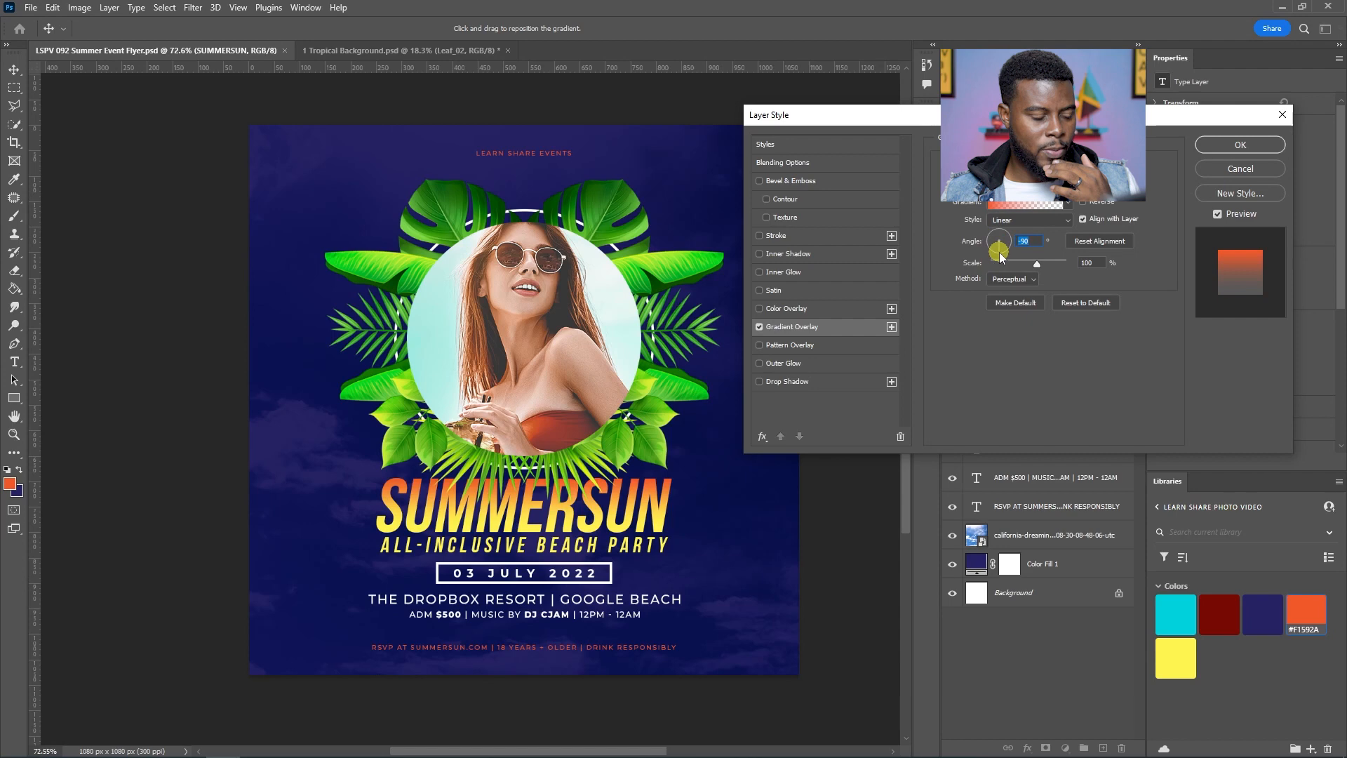
text(90)
key(Return)
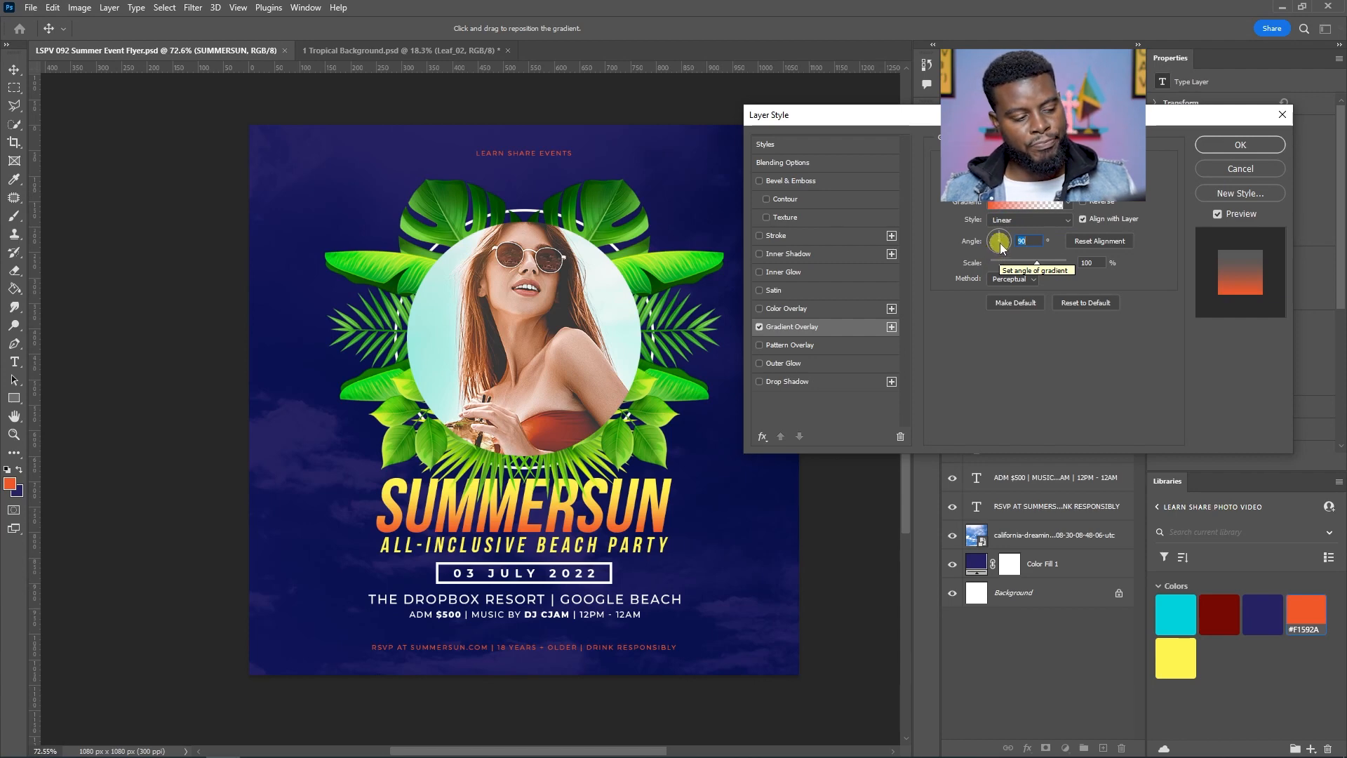
click(1261, 151)
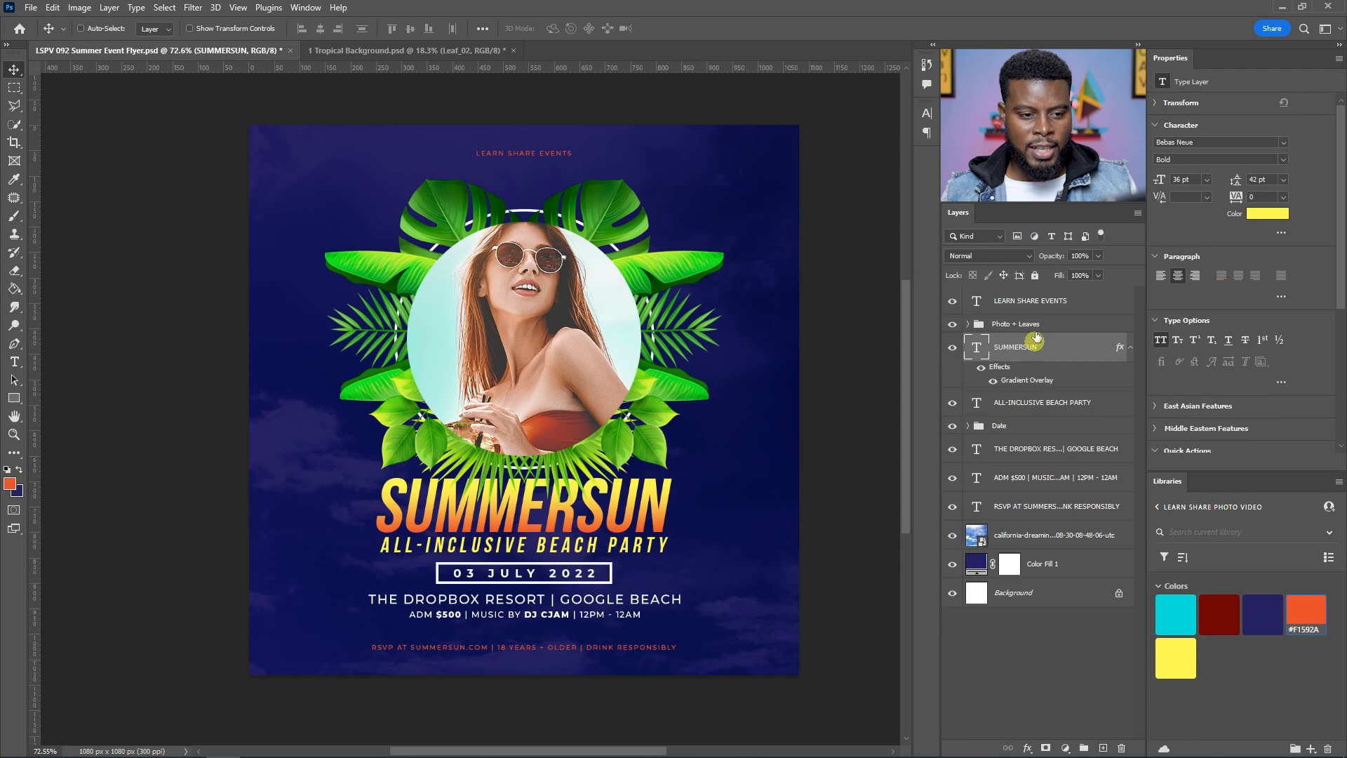
Step: Move the SUMMERSUN layer above the Photo + Leaves group and save the document
drag(1038, 344, 1041, 311)
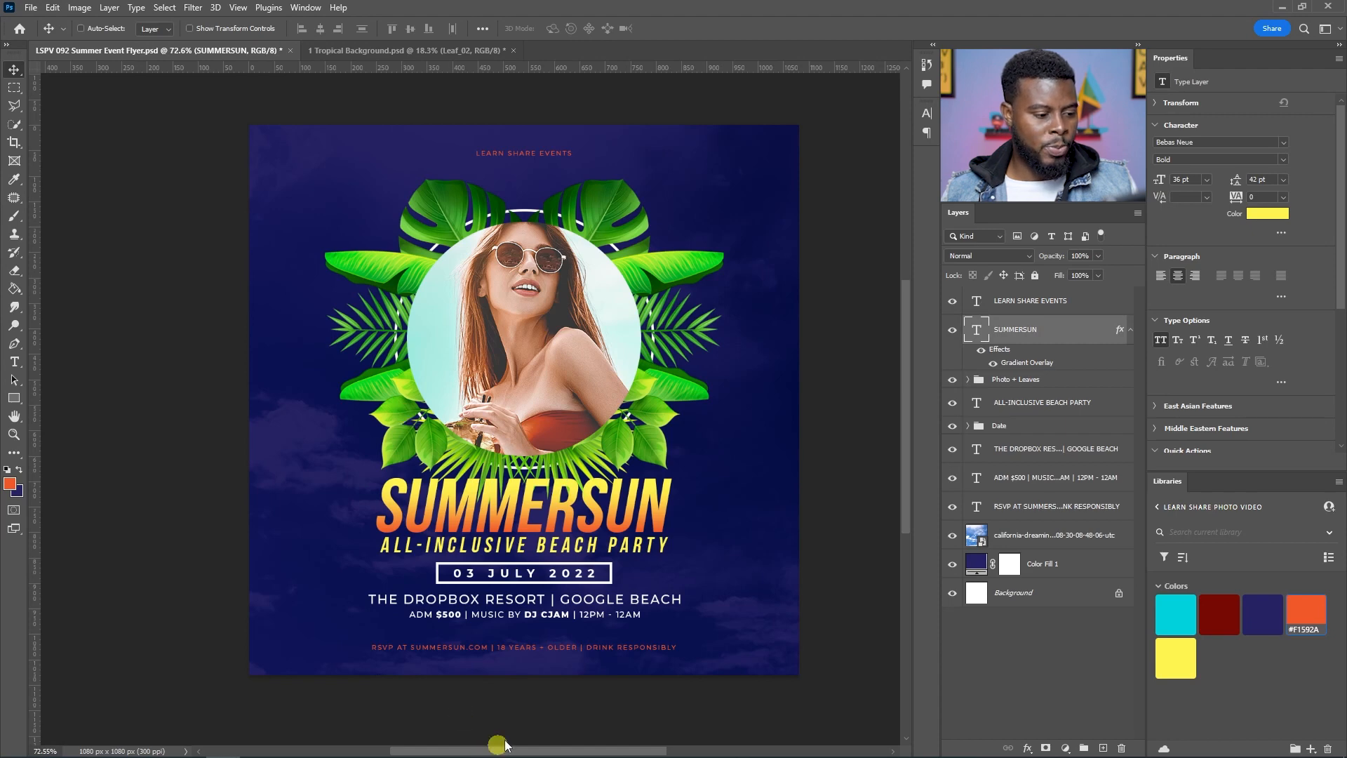
key(ctrl+s)
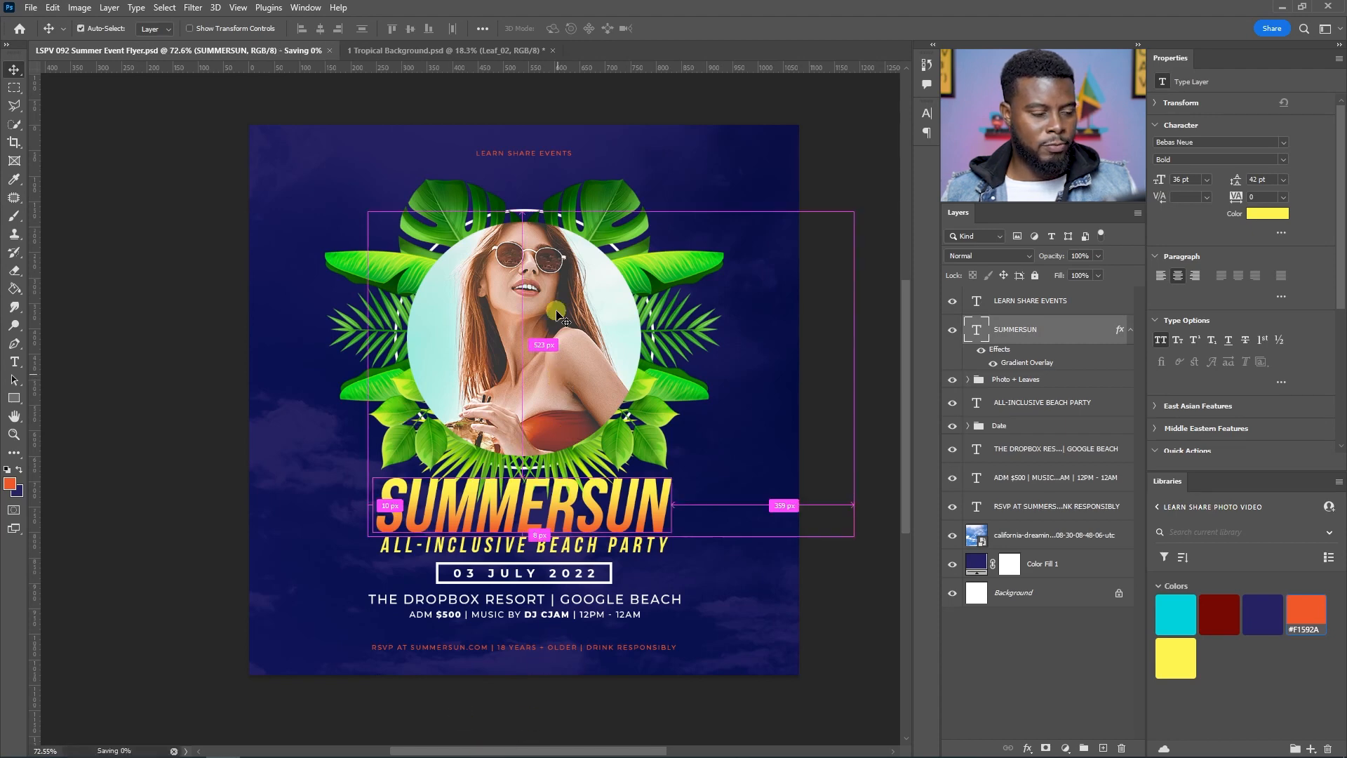
Step: Create a new layer above the Photo + Leaves group and fill it with the orange foreground colour
click(1029, 381)
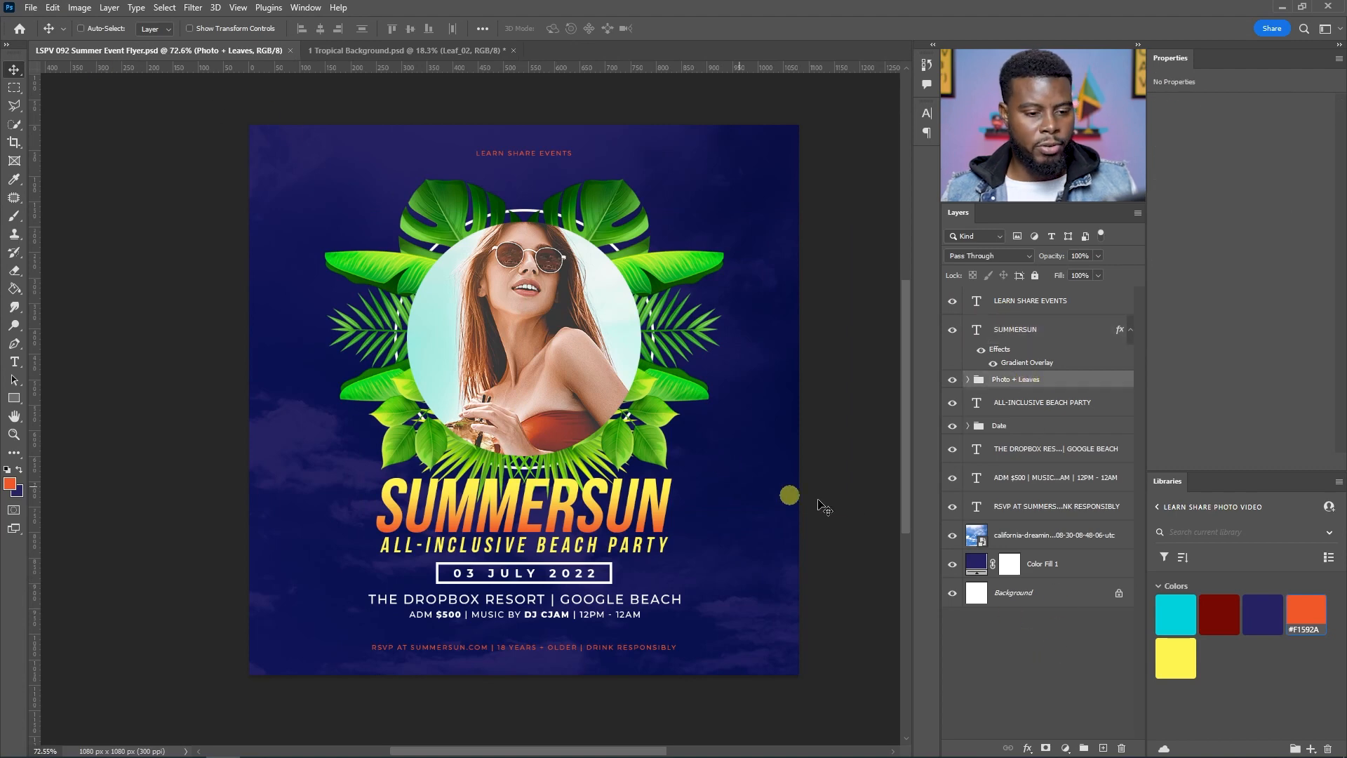
key(ctrl+shift+n)
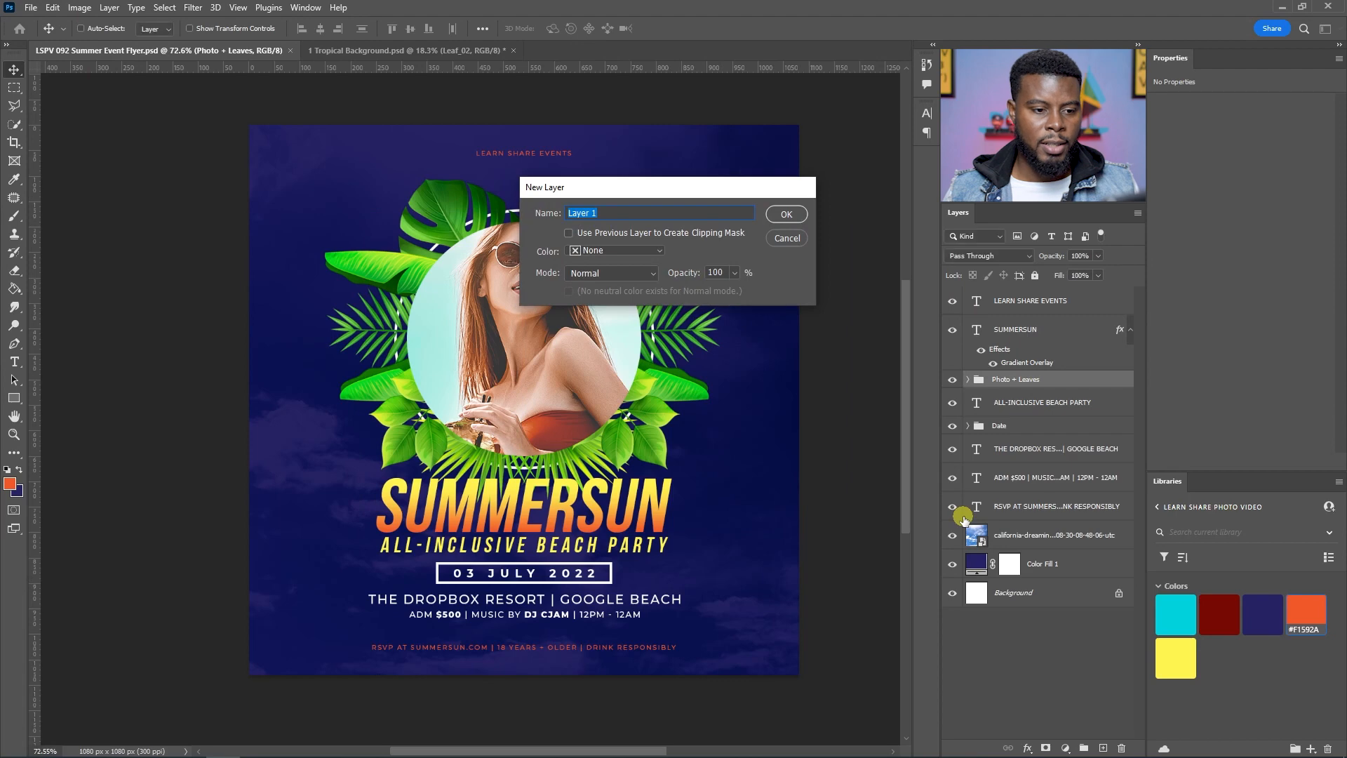
key(Return)
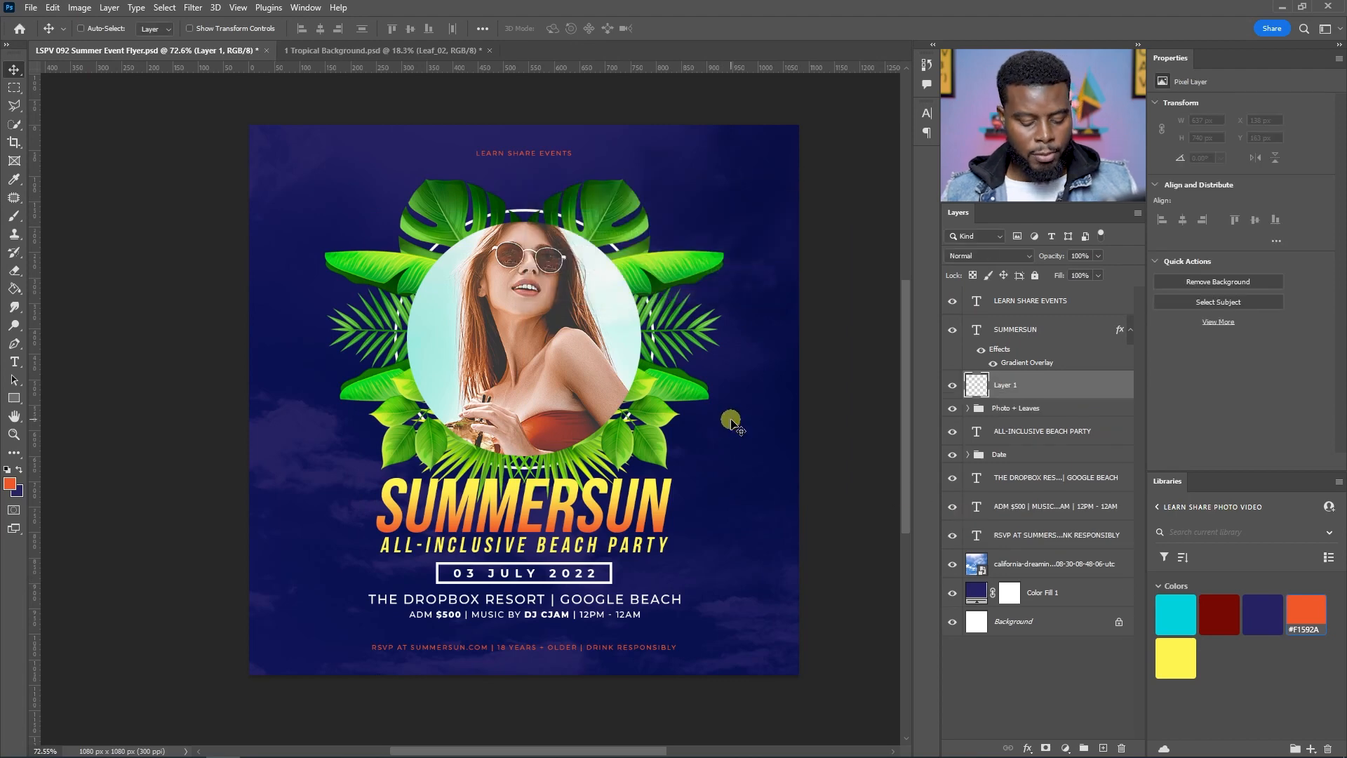
key(g)
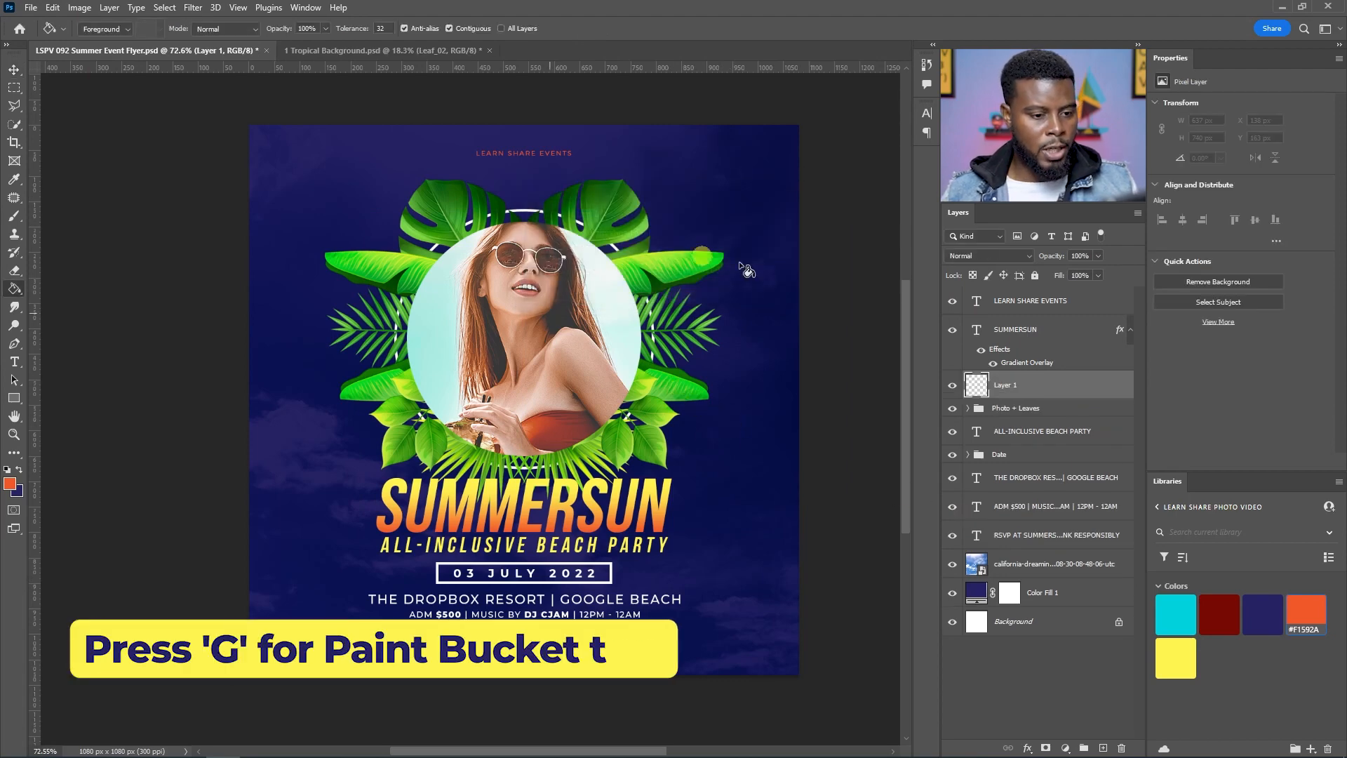
click(596, 324)
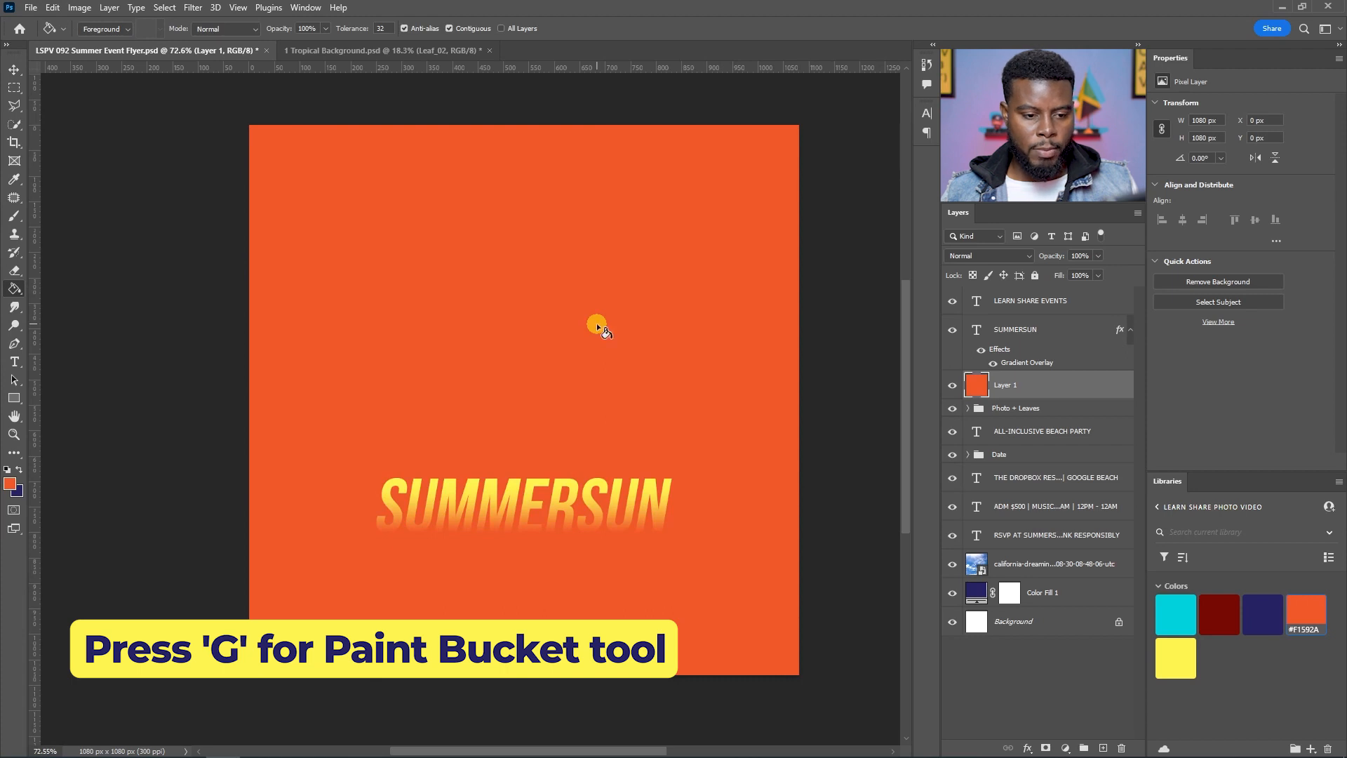
Step: Darken the new layer to black with Hue/Saturation Lightness set to -100
key(ctrl+u)
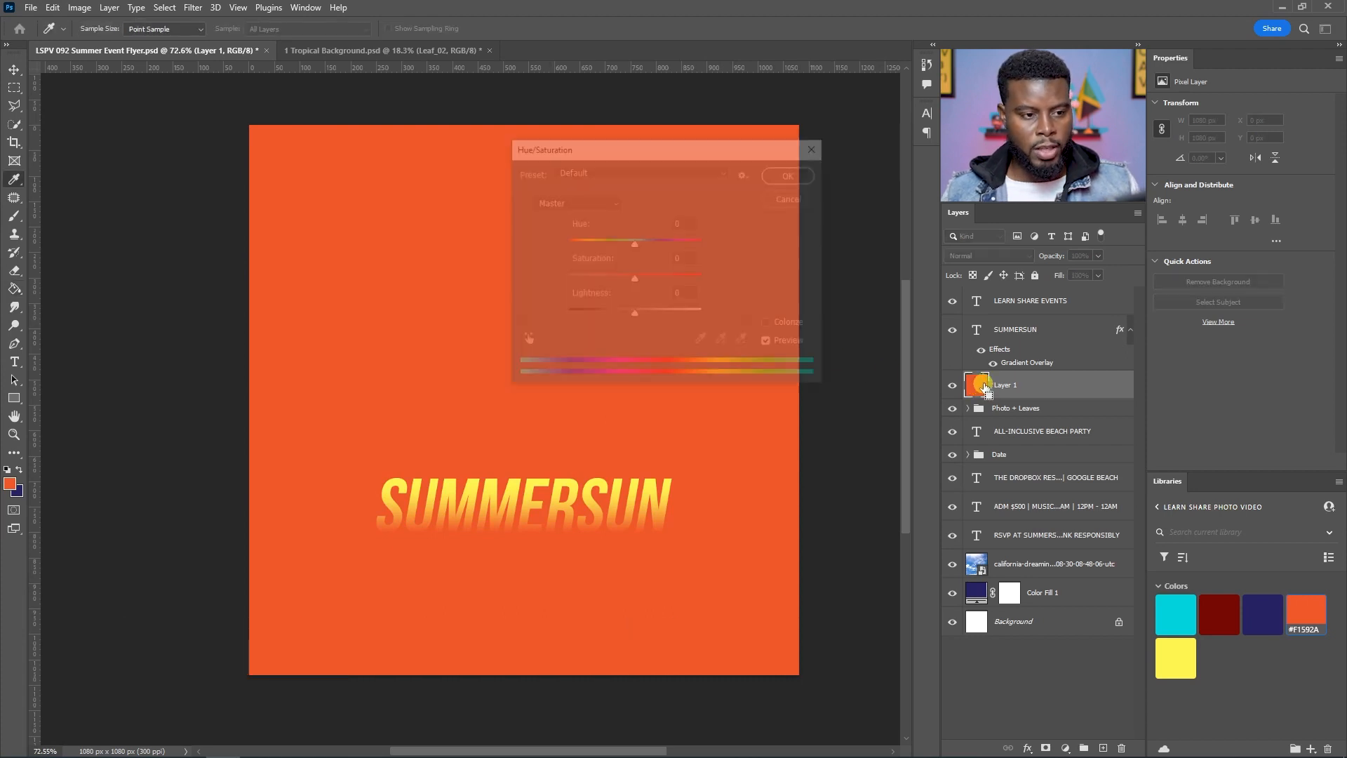
drag(633, 316, 496, 304)
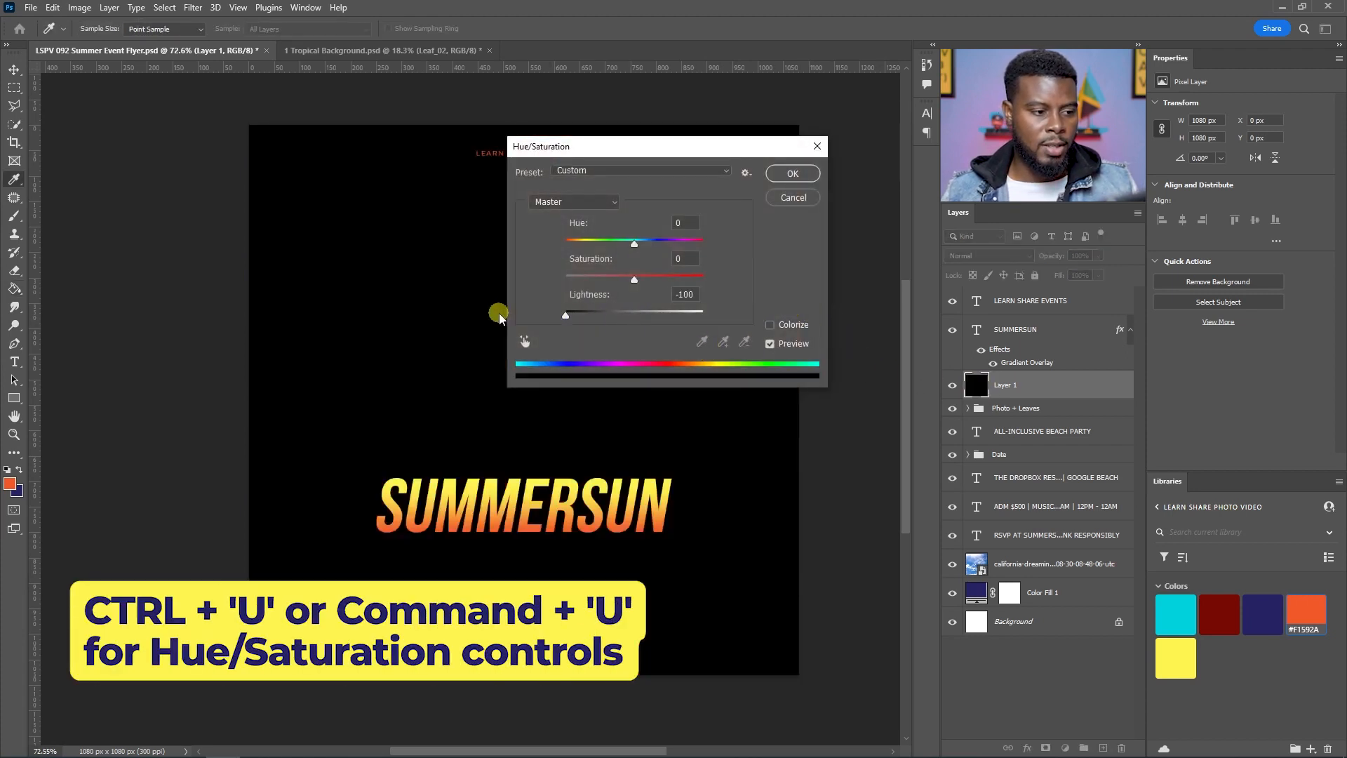
click(792, 174)
Step: Render a Movie Prime lens flare at 100% brightness on the black layer, centred above the title
key(g)
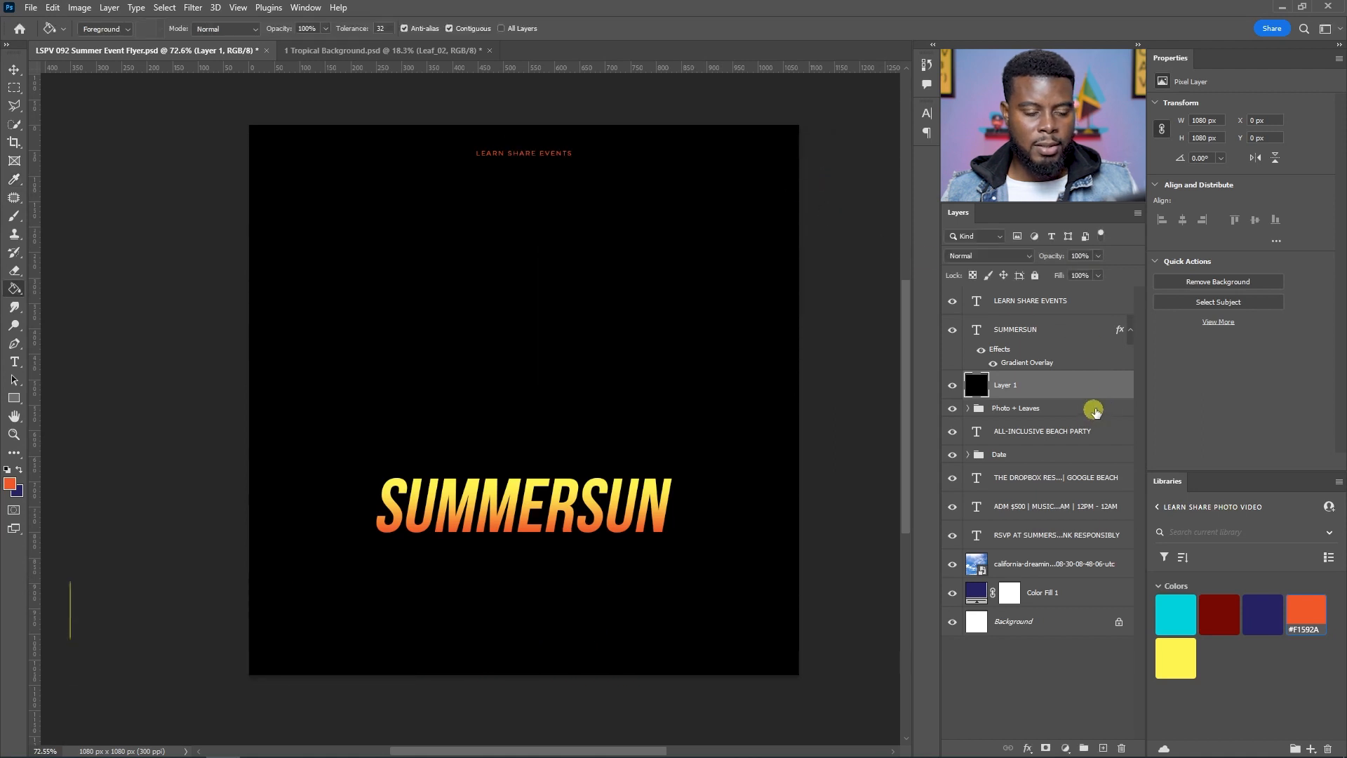
click(186, 9)
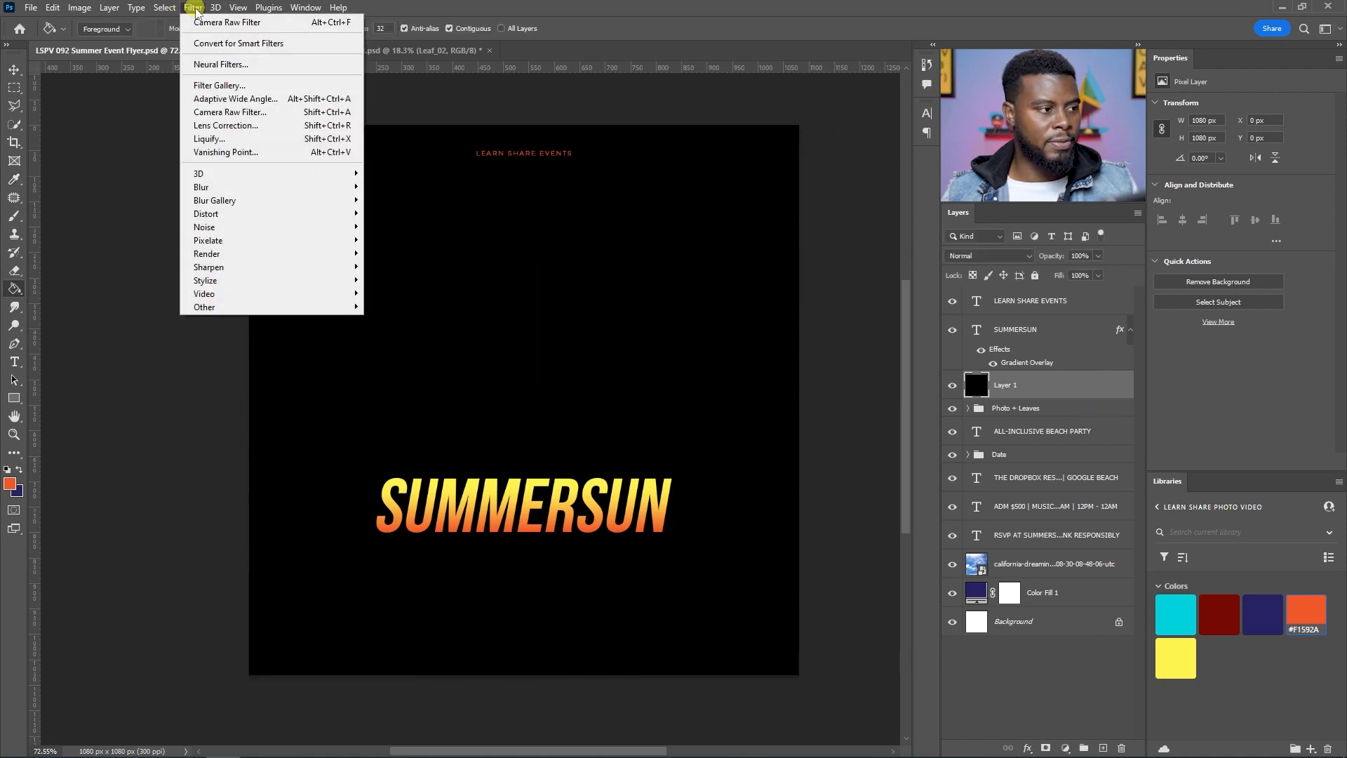
mouse_move(269, 194)
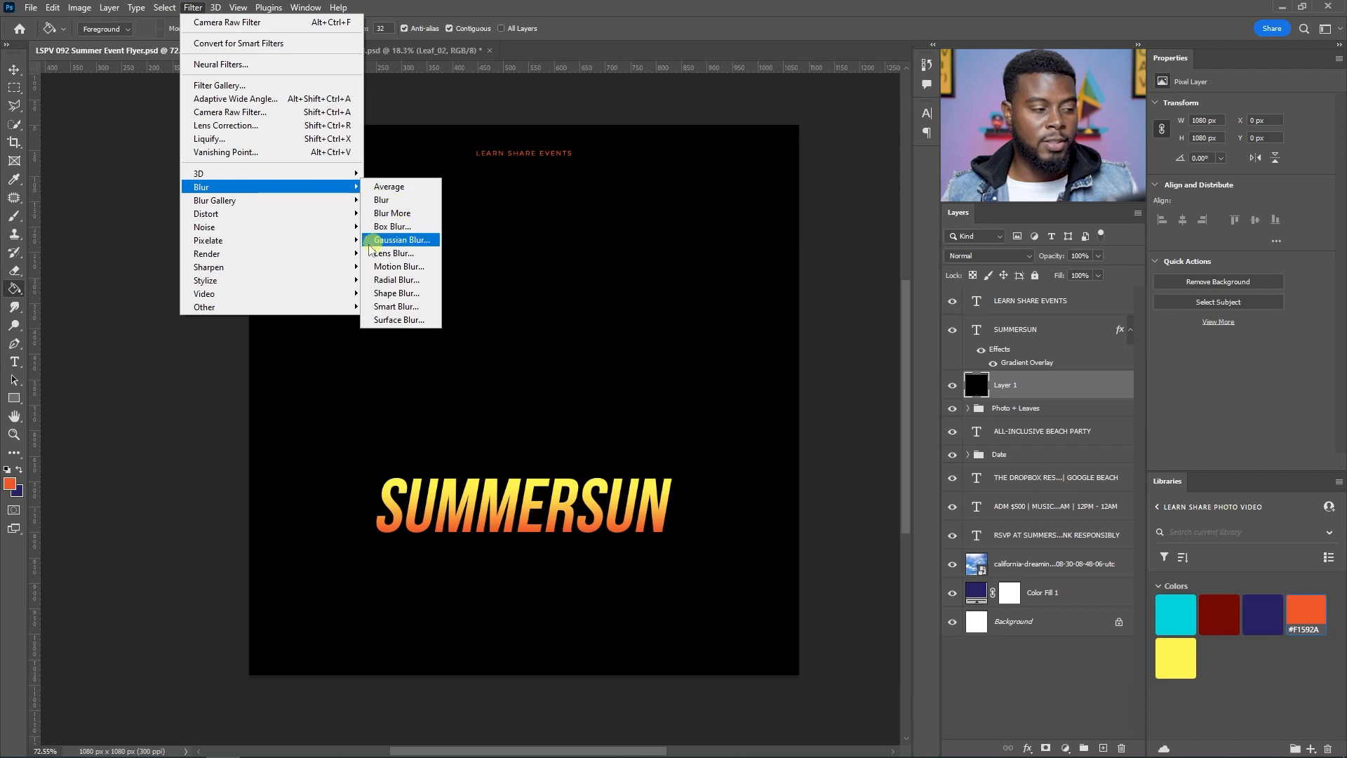
mouse_move(306, 256)
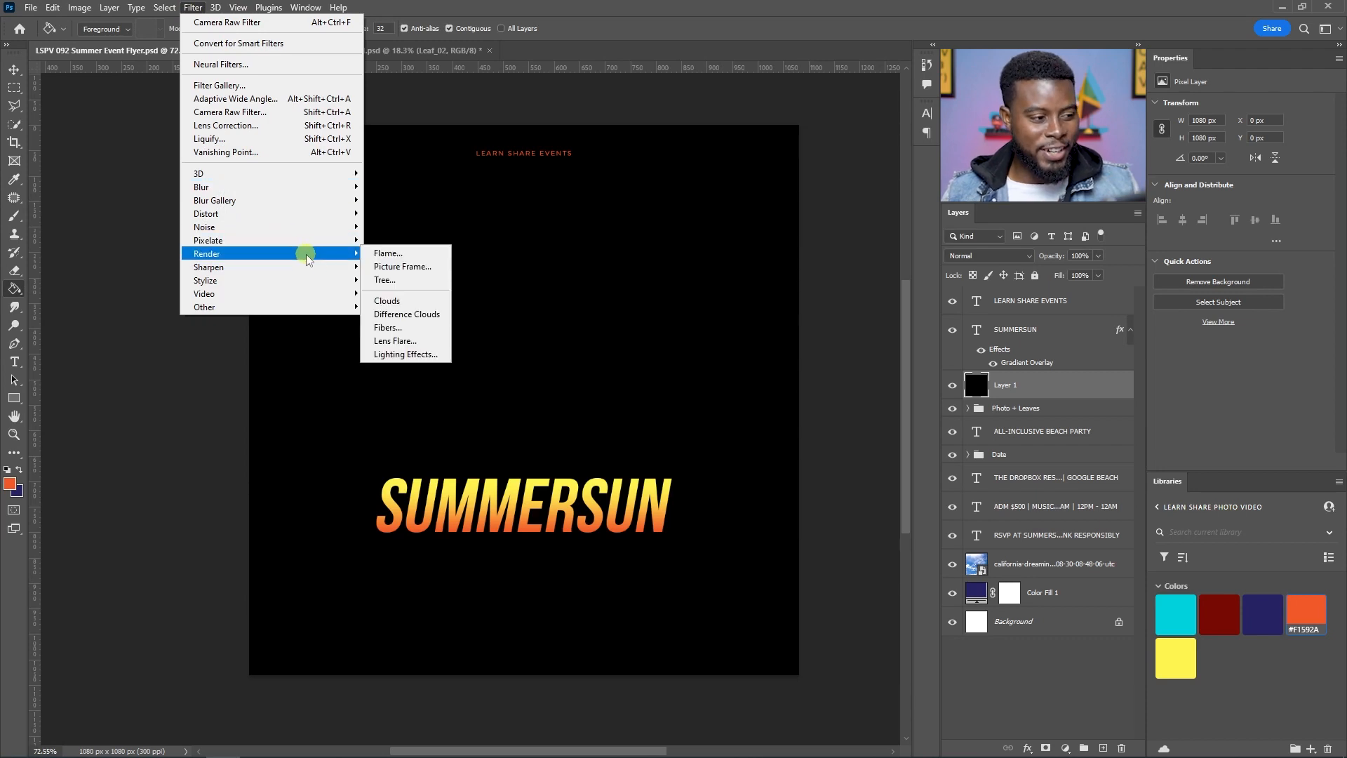
click(395, 340)
drag(608, 244, 635, 229)
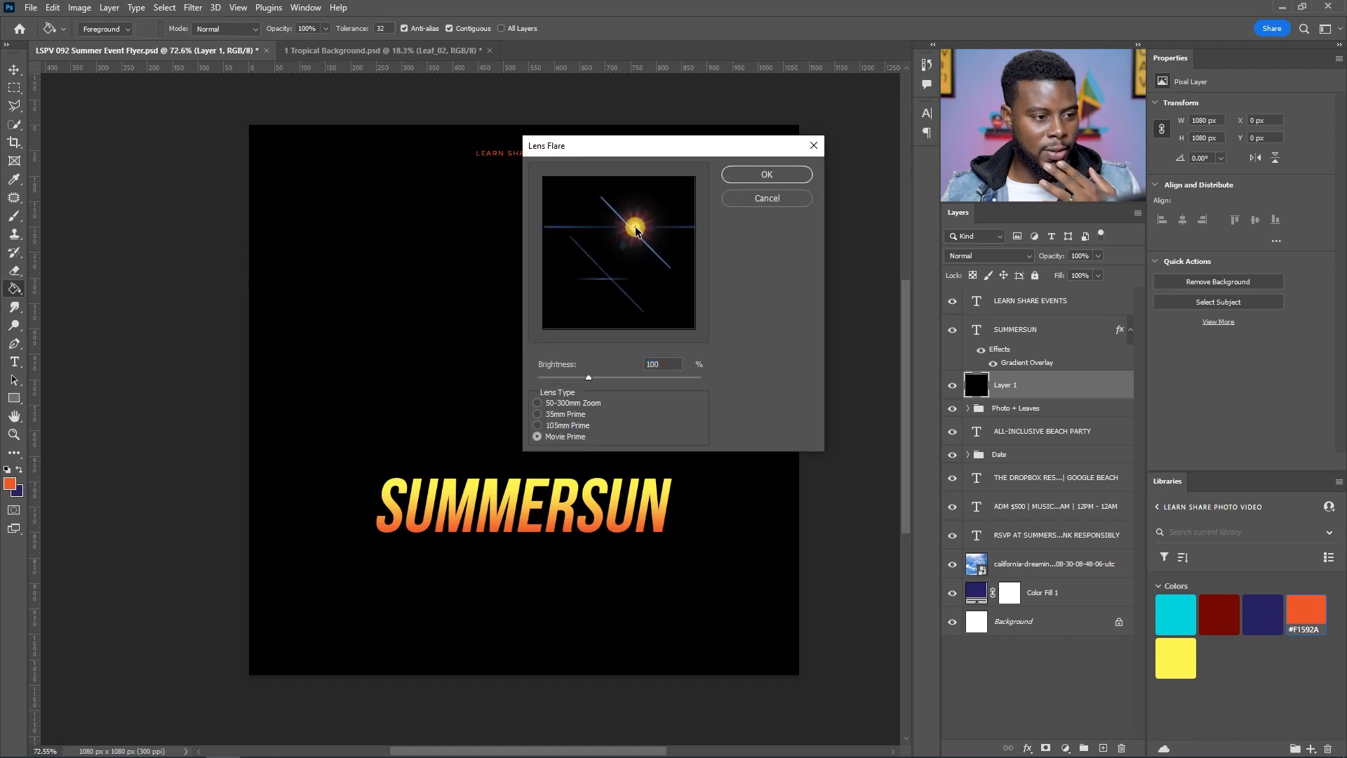
click(564, 404)
click(566, 414)
click(566, 425)
click(566, 436)
drag(631, 258, 629, 223)
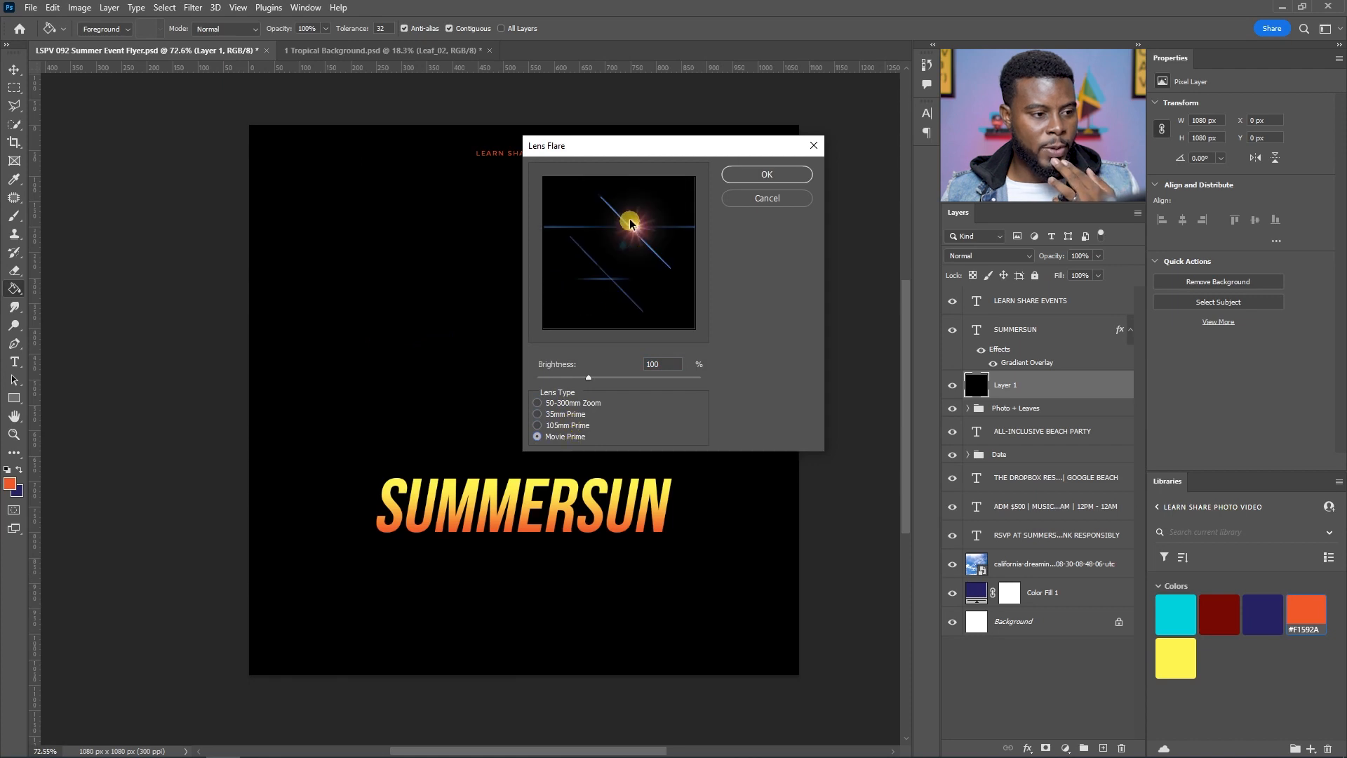
click(565, 425)
click(571, 436)
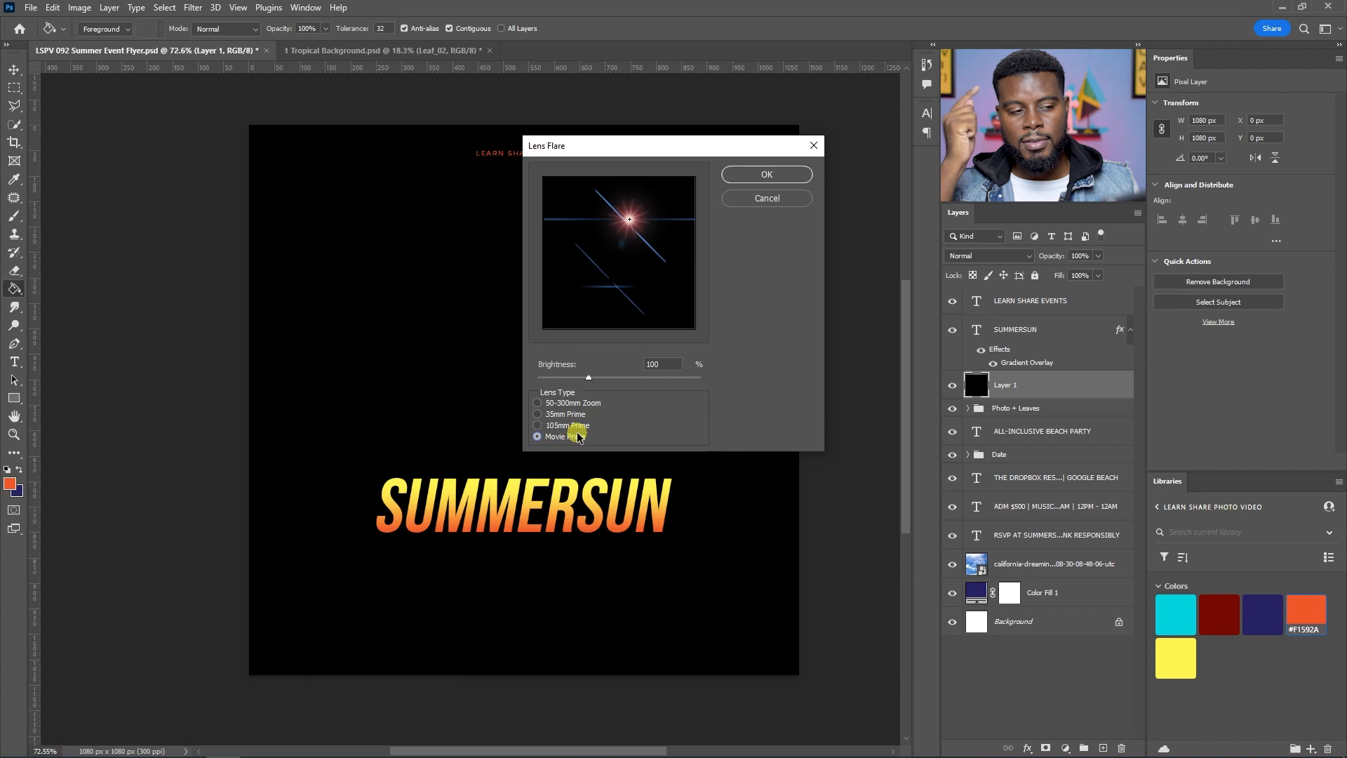
click(634, 225)
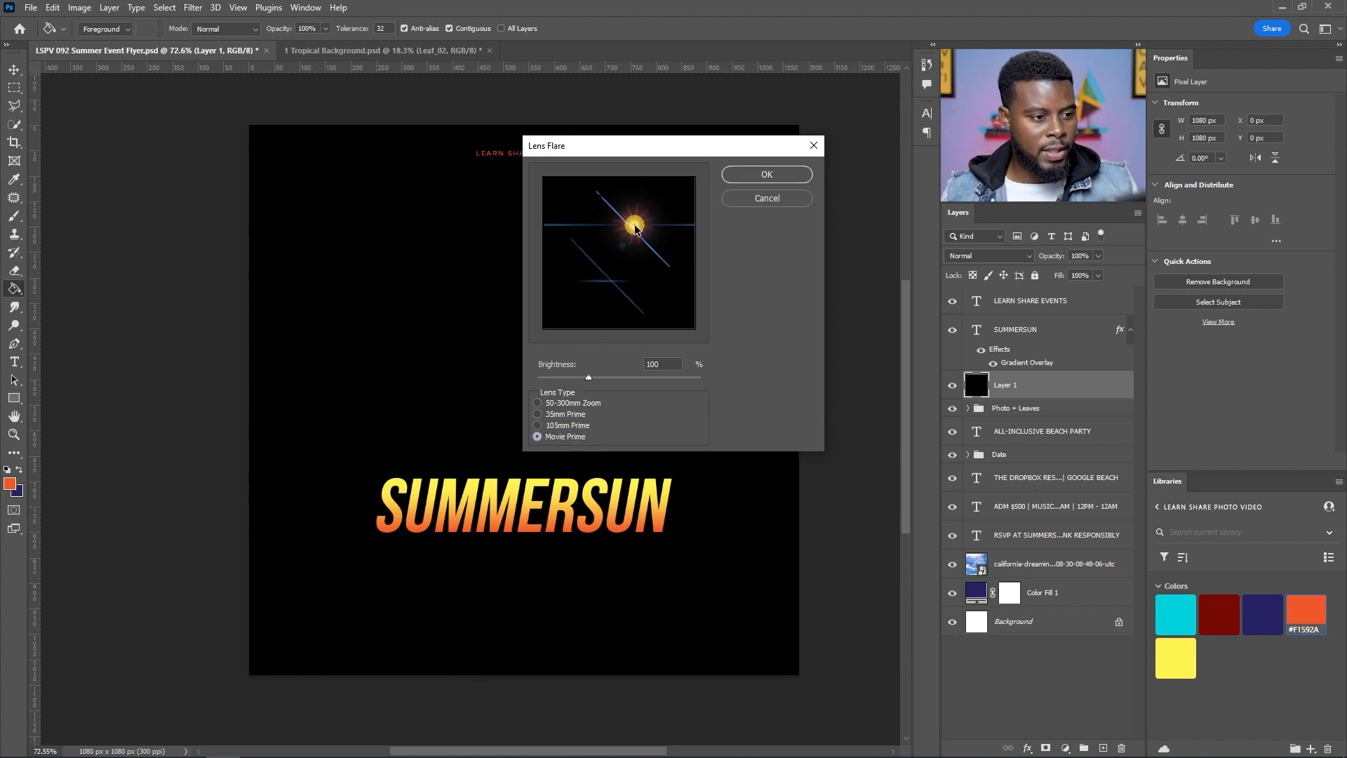
click(764, 176)
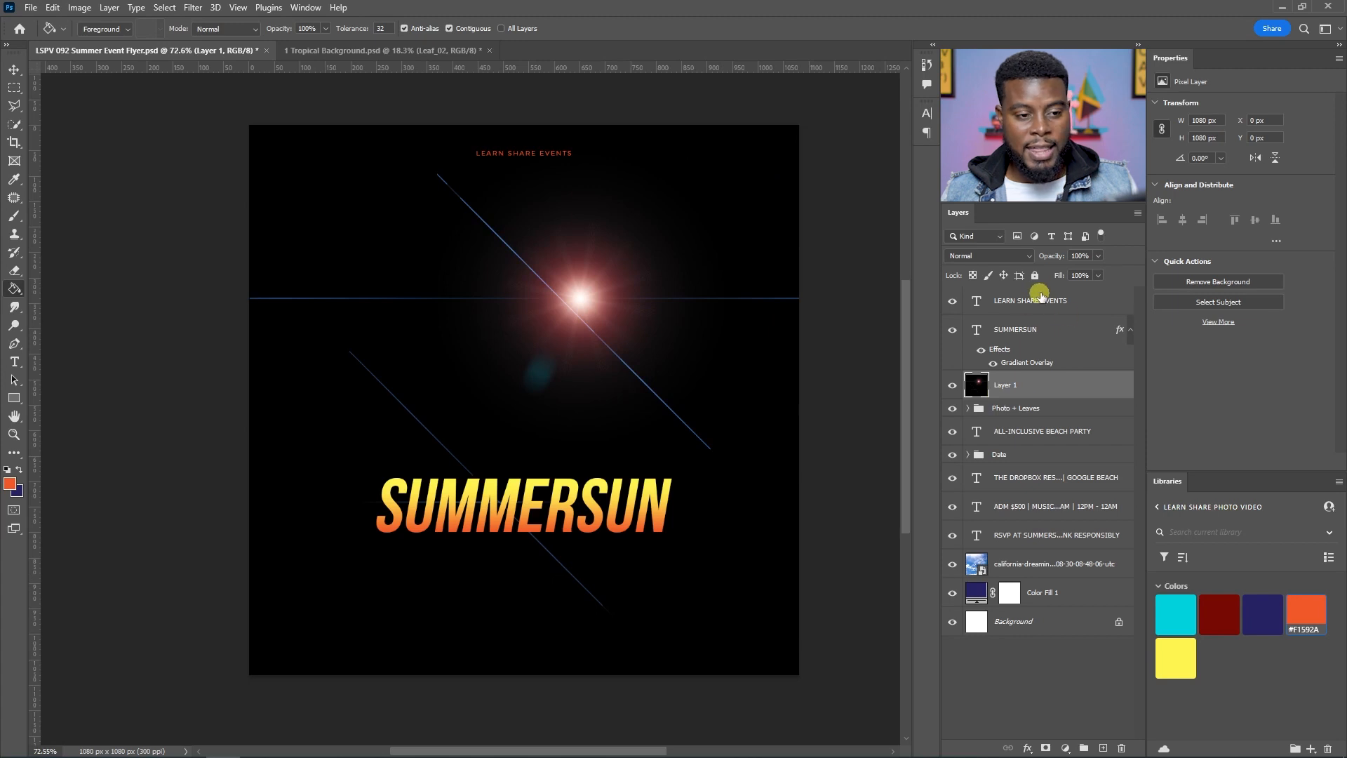
Step: Set the flare layer's blend mode to Screen and move the flare up toward the photo's upper right edge
click(1029, 257)
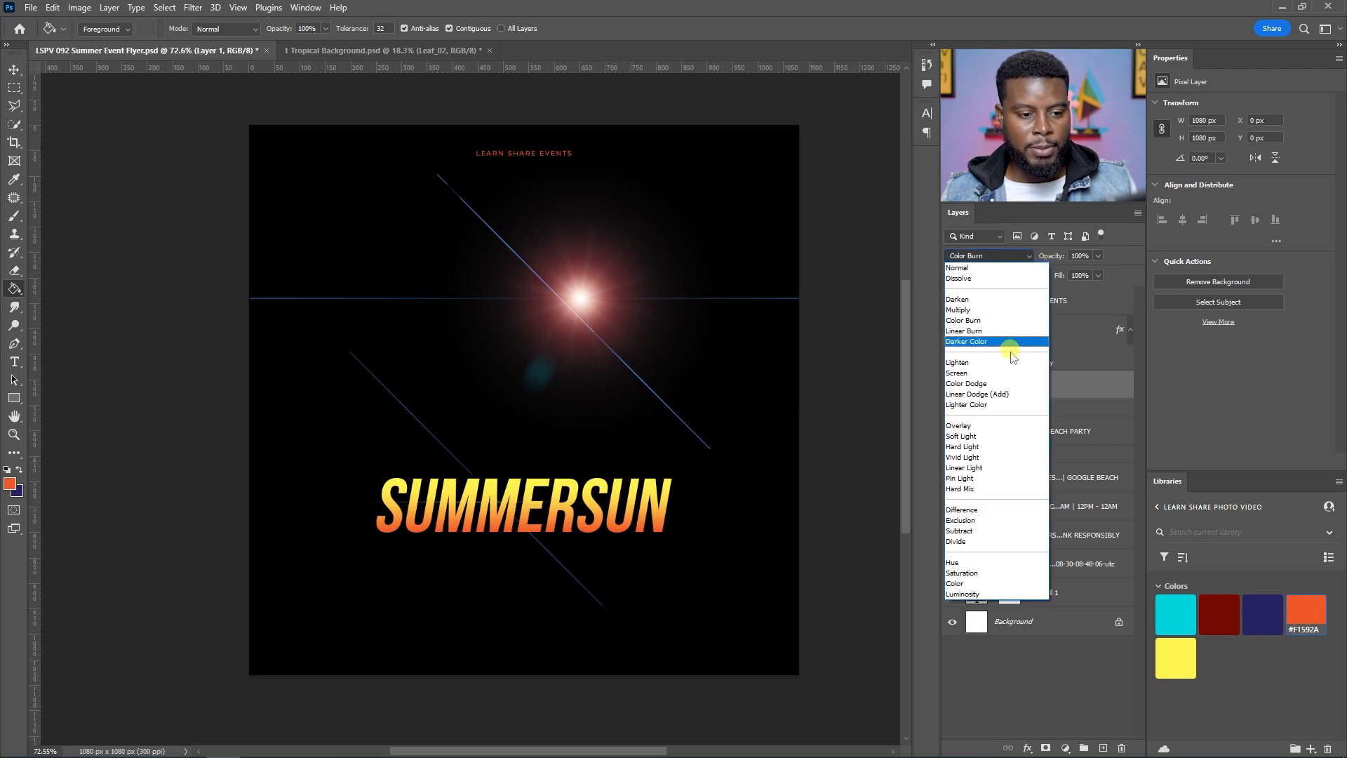
click(1012, 374)
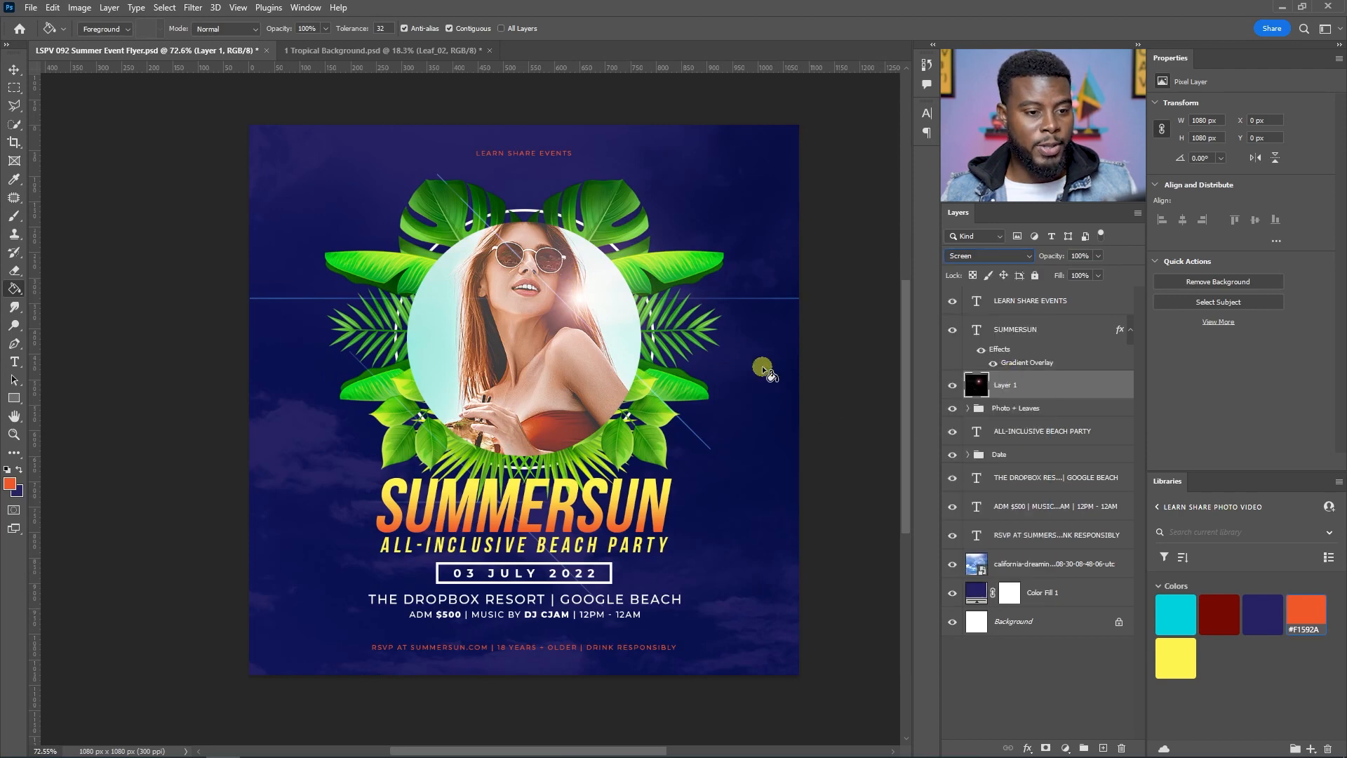
key(v)
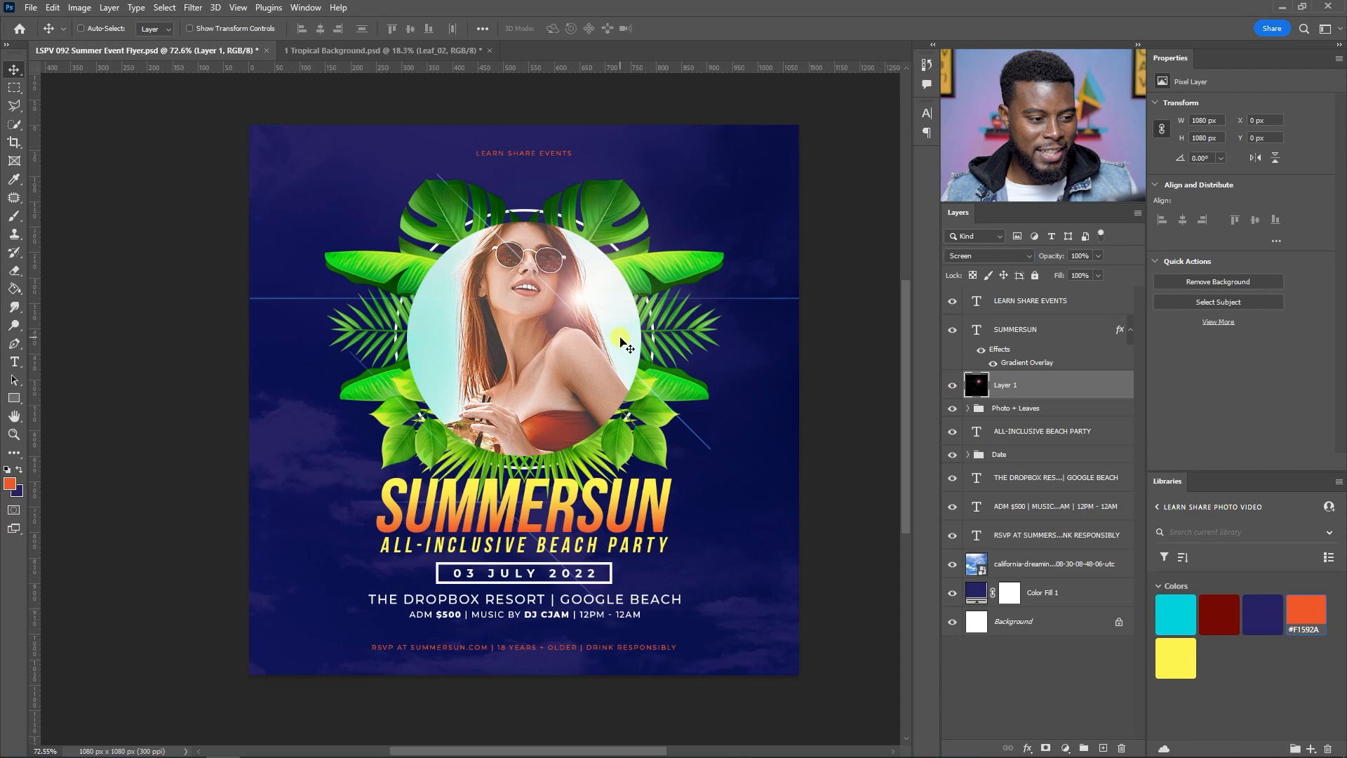
drag(623, 343, 605, 299)
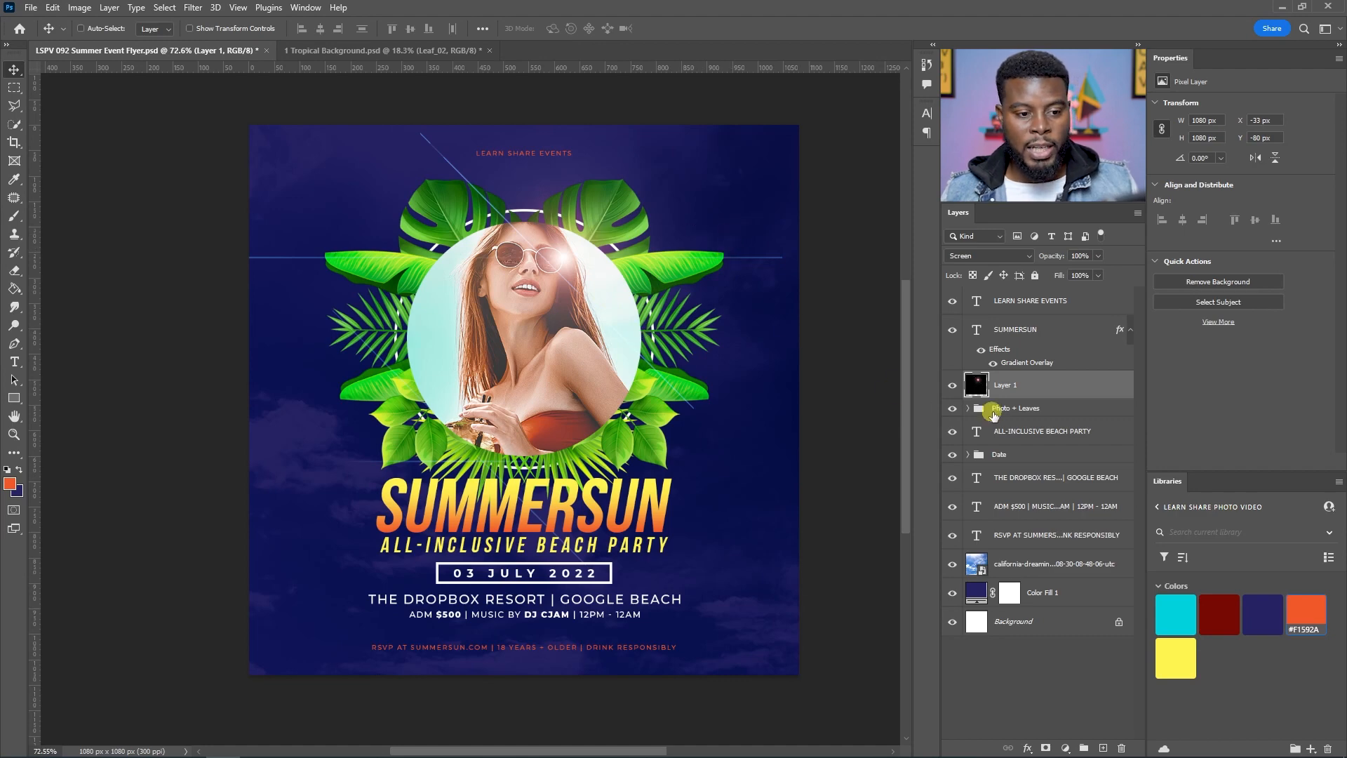
Step: Duplicate the flare layer, move the copy near the title's right end, place it above SUMMERSUN and hide it
key(ctrl+j)
drag(639, 385, 708, 511)
drag(1035, 393, 1025, 336)
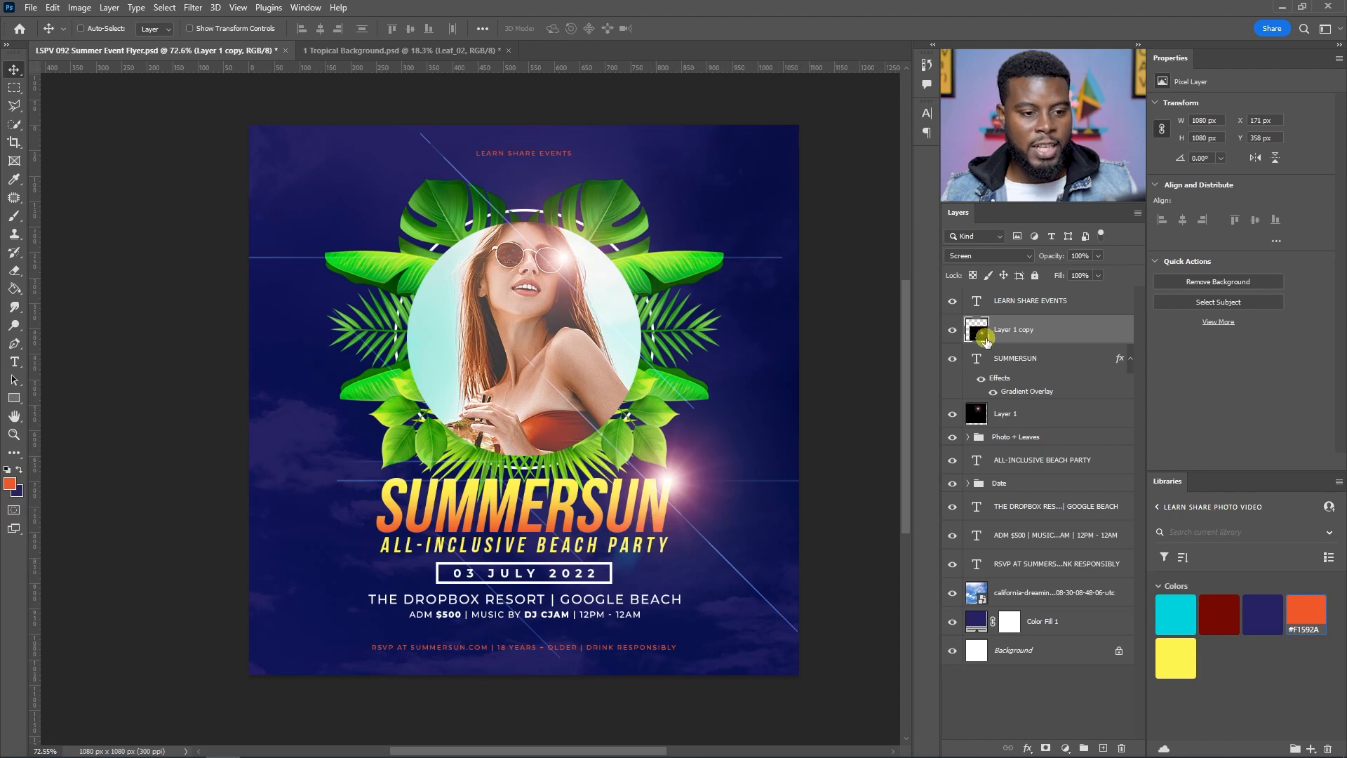
click(951, 330)
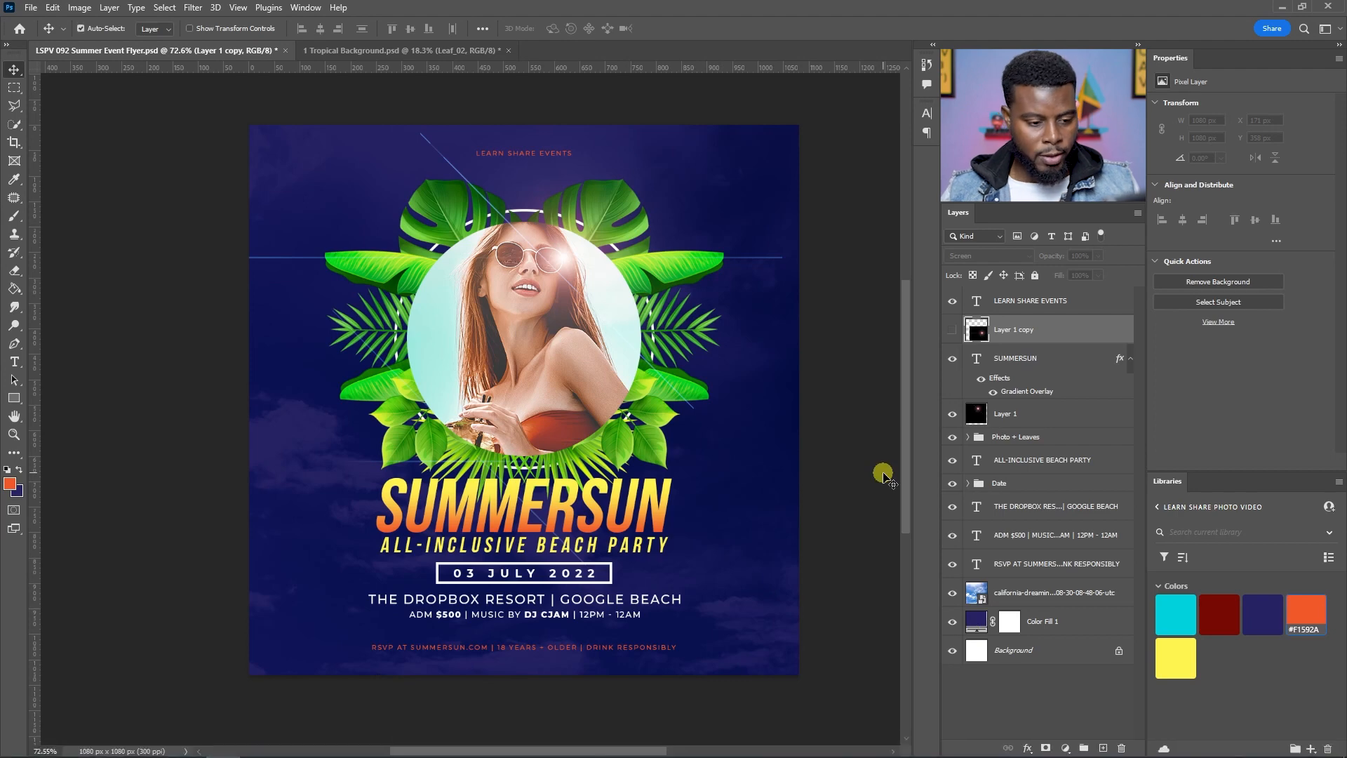
Step: Create a new layer above the hidden flare copy and fill it with black
key(ctrl+shift+alt+n)
key(d)
key(g)
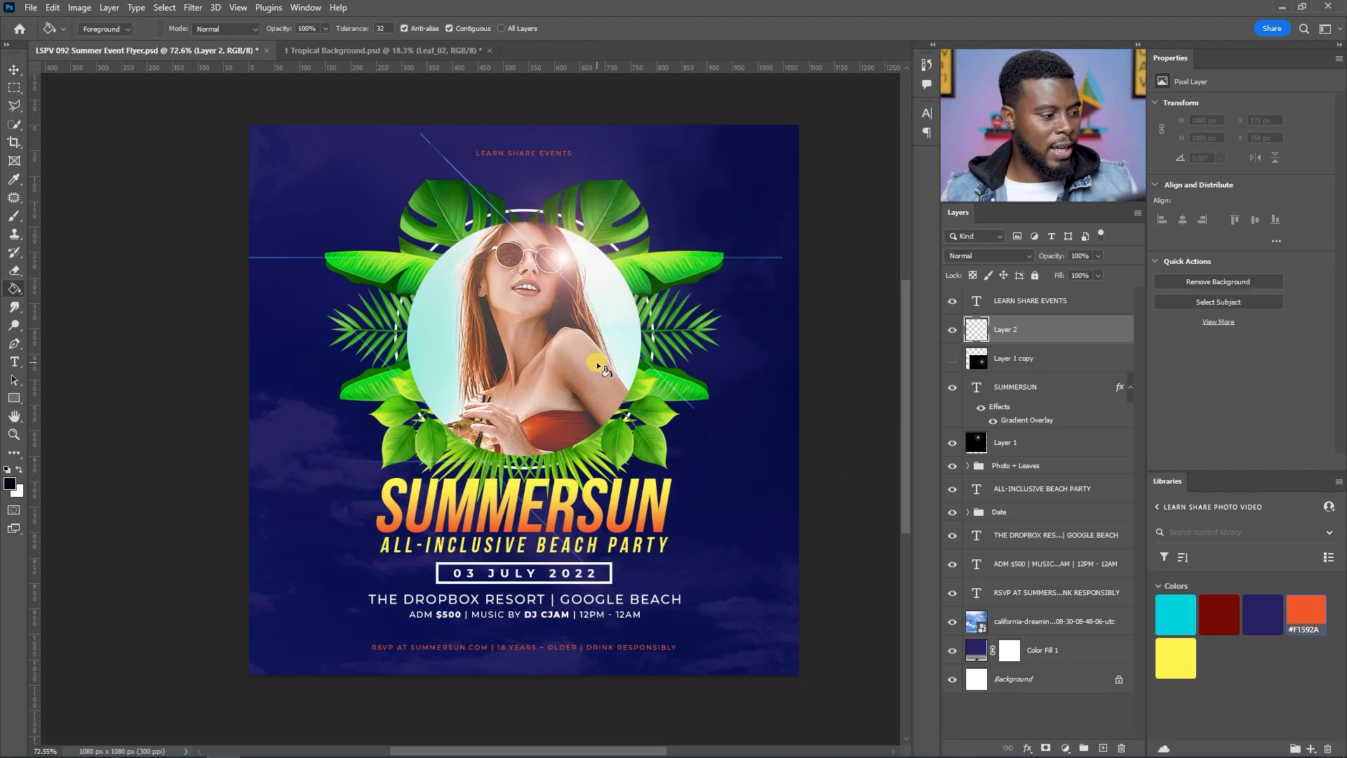
click(595, 352)
Step: Render a 35mm Prime lens flare at 115% brightness on the black layer
click(193, 8)
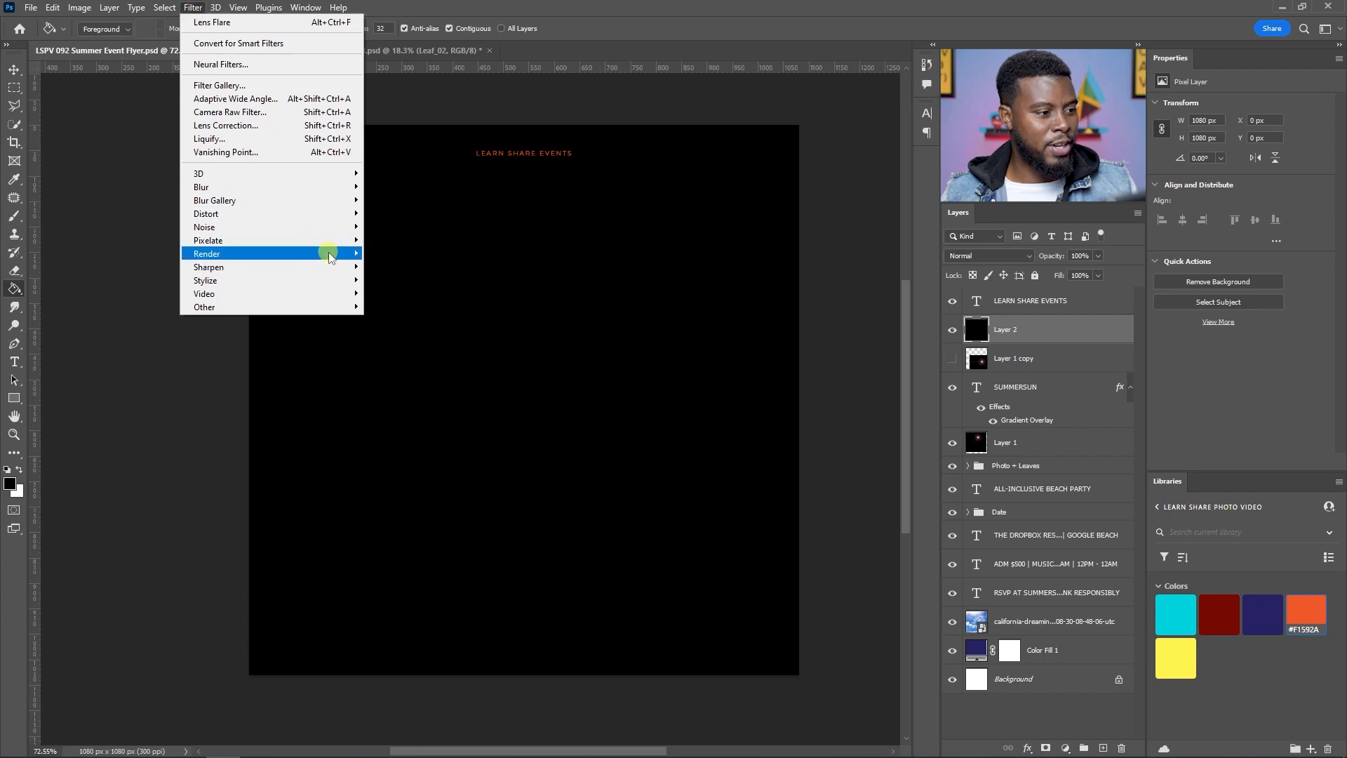
mouse_move(325, 256)
click(412, 340)
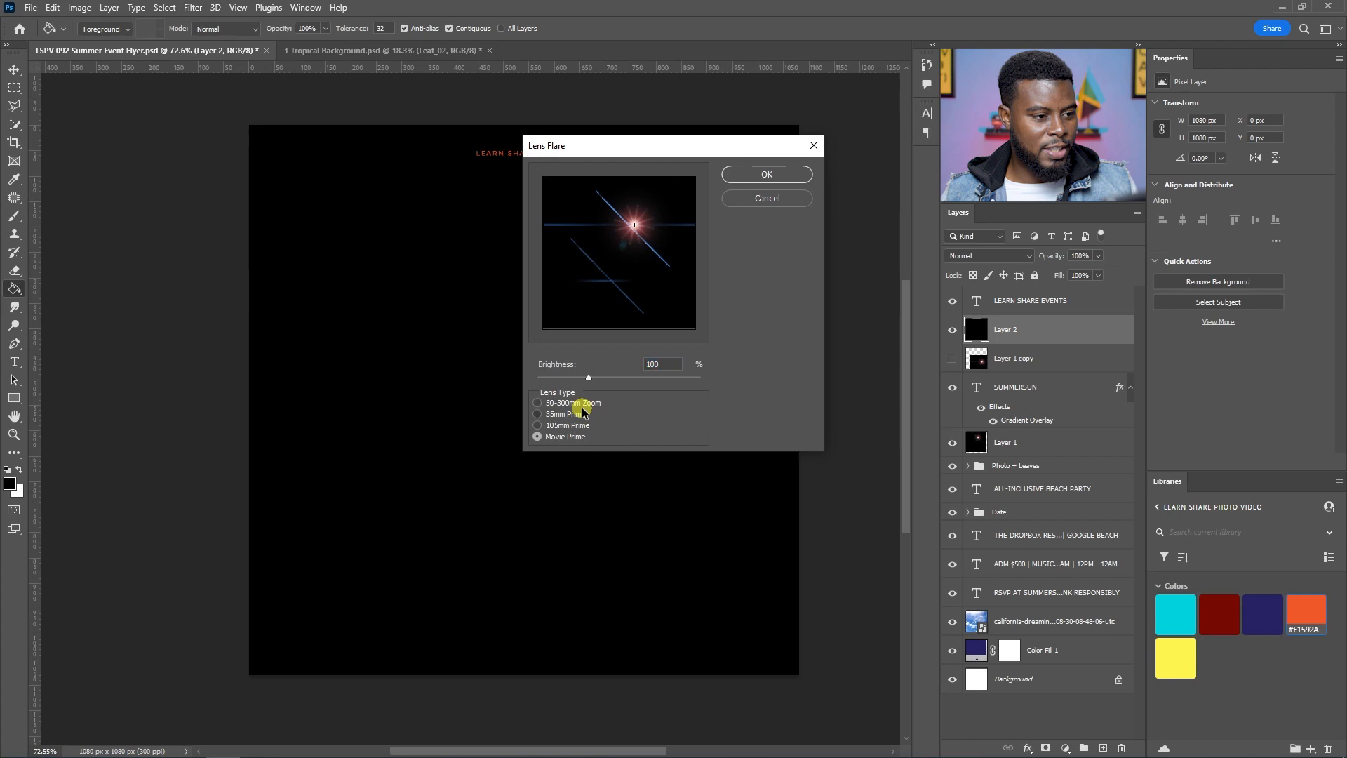
click(565, 414)
mouse_move(589, 376)
mouse_down()
mouse_move(606, 377)
mouse_move(595, 377)
mouse_up()
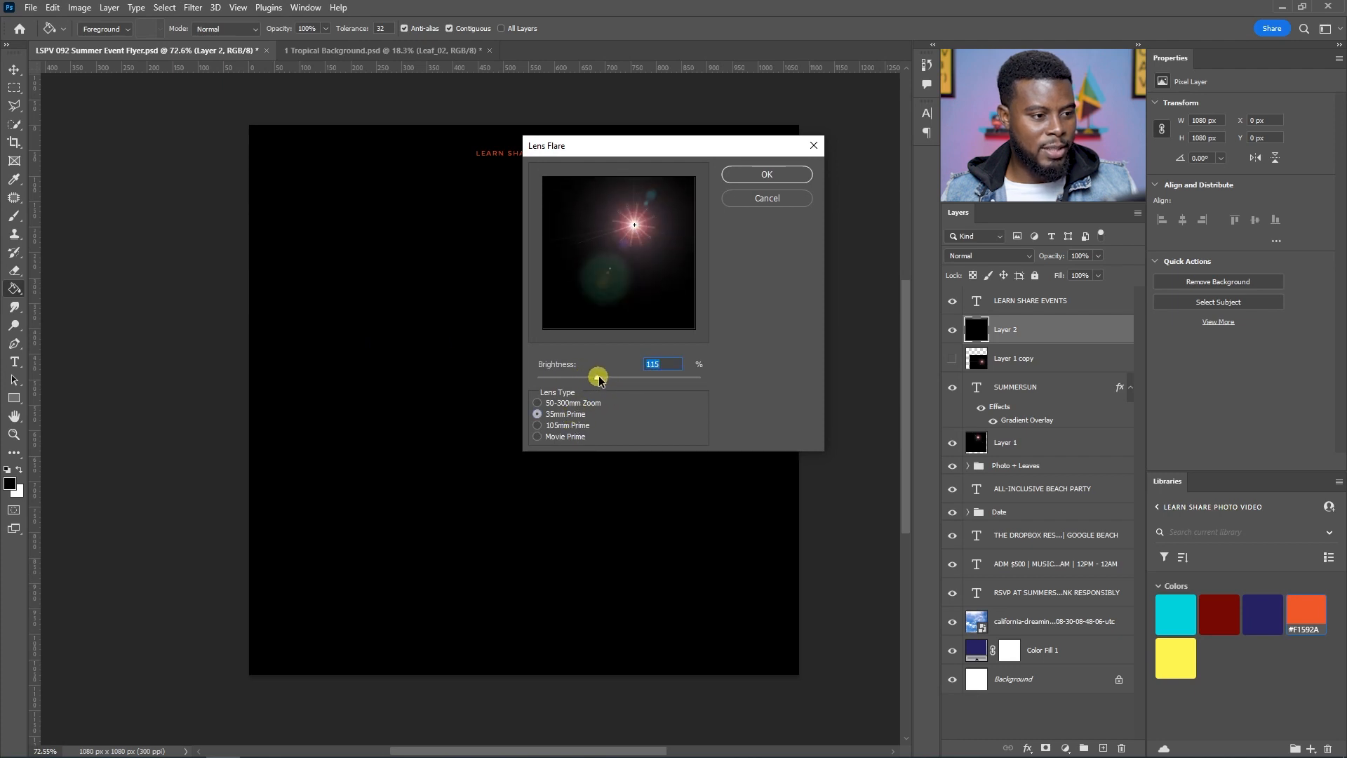
click(779, 177)
Step: Set the new flare layer to Screen, move it toward the title's right end, and place it below the hidden copy
click(996, 256)
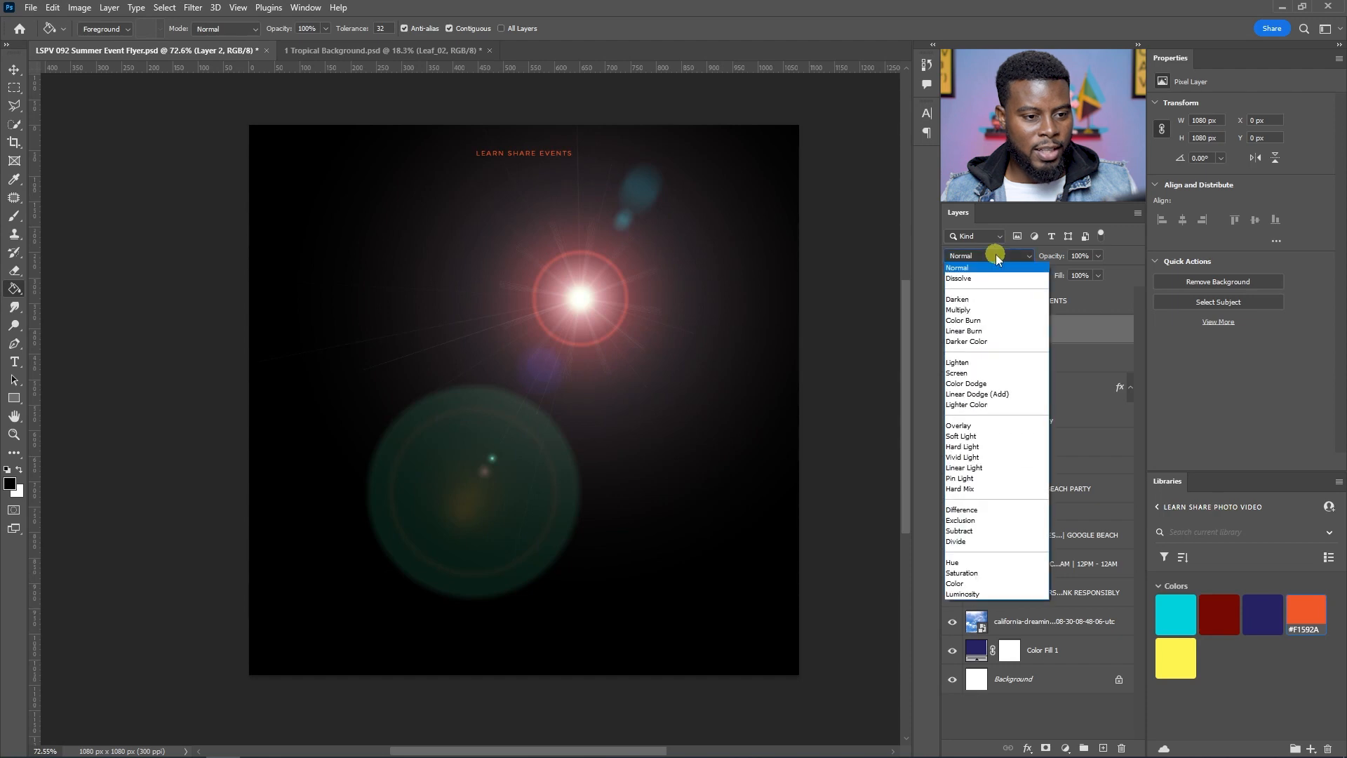
click(995, 373)
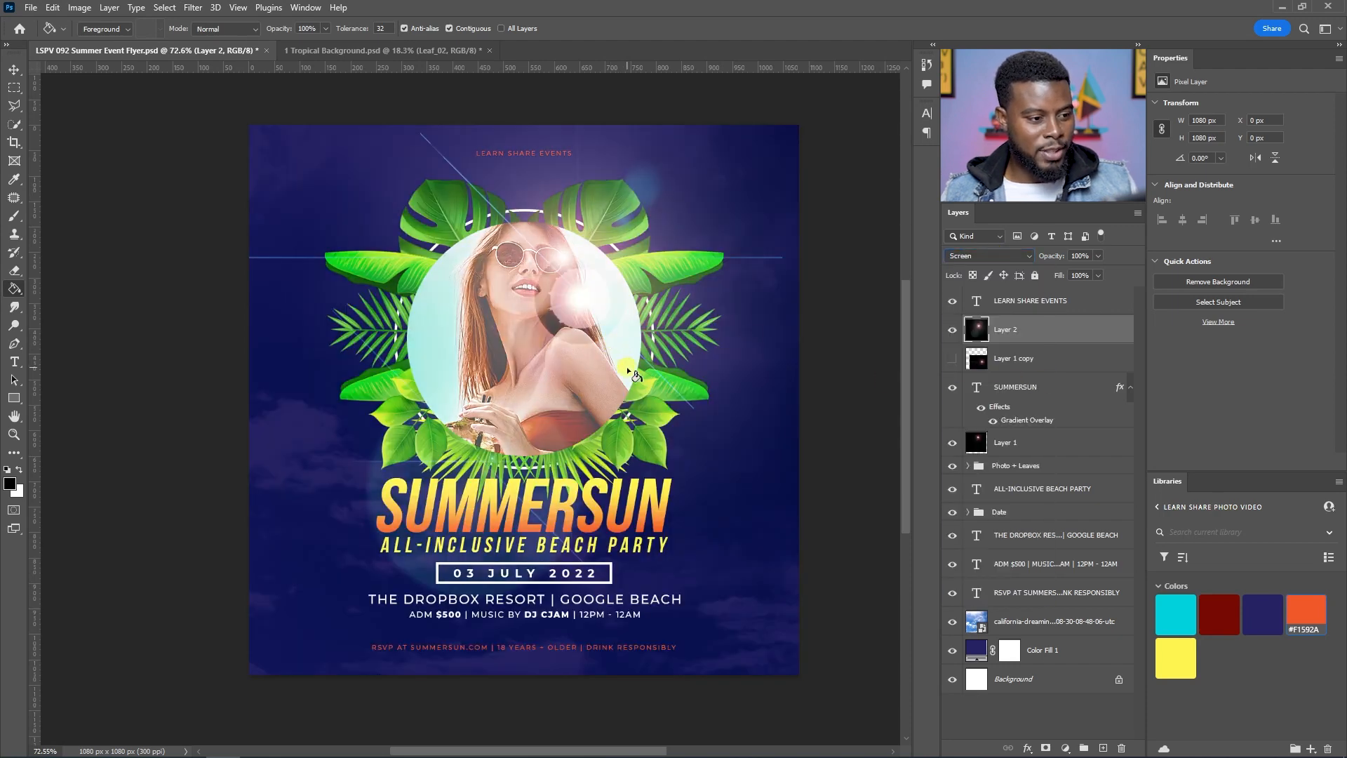
key(v)
mouse_move(602, 312)
mouse_down()
mouse_move(691, 491)
mouse_move(601, 489)
mouse_move(627, 499)
mouse_up()
drag(1097, 322, 1039, 356)
mouse_move(580, 319)
mouse_down()
mouse_move(623, 323)
mouse_move(576, 307)
mouse_up()
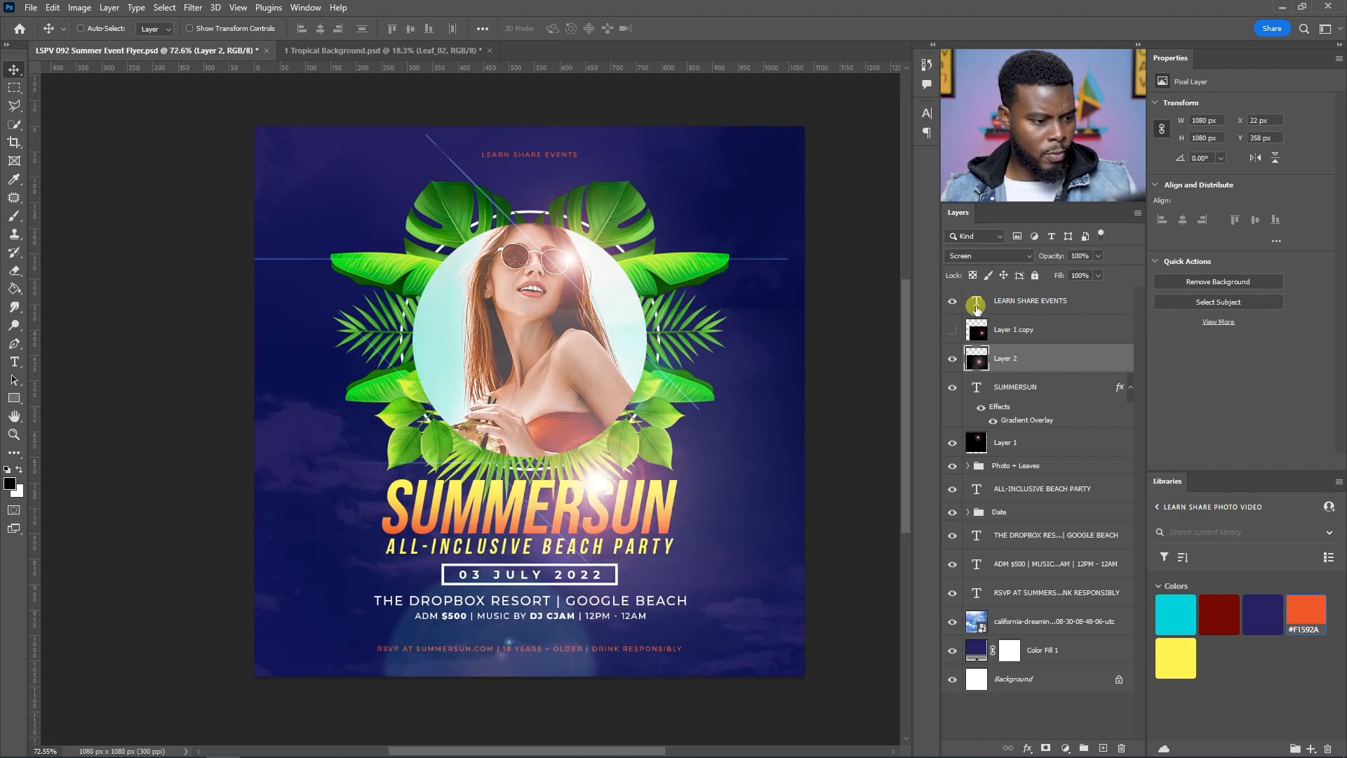
Step: Lower the new flare layer's opacity
key(9)
key(0)
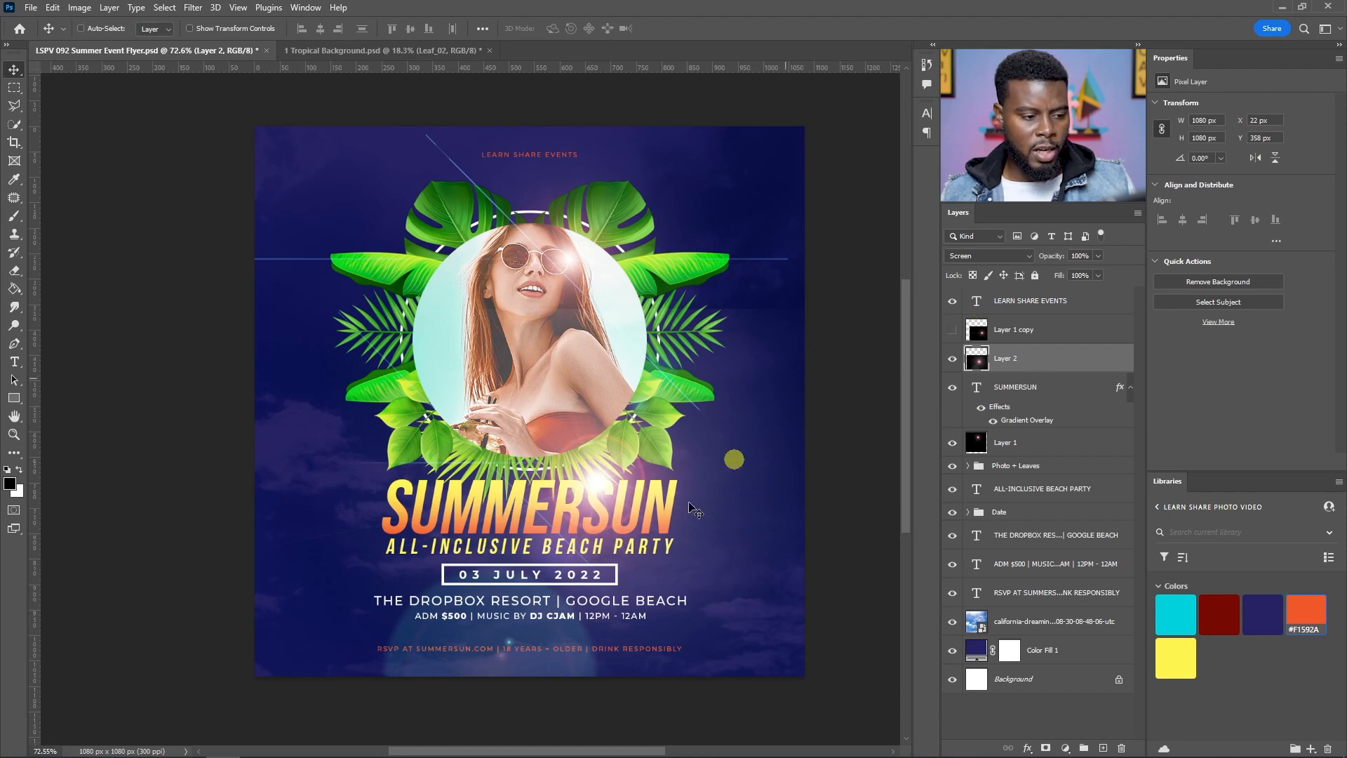
key(9)
key(5)
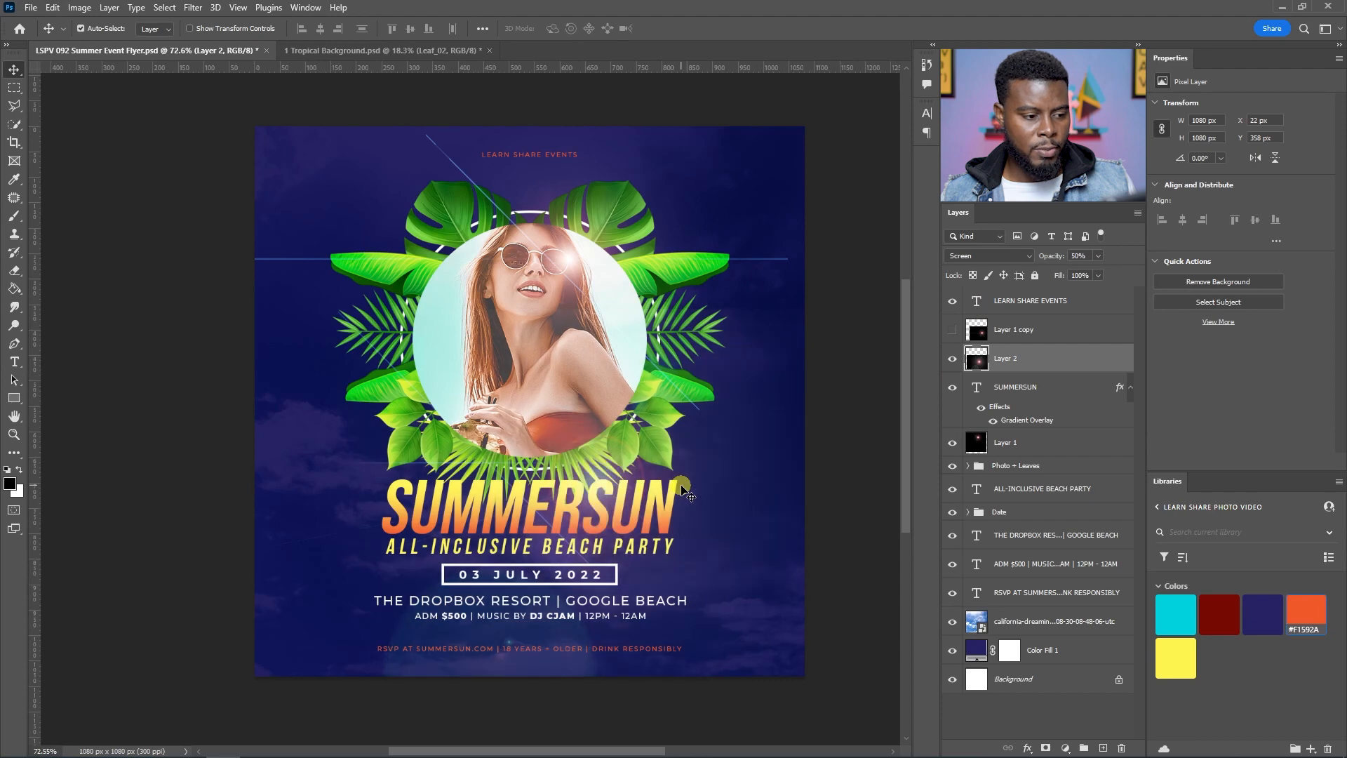
Step: Undo the last four changes to the new flare layer
key(ctrl+z)
key(ctrl+z)
key(ctrl+z)
key(ctrl+z)
key(ctrl+z)
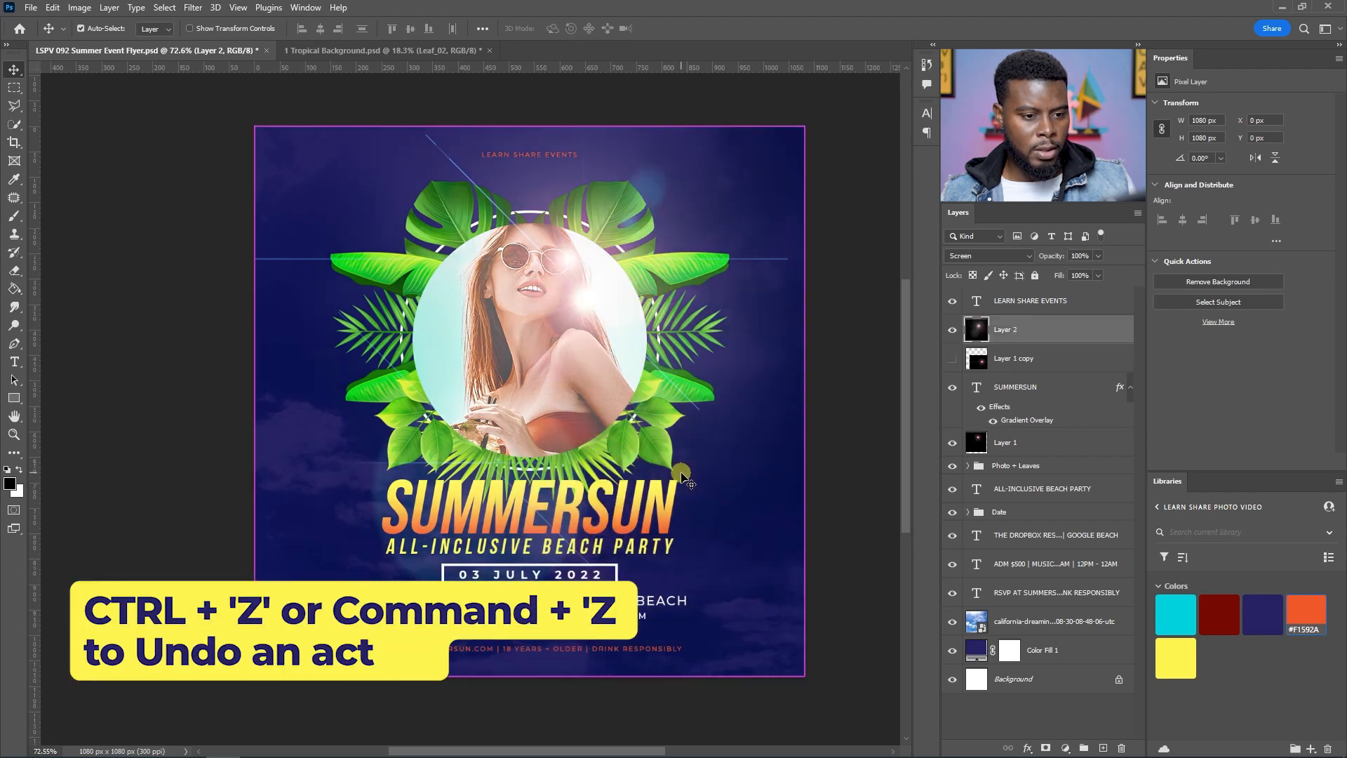
key(ctrl+z)
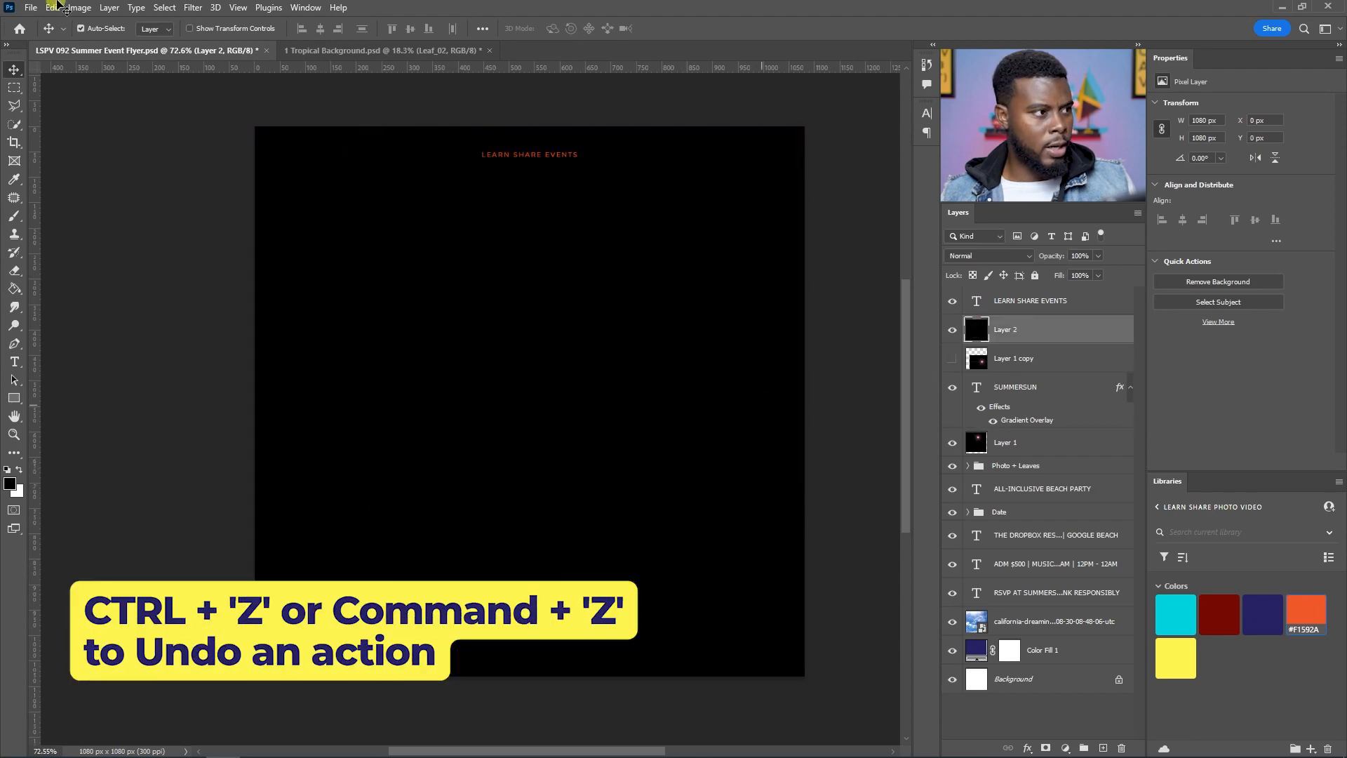
Step: Render a 105mm Prime lens flare at 102% brightness on the black layer
click(192, 7)
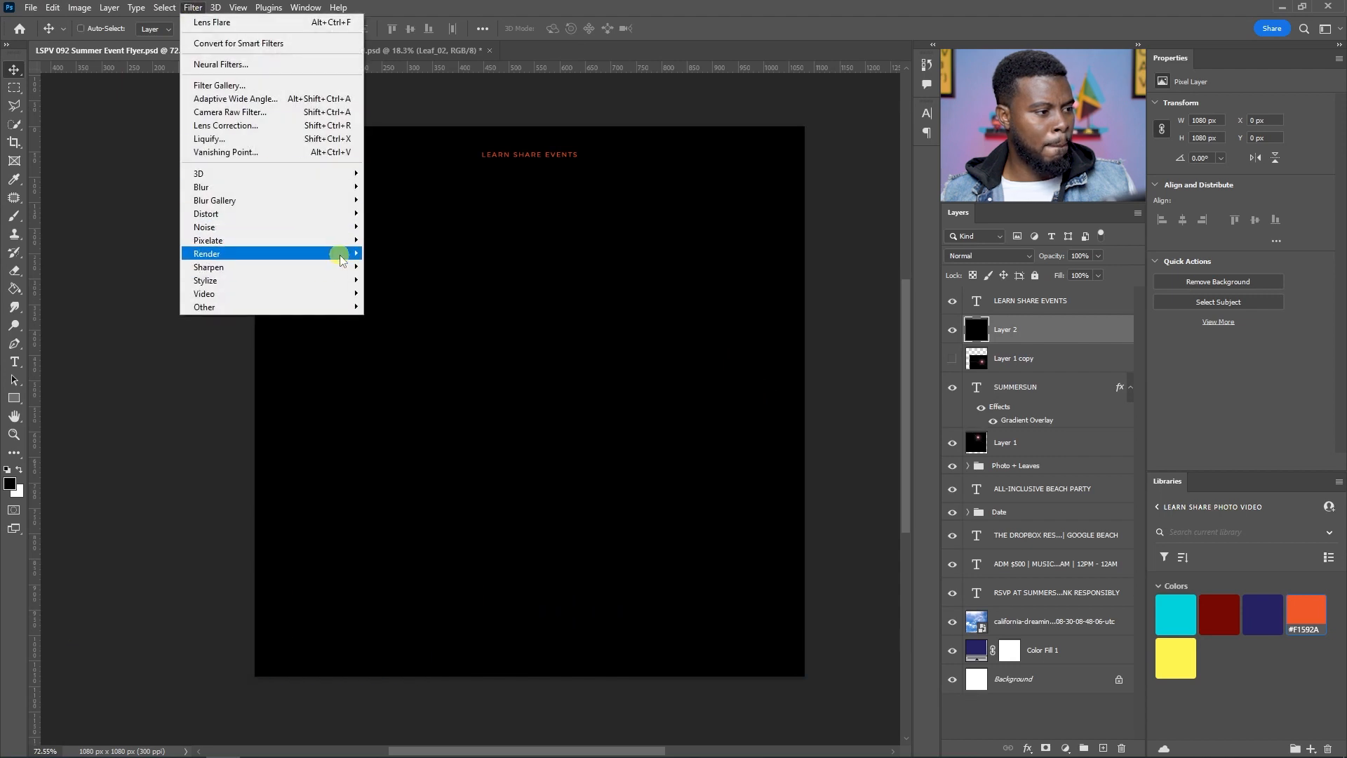
mouse_move(342, 259)
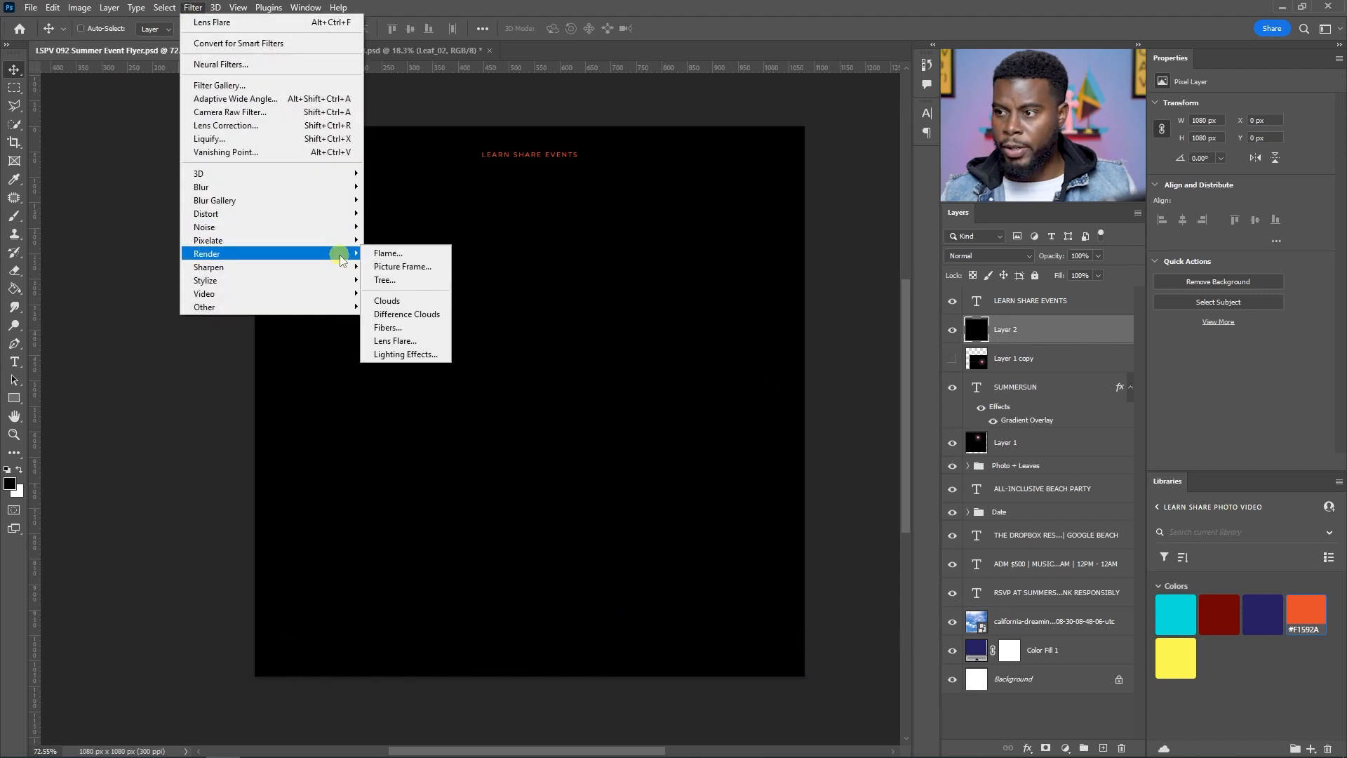
click(420, 341)
drag(597, 377, 590, 380)
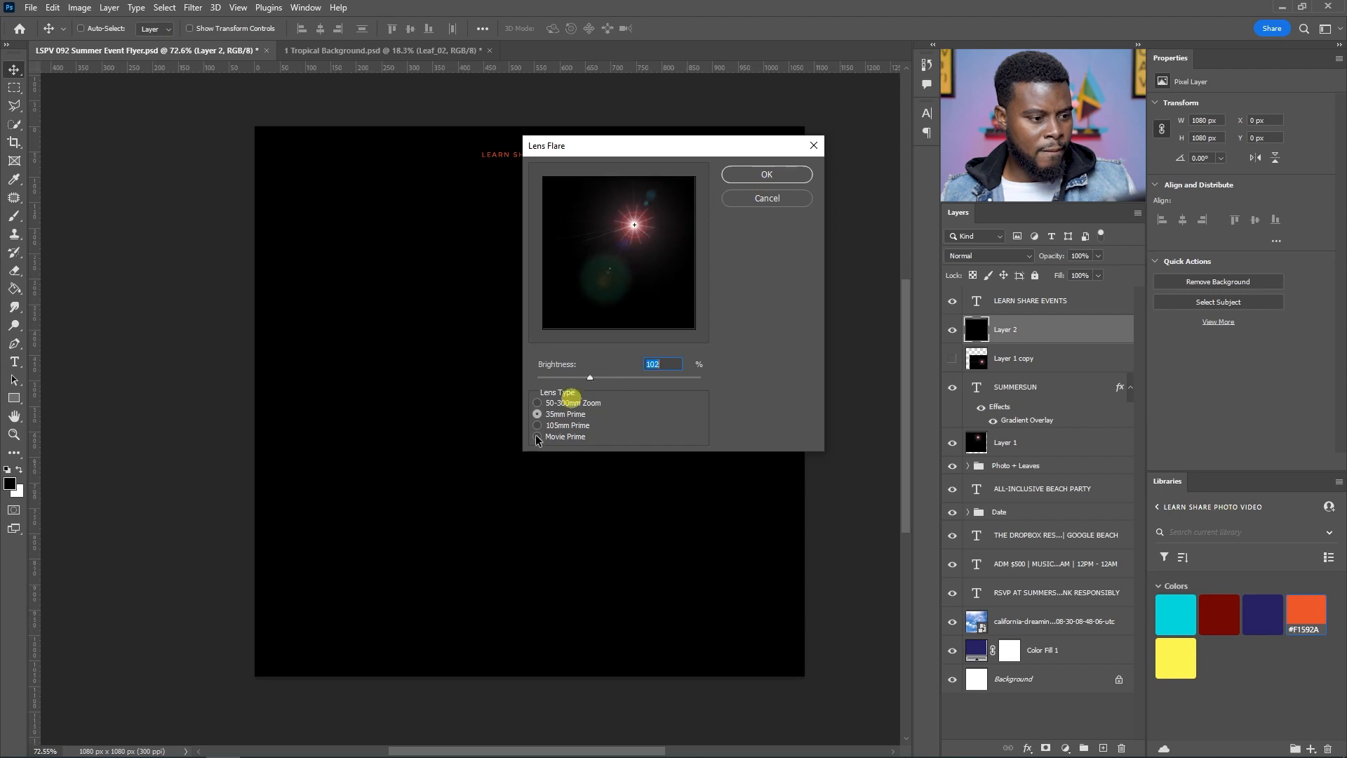
click(566, 425)
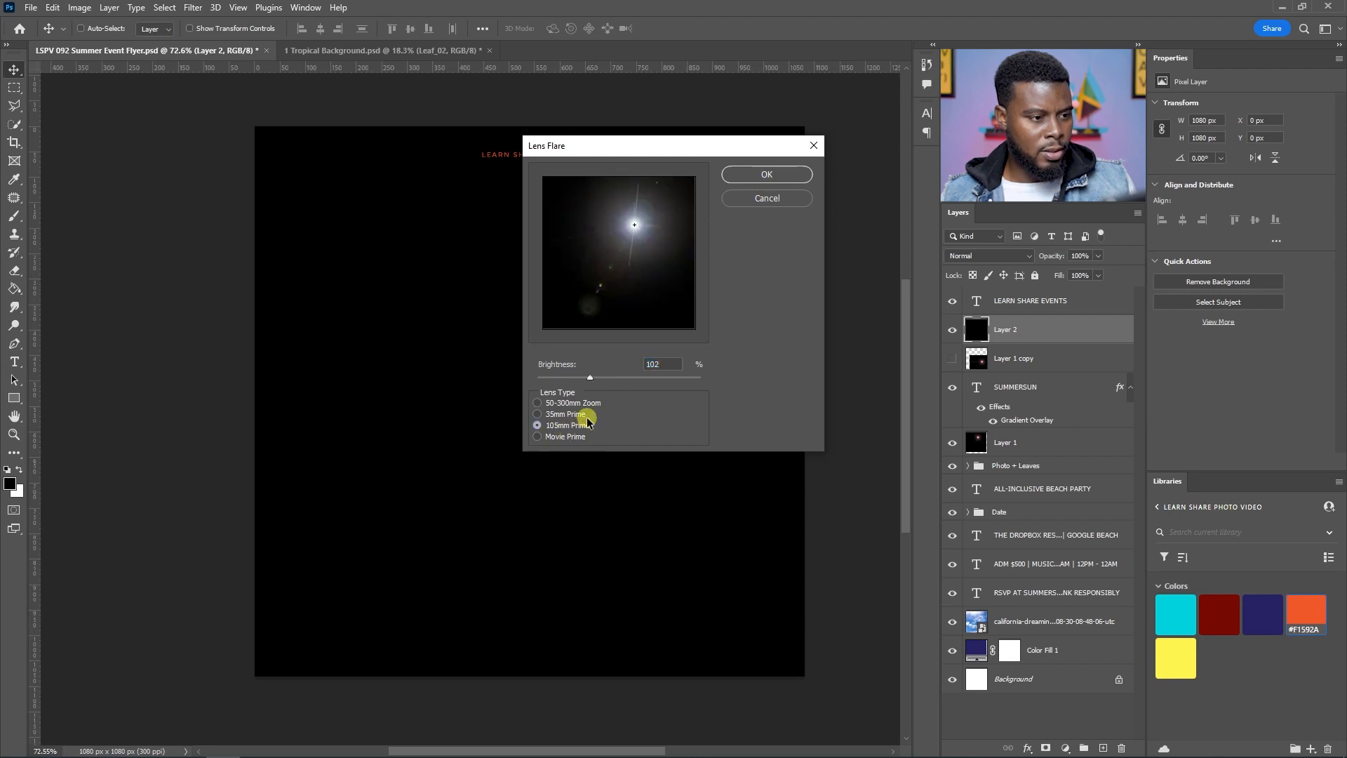
click(587, 402)
click(579, 426)
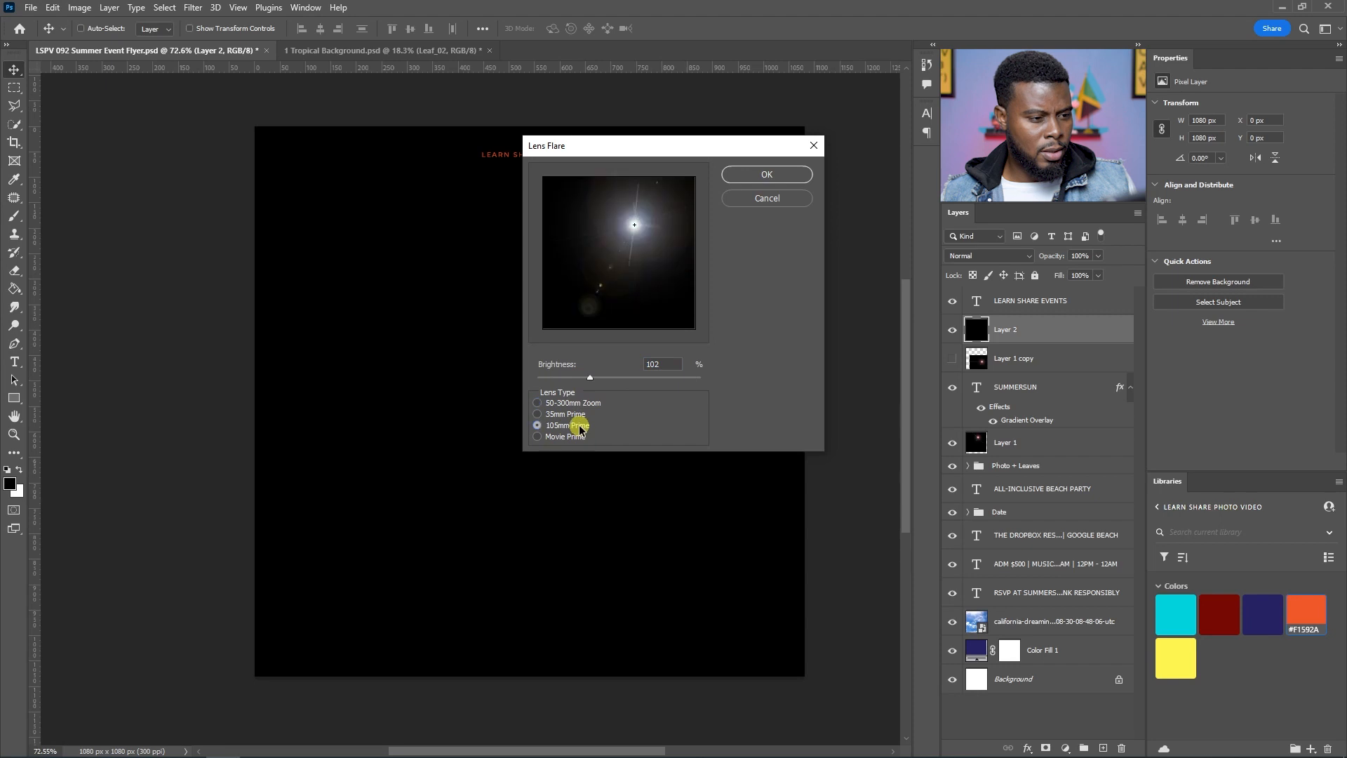
click(782, 174)
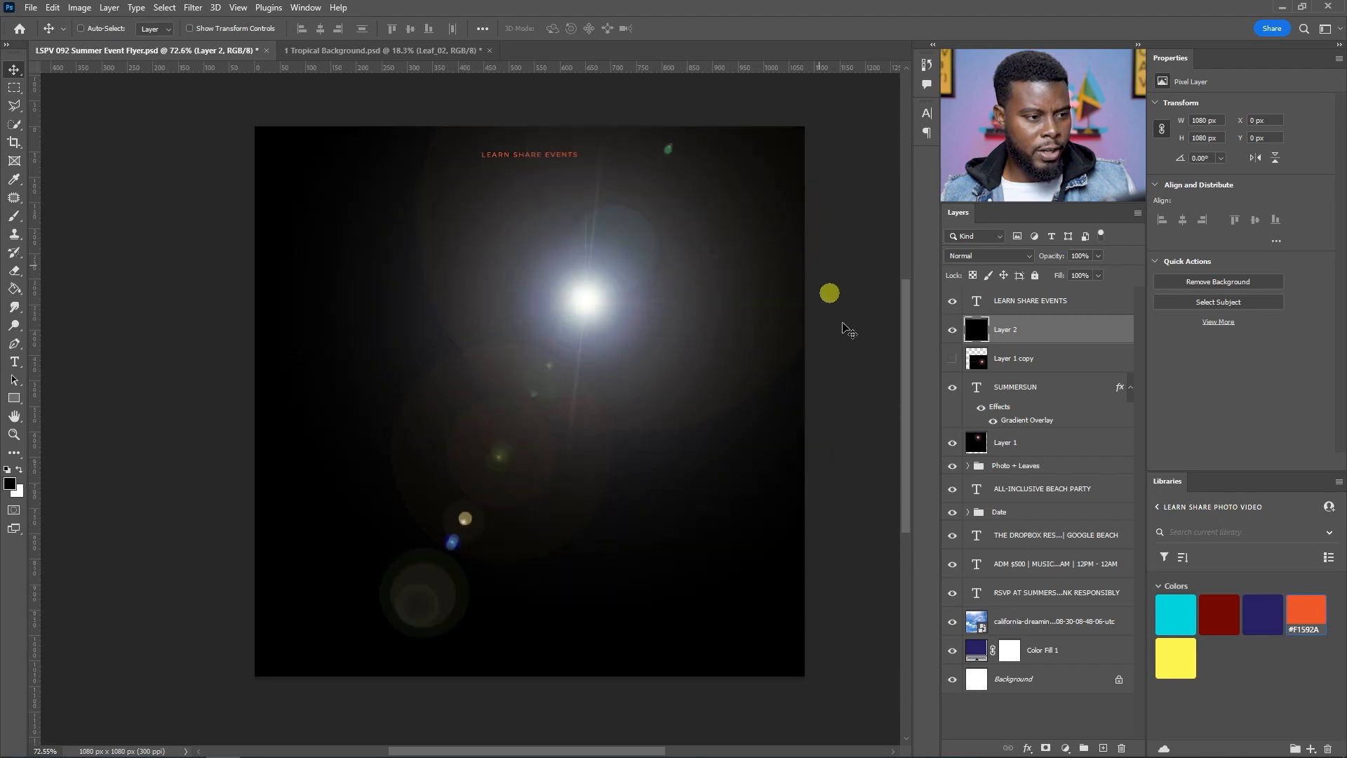
Step: Set the flare layer to Screen and try moving the flare, undoing each move
click(1006, 257)
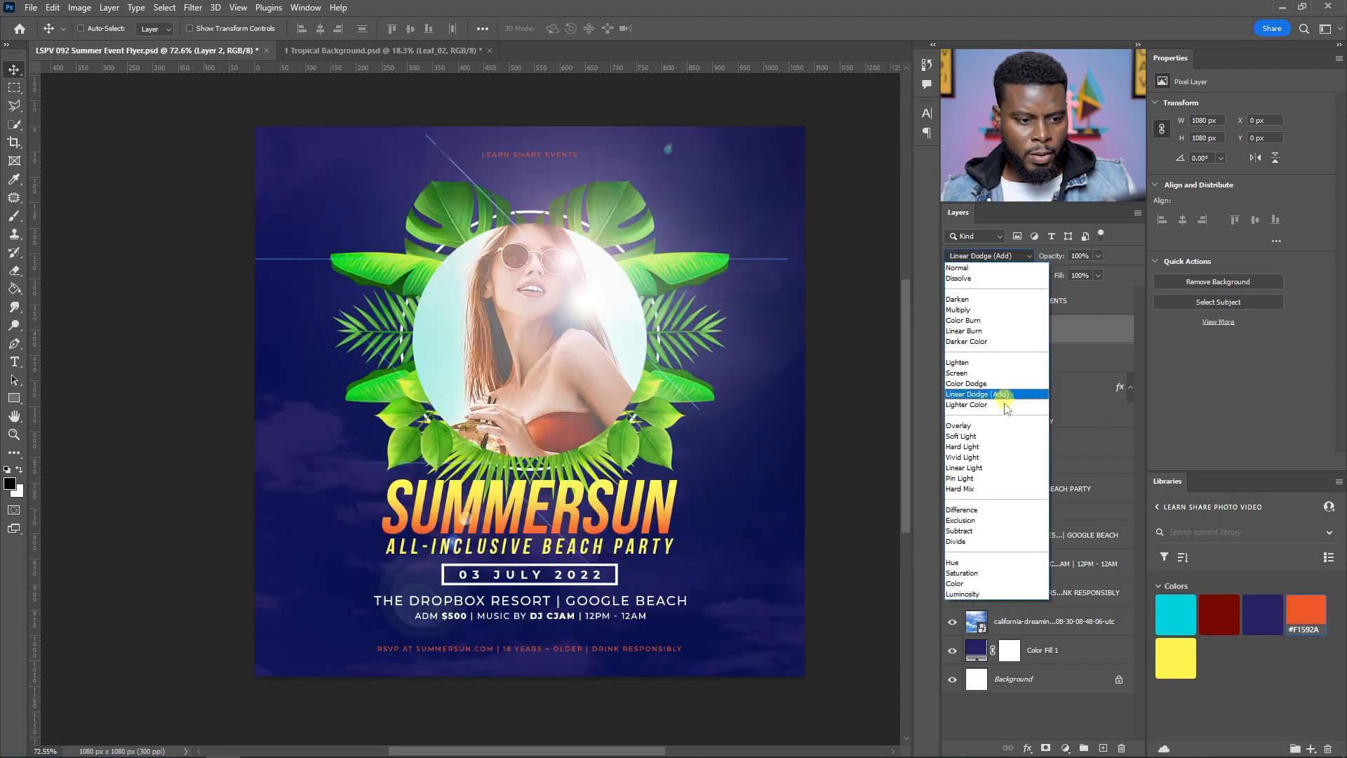
click(981, 372)
drag(687, 226, 668, 285)
key(ctrl+z)
drag(775, 167, 758, 186)
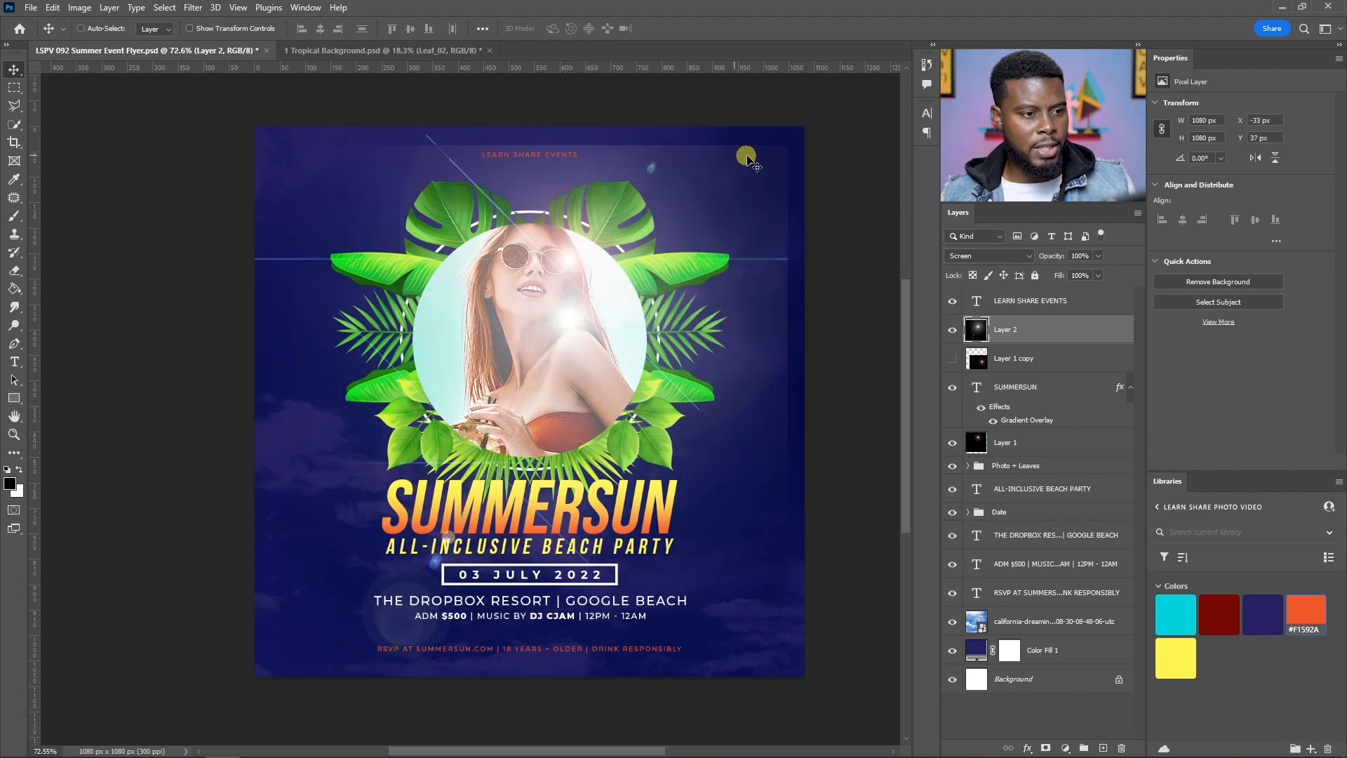
key(ctrl+z)
Step: Reset the layer's blend mode to Normal and refill it with black
key(alt+shift+n)
key(alt+BackSpace)
Step: Render a 35mm Prime lens flare at 102% brightness on the black layer, repositioning its centre
click(193, 8)
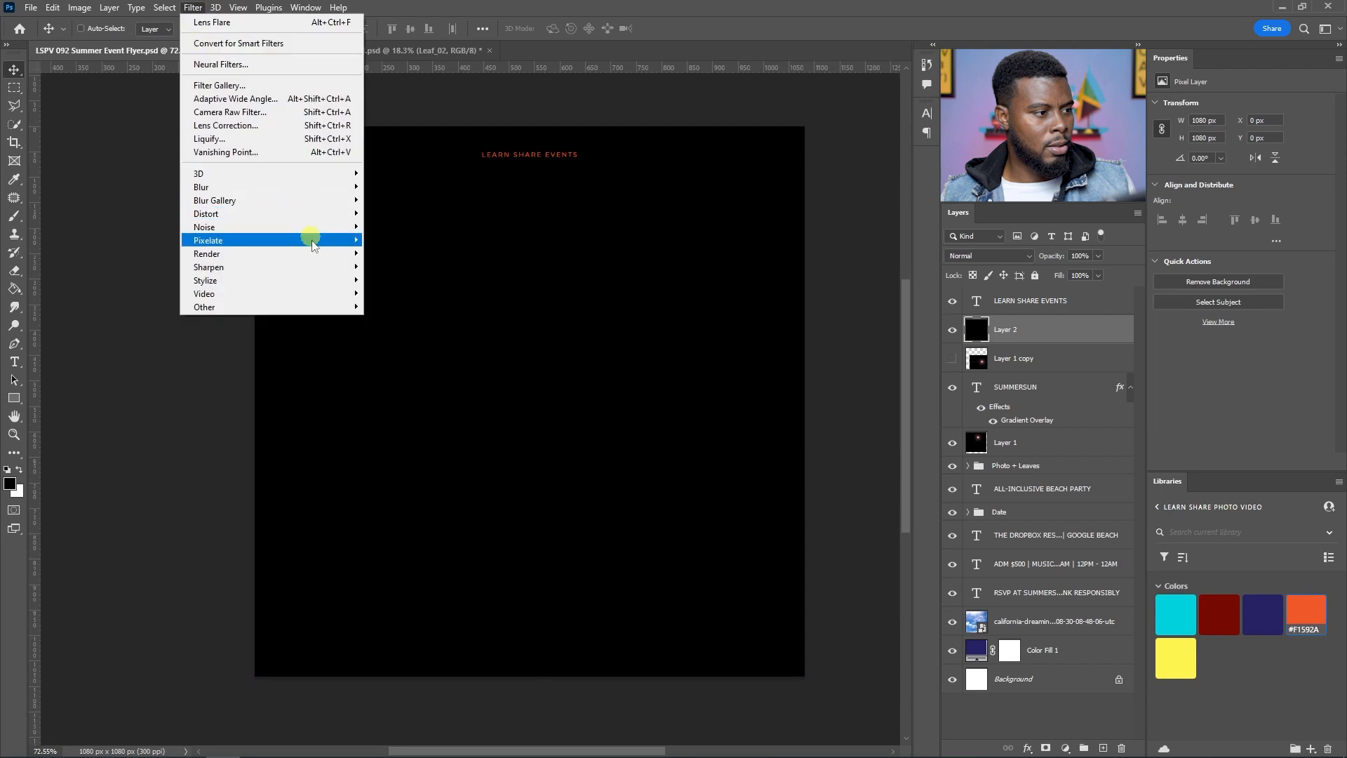
mouse_move(312, 254)
click(422, 341)
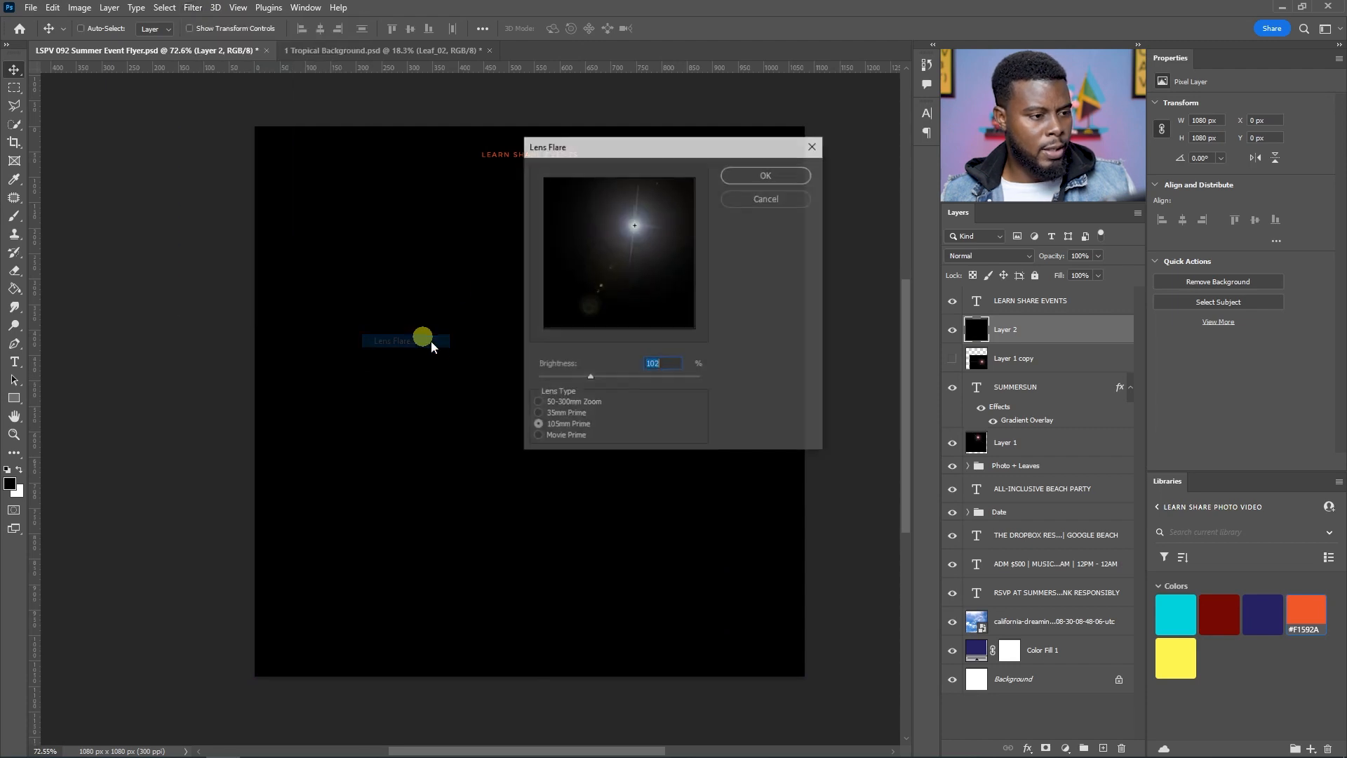
click(567, 414)
click(572, 403)
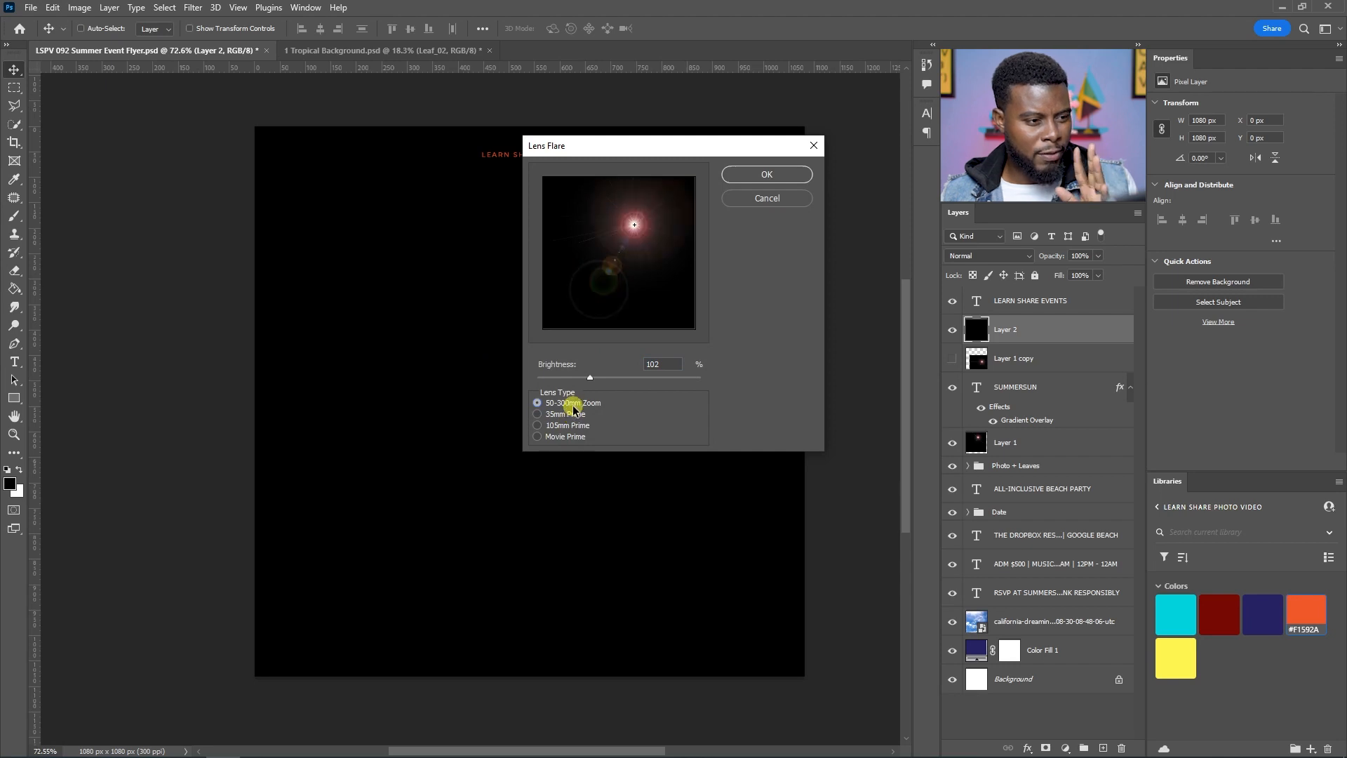
click(572, 415)
drag(617, 292, 630, 242)
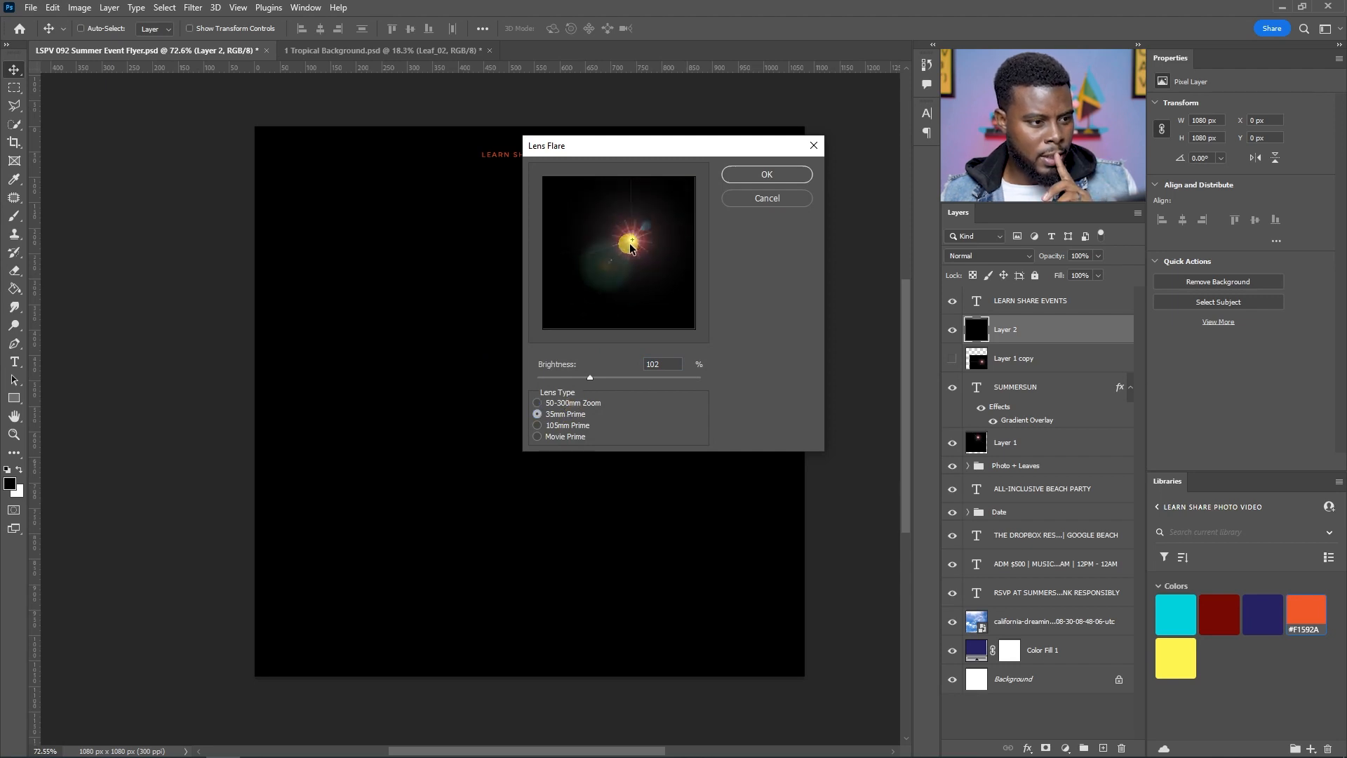
click(780, 174)
Step: Set the flare layer to Screen and move the flare to the right end of the SUMMERSUN title
click(1006, 257)
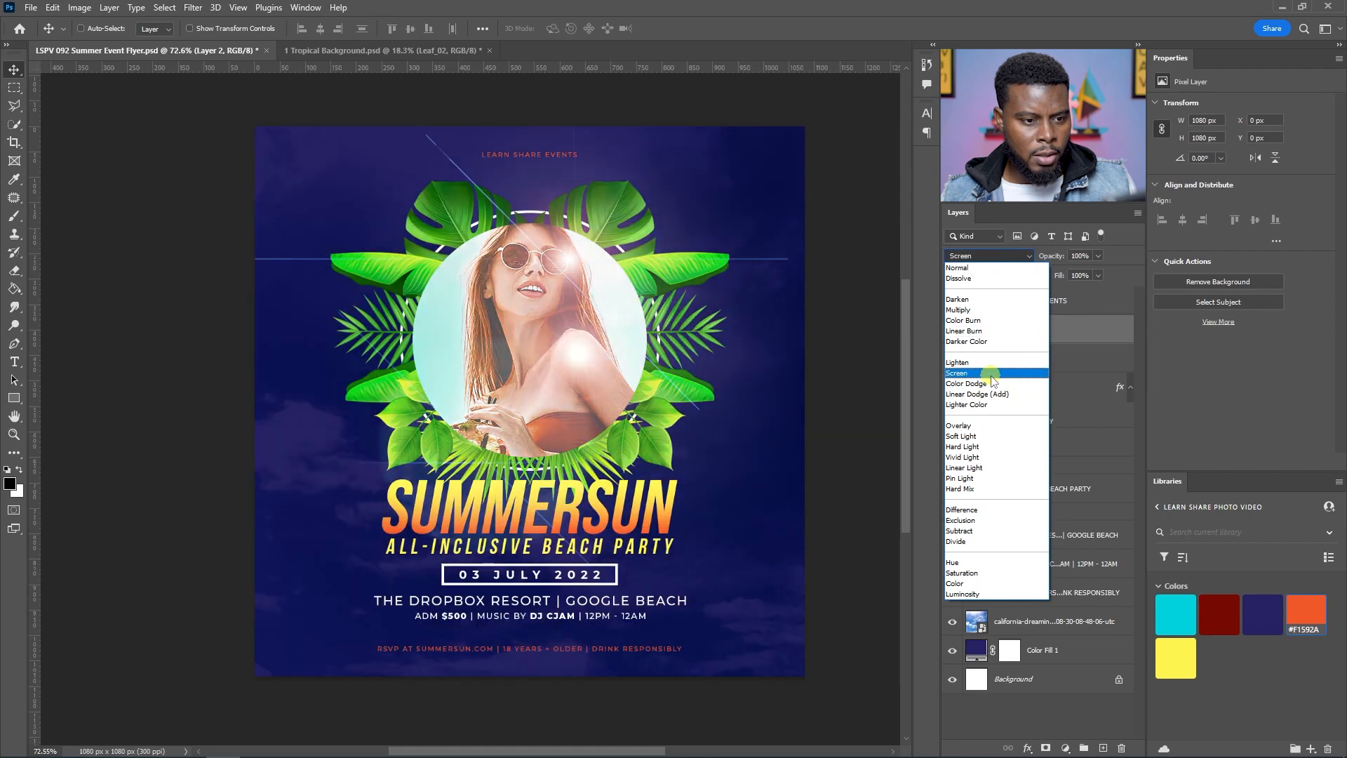
click(960, 372)
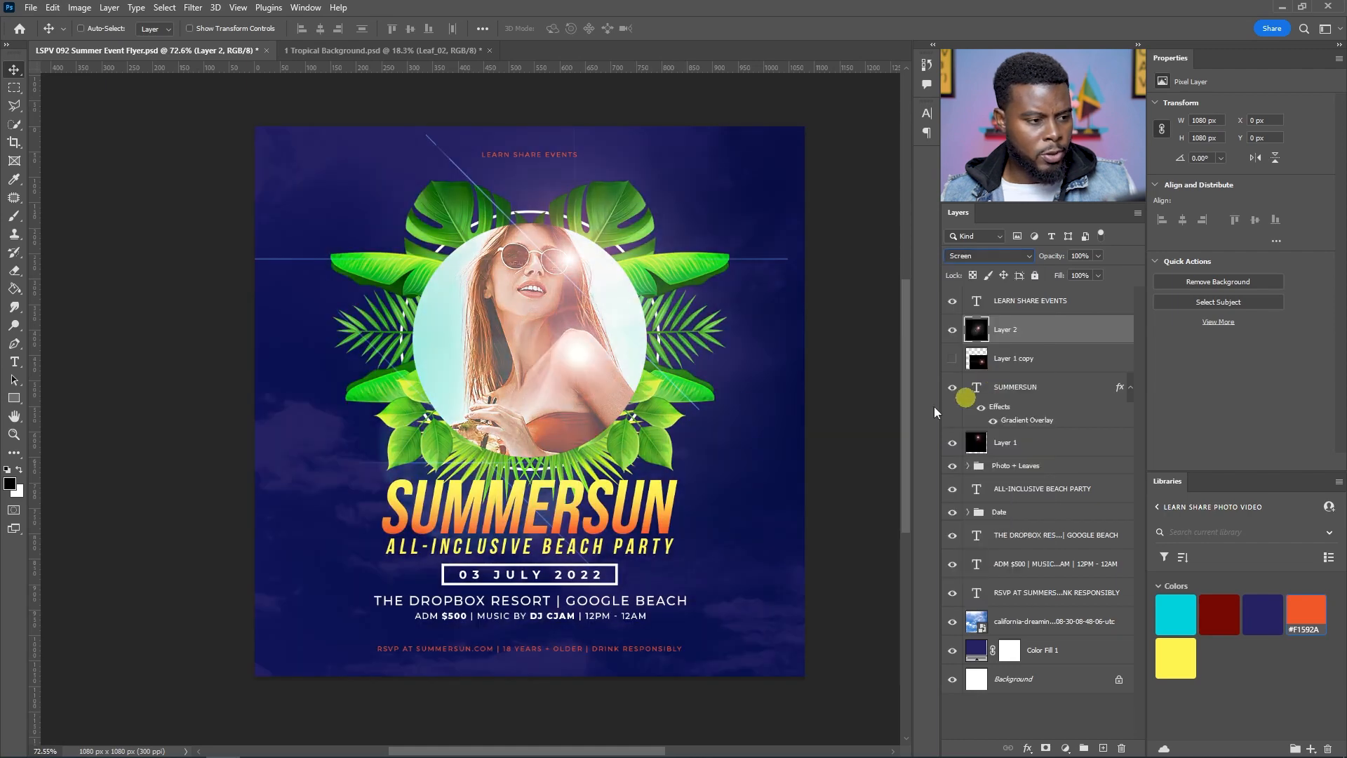
drag(597, 295, 678, 415)
click(1001, 337)
click(953, 330)
click(953, 331)
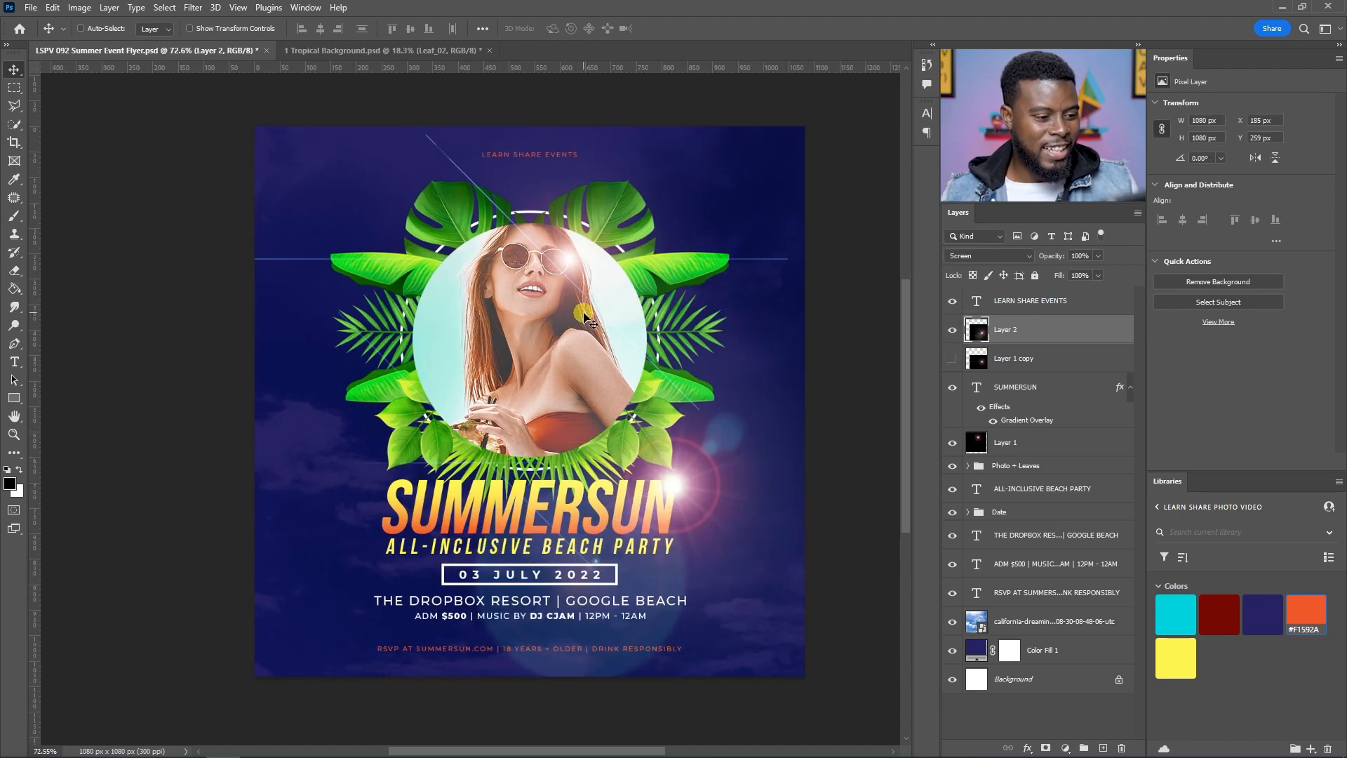
Step: Duplicate the flare layer and move the copy to the lower left of the title
right_click(581, 311)
click(574, 265)
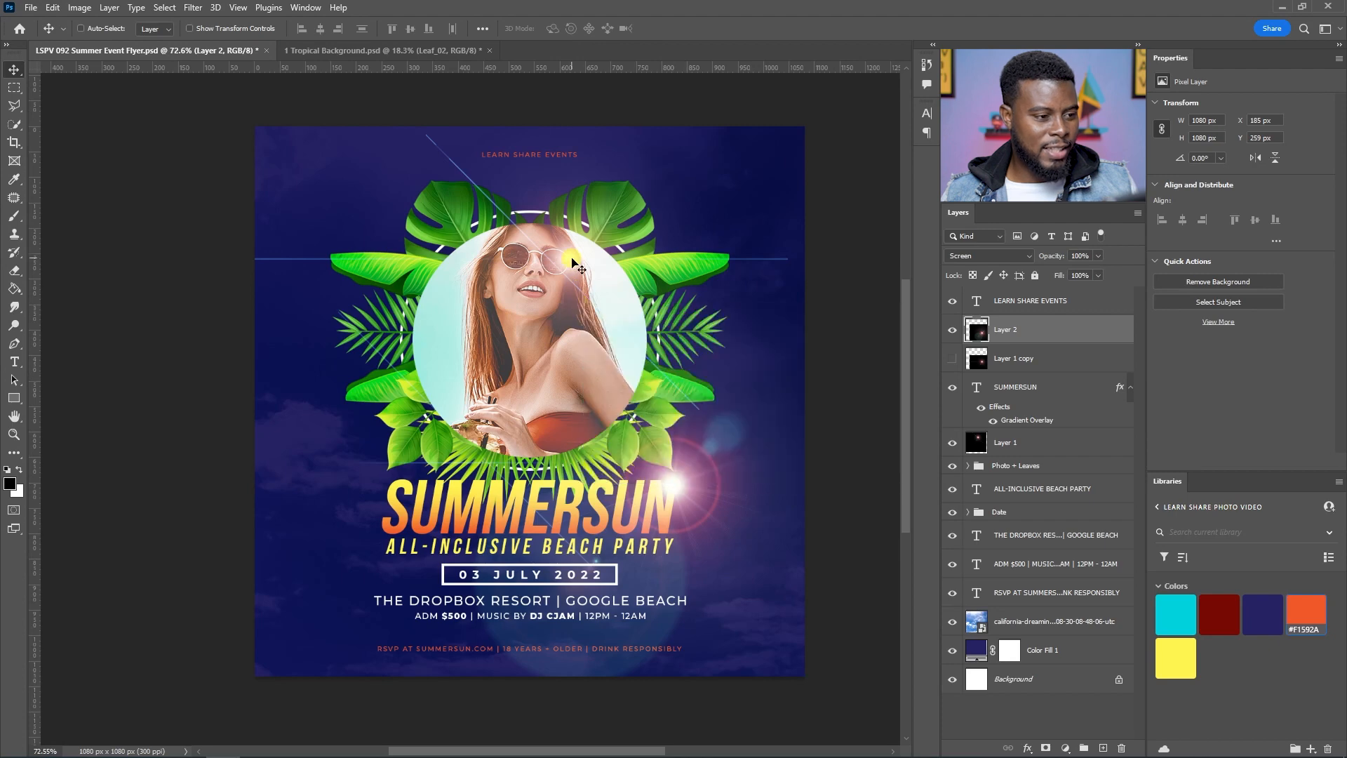
drag(863, 430, 470, 520)
scroll(490, 439, down, 1)
scroll(490, 440, up, 2)
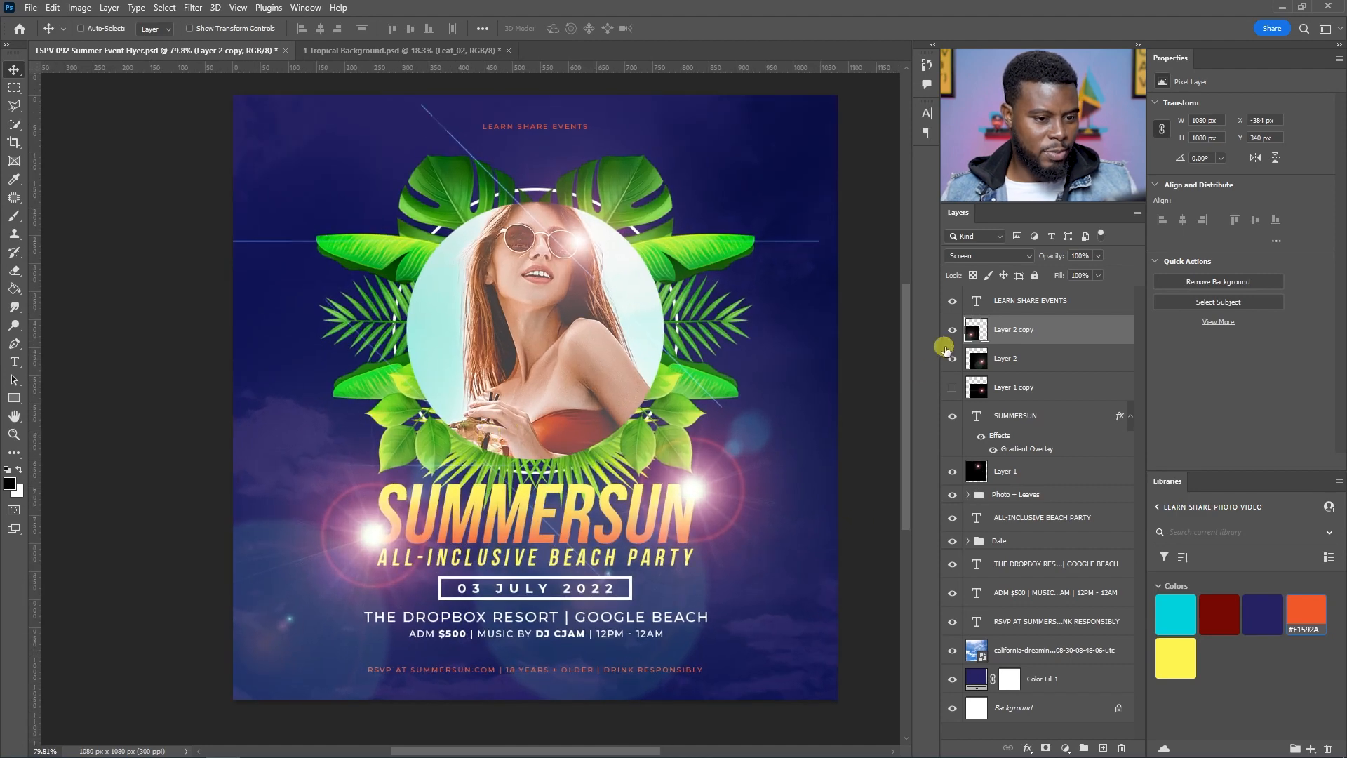
Step: Select the original flare layer and toggle its visibility to compare the two flares
shift+click(1021, 363)
drag(1021, 362, 1022, 440)
key(ctrl+z)
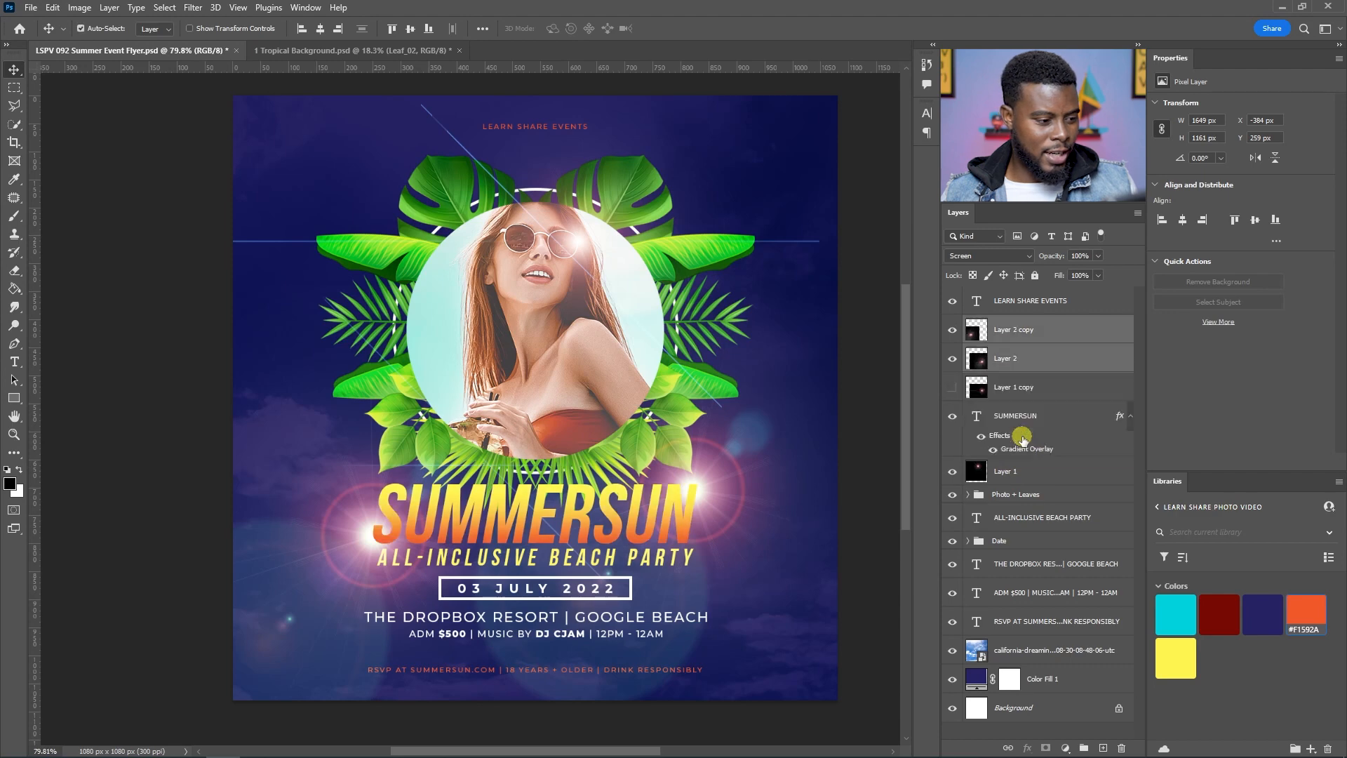
click(1038, 359)
click(952, 358)
click(952, 358)
click(953, 360)
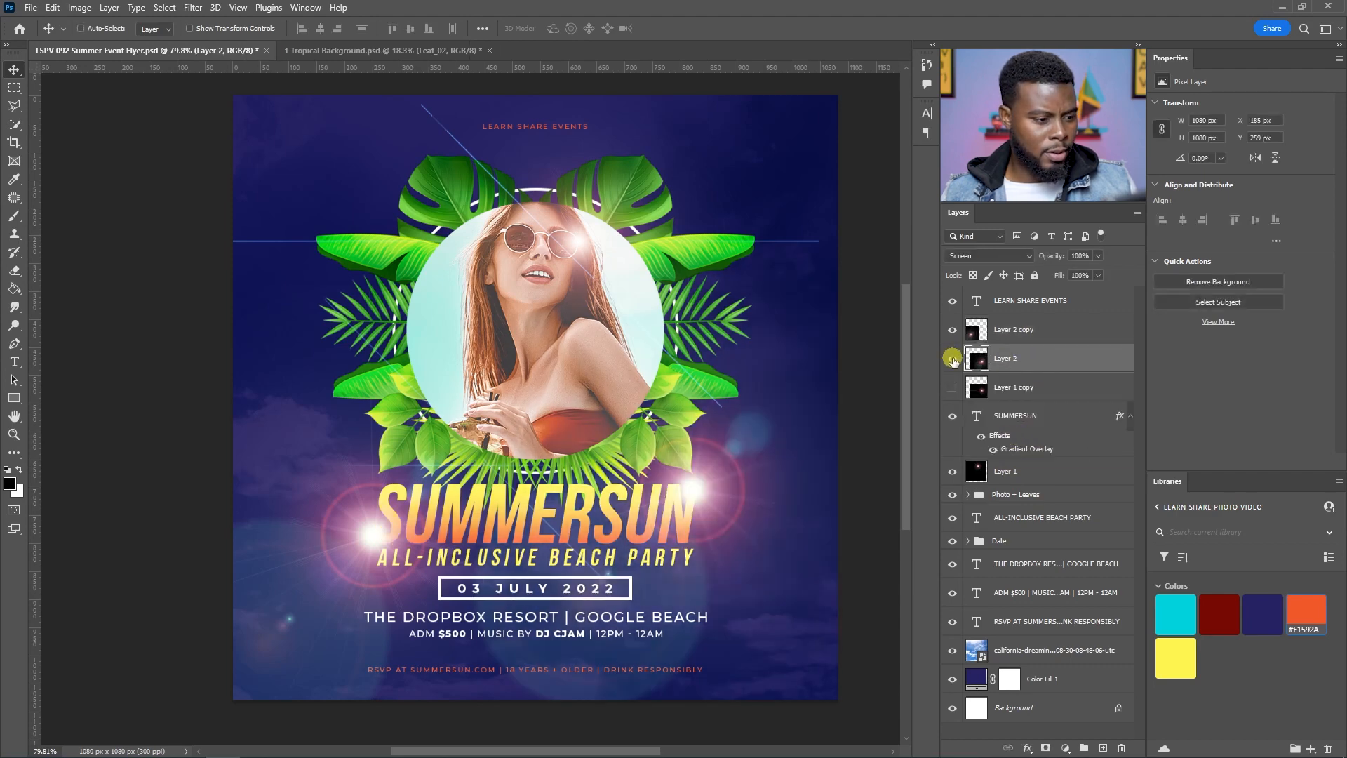
Step: Try the flare copy's opacity at 50%, then reset it to 100% while toggling its visibility
click(1025, 330)
key(5)
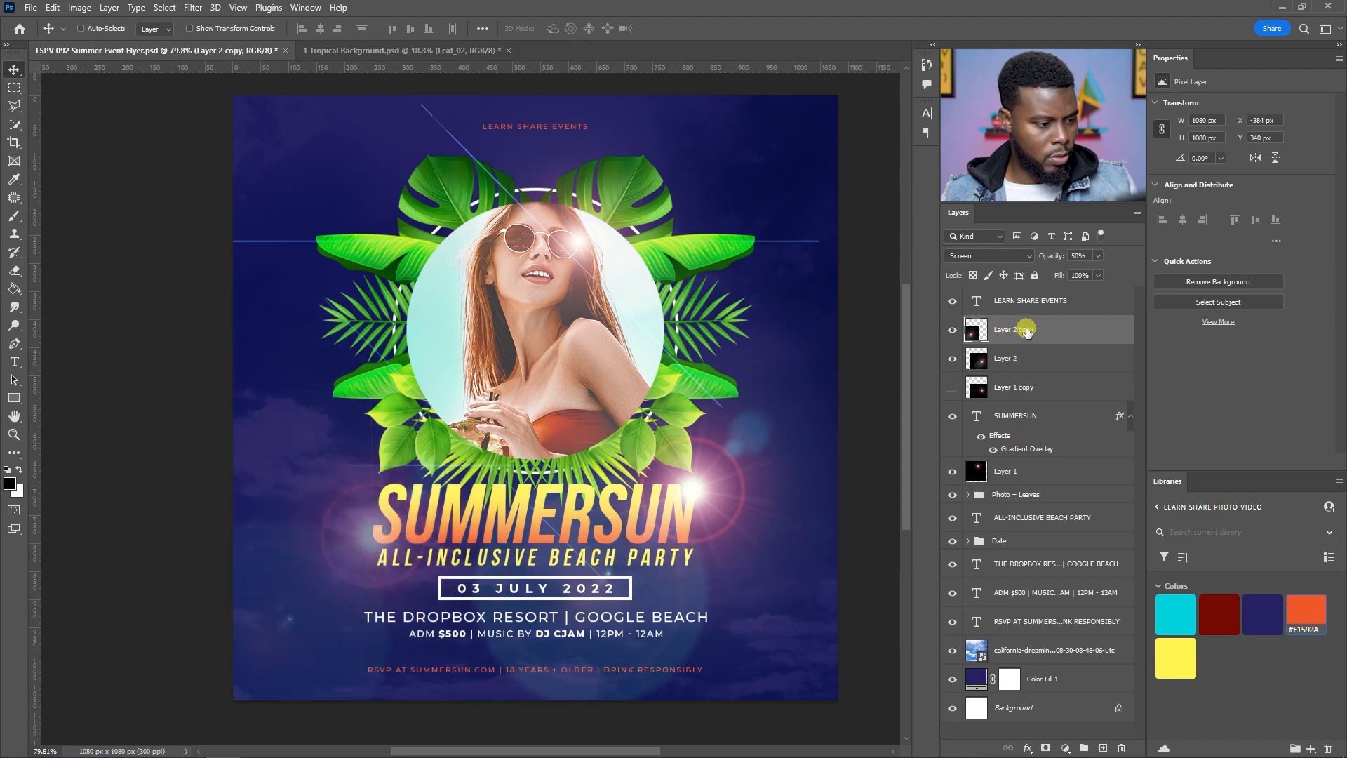
key(0)
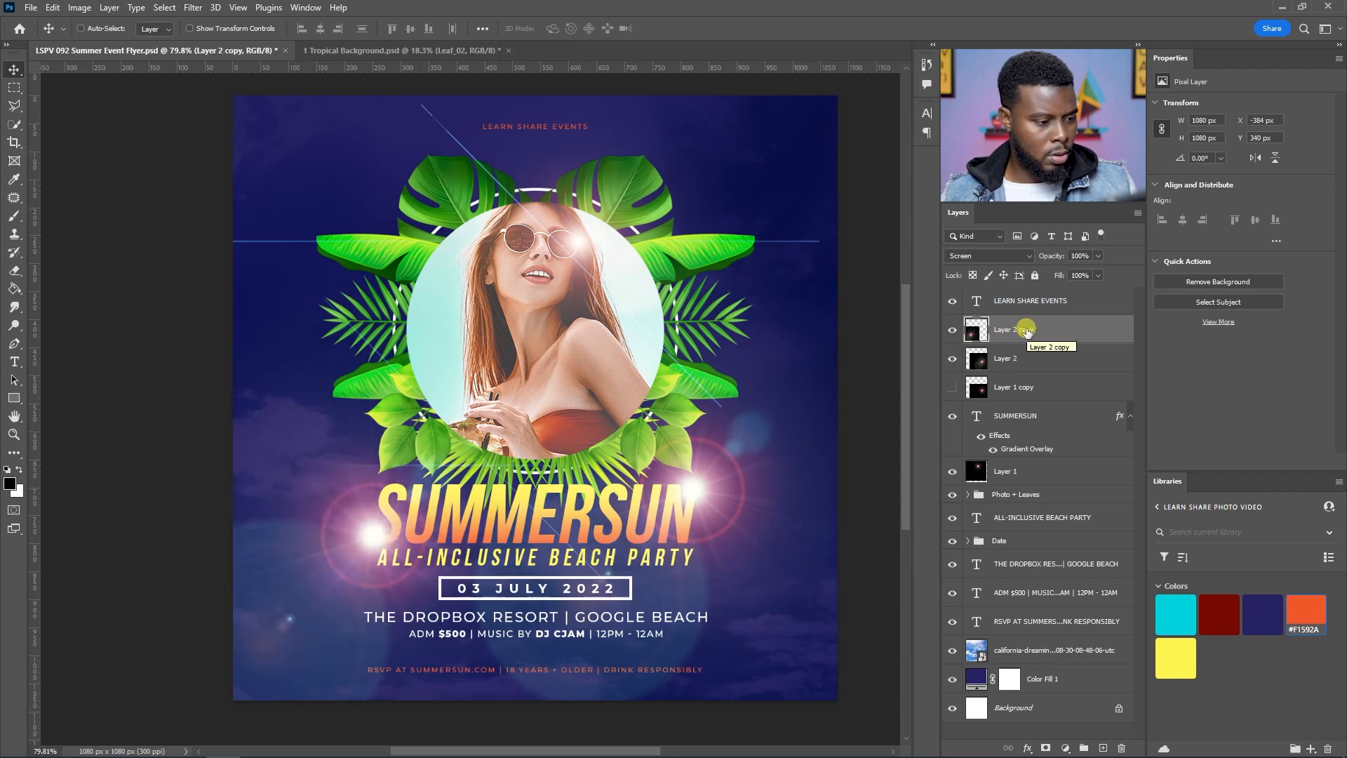
click(950, 330)
click(950, 331)
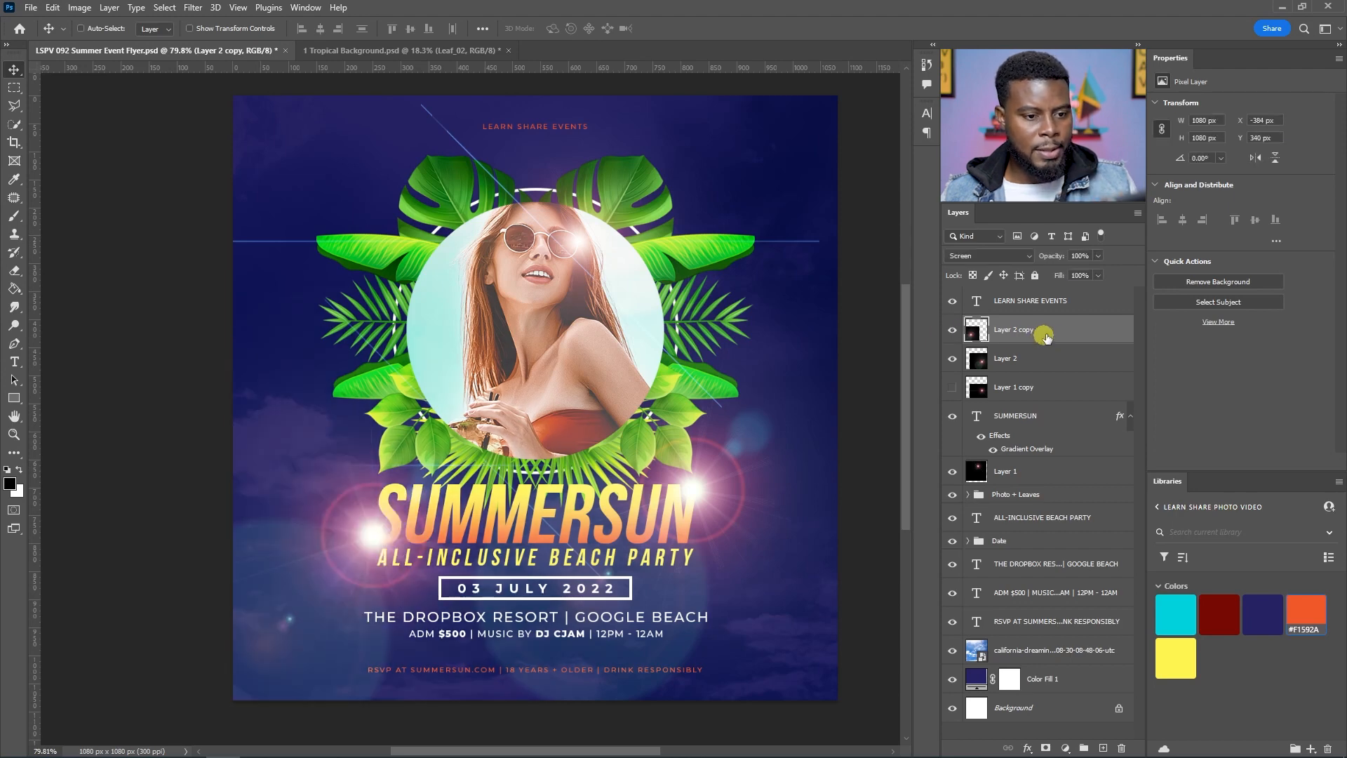
Step: Convert both flare layers to smart objects
right_click(1085, 330)
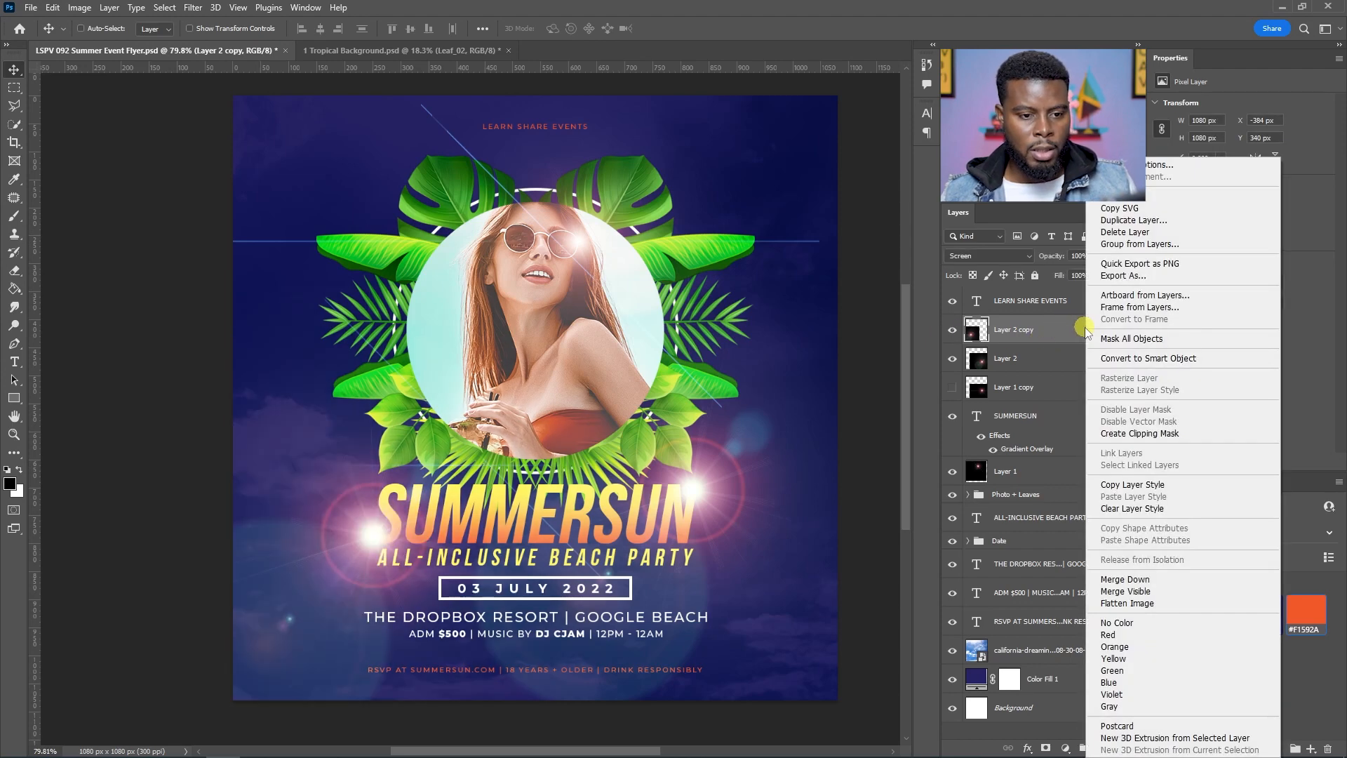
click(1123, 358)
right_click(1080, 359)
click(1116, 358)
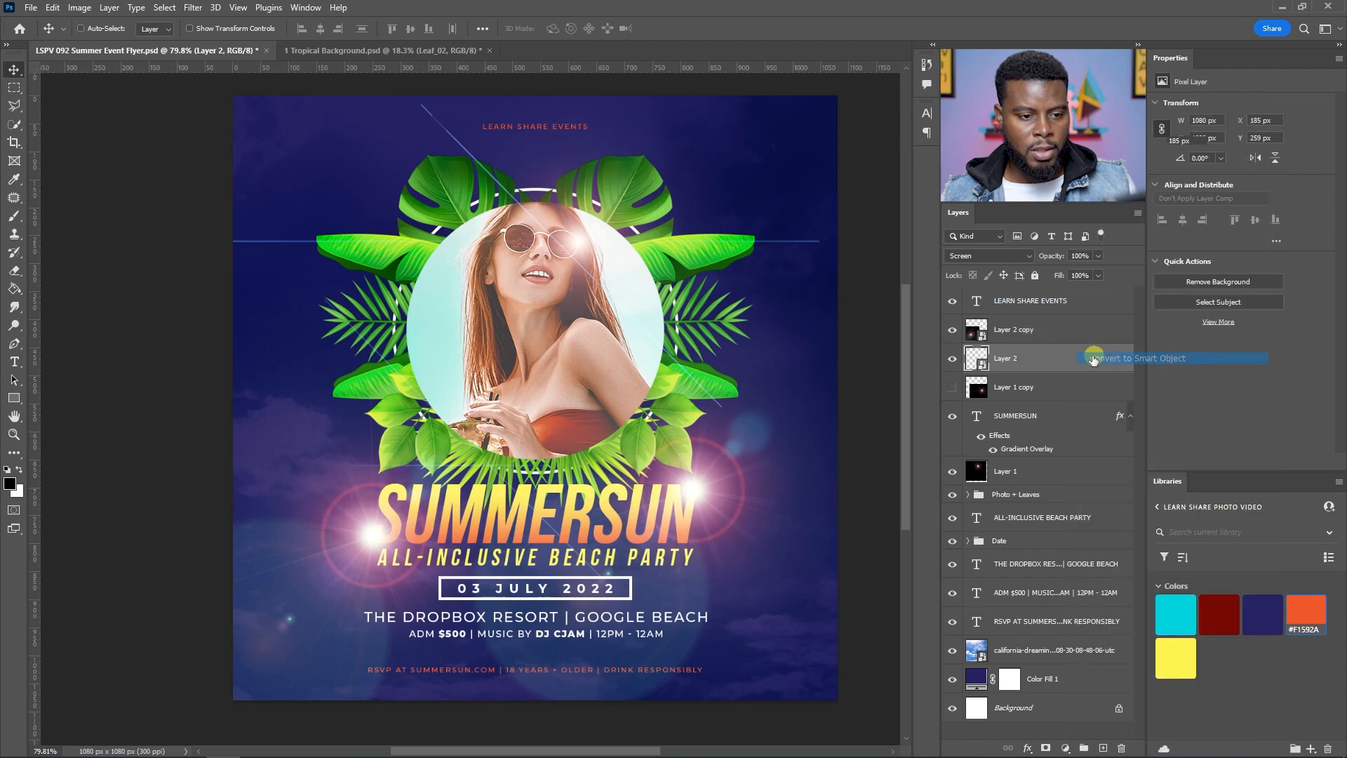
click(1065, 336)
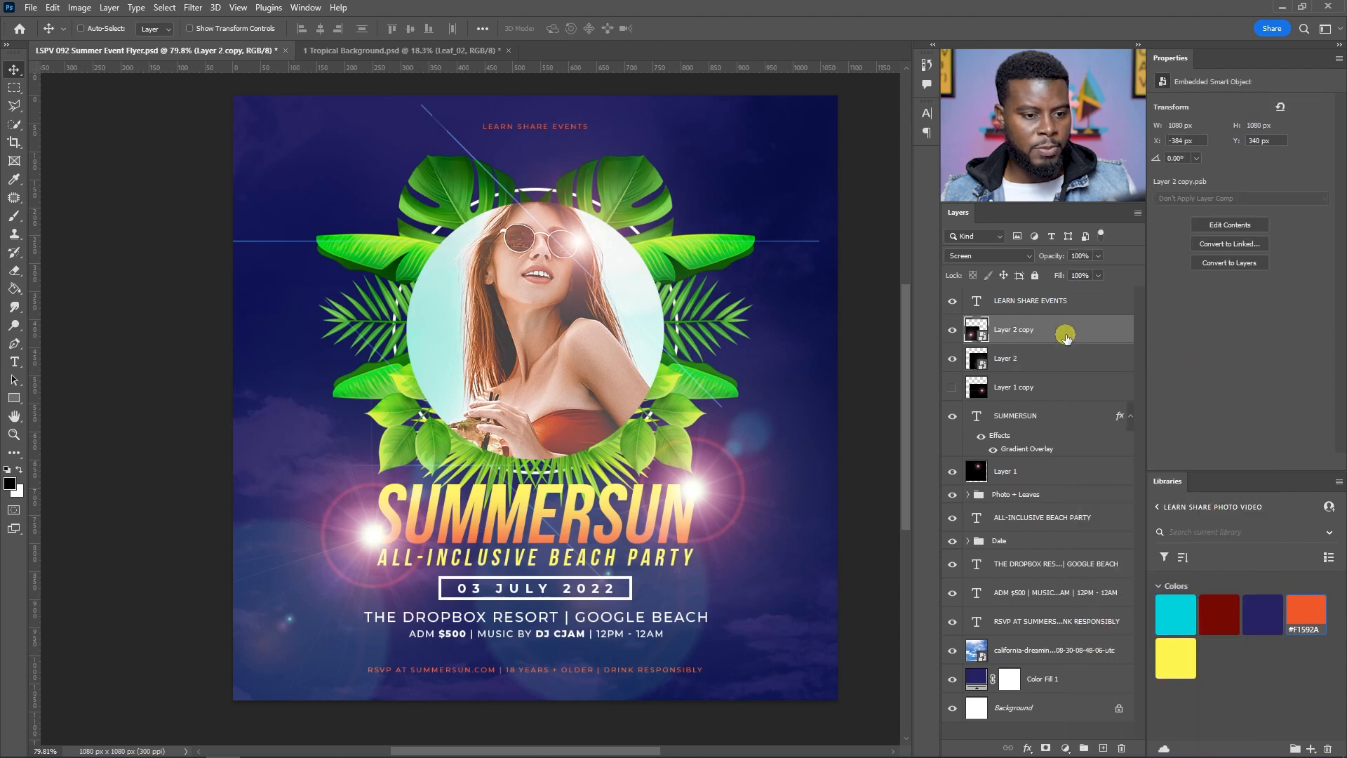
Step: Apply a 10-pixel Gaussian Blur to the flare copy
click(193, 7)
mouse_move(314, 195)
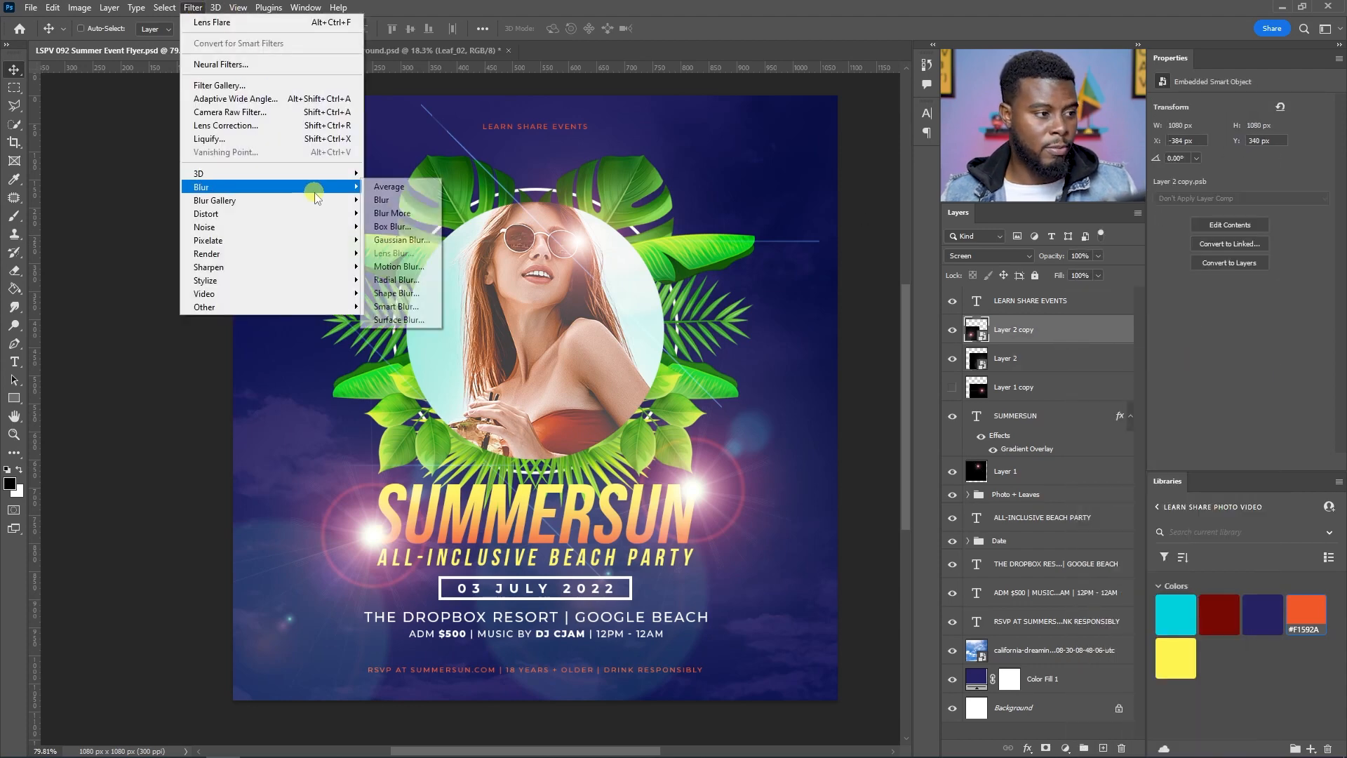
click(394, 239)
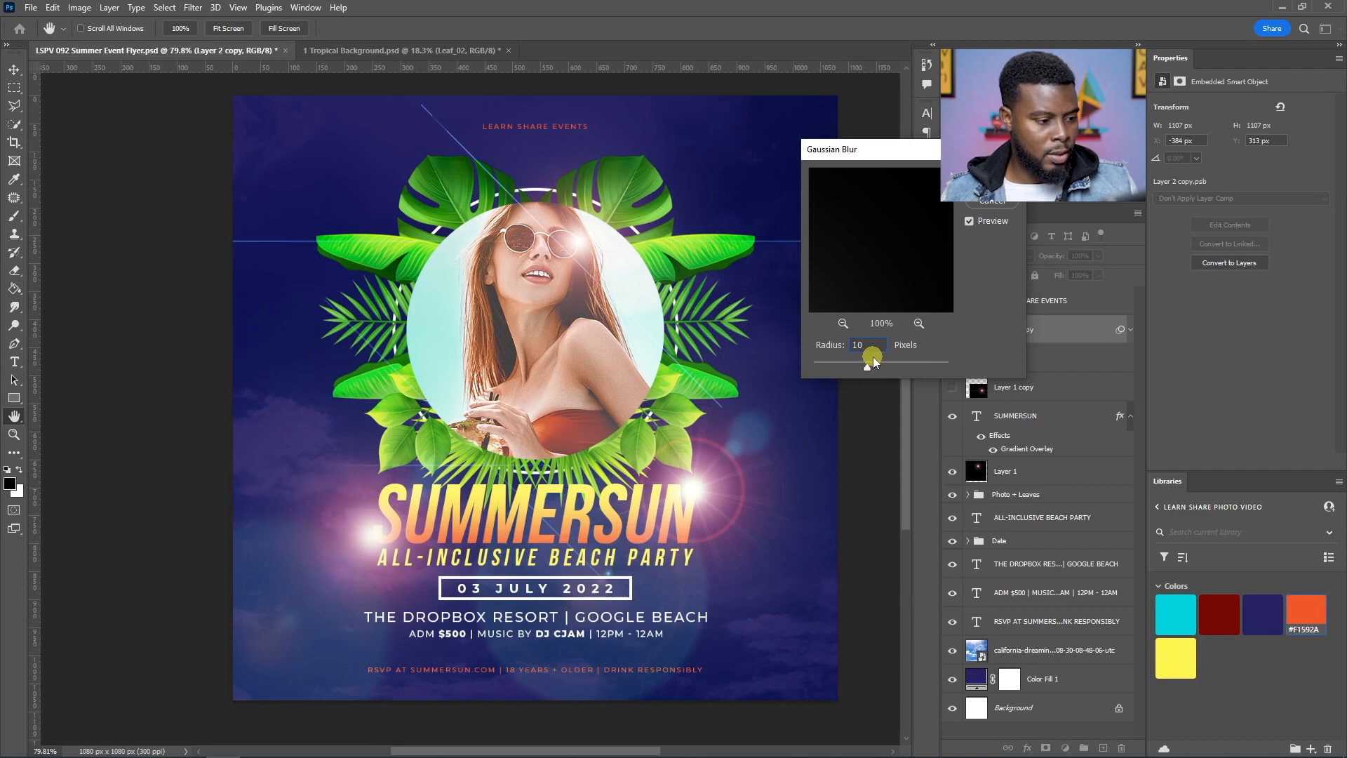
click(992, 181)
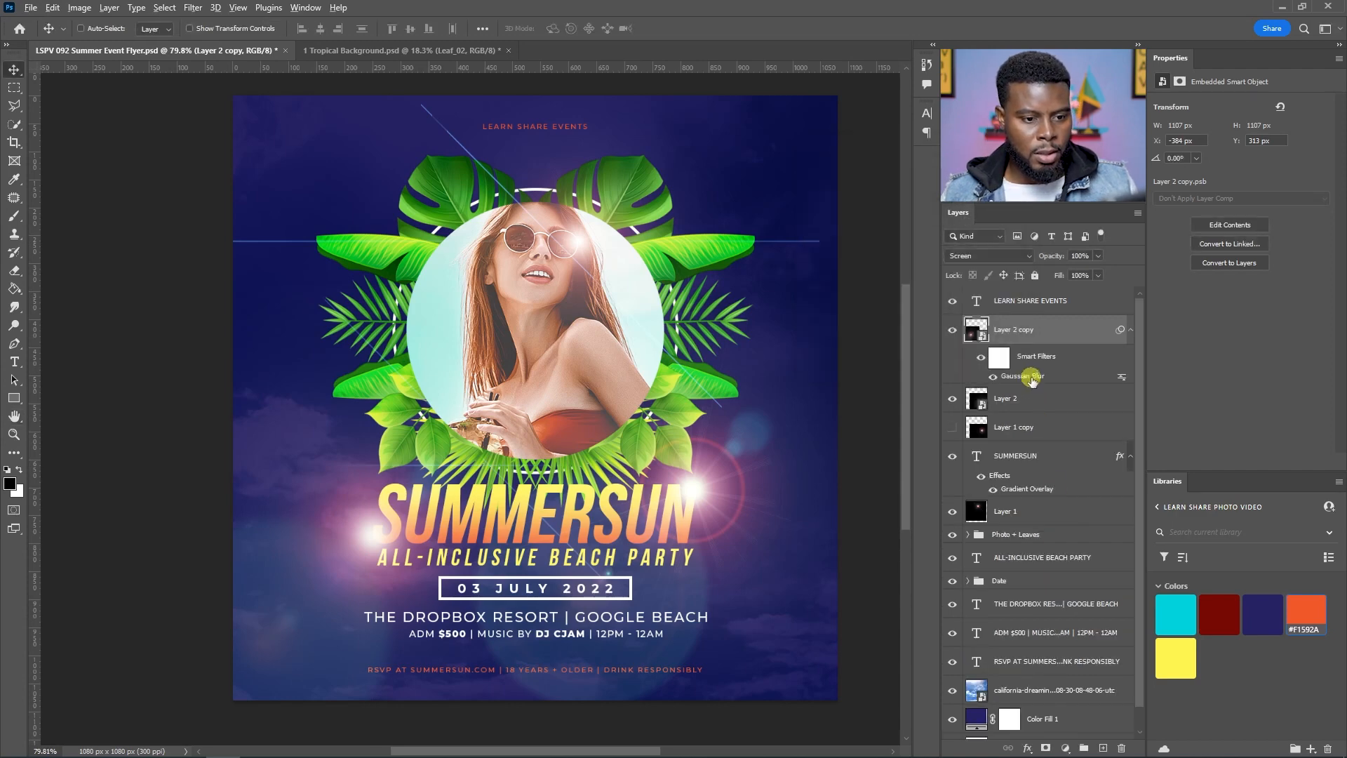
Step: Apply the same Gaussian Blur to the original flare layer
click(1022, 402)
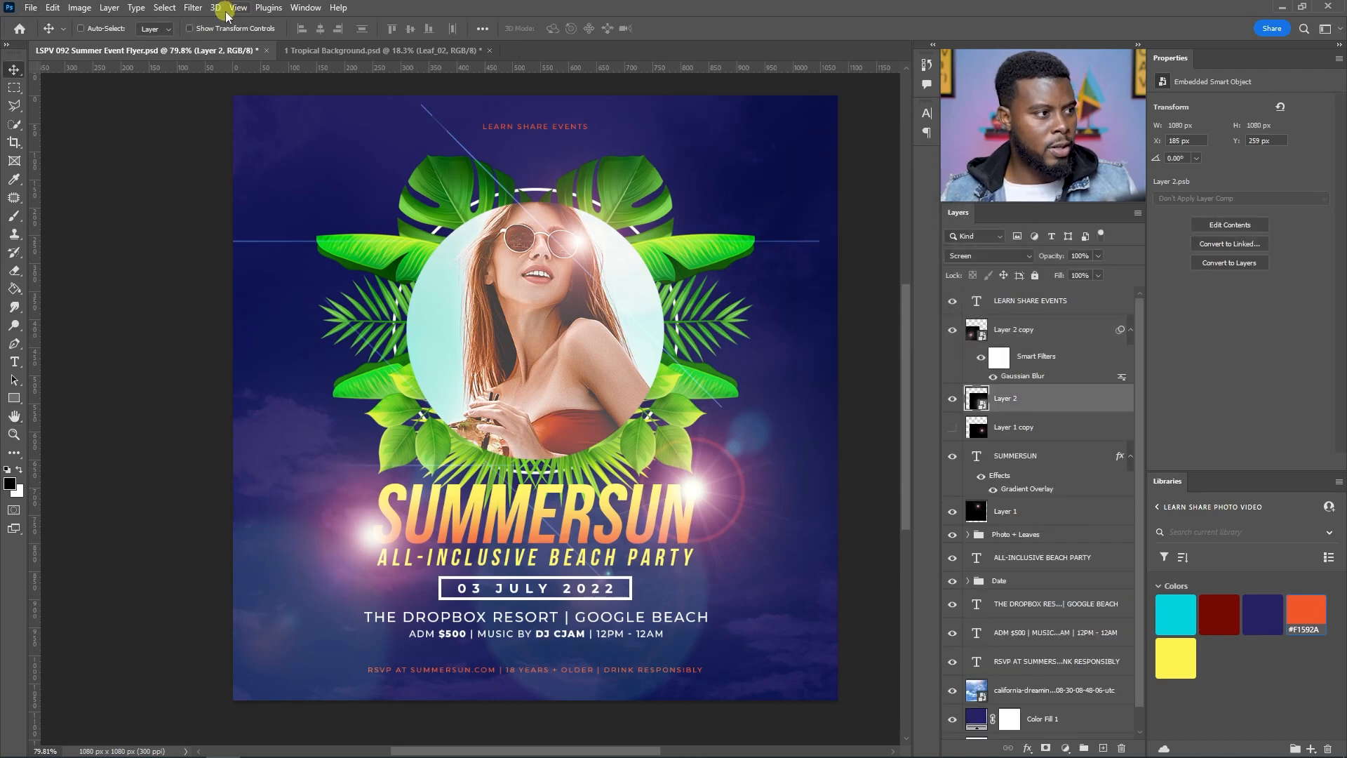
click(192, 8)
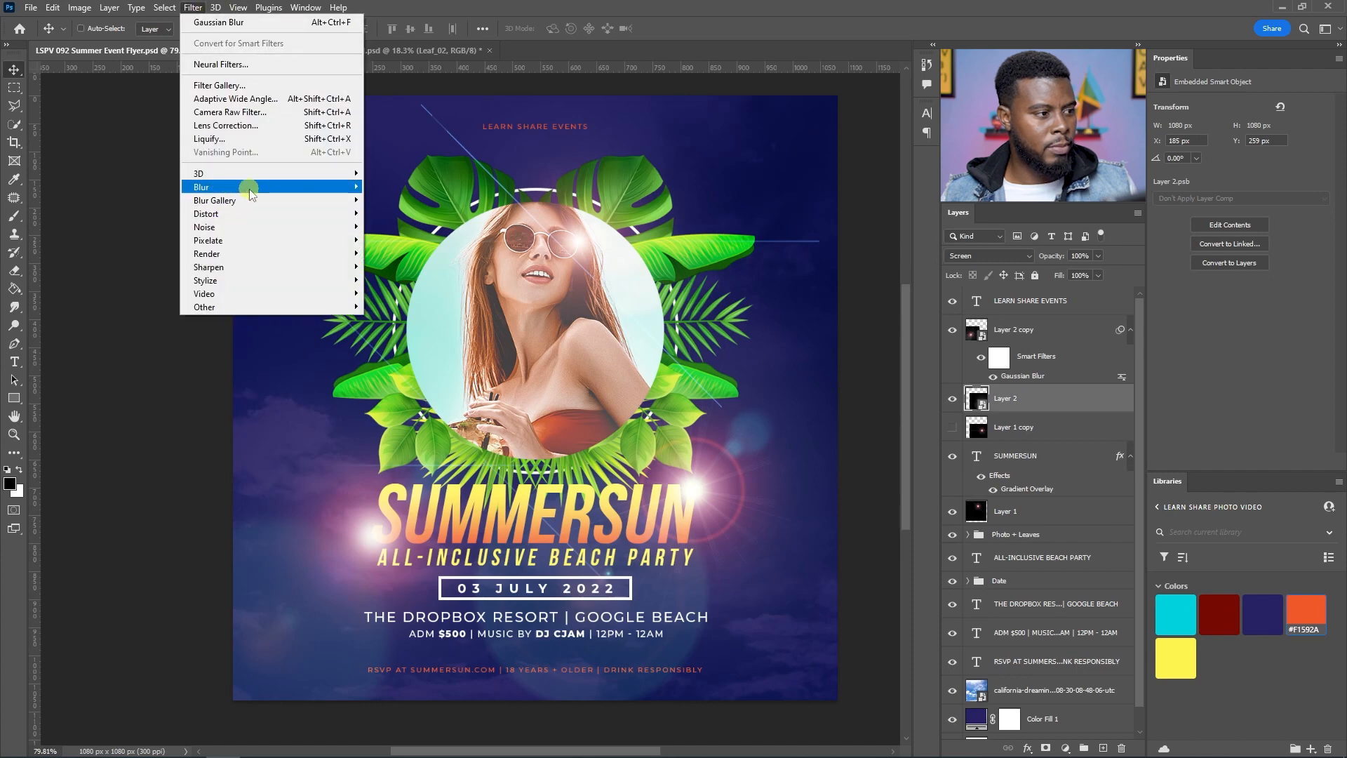
mouse_move(255, 187)
click(402, 239)
key(Return)
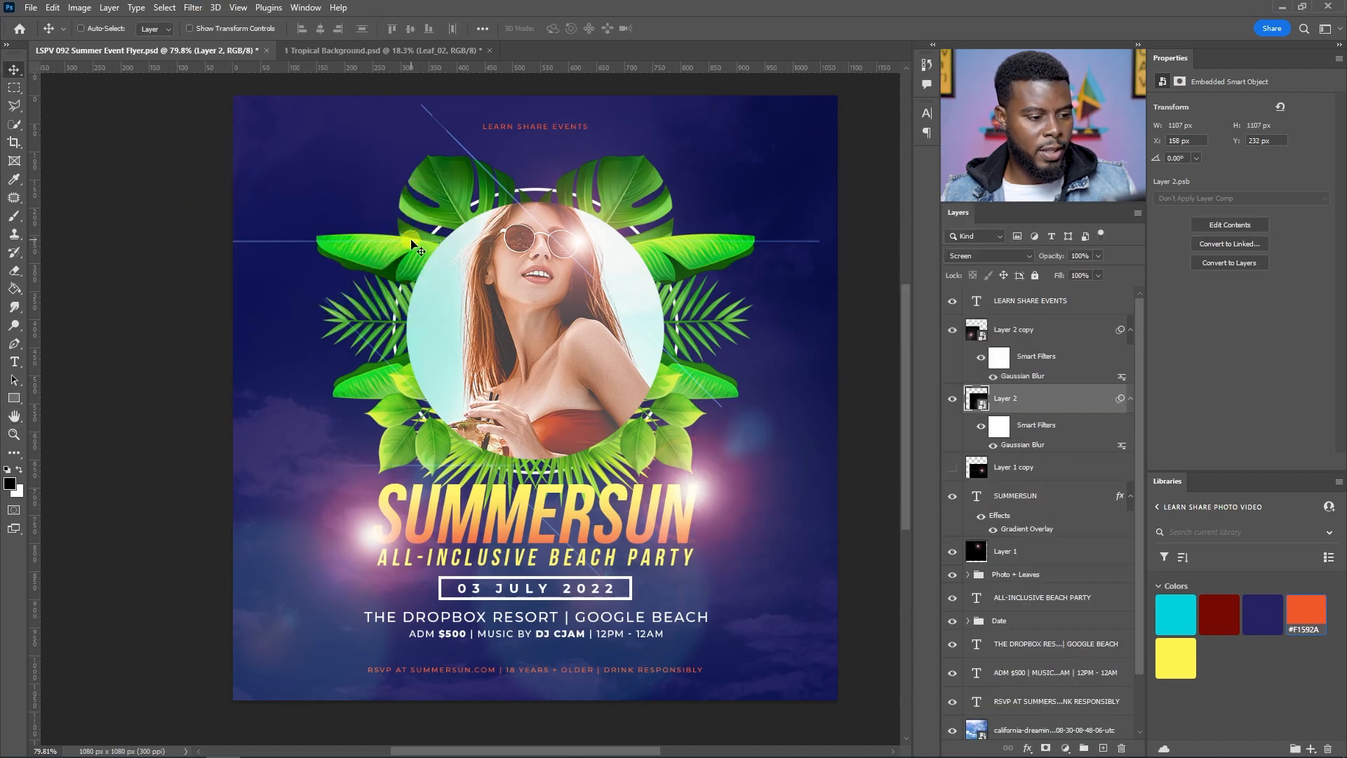
Step: Compare the blurred flares by toggling their visibility, leaving the flare copy hidden
scroll(762, 379, down, 1)
click(952, 398)
click(952, 328)
click(952, 329)
click(950, 329)
click(952, 398)
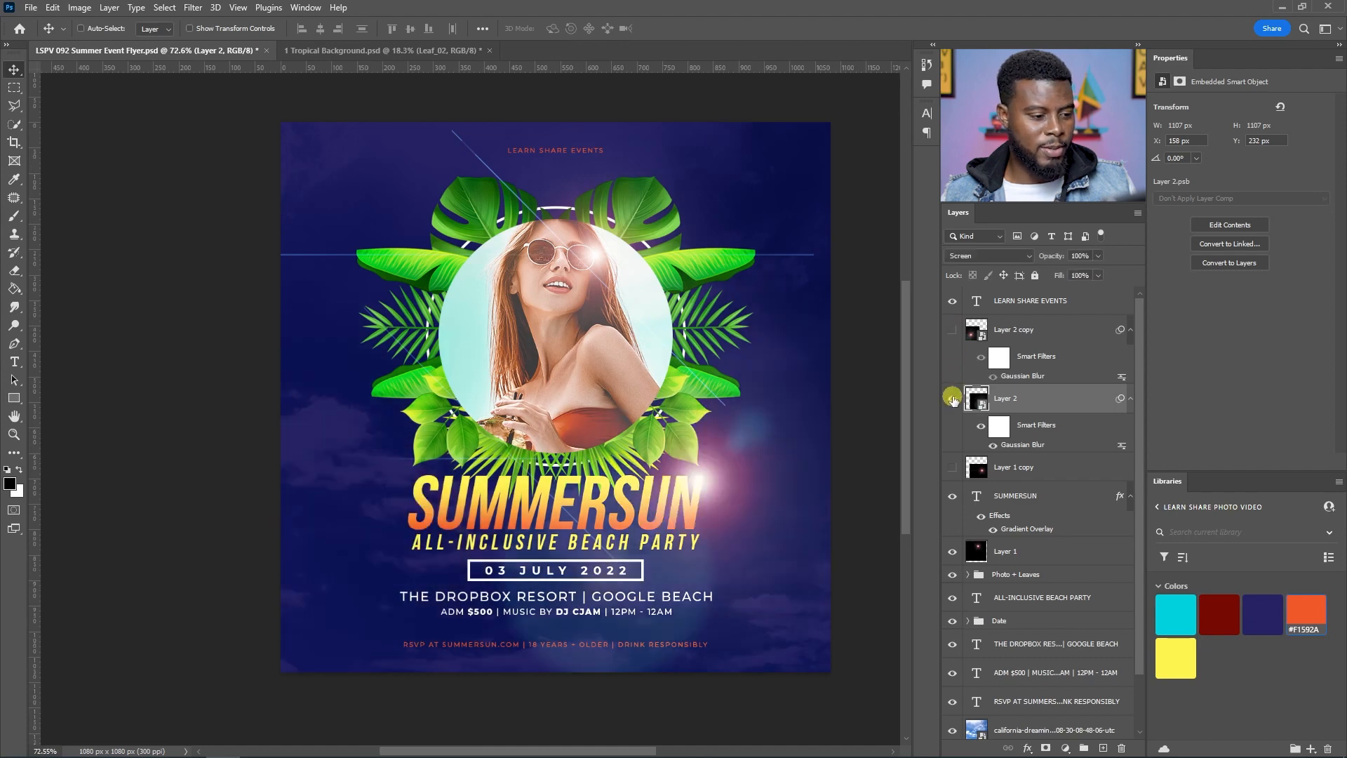
Step: Save the document
scroll(607, 316, up, 1)
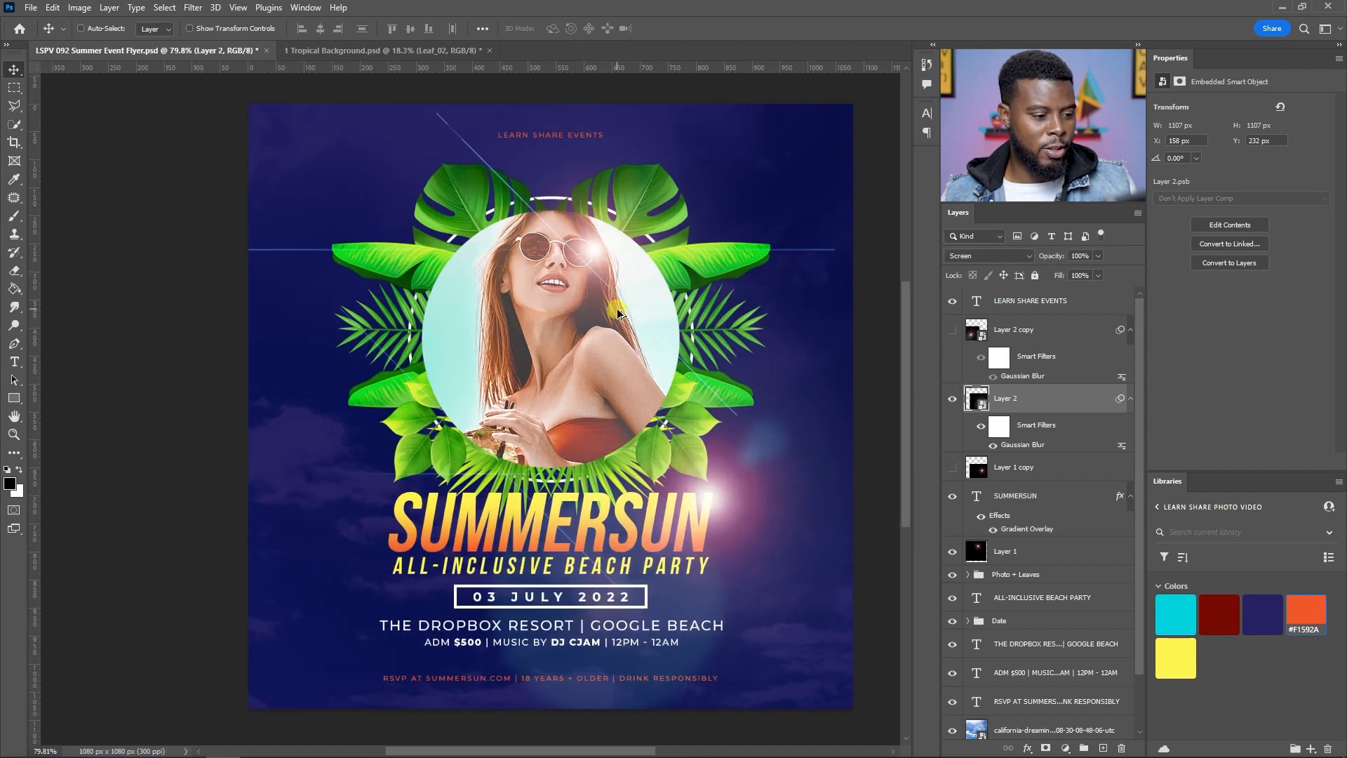
scroll(535, 452, down, 1)
scroll(535, 452, down, 1)
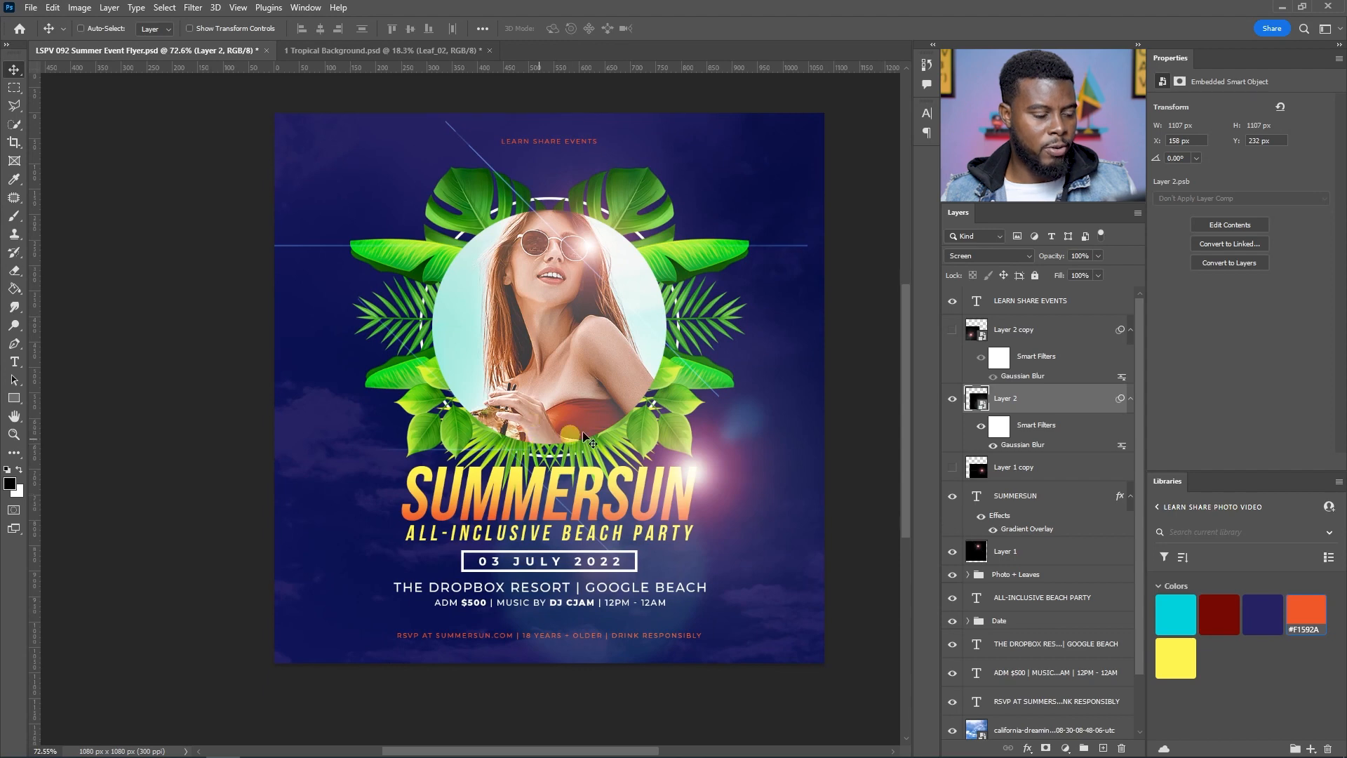
scroll(617, 413, right, 1)
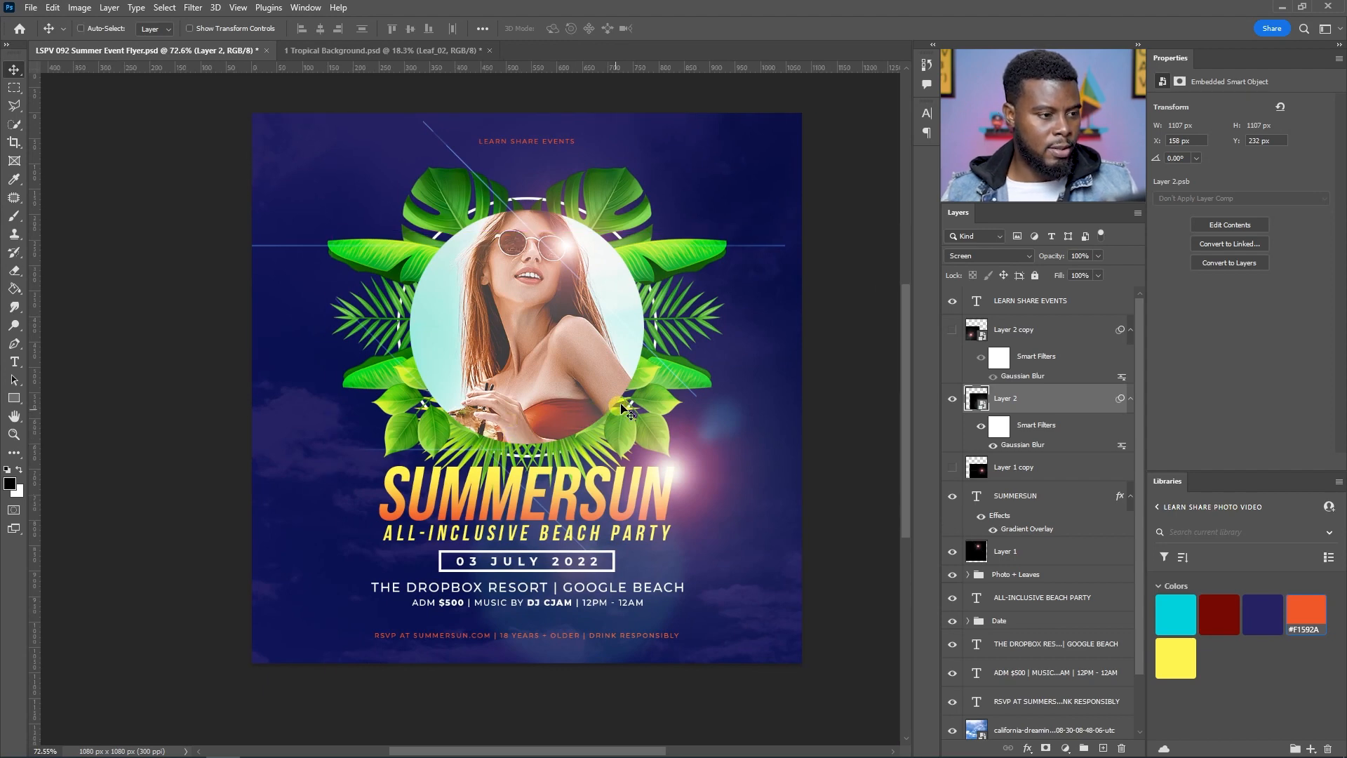
scroll(624, 407, right, 1)
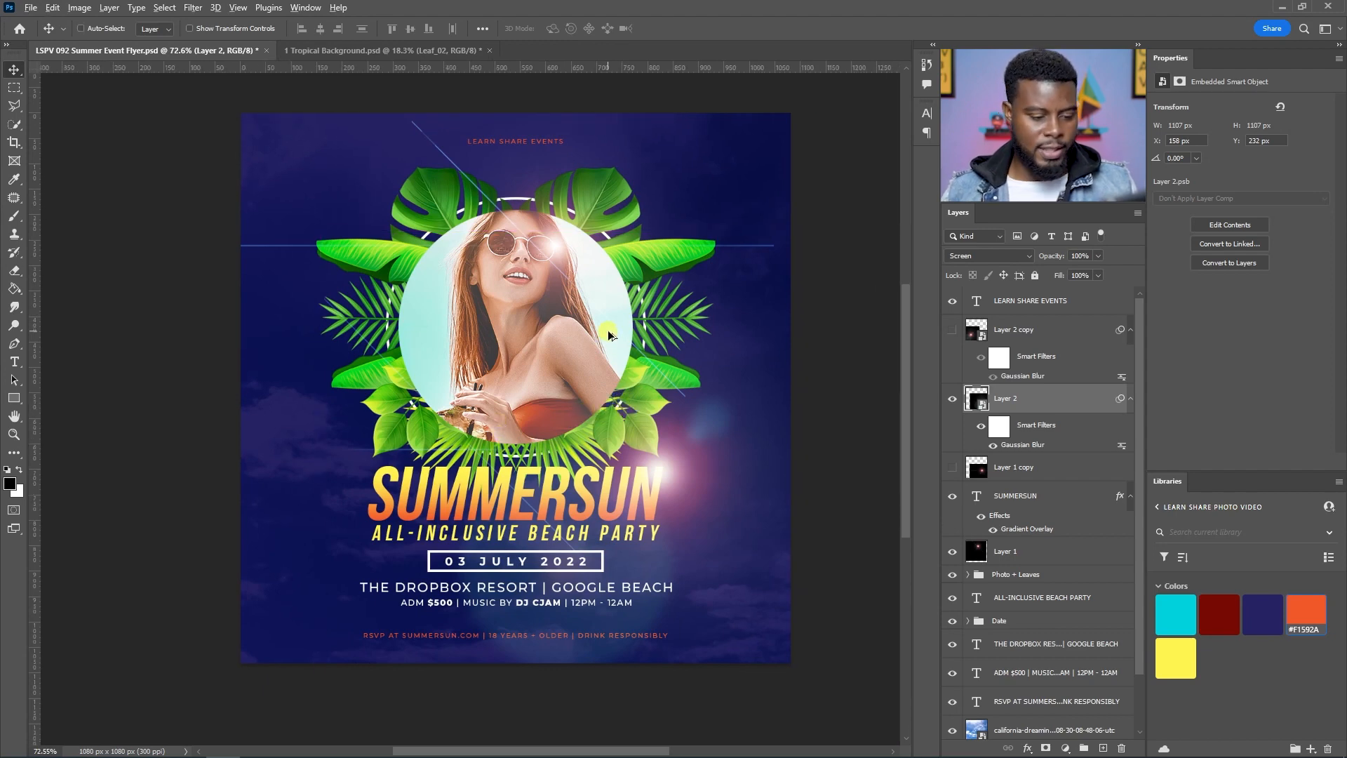
key(ctrl+s)
Step: Collapse the layers' smart filter and effect lists, select the Background layer, and save again
scroll(622, 326, up, 1)
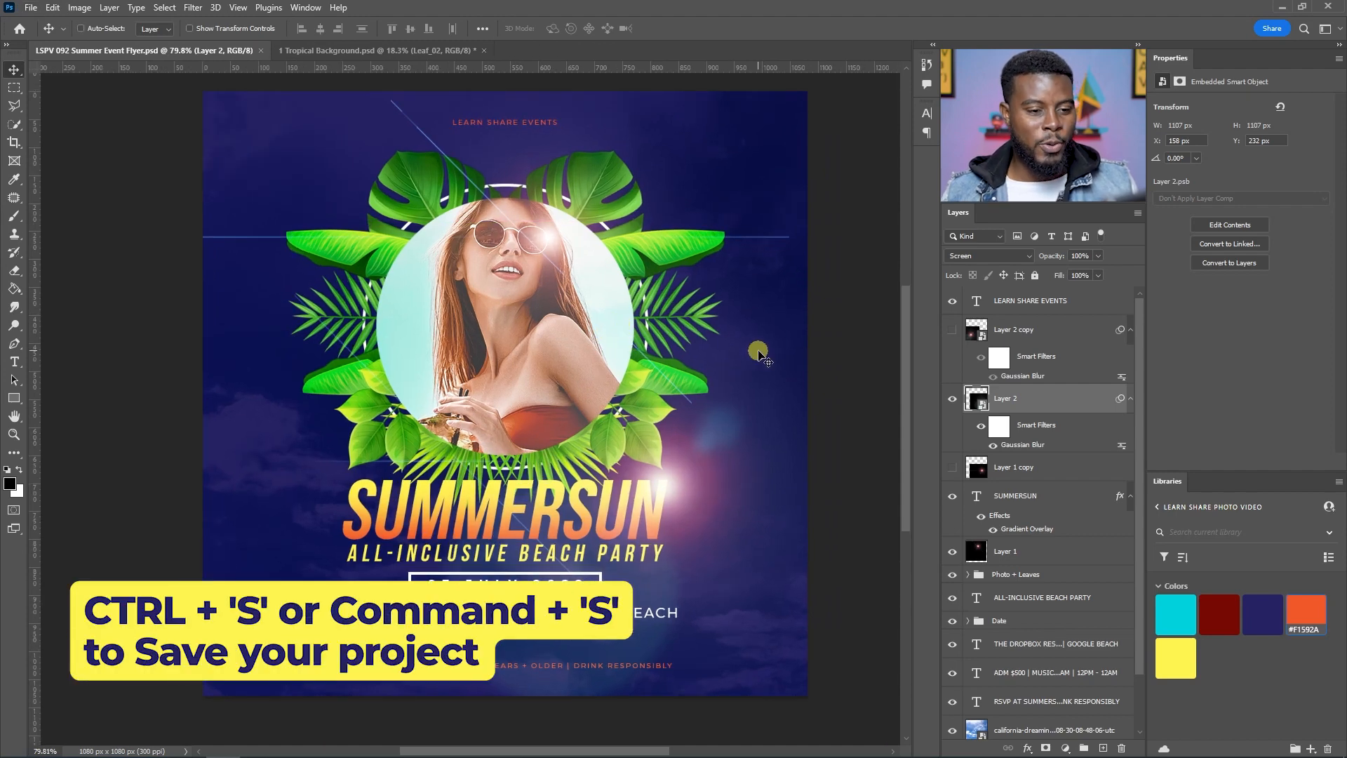
click(1127, 334)
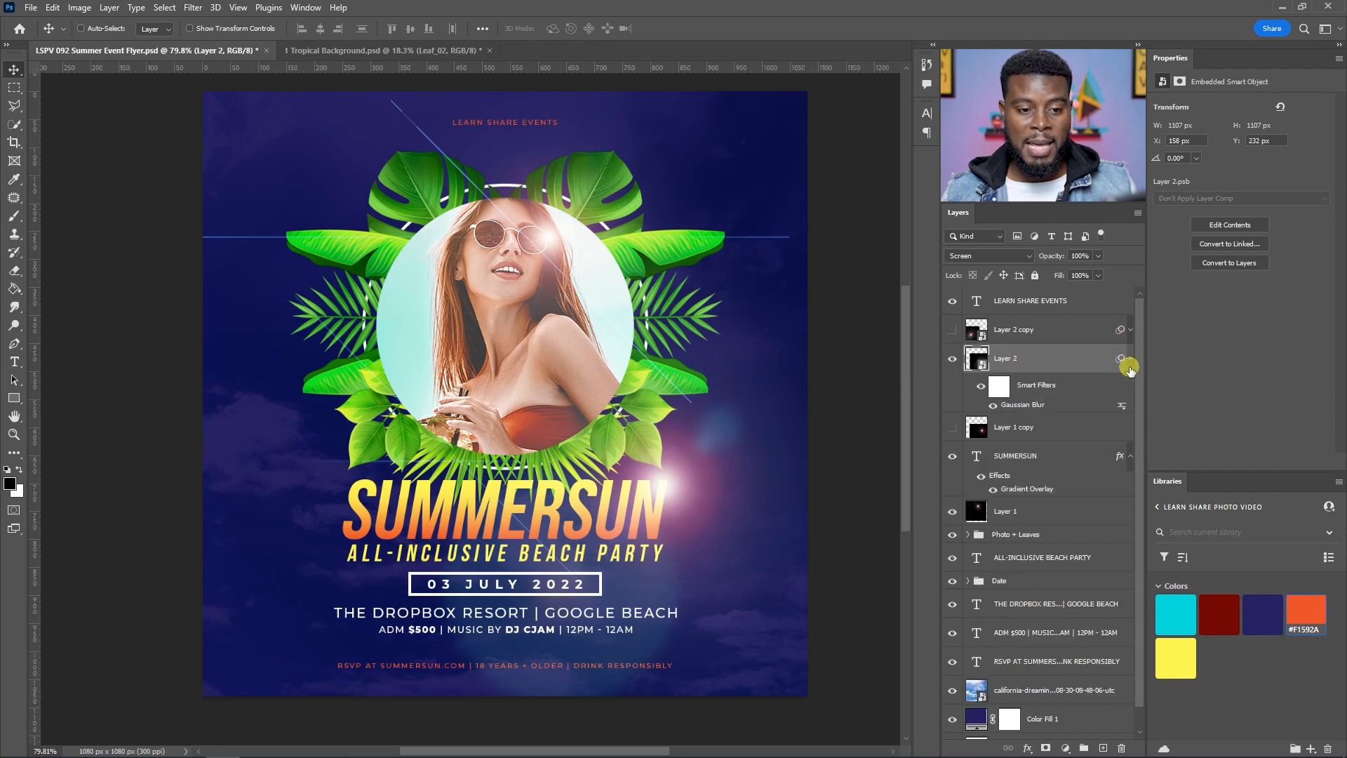
click(1130, 361)
click(1130, 416)
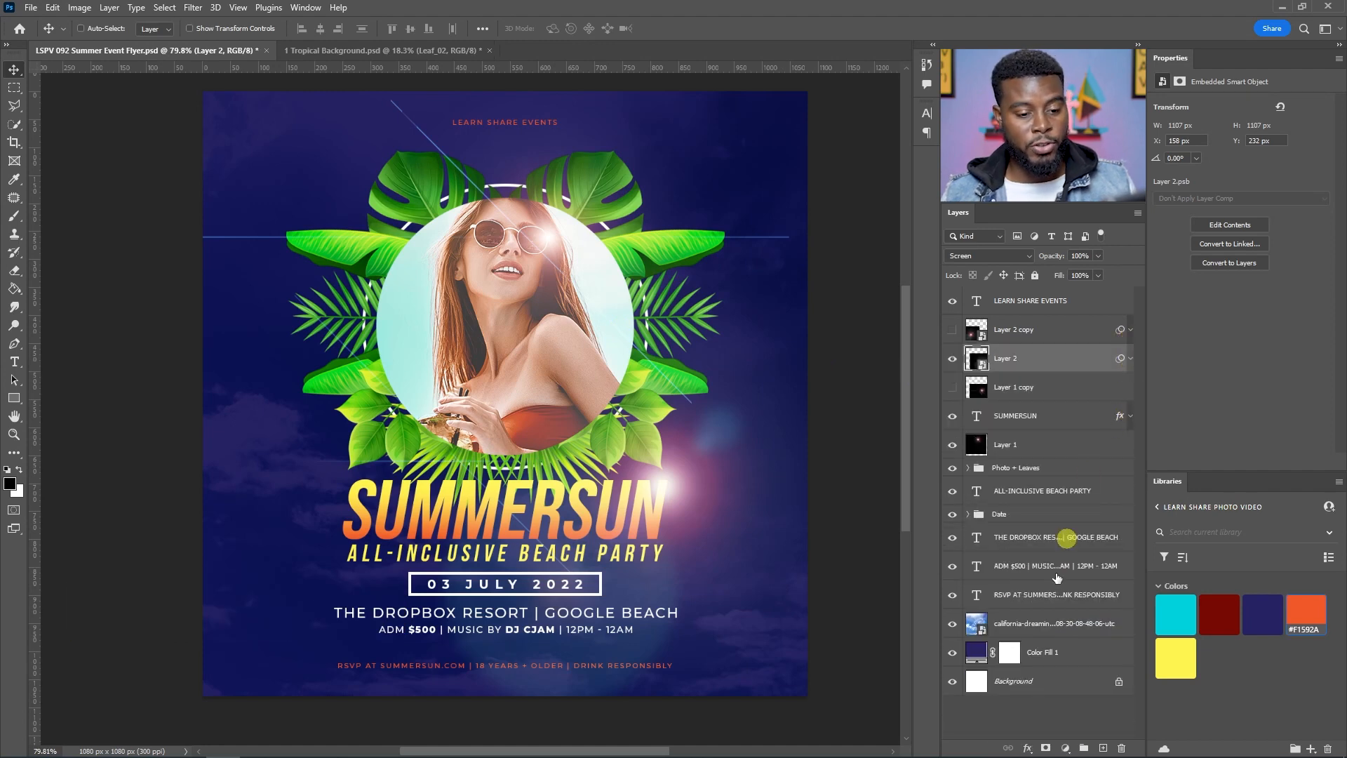
click(1065, 680)
key(ctrl+s)
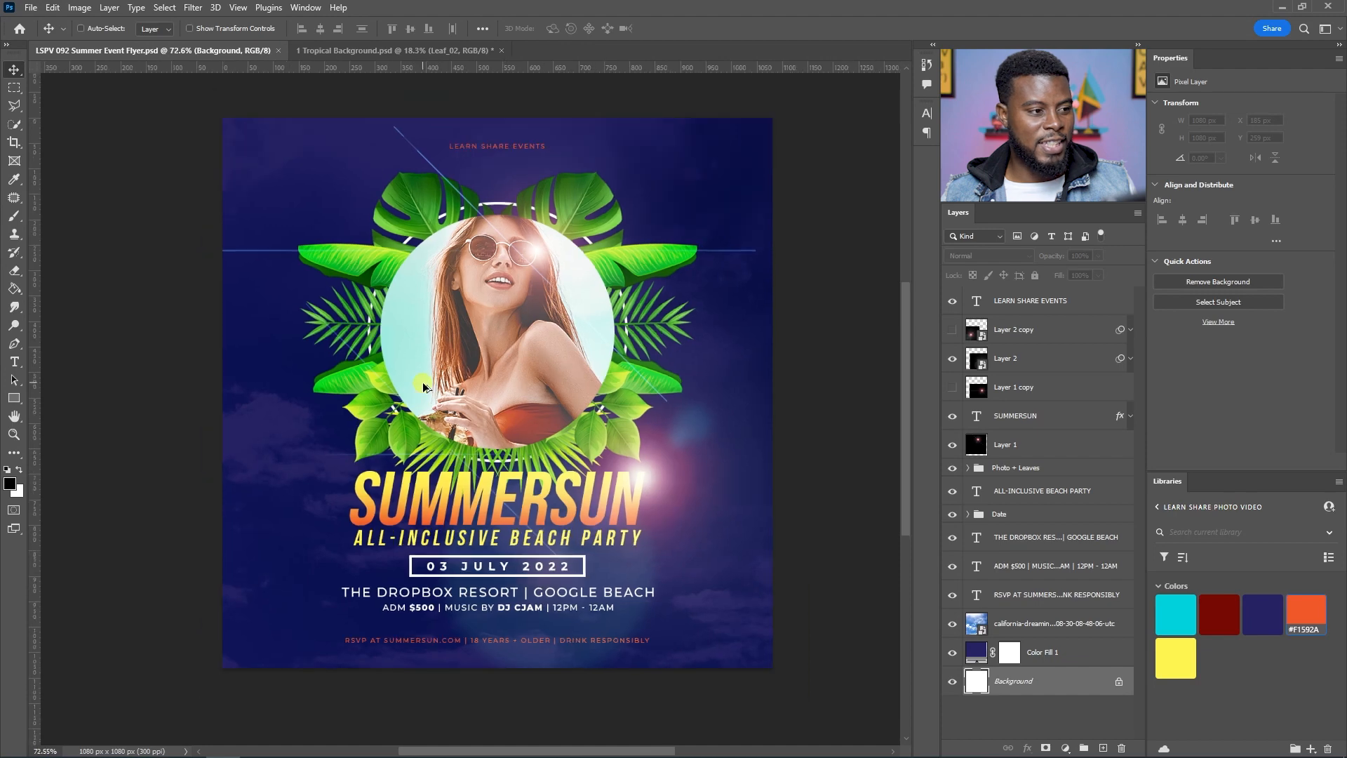
Step: Save a copy of the flyer as a JPEG named LSPV 092 Summer Event Flyer copy at quality 12 Maximum
scroll(569, 352, up, 1)
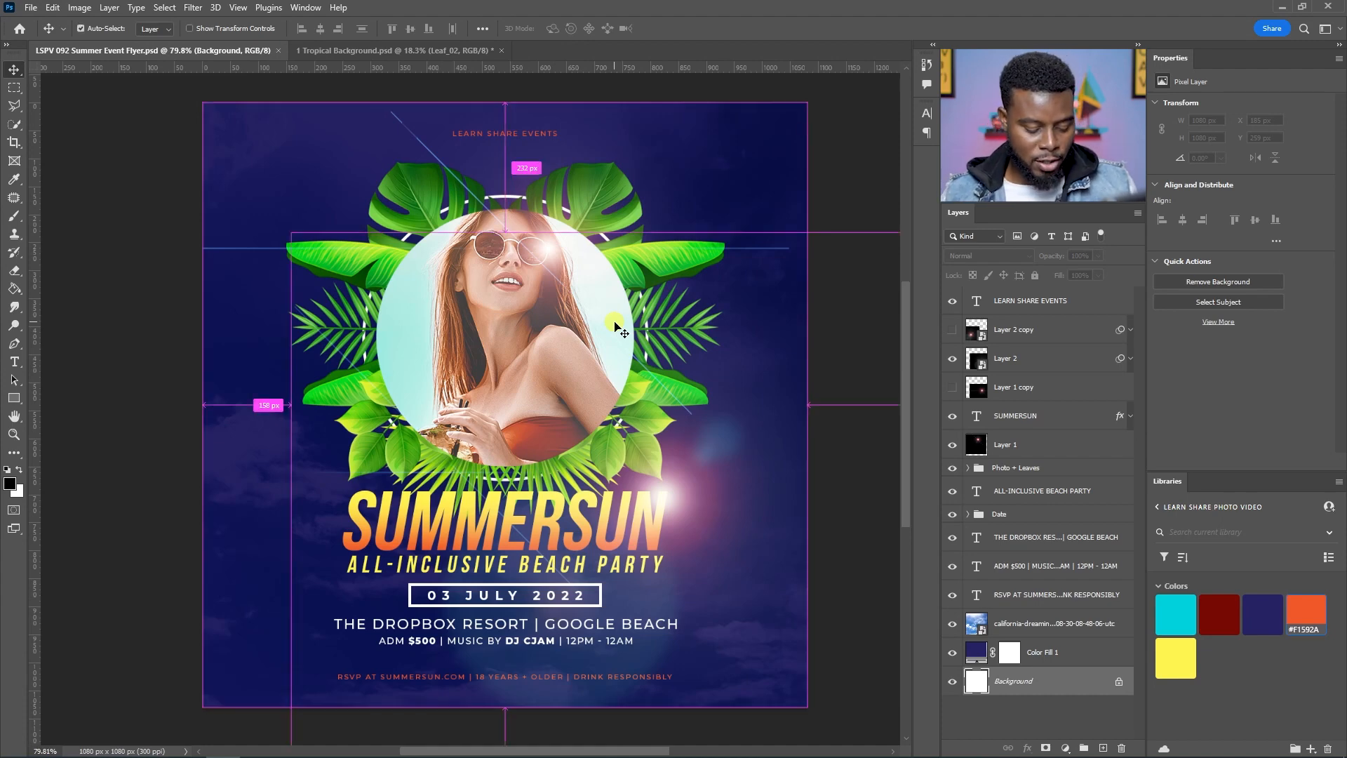
key(ctrl+alt+s)
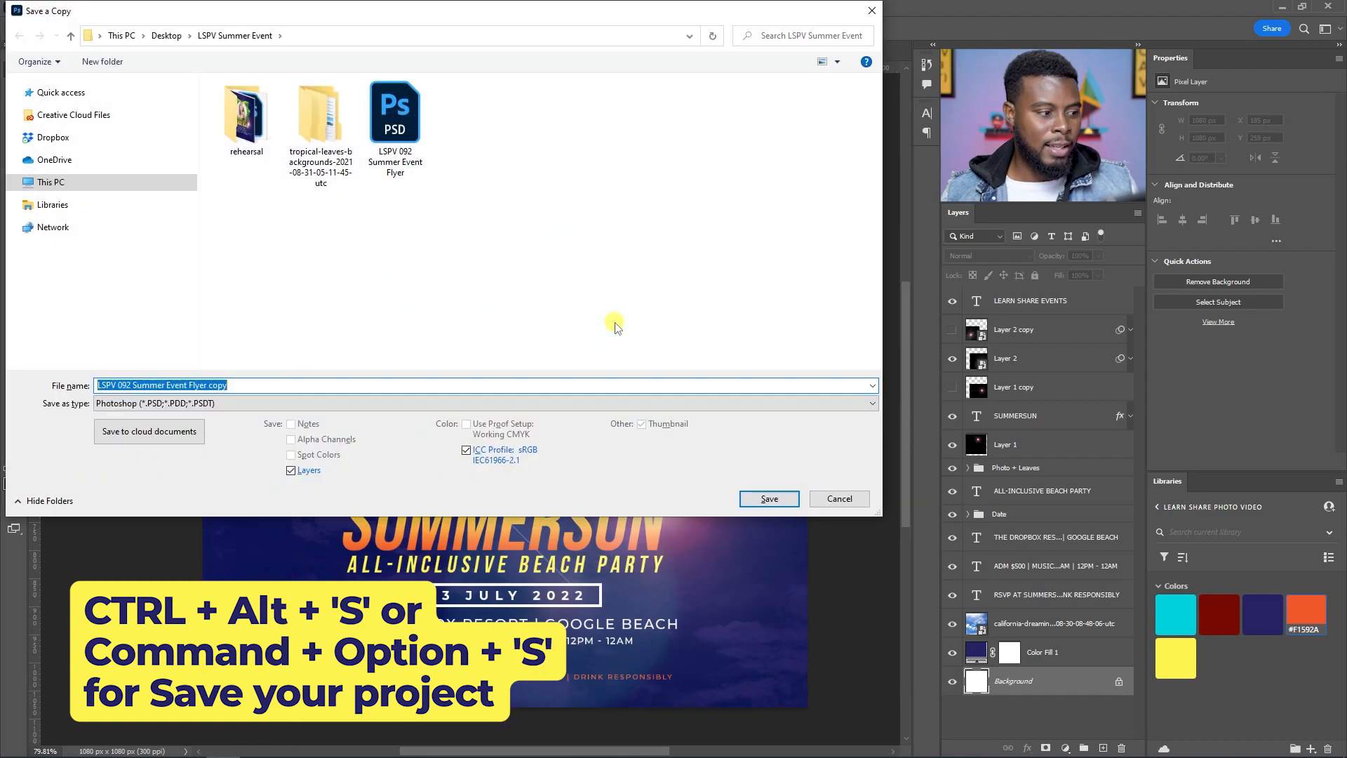
click(165, 403)
click(165, 513)
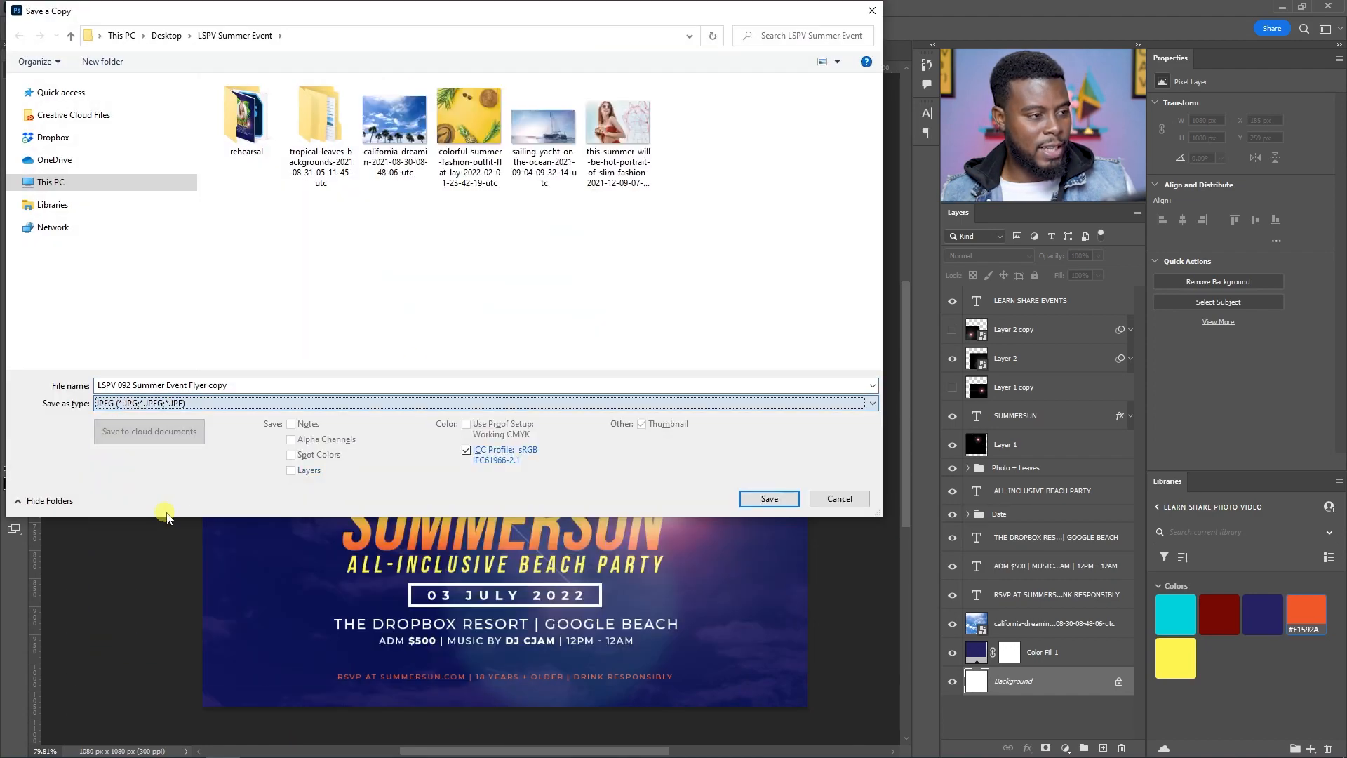
click(781, 501)
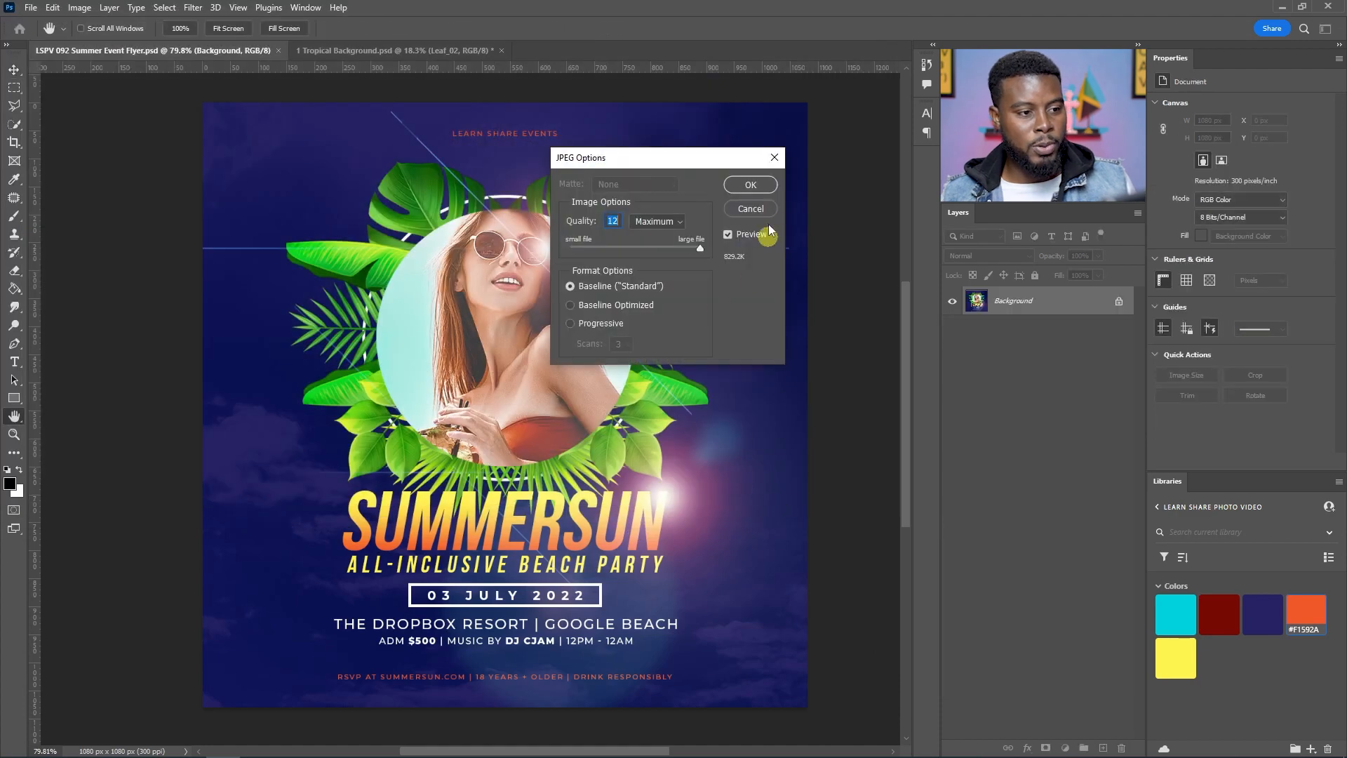
click(760, 185)
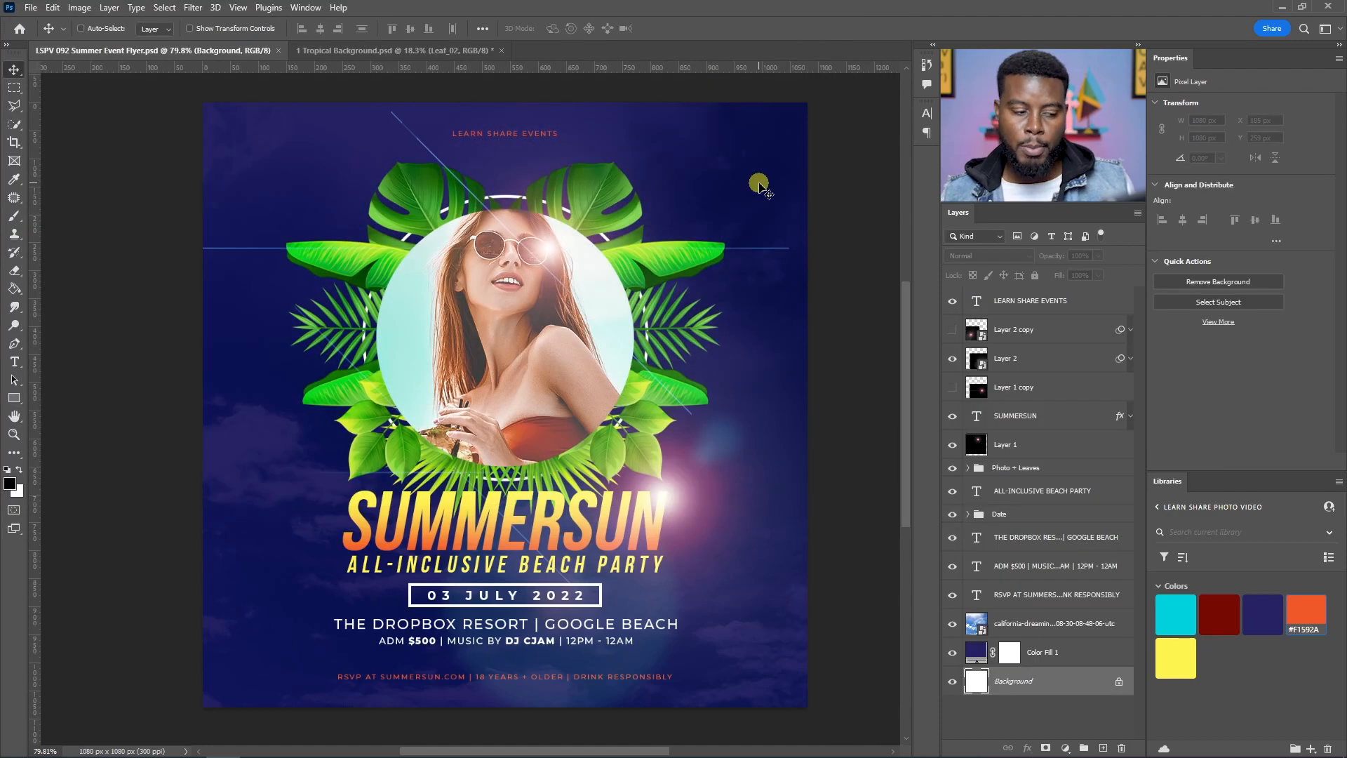